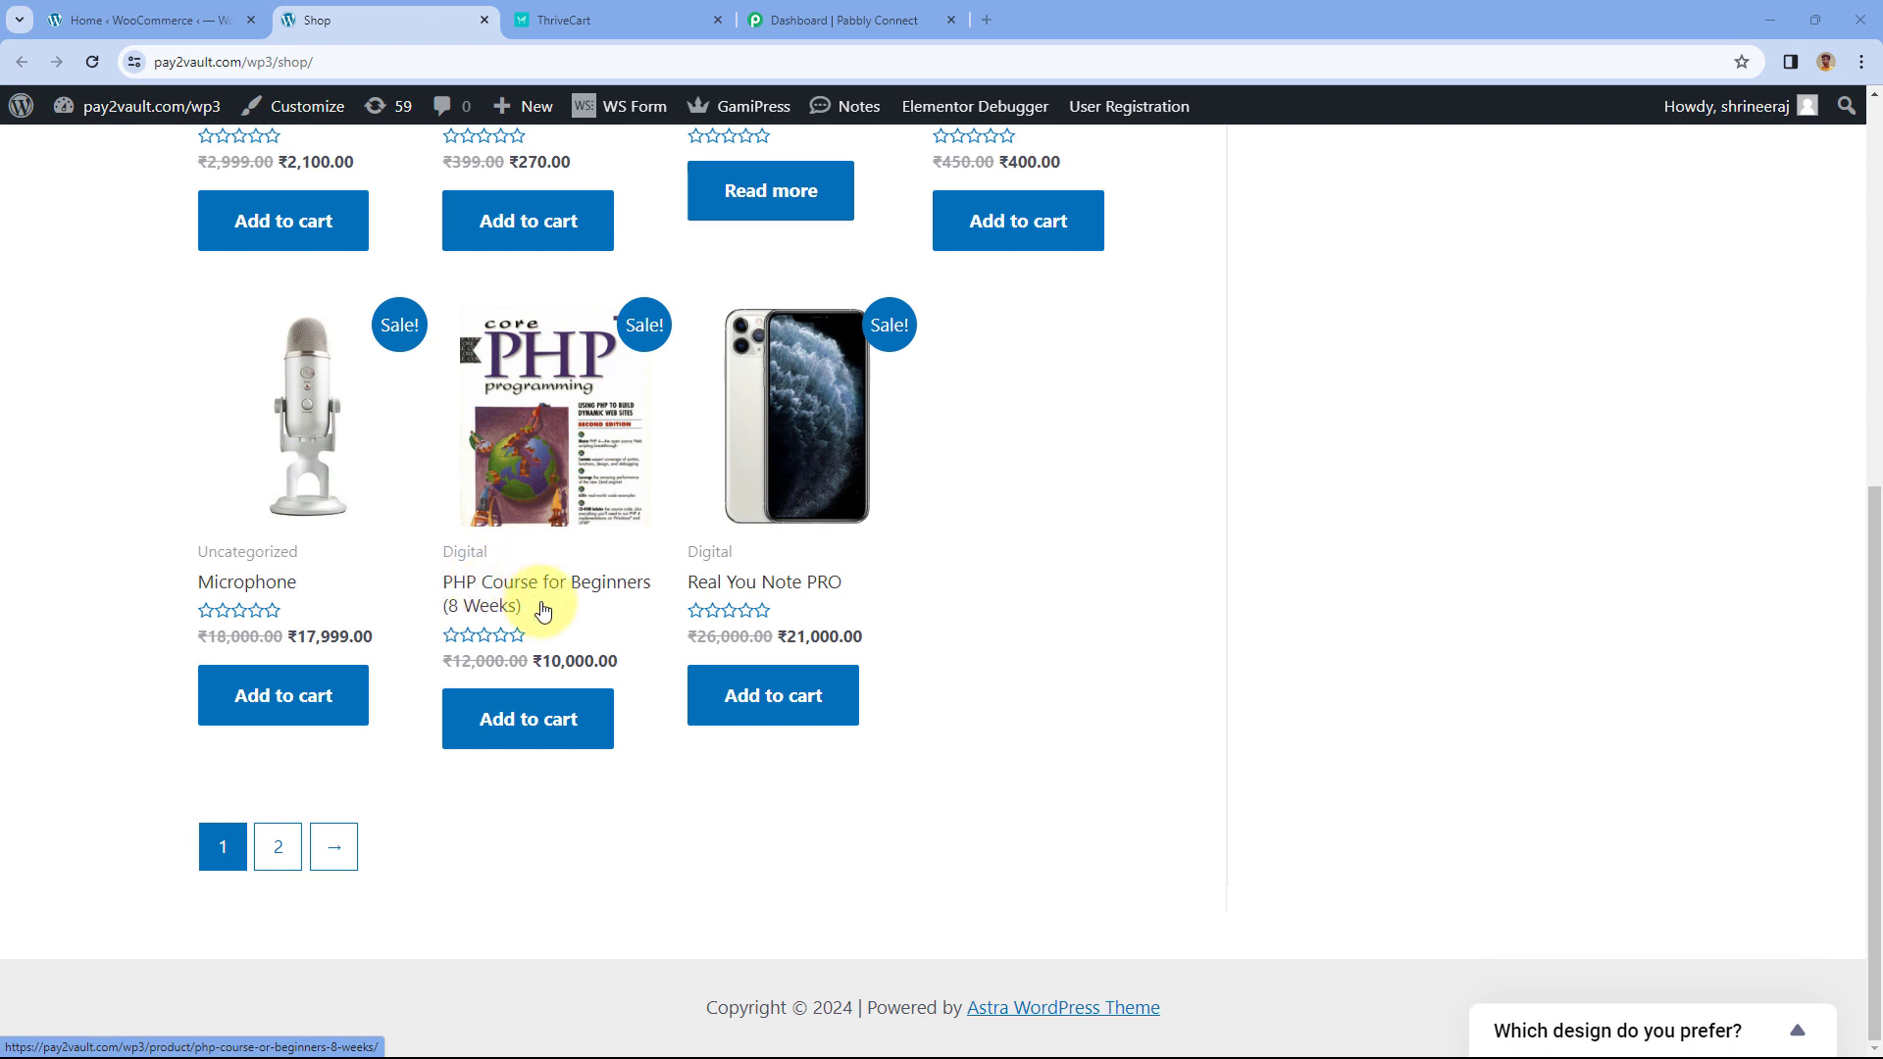
# - Compare the ThriveCart Learn Basics of PHP course (3 students) with the shop page, then switch to Pabbly Connect
pyautogui.click(584, 21)
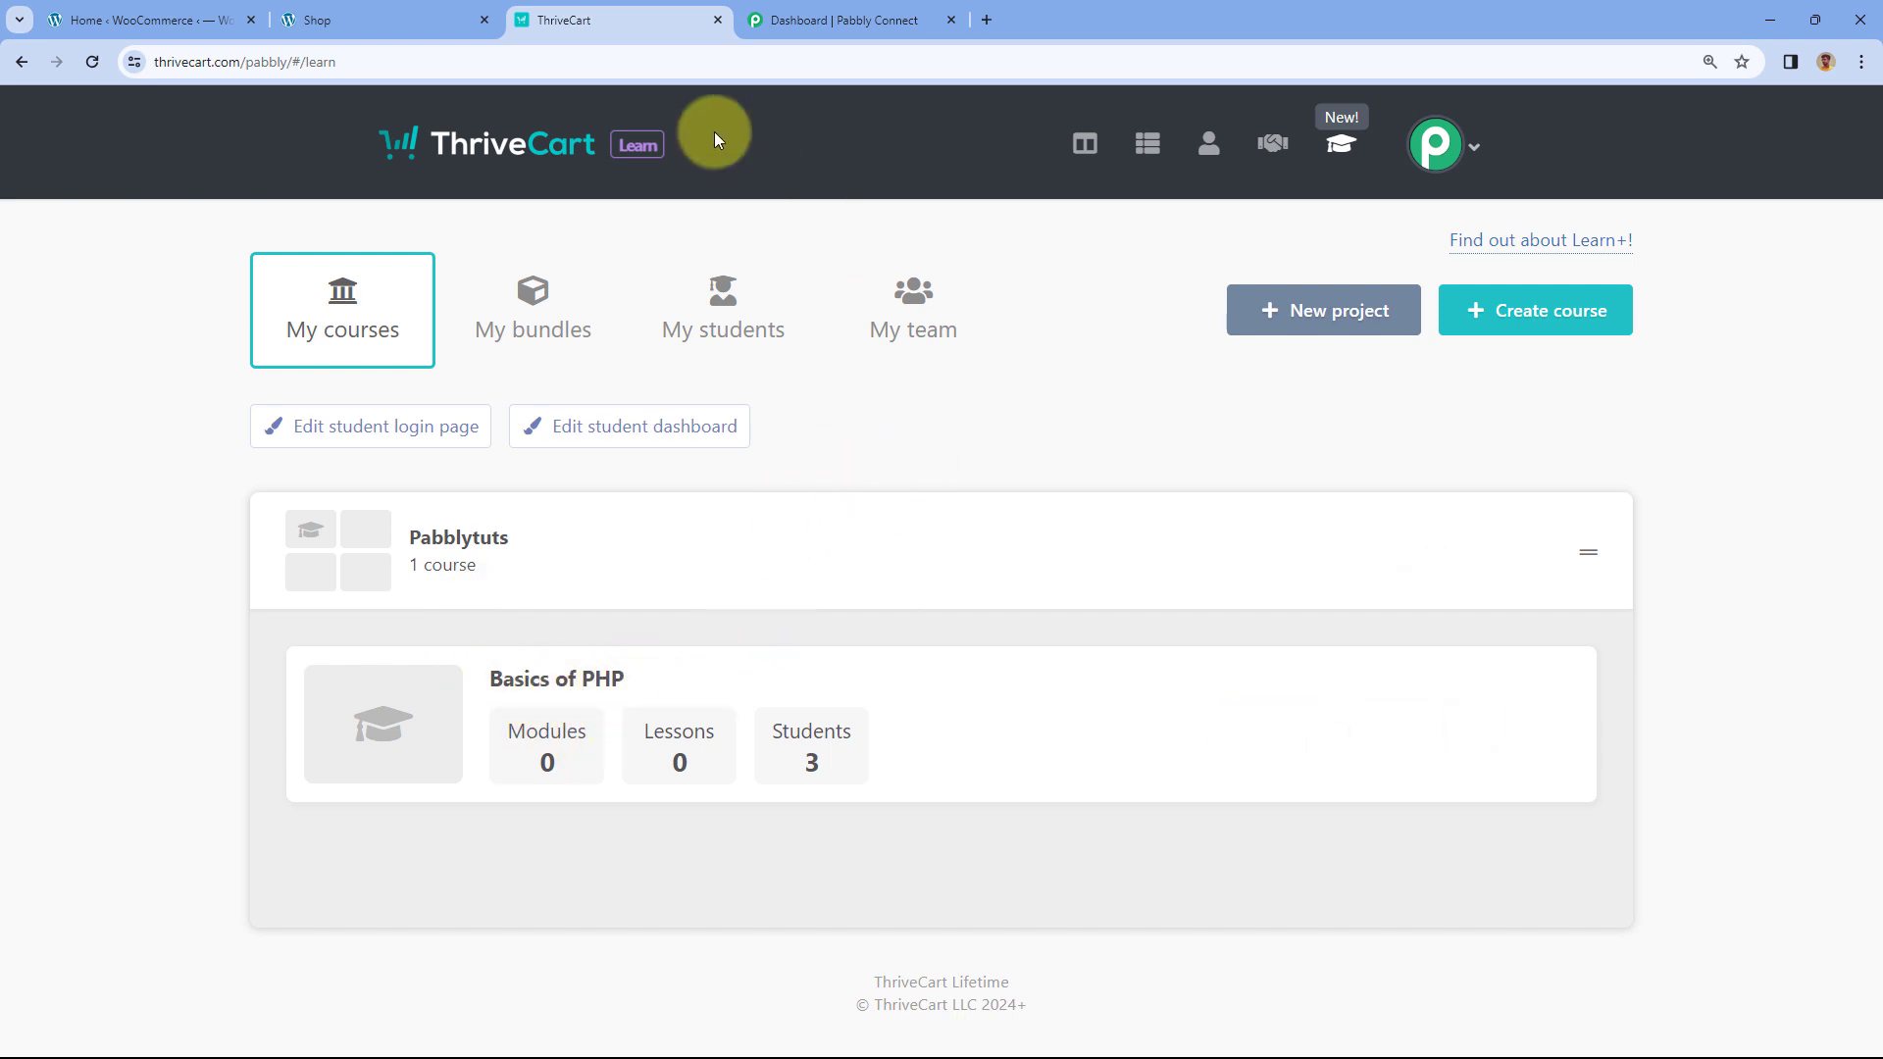
pyautogui.click(461, 18)
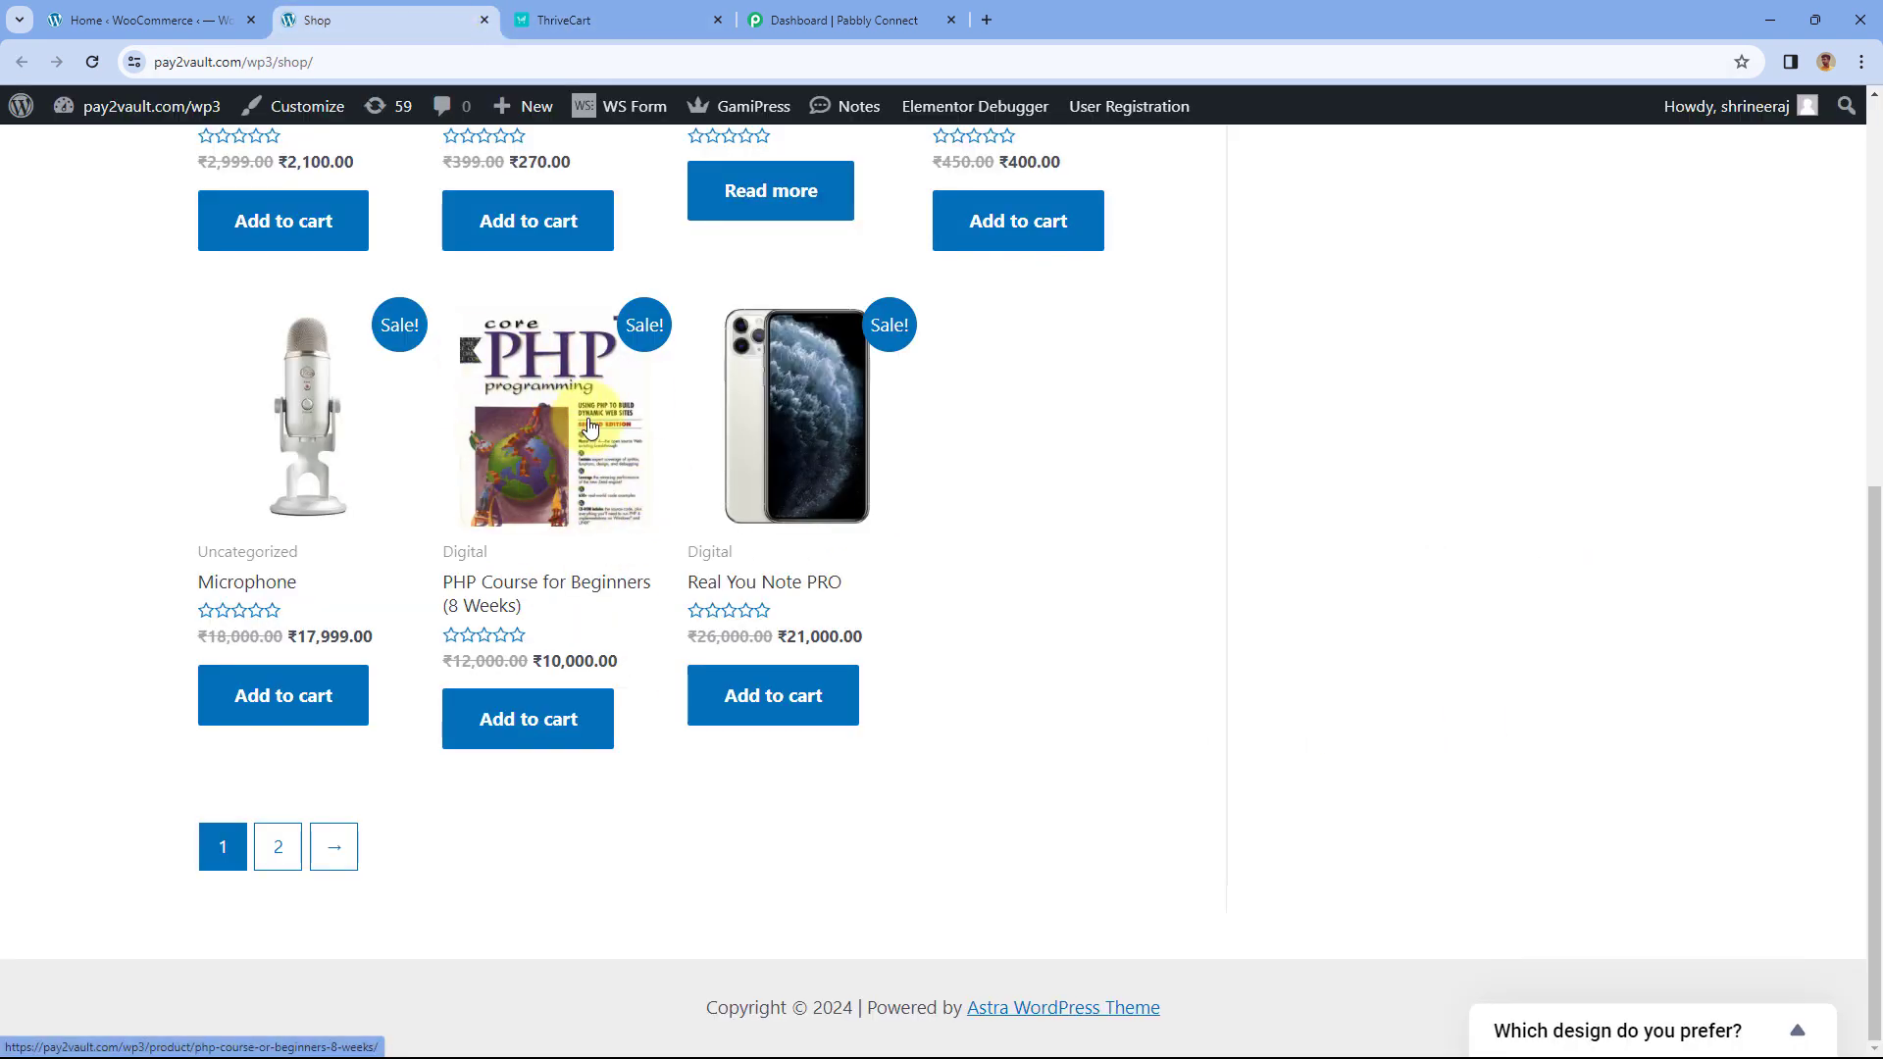
pyautogui.click(564, 18)
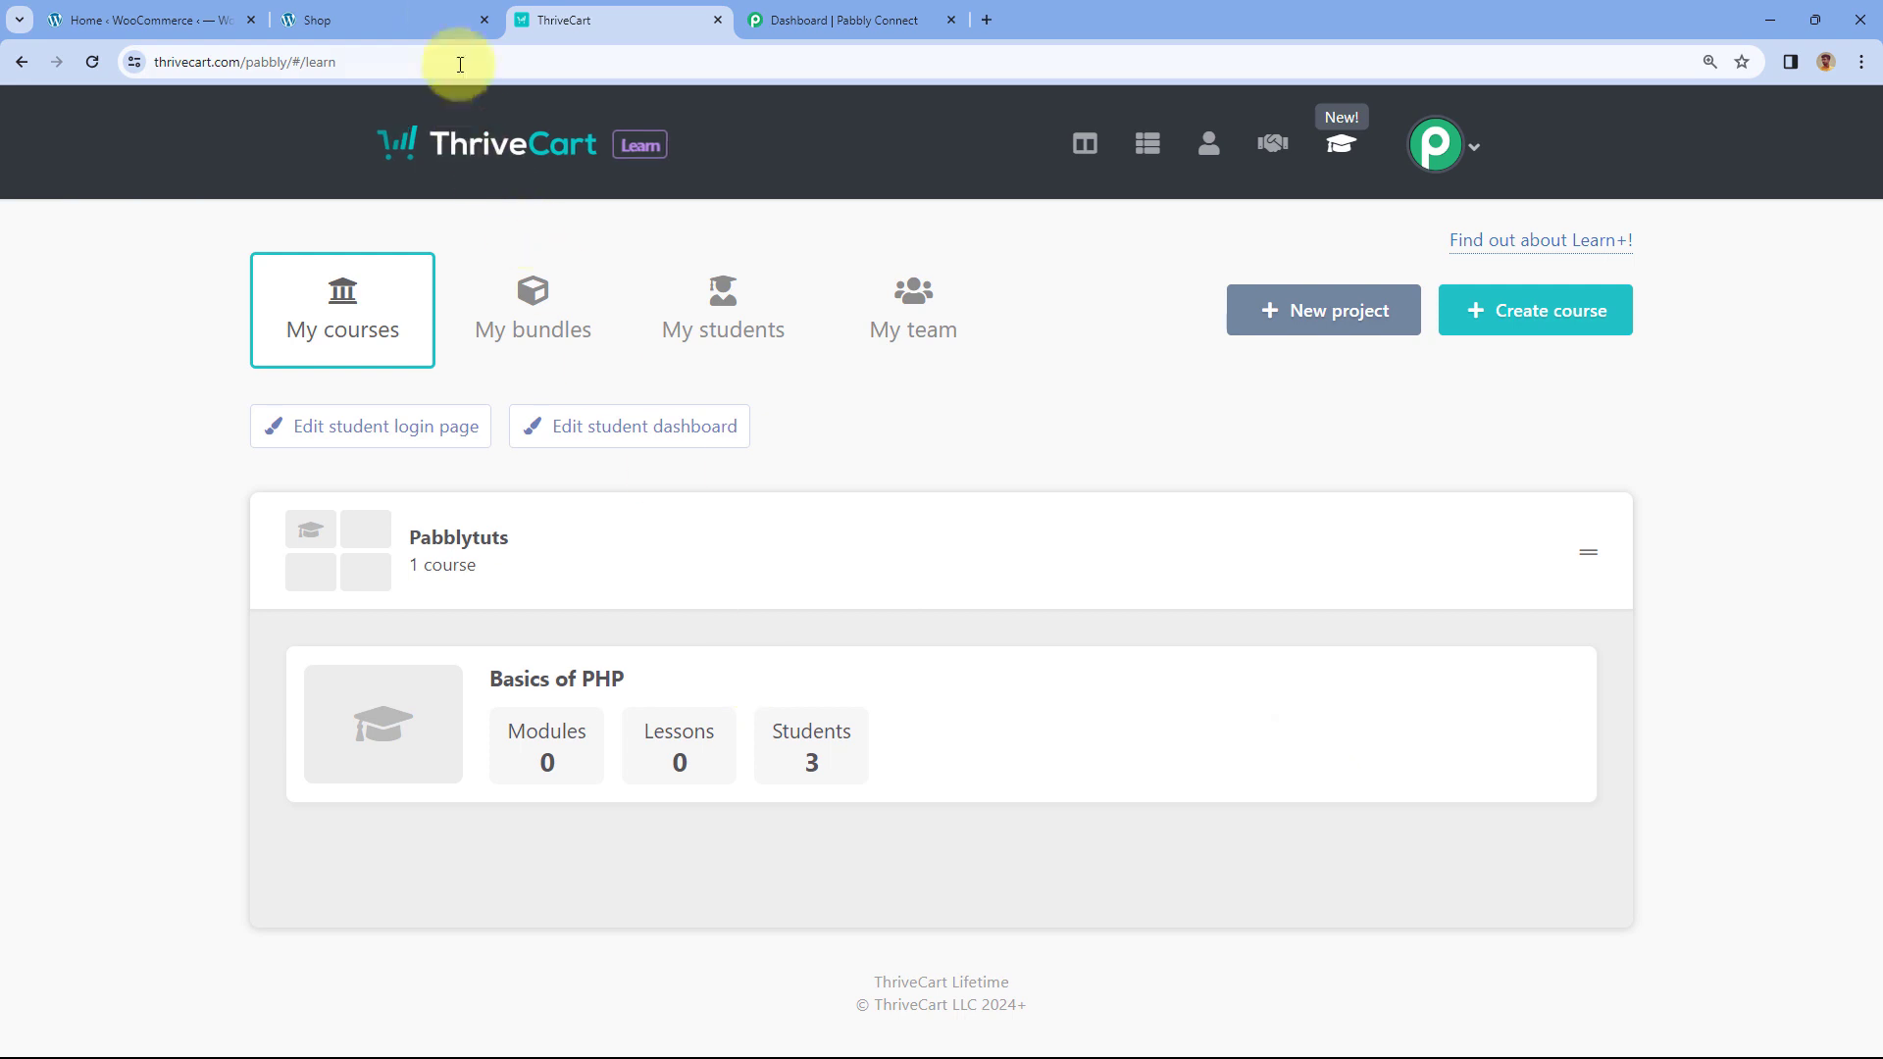
pyautogui.click(328, 19)
pyautogui.click(530, 12)
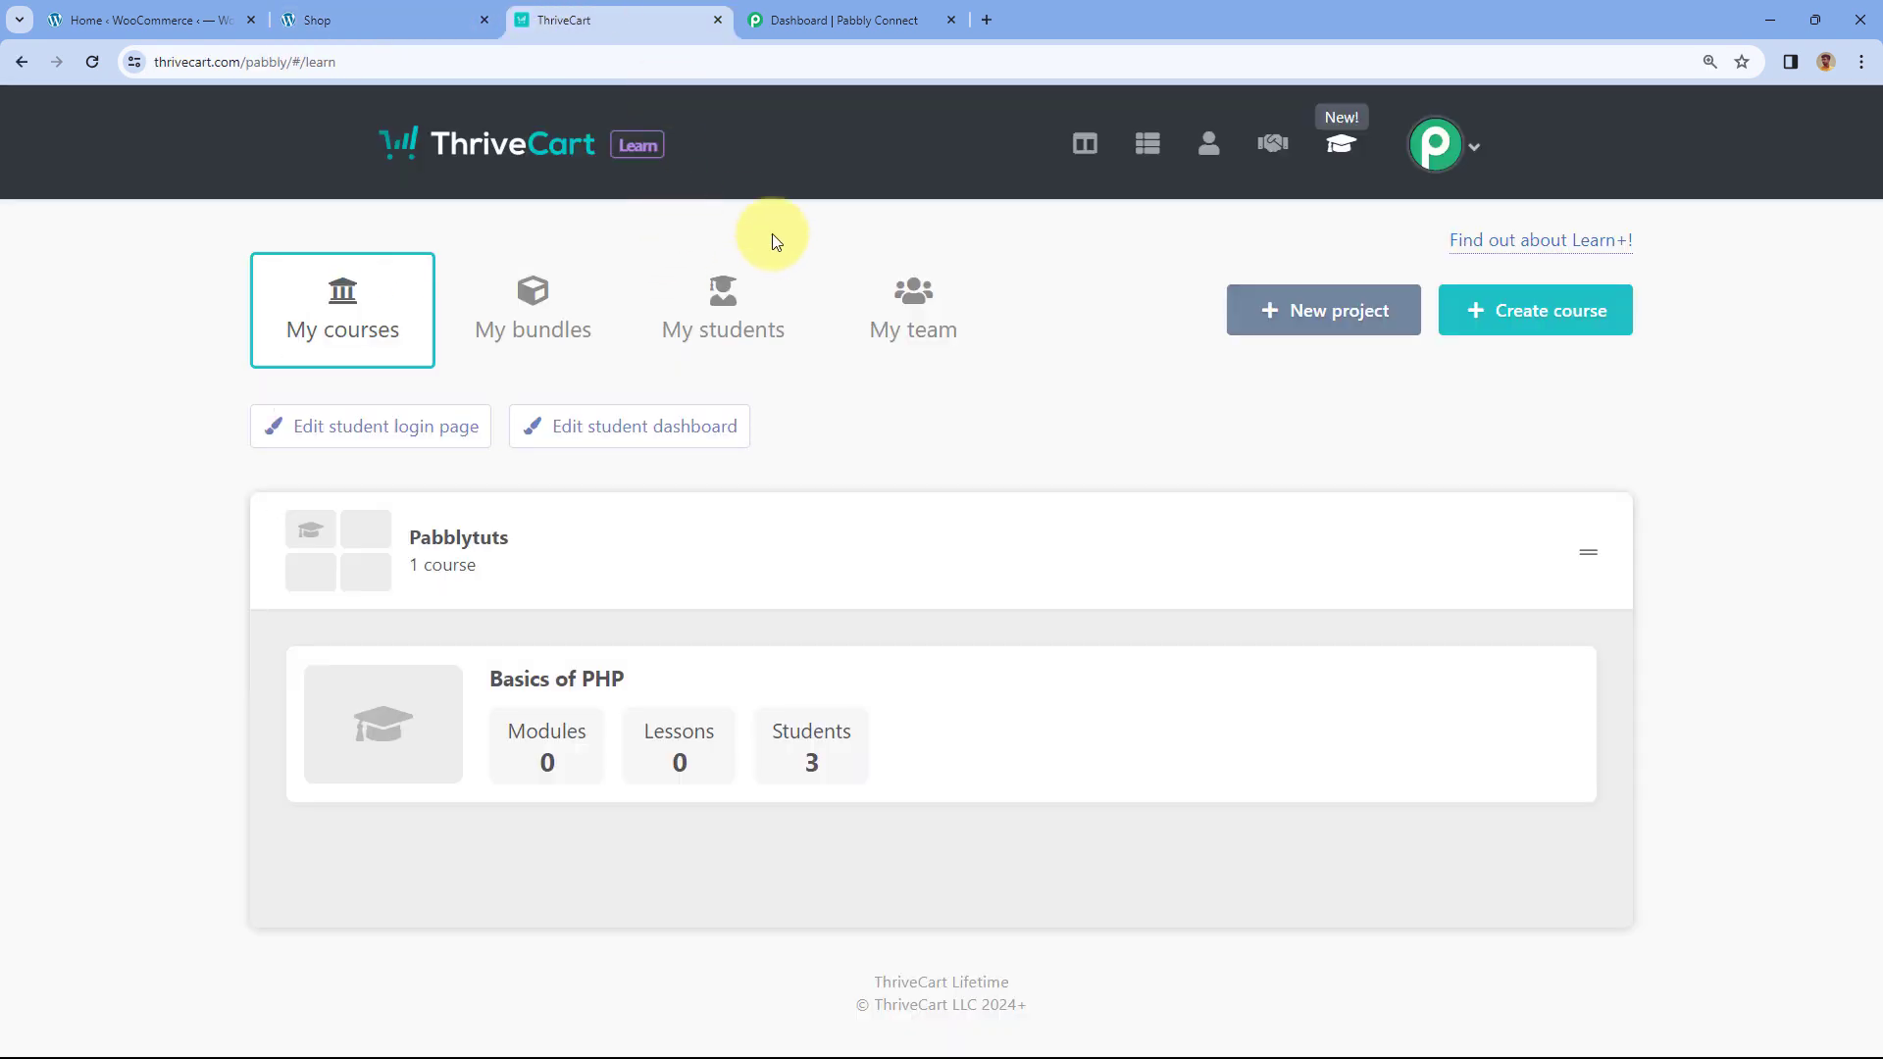
pyautogui.click(790, 18)
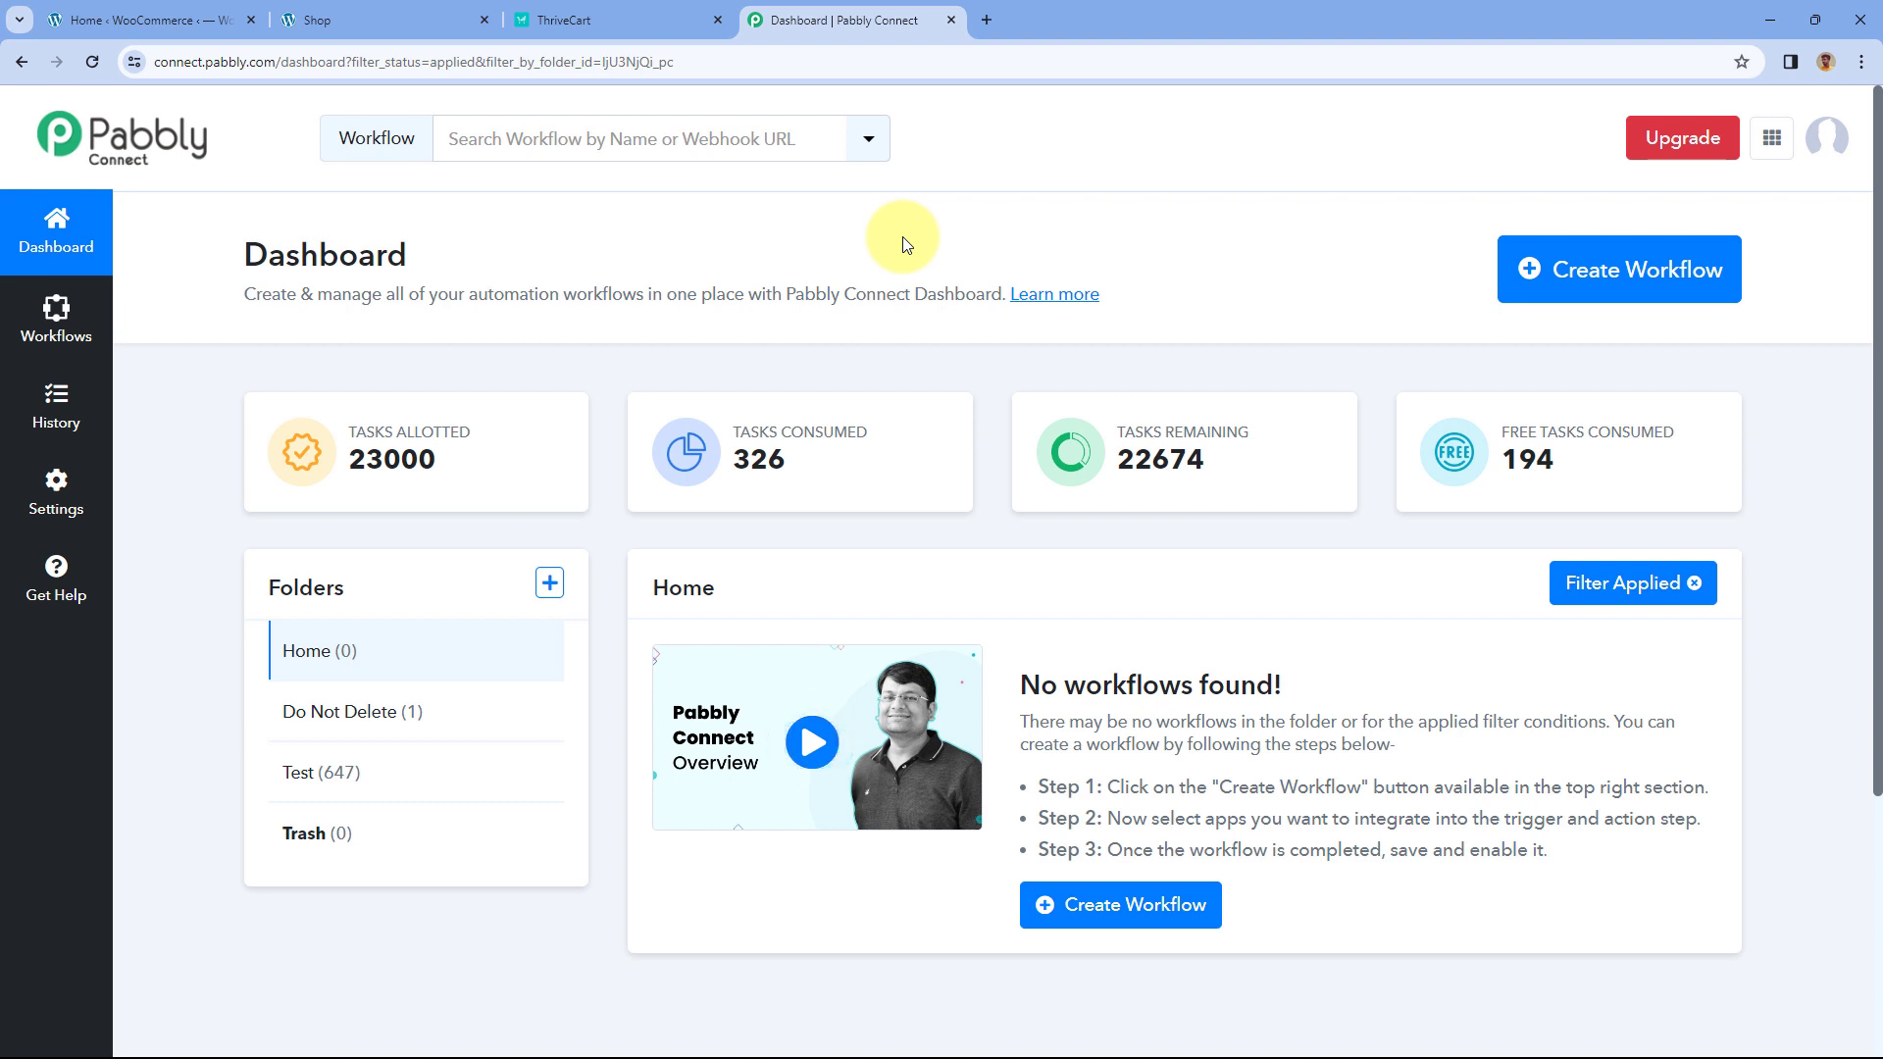
# - Create a workflow by pasting the name 'WooCommerce to ThriveCart Learn+' and keeping the Home folder
pyautogui.click(1561, 267)
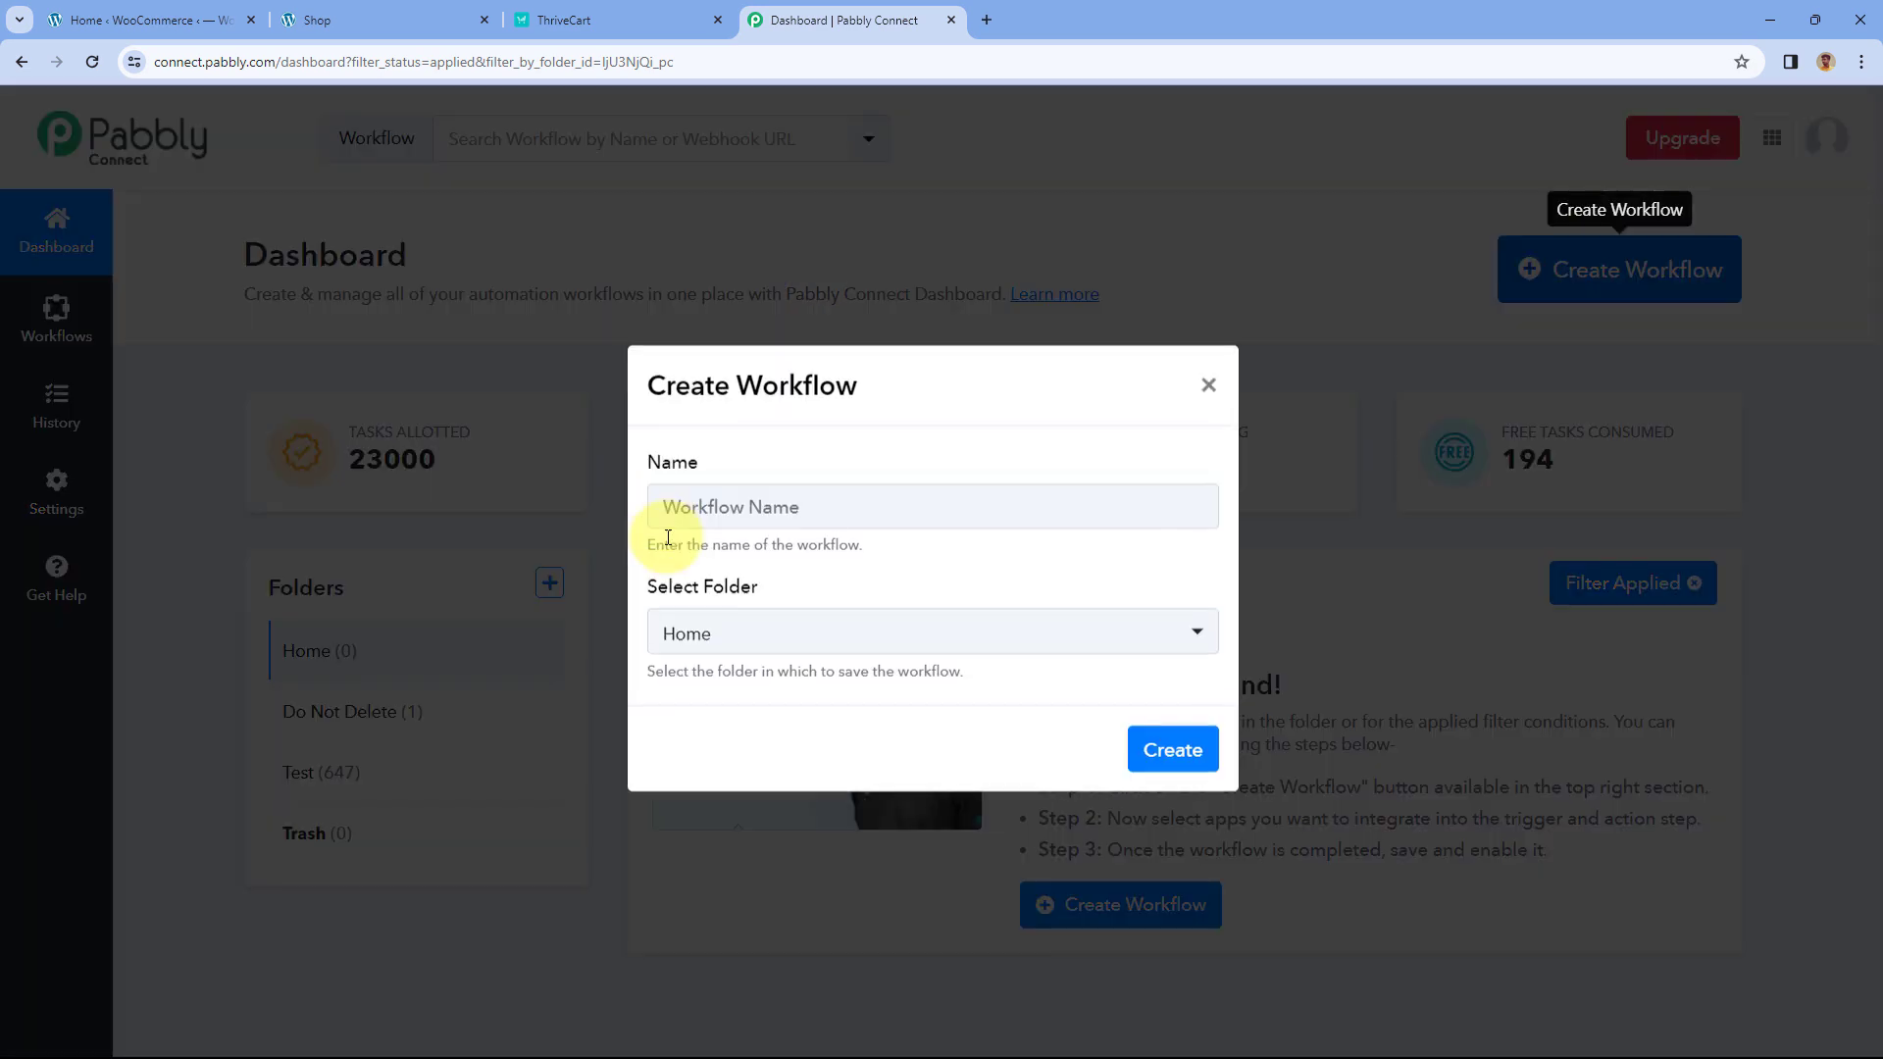
pyautogui.rightClick(711, 511)
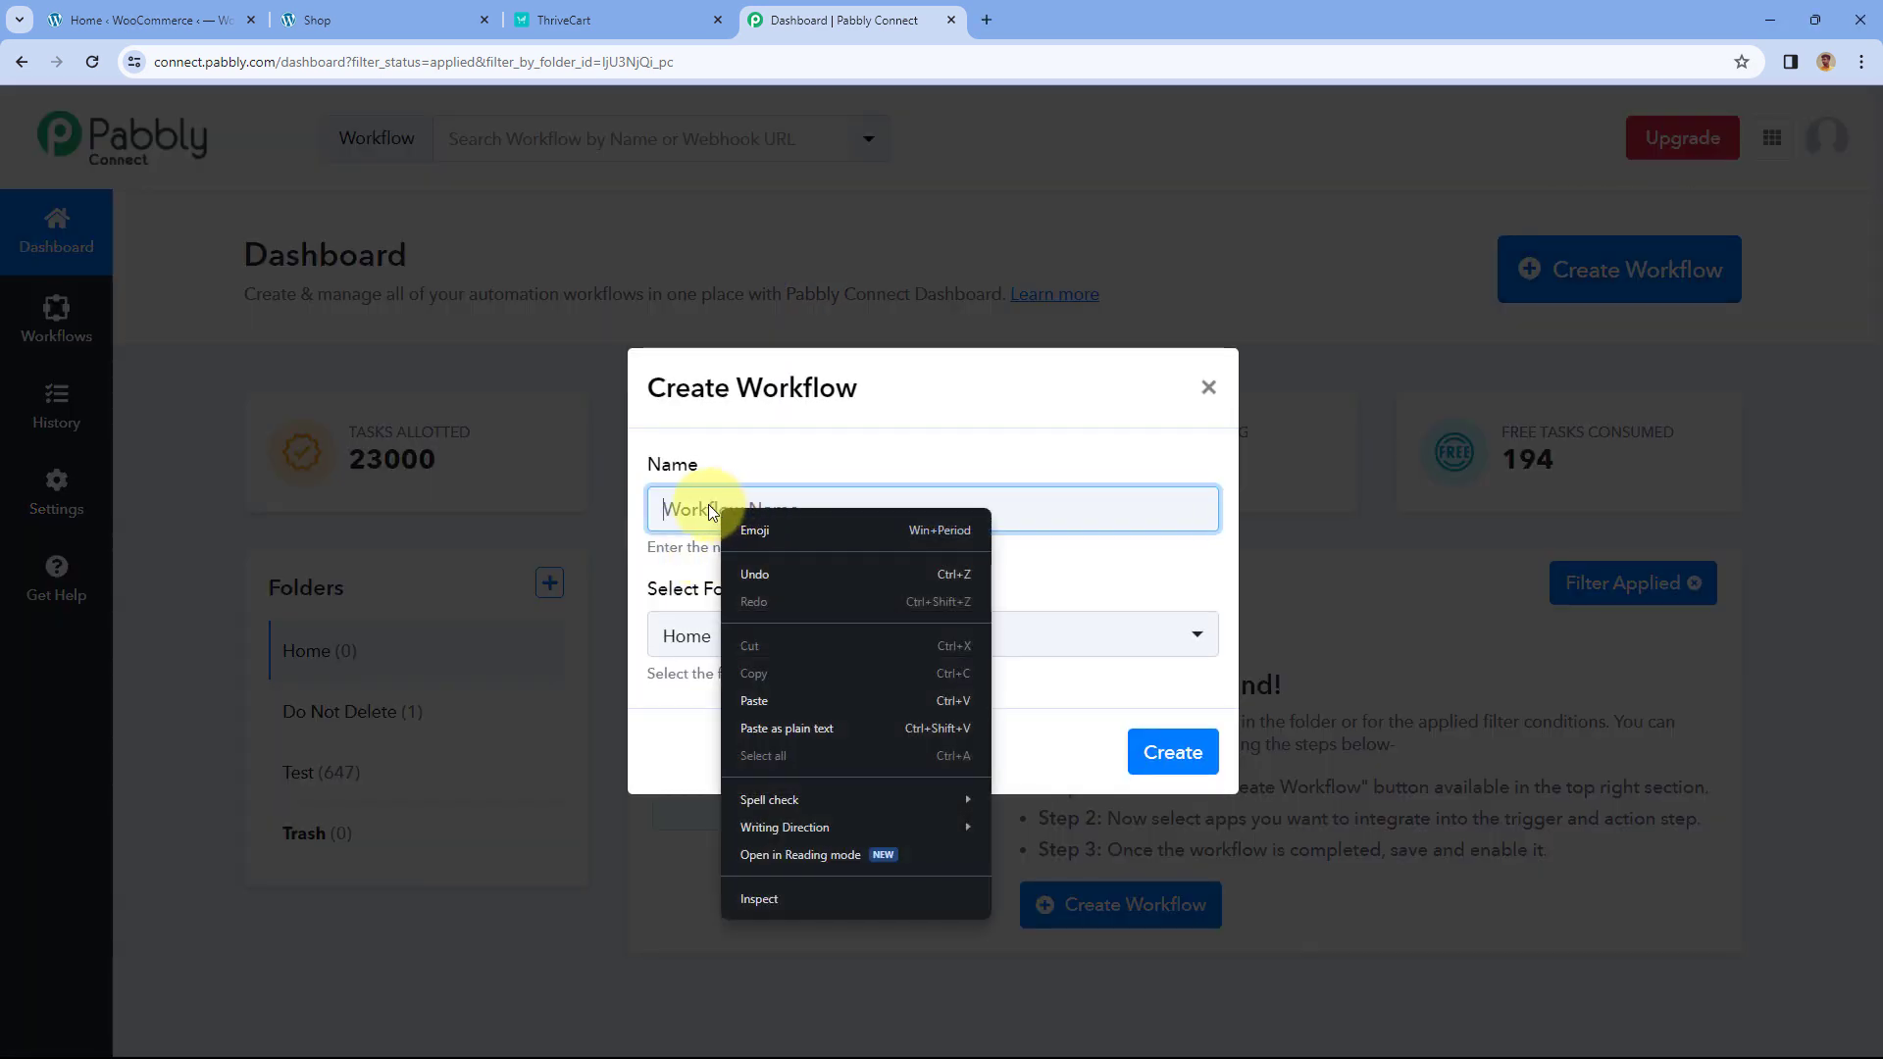
pyautogui.click(769, 699)
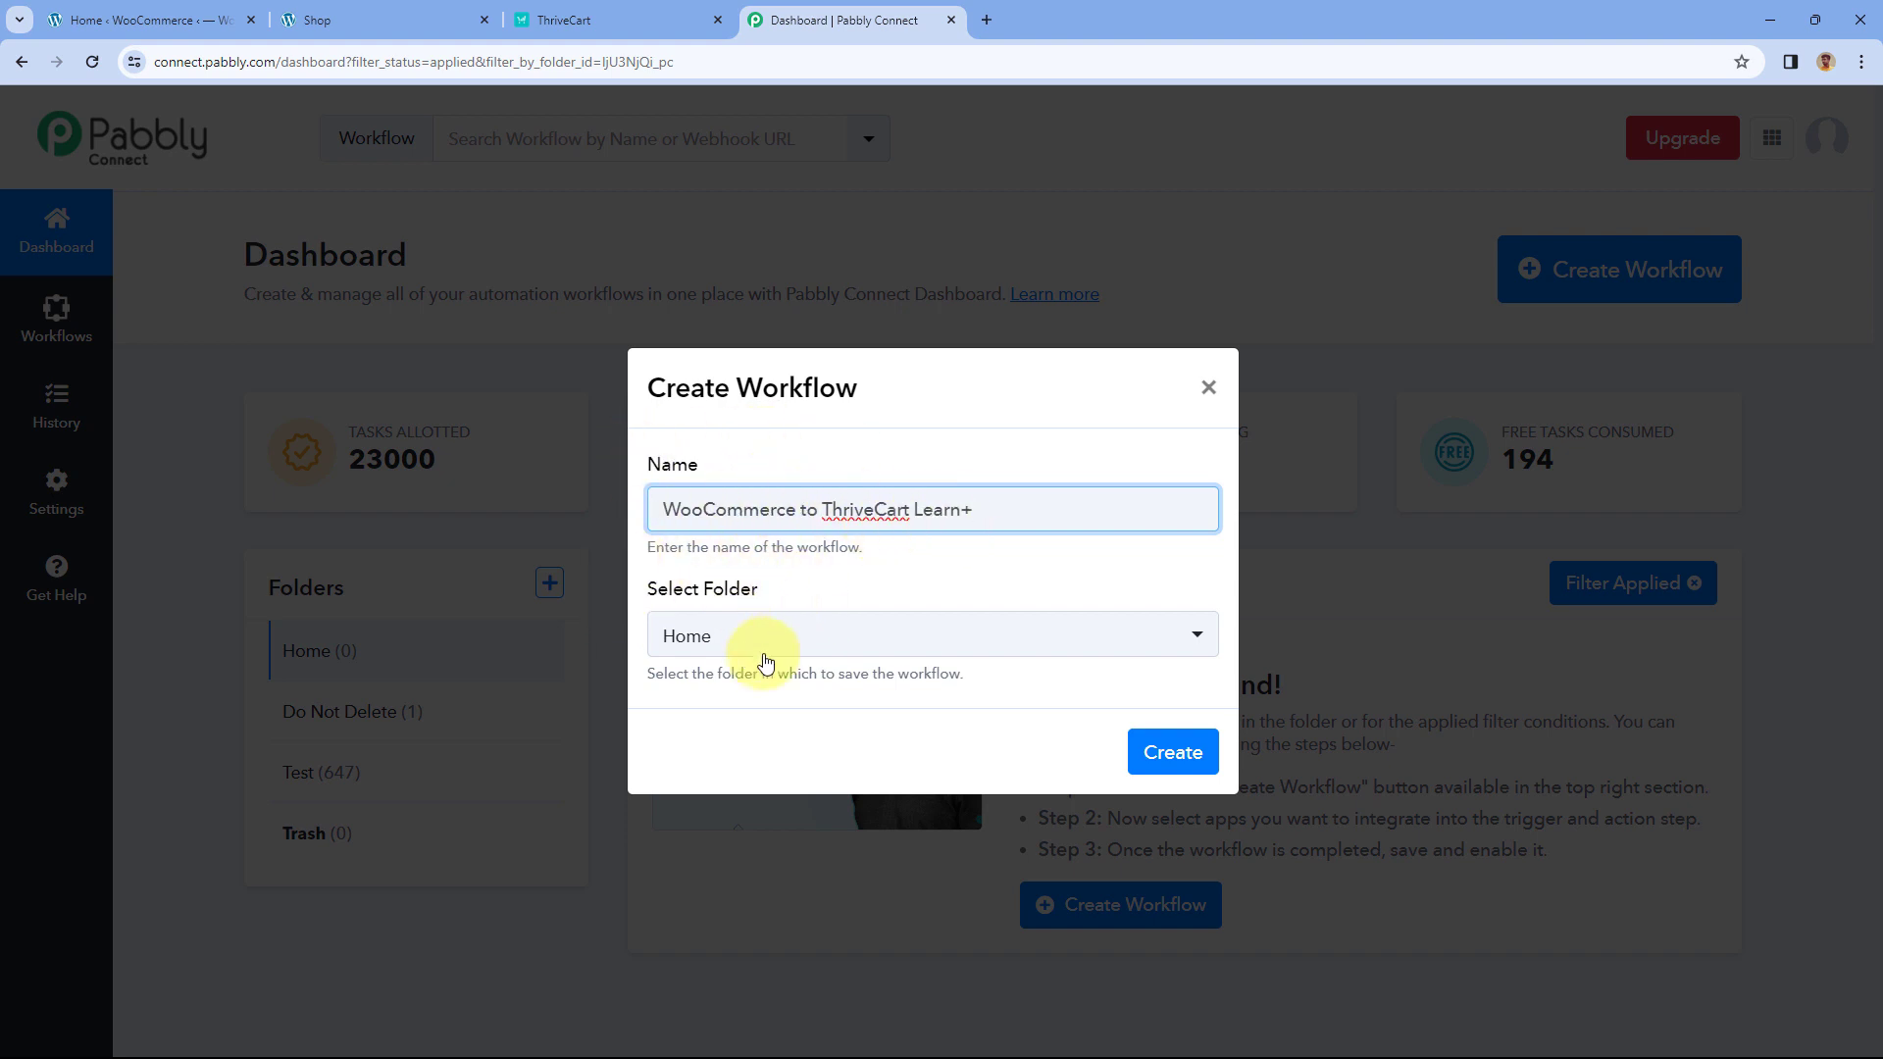
pyautogui.click(840, 642)
pyautogui.click(711, 748)
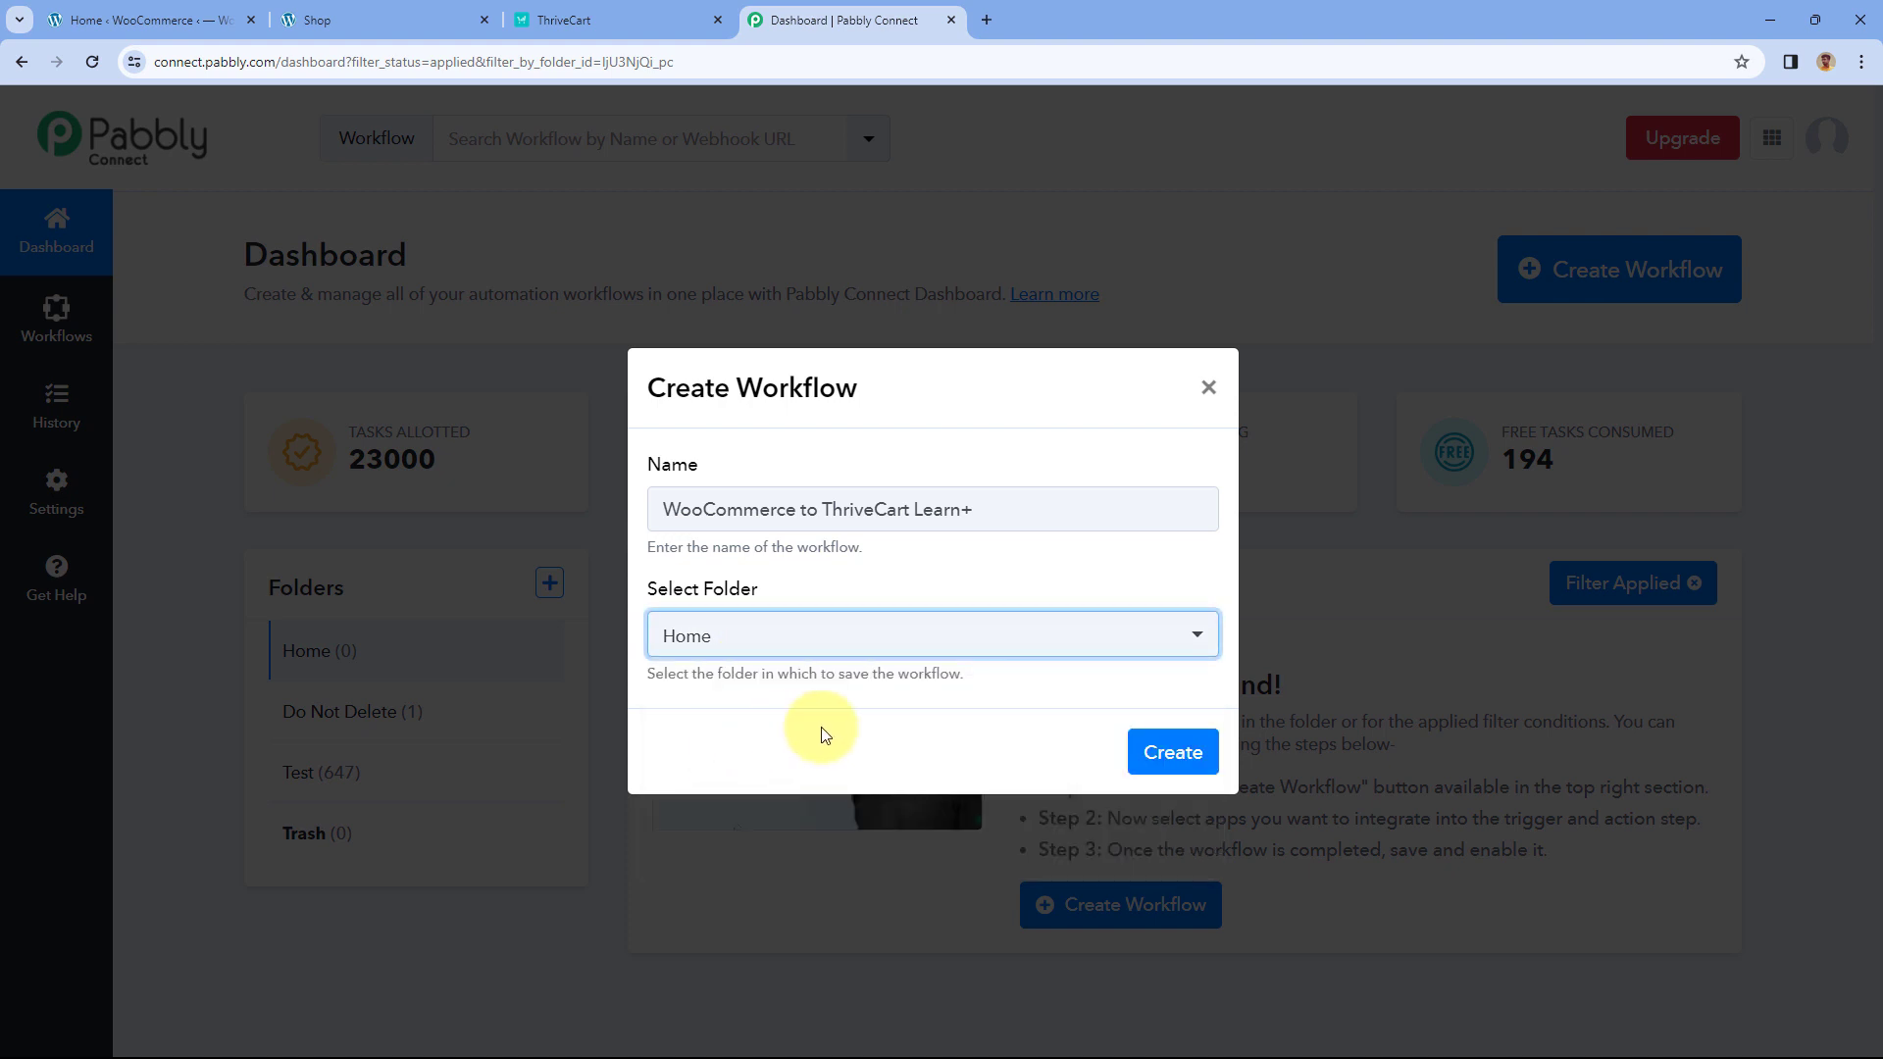
pyautogui.click(1173, 751)
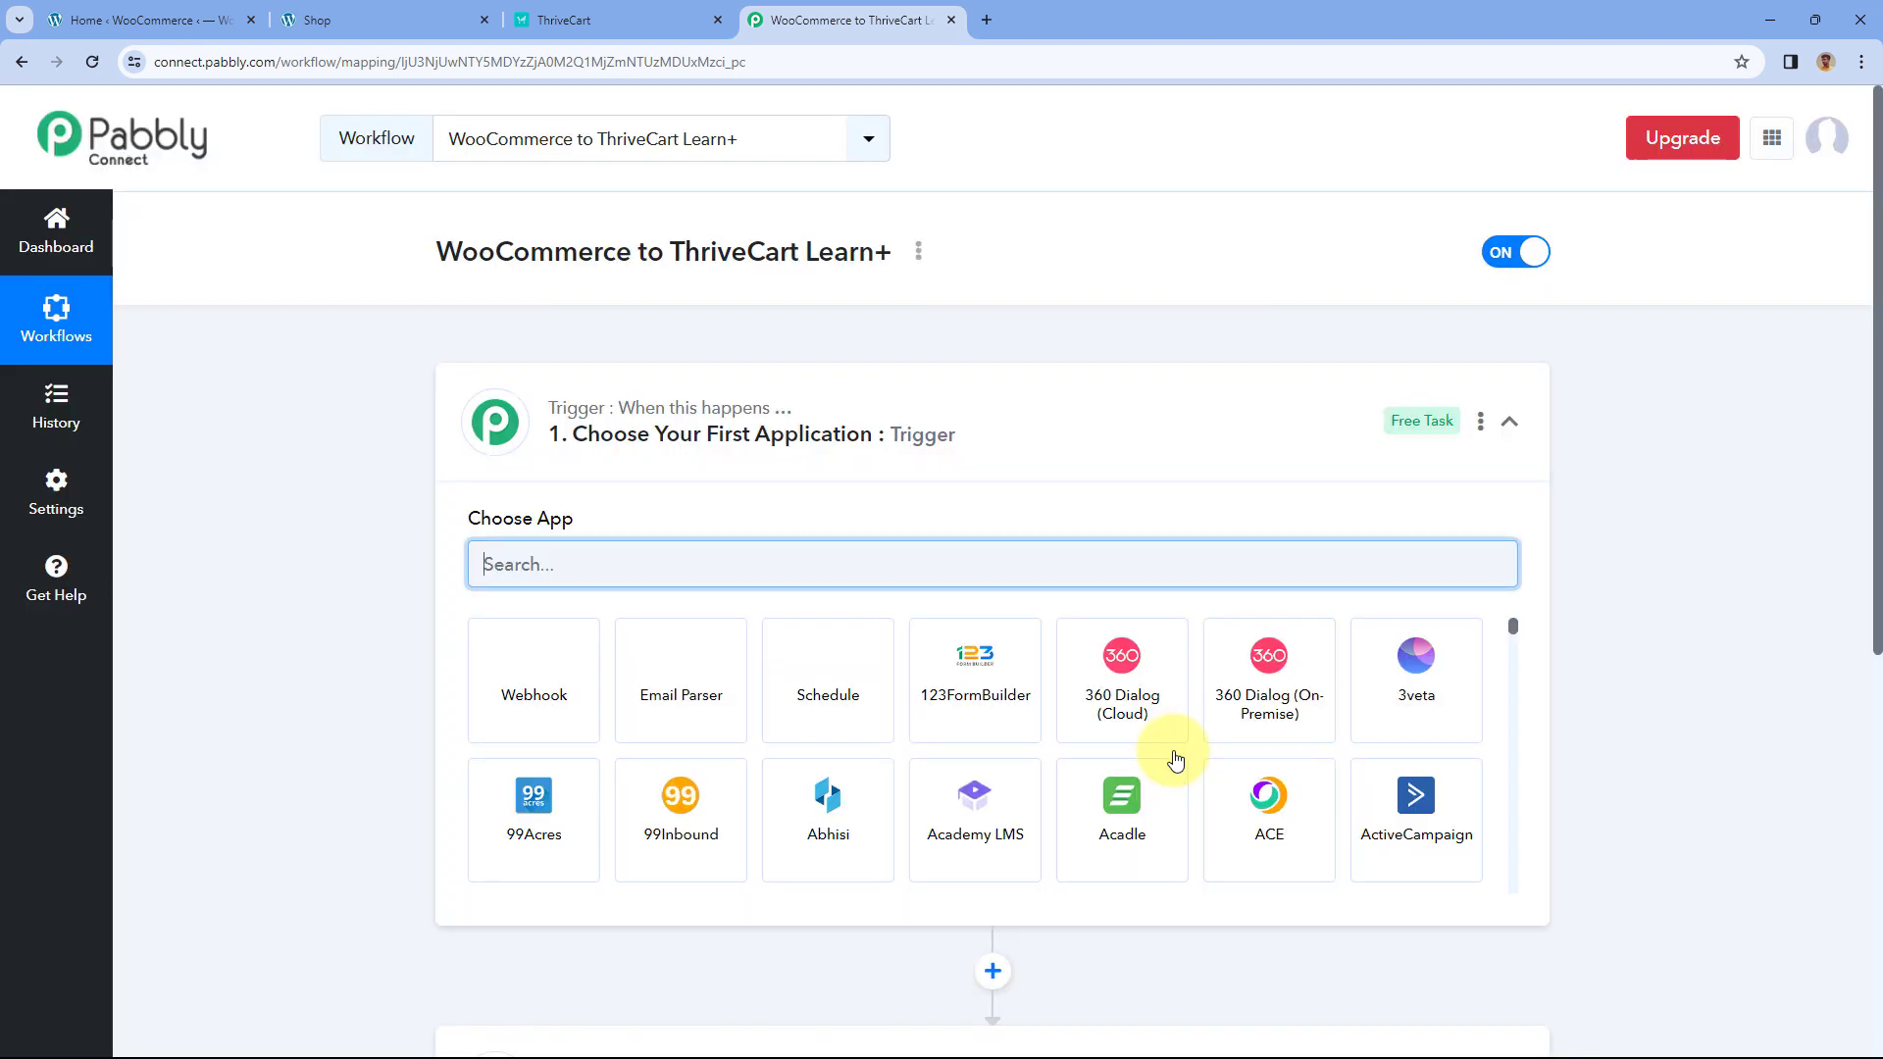
pyautogui.click(1089, 427)
pyautogui.scroll(-1, 362, 403)
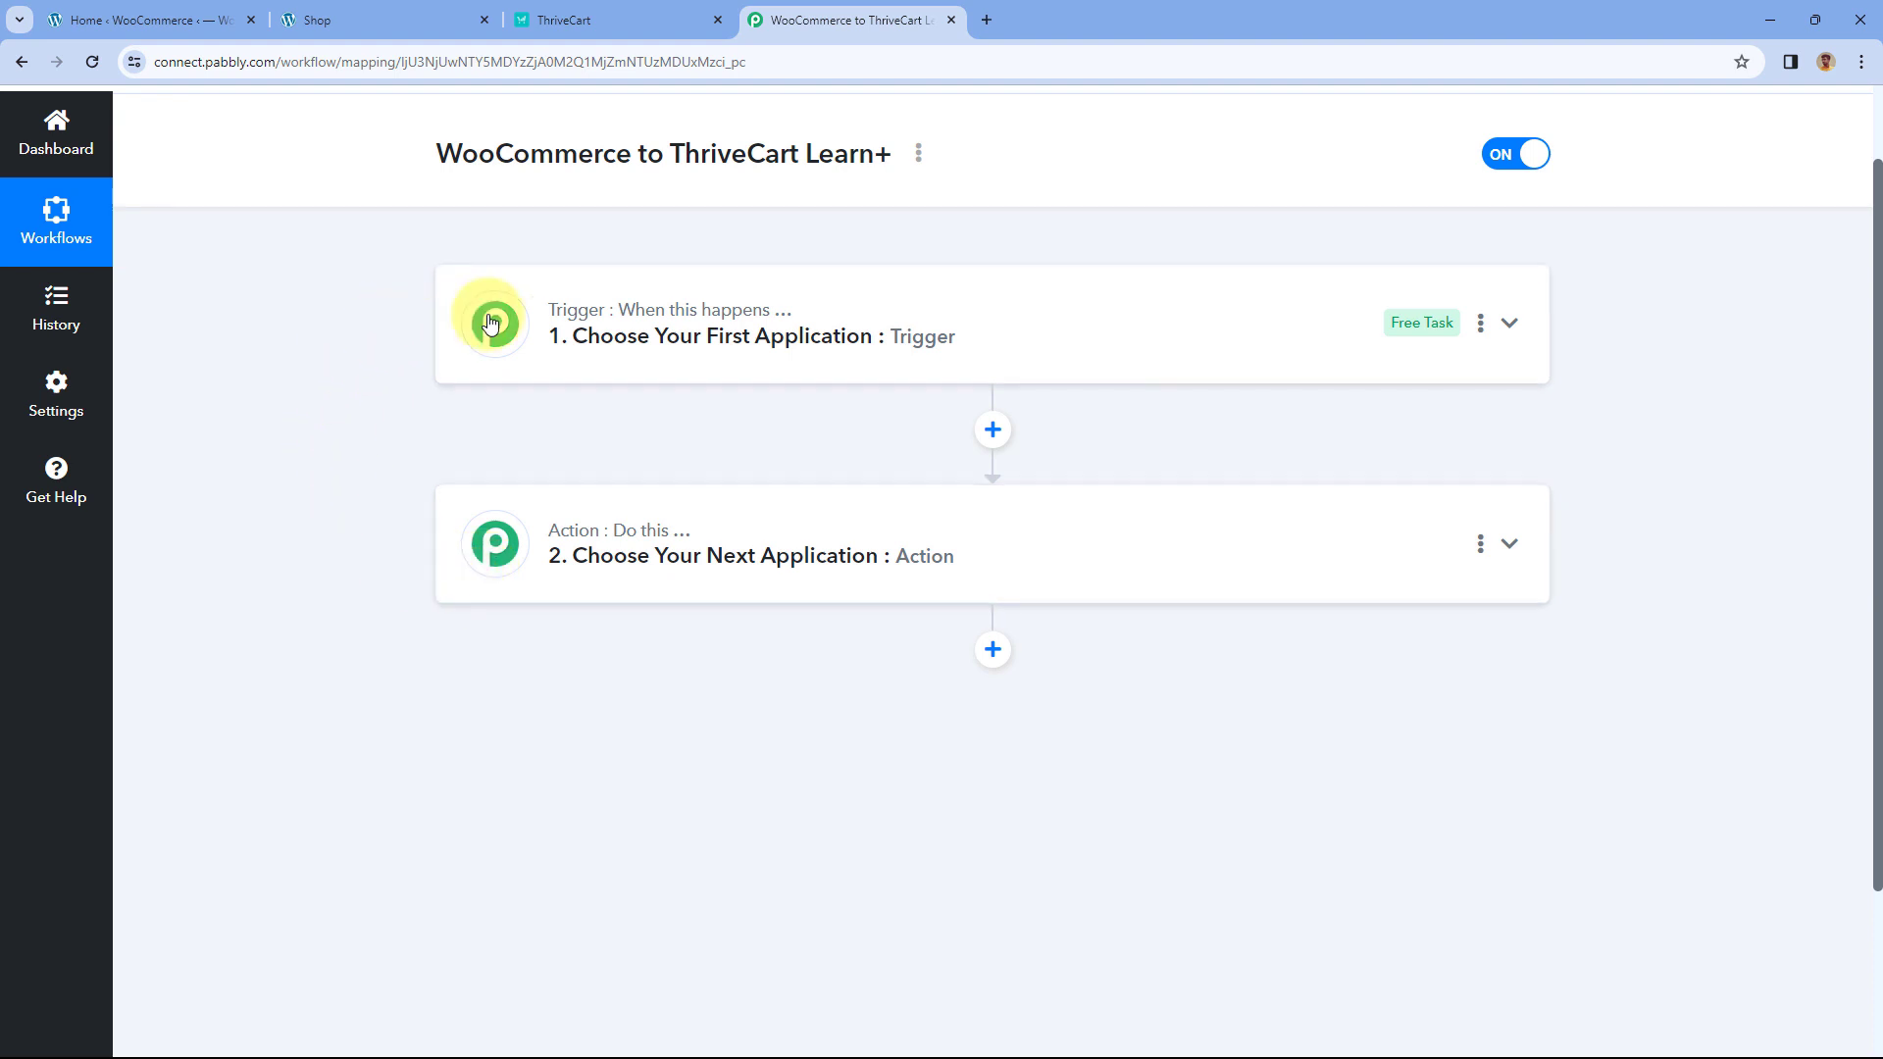
pyautogui.moveTo(553, 291)
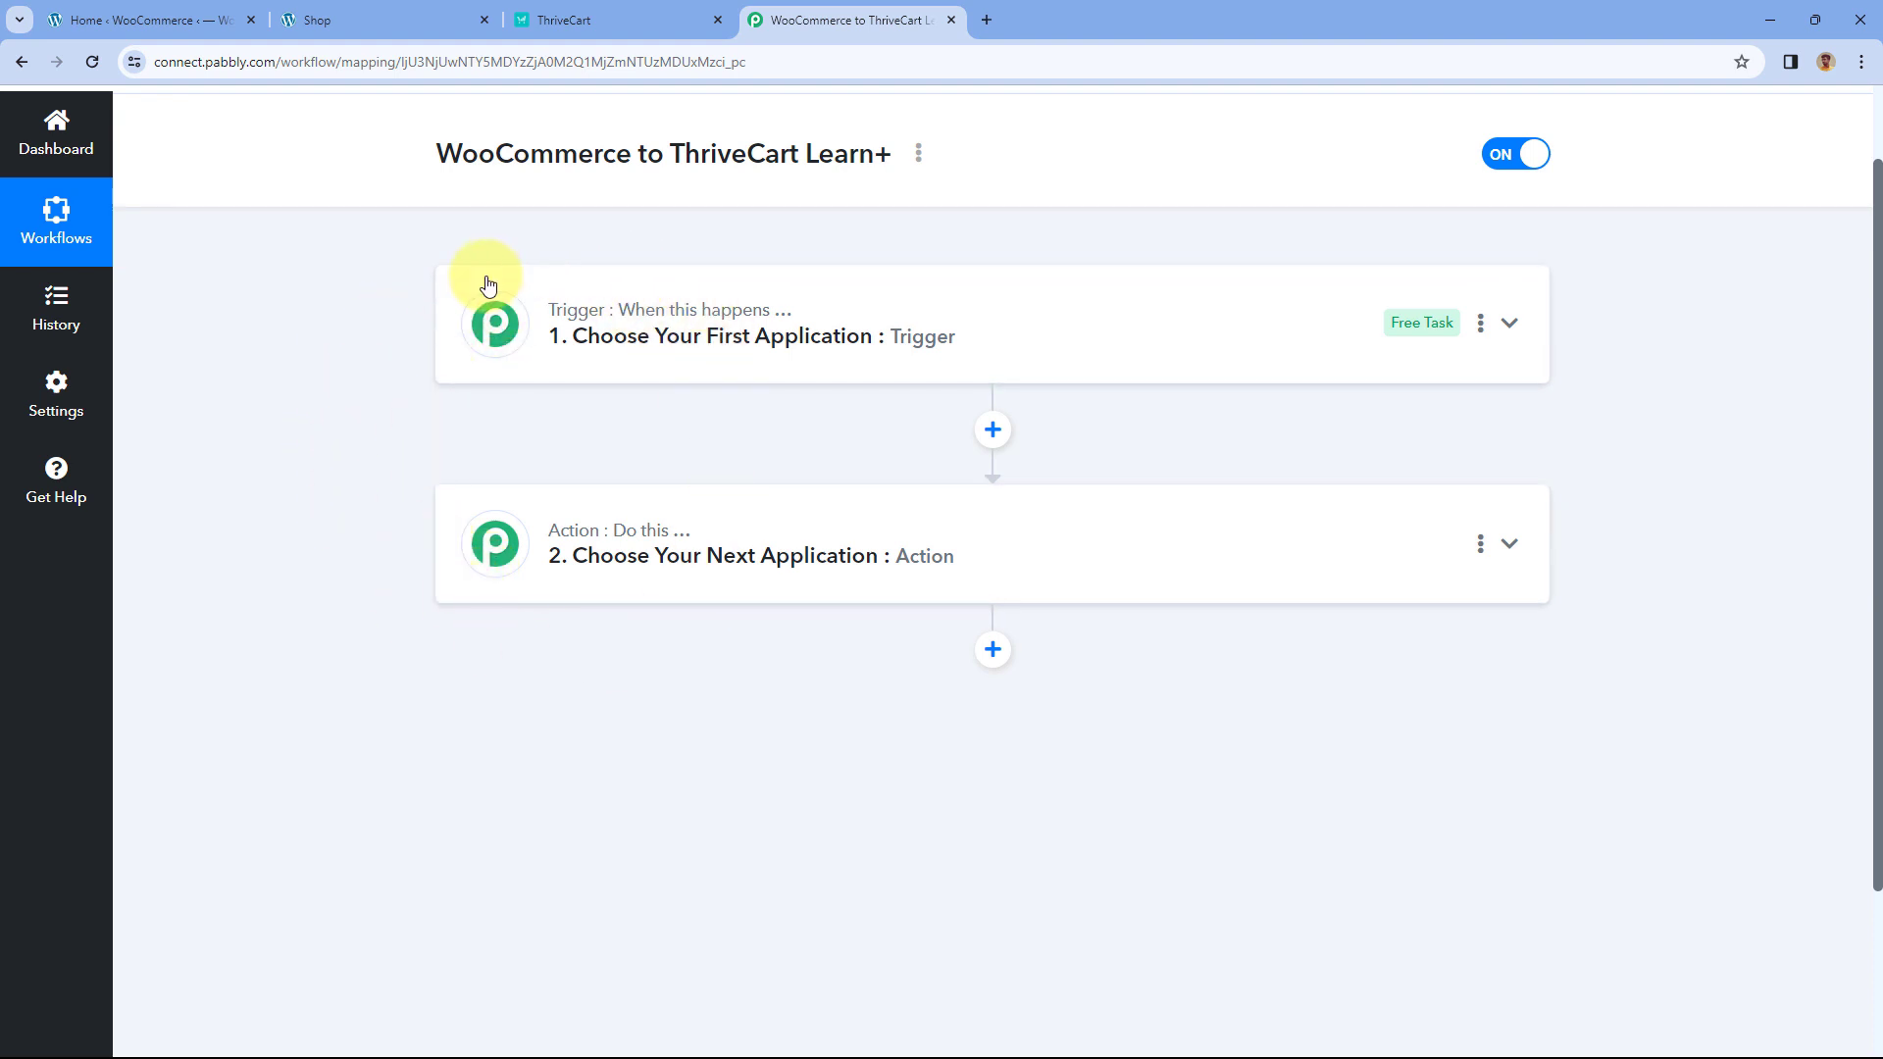
pyautogui.moveTo(591, 315)
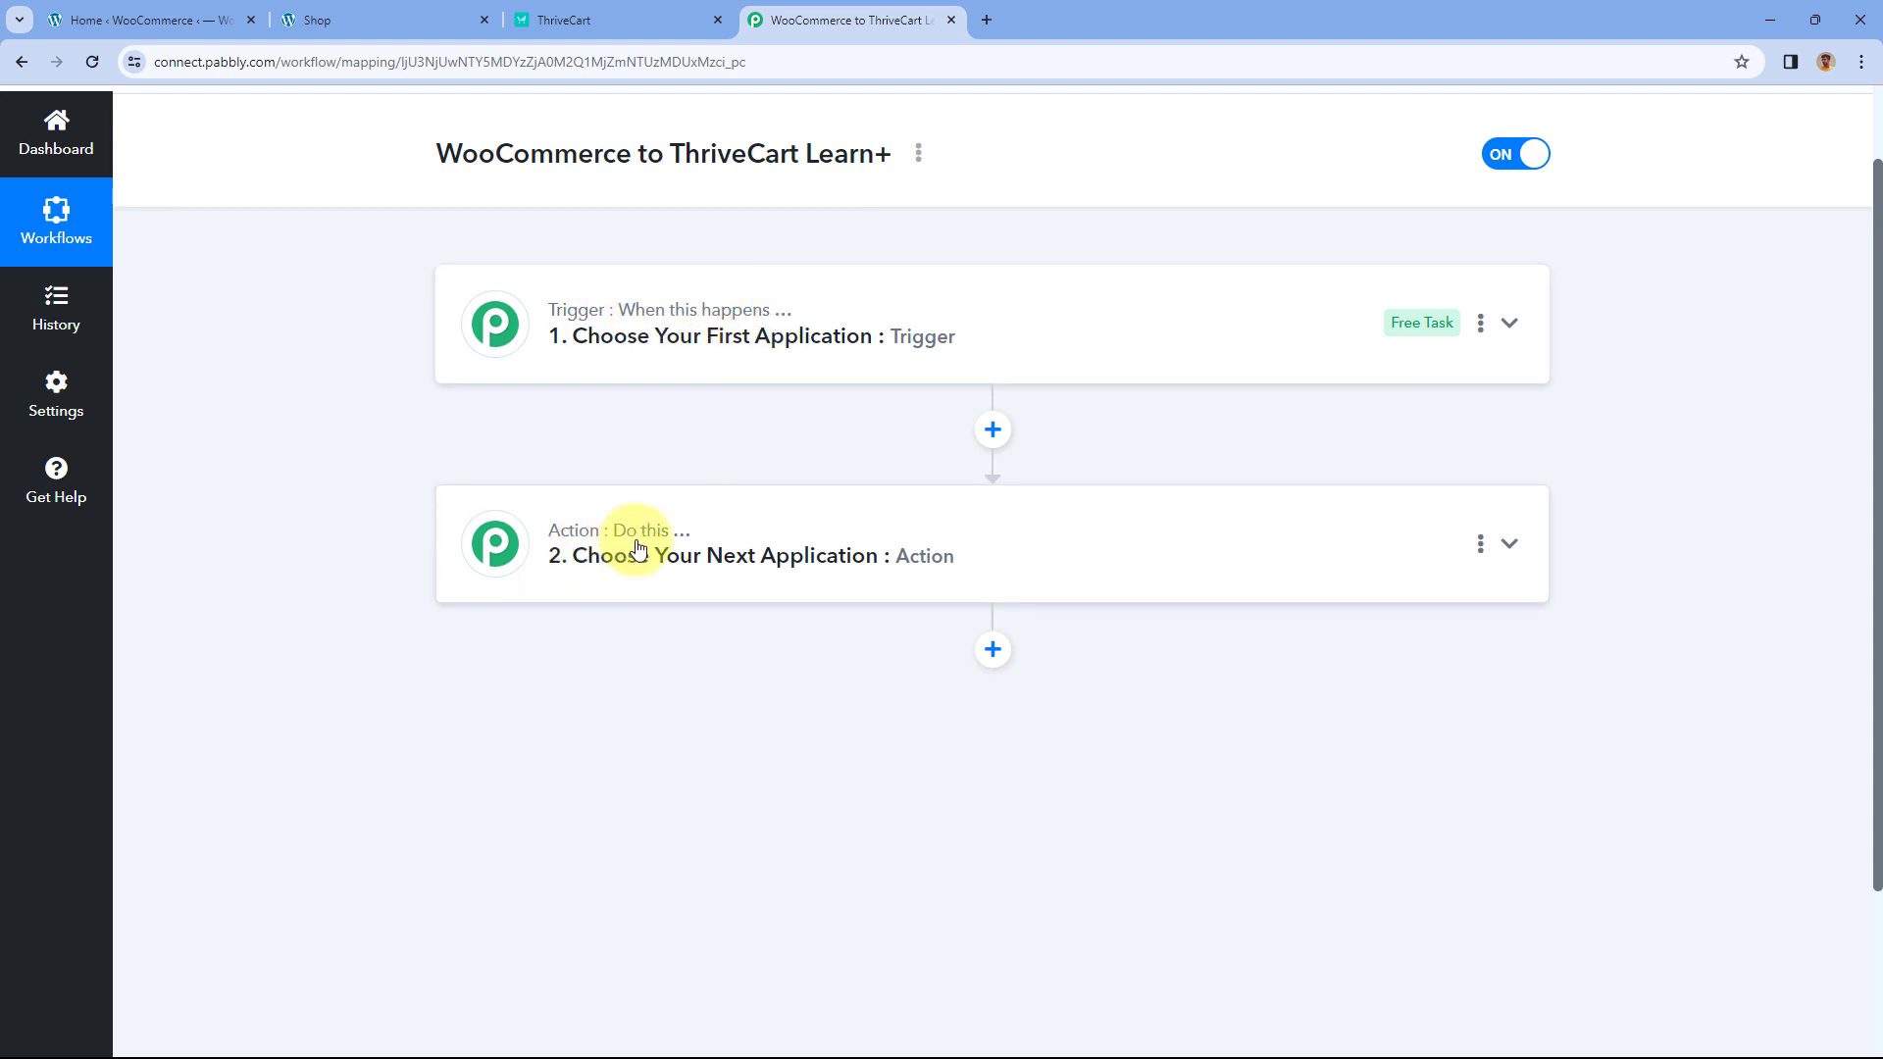
pyautogui.click(1025, 341)
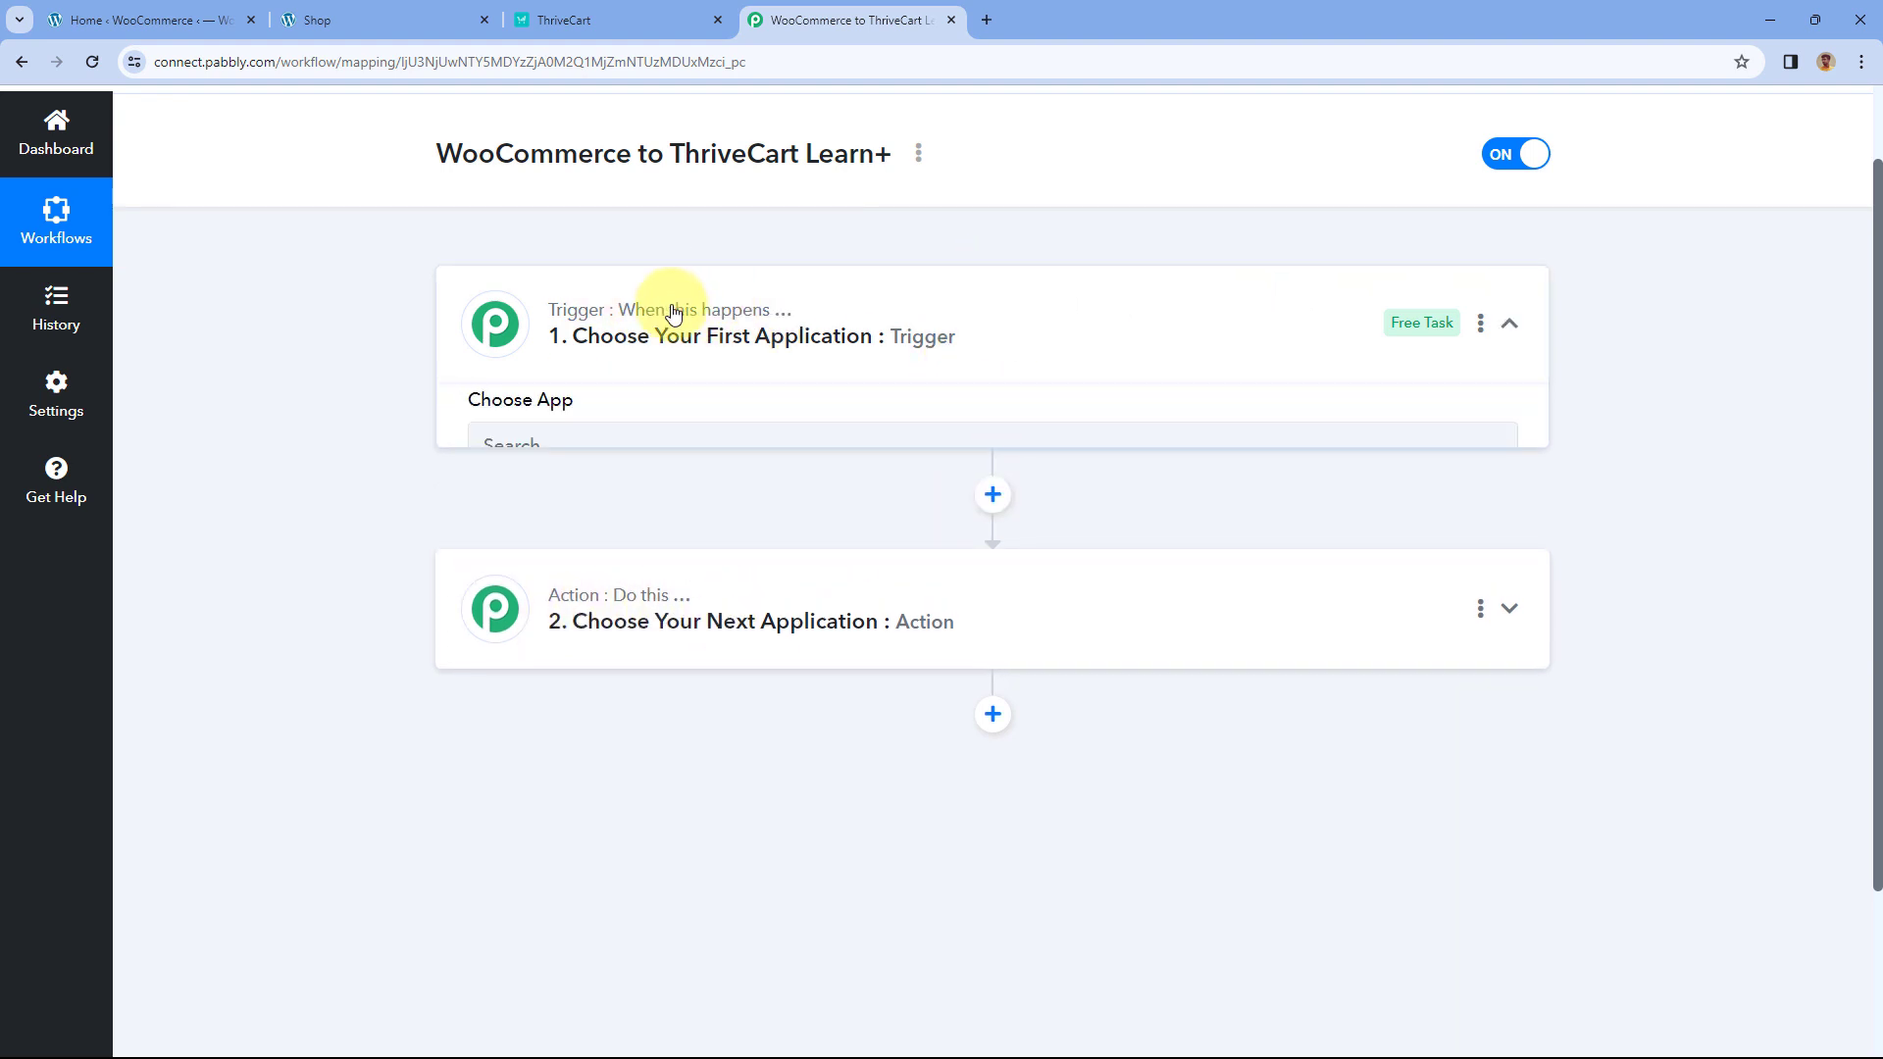
pyautogui.scroll(-1, 375, 487)
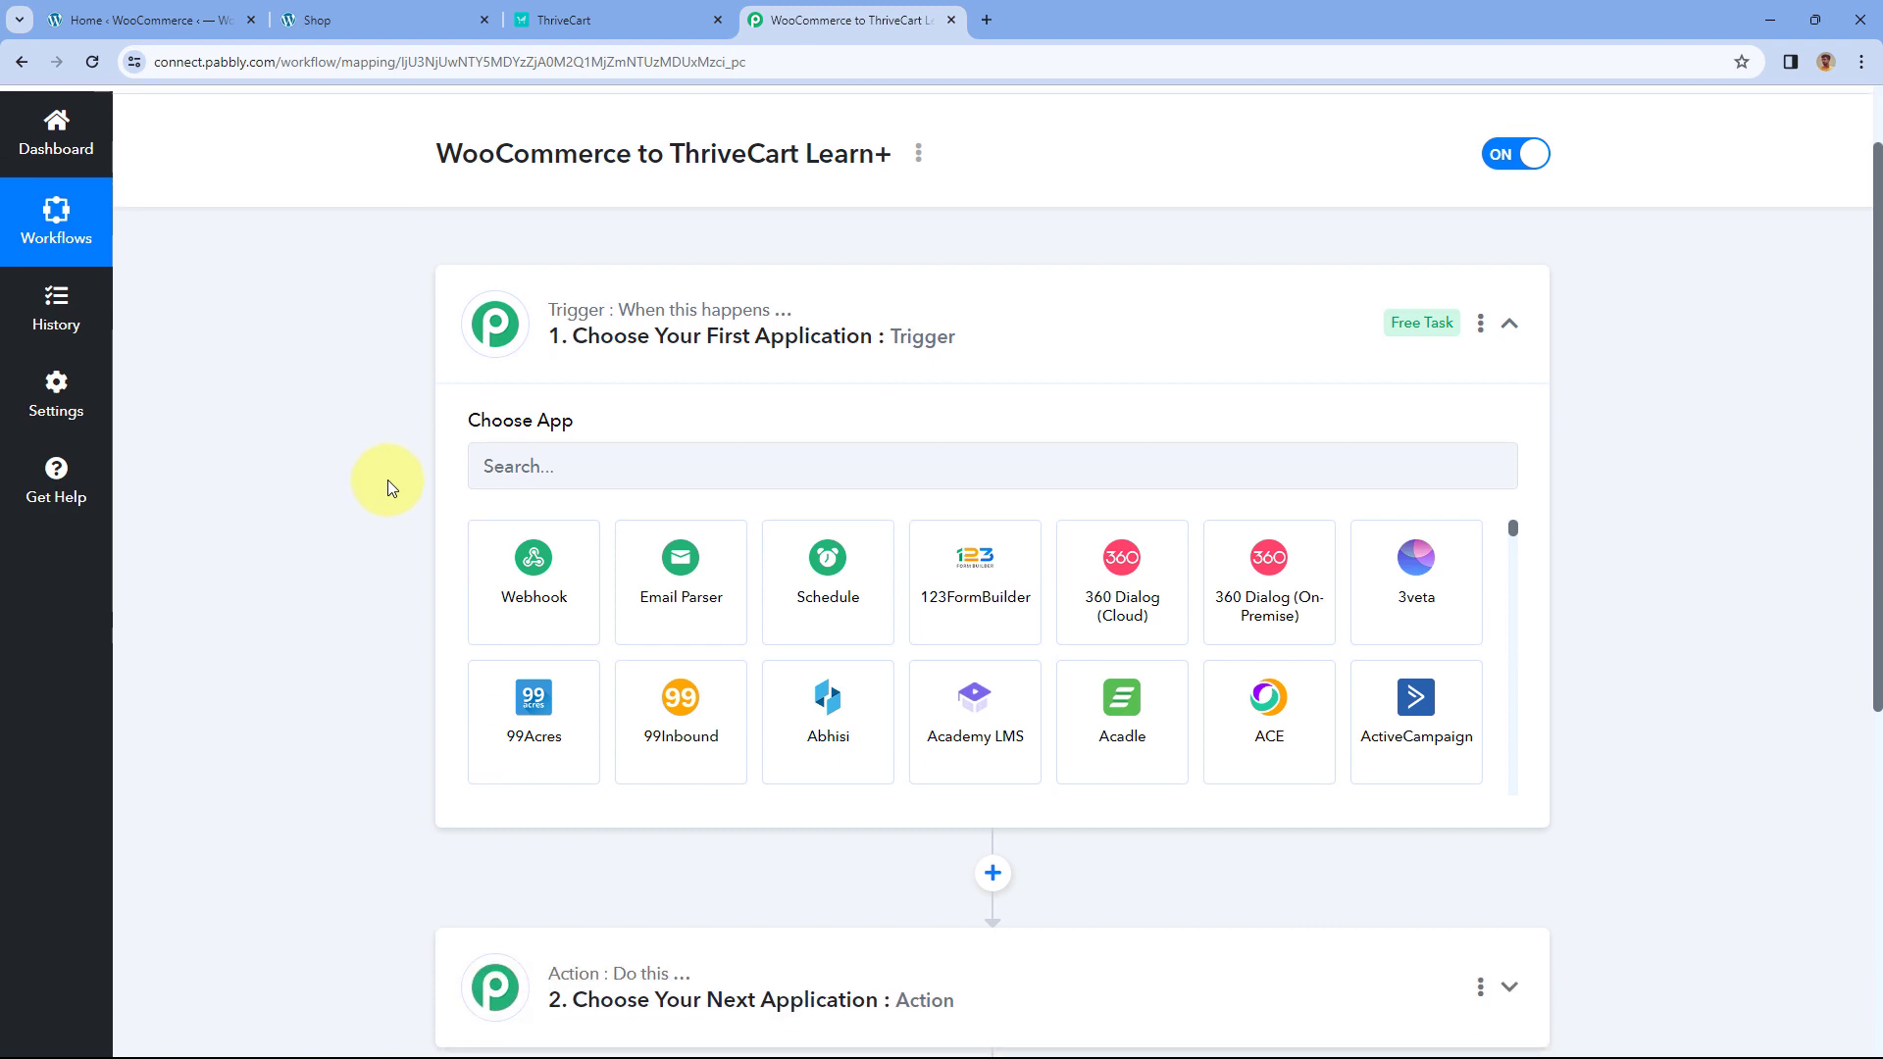
pyautogui.click(402, 22)
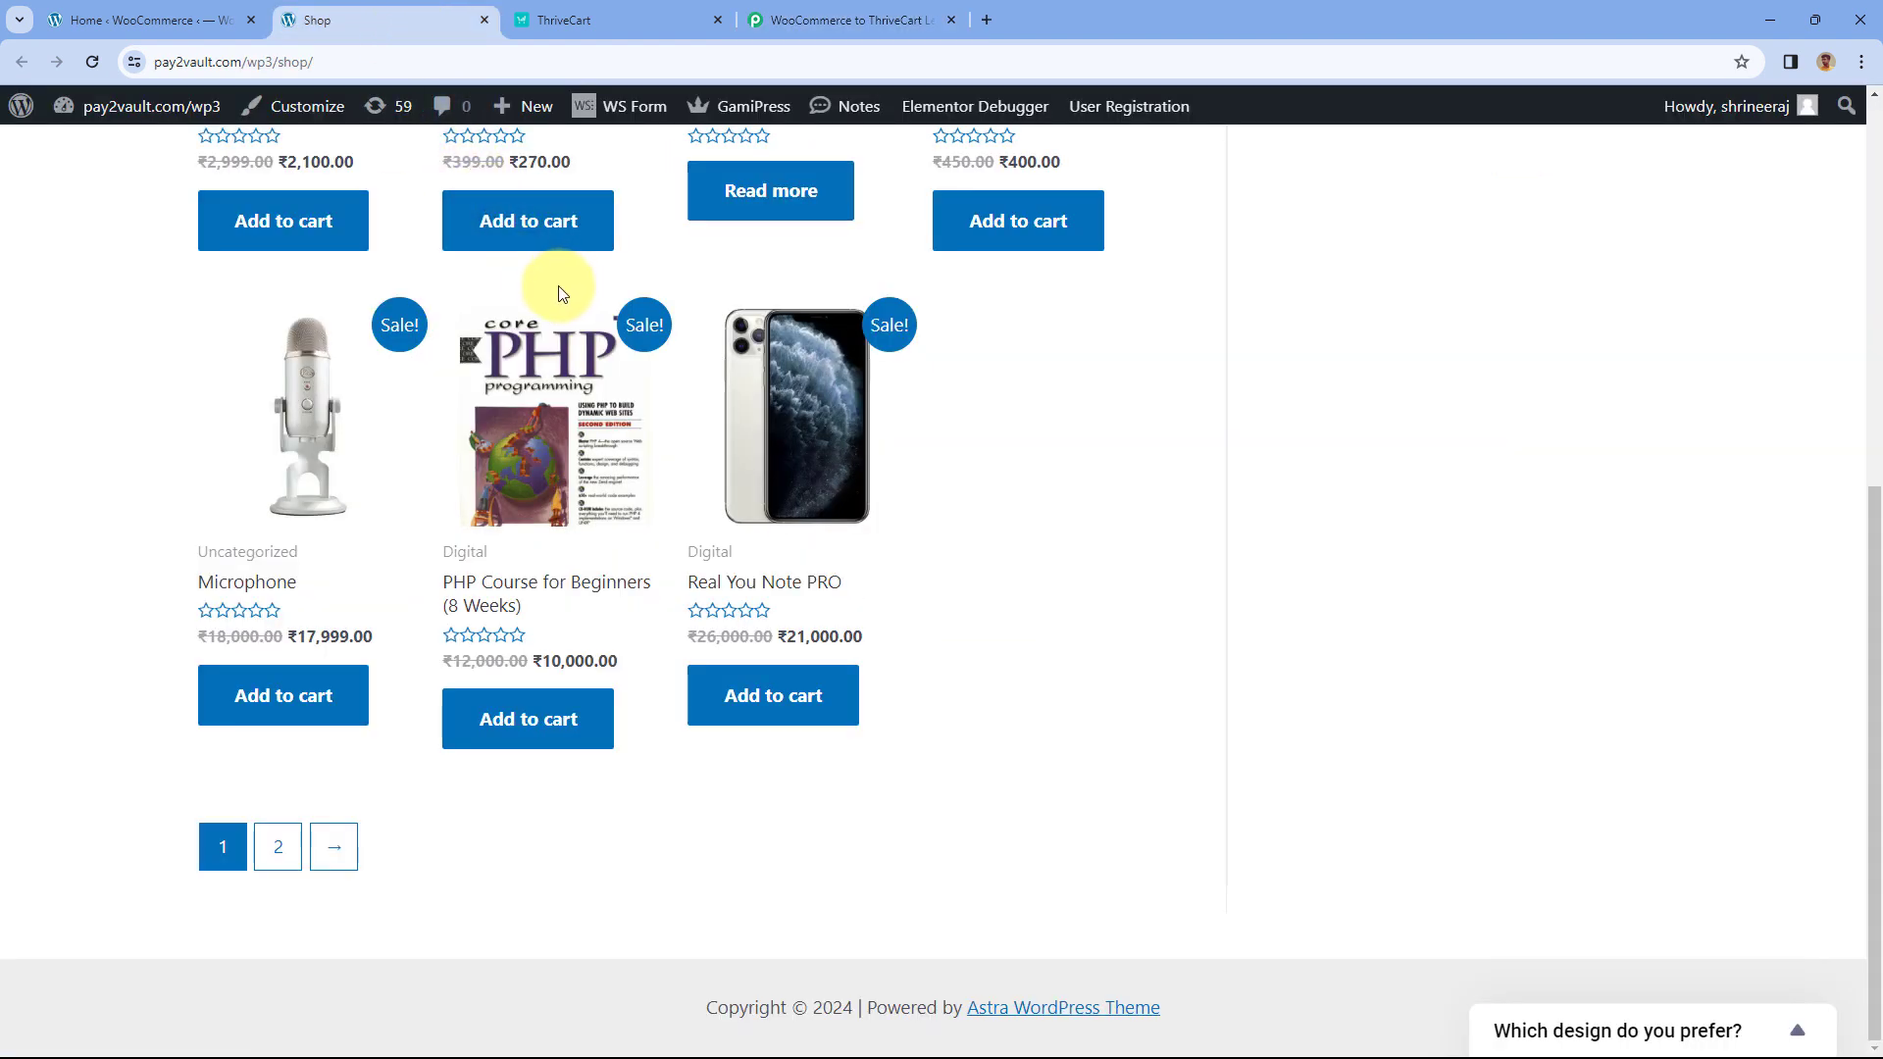
pyautogui.click(829, 19)
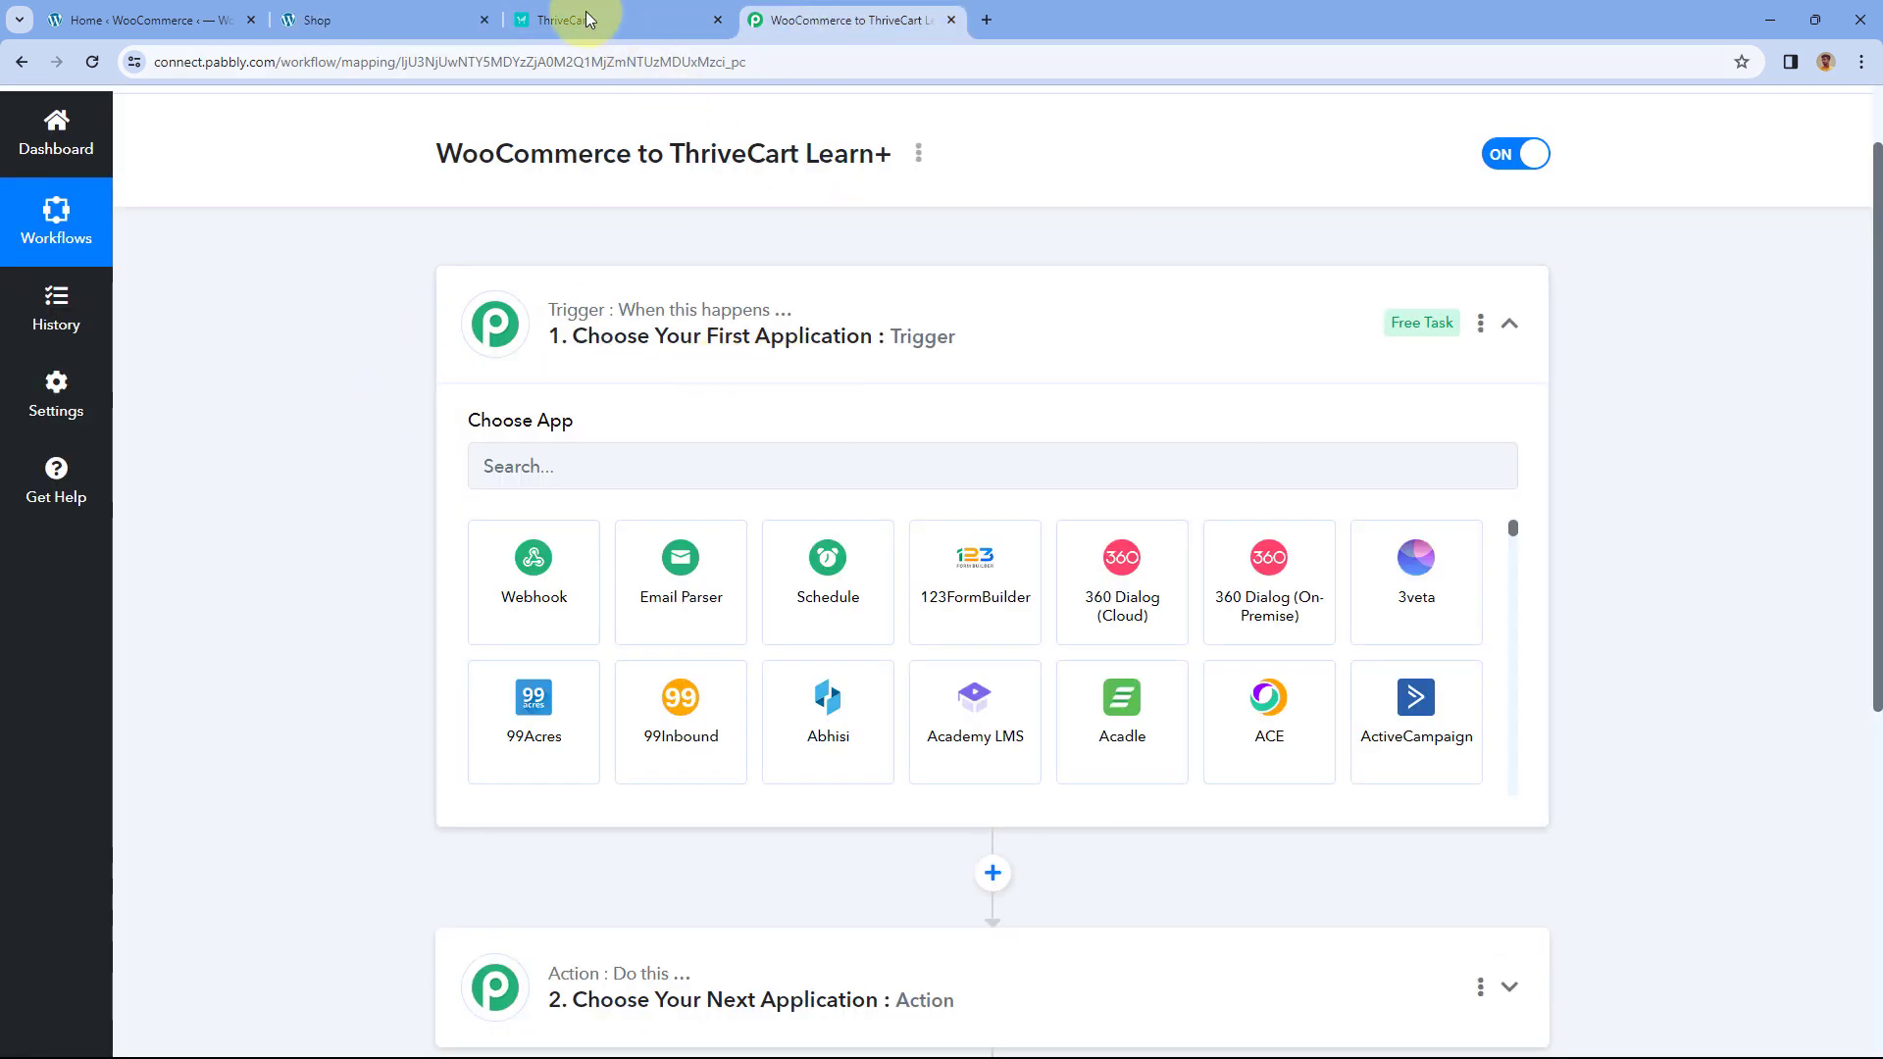
pyautogui.click(422, 29)
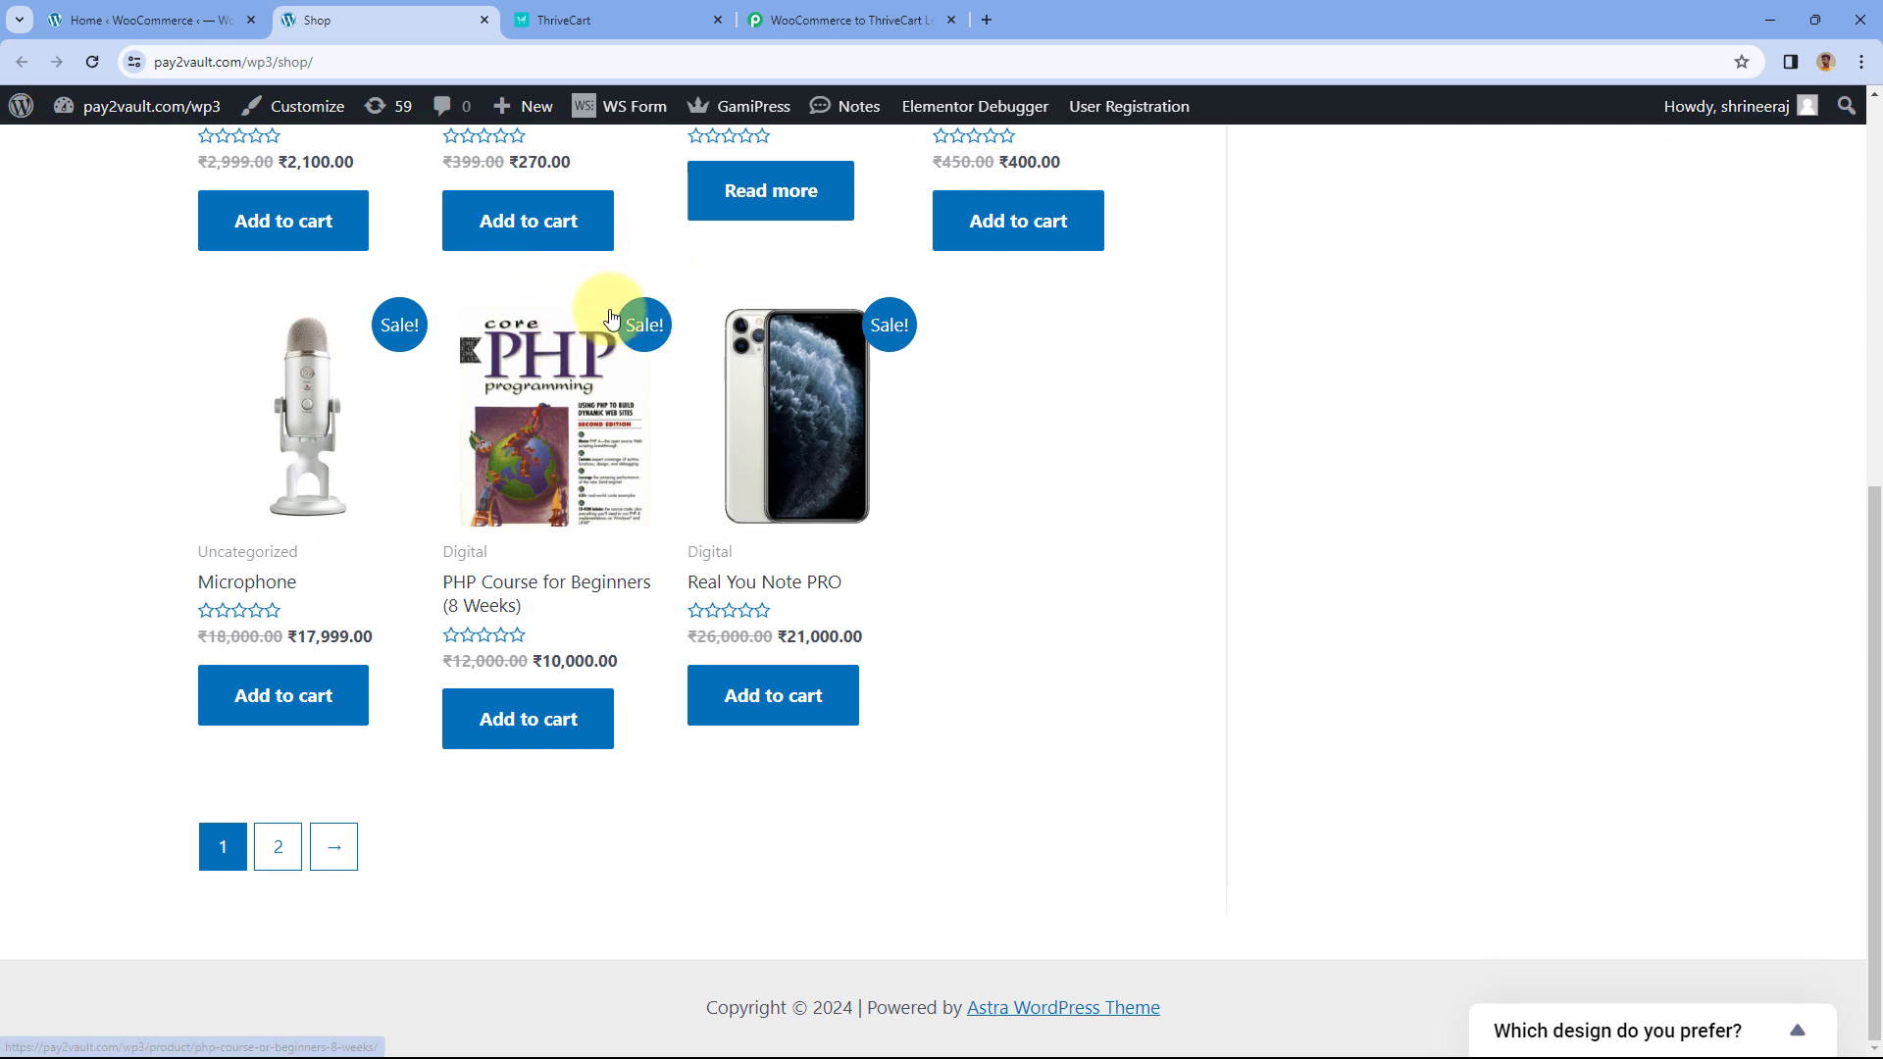
pyautogui.click(858, 12)
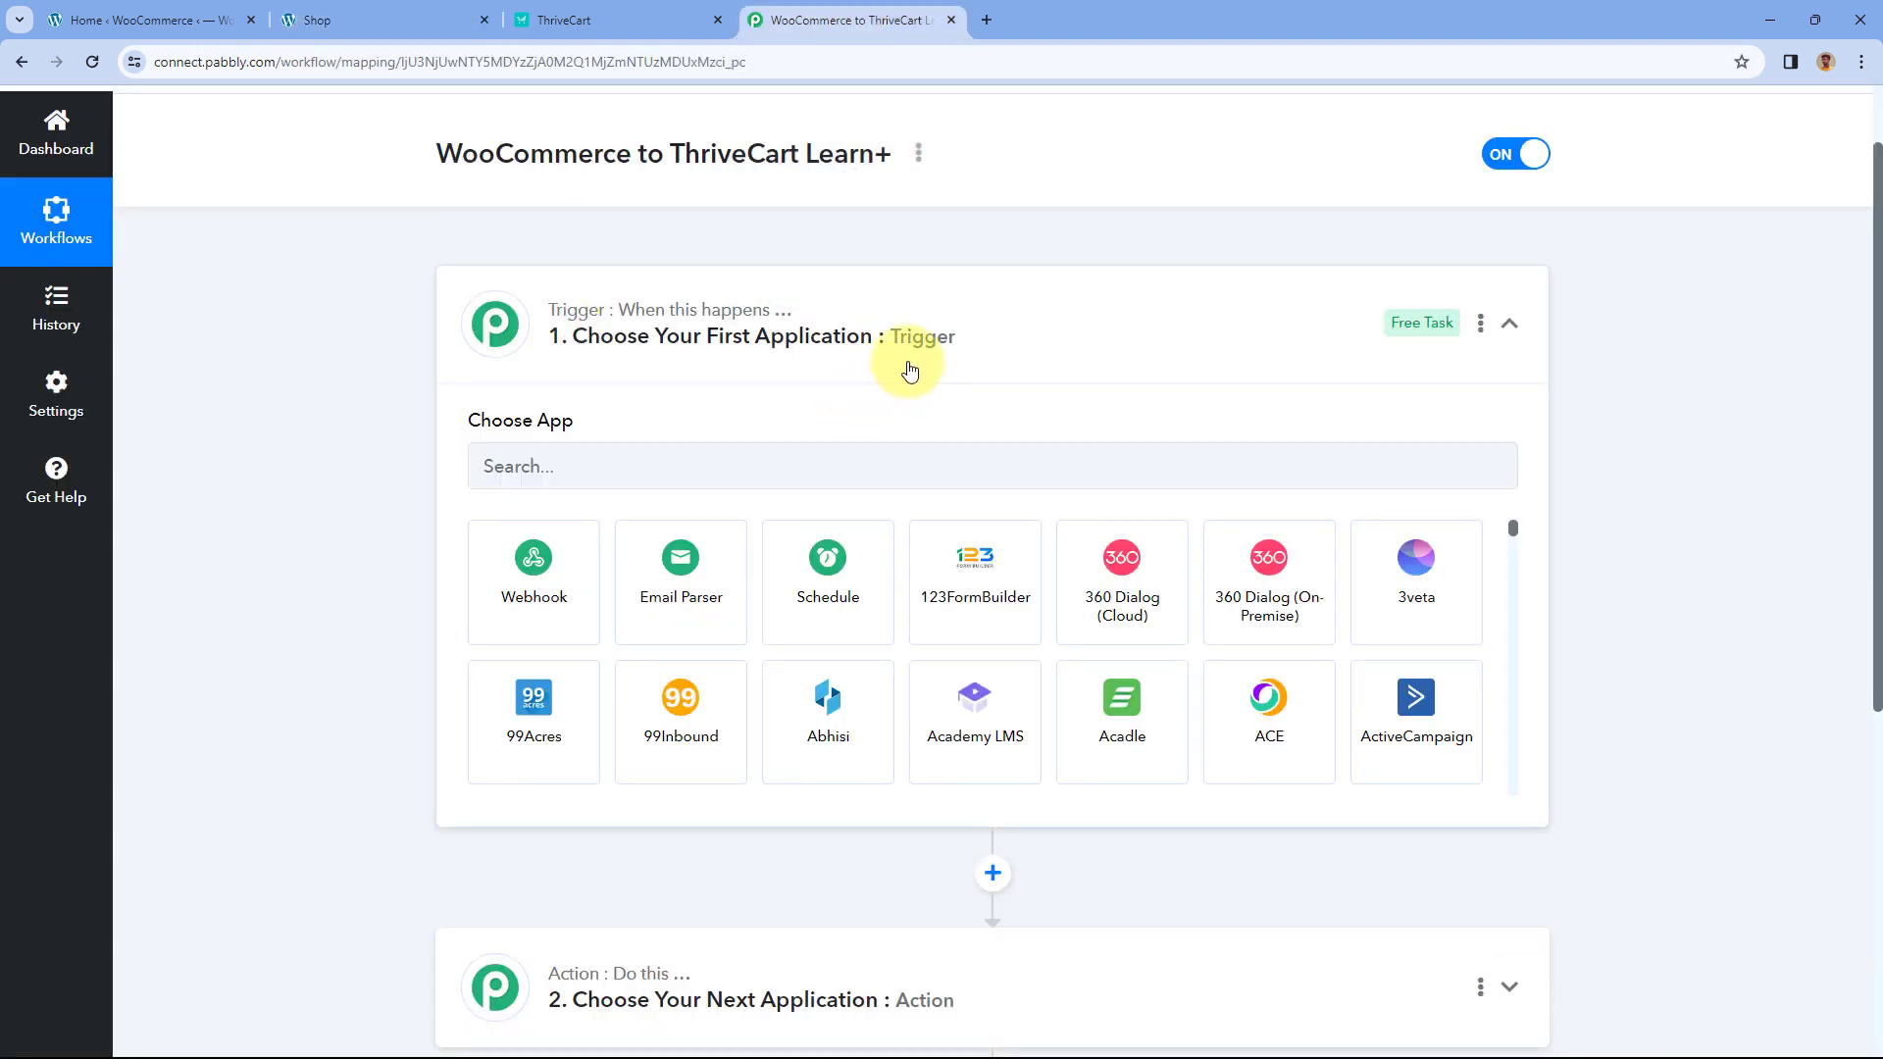
pyautogui.scroll(-1, 409, 426)
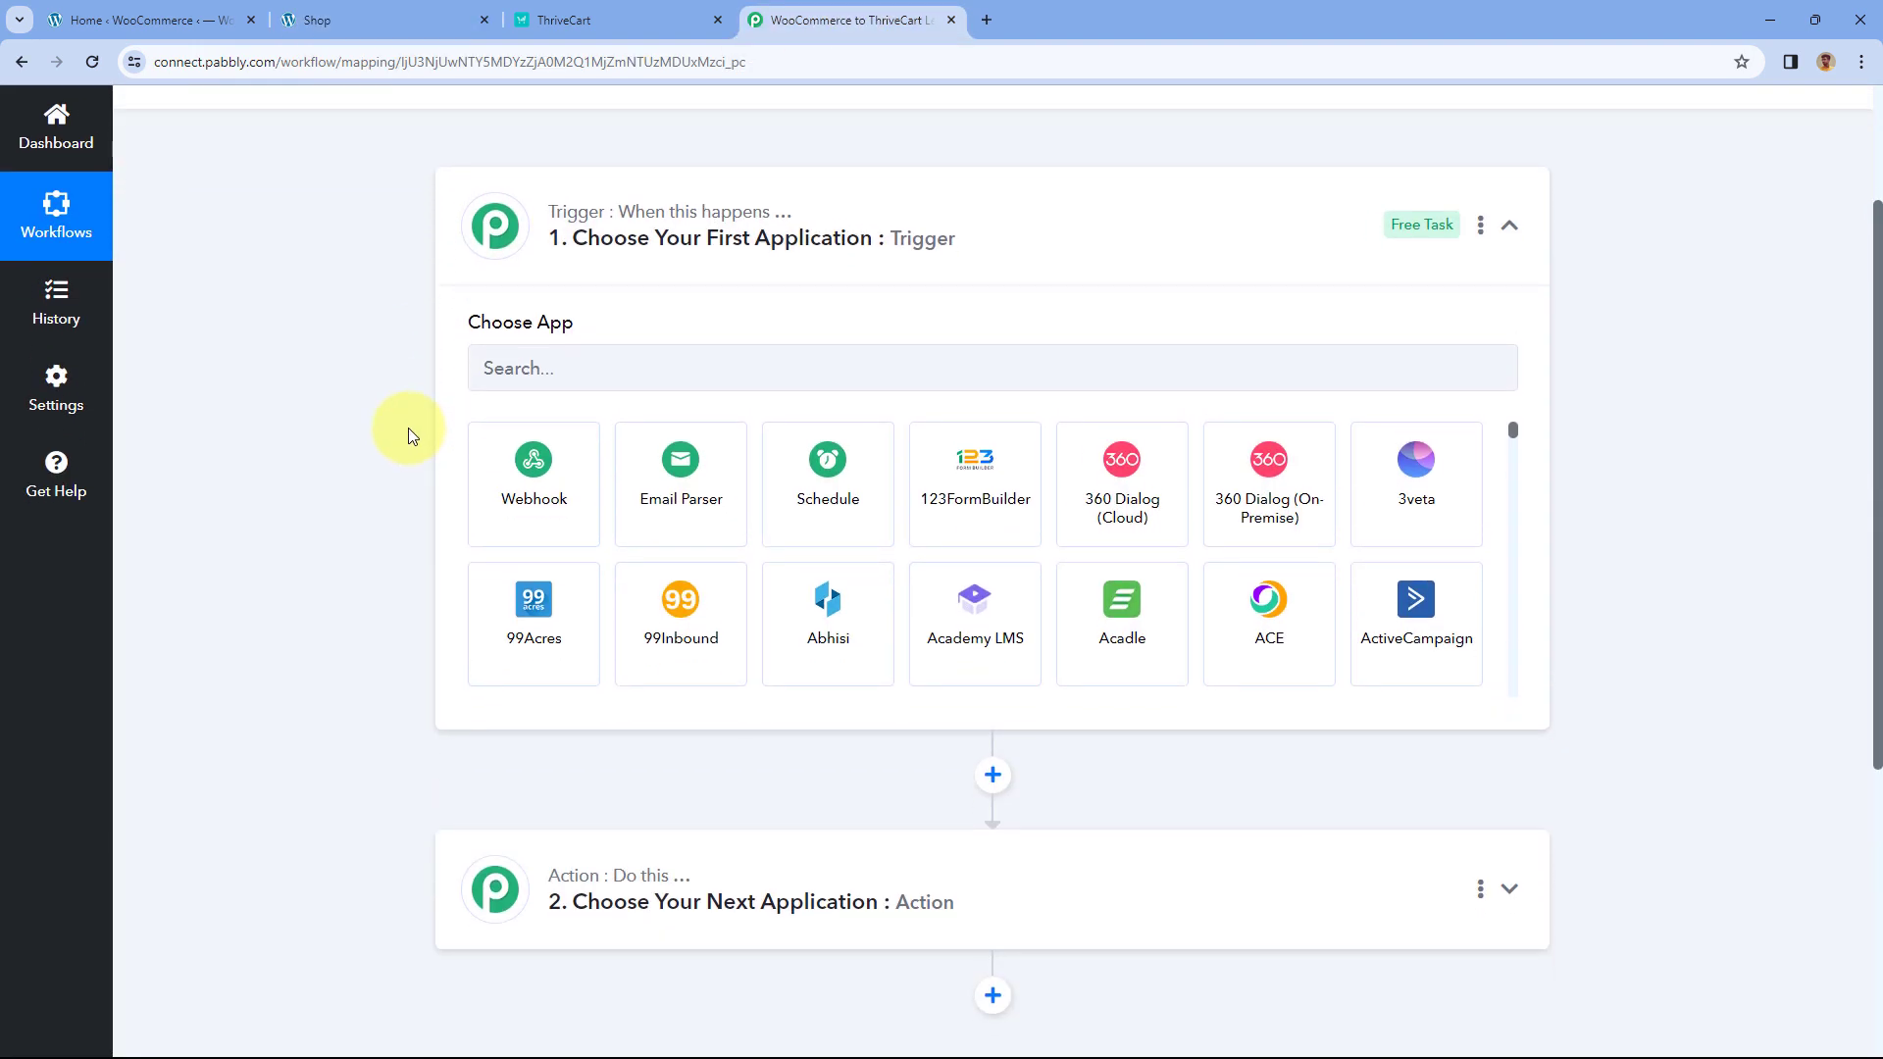
pyautogui.scroll(-1, 408, 427)
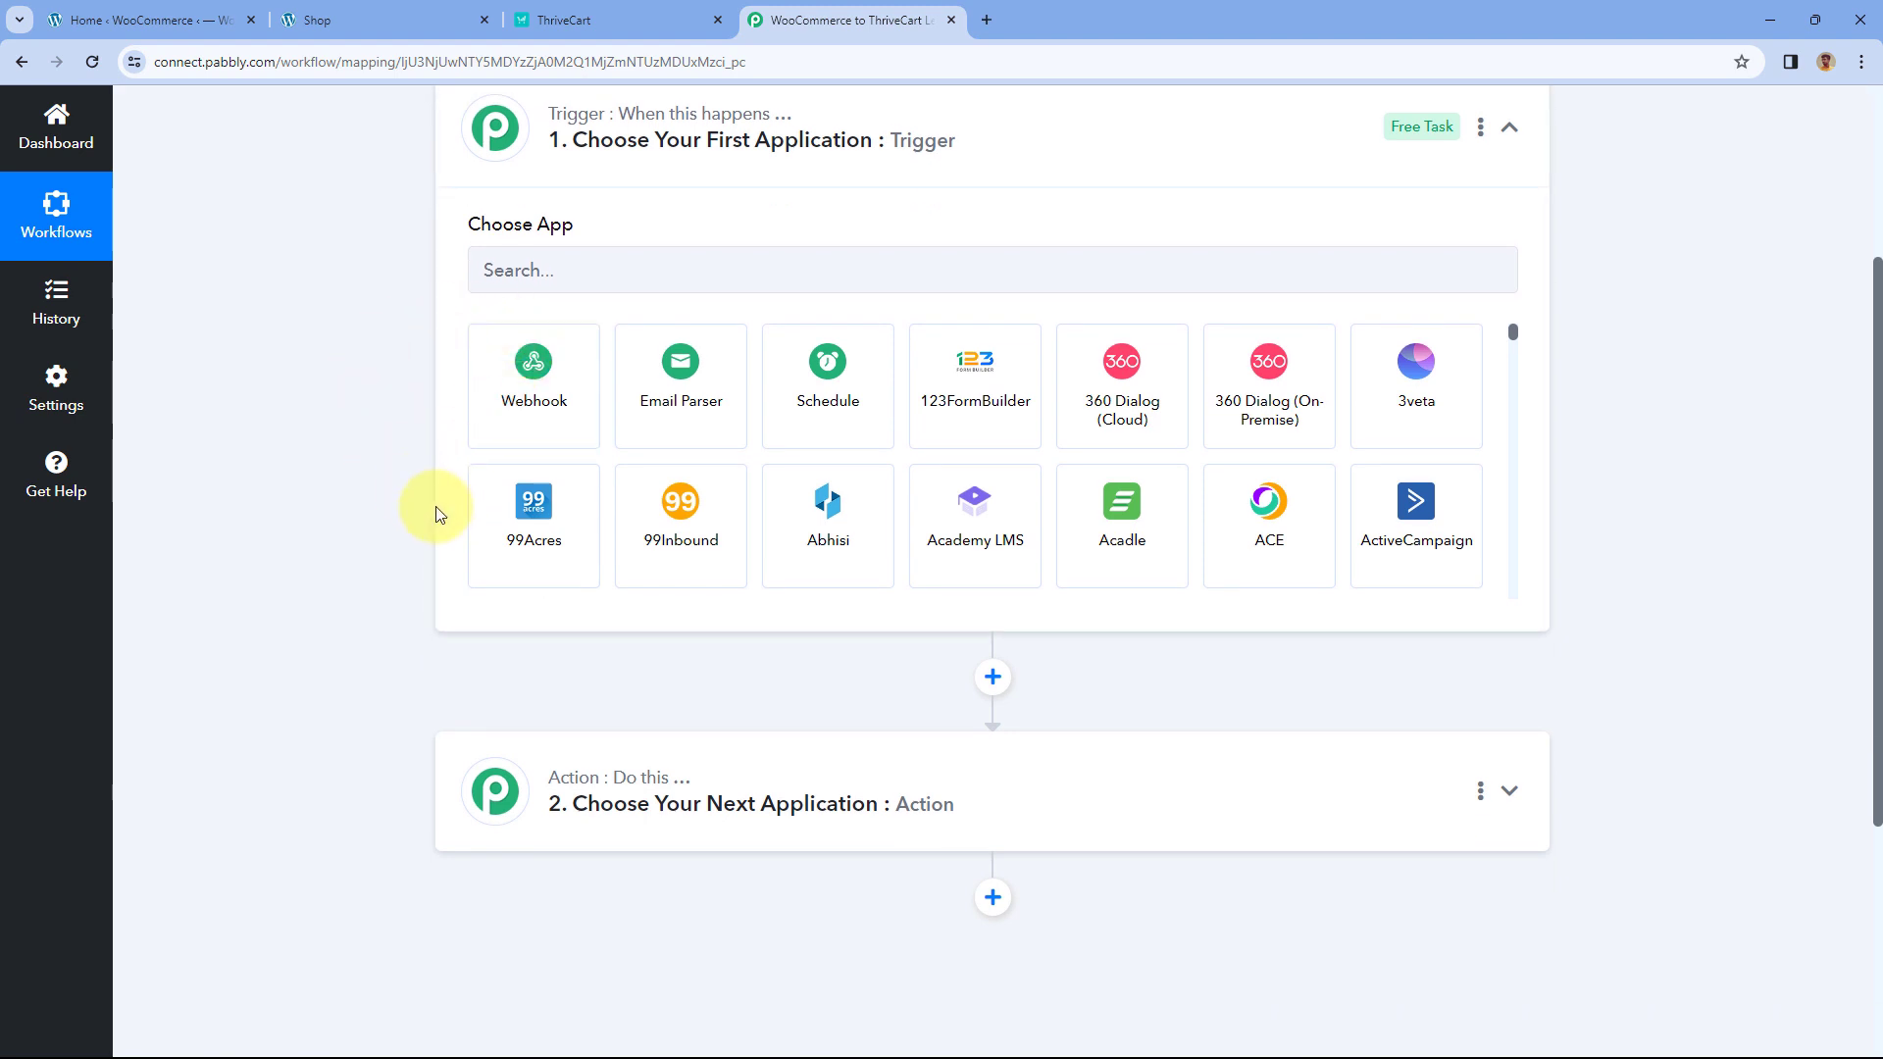
pyautogui.scroll(-2, 353, 567)
pyautogui.click(584, 15)
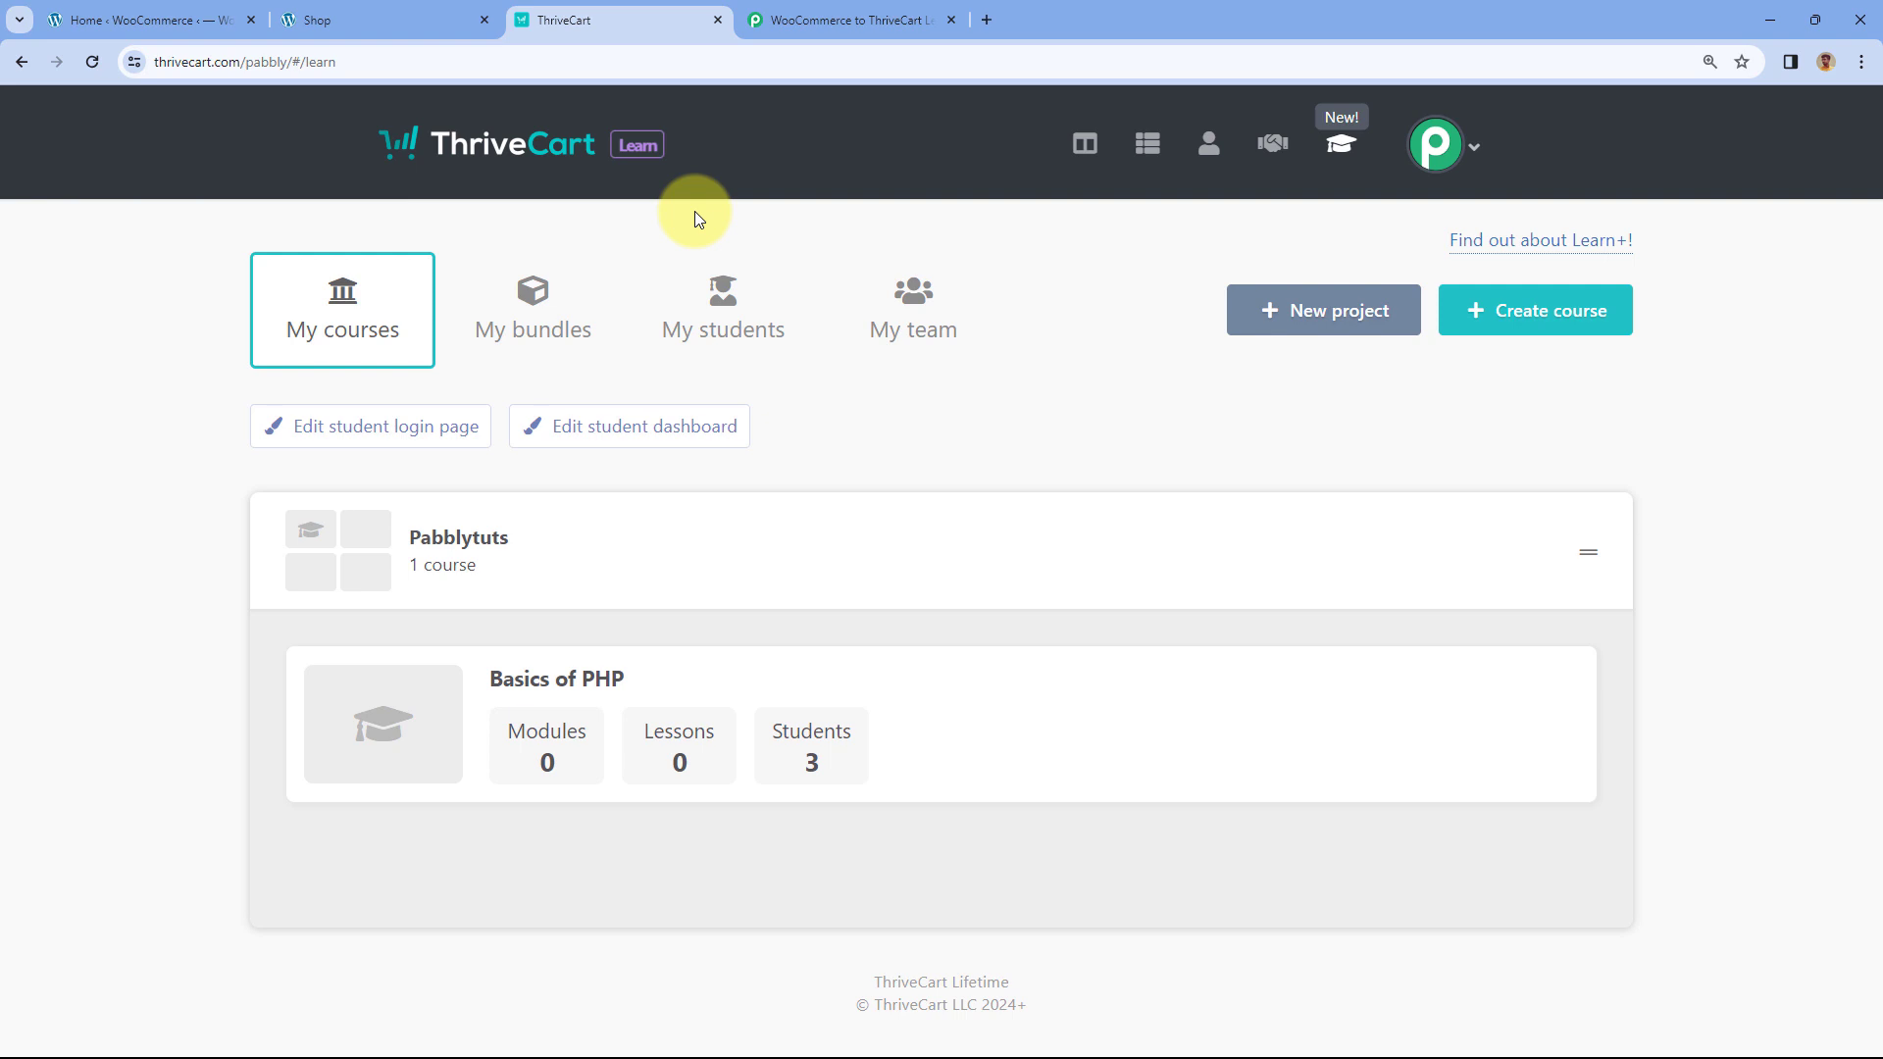
pyautogui.click(412, 18)
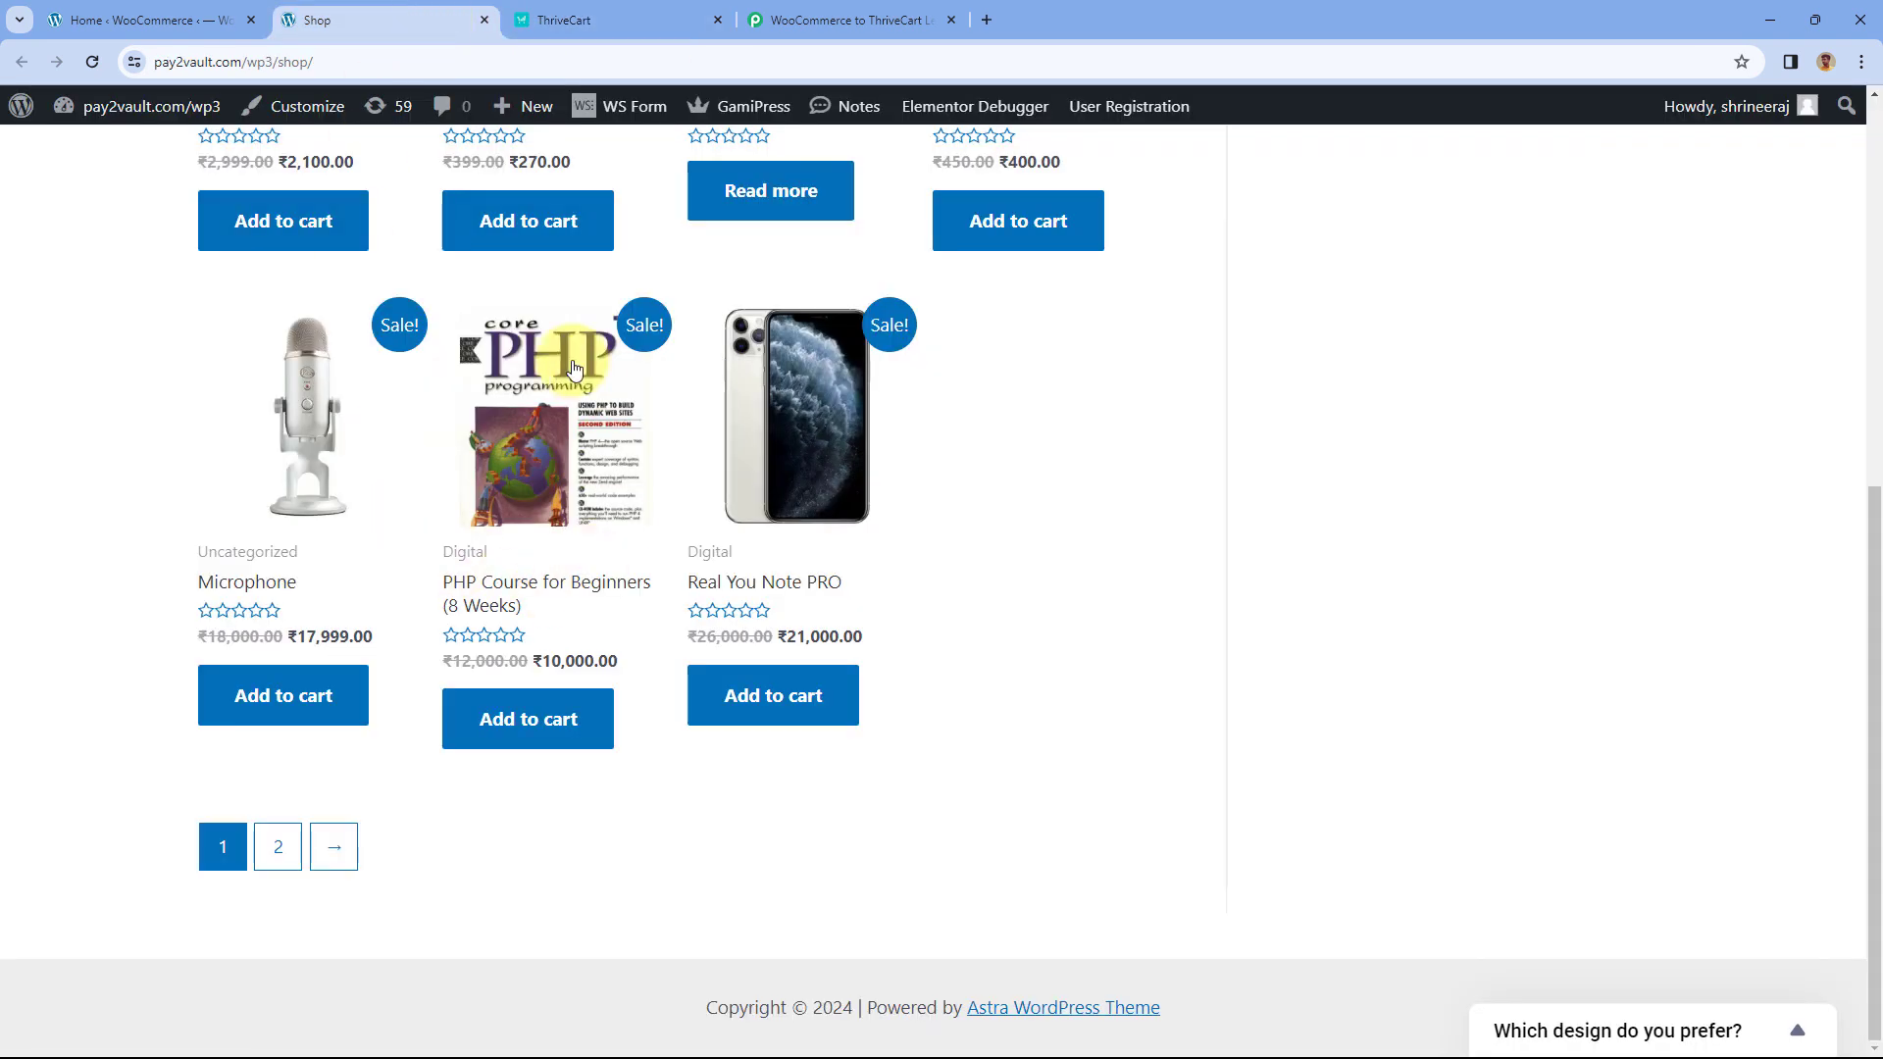
pyautogui.click(599, 17)
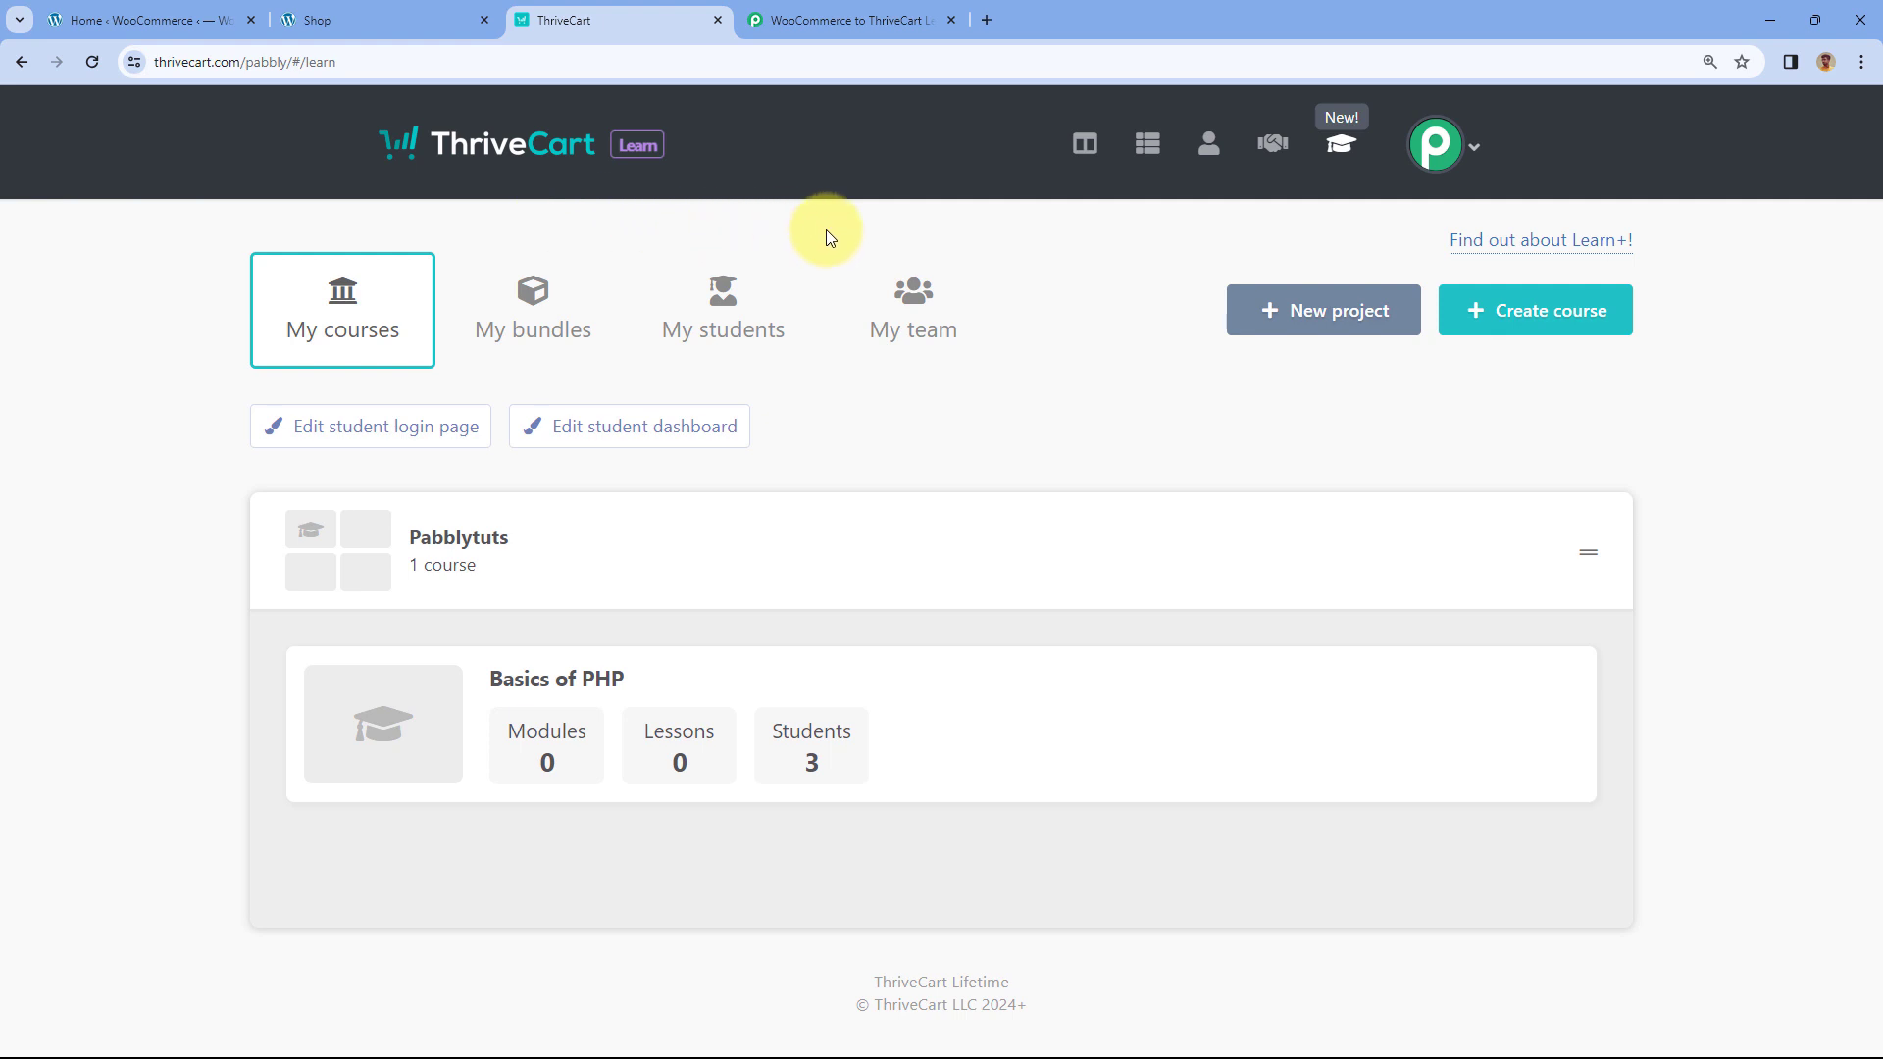
pyautogui.click(883, 19)
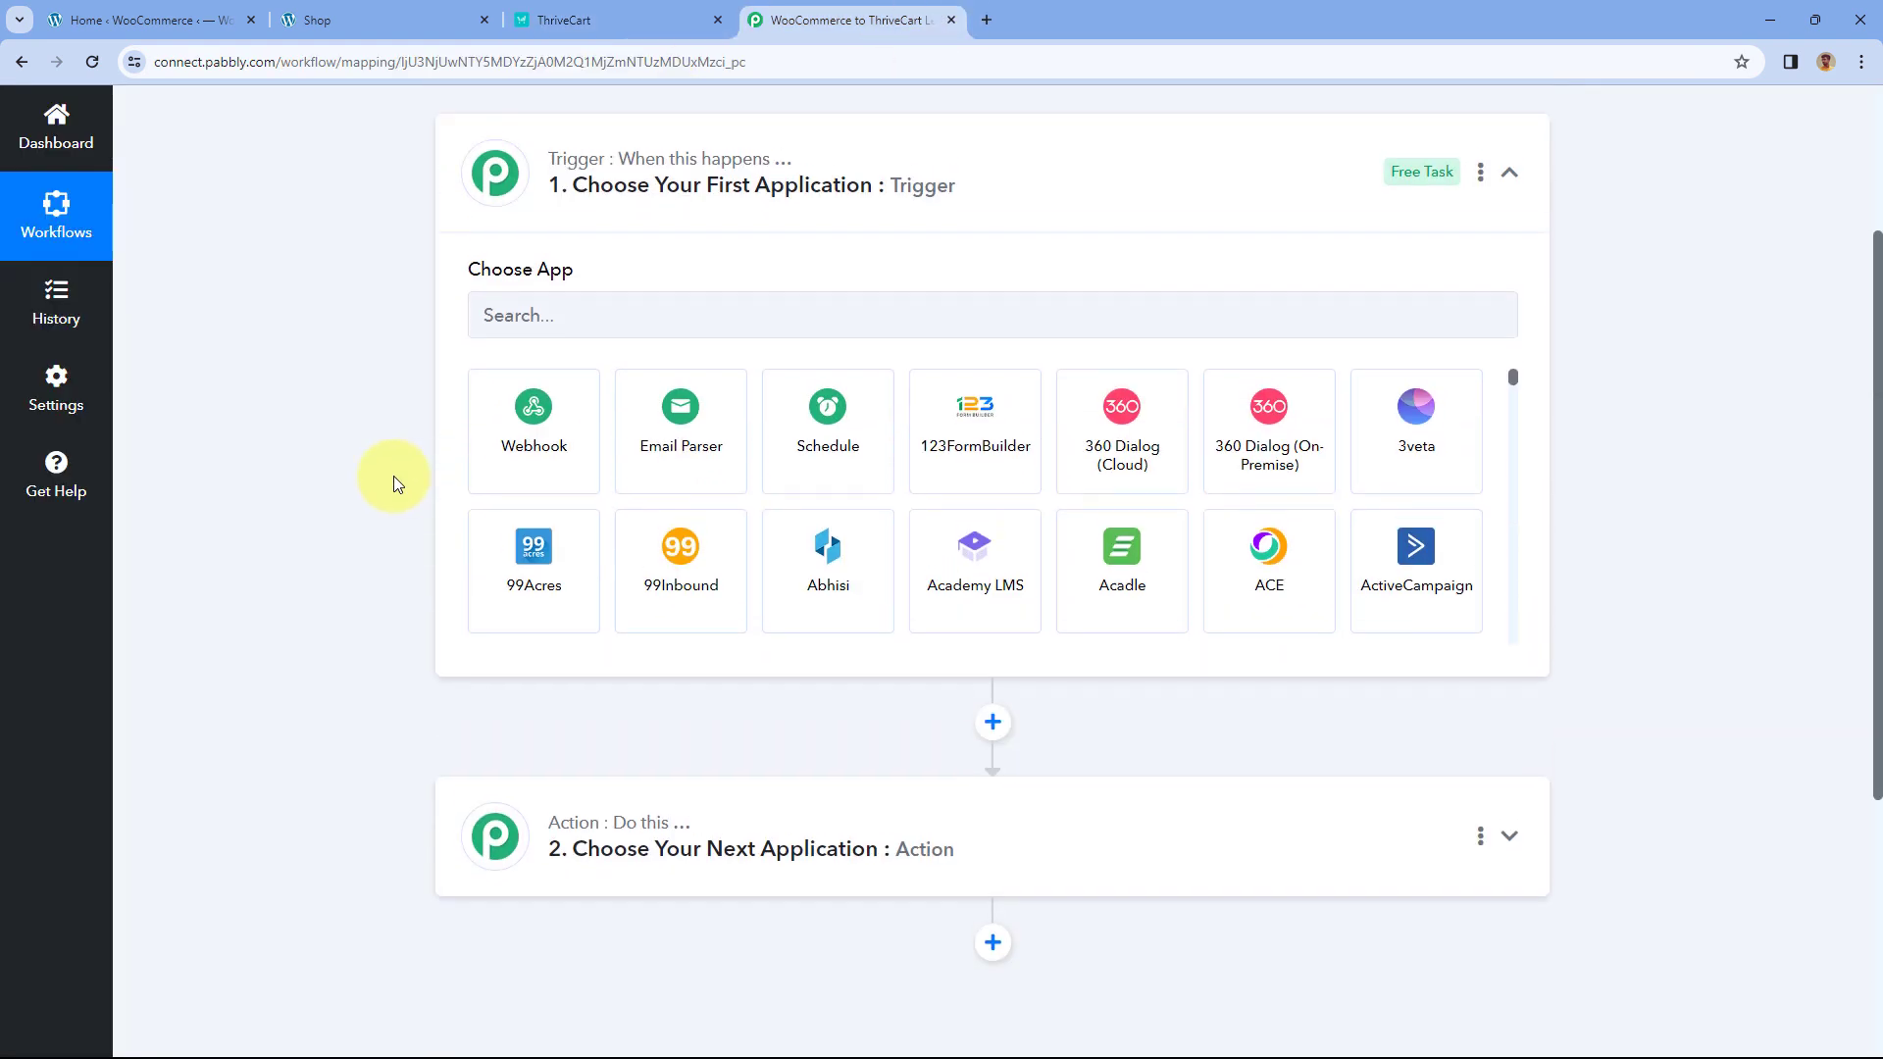
# - Set the workflow trigger to WooCommerce with the New Order Created event
pyautogui.scroll(1, 392, 474)
pyautogui.click(542, 371)
pyautogui.write('Woo')
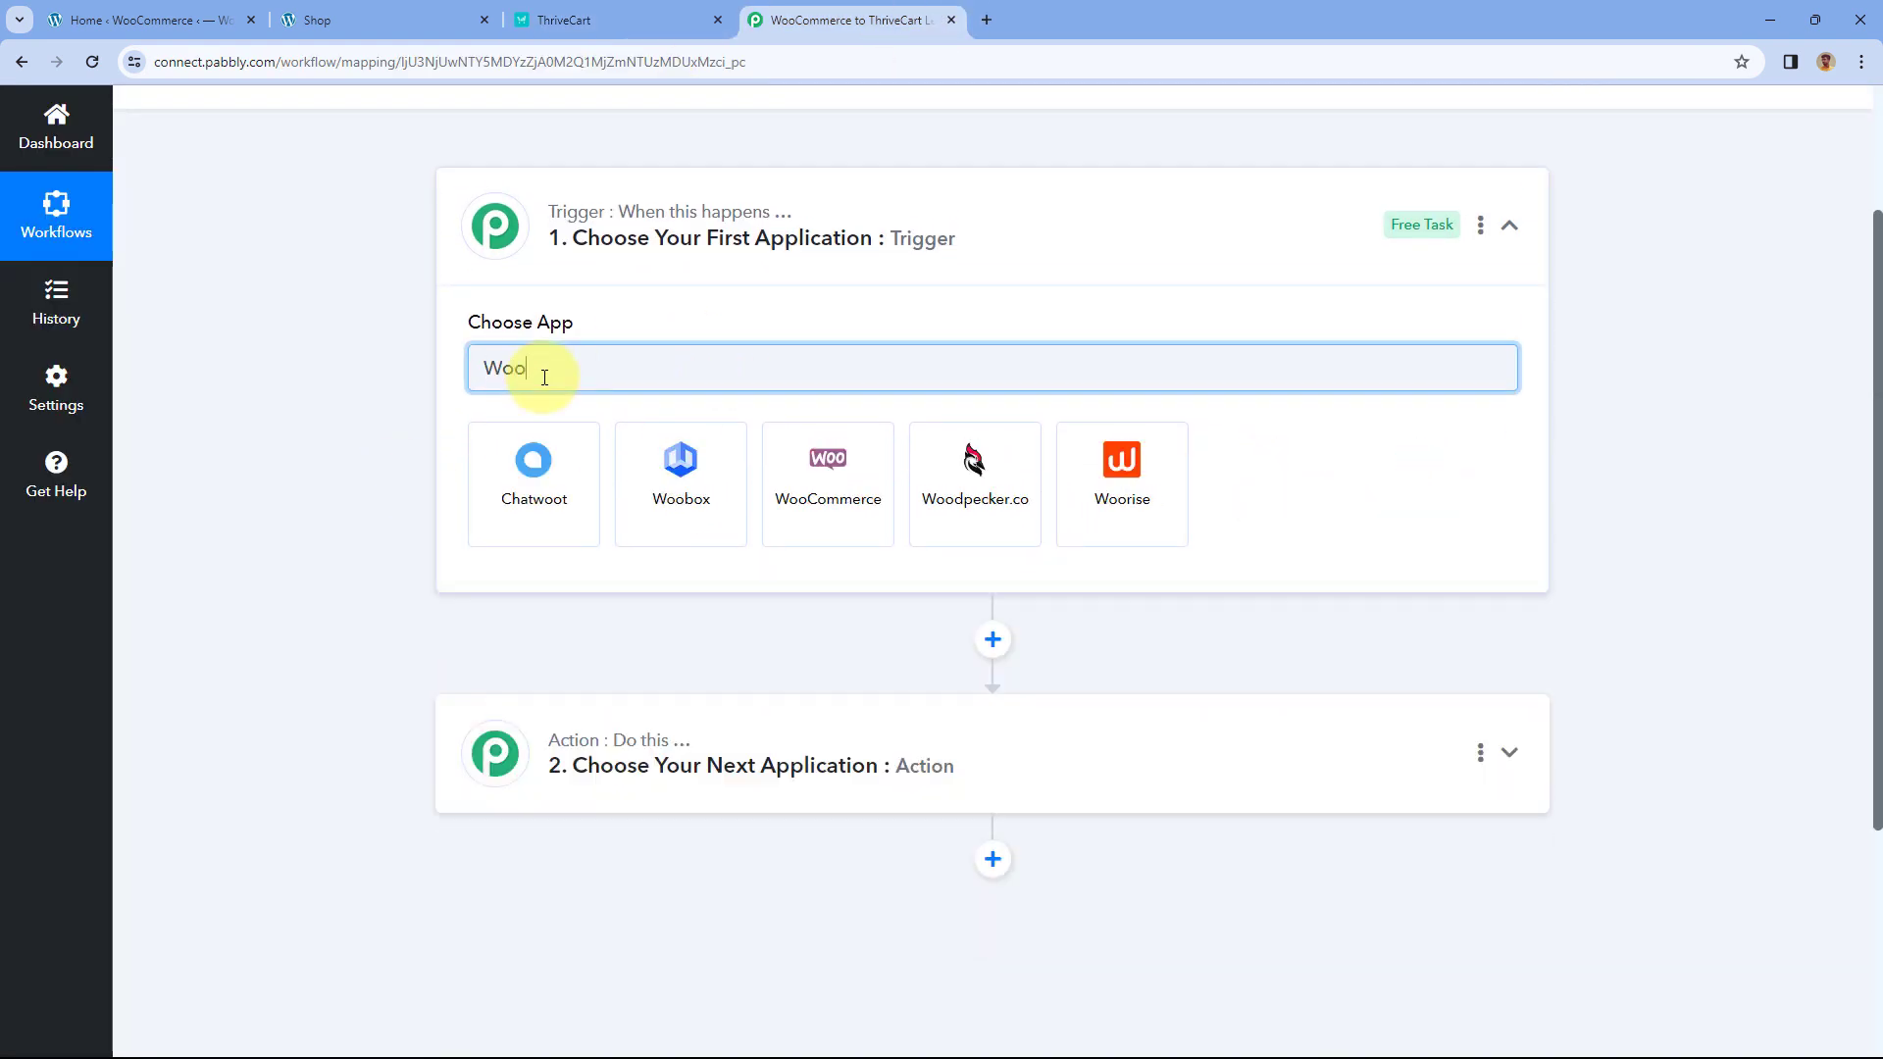
pyautogui.click(836, 469)
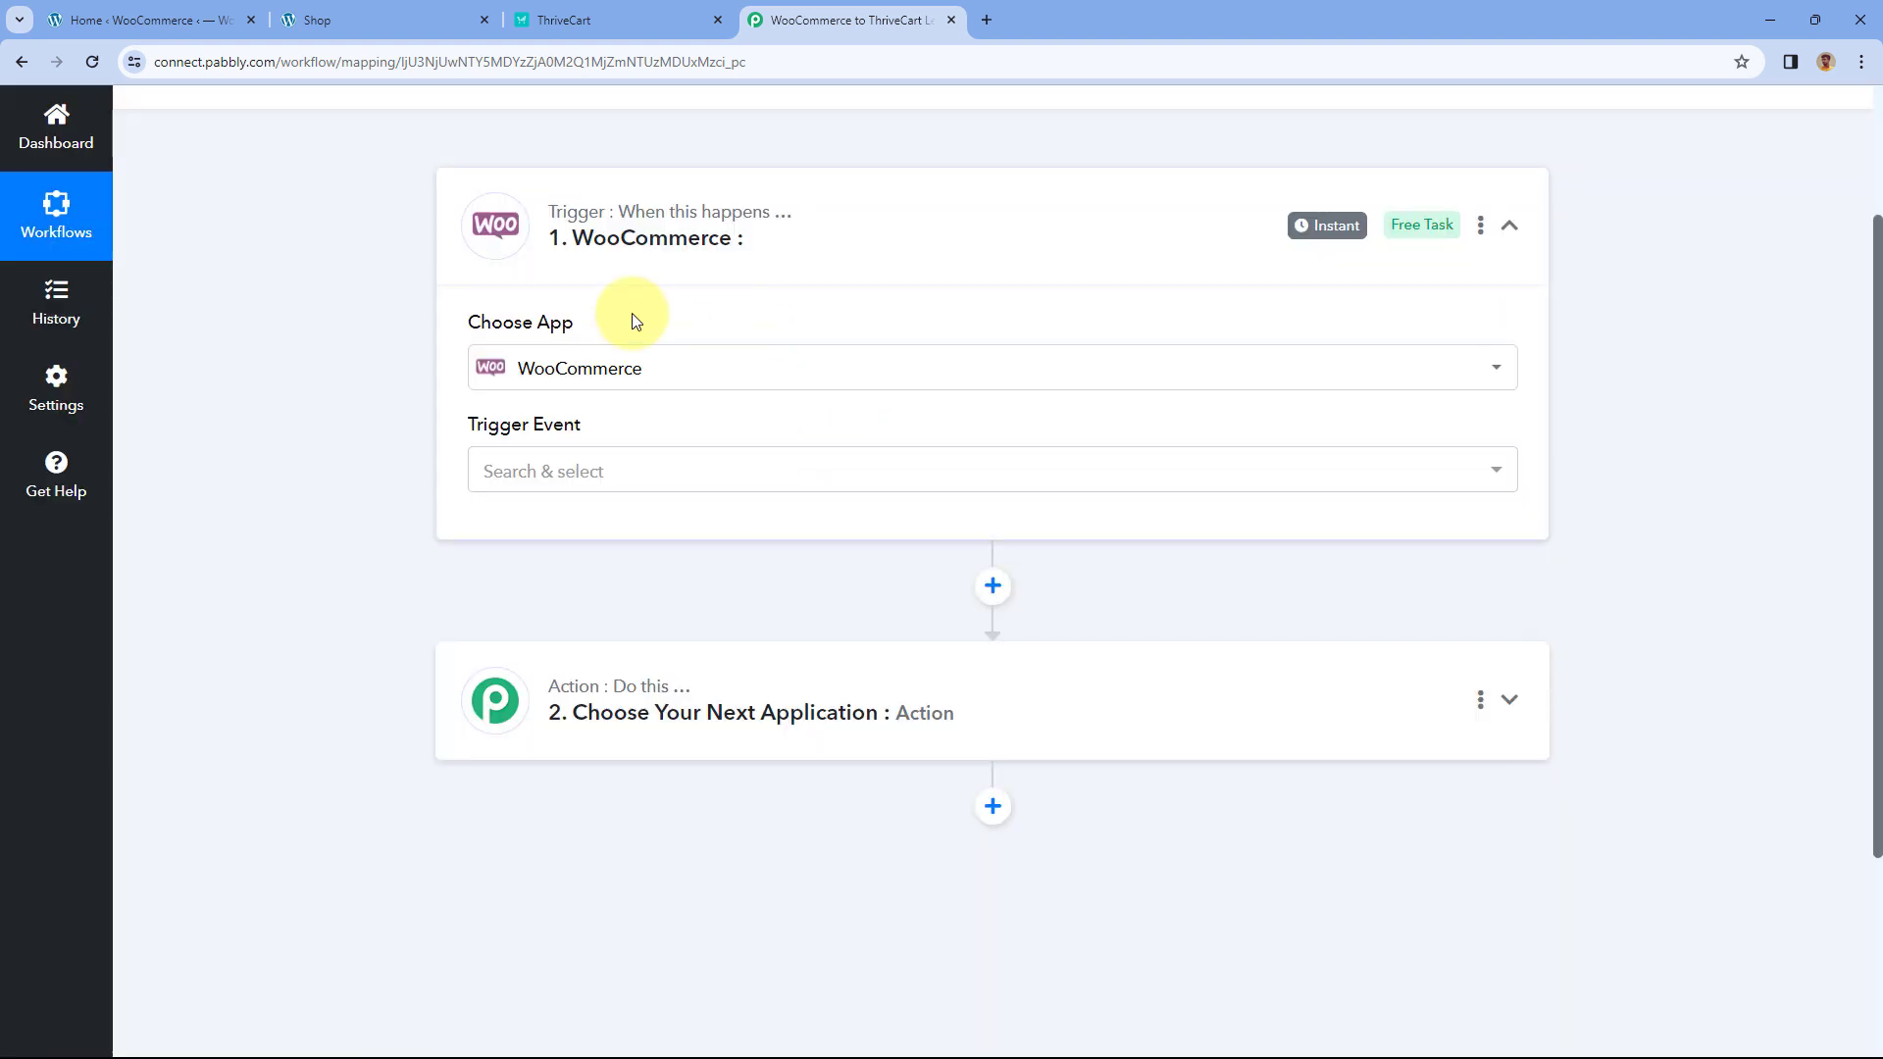
pyautogui.click(616, 472)
pyautogui.scroll(-1, 415, 496)
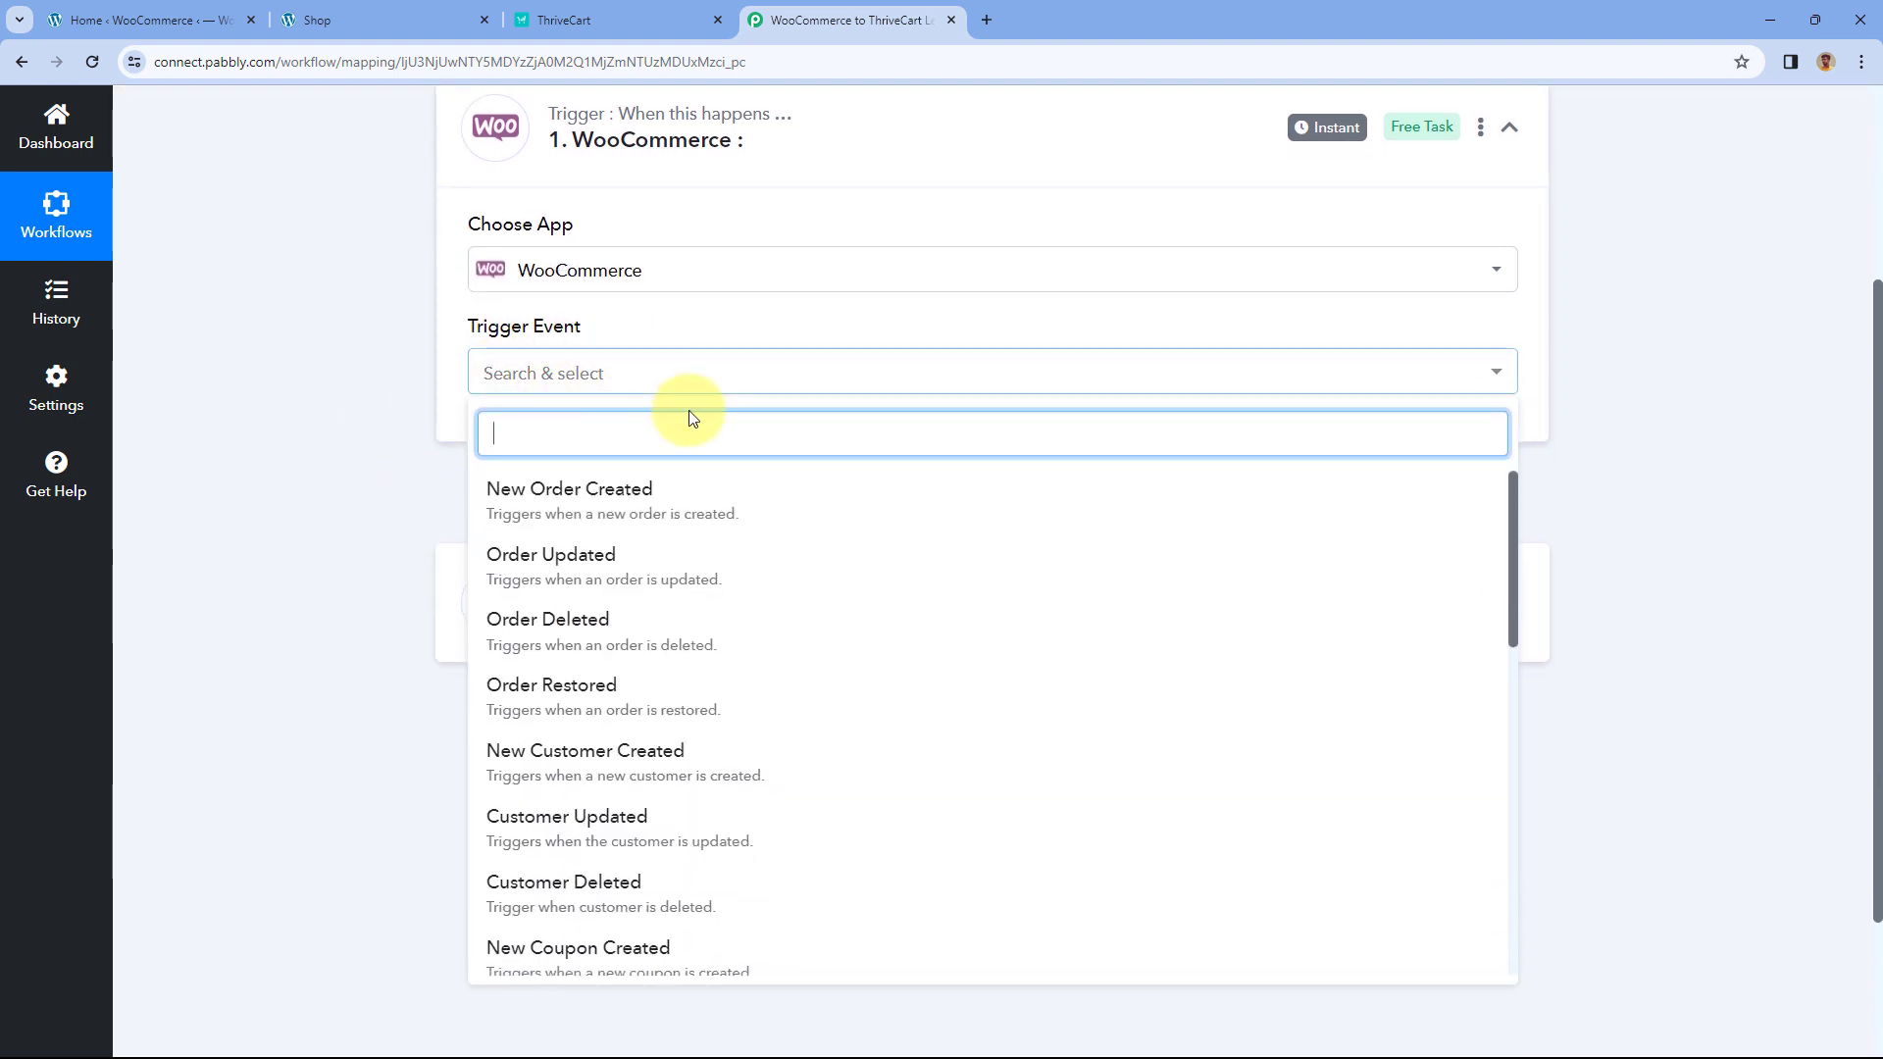
pyautogui.click(655, 508)
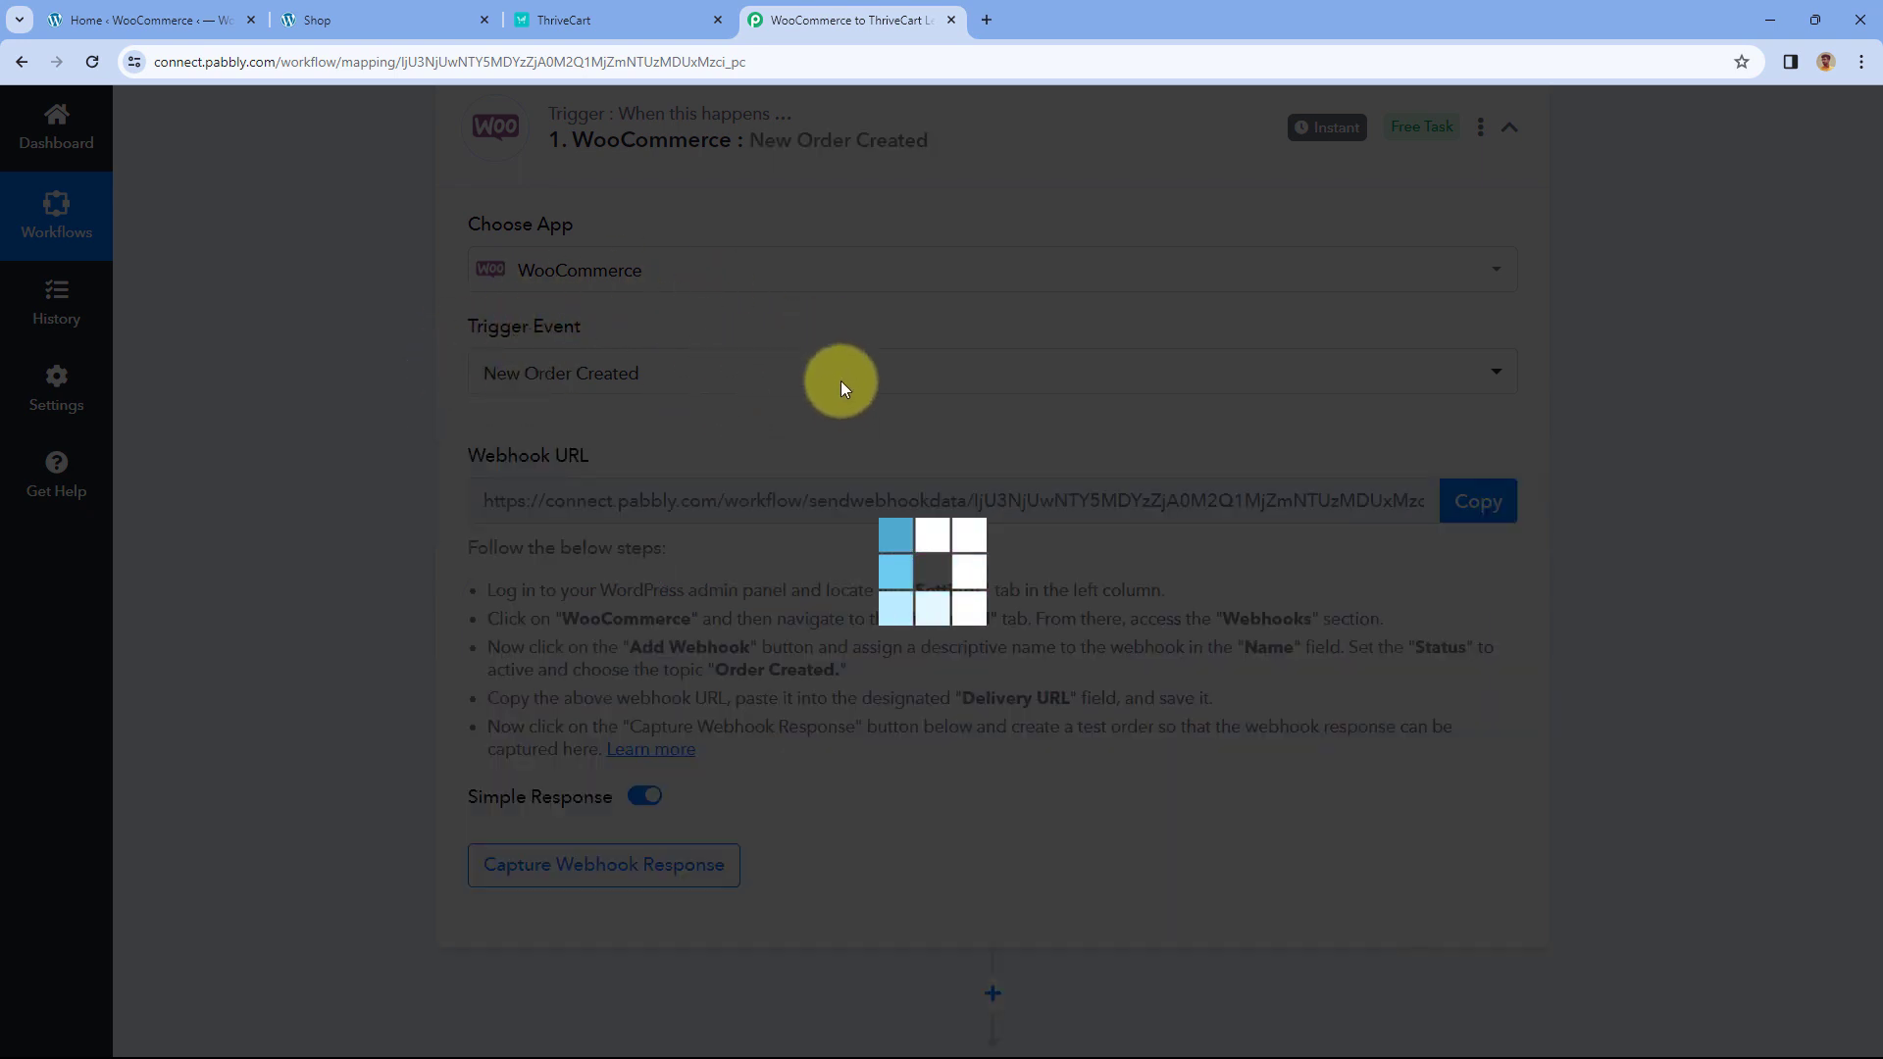
# - Copy the generated webhook URL from the trigger step
pyautogui.moveTo(539, 465)
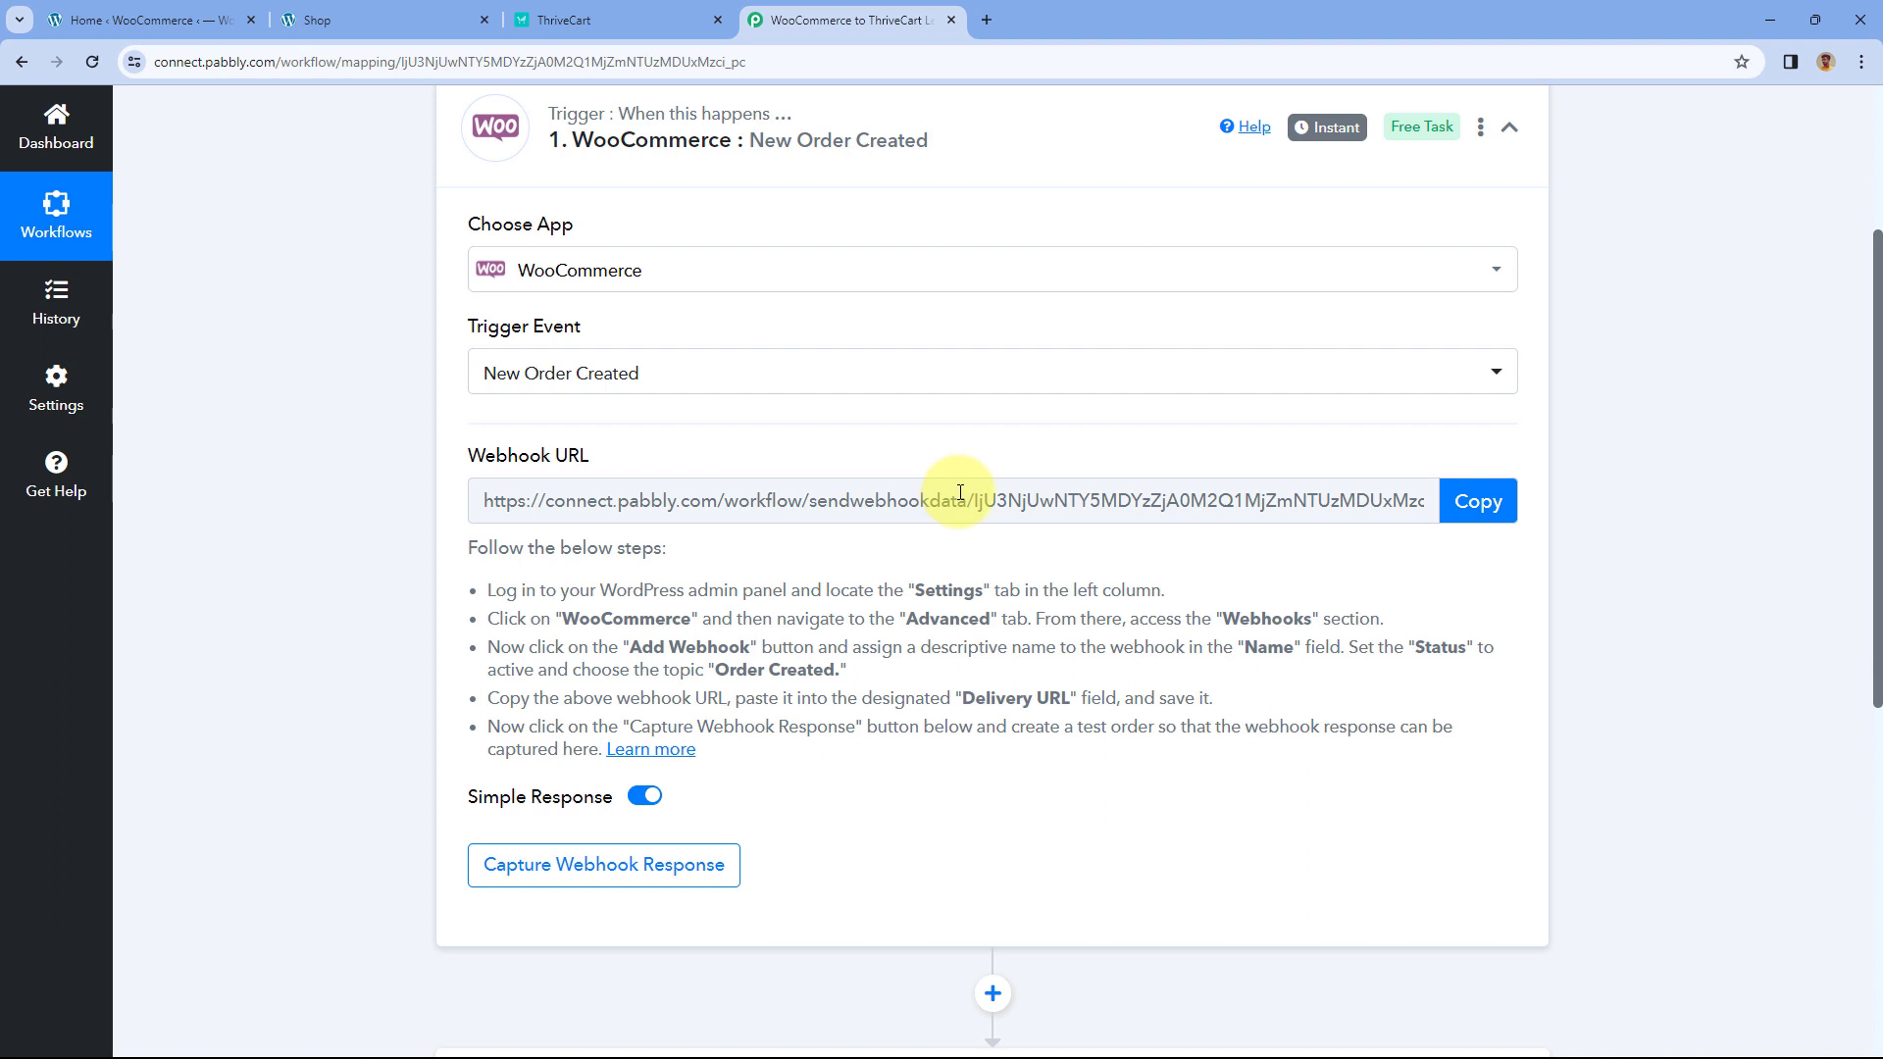
pyautogui.moveTo(463, 548); pyautogui.dragTo(745, 760)
pyautogui.click(932, 551)
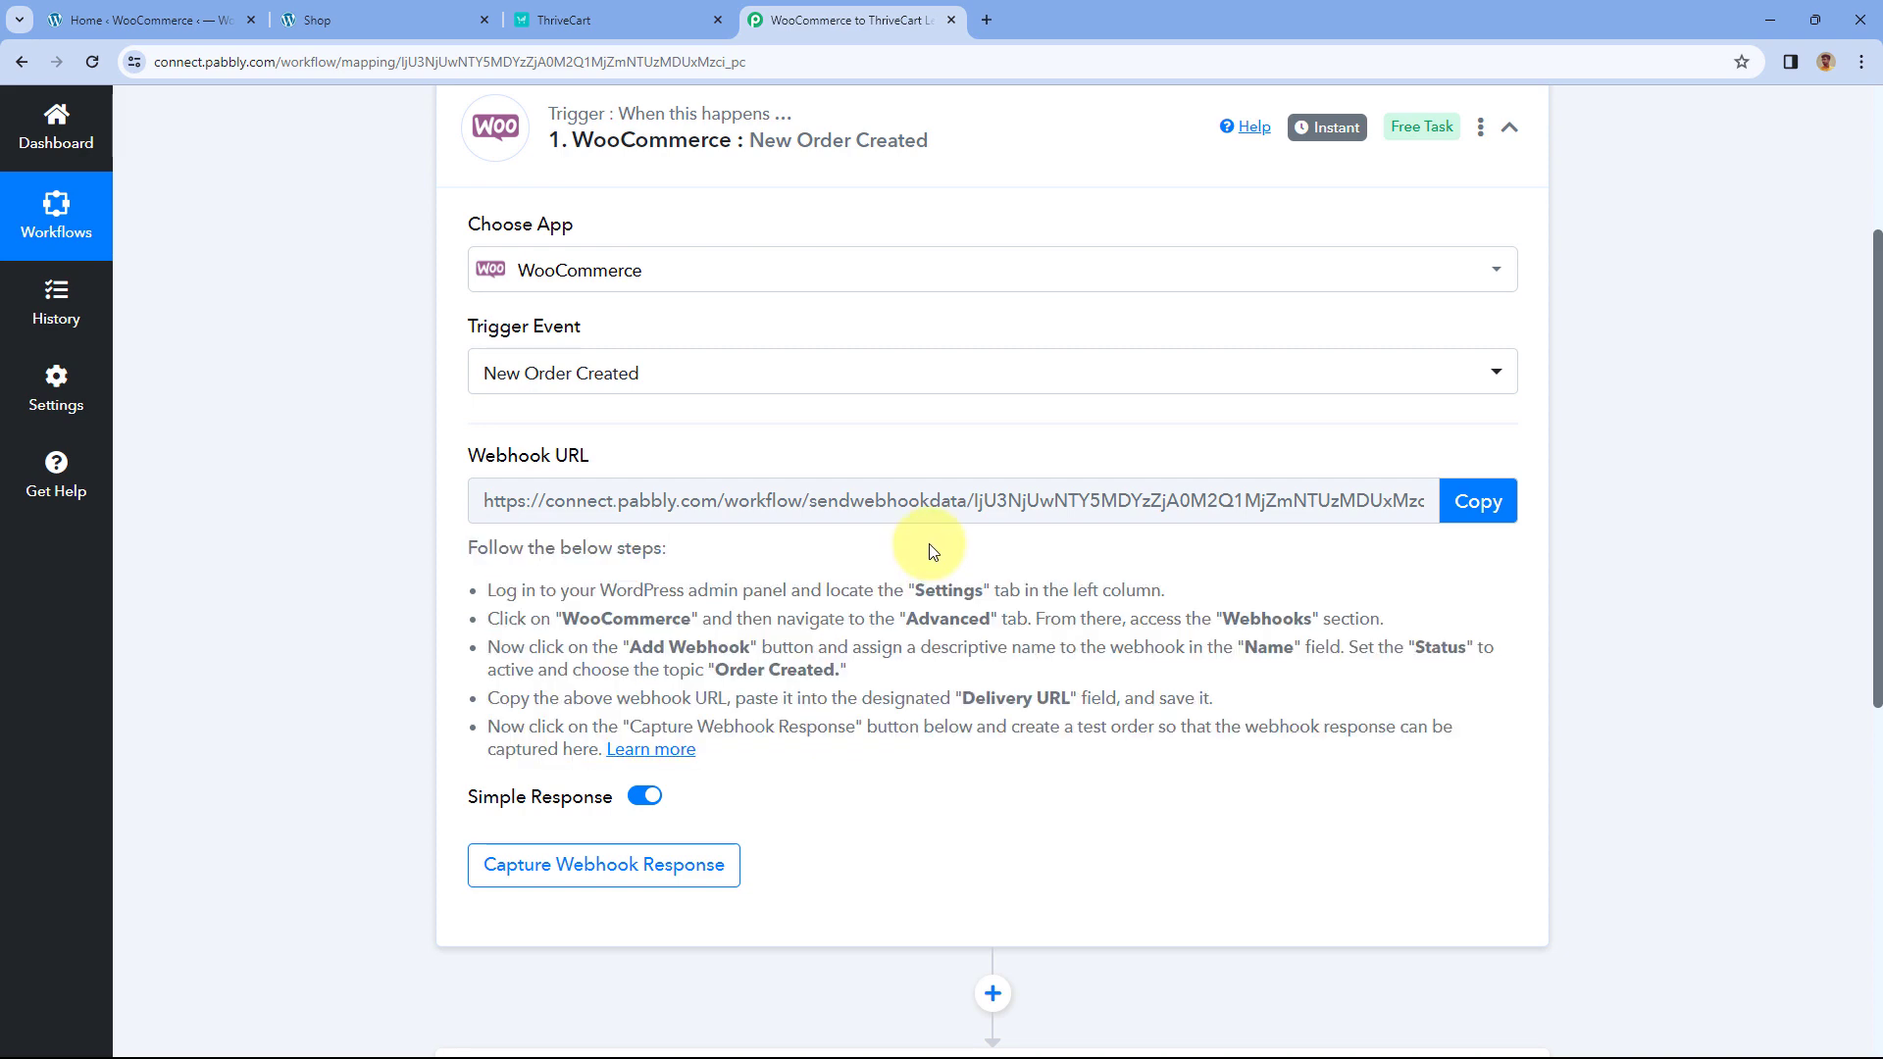
pyautogui.click(1478, 501)
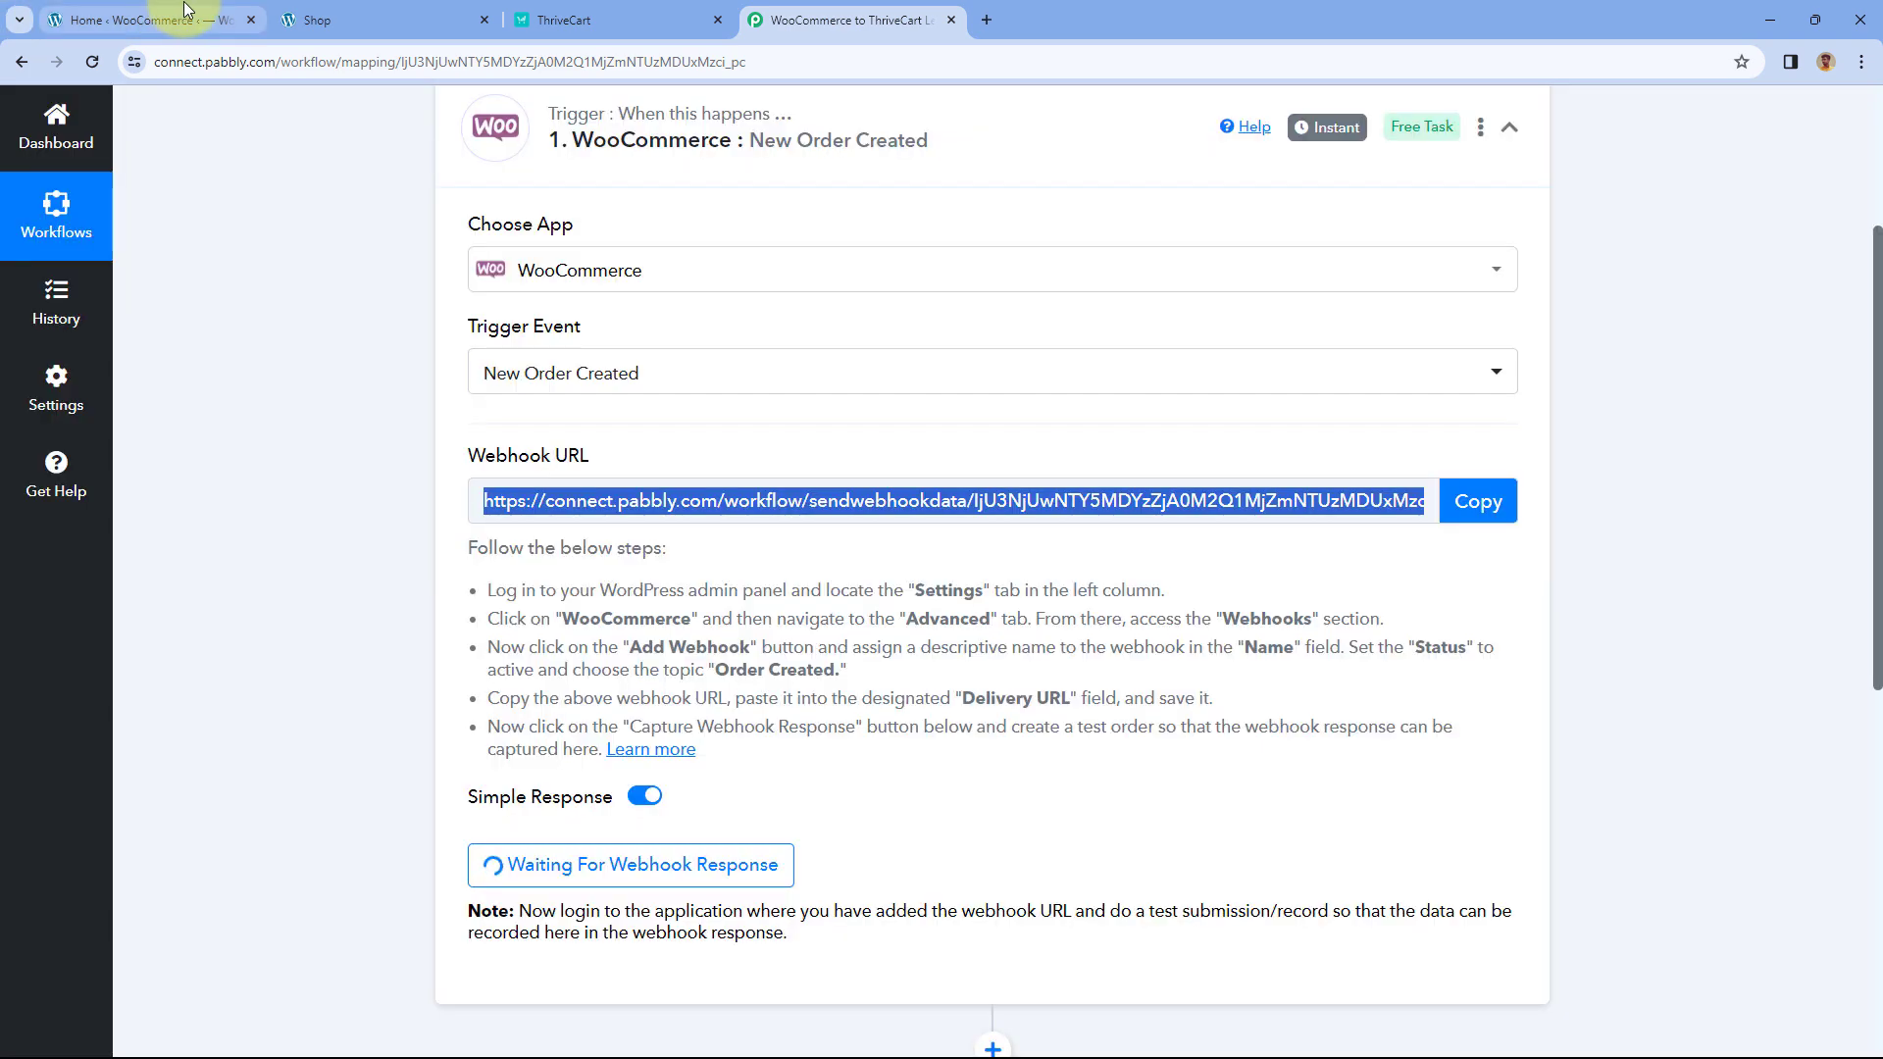
# - In WordPress admin, show the WooCommerce Advanced Webhooks list and start adding a webhook
pyautogui.click(186, 10)
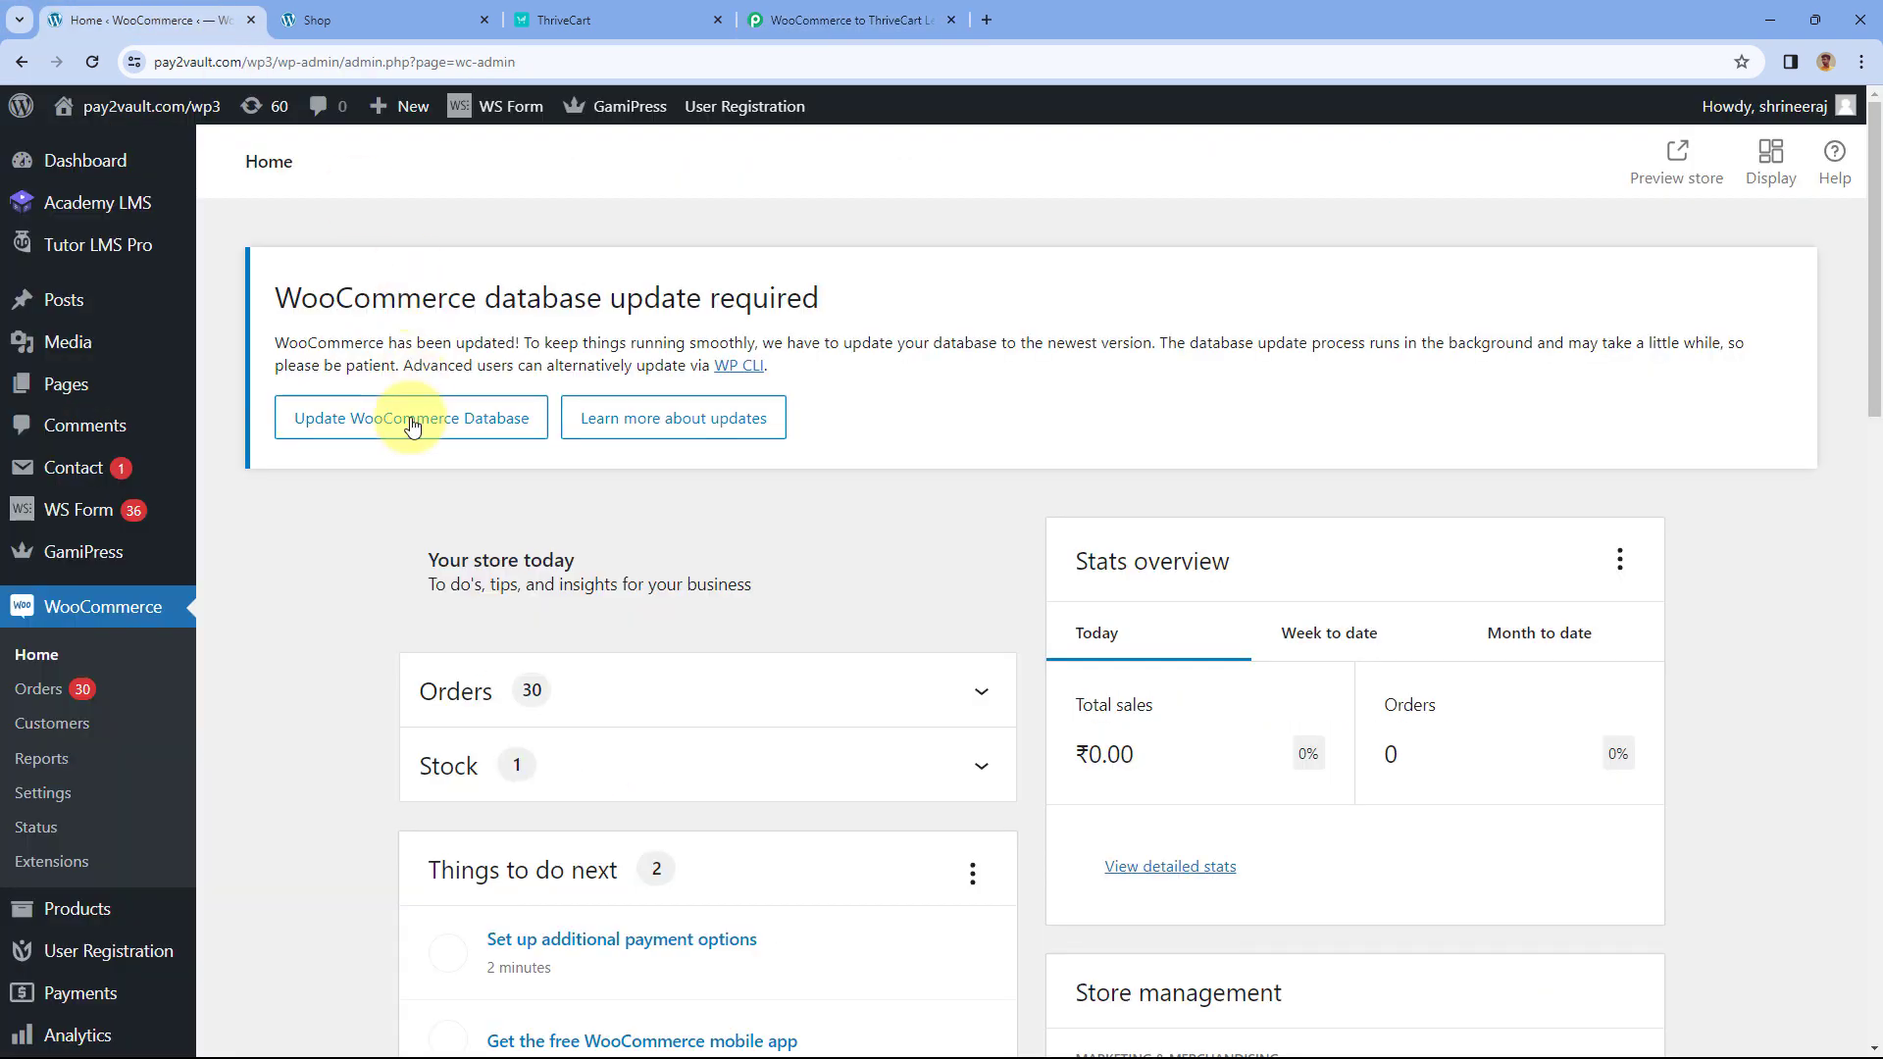
pyautogui.scroll(-2, 306, 526)
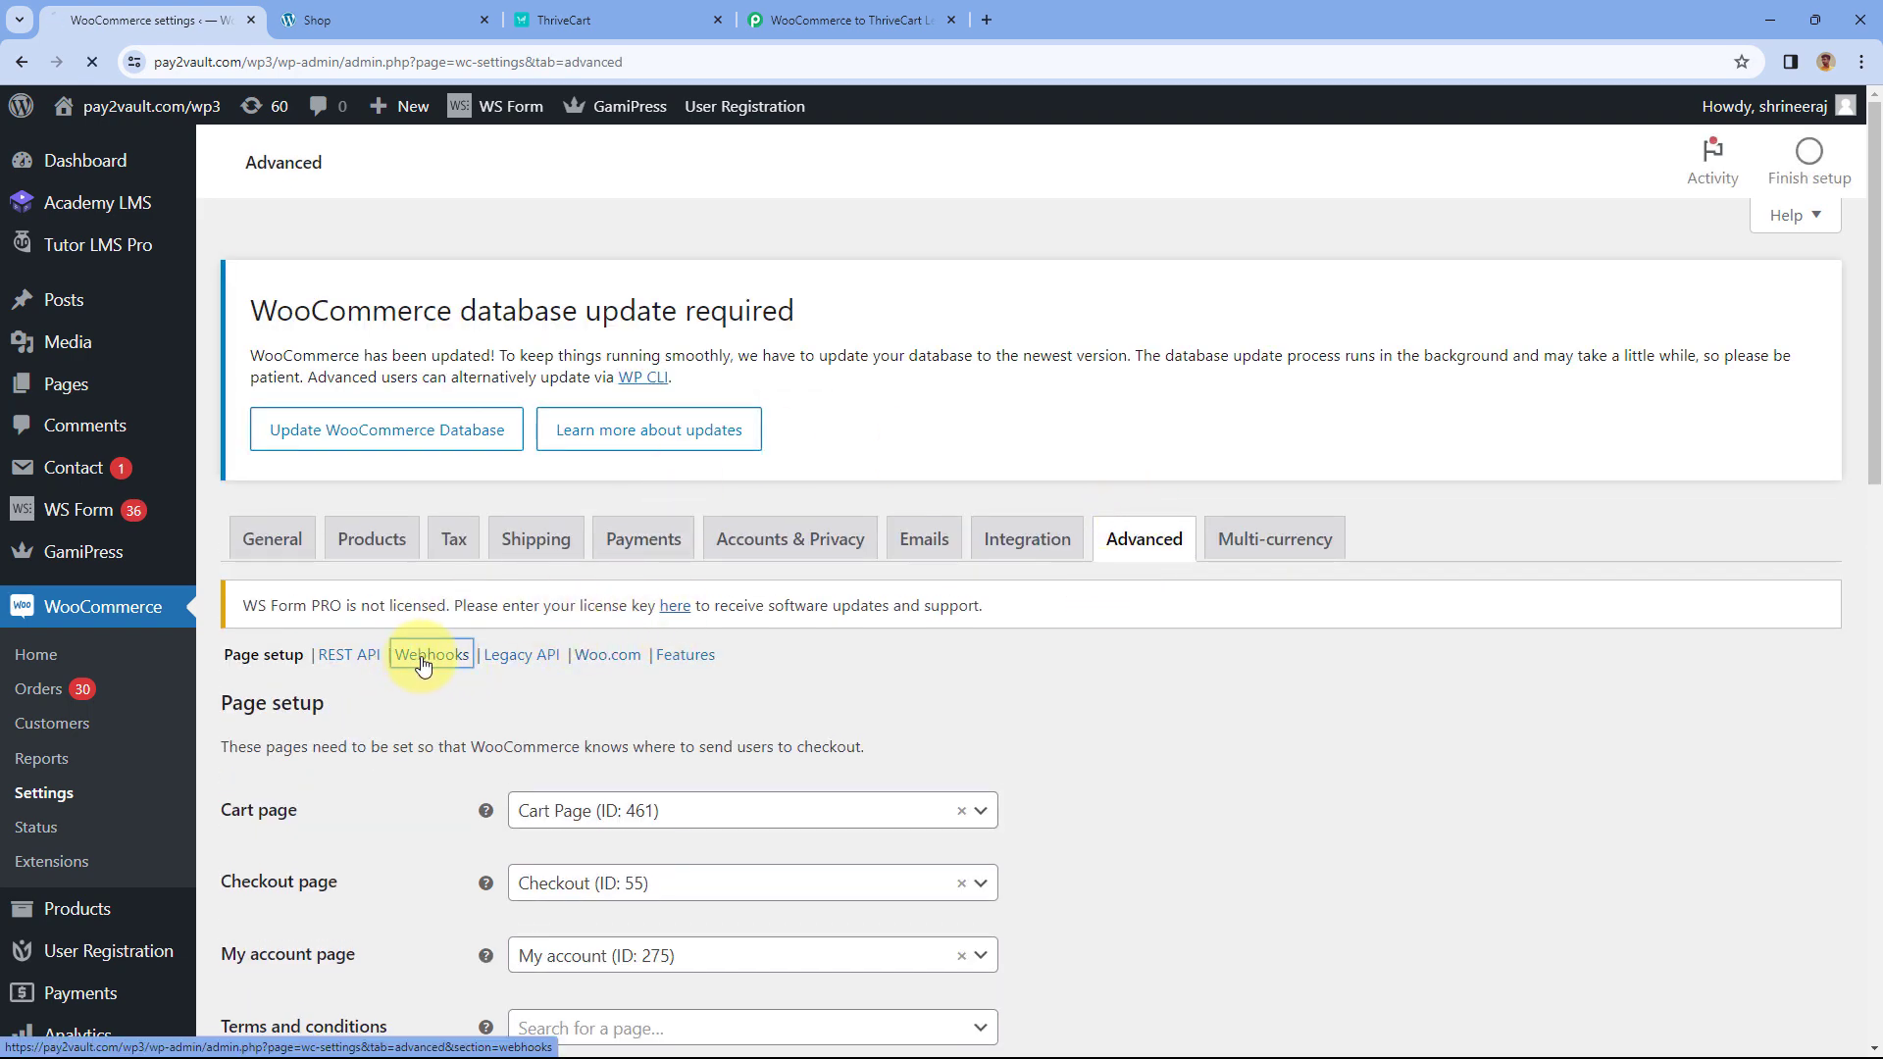
pyautogui.scroll(-3, 659, 663)
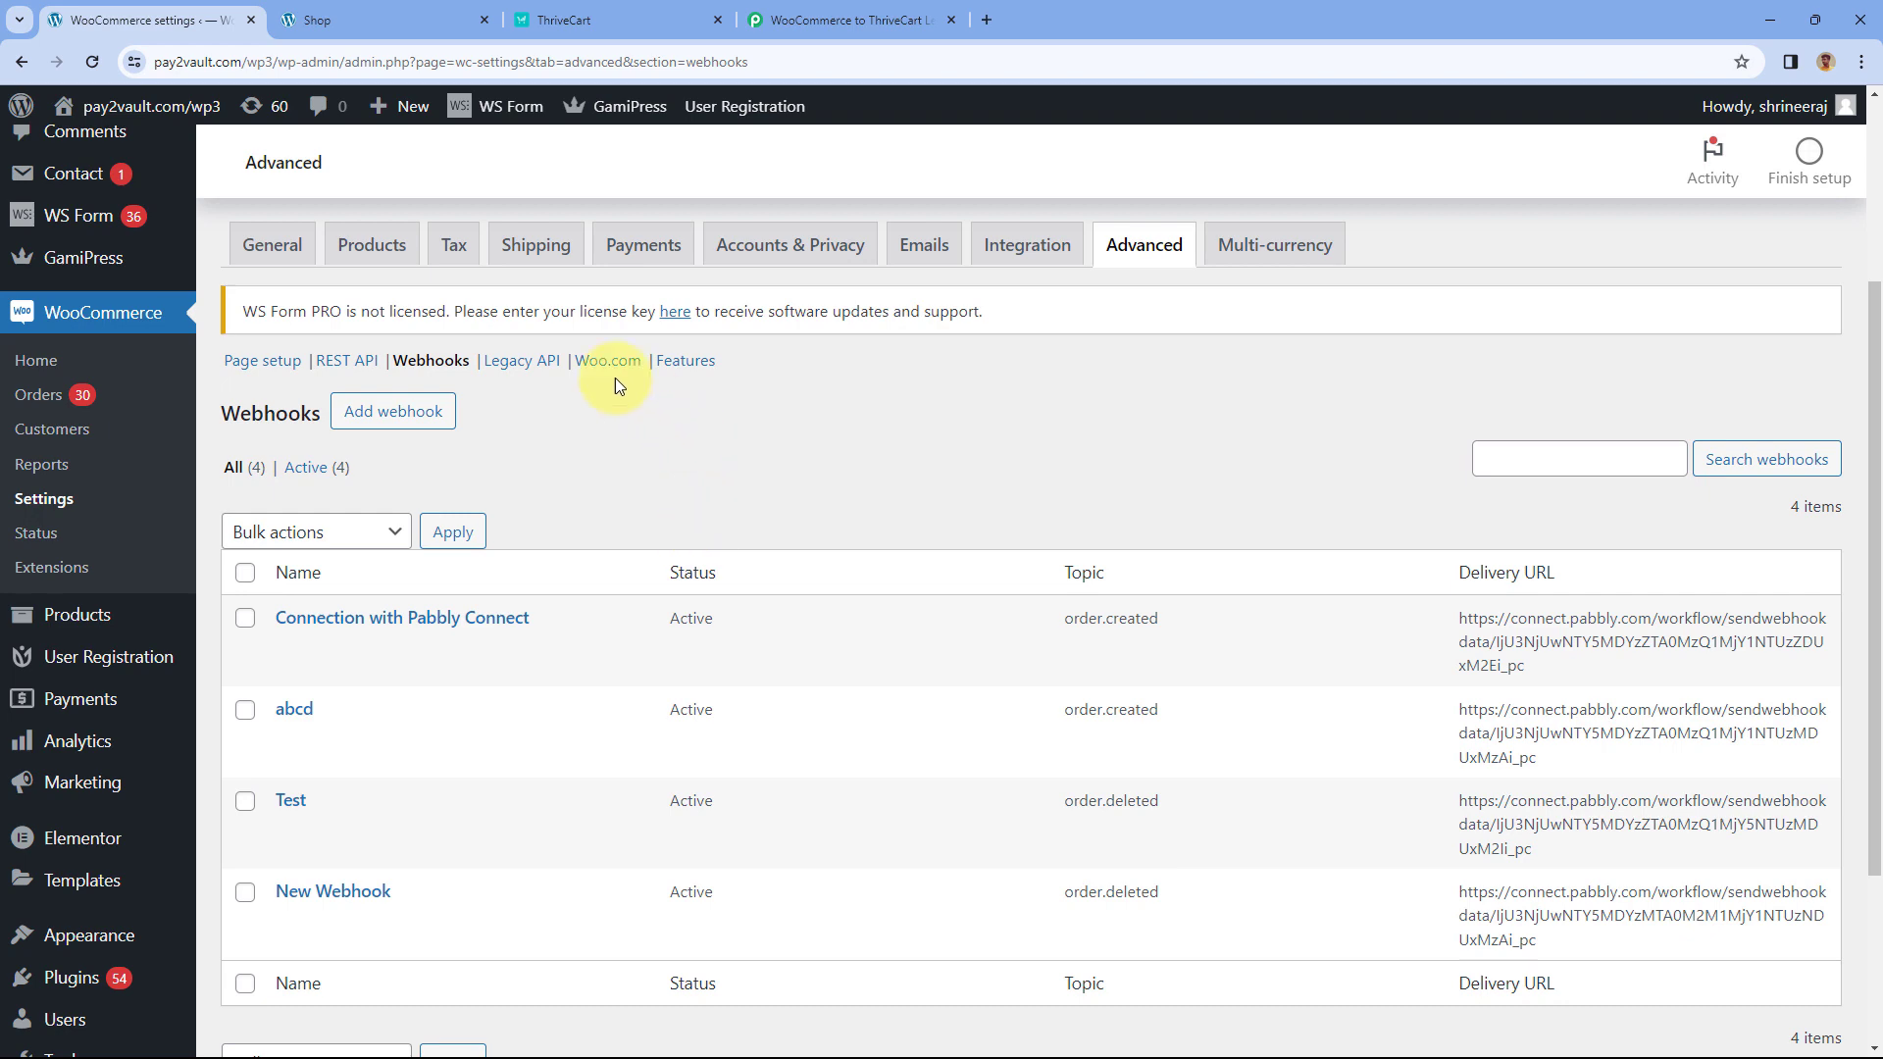
pyautogui.click(390, 413)
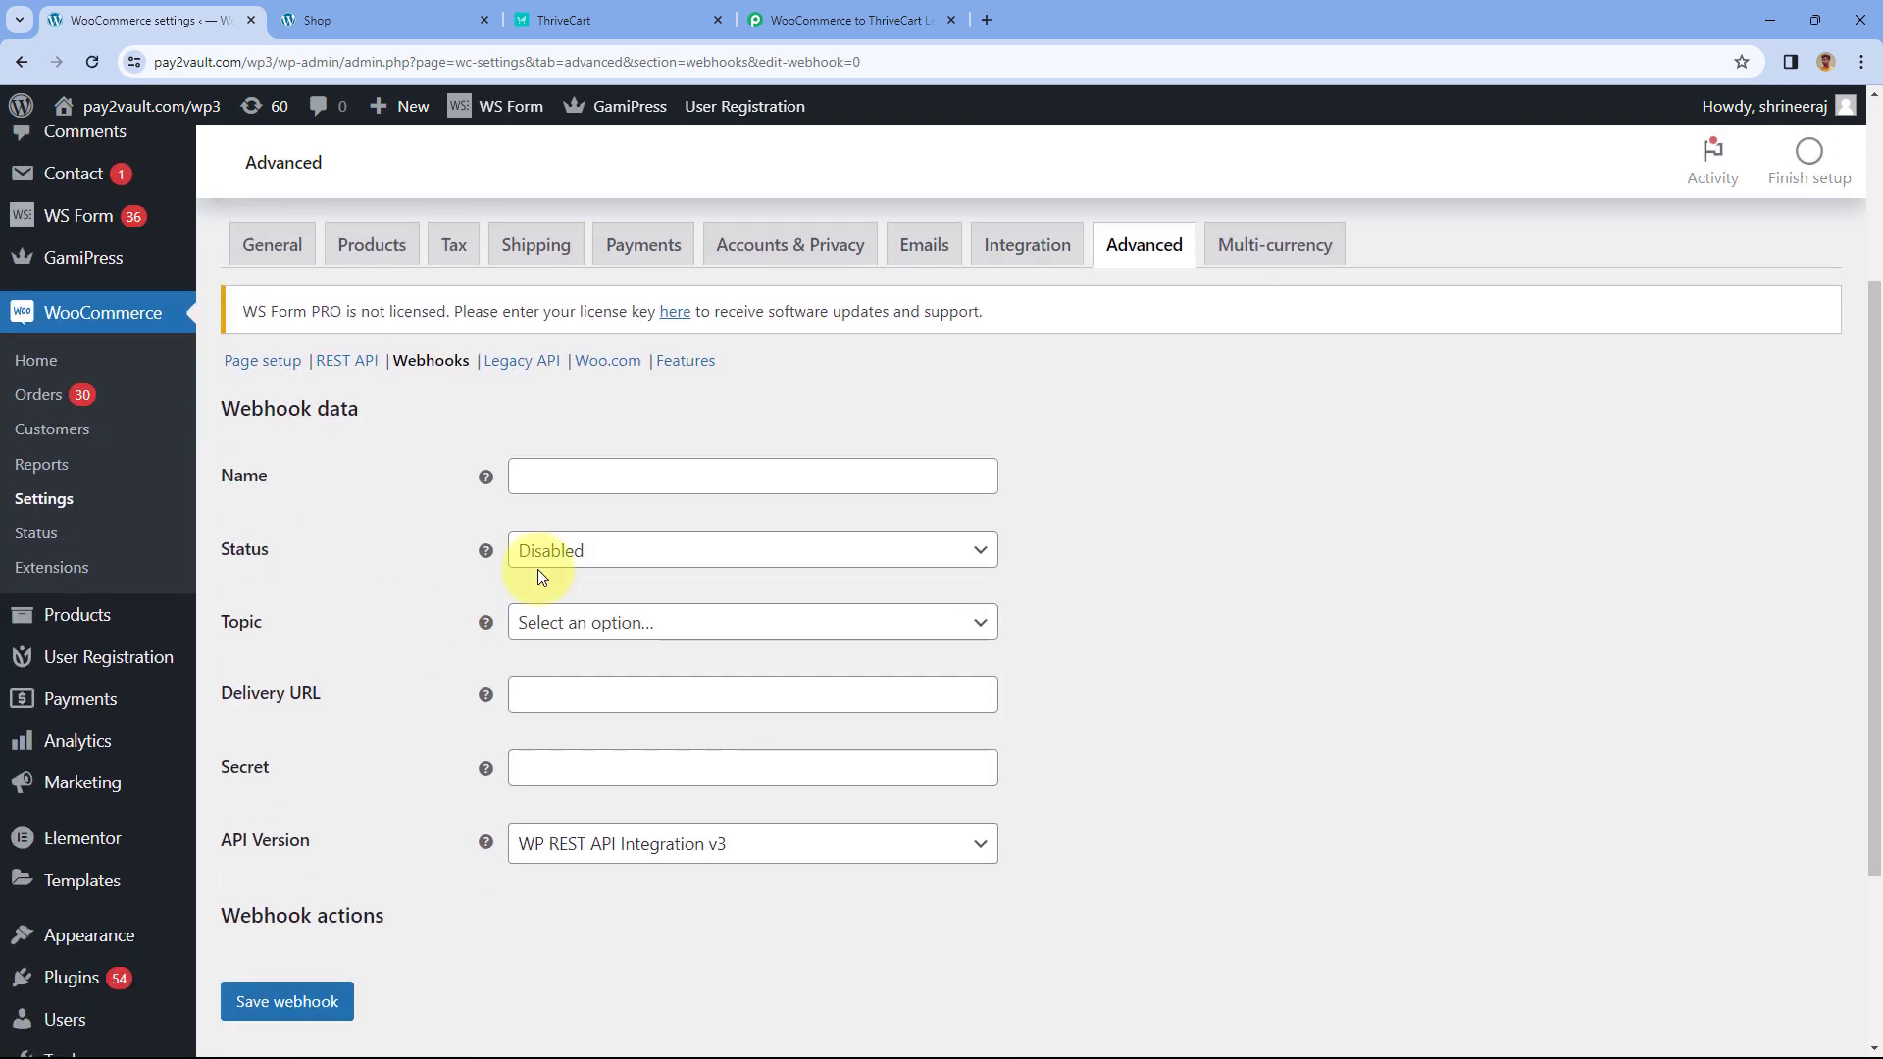
# - Name the webhook Pabbly Connect, set Status to Active and Topic to Order created
pyautogui.scroll(-1, 538, 569)
pyautogui.click(588, 379)
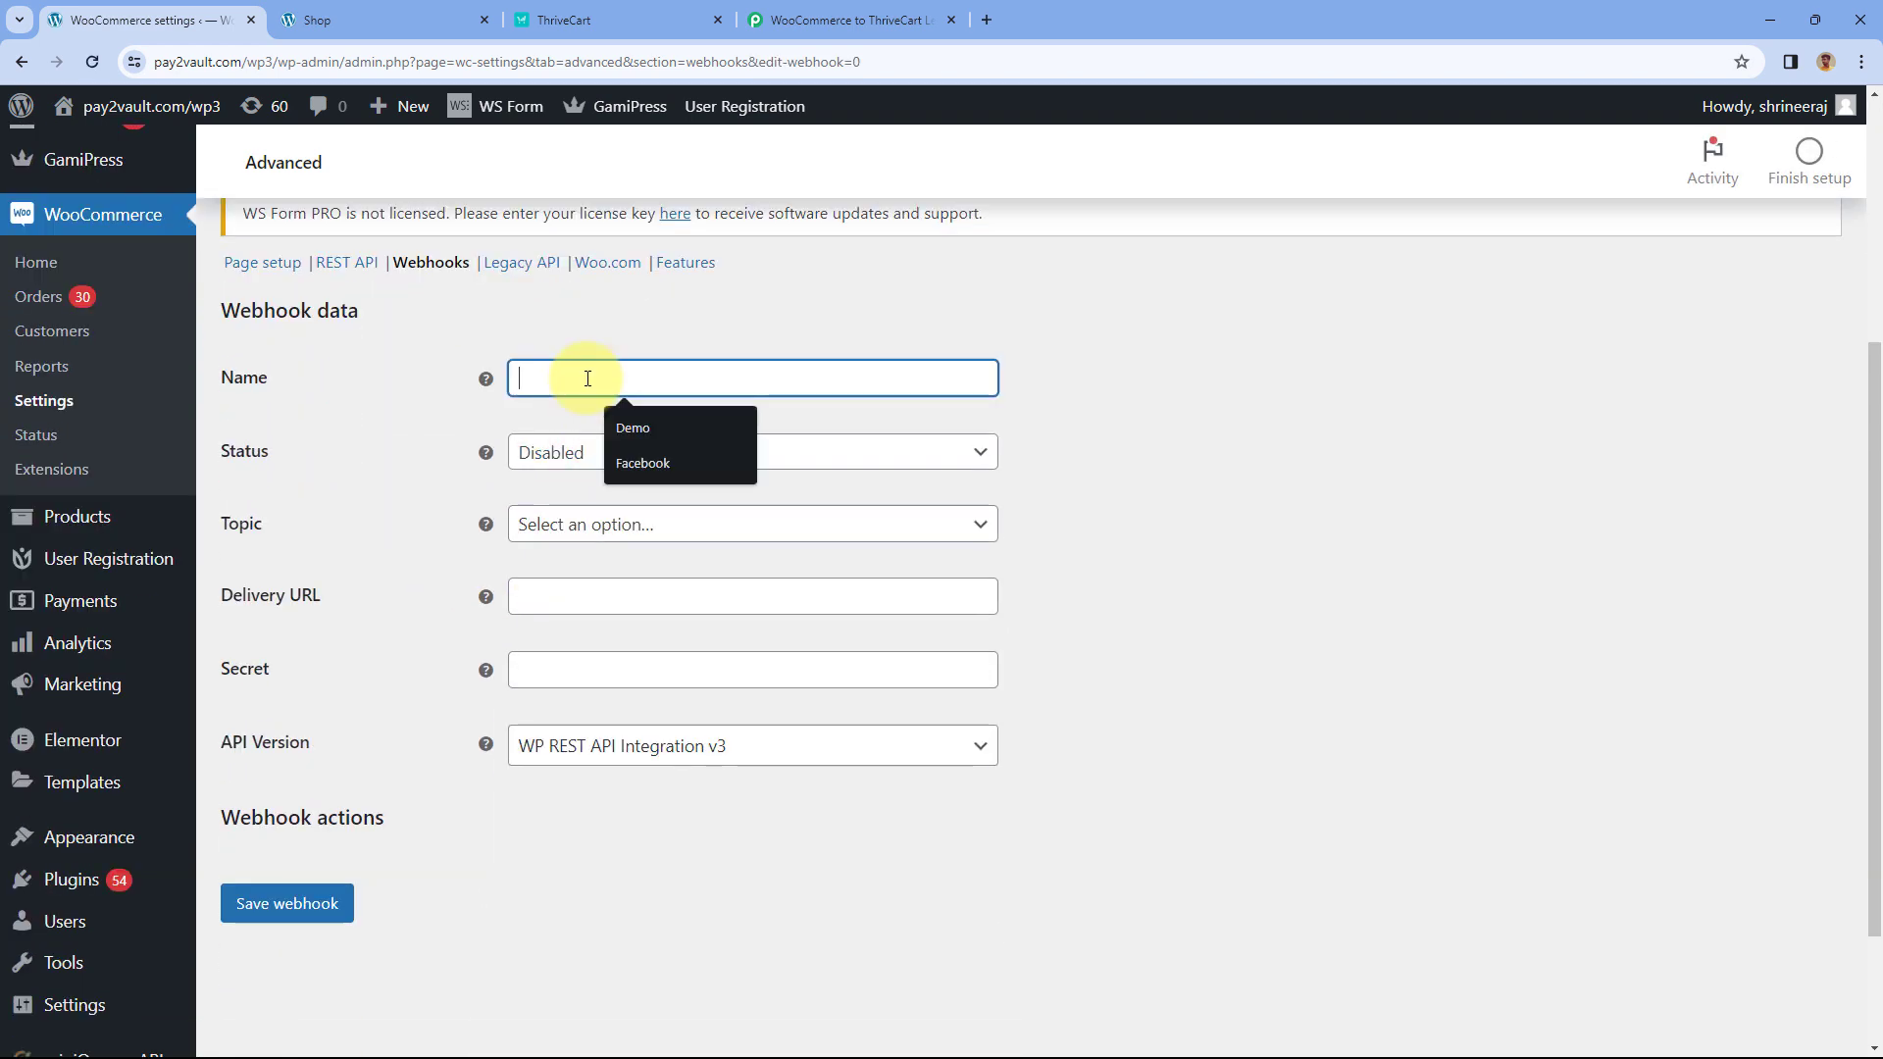
pyautogui.write('pab')
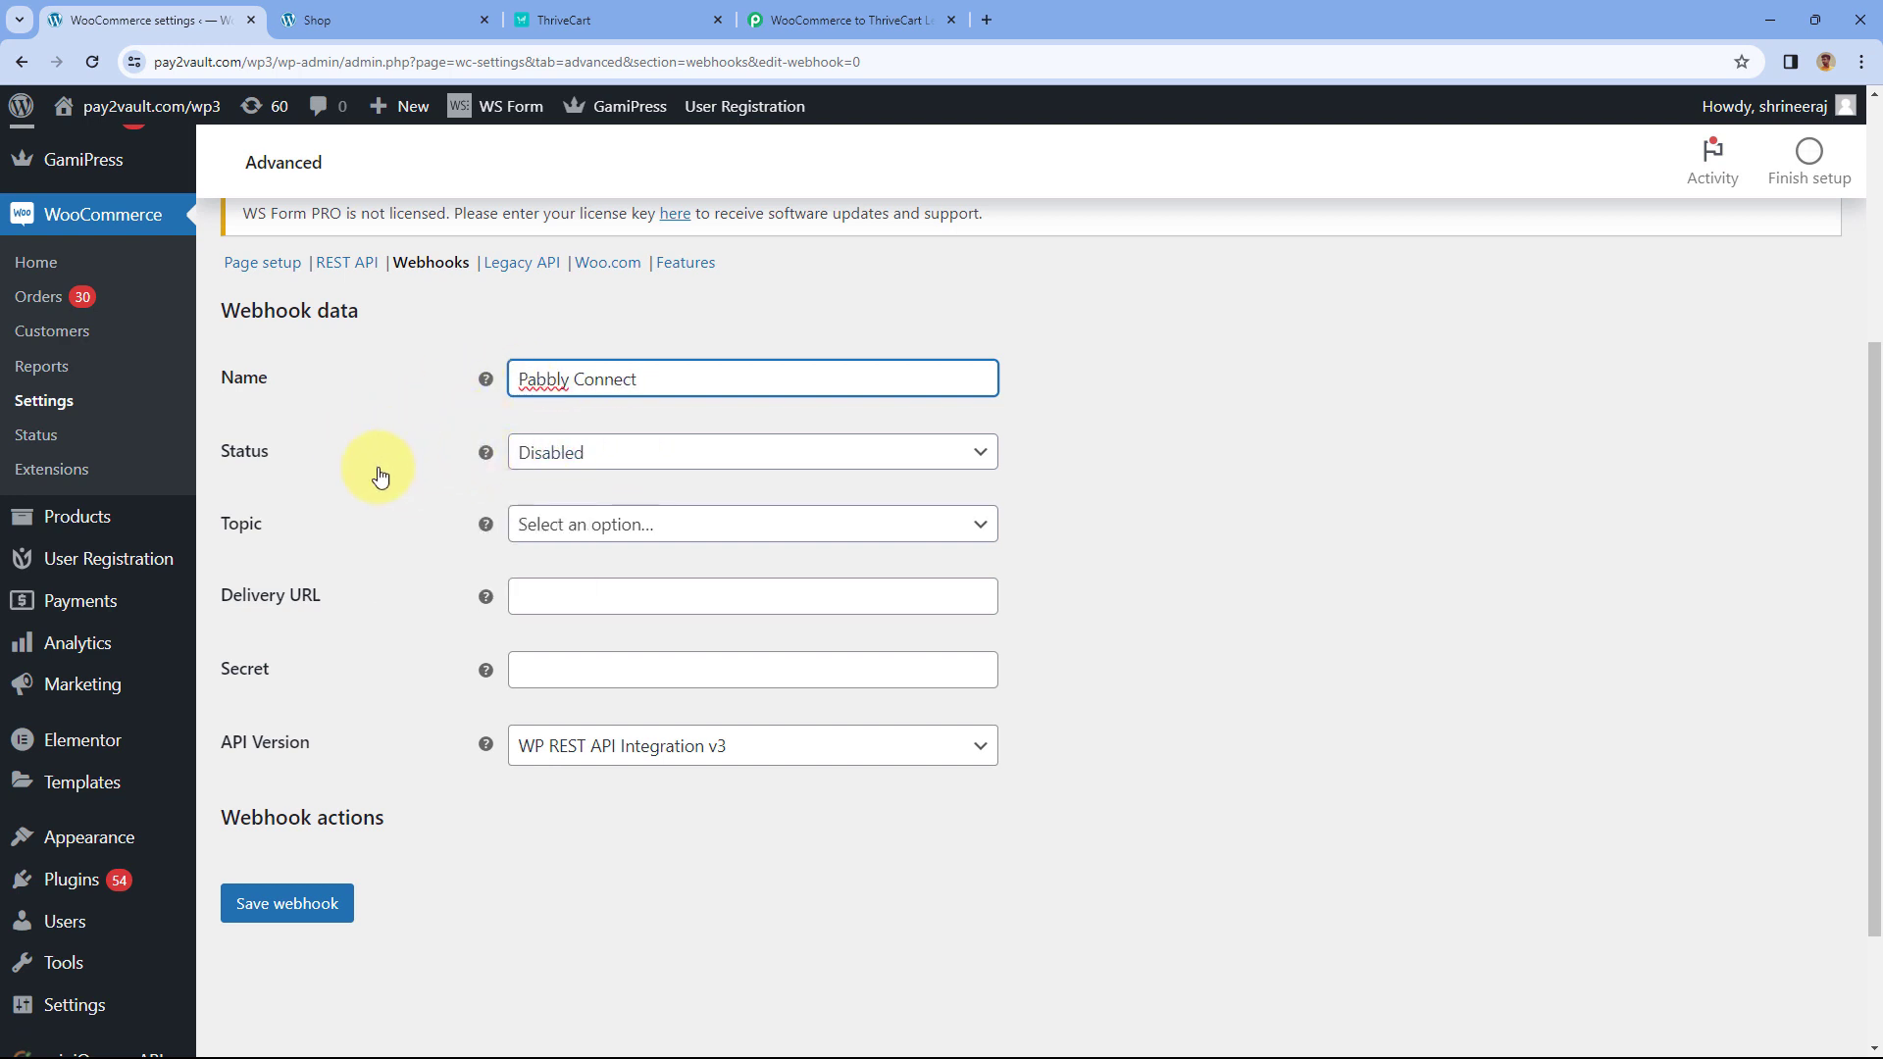
pyautogui.click(638, 457)
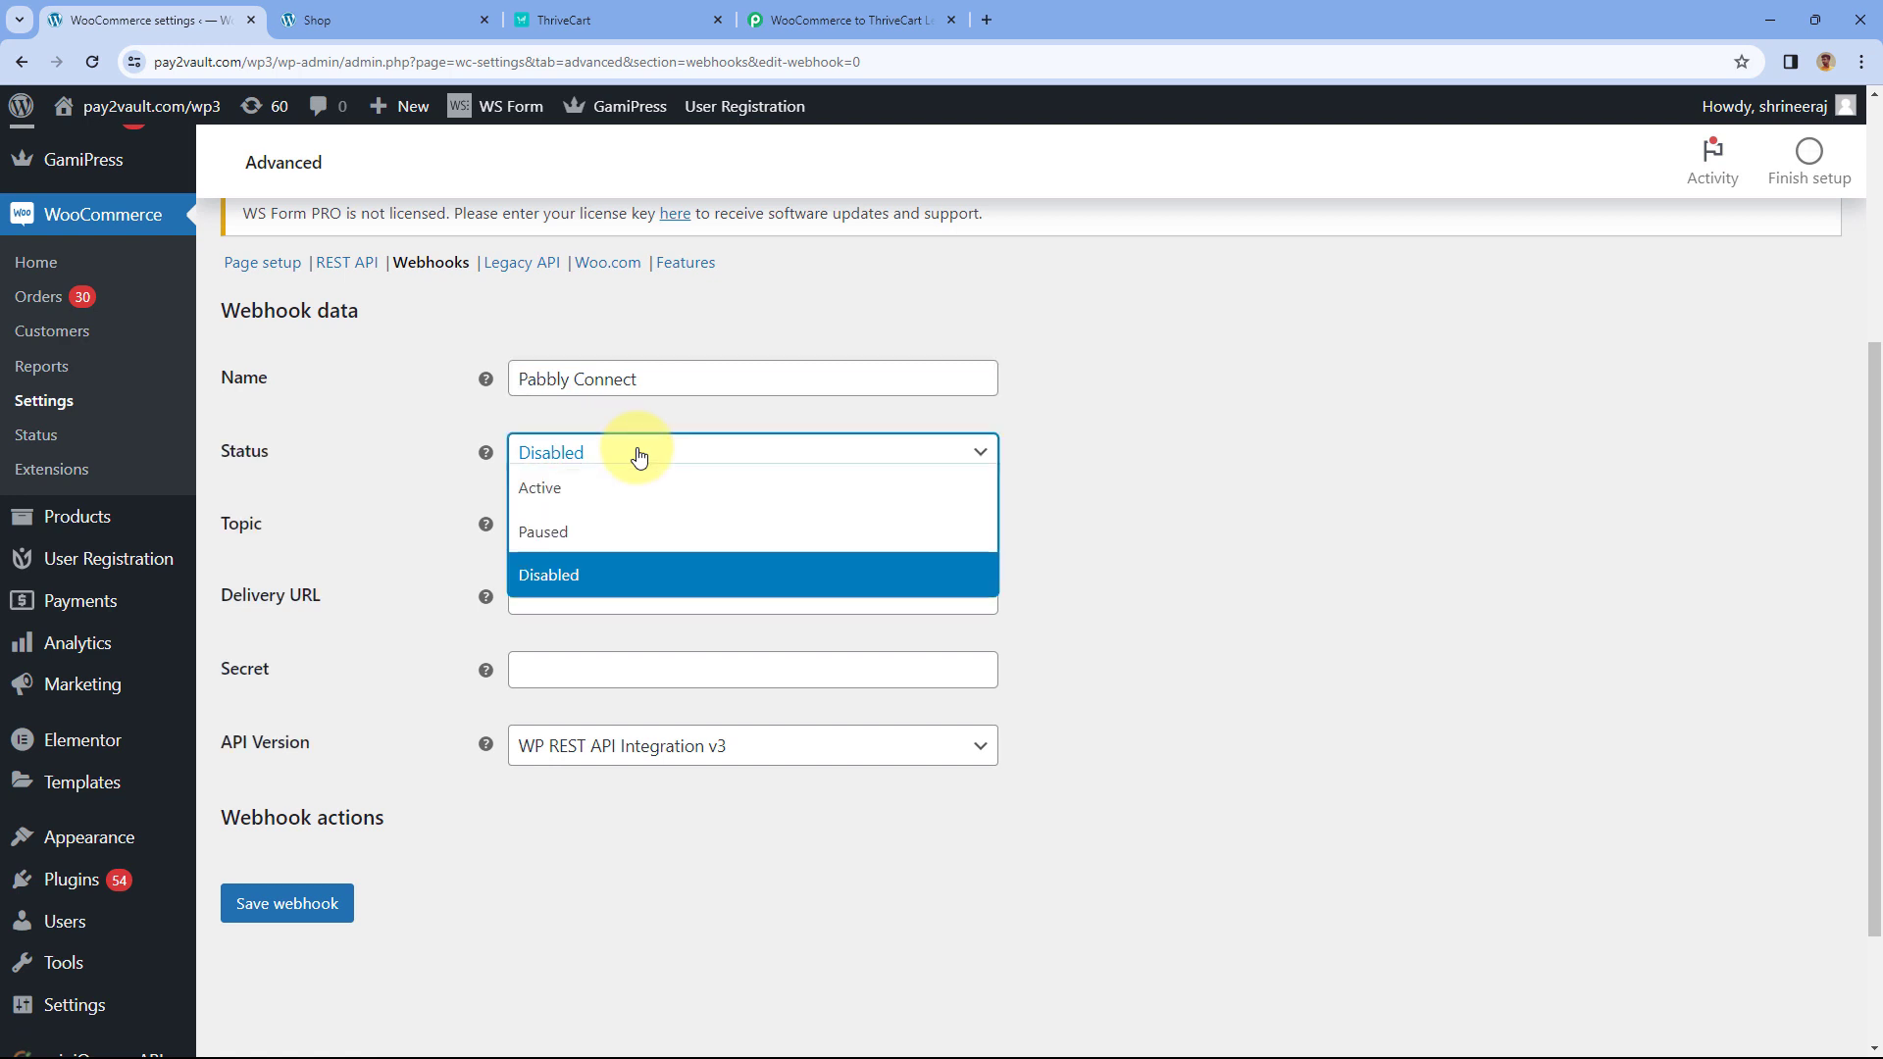
pyautogui.click(555, 496)
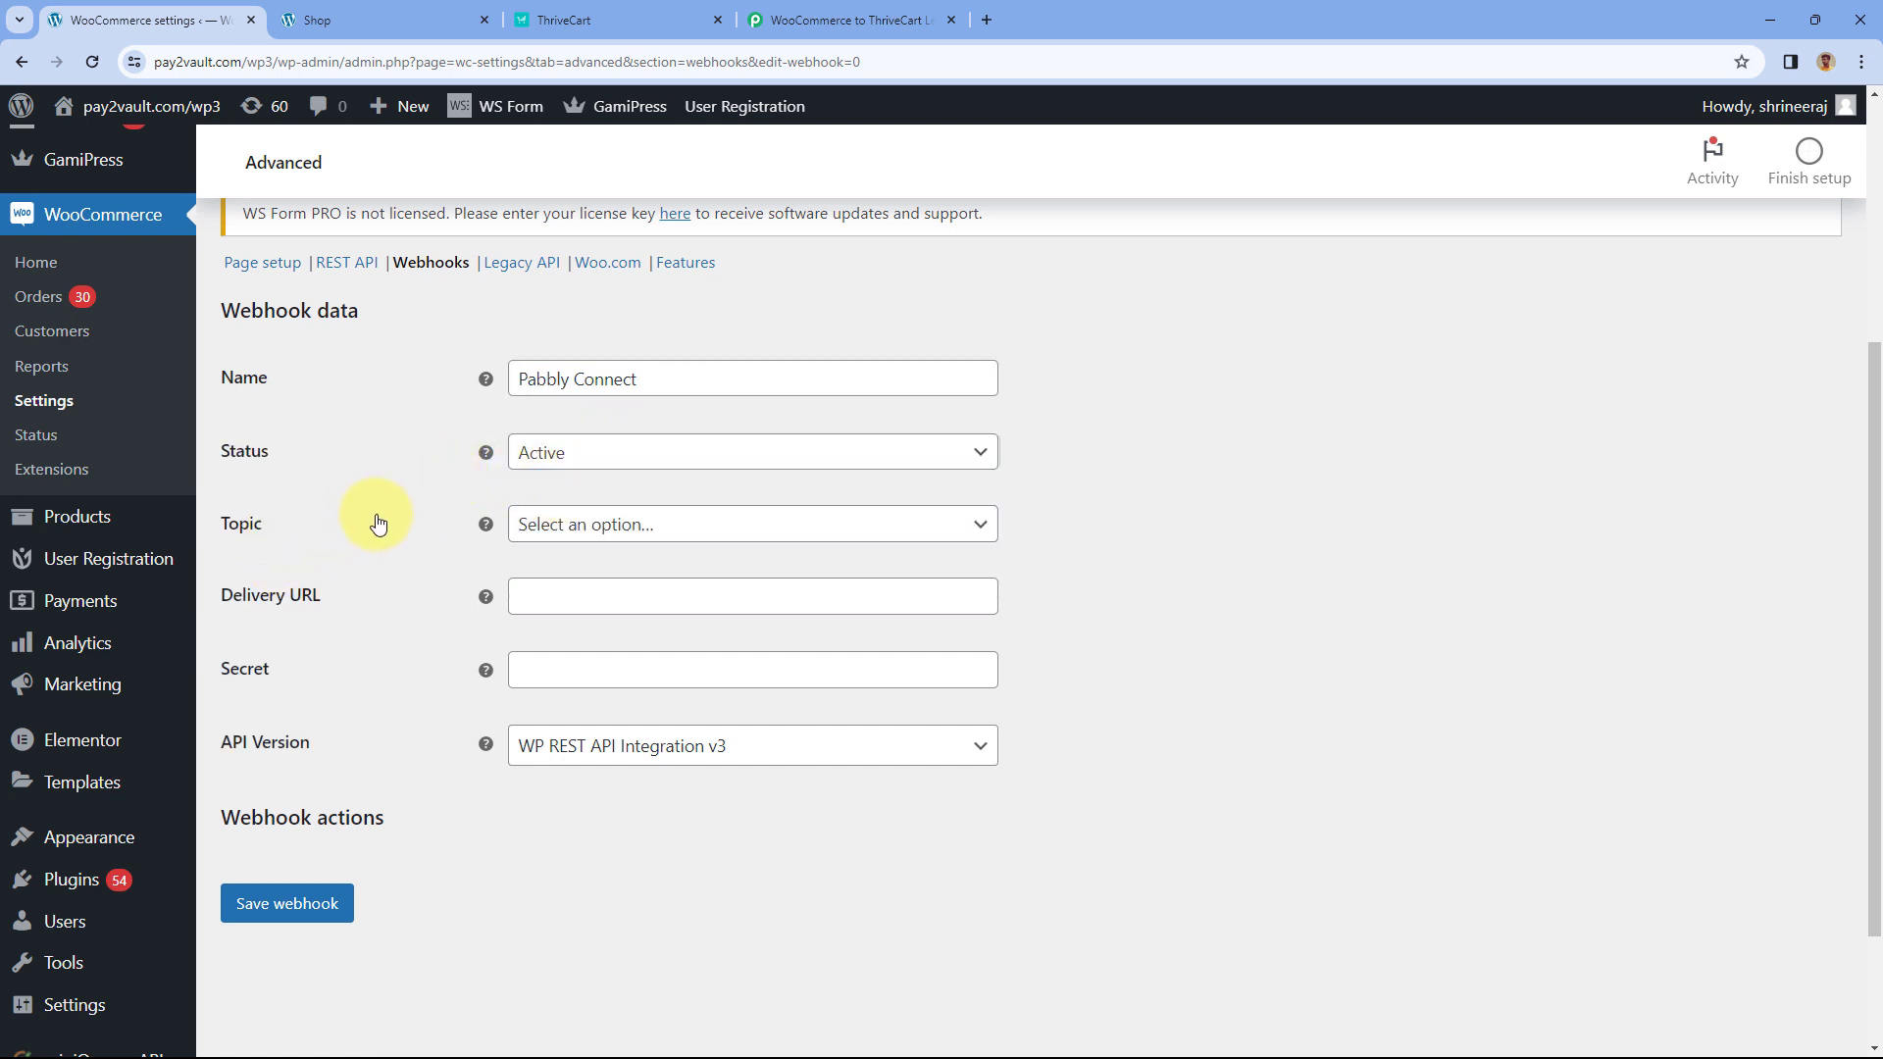
pyautogui.click(716, 523)
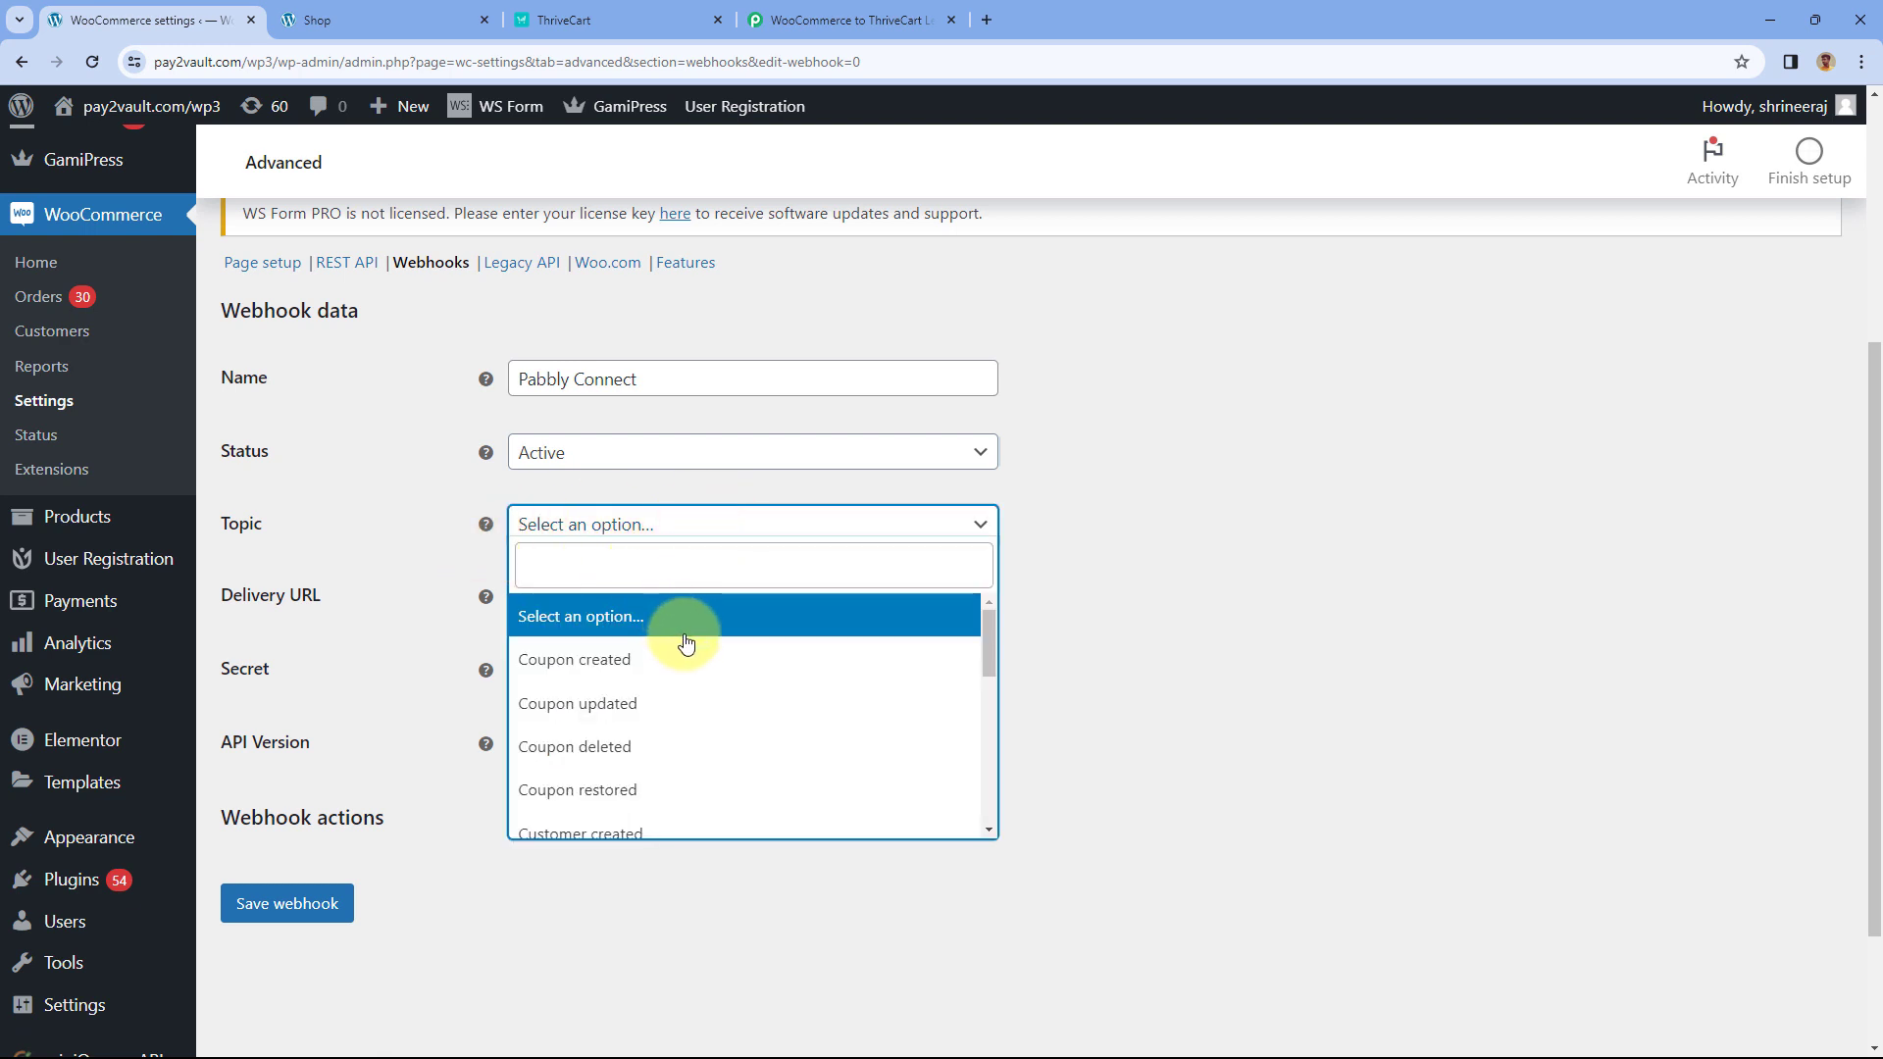
pyautogui.scroll(-3, 687, 638)
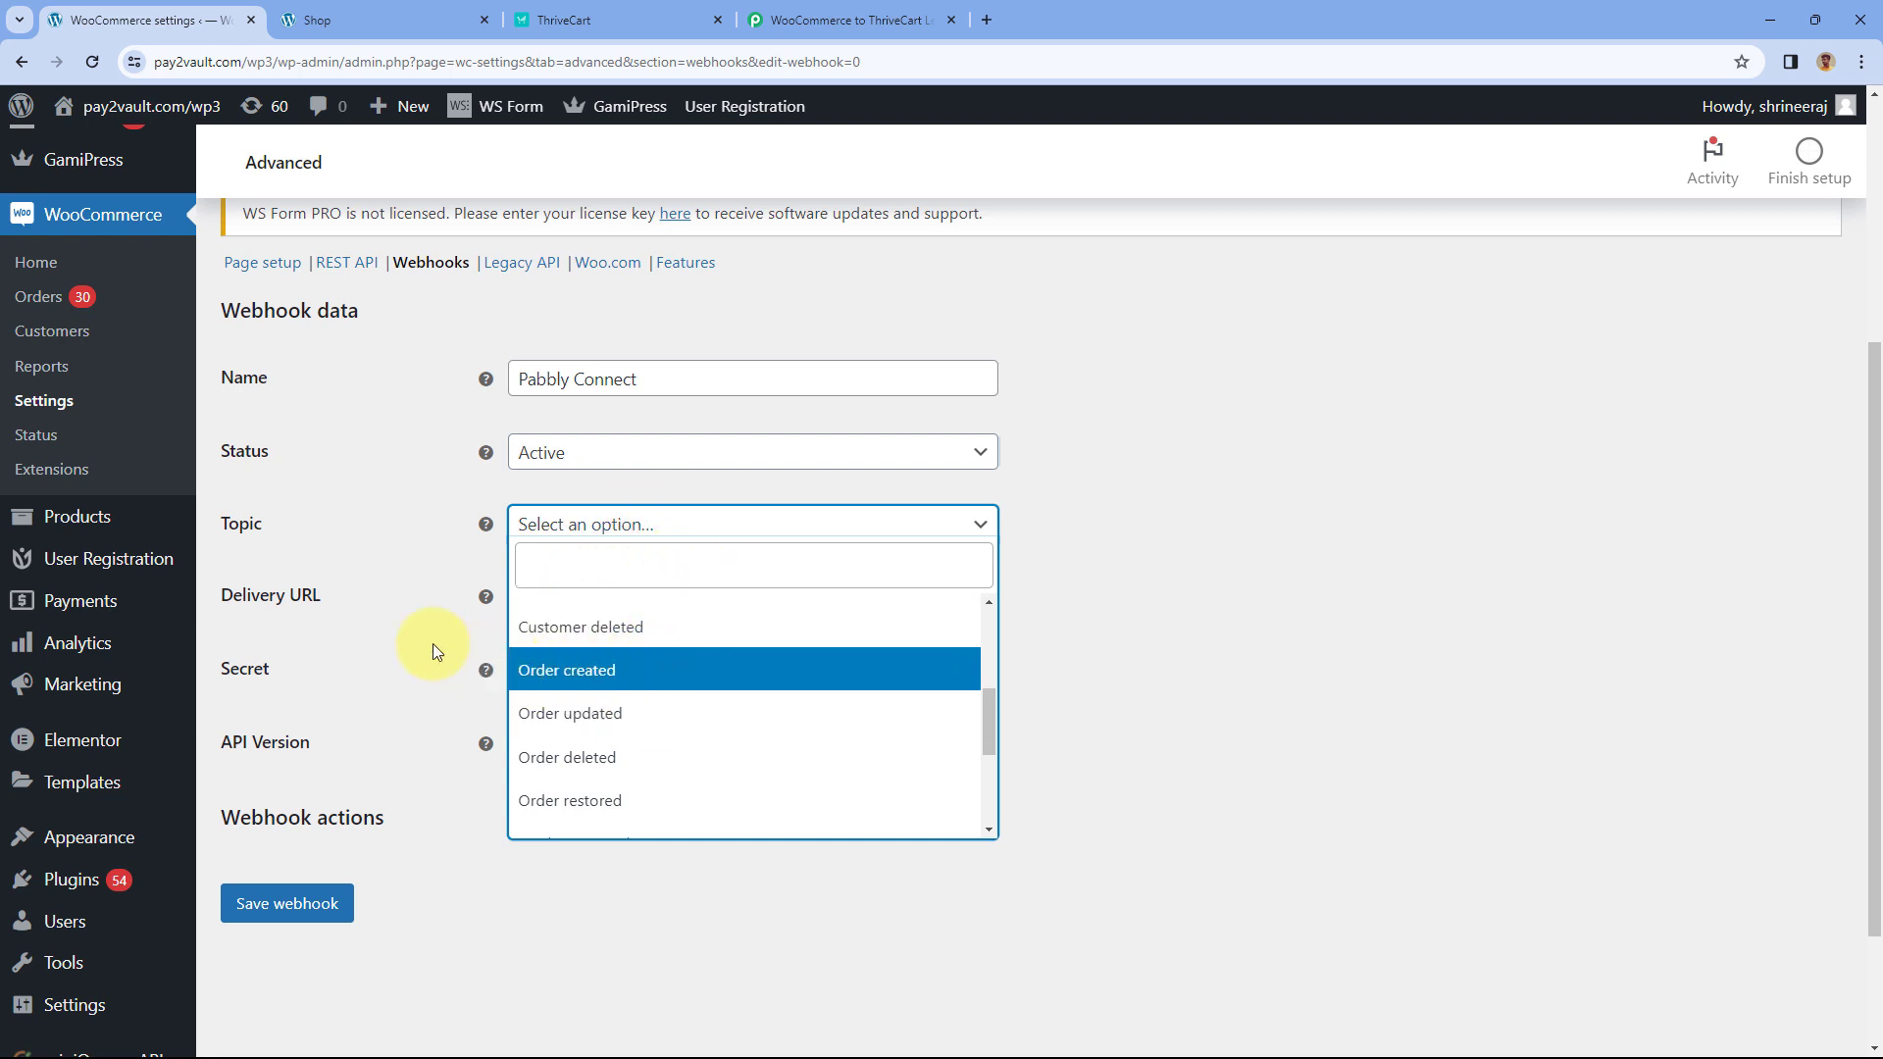
pyautogui.click(554, 671)
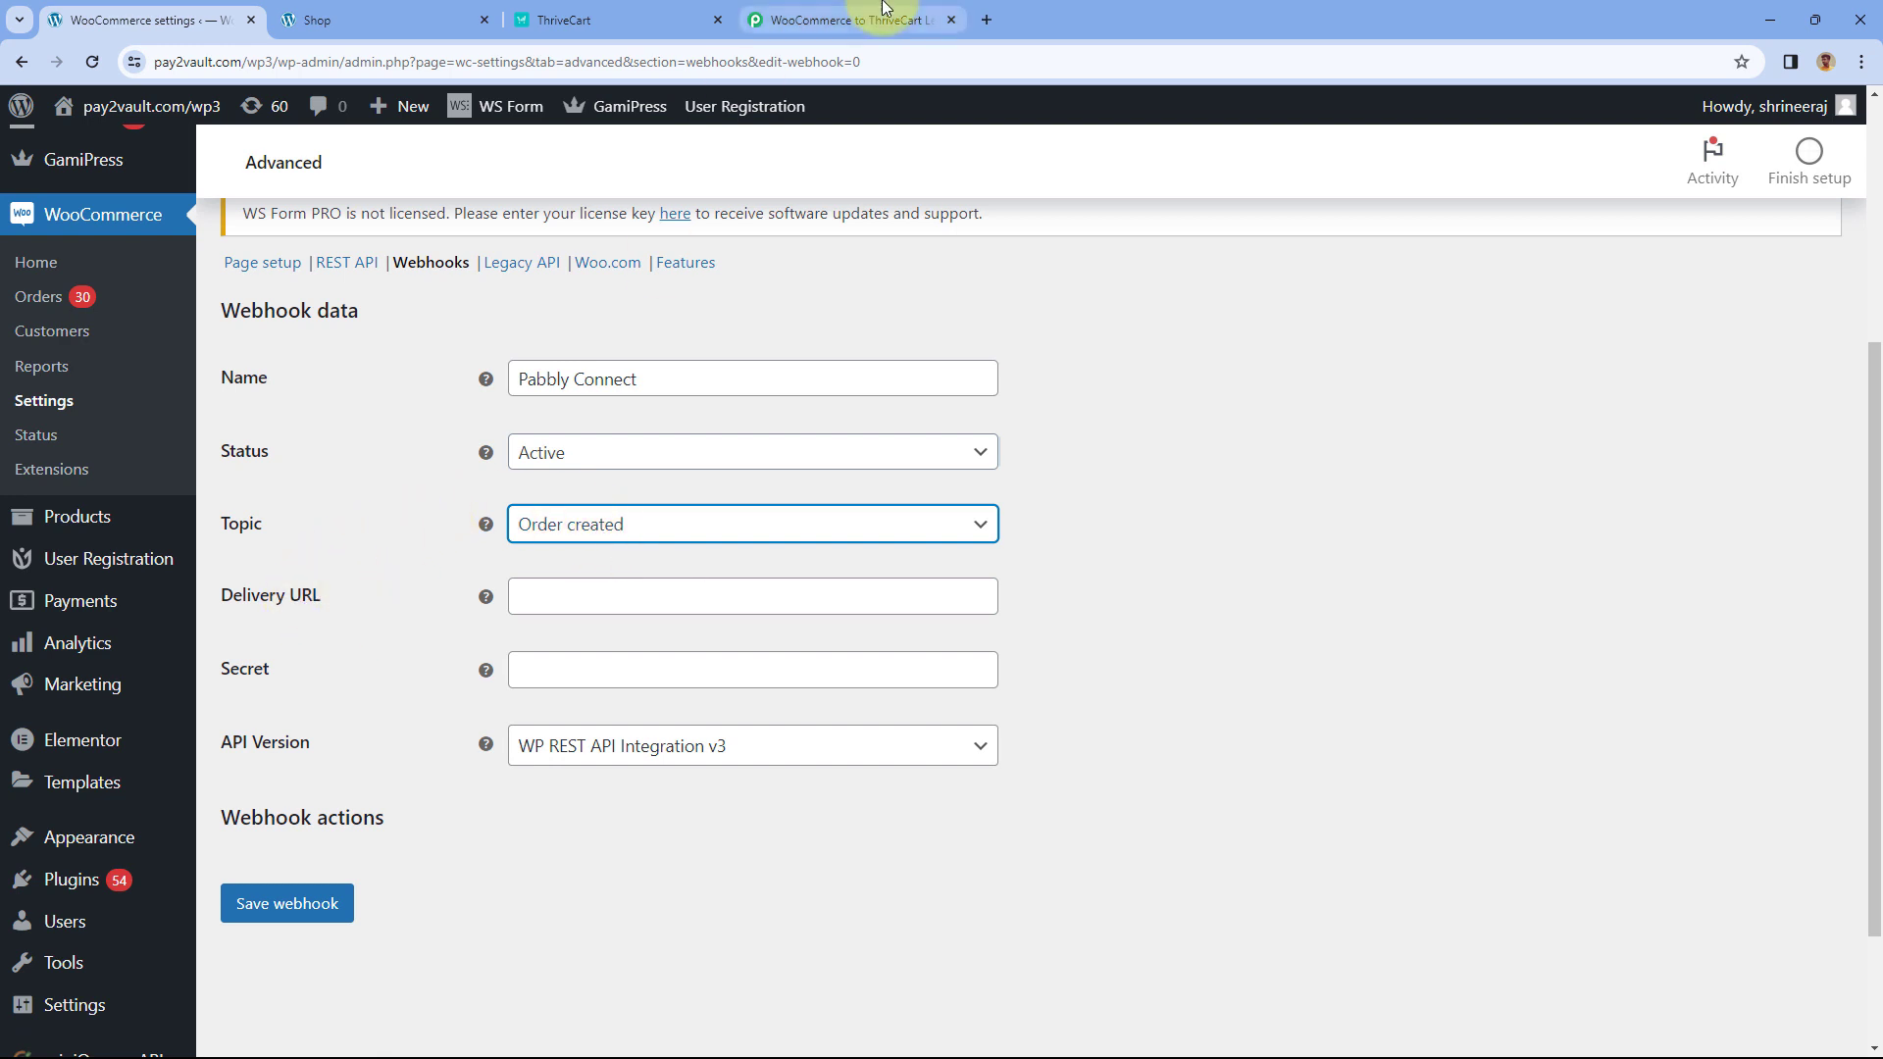
# - Paste the recopied Pabbly webhook URL into Delivery URL and save the webhook
pyautogui.click(846, 20)
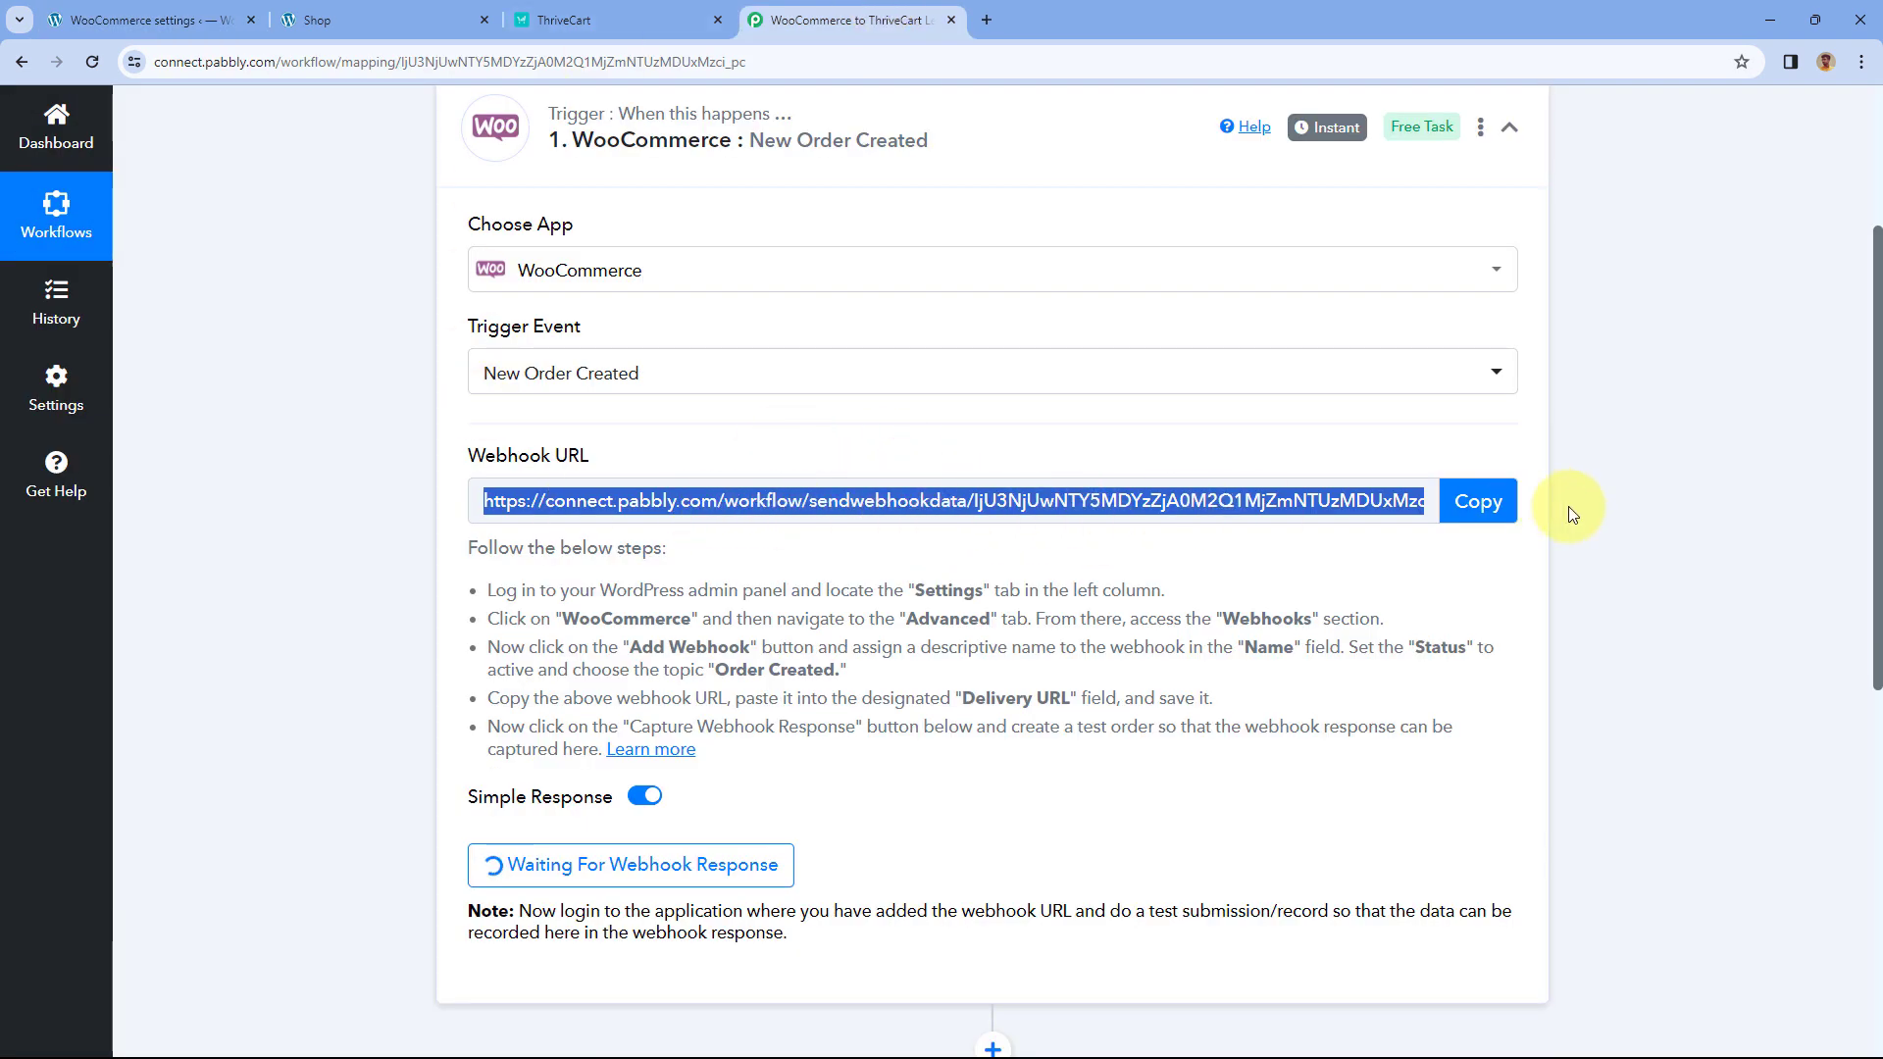
pyautogui.click(1478, 501)
pyautogui.click(420, 15)
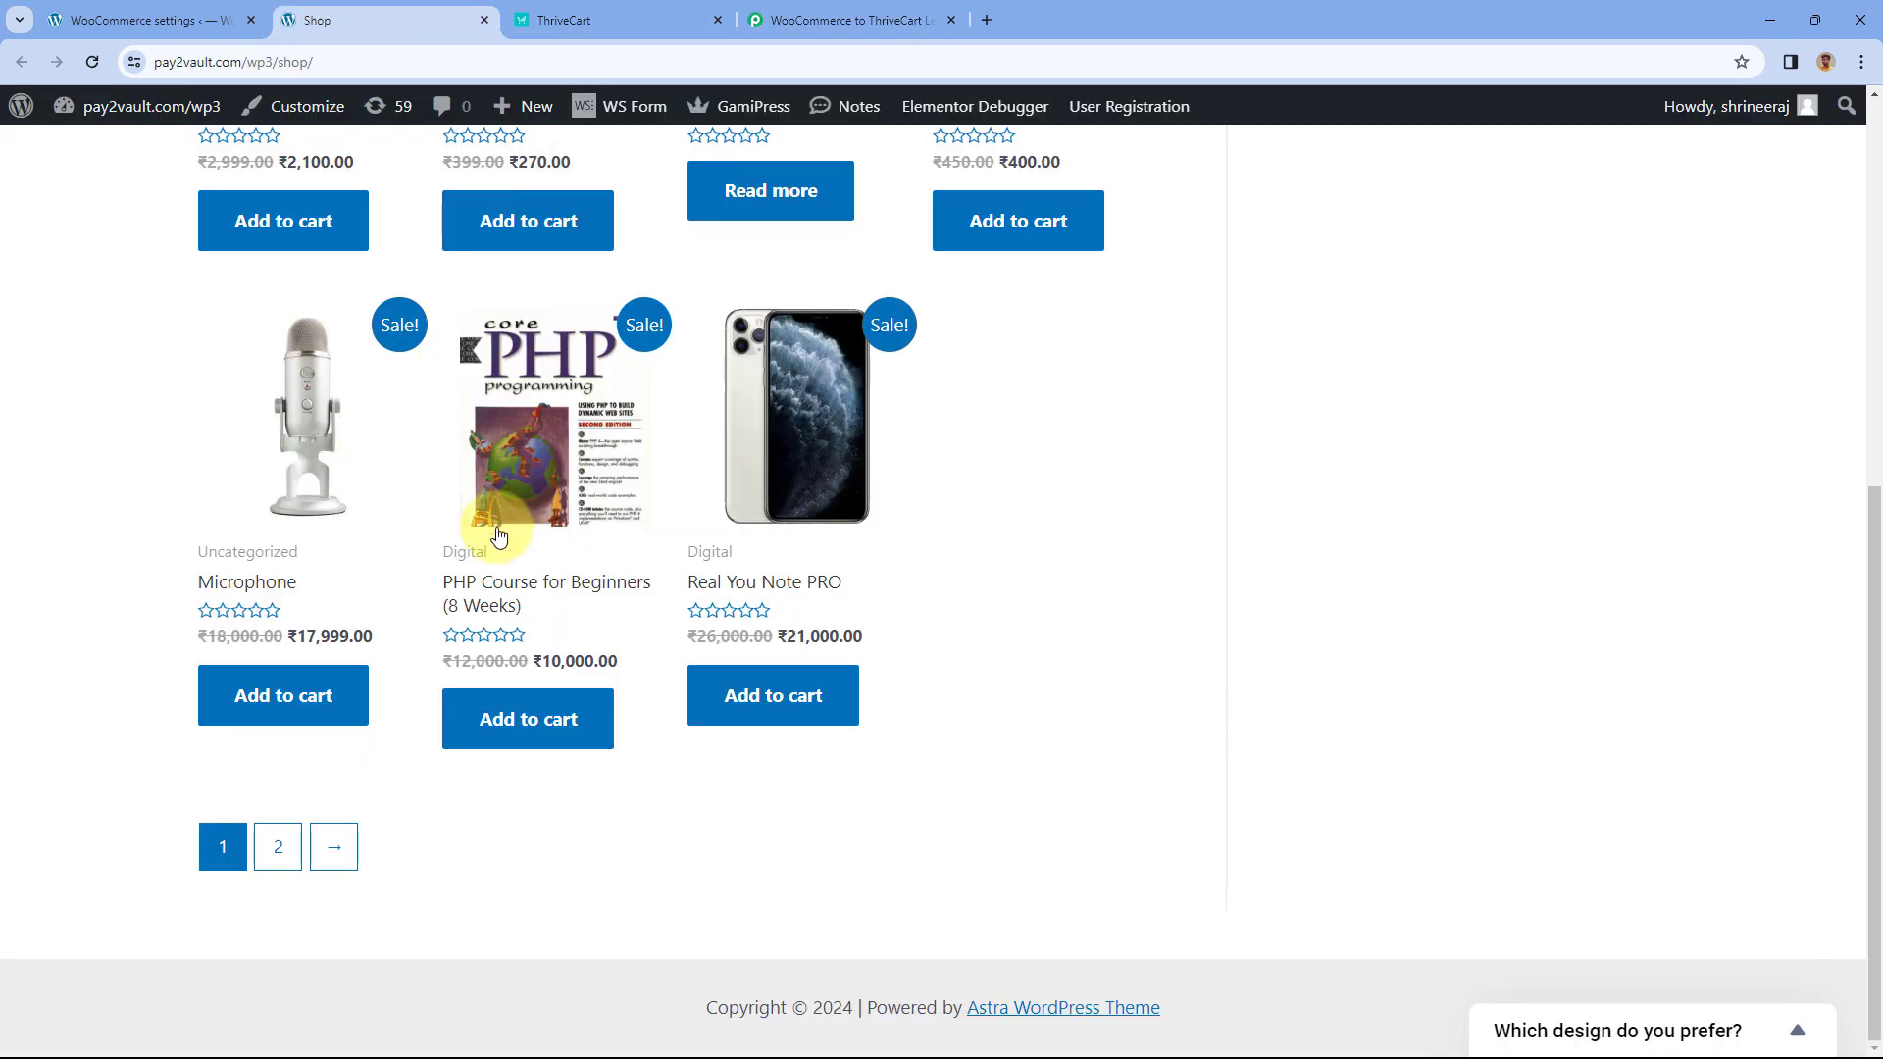
pyautogui.click(701, 17)
pyautogui.click(207, 8)
pyautogui.rightClick(580, 604)
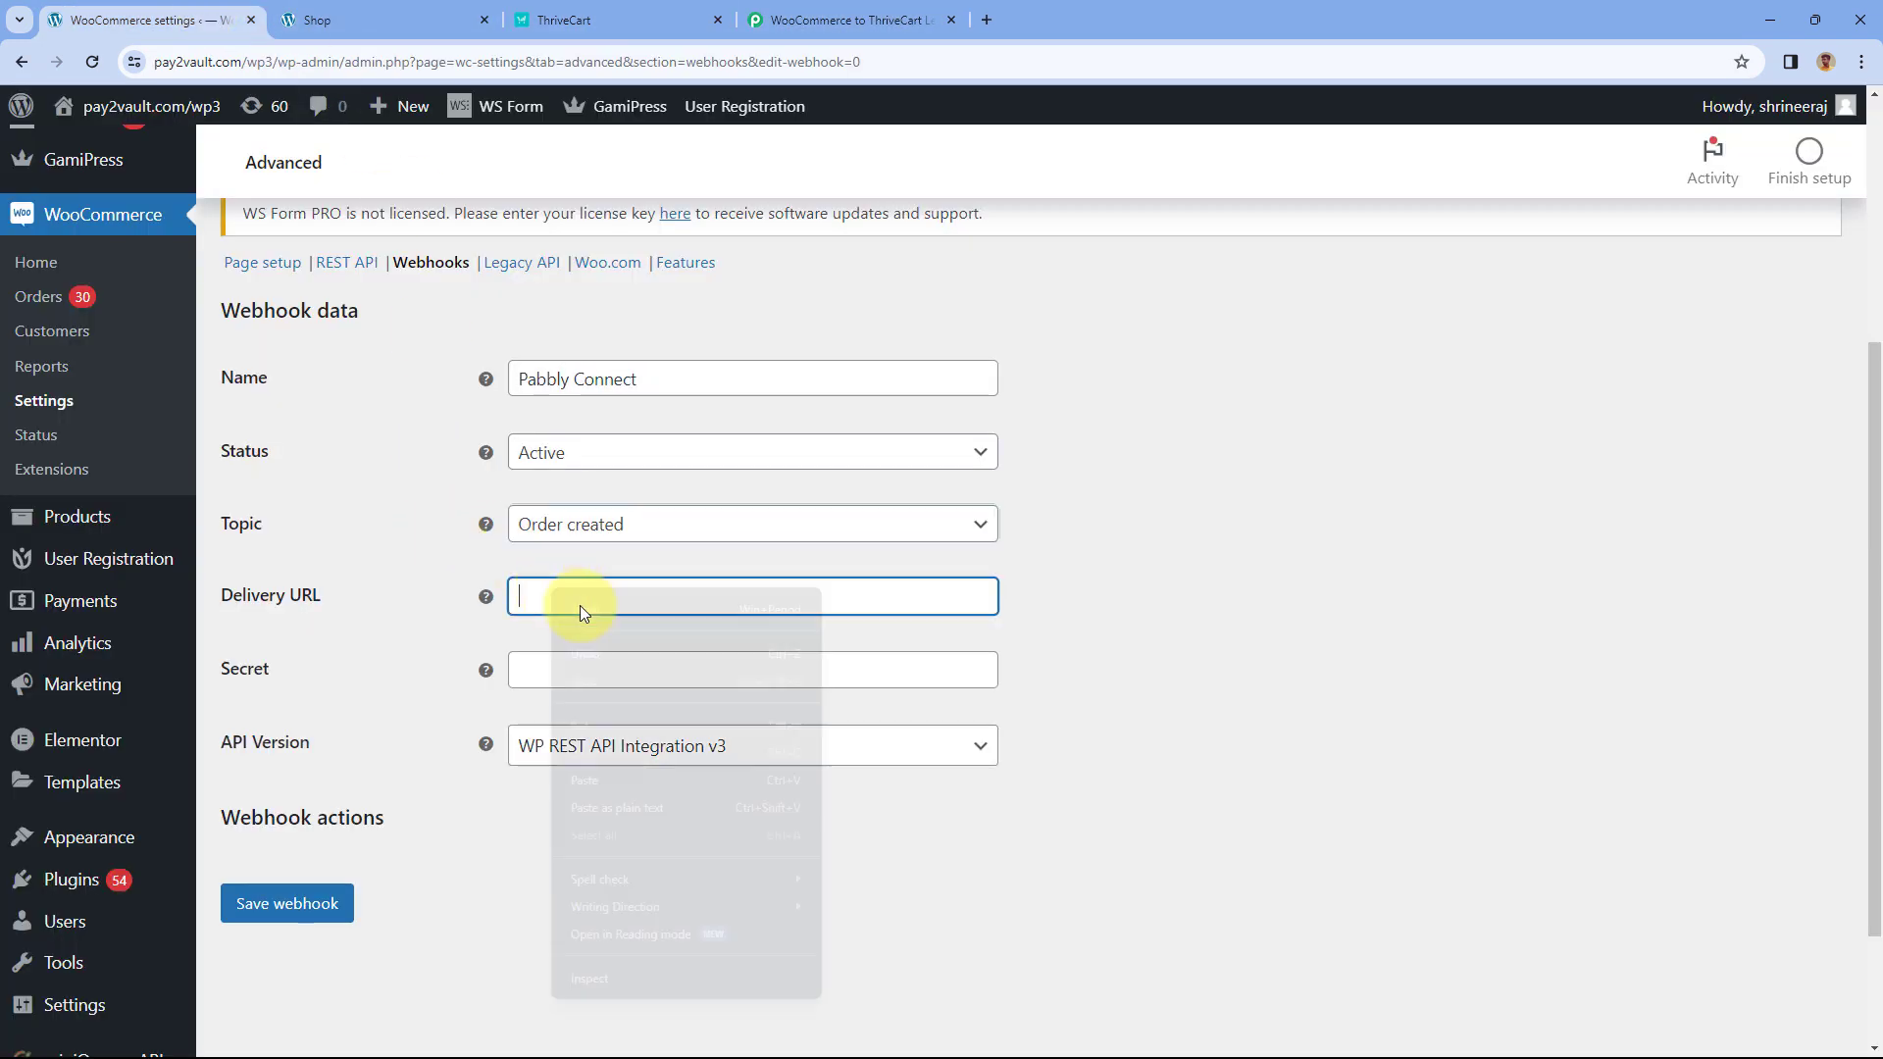
pyautogui.click(597, 773)
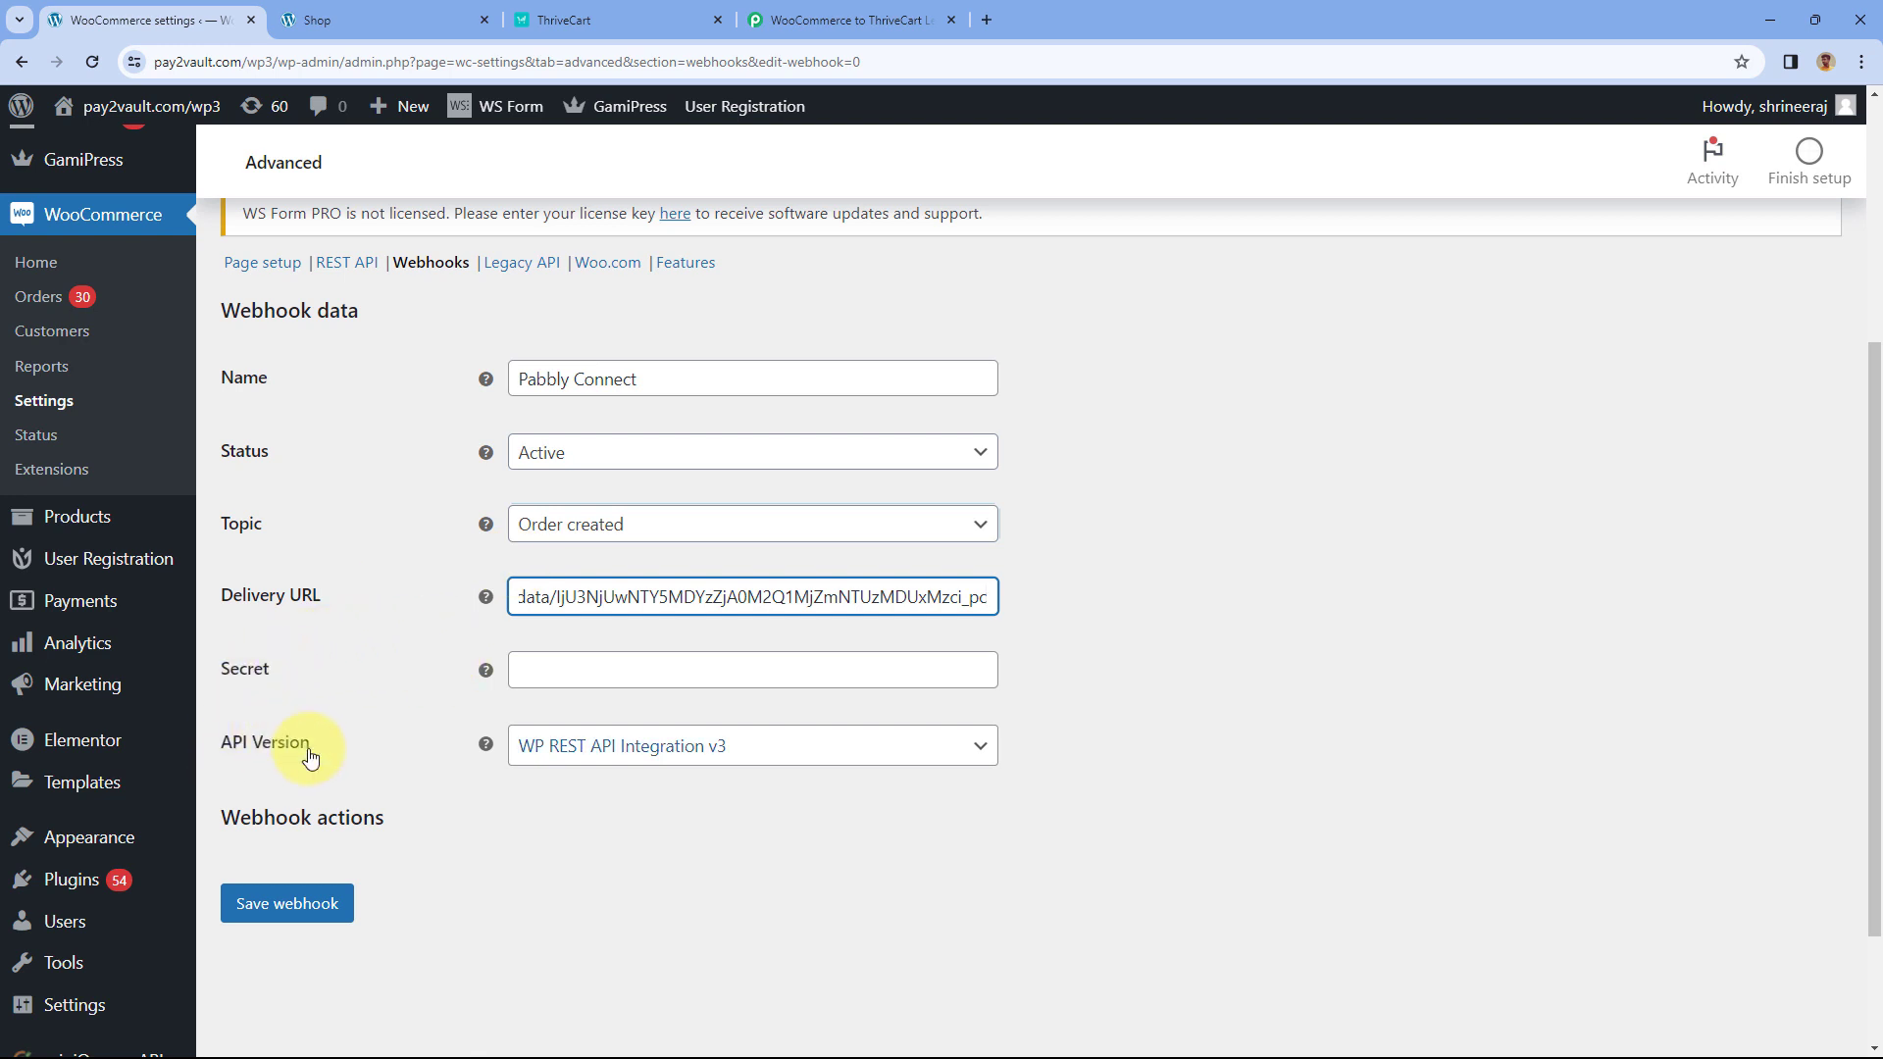
pyautogui.click(294, 915)
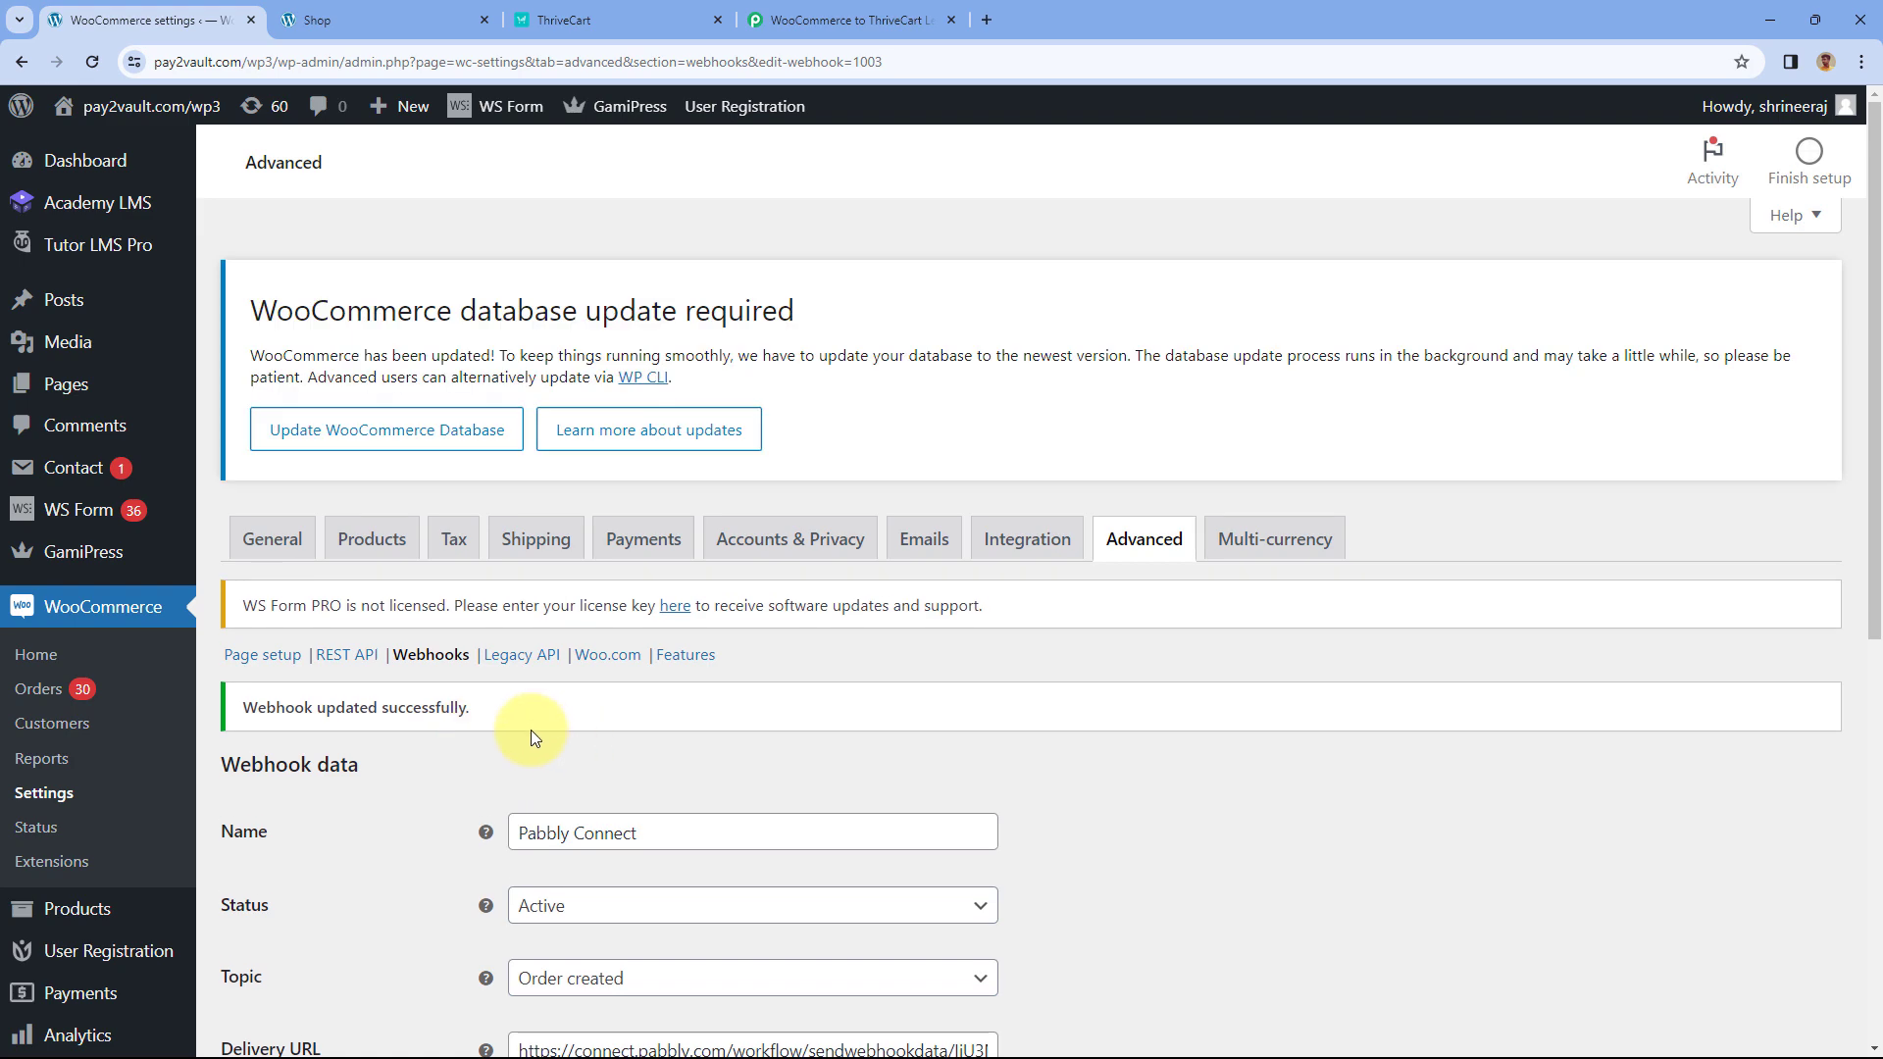
# - Return to the Pabbly workflow to see Response A with Webhook Id 1003
pyautogui.scroll(-2, 530, 730)
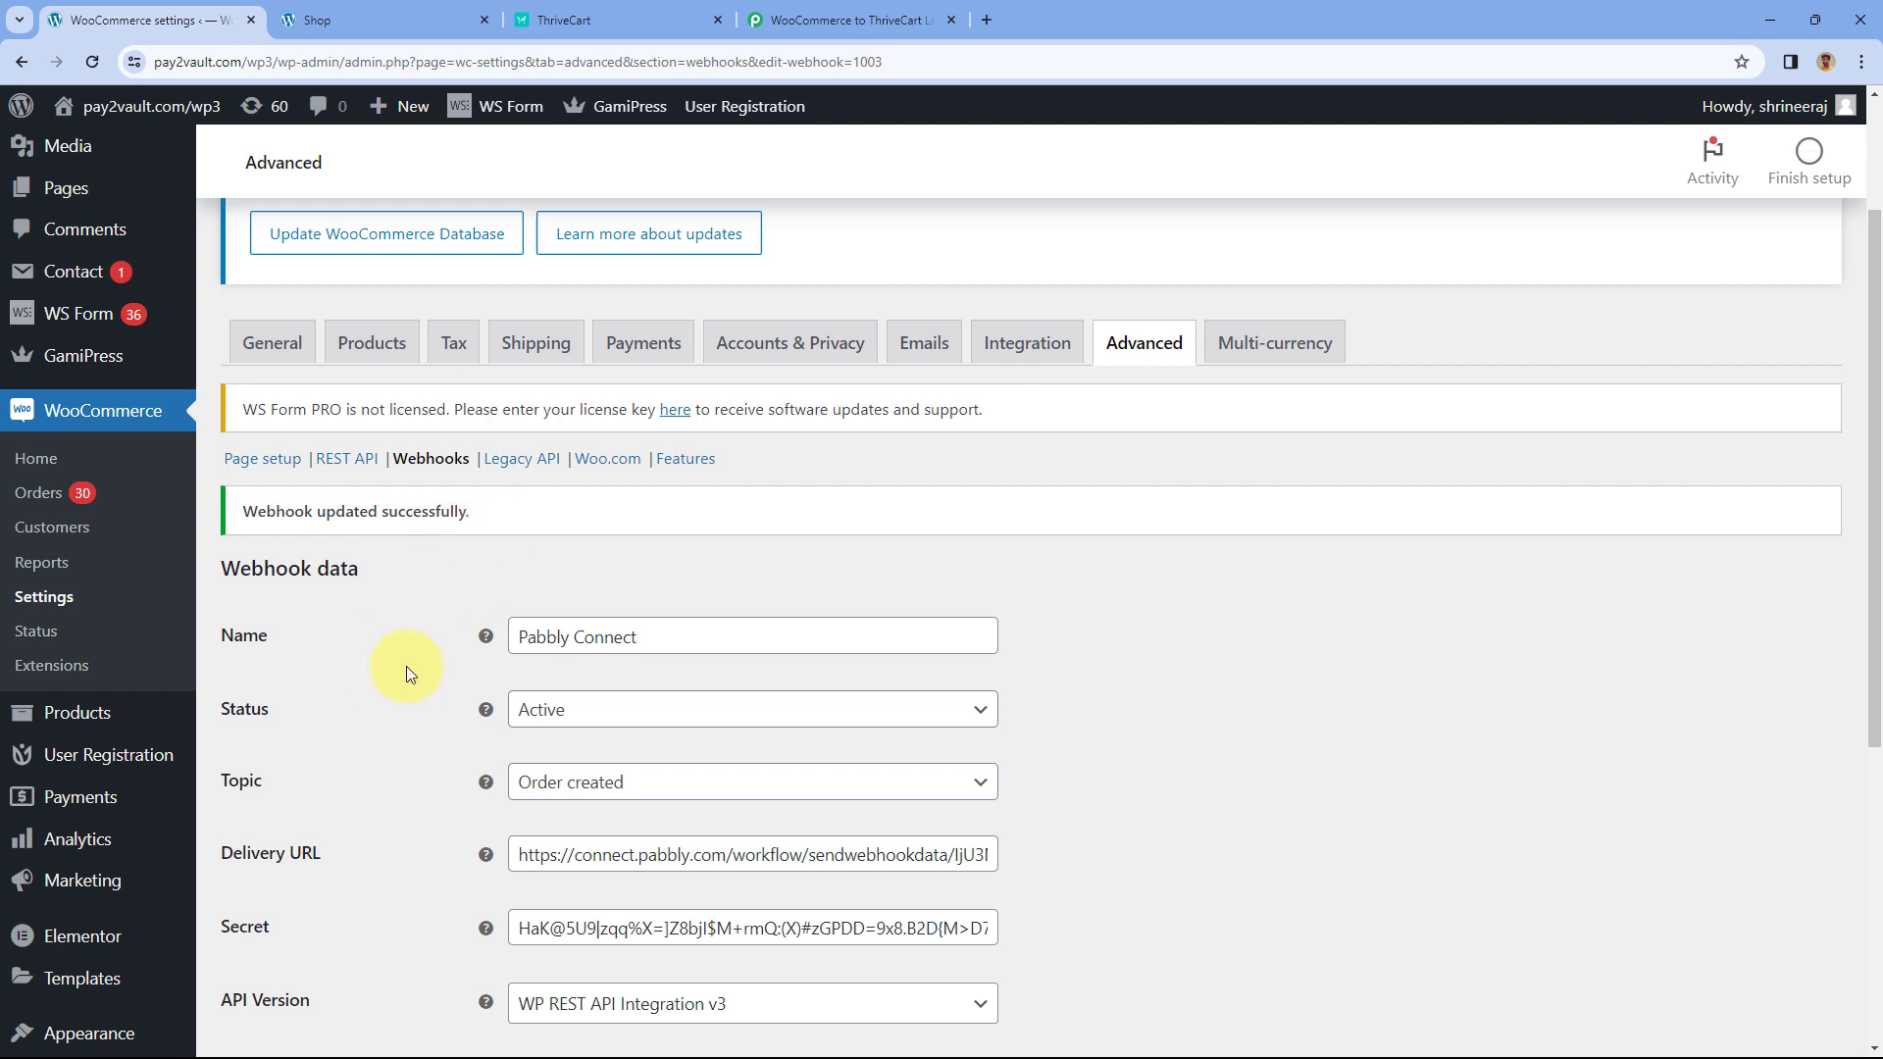
pyautogui.click(378, 19)
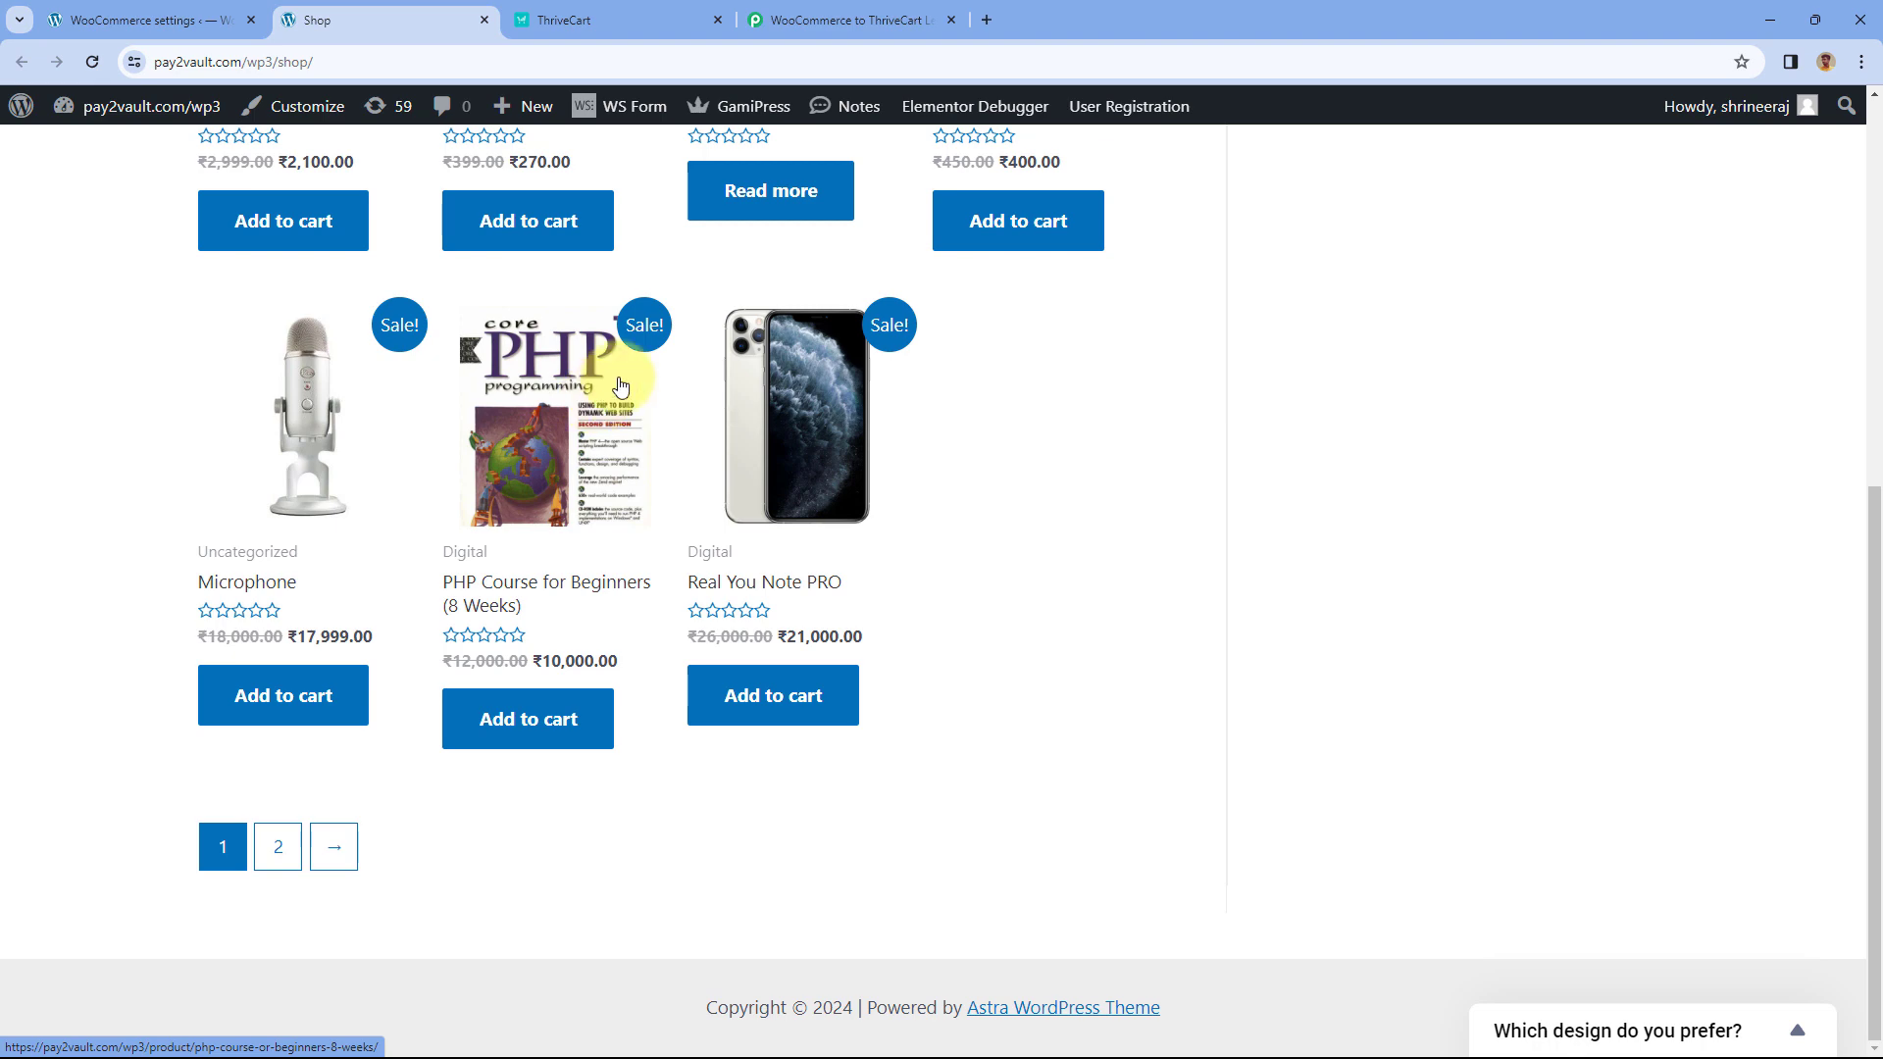
pyautogui.click(848, 19)
pyautogui.scroll(-5, 944, 707)
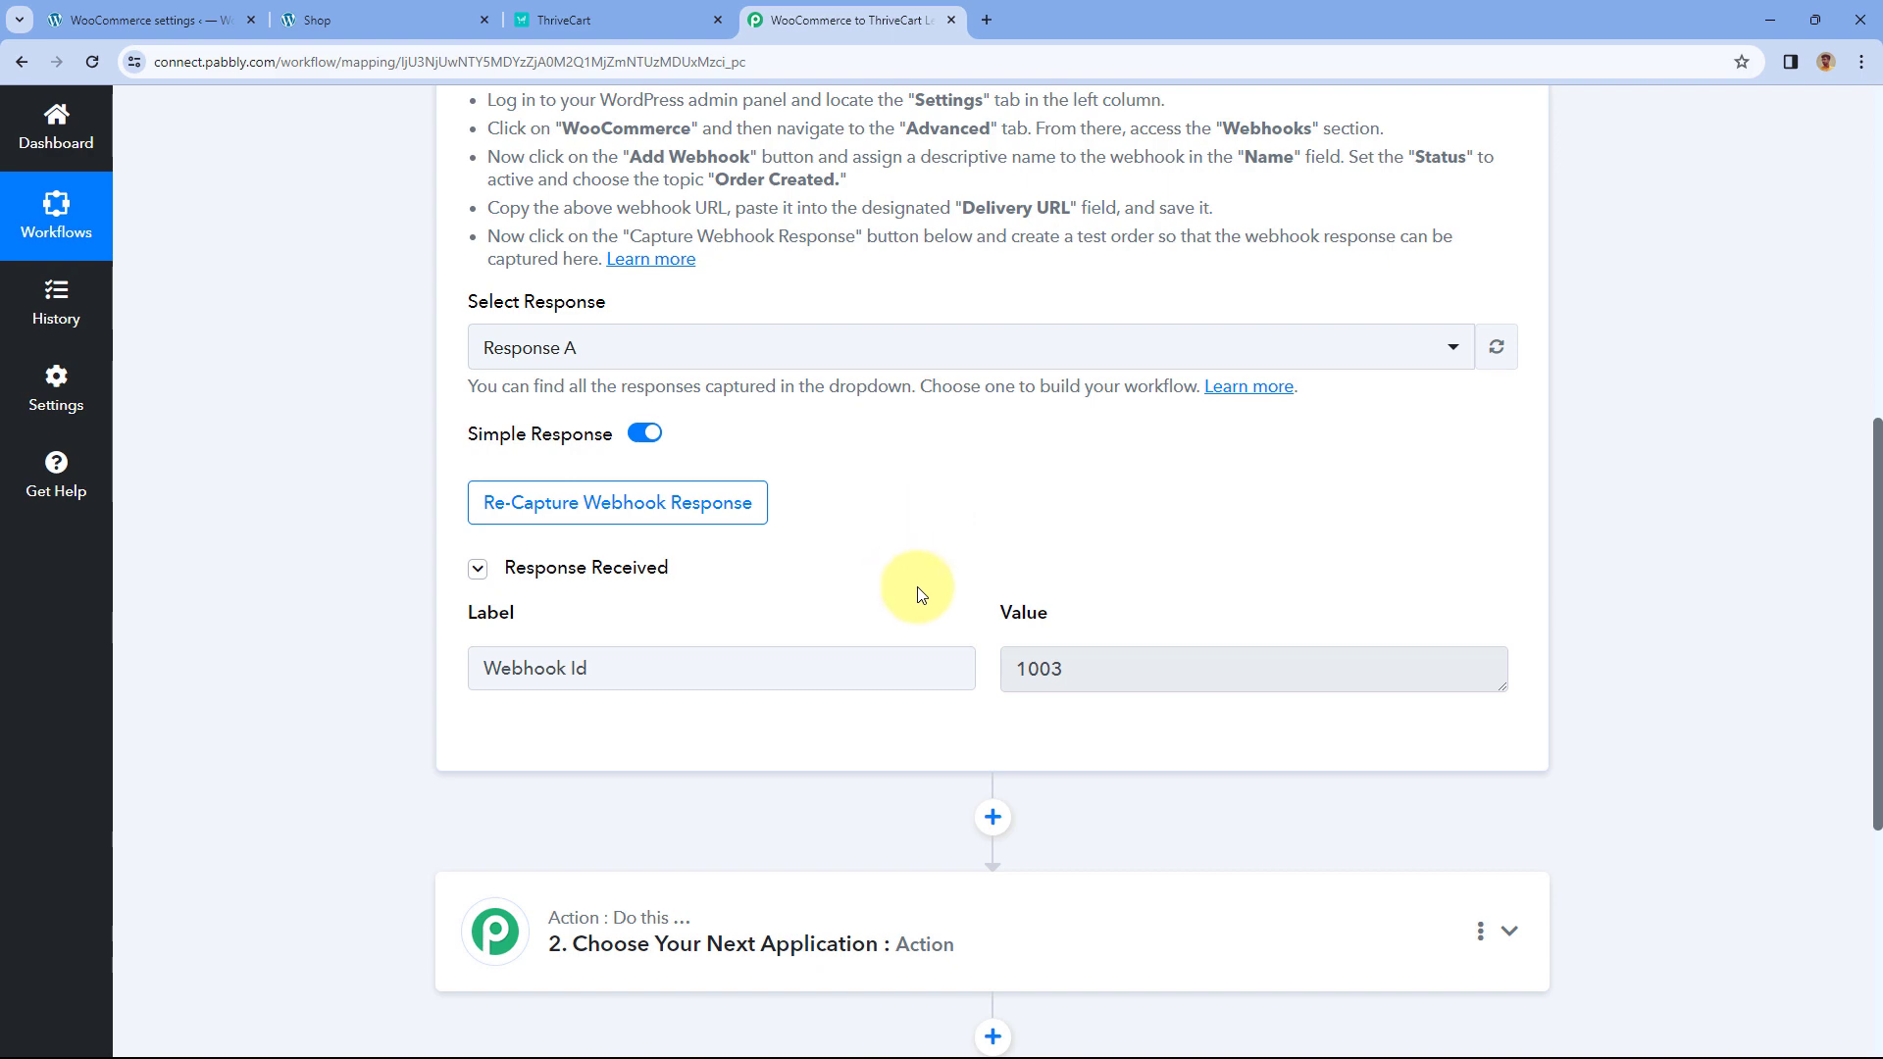
# - Re-capture the webhook response, confirming Yes, and switch to the store's Shop tab
pyautogui.click(563, 517)
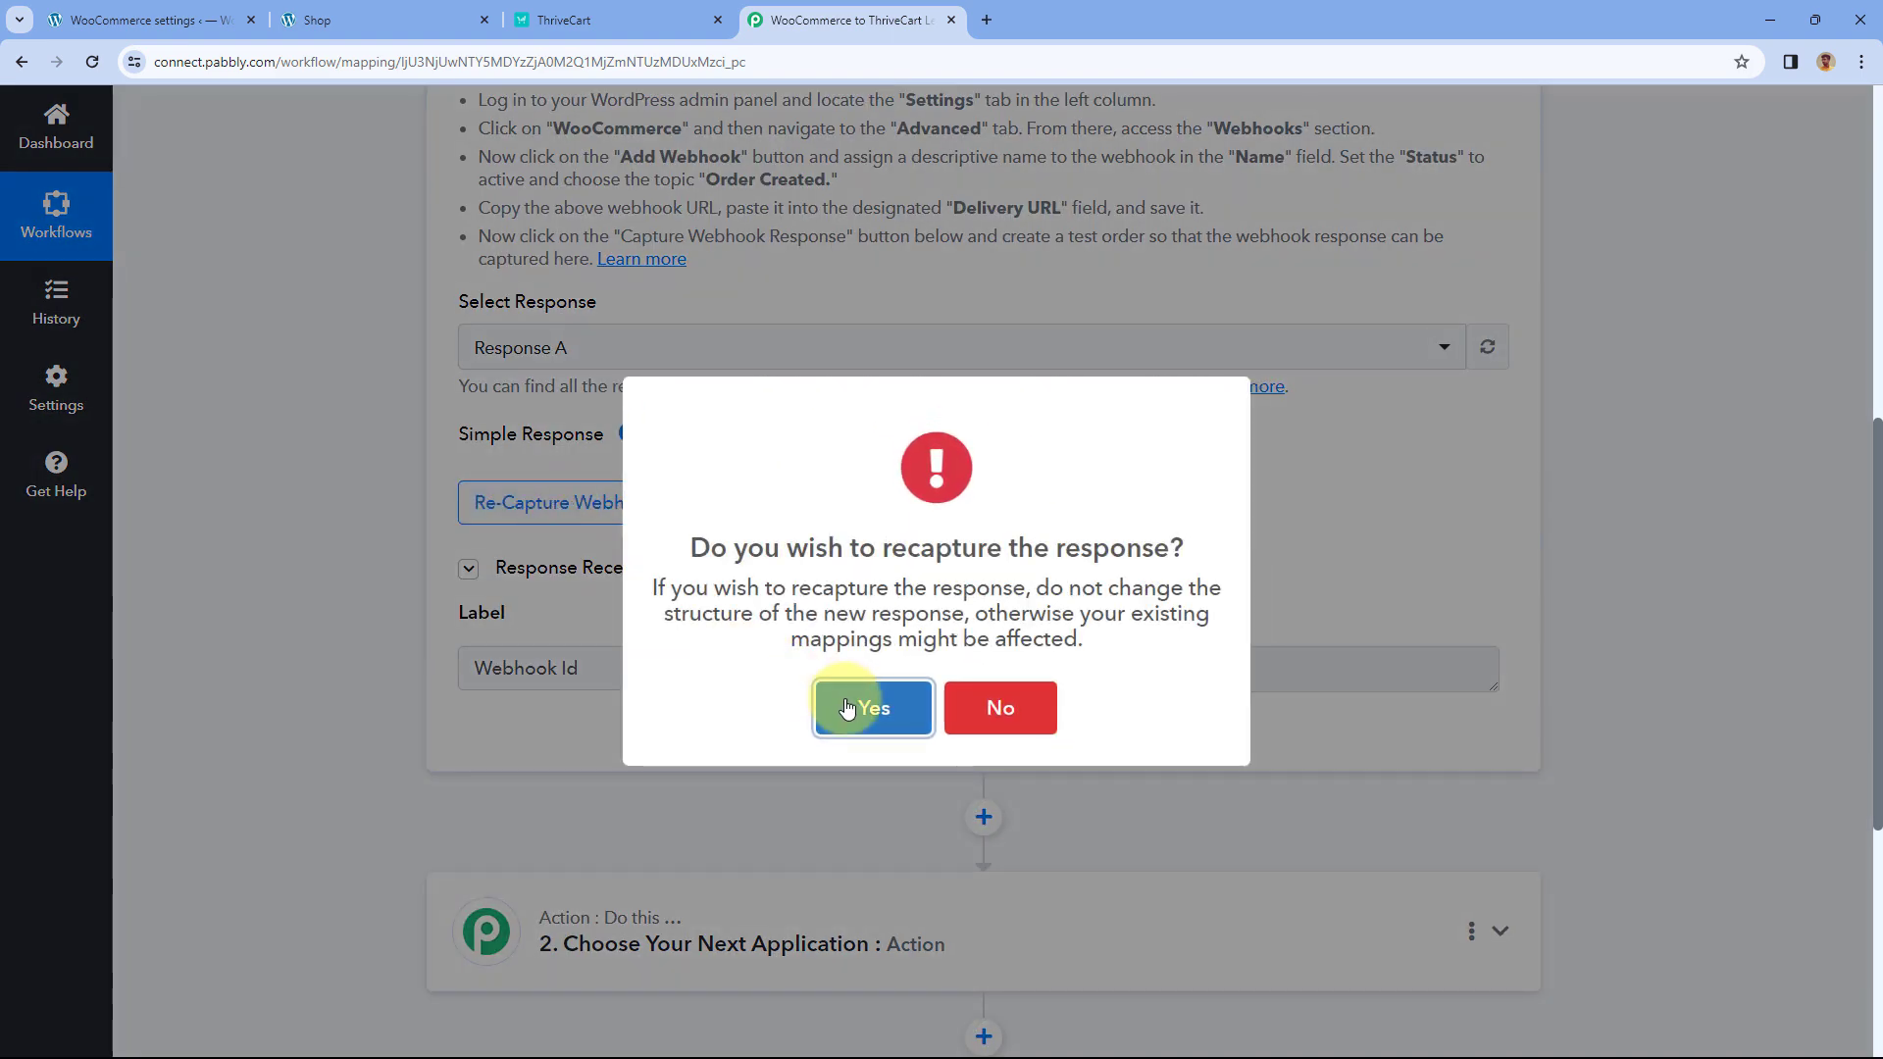
pyautogui.click(855, 706)
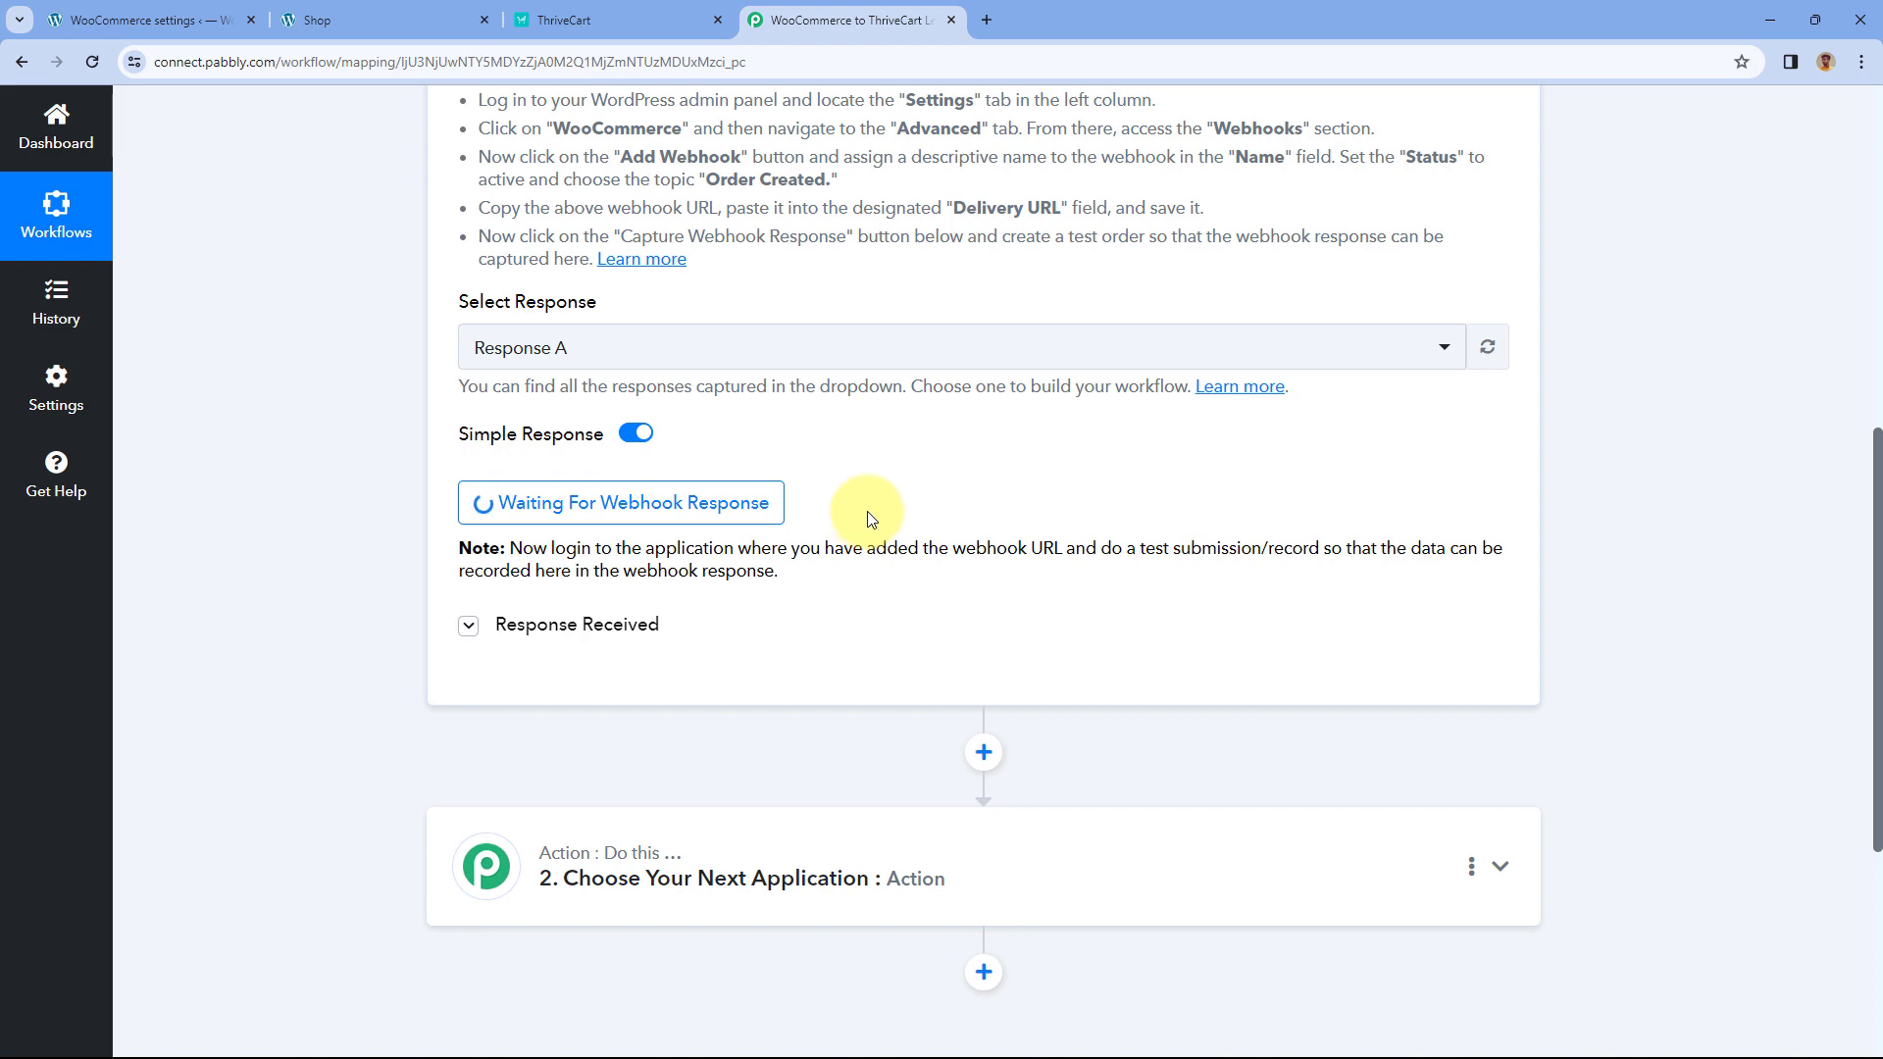
pyautogui.scroll(2, 869, 470)
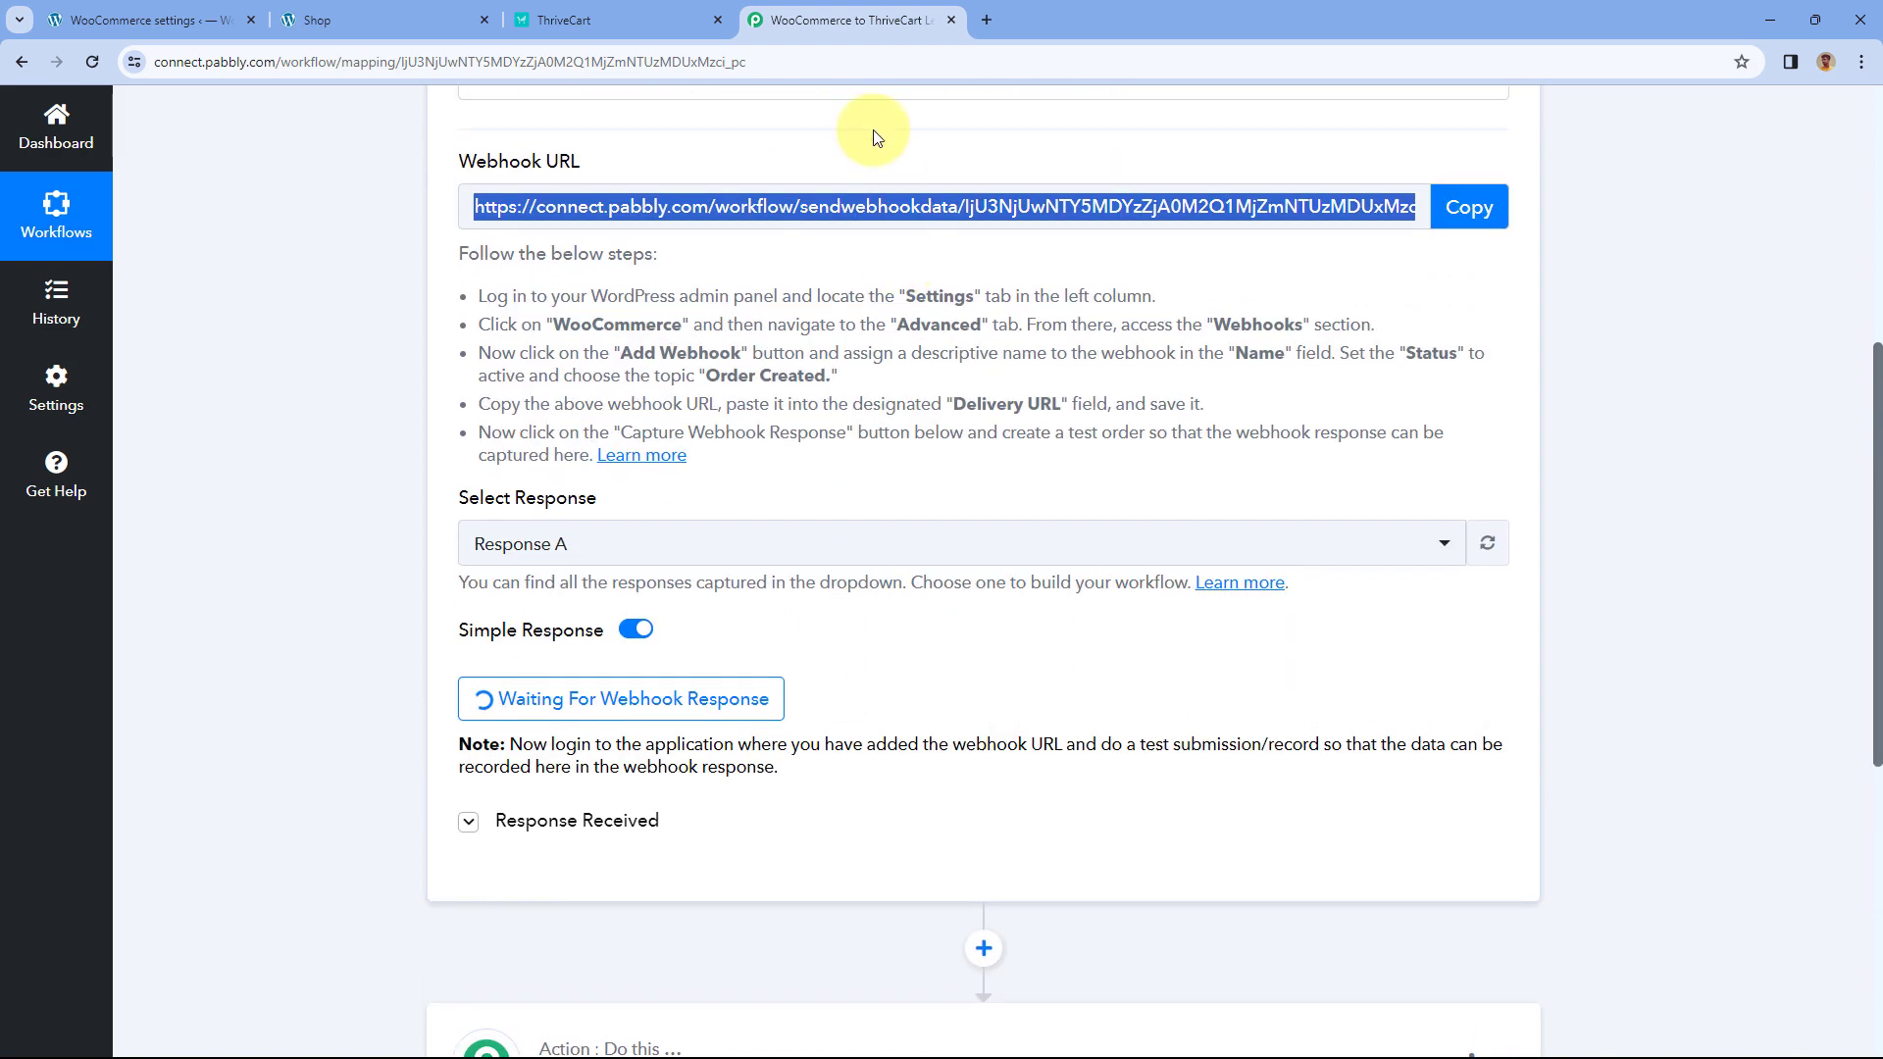
pyautogui.click(392, 20)
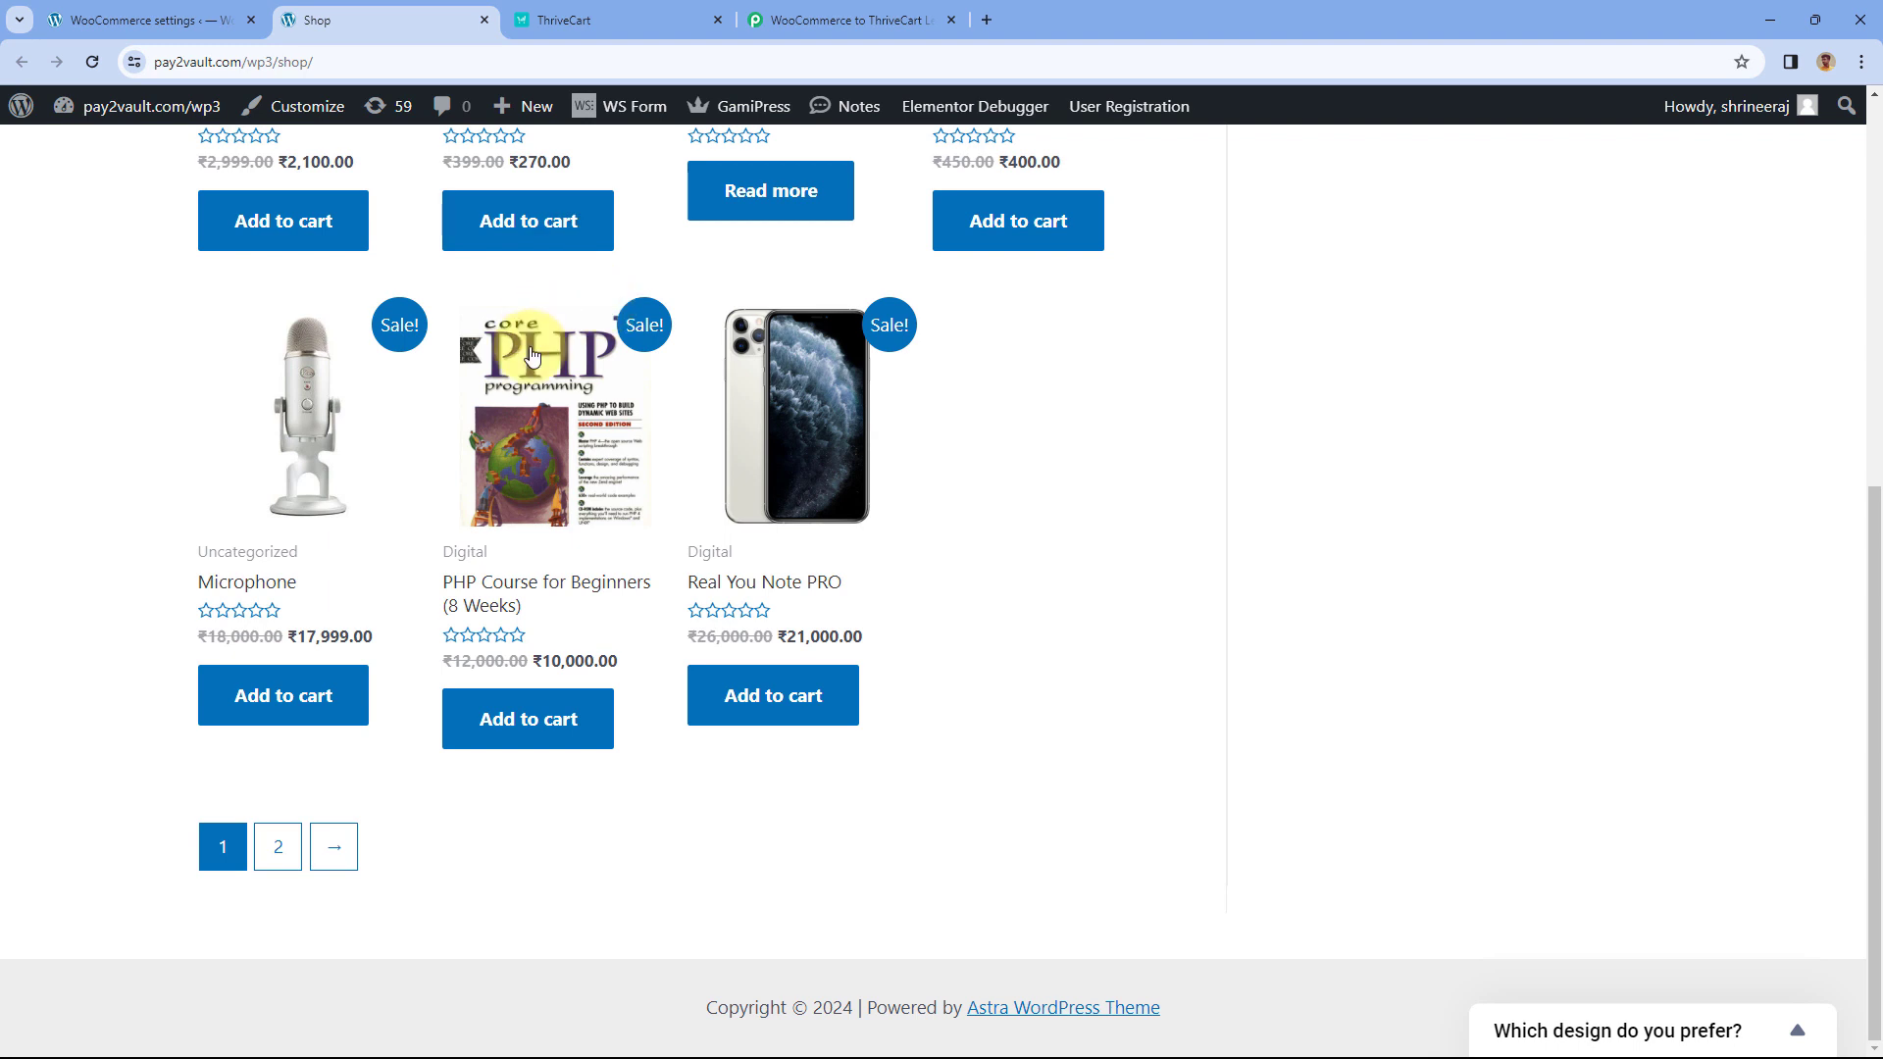
# - Place a ₹10,000.00 cash-on-delivery order for PHP Course for Beginners (8 Weeks), then return to Pabbly
pyautogui.scroll(1, 479, 716)
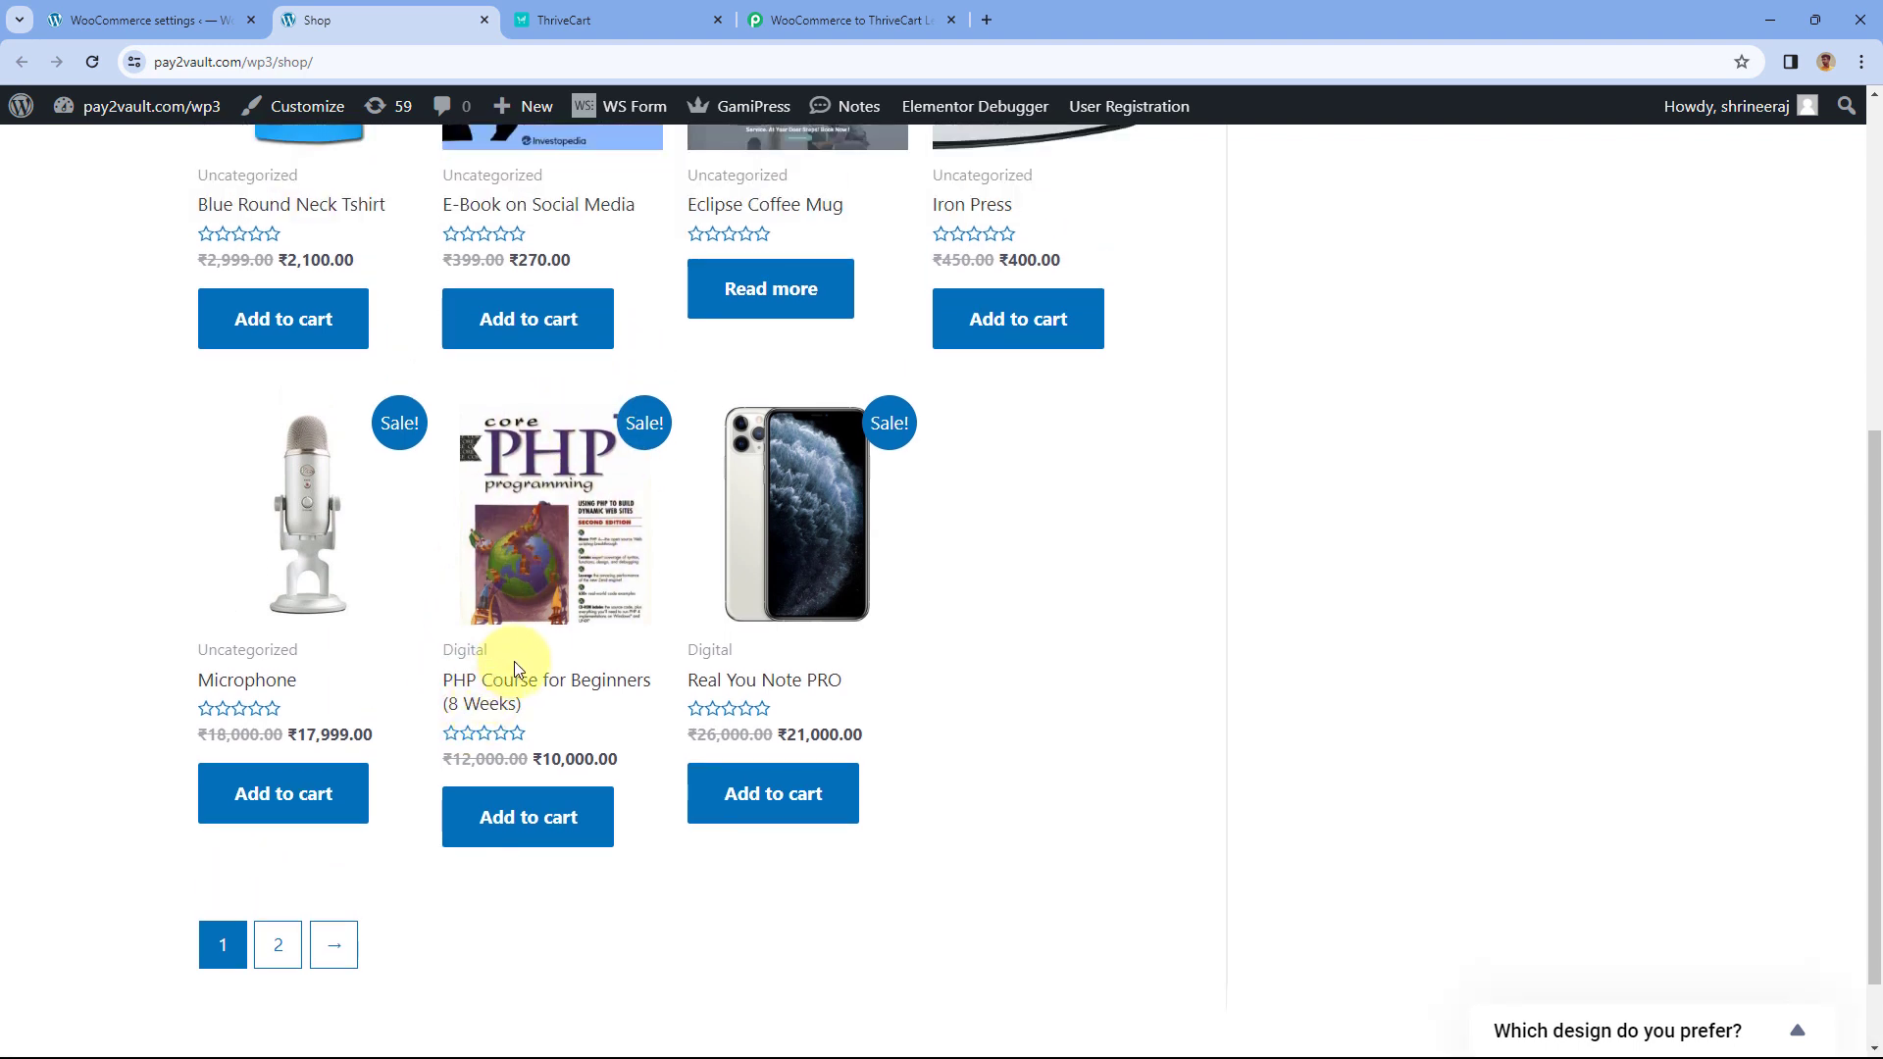
pyautogui.scroll(-1, 500, 677)
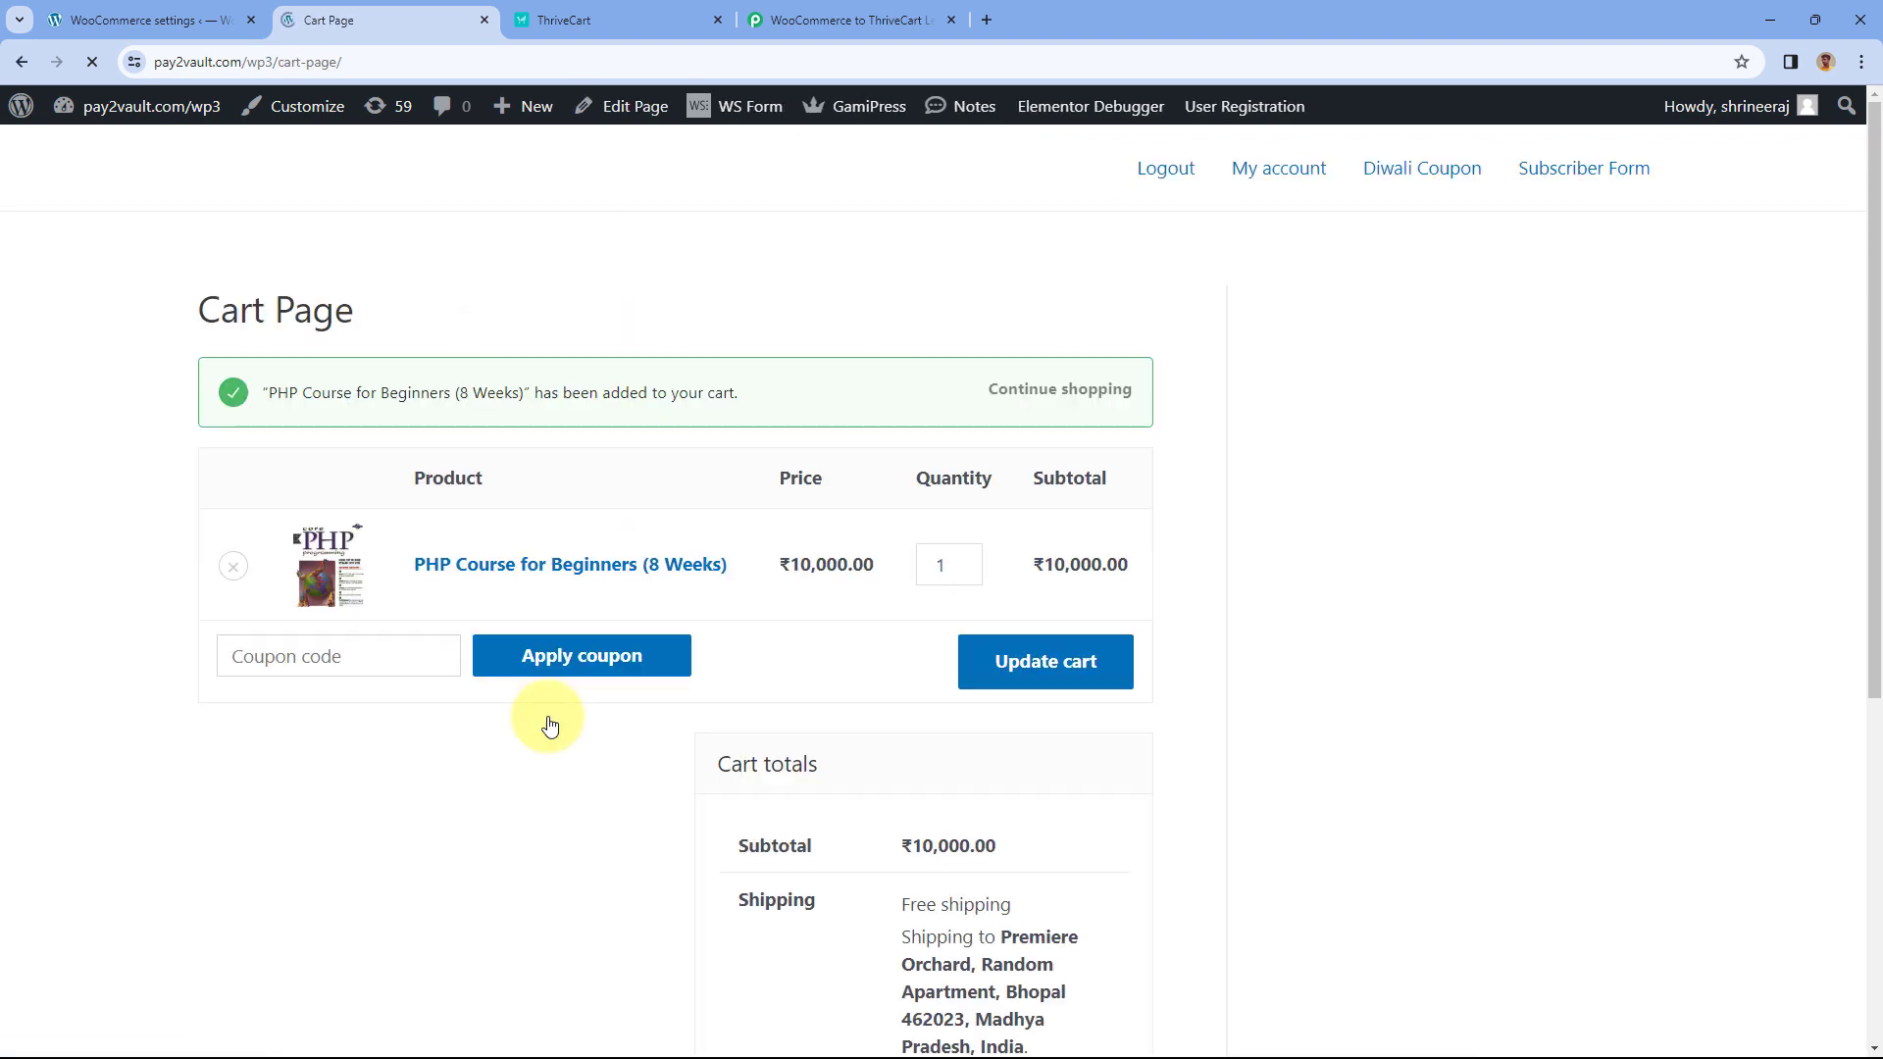
pyautogui.scroll(-5, 873, 631)
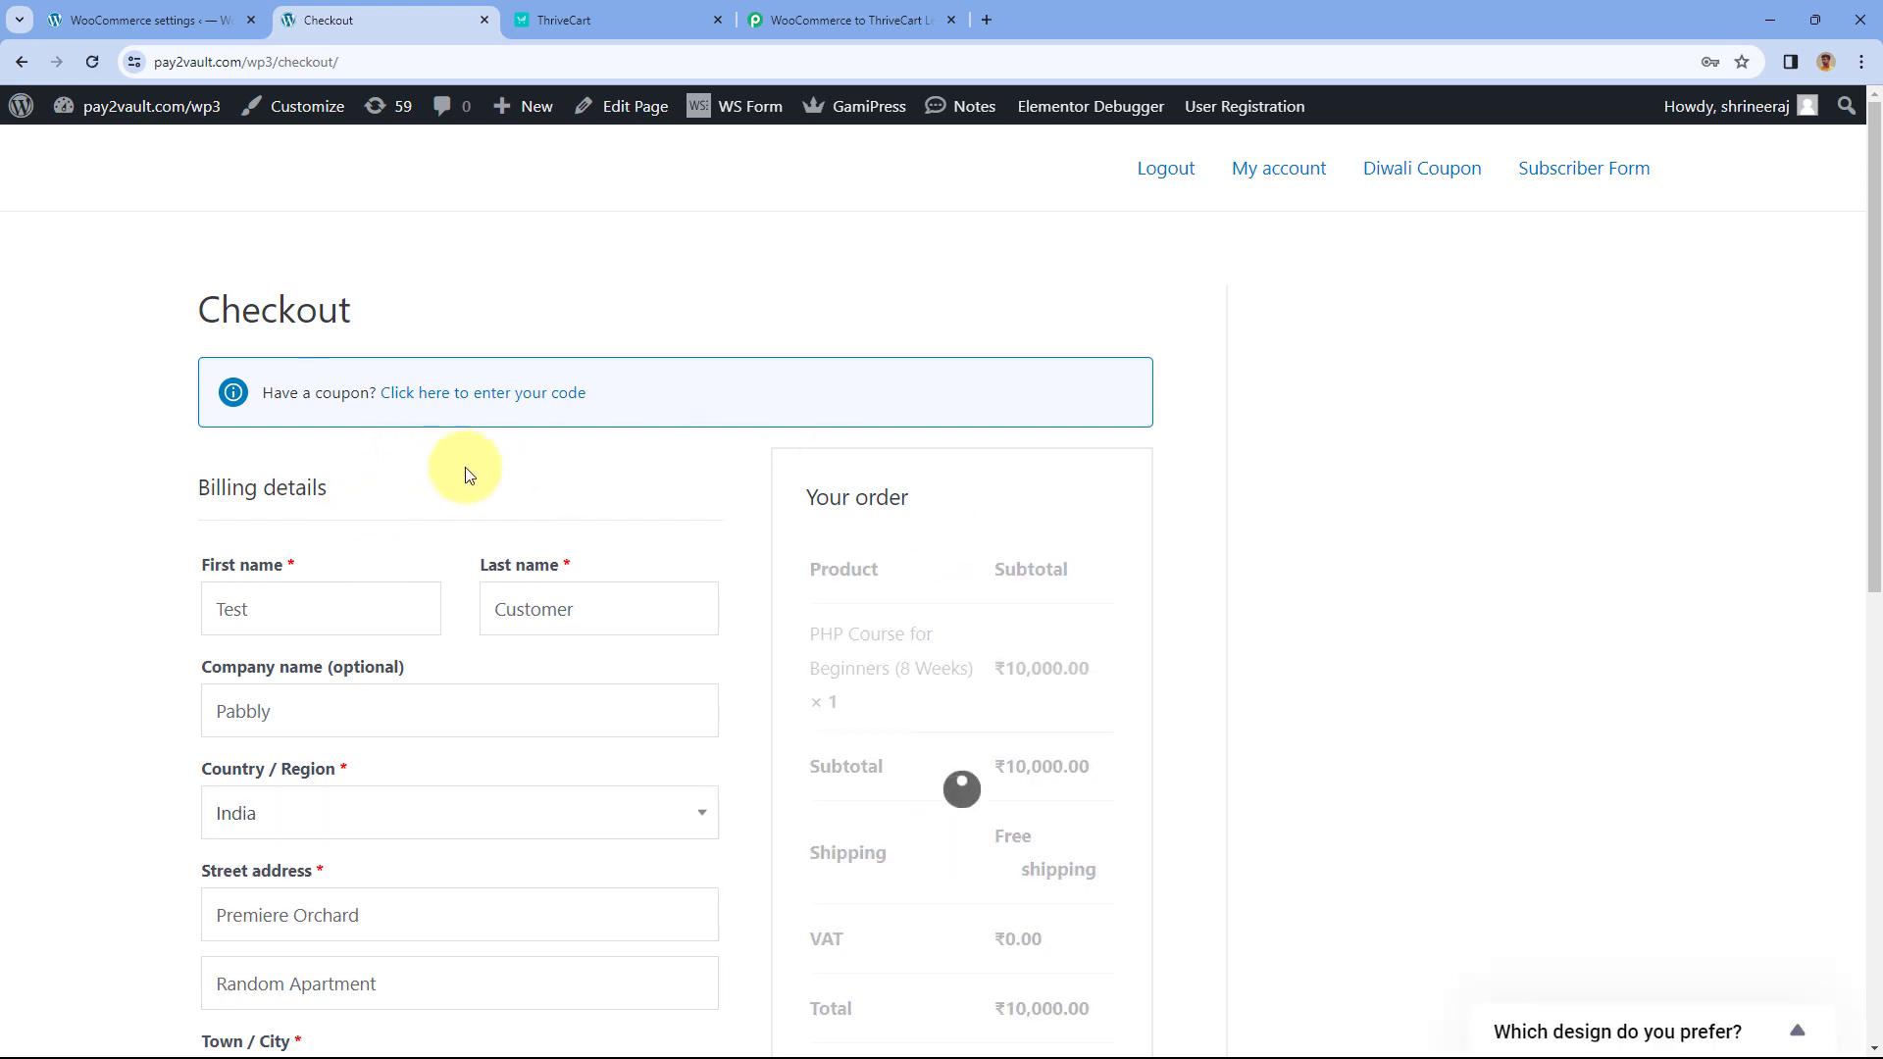
pyautogui.scroll(-2, 592, 471)
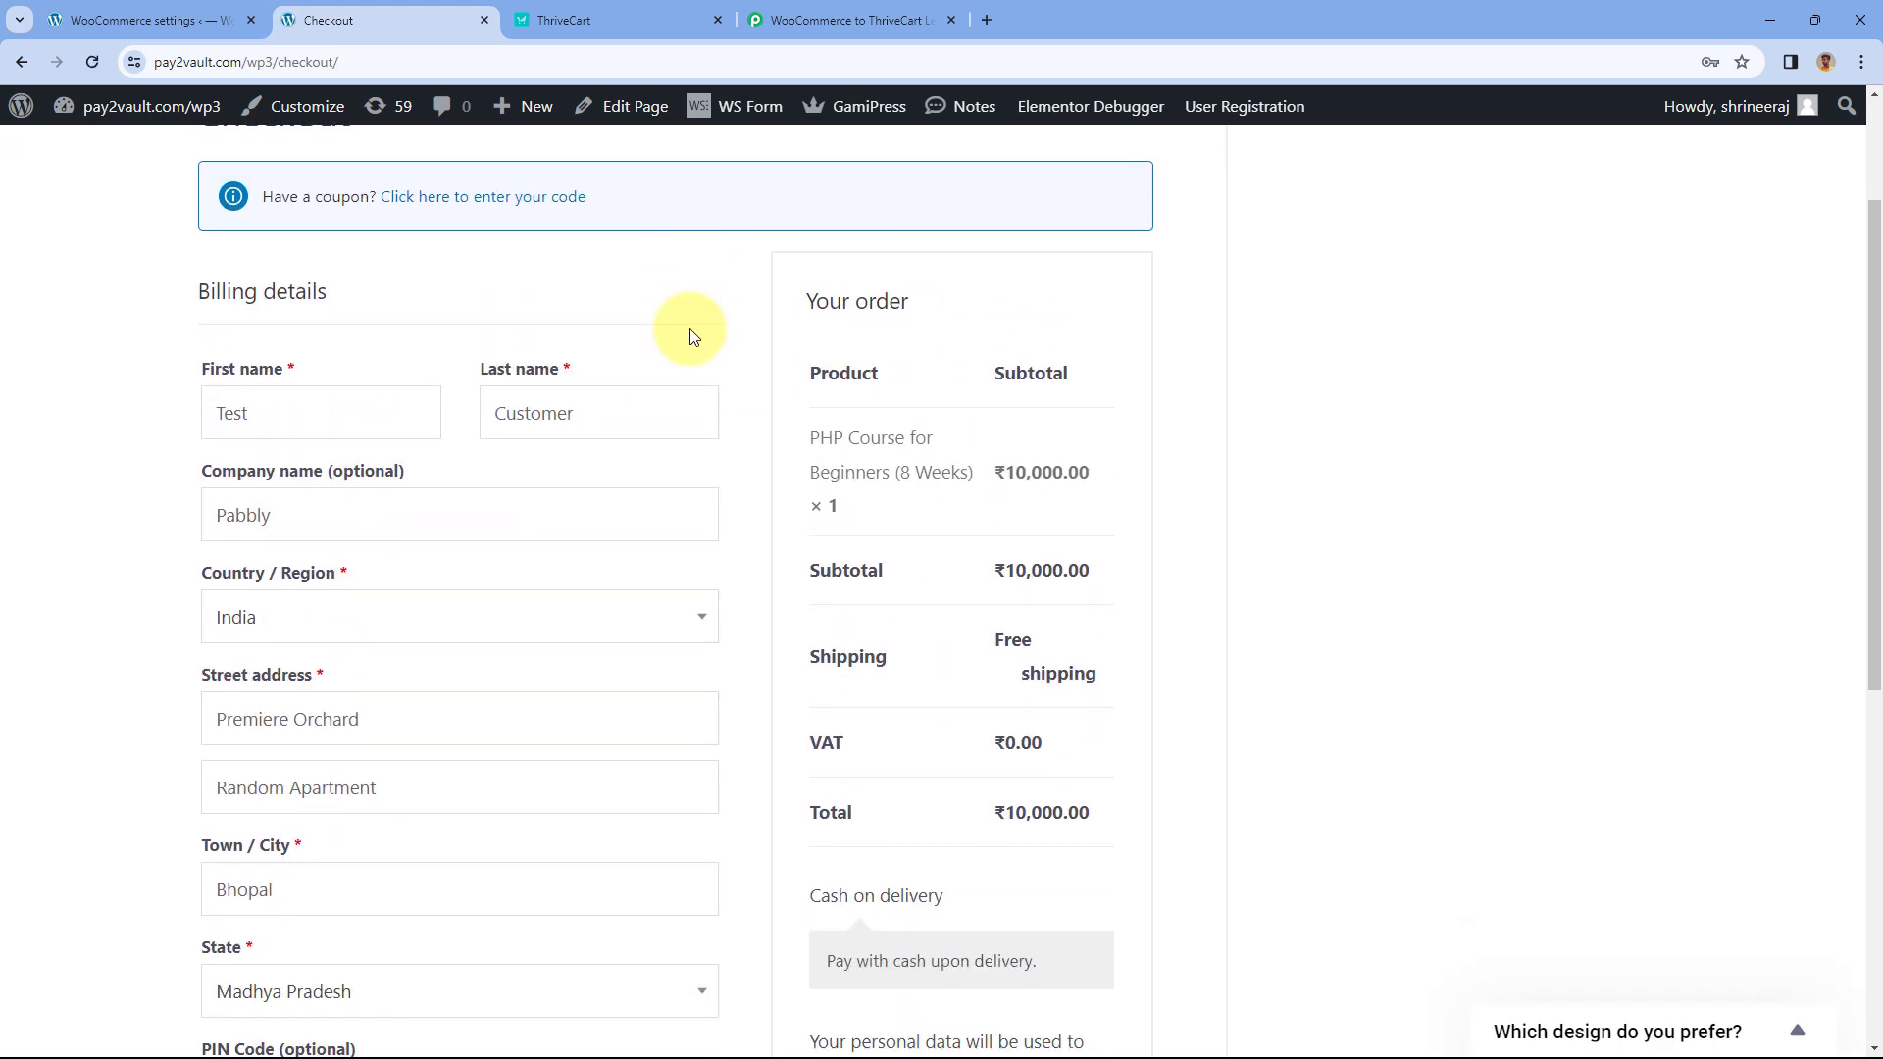
pyautogui.scroll(-1, 690, 337)
pyautogui.moveTo(303, 315); pyautogui.dragTo(218, 315)
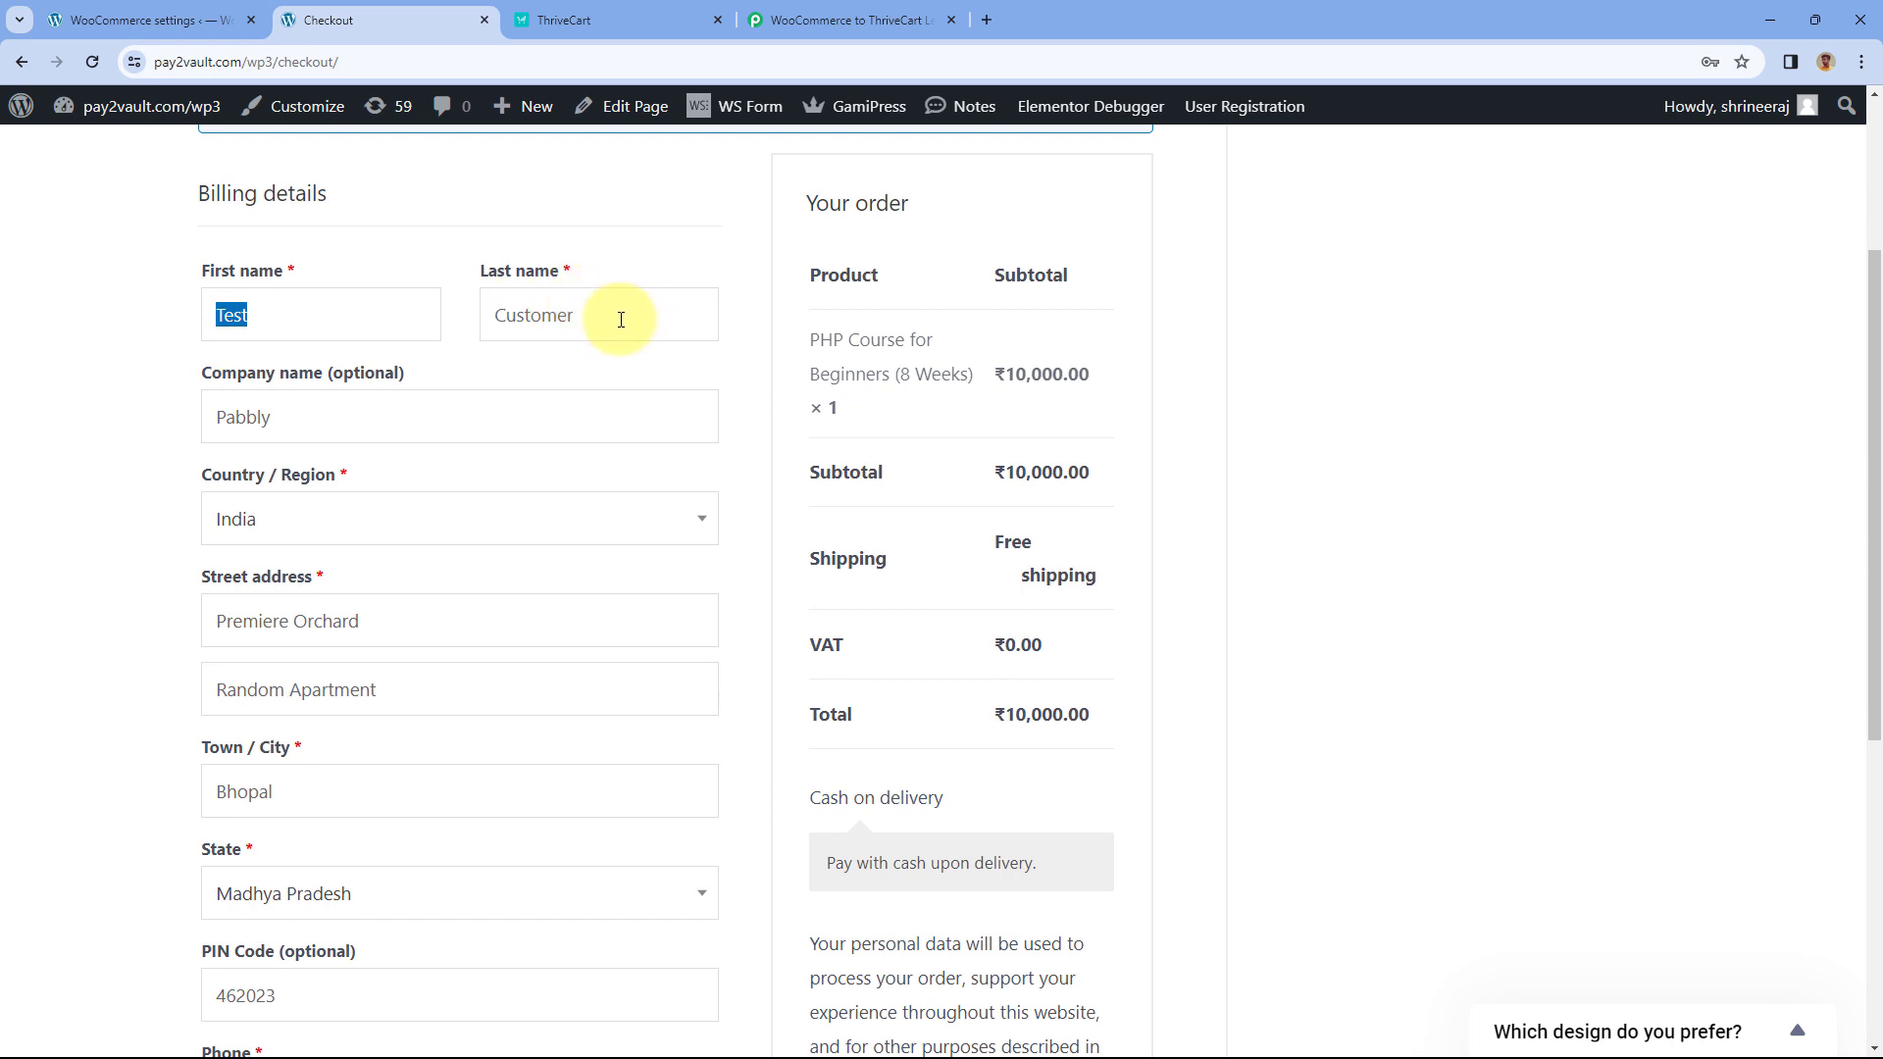
pyautogui.moveTo(621, 320); pyautogui.dragTo(491, 316)
pyautogui.moveTo(294, 417); pyautogui.dragTo(184, 431)
pyautogui.scroll(-2, 178, 432)
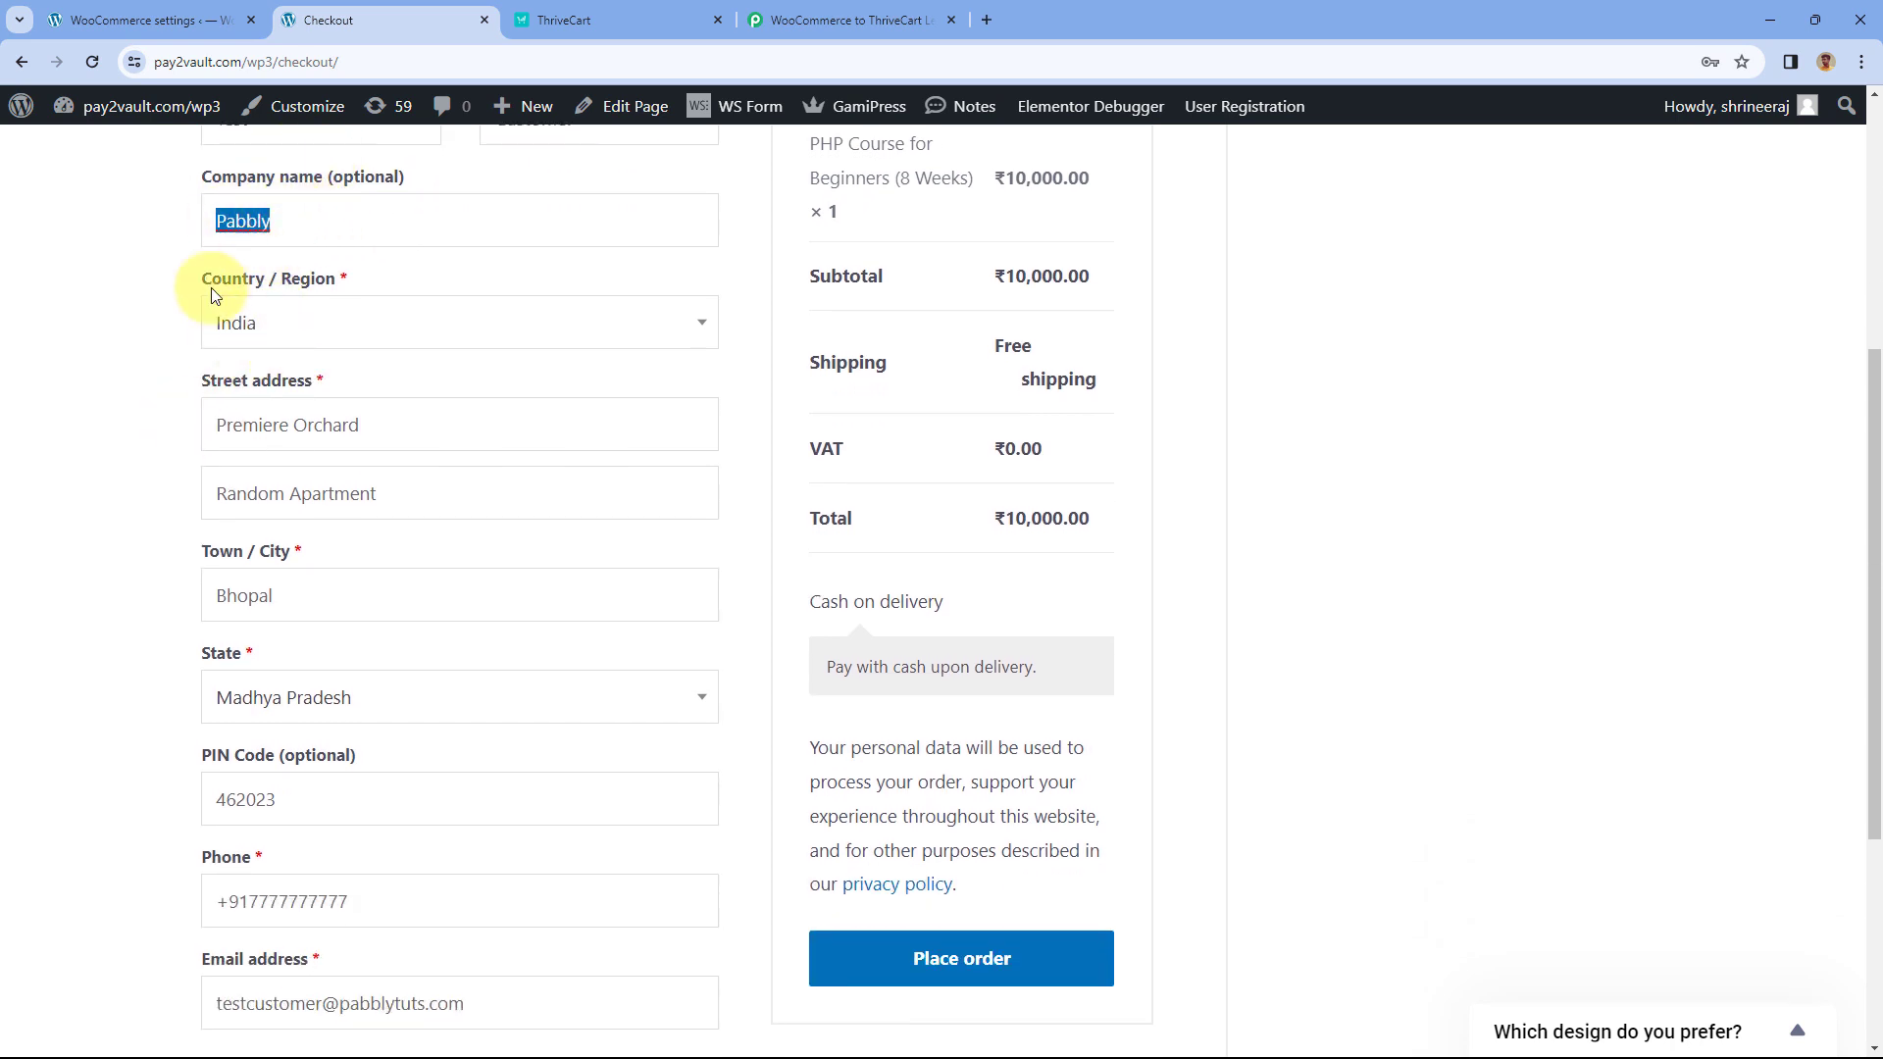
pyautogui.scroll(-1, 209, 530)
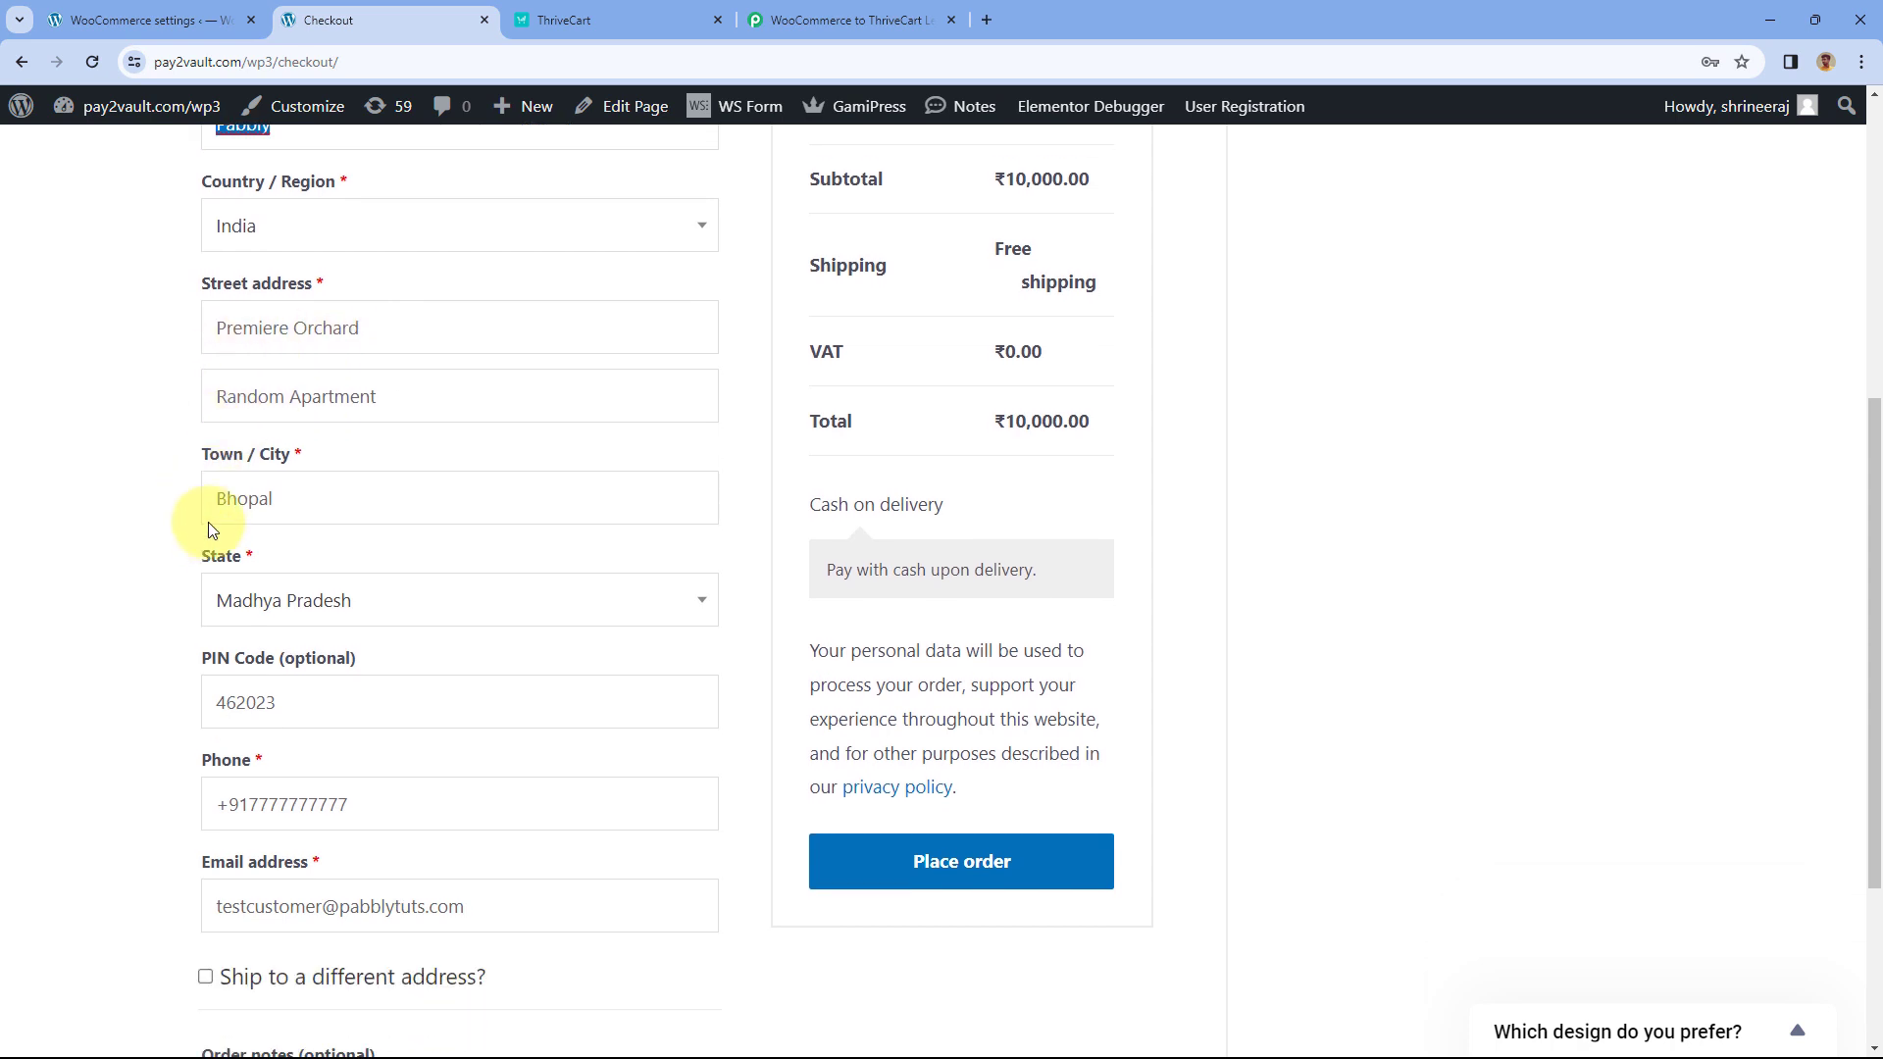
pyautogui.scroll(-1, 244, 724)
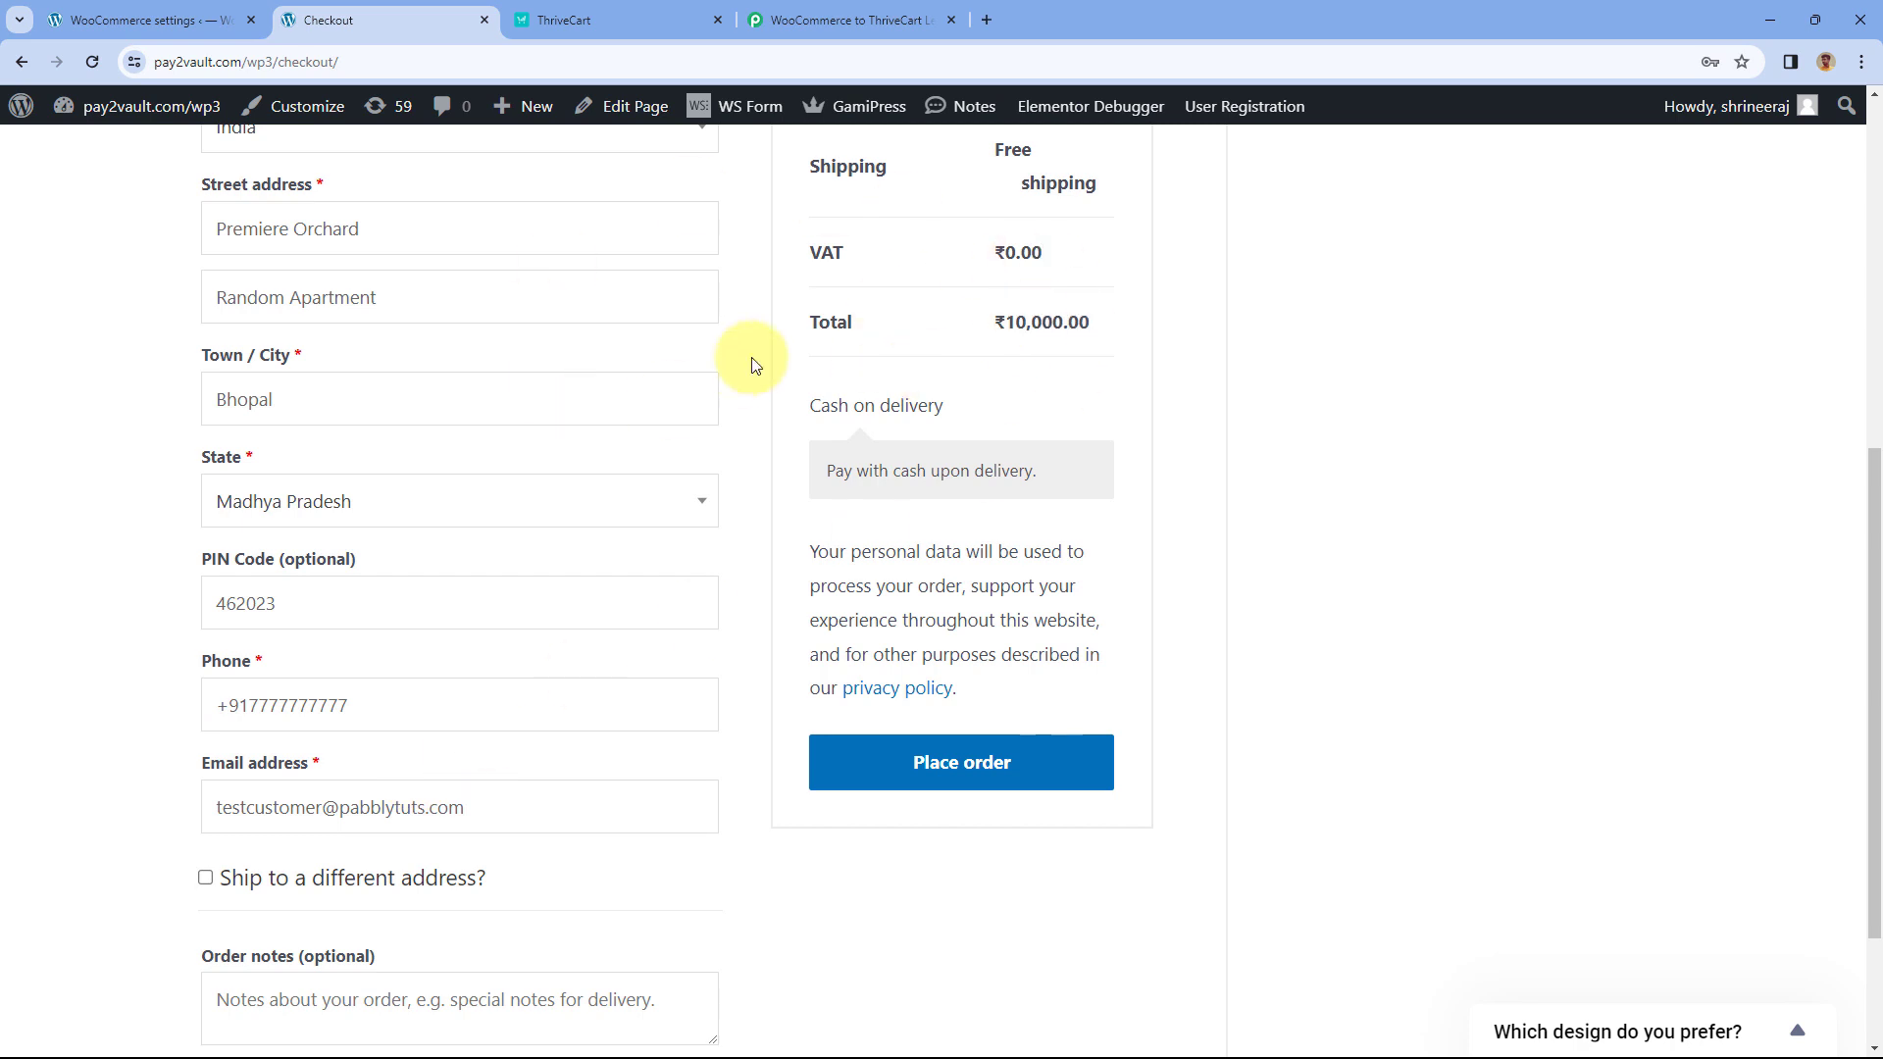
pyautogui.click(1039, 773)
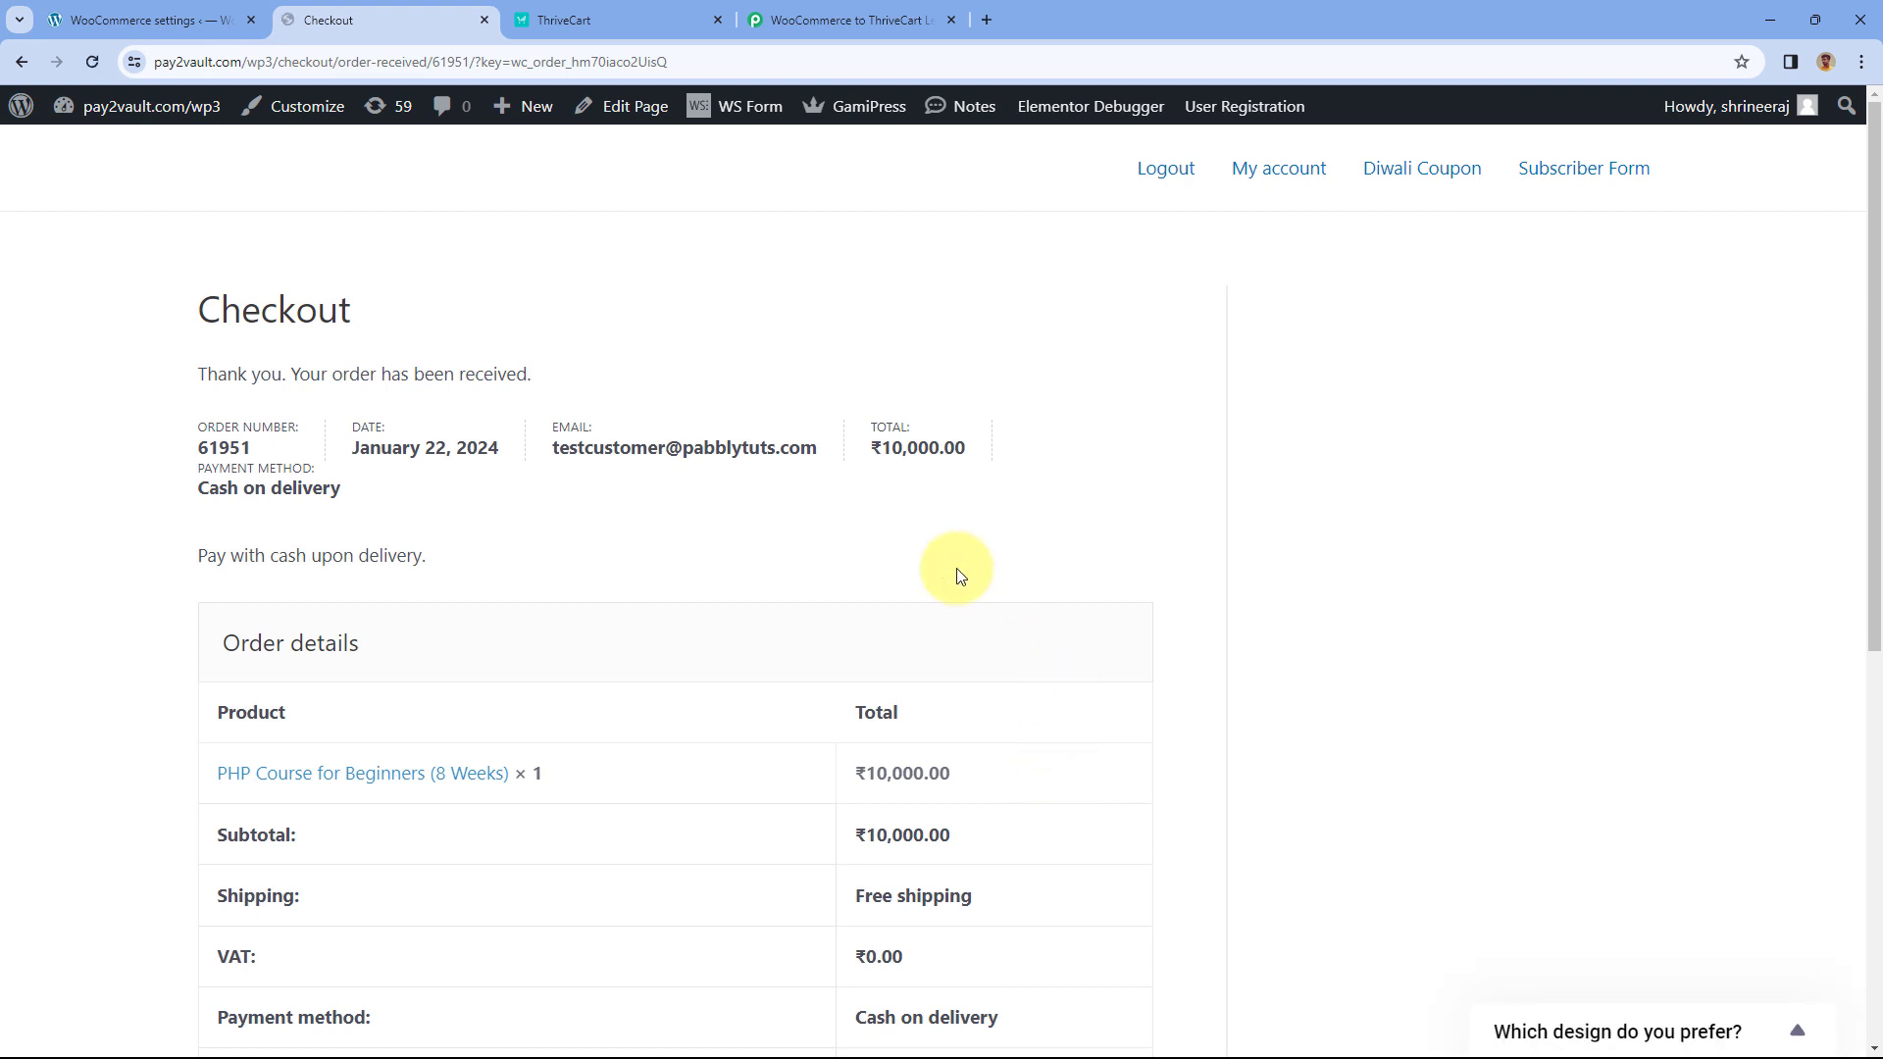
pyautogui.scroll(-3, 969, 525)
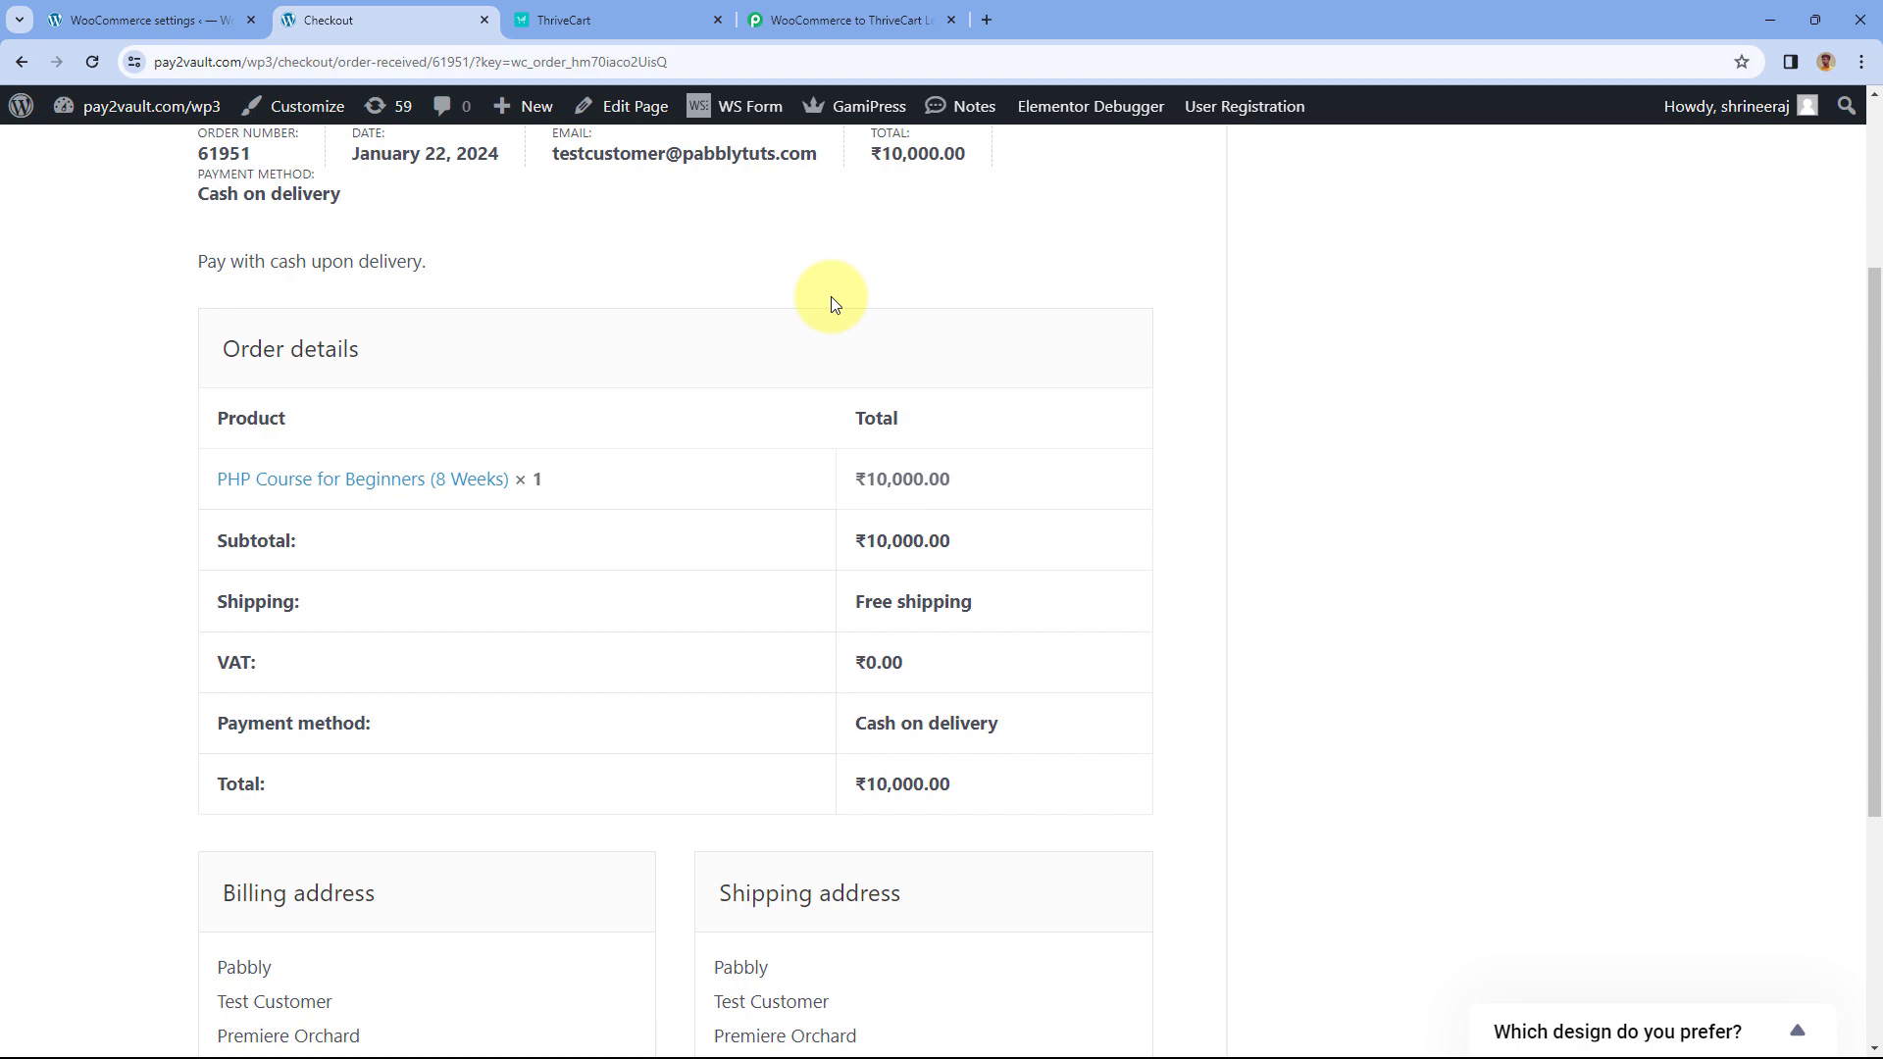
pyautogui.click(836, 23)
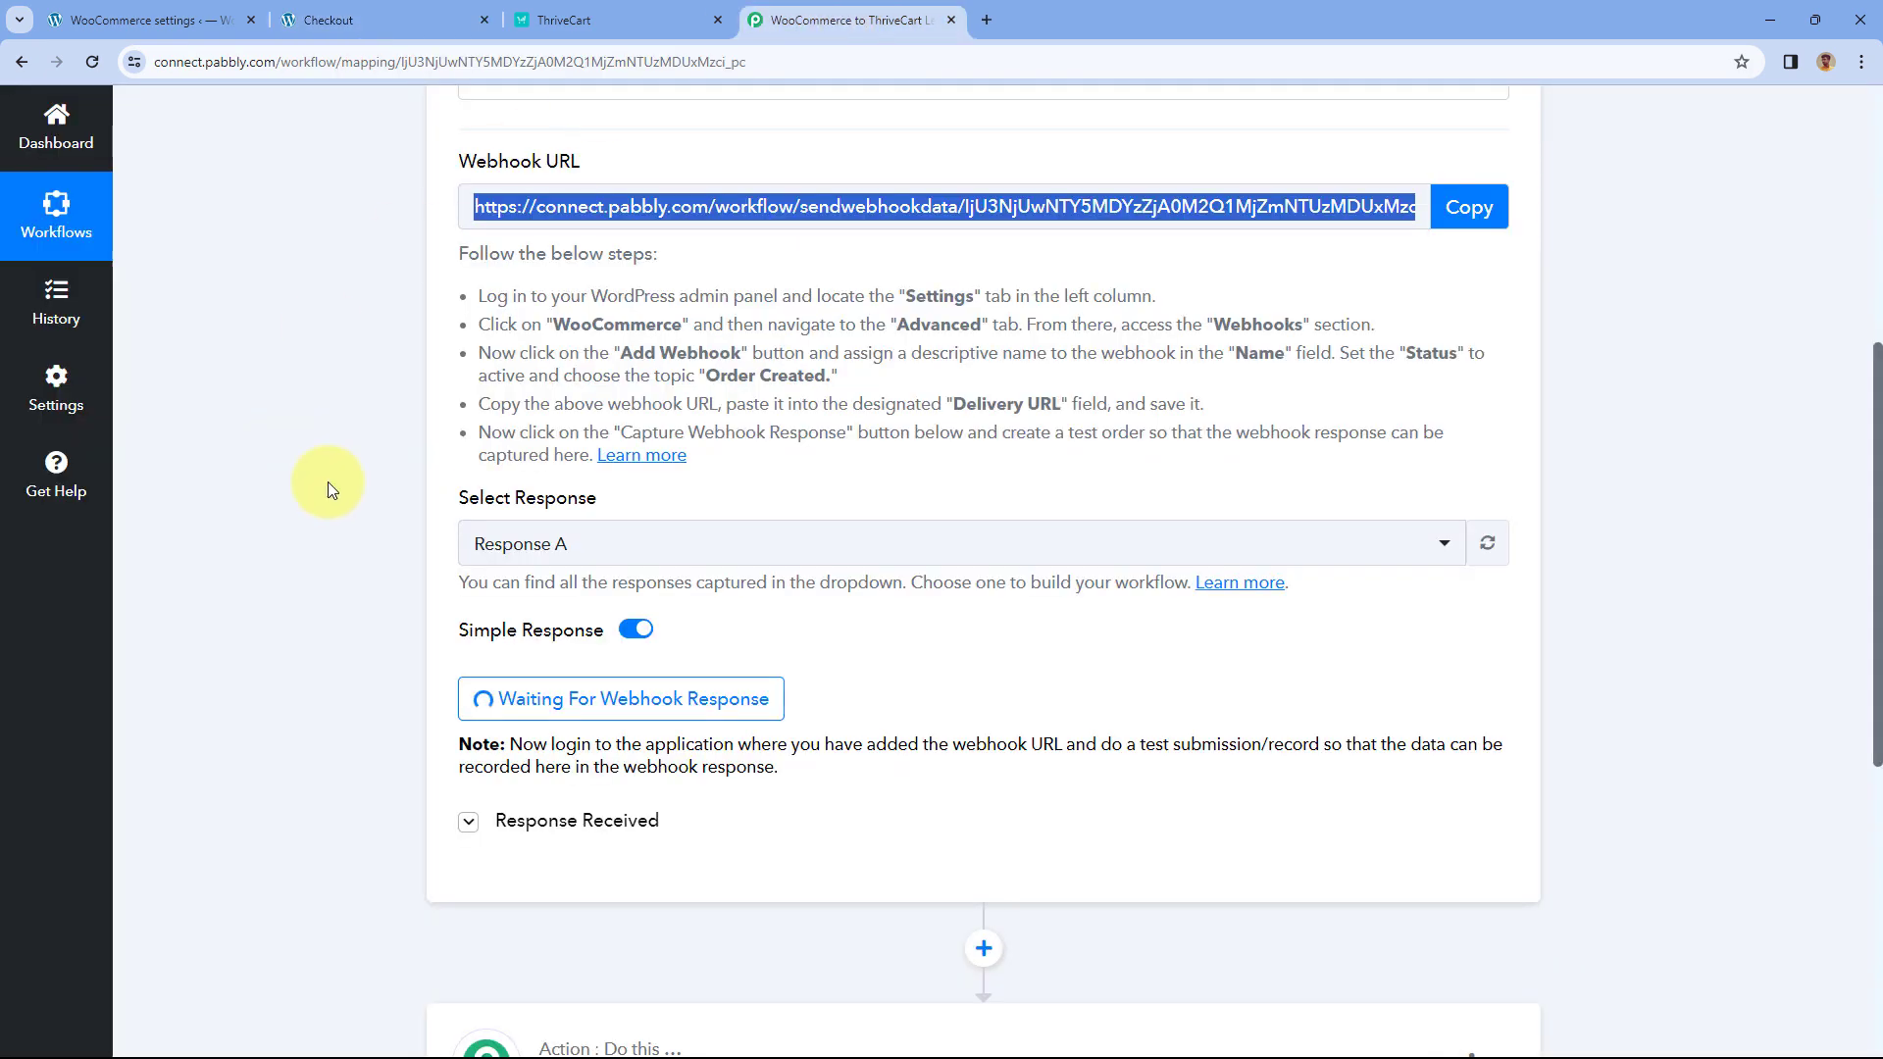
# - Check the captured order total 10000.00 against the confirmation page's ₹10,000.00 price and total
pyautogui.scroll(-2, 387, 490)
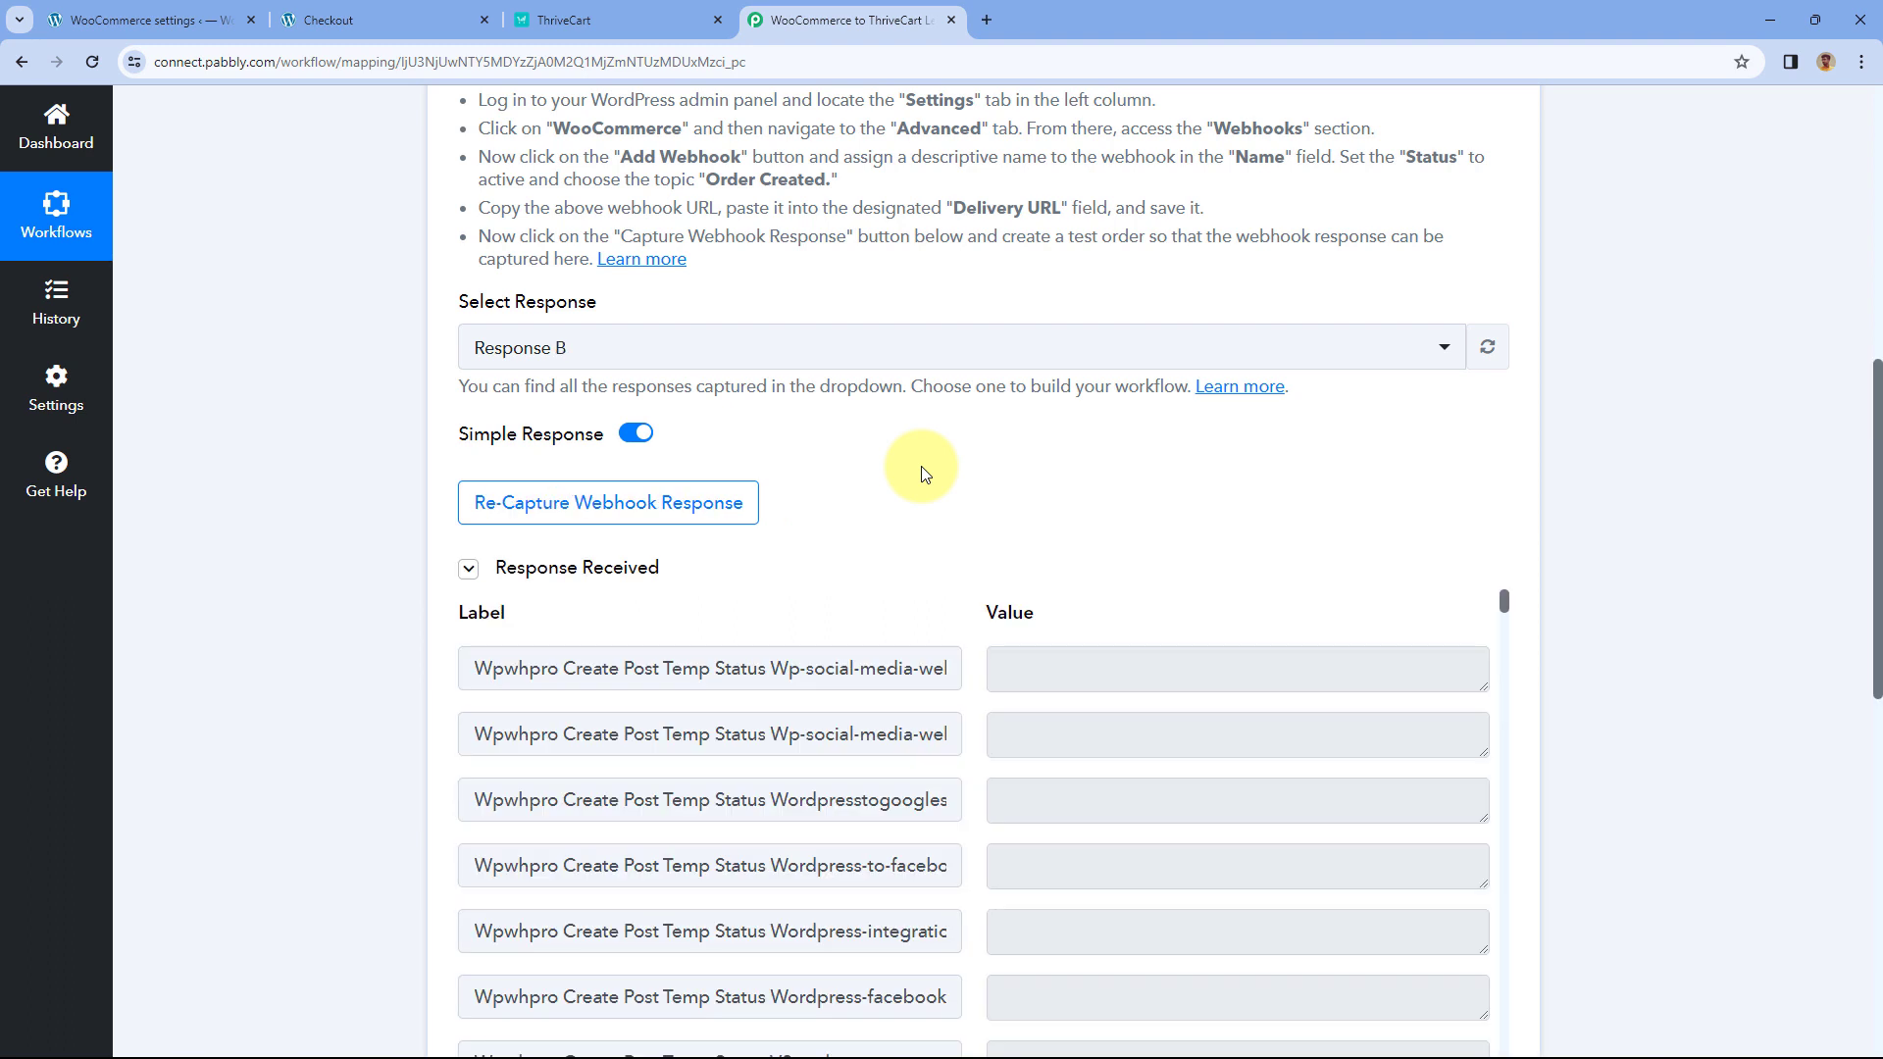
pyautogui.scroll(-3, 922, 475)
pyautogui.rightClick(979, 370)
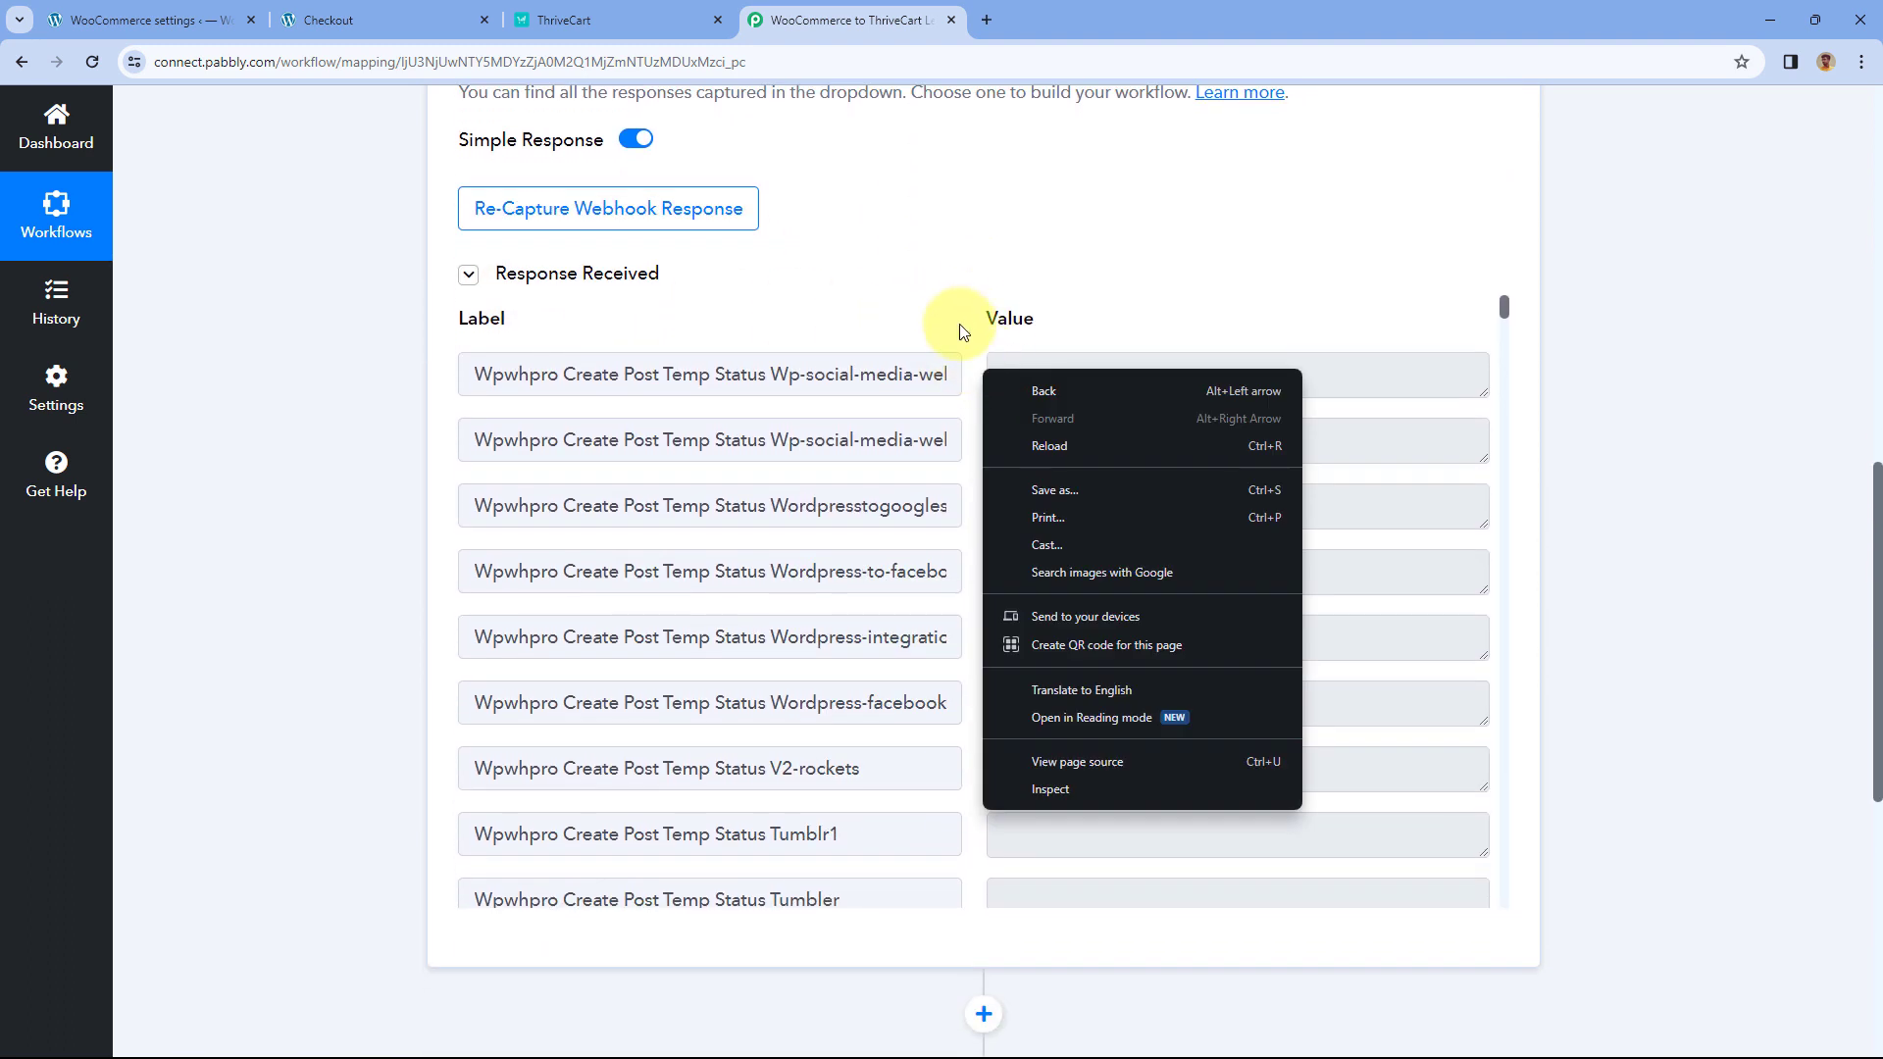
pyautogui.click(960, 332)
pyautogui.scroll(-7, 959, 397)
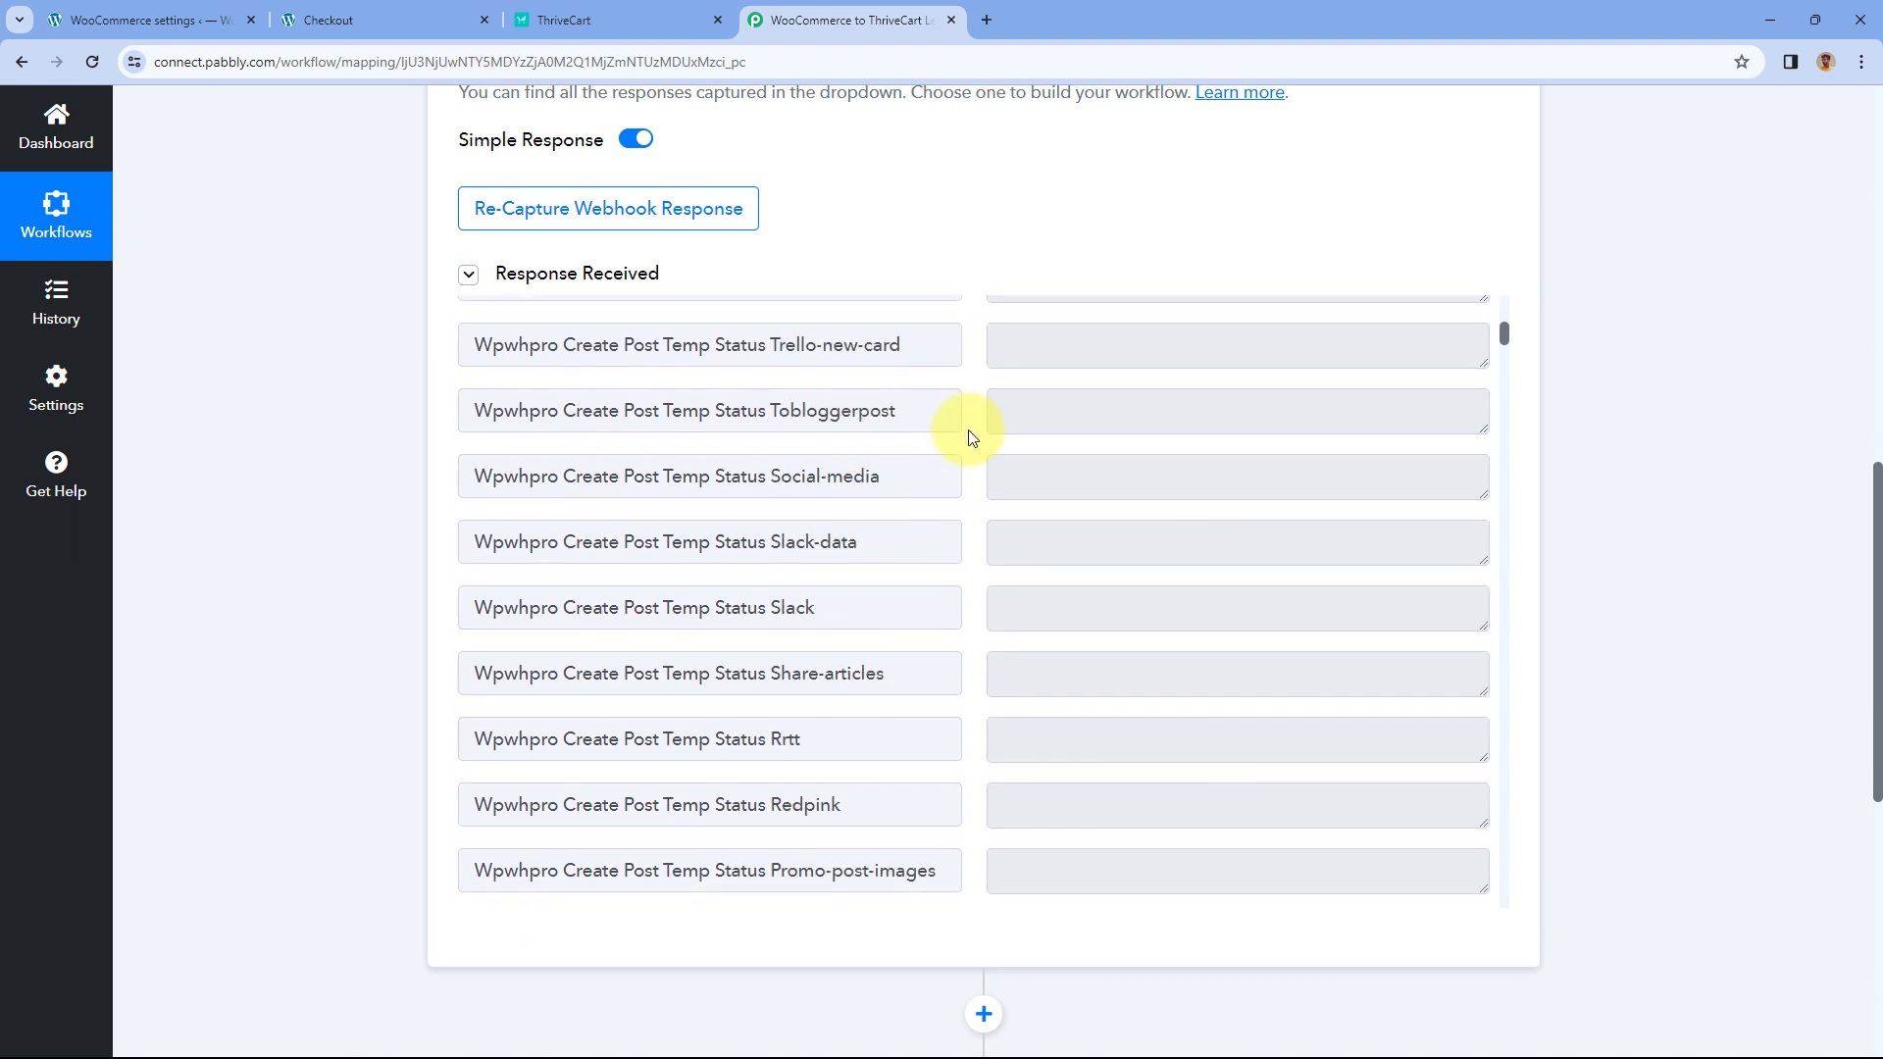
pyautogui.scroll(-12, 969, 440)
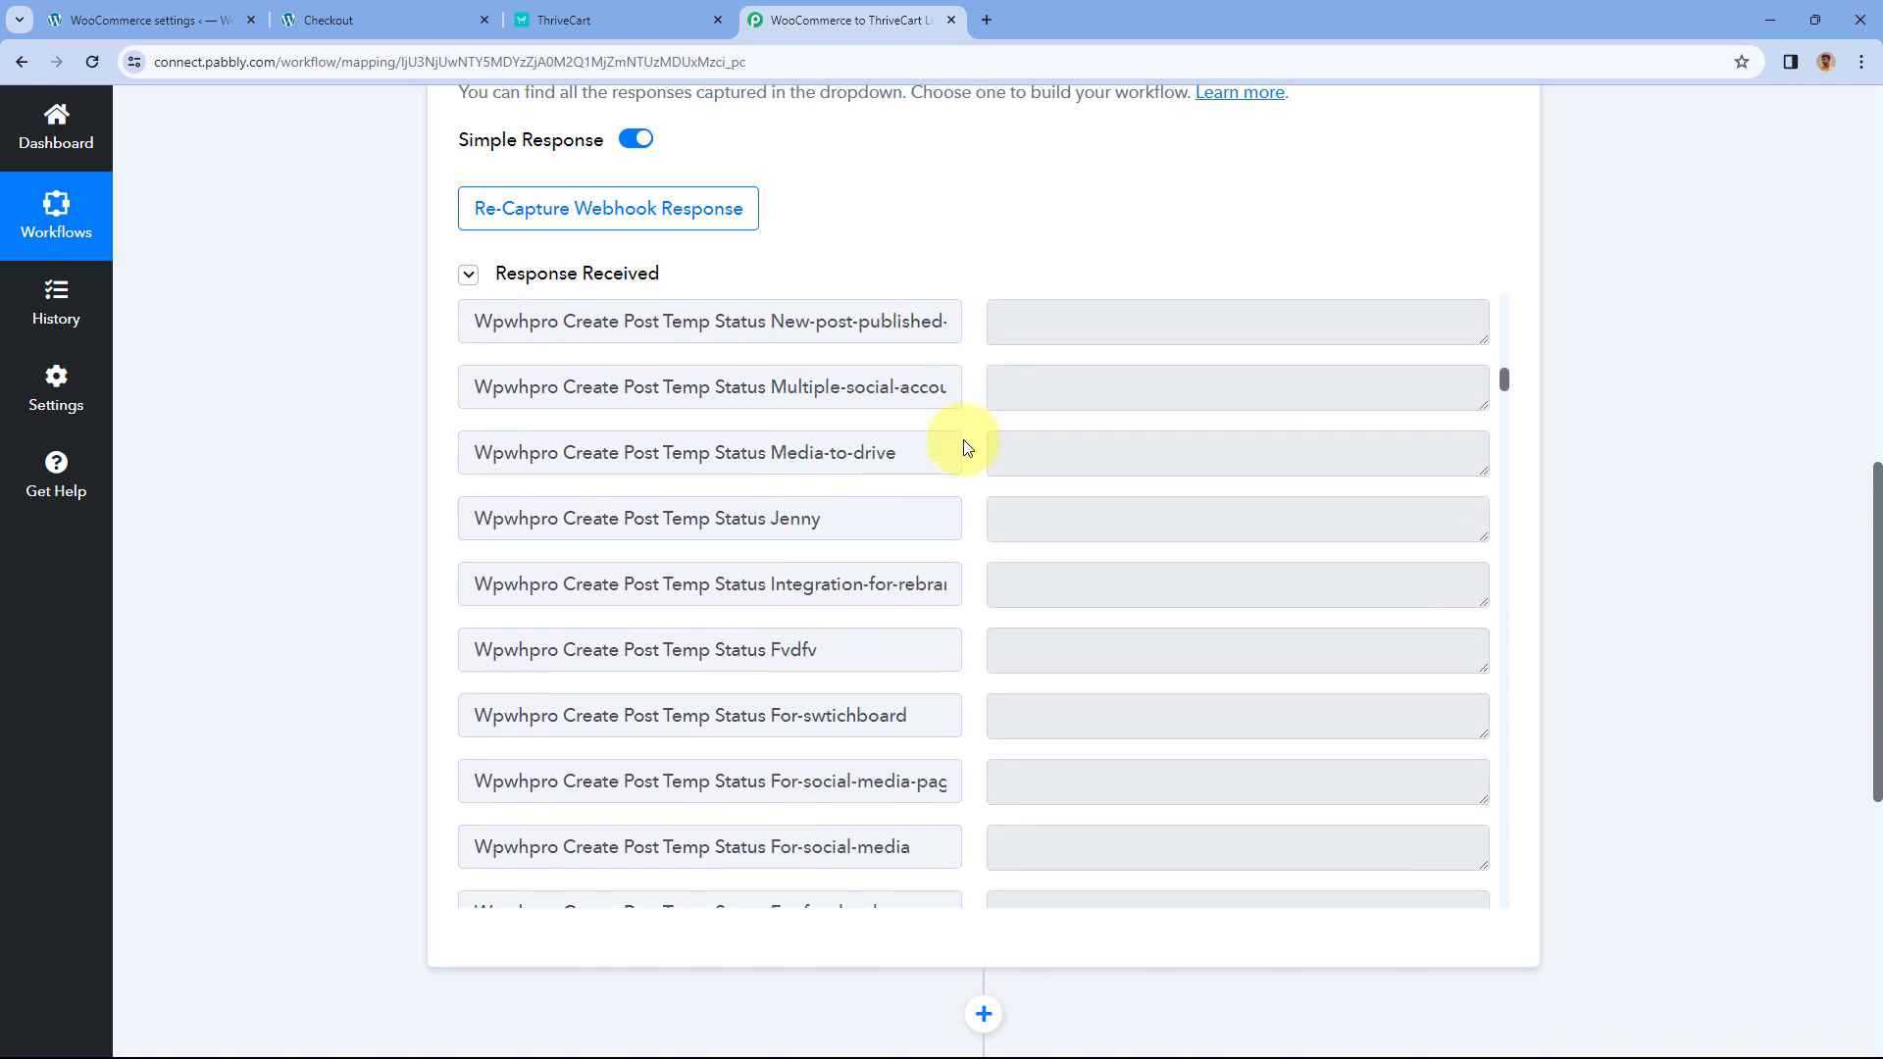
pyautogui.scroll(-13, 963, 439)
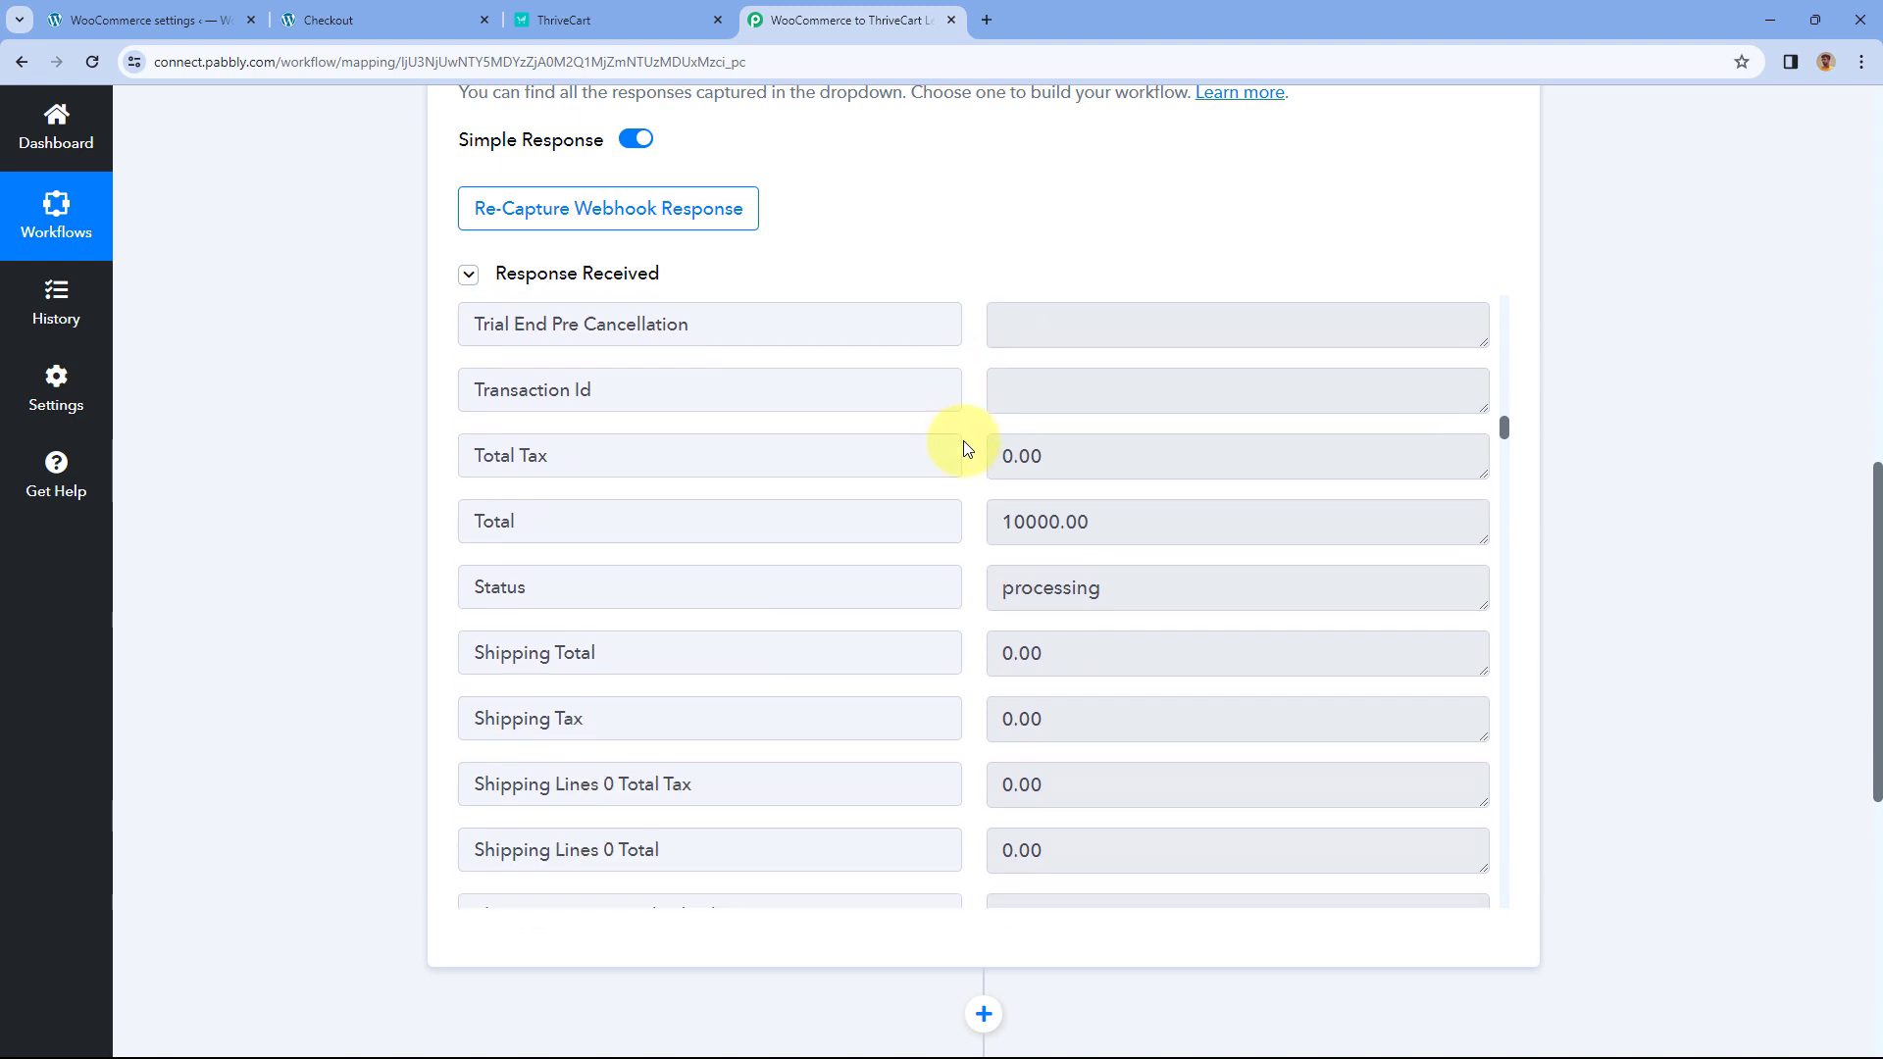
pyautogui.moveTo(1135, 513); pyautogui.dragTo(958, 521)
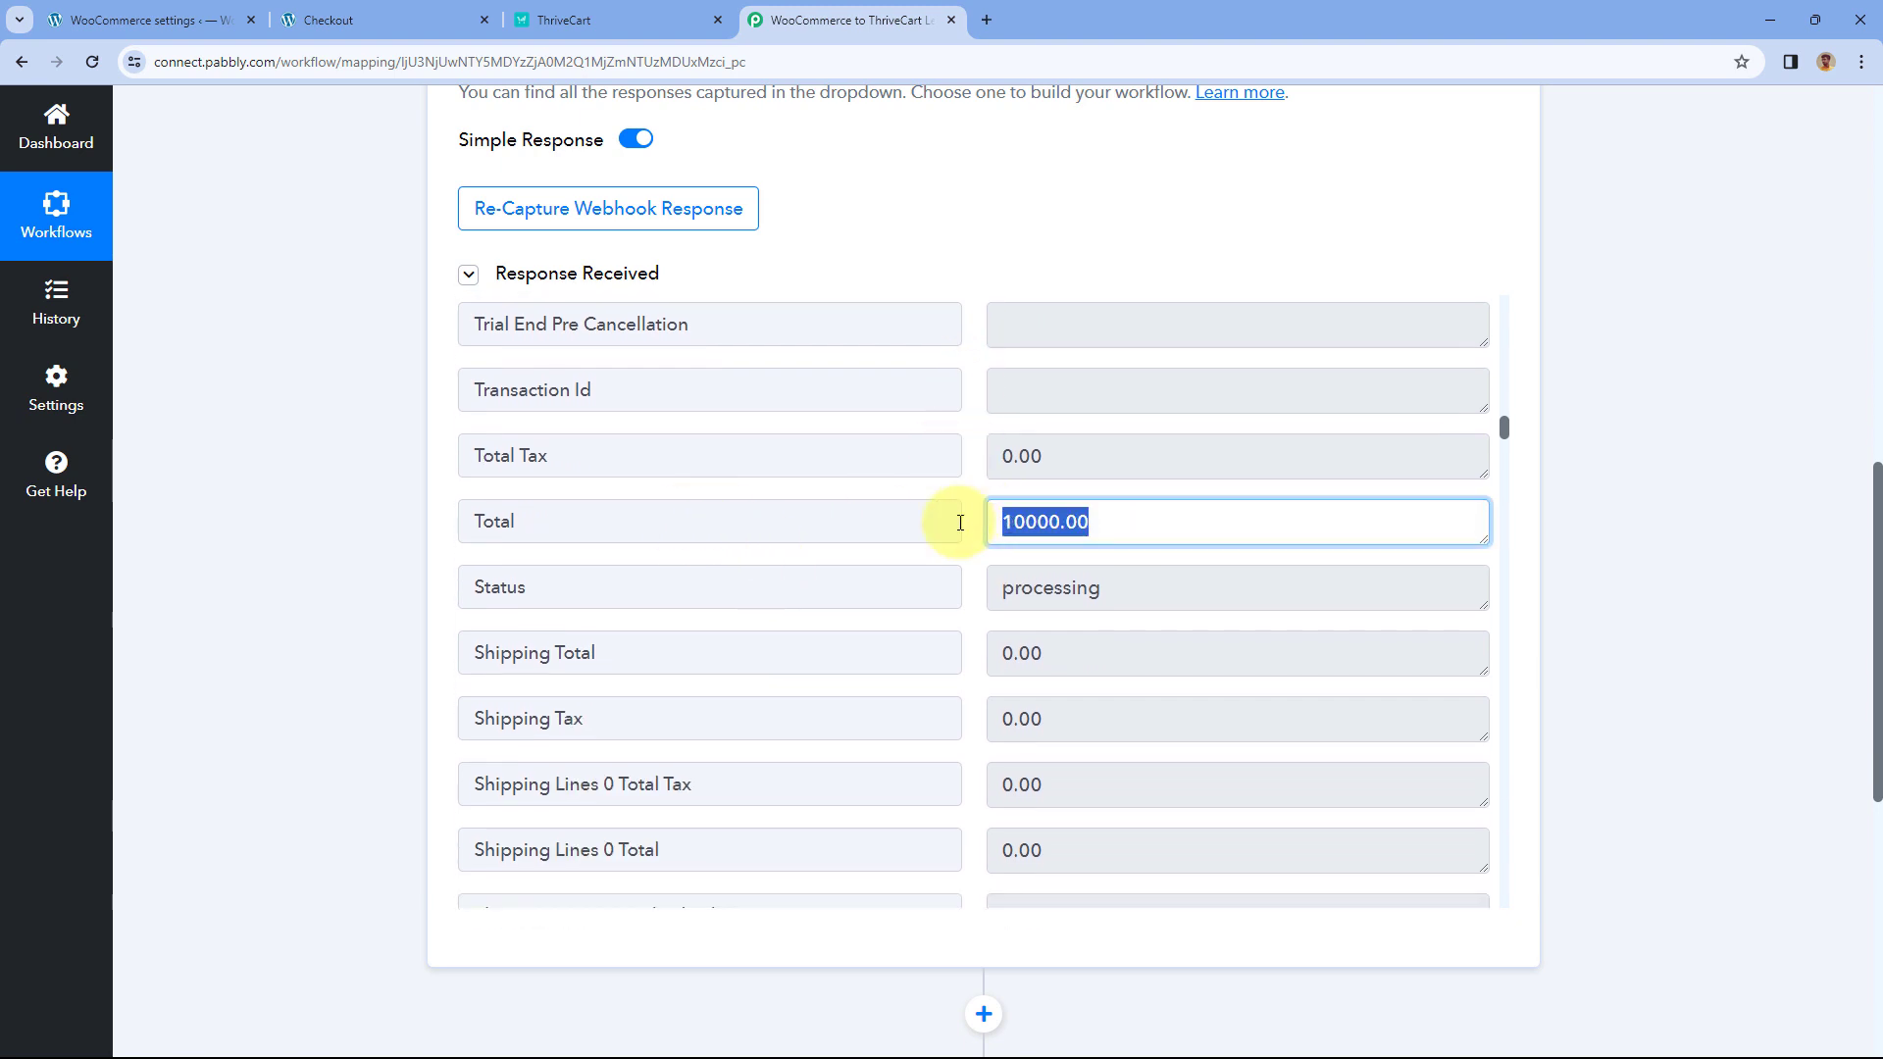
pyautogui.click(380, 17)
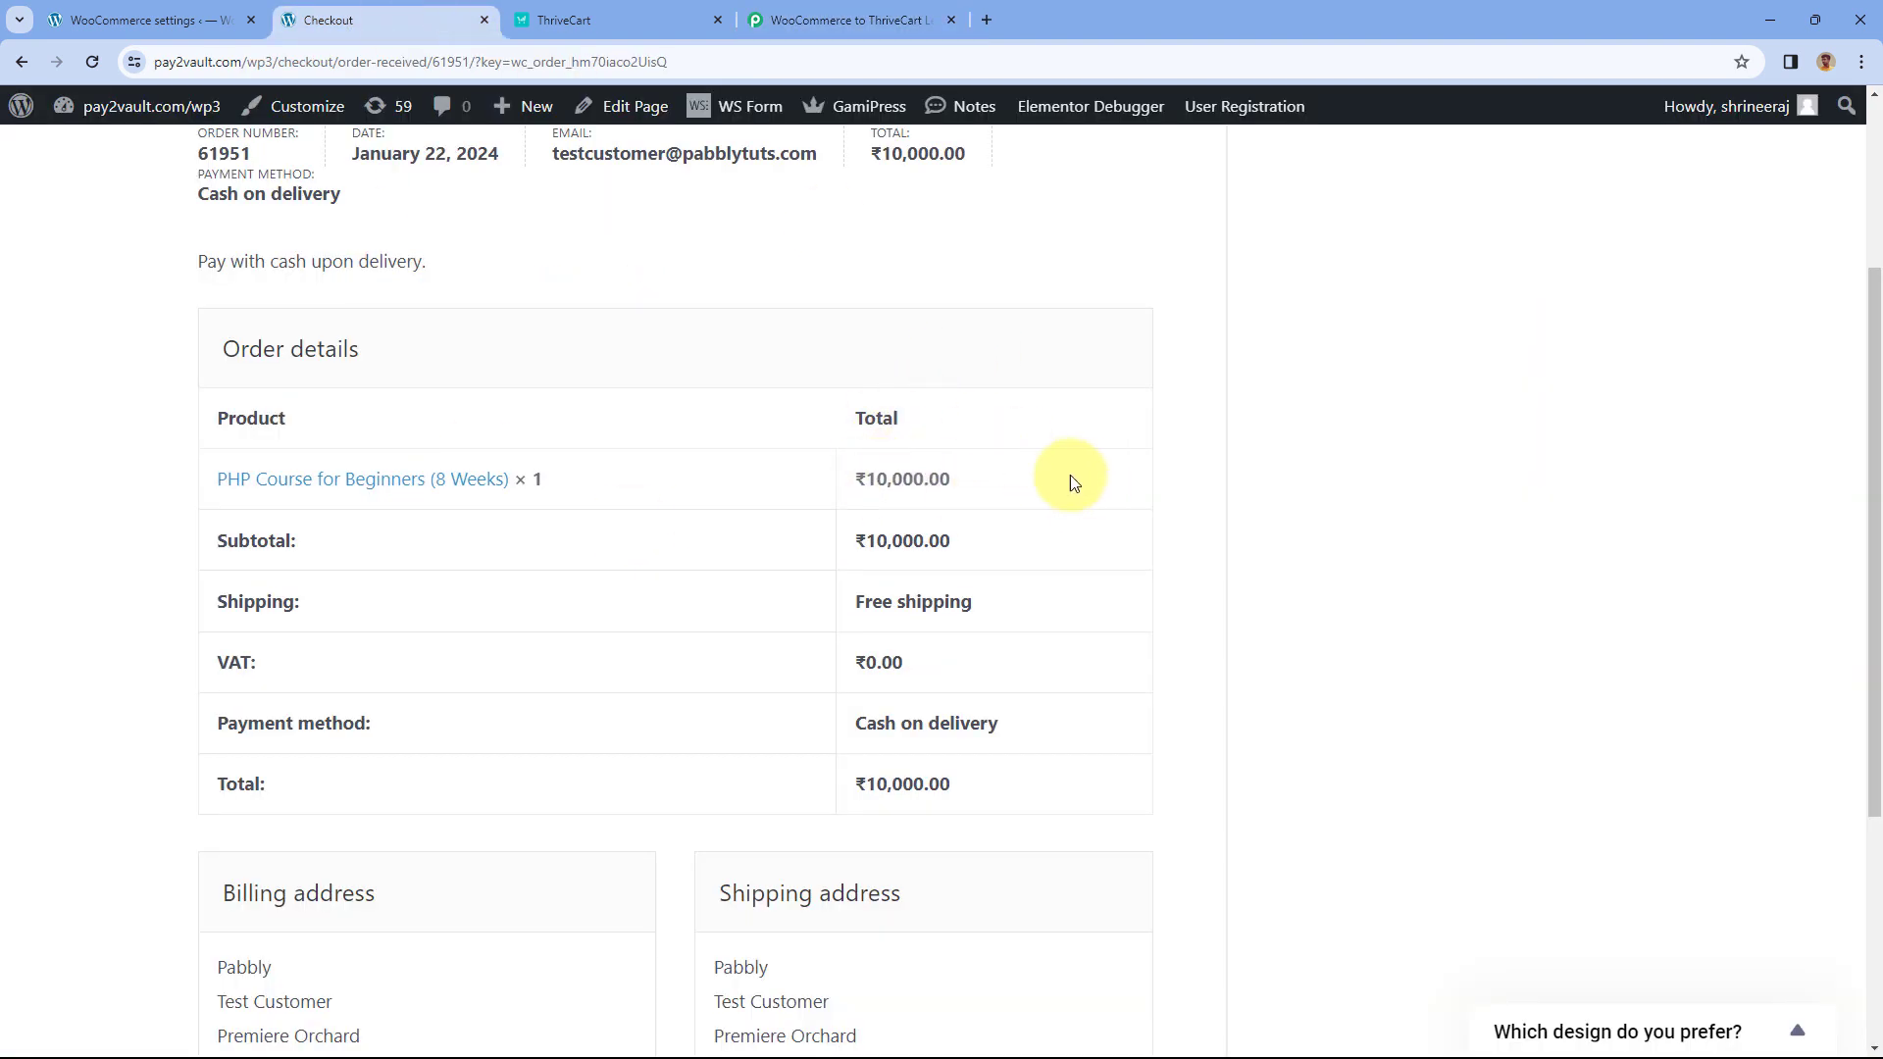
pyautogui.moveTo(1069, 481); pyautogui.dragTo(828, 475)
pyautogui.moveTo(989, 812); pyautogui.dragTo(842, 775)
pyautogui.click(824, 19)
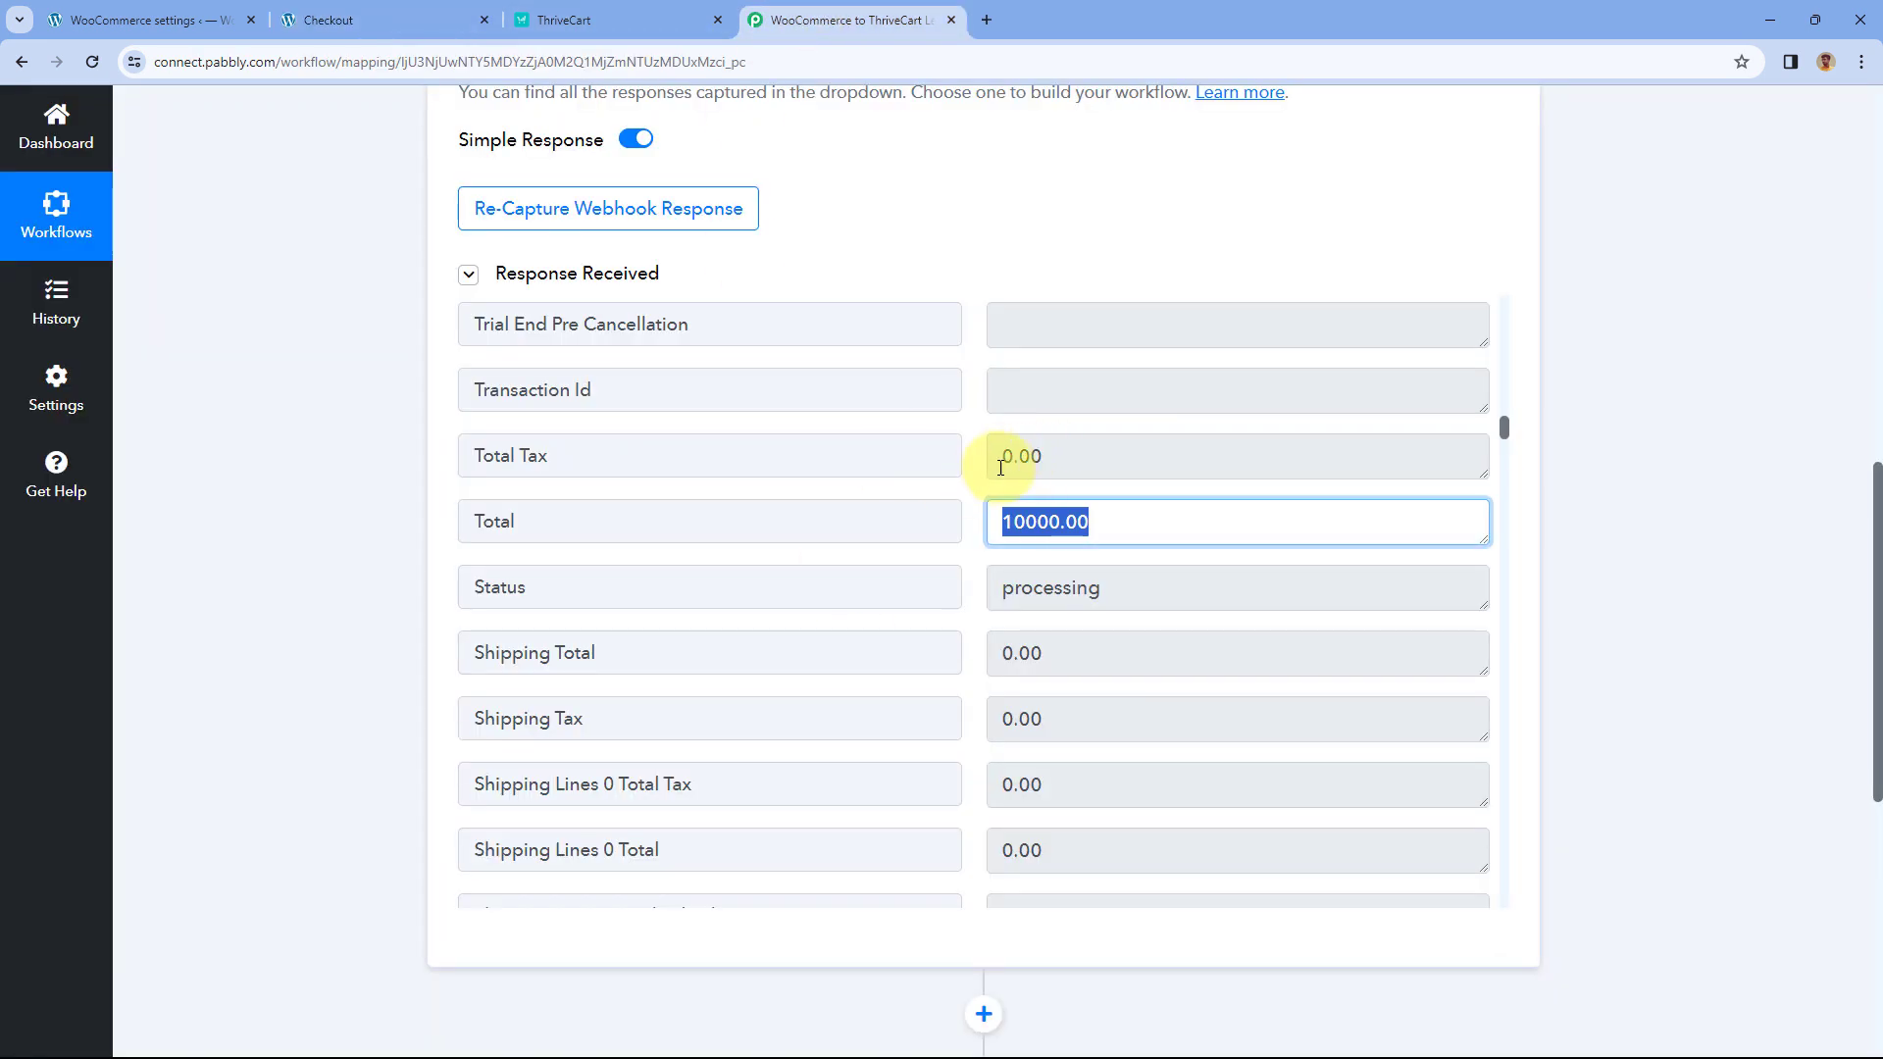
# - Inspect the captured shipping details: first name, country IN, company Pabbly and address
pyautogui.scroll(-8, 1001, 468)
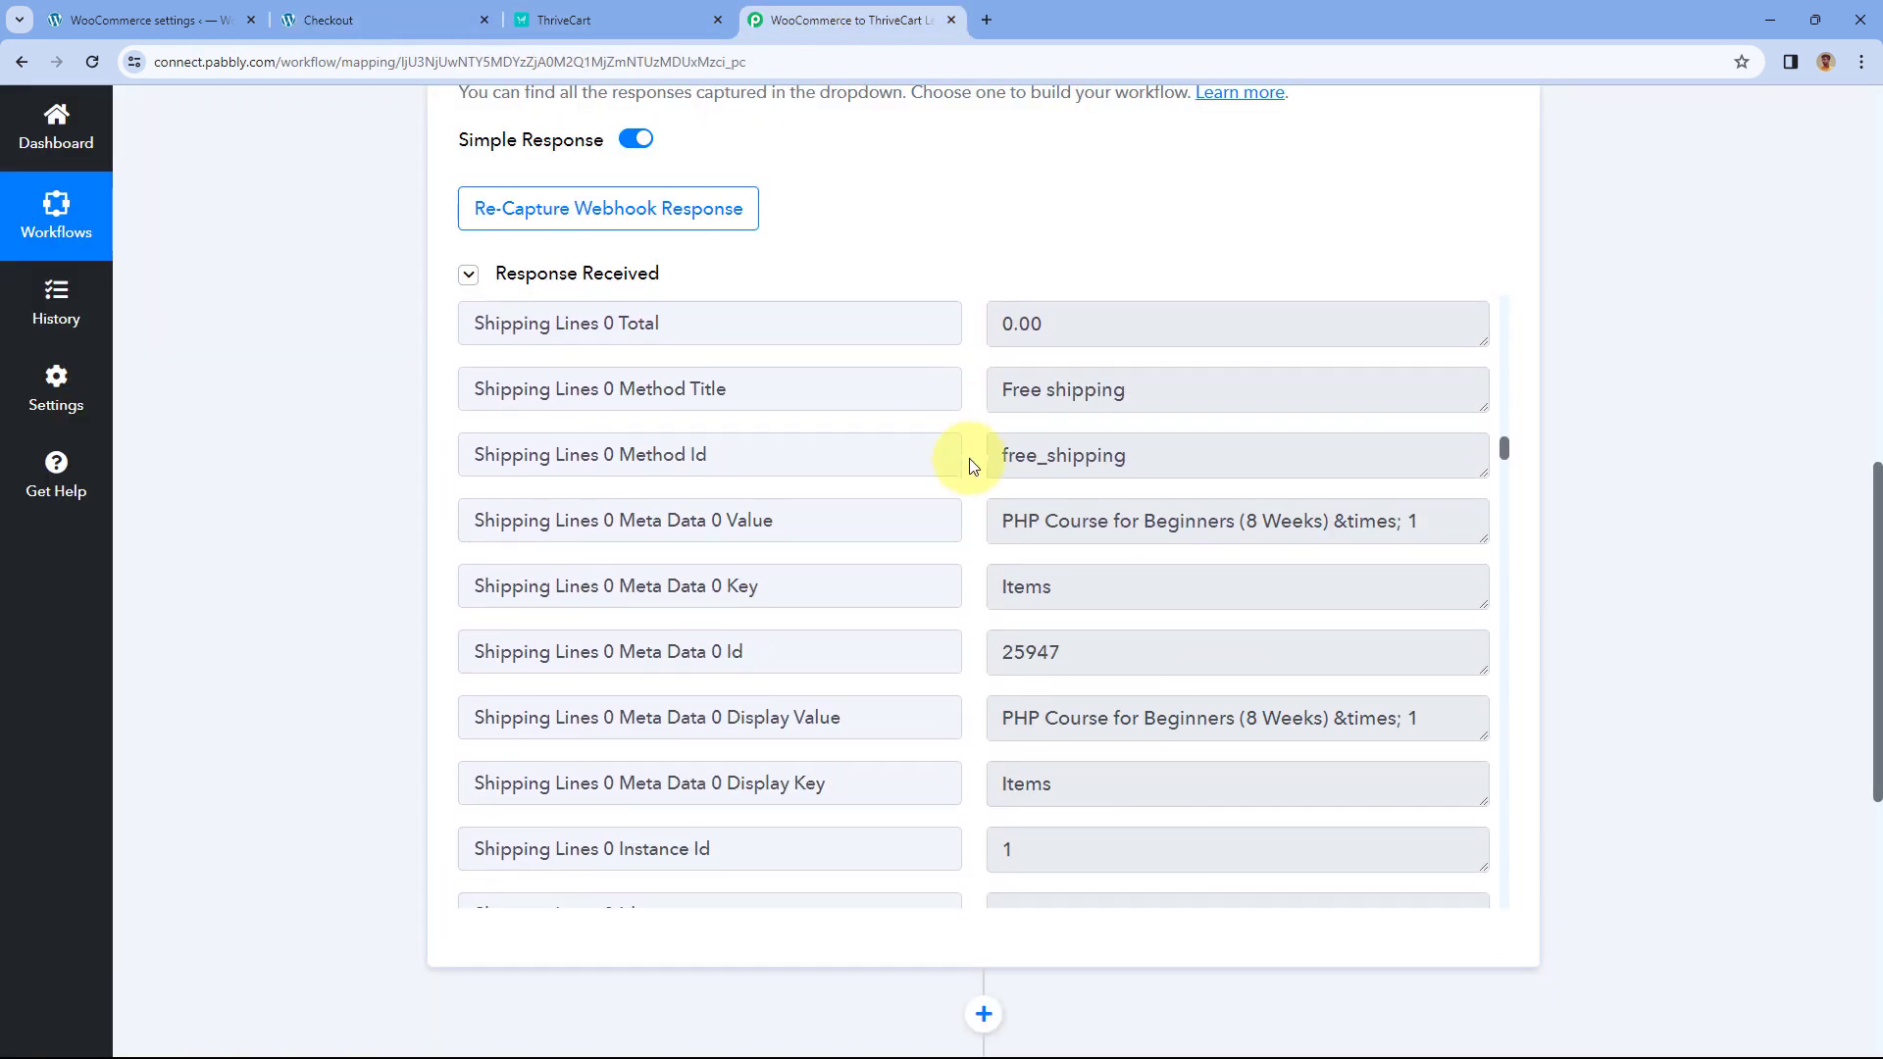
pyautogui.scroll(-1, 985, 461)
pyautogui.scroll(-1, 990, 482)
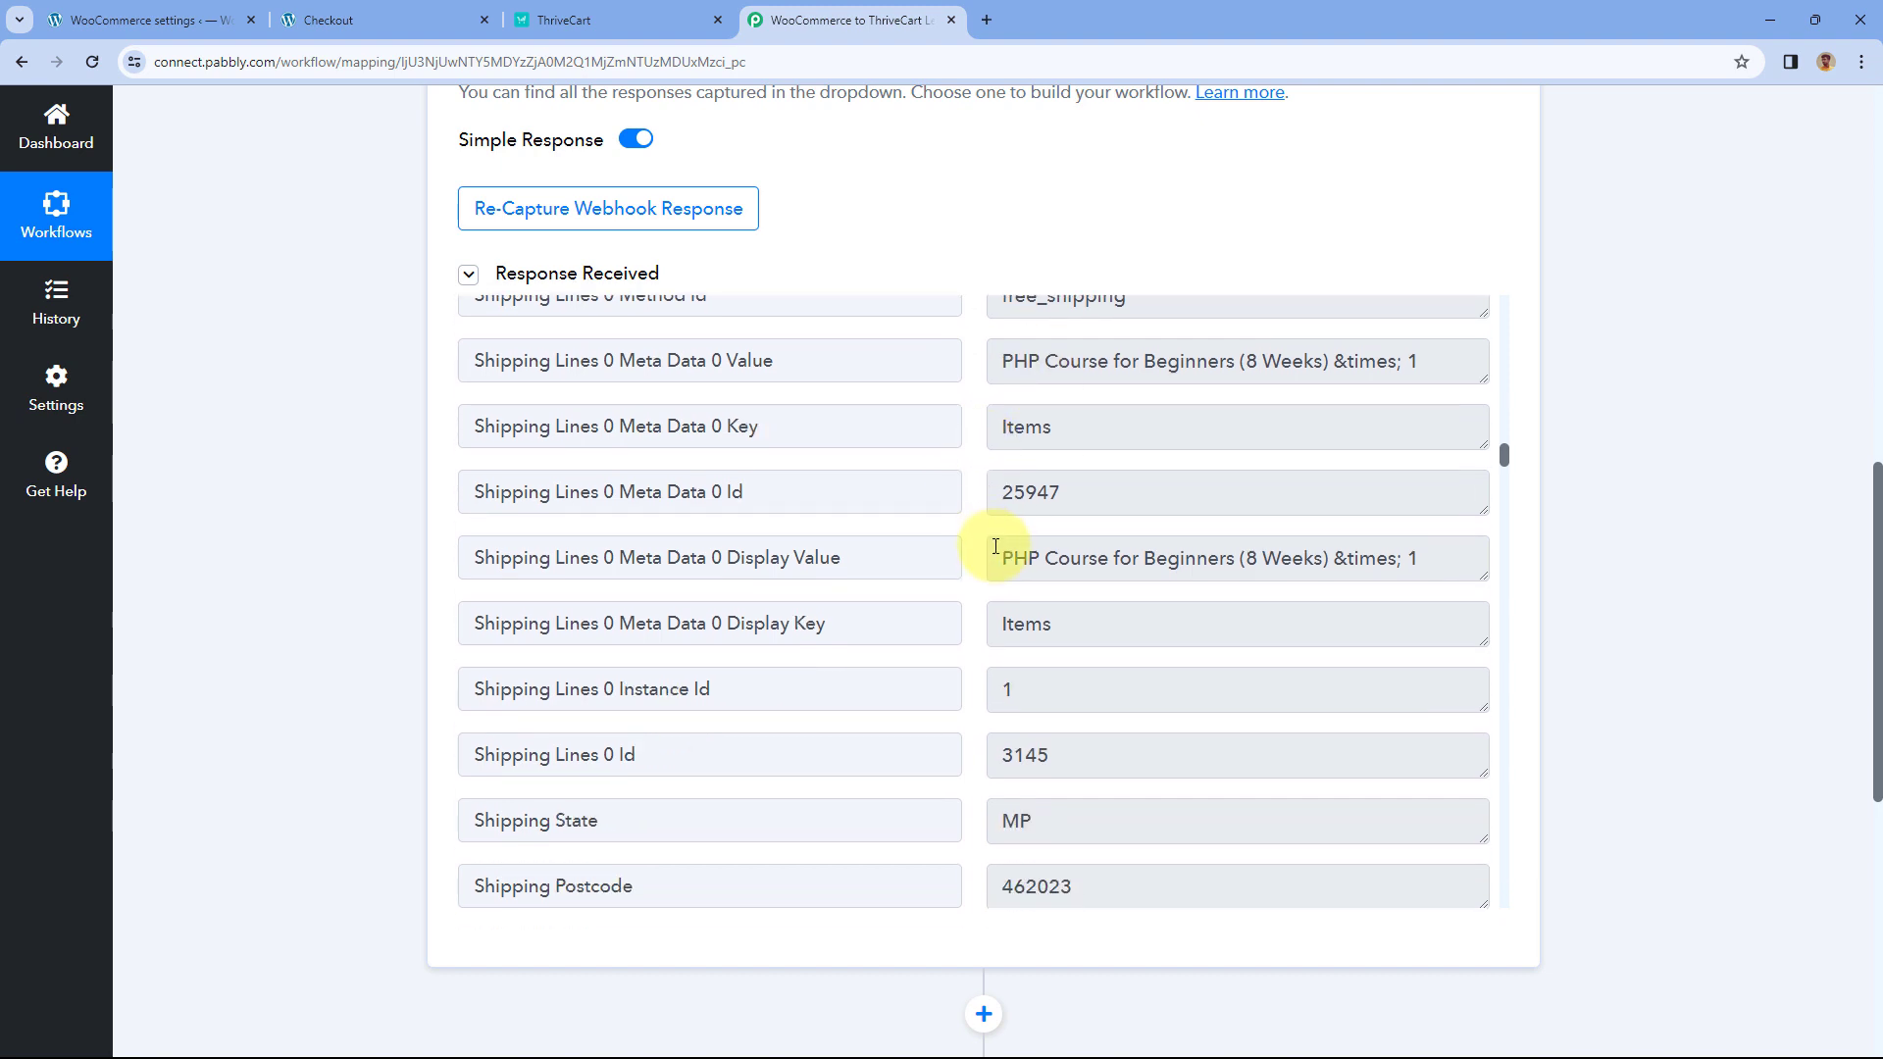
pyautogui.moveTo(1000, 558); pyautogui.dragTo(1323, 558)
pyautogui.scroll(-3, 967, 472)
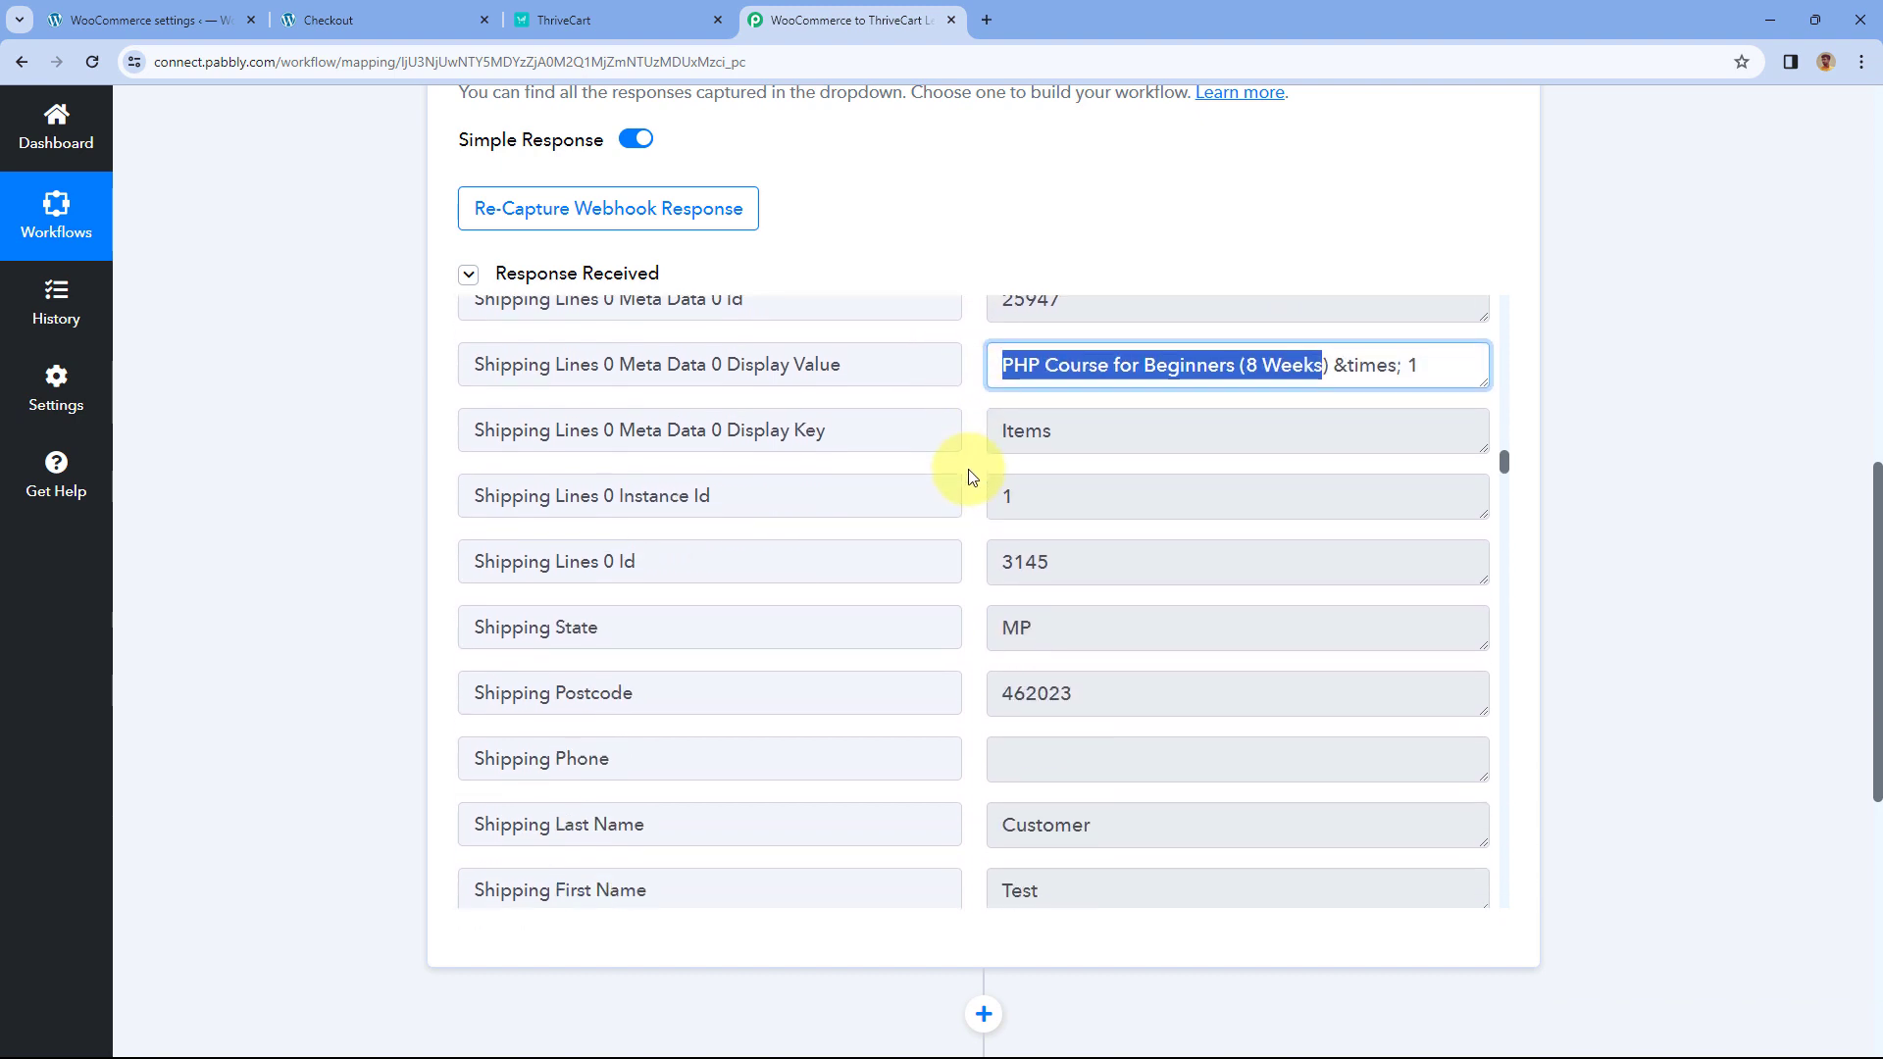
pyautogui.scroll(-4, 971, 471)
pyautogui.scroll(-1, 974, 471)
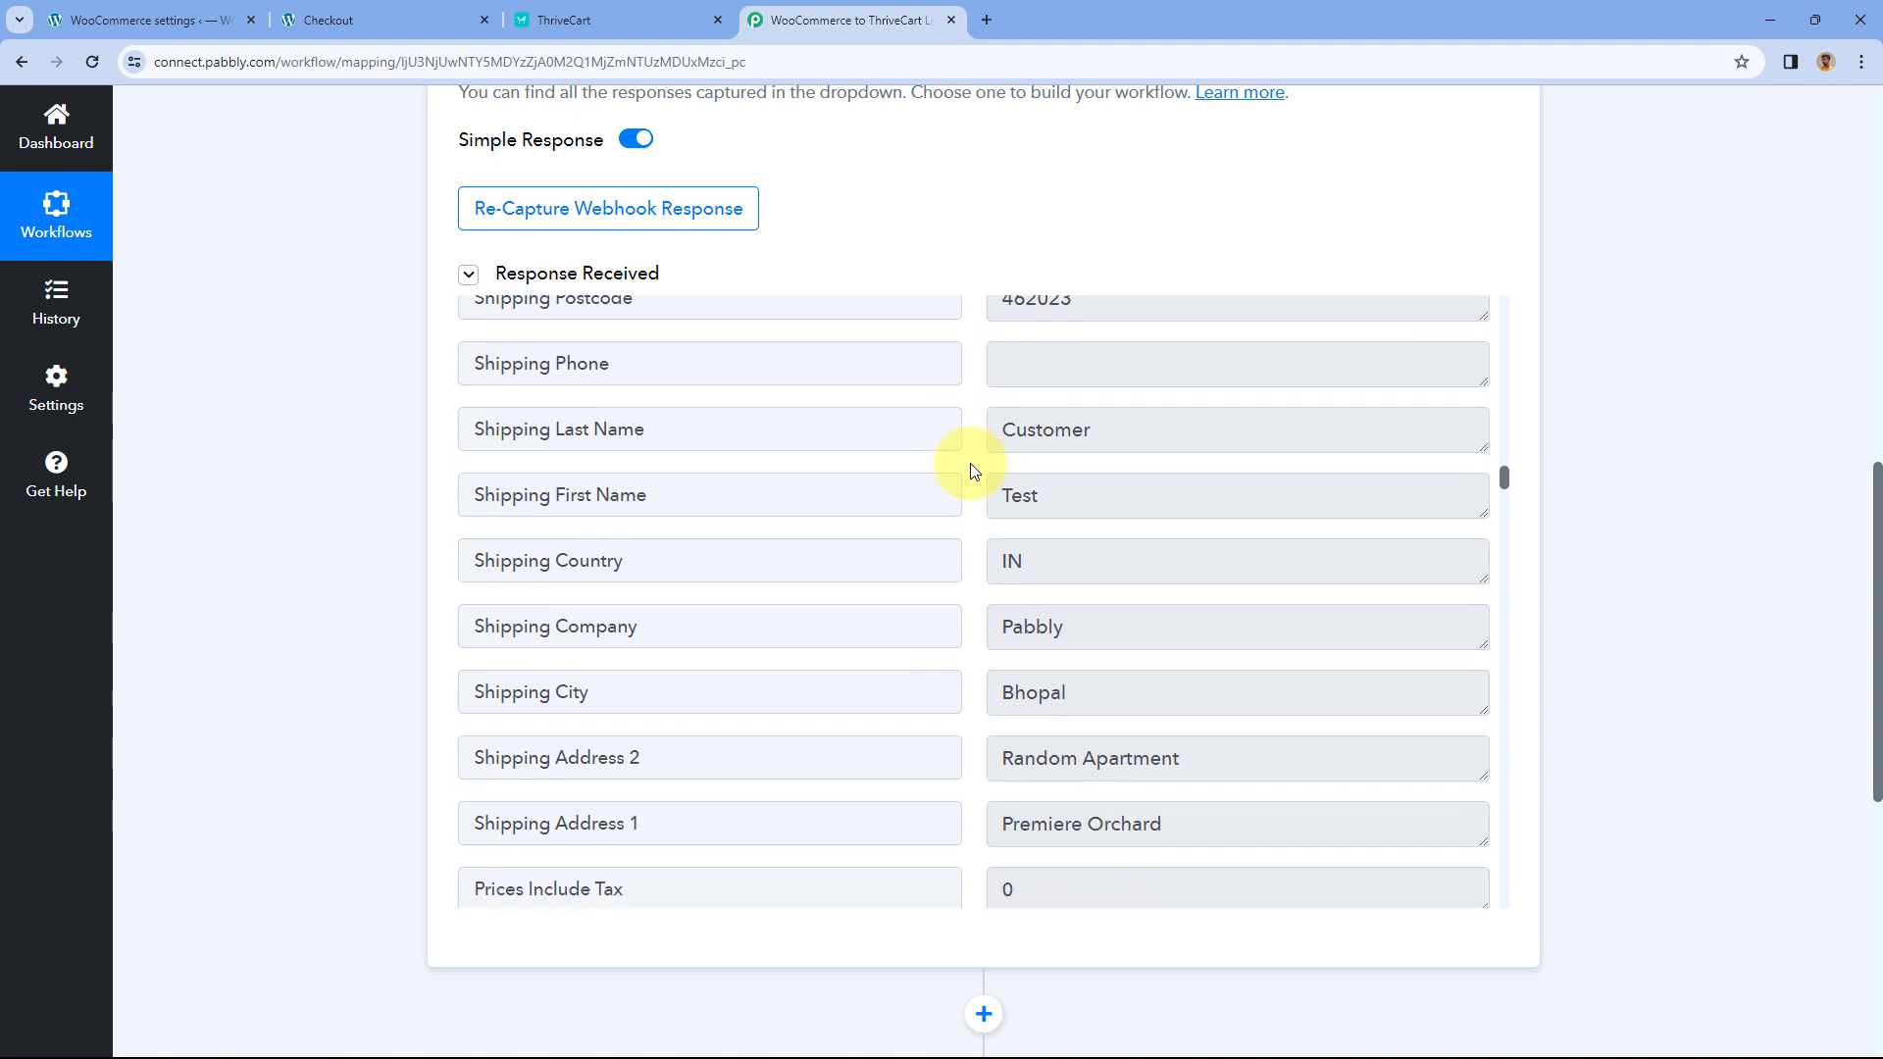
pyautogui.moveTo(1100, 492); pyautogui.dragTo(963, 496)
pyautogui.moveTo(1128, 424); pyautogui.dragTo(912, 425)
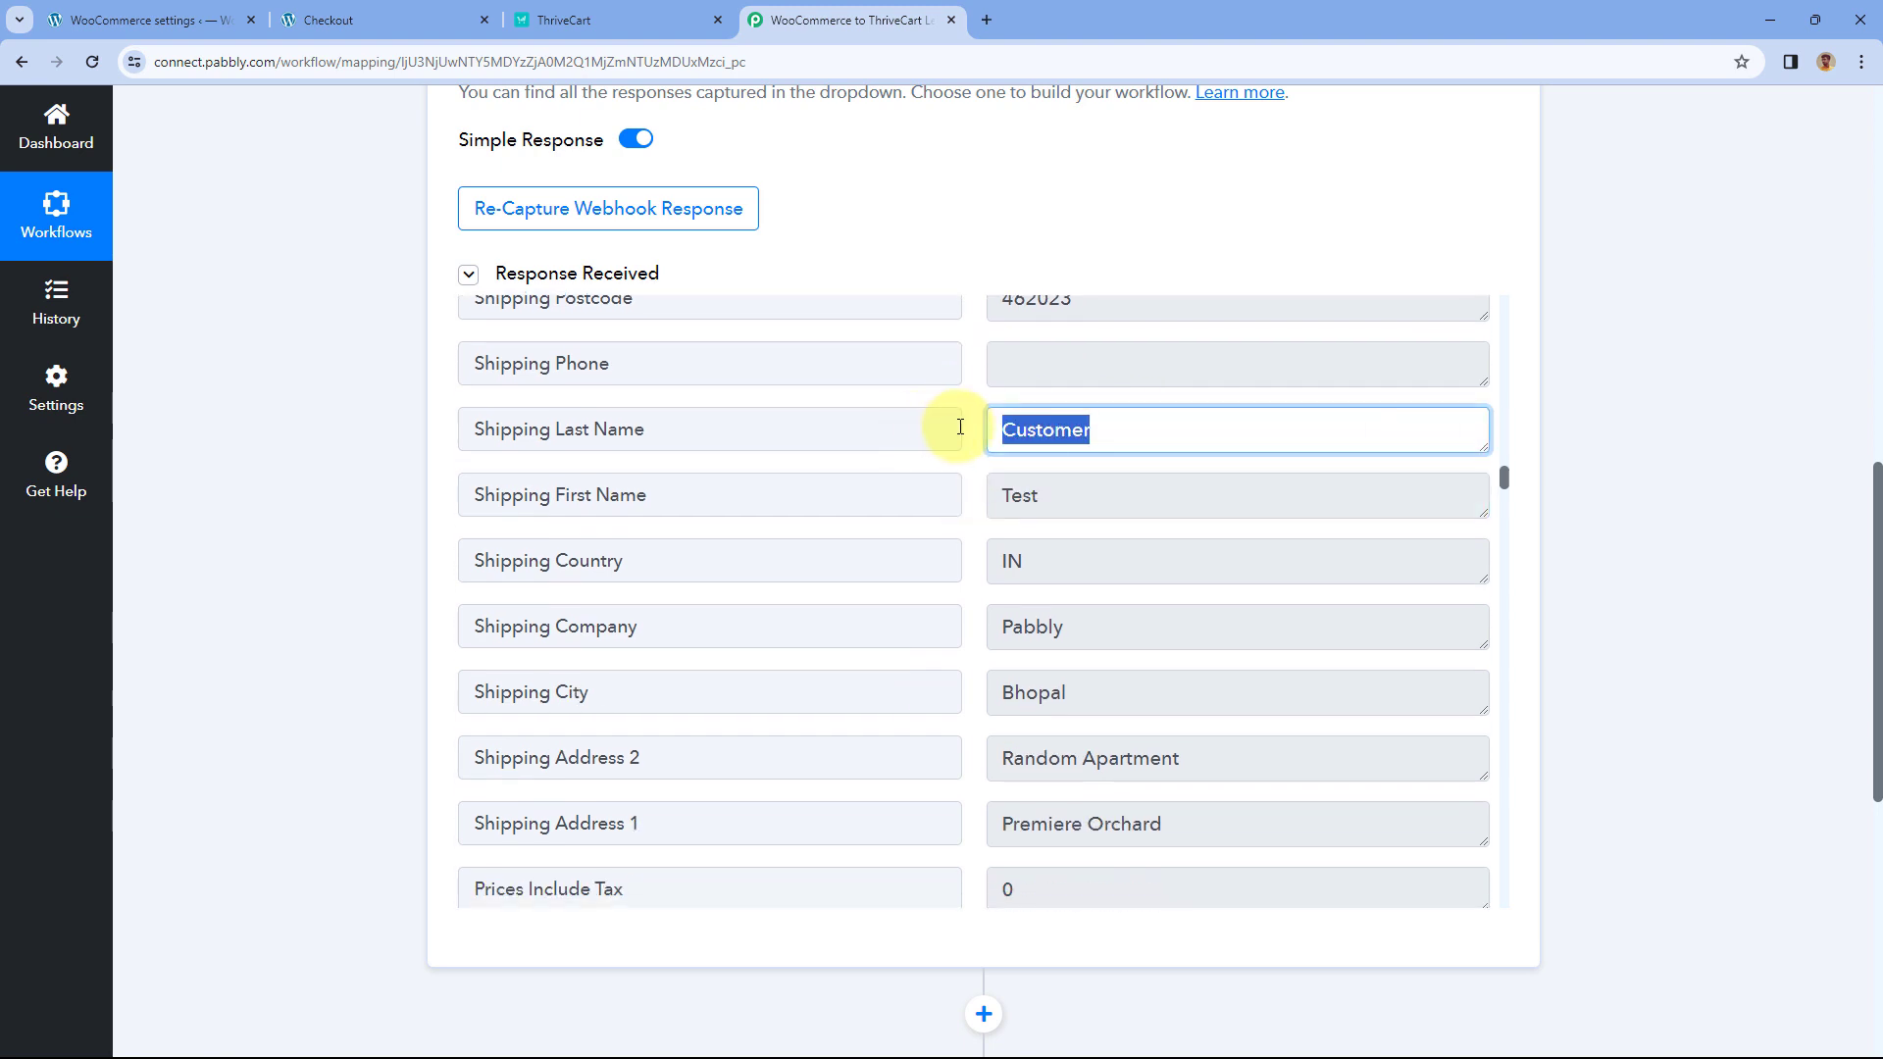
pyautogui.scroll(-1, 946, 432)
pyautogui.moveTo(1079, 463); pyautogui.dragTo(970, 470)
pyautogui.click(974, 457)
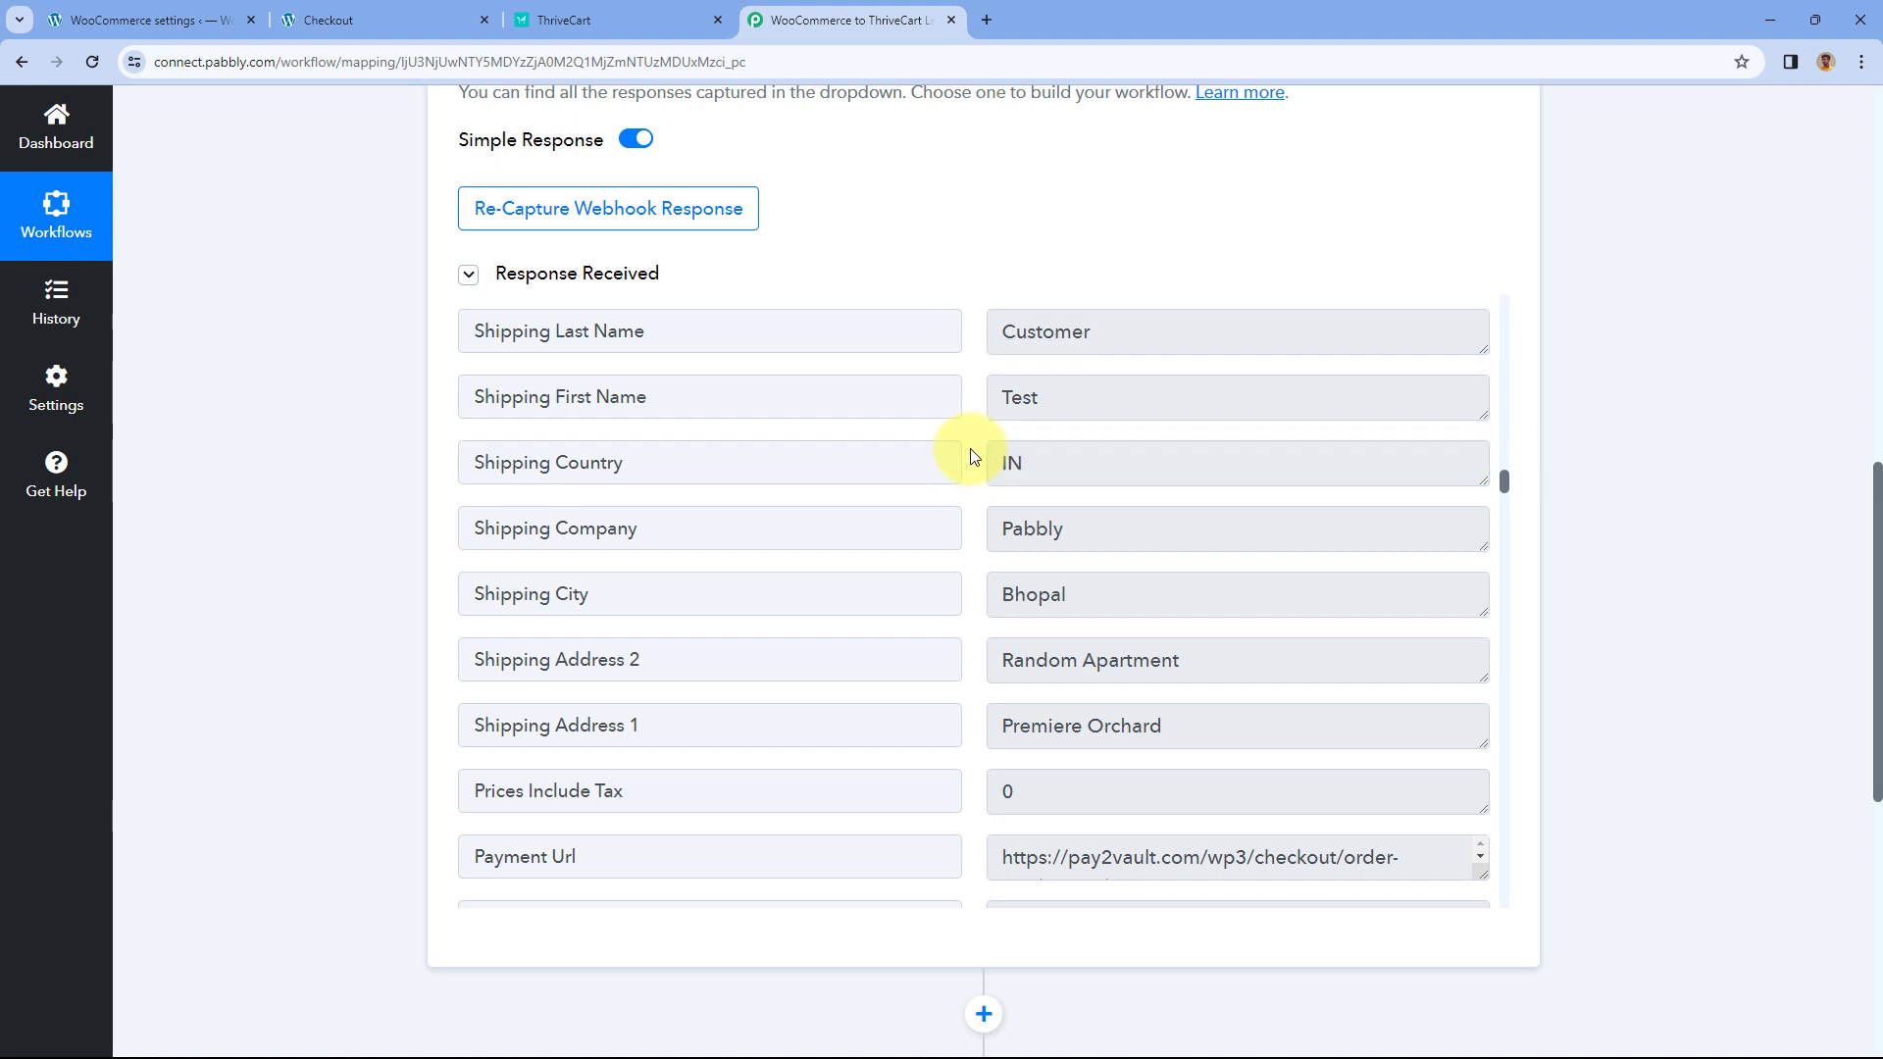
pyautogui.moveTo(1119, 533); pyautogui.dragTo(943, 537)
pyautogui.scroll(-1, 948, 536)
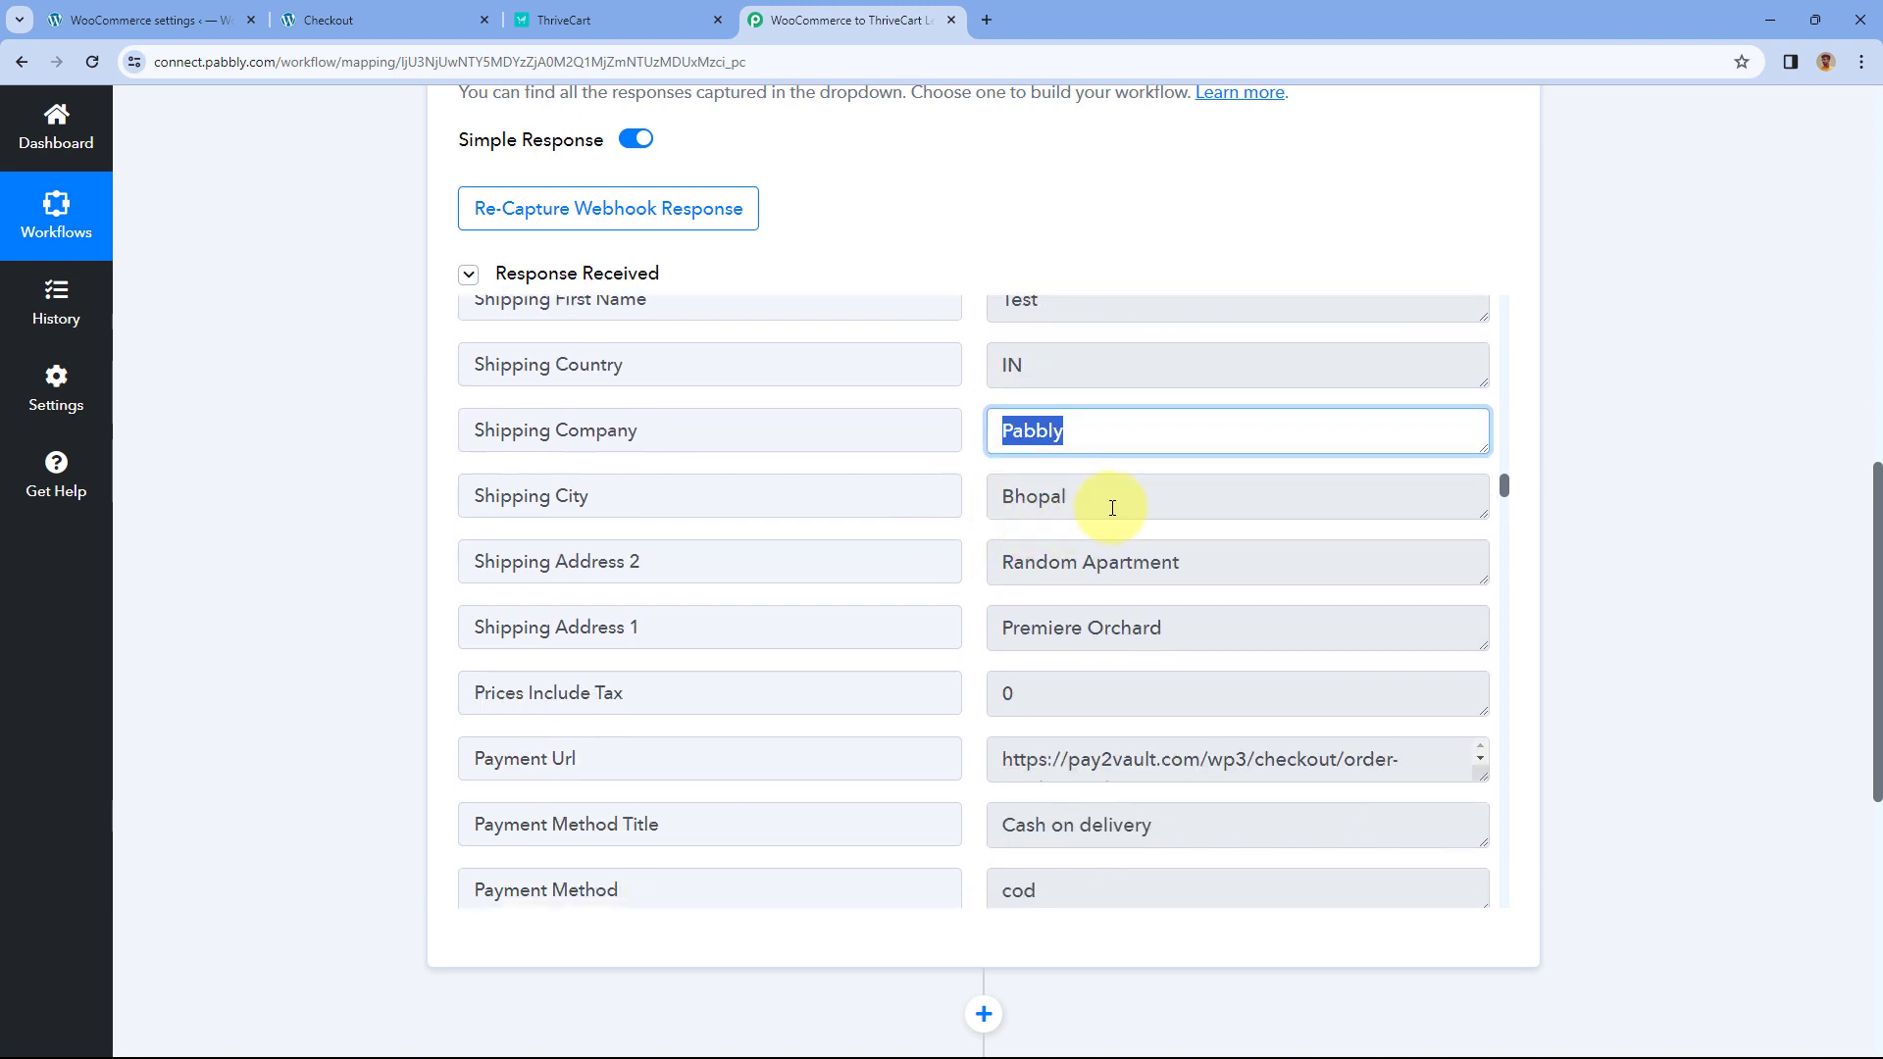
pyautogui.moveTo(1104, 501); pyautogui.dragTo(966, 505)
pyautogui.moveTo(1222, 567); pyautogui.dragTo(883, 574)
pyautogui.moveTo(1204, 643); pyautogui.dragTo(933, 622)
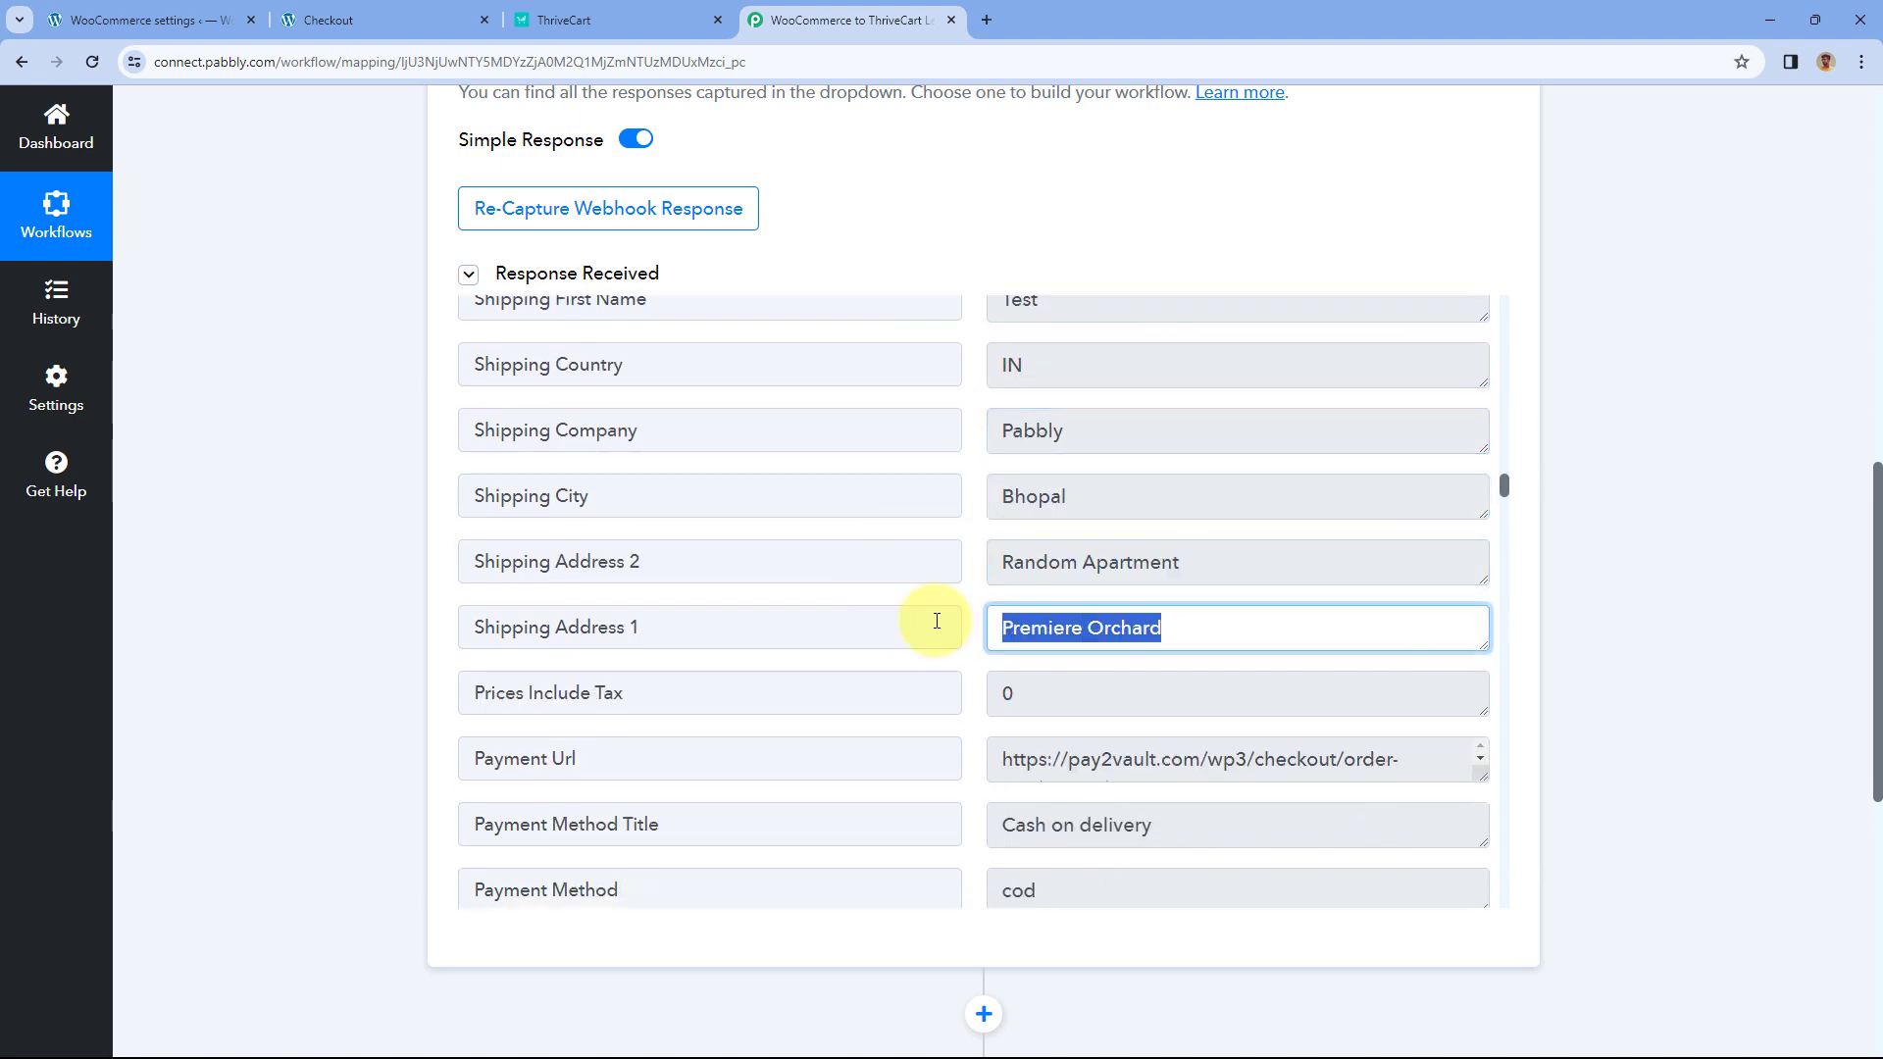
pyautogui.click(975, 561)
# - Inspect the captured Line Items 0 Name product value and the billing email
pyautogui.scroll(-1, 975, 498)
pyautogui.scroll(-2, 974, 502)
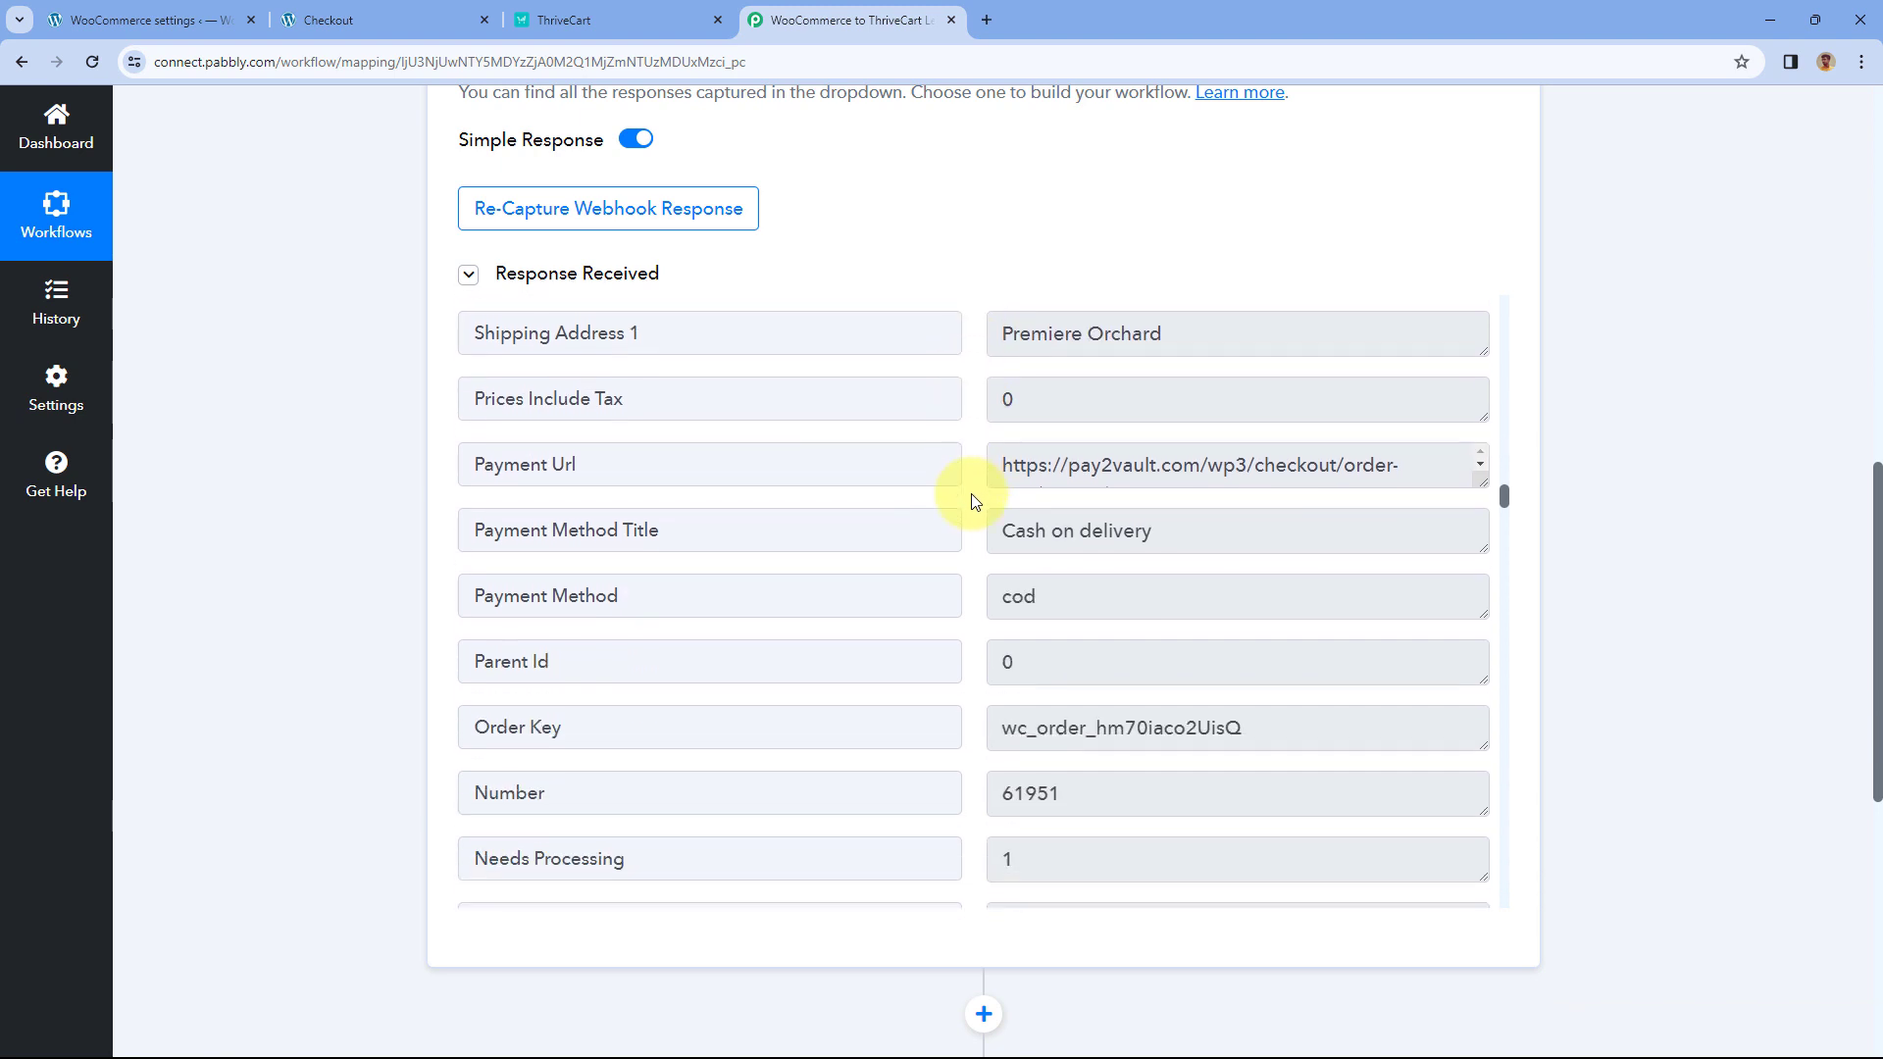
pyautogui.scroll(-1, 969, 454)
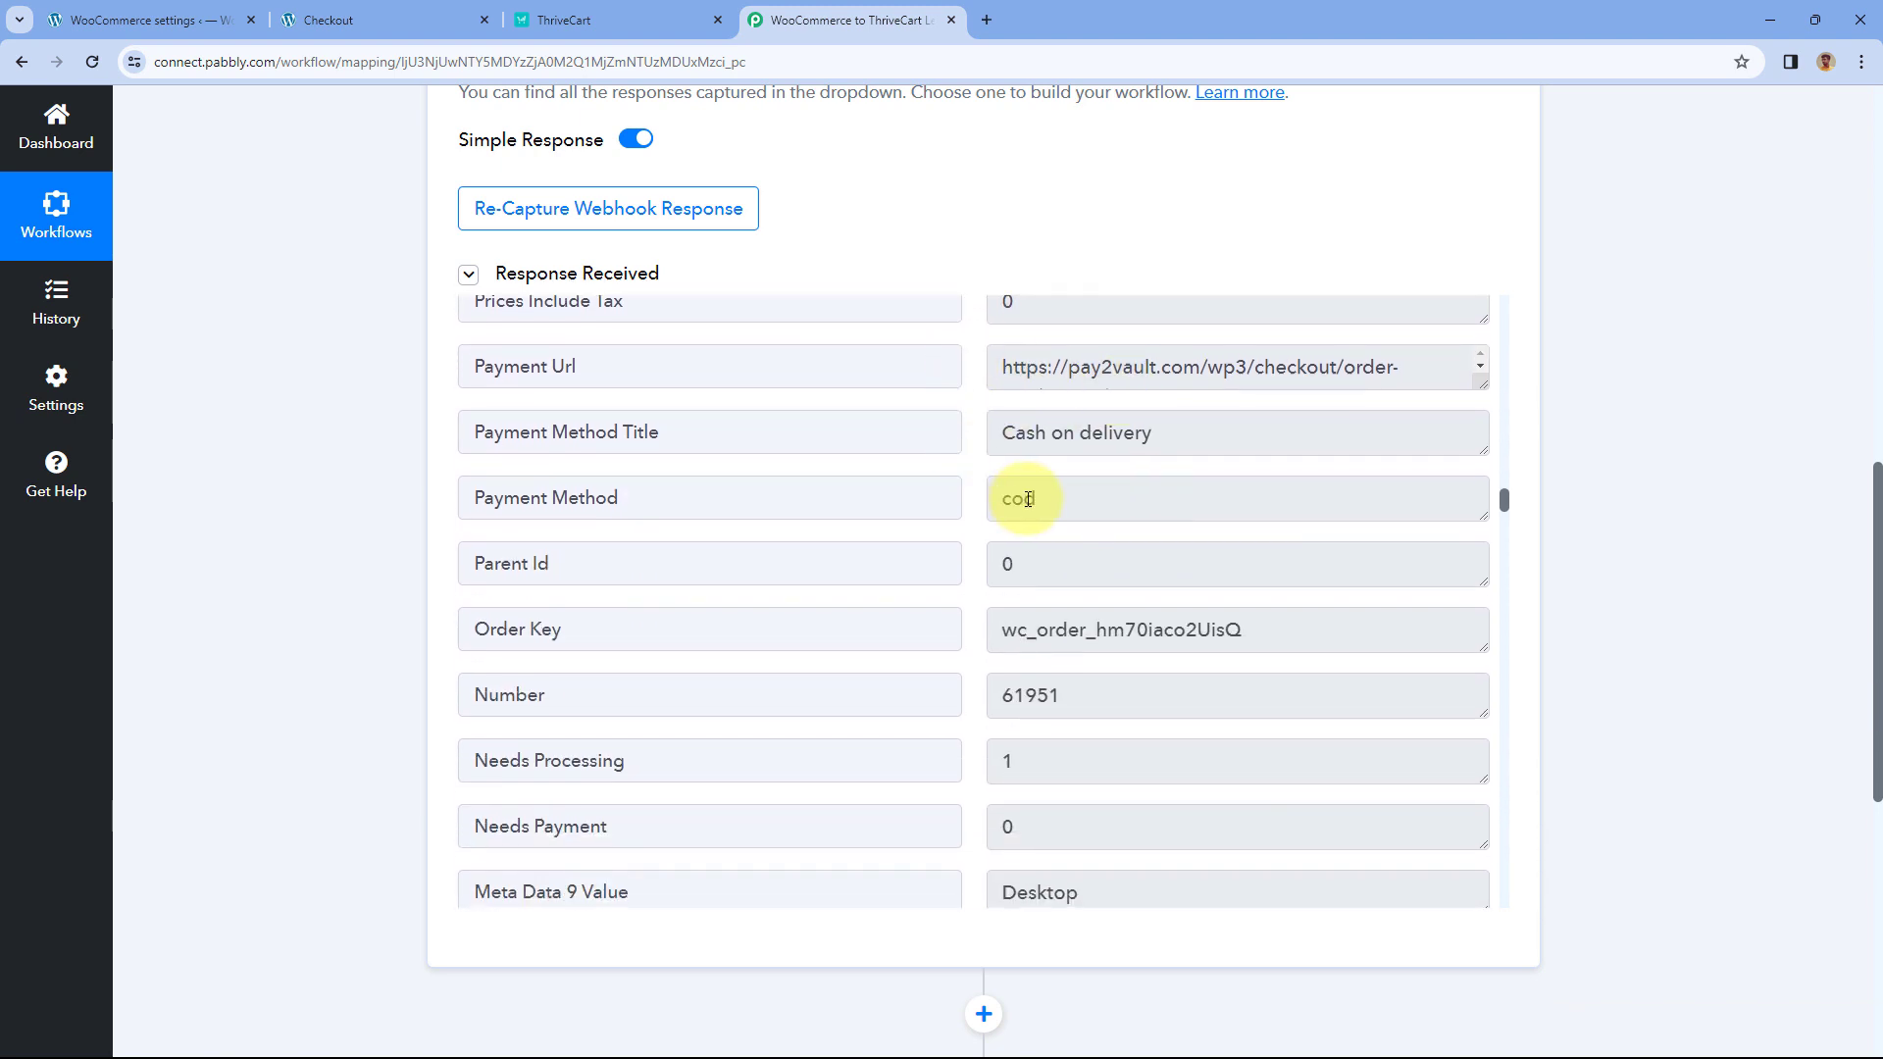
pyautogui.scroll(-3, 988, 502)
pyautogui.scroll(-8, 971, 466)
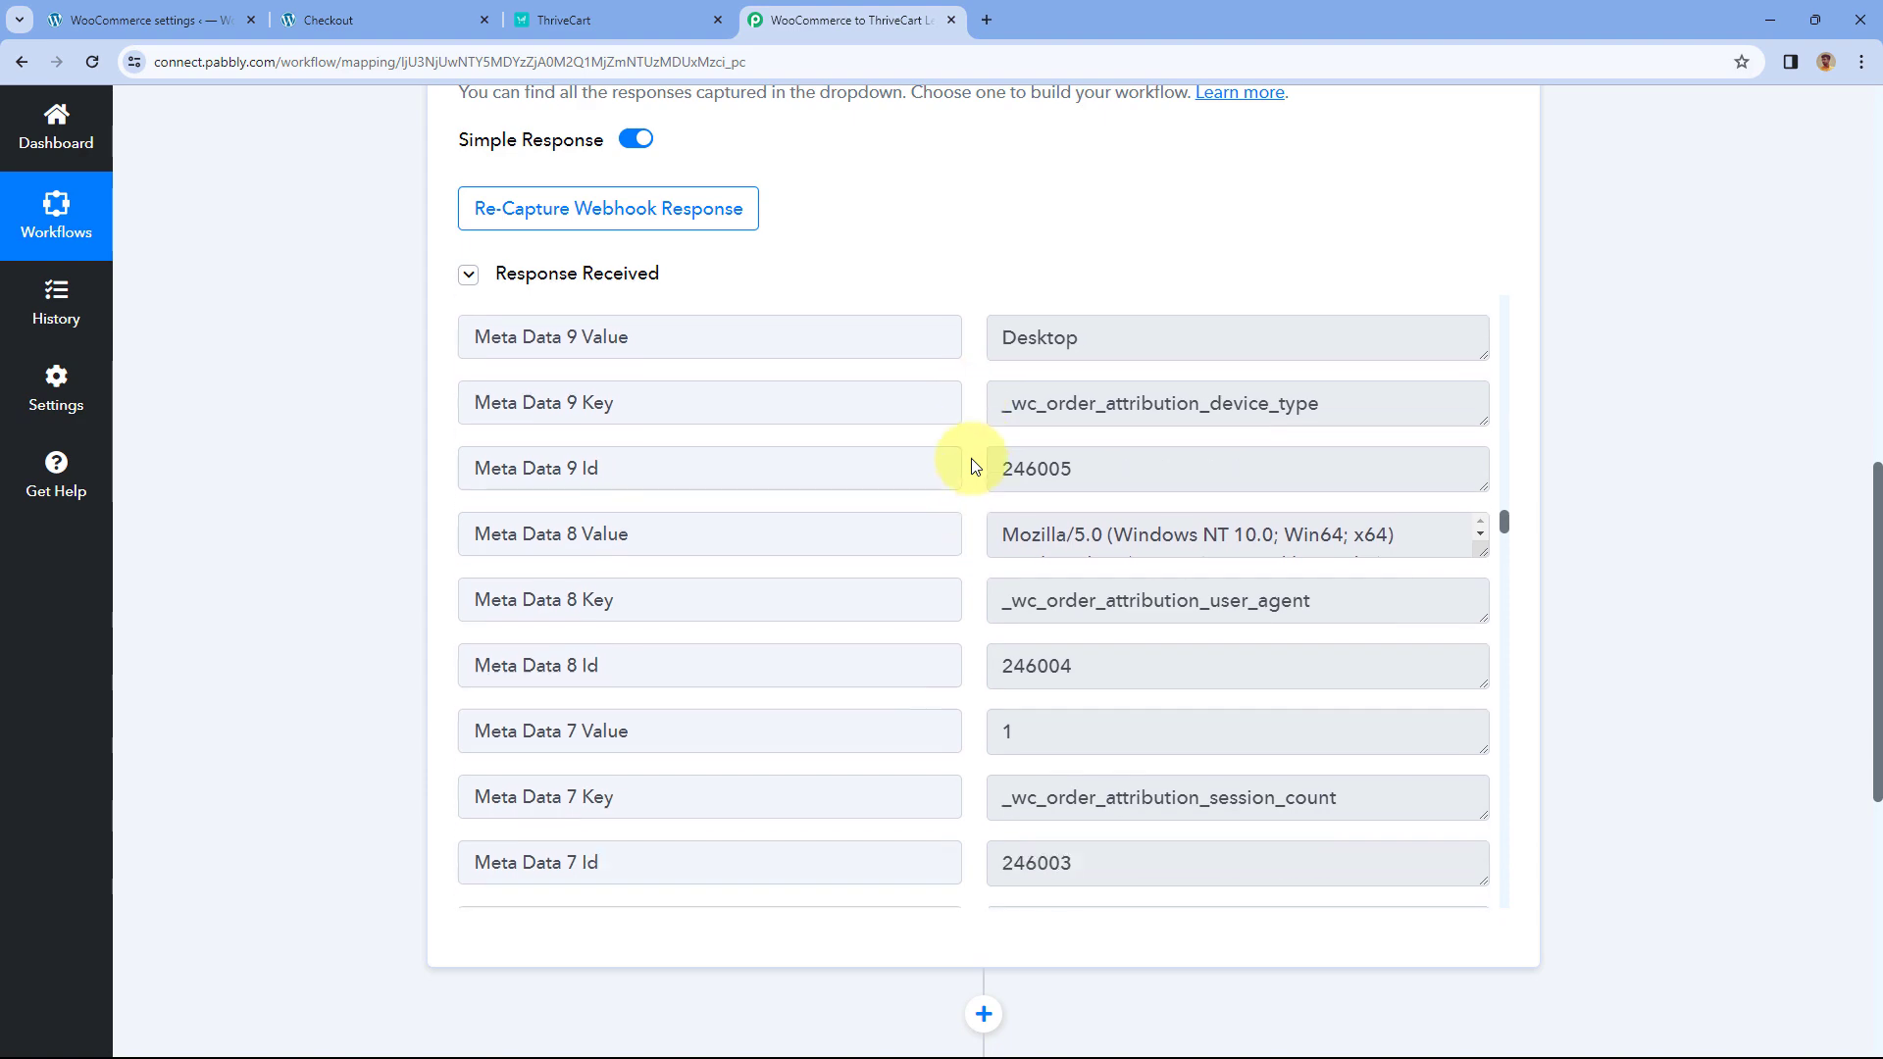
pyautogui.scroll(-9, 974, 466)
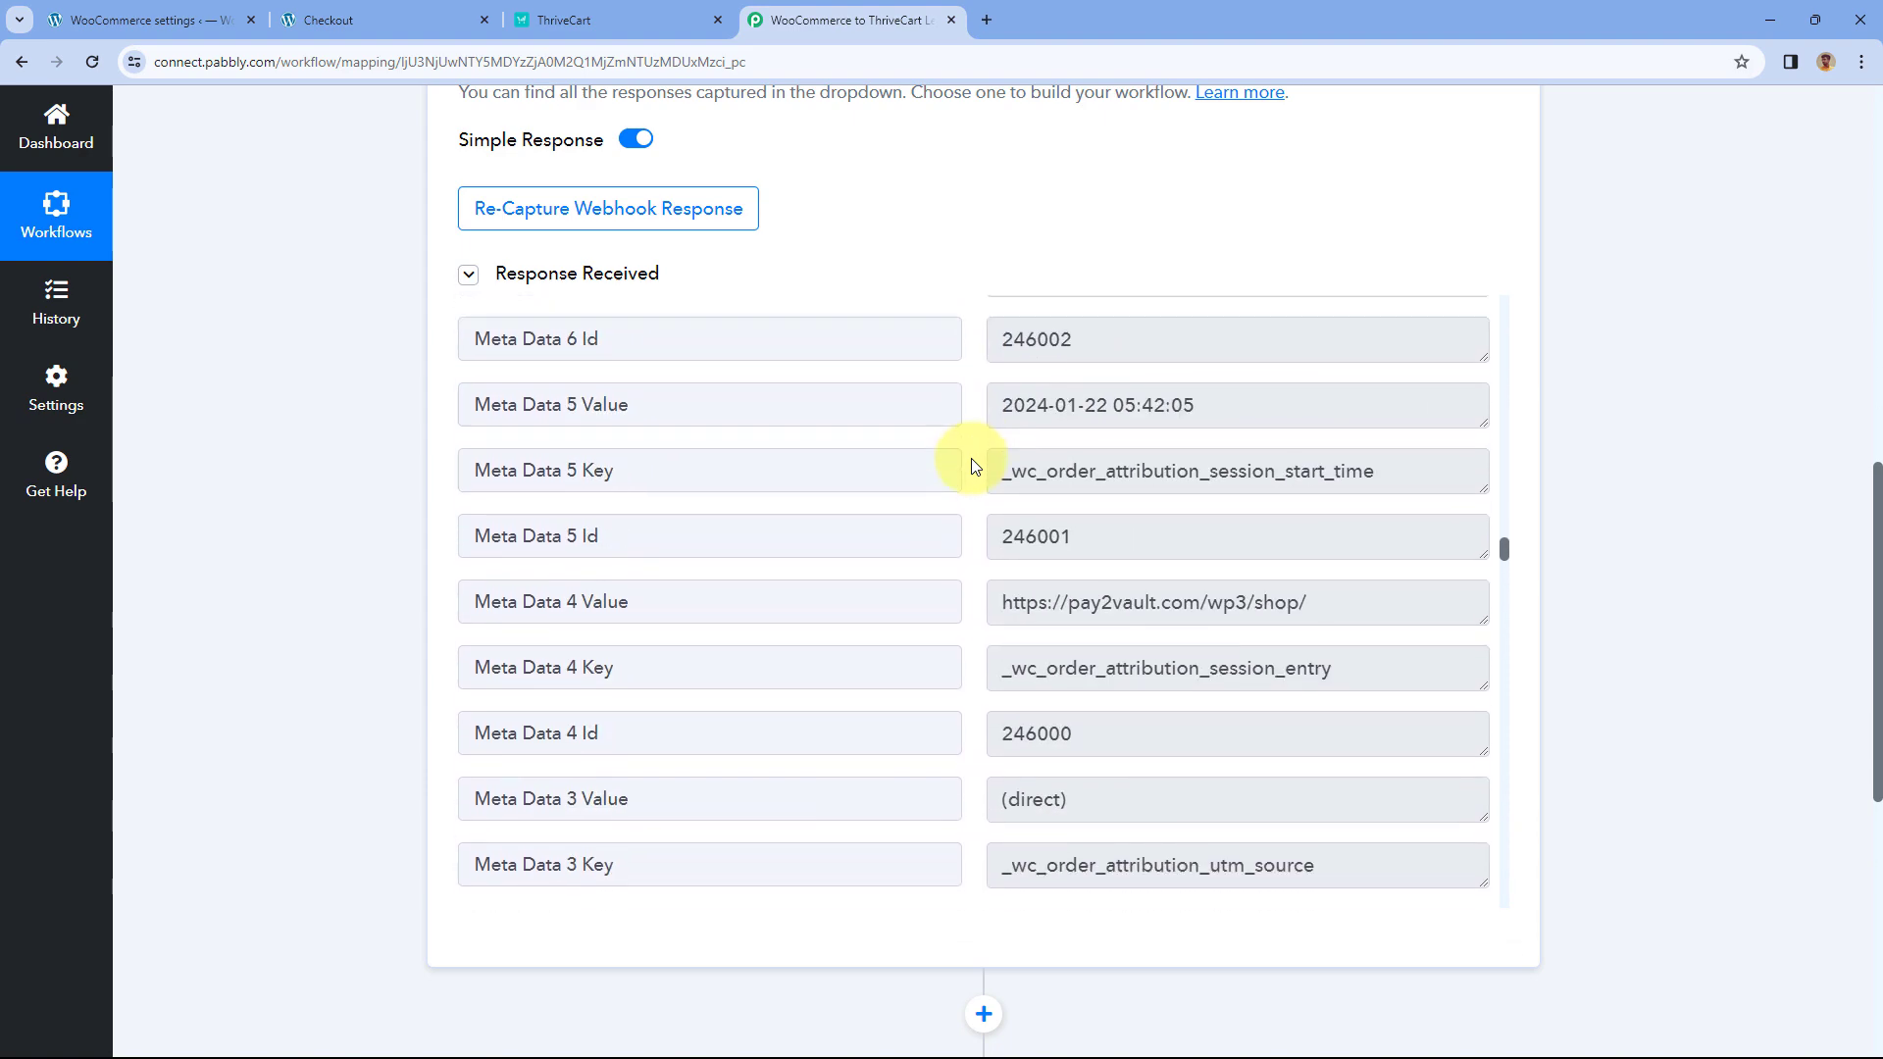
pyautogui.scroll(-13, 971, 466)
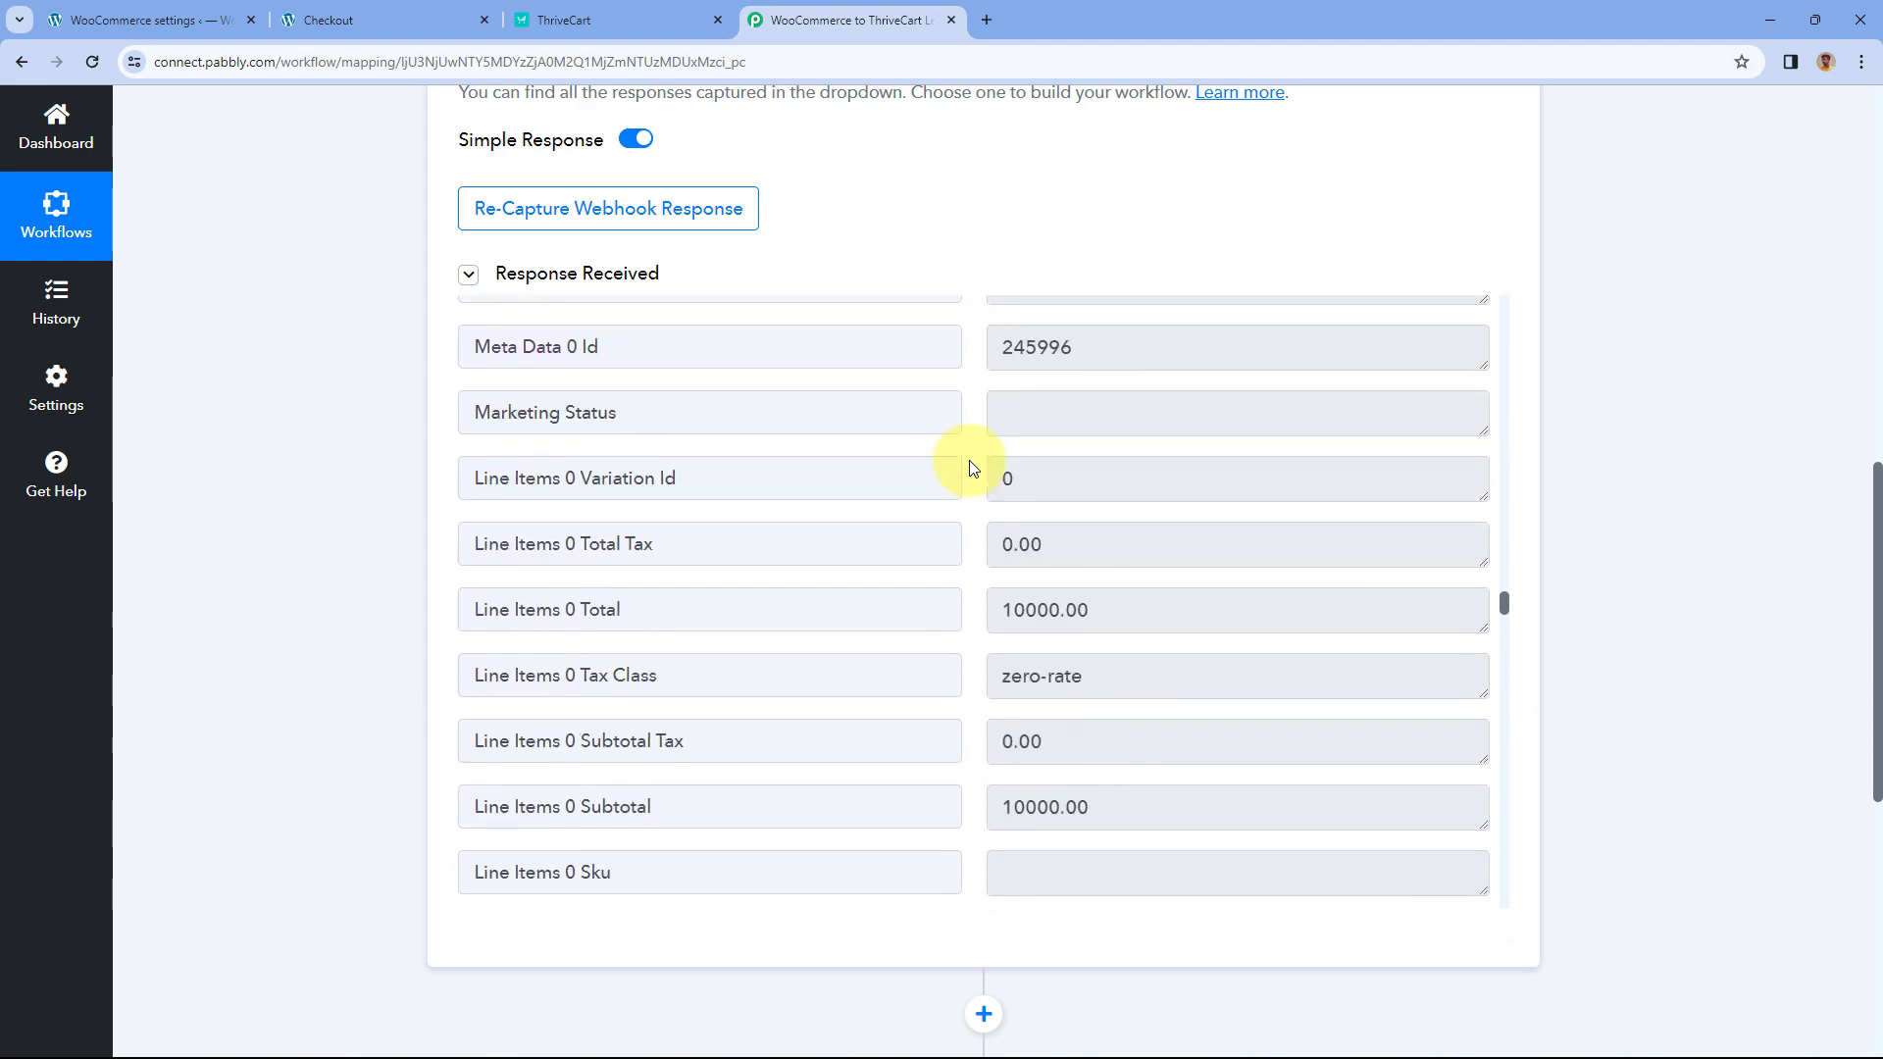
pyautogui.scroll(-2, 971, 469)
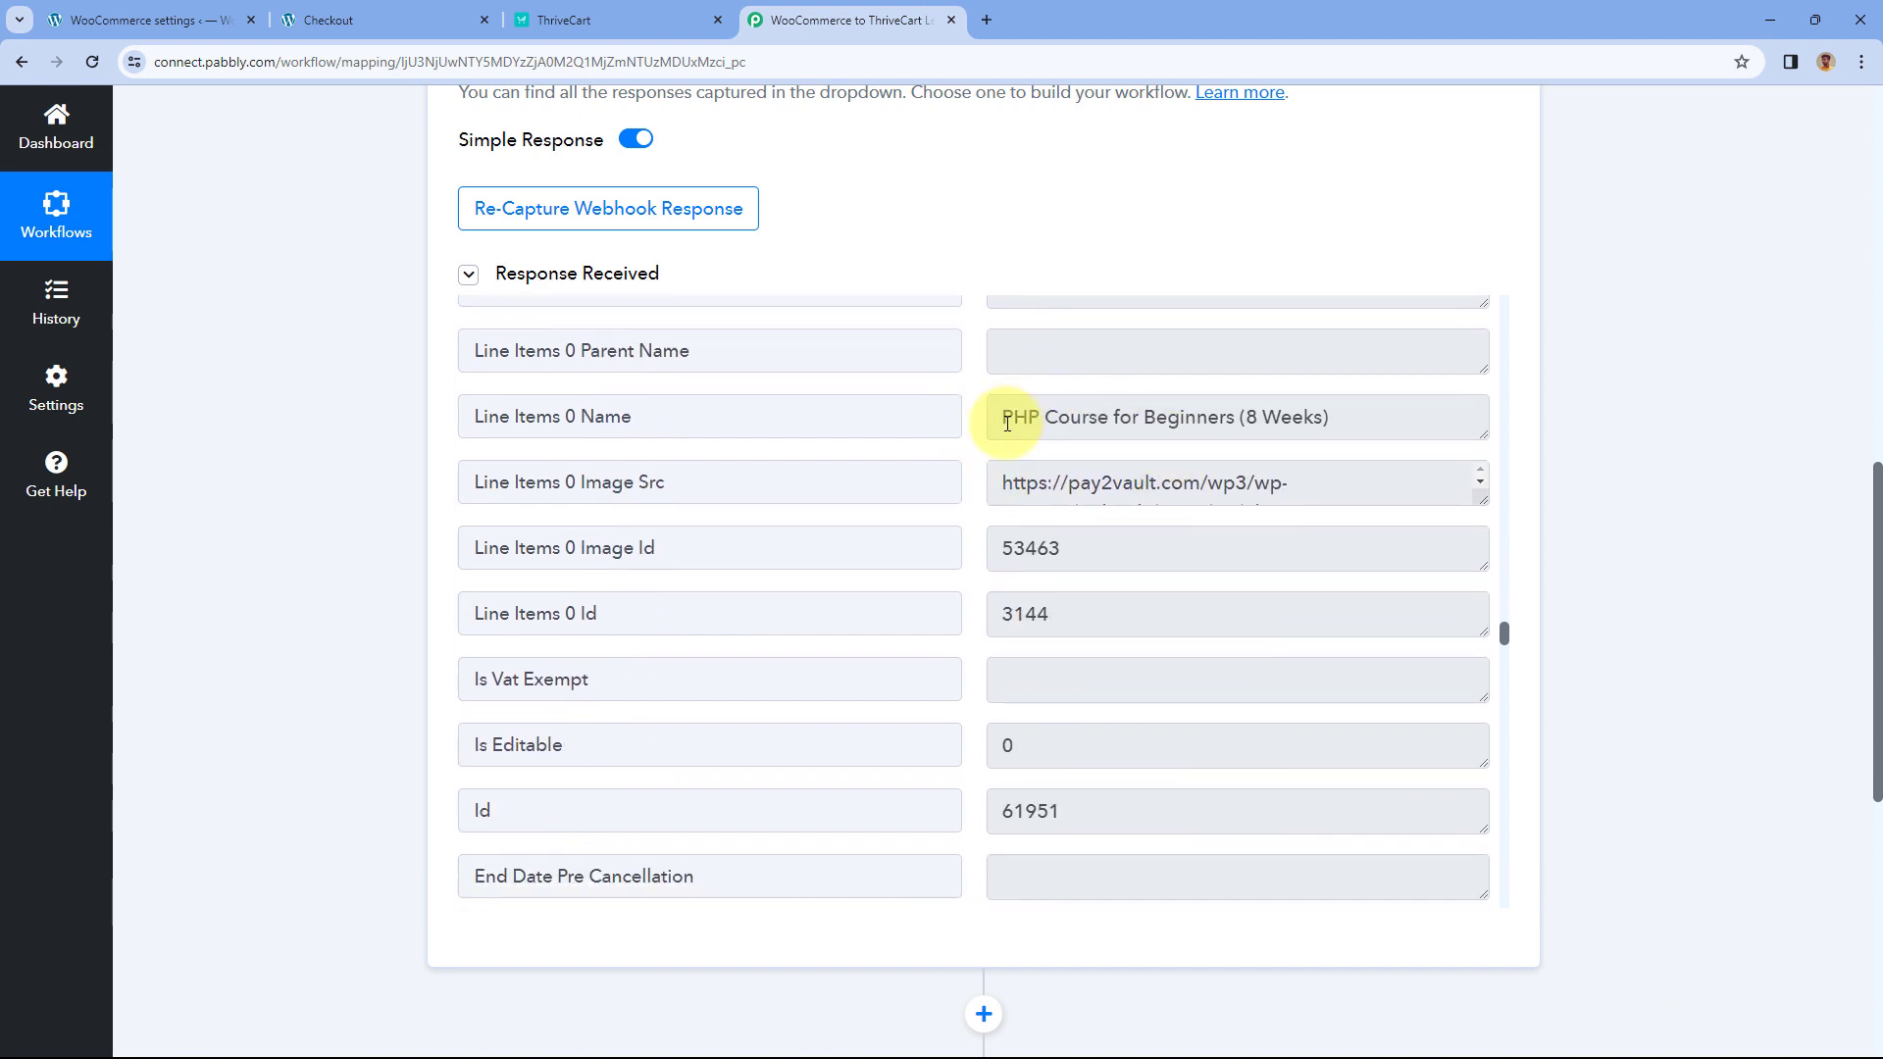
pyautogui.moveTo(1006, 419); pyautogui.dragTo(1335, 423)
pyautogui.click(1360, 426)
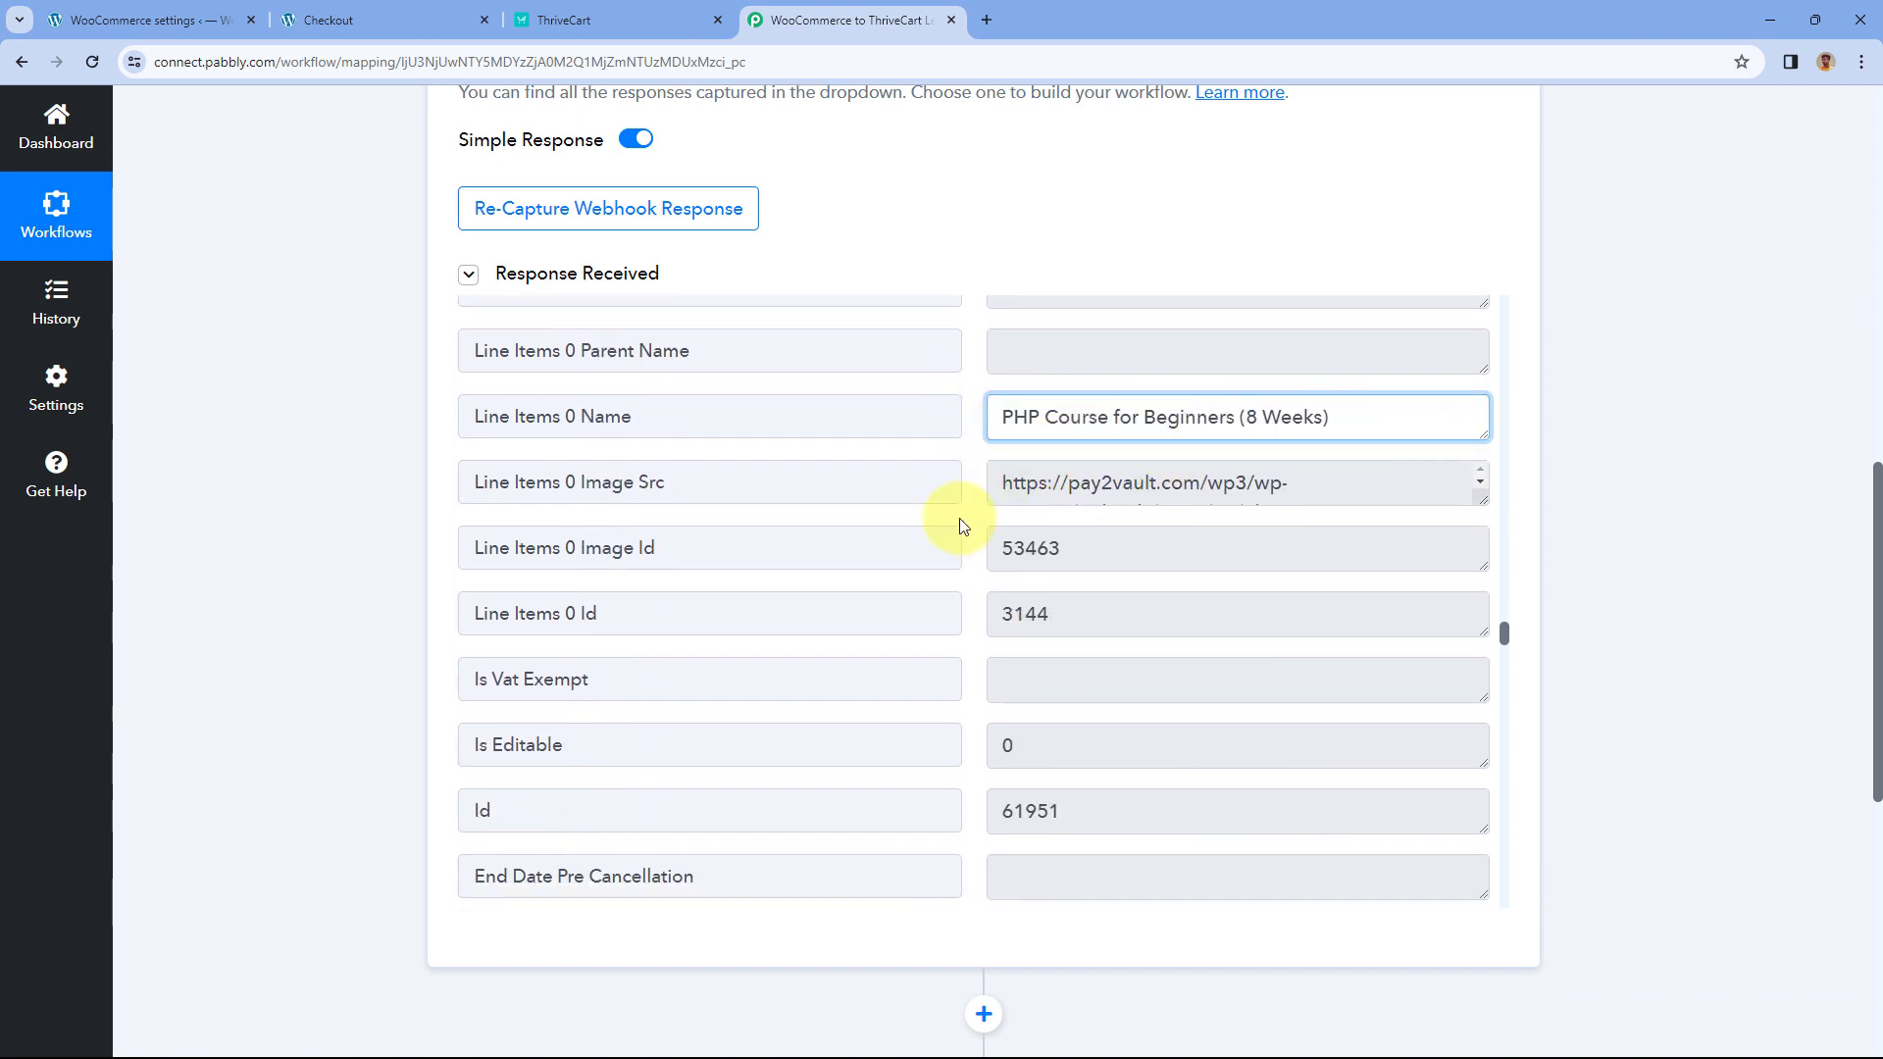
pyautogui.scroll(-6, 959, 526)
pyautogui.scroll(-10, 961, 527)
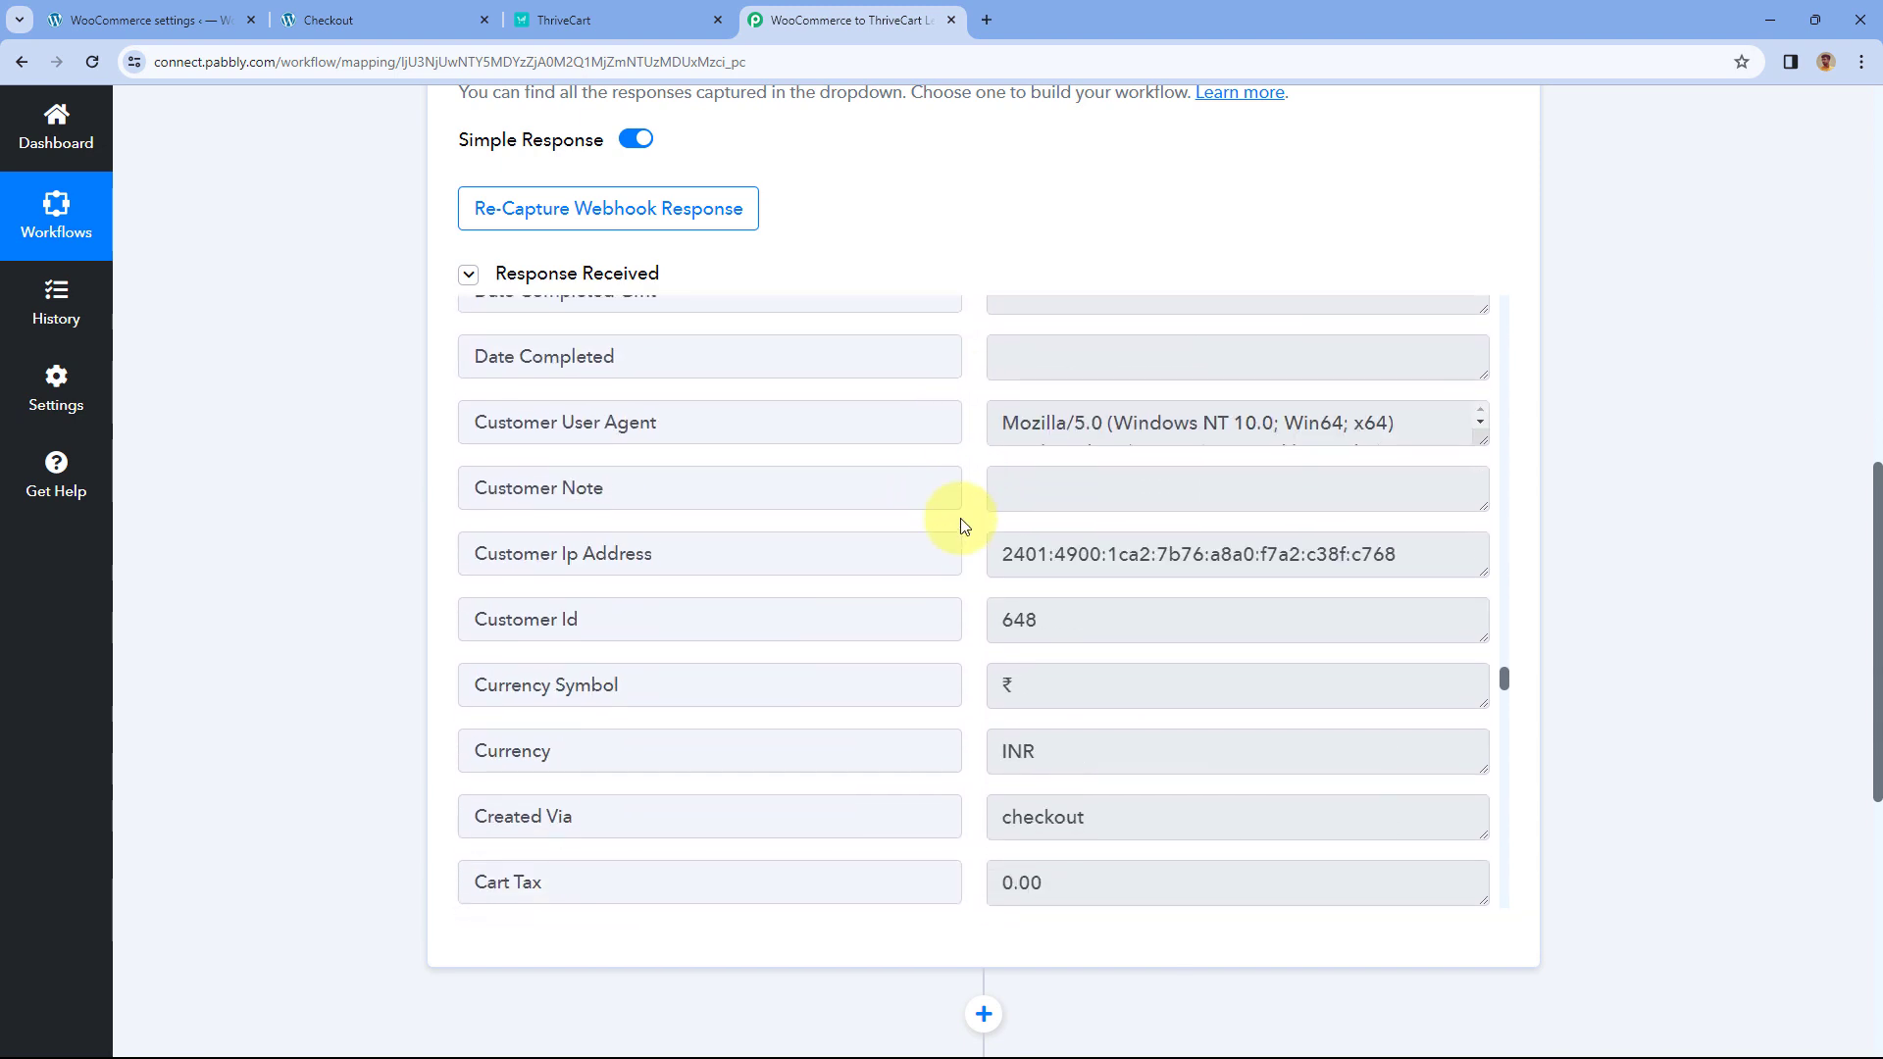
pyautogui.scroll(-1, 961, 517)
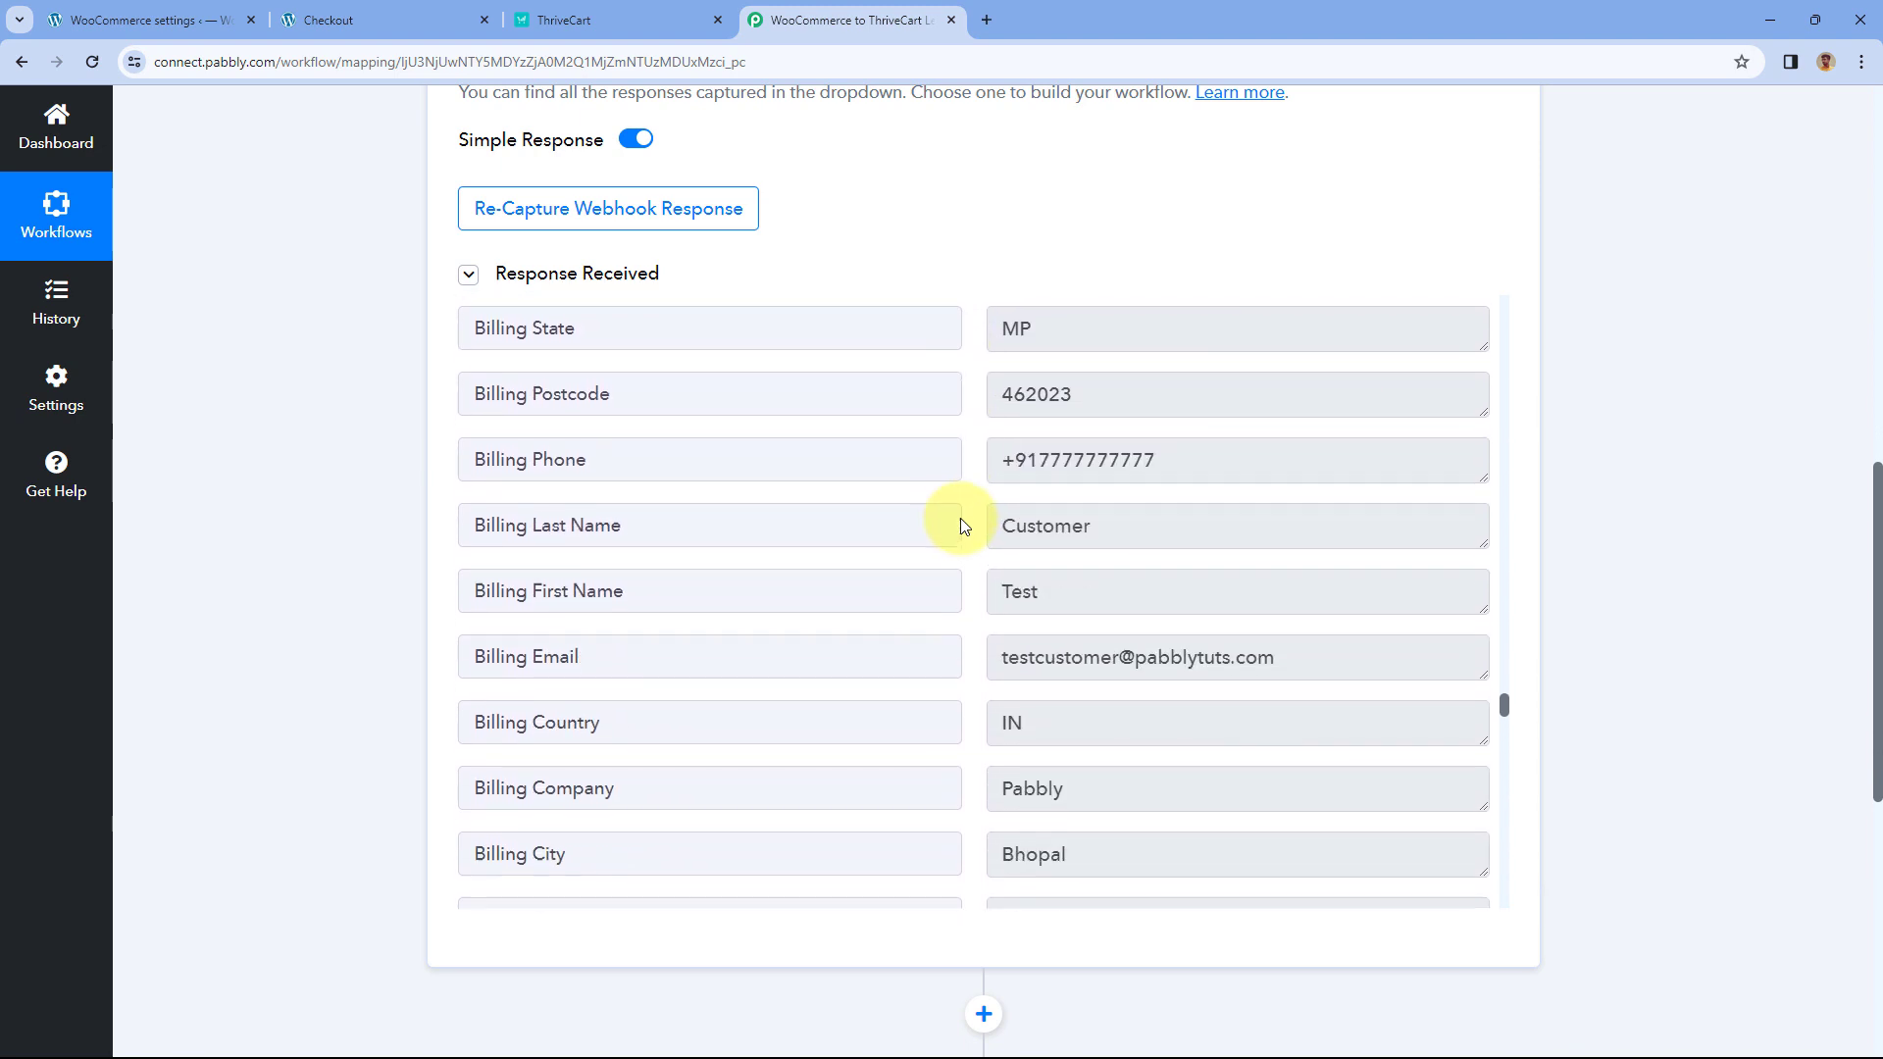
pyautogui.moveTo(1206, 456); pyautogui.dragTo(1104, 463)
pyautogui.scroll(-2, 975, 529)
pyautogui.moveTo(1270, 481); pyautogui.dragTo(1280, 478)
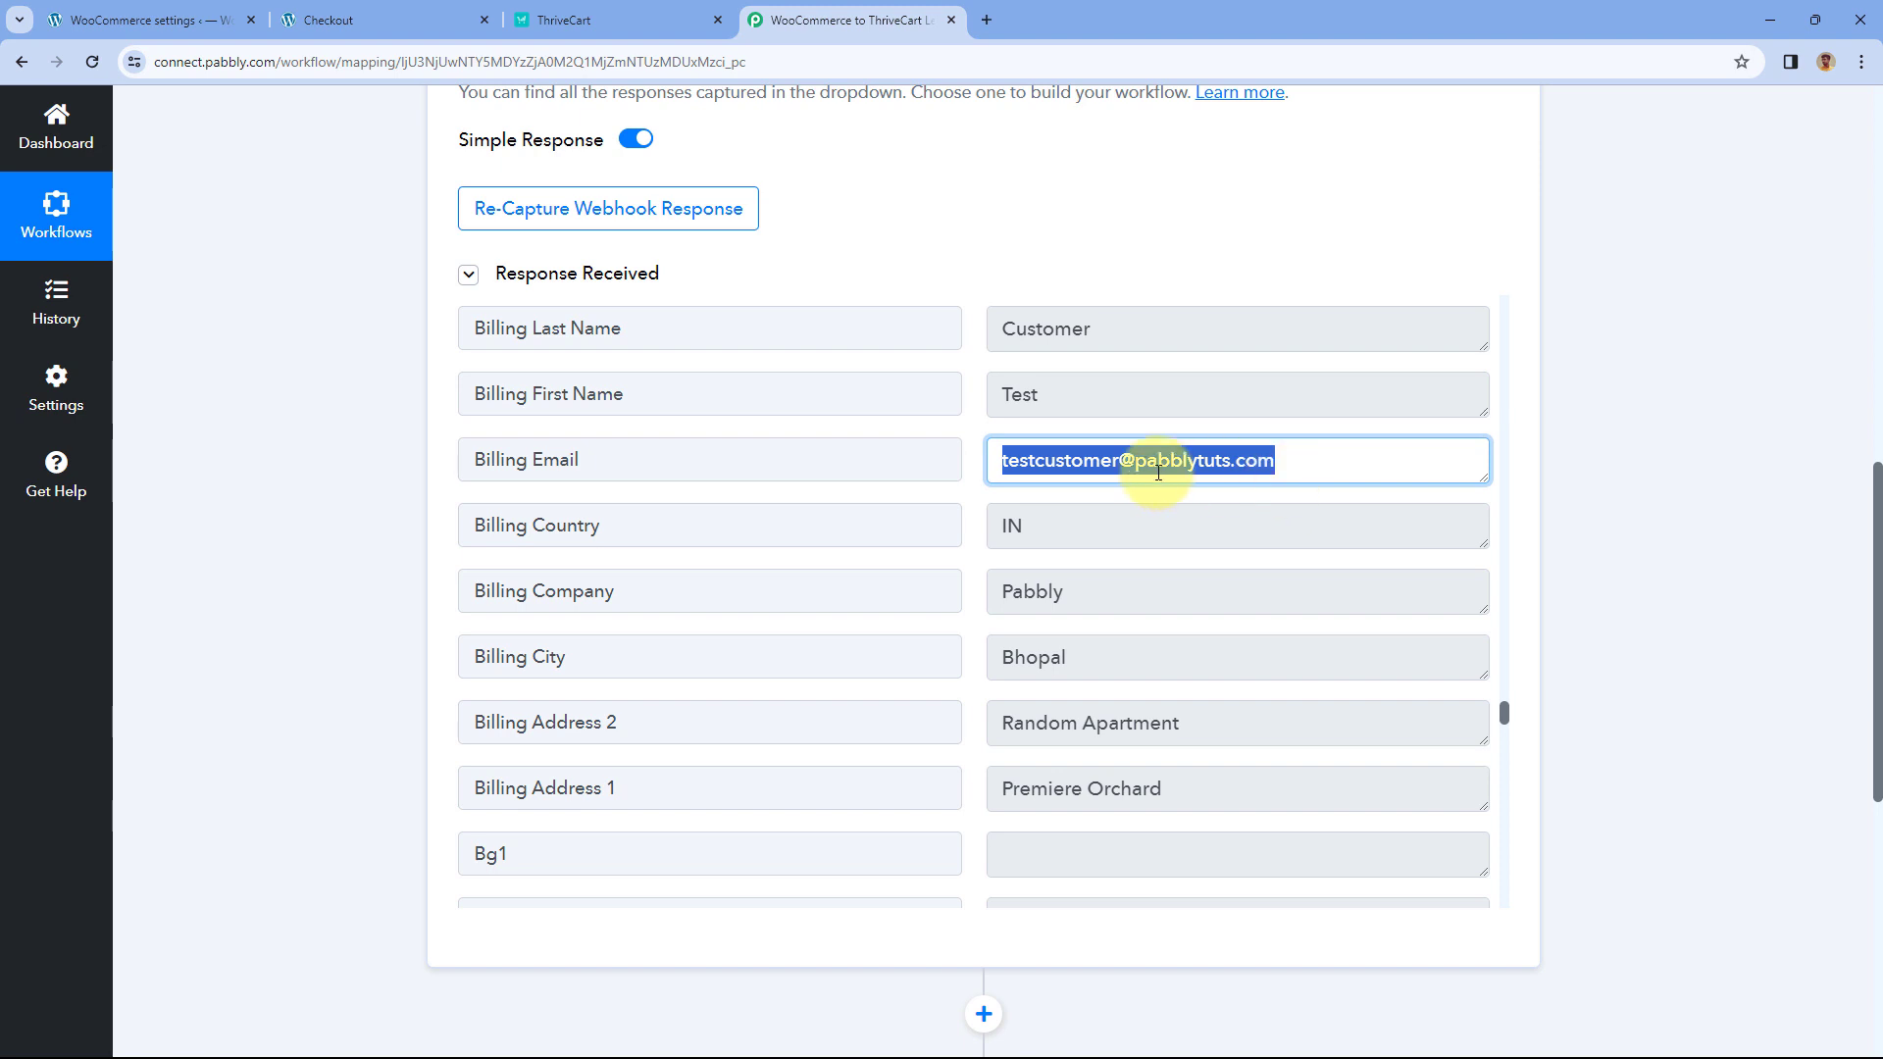
pyautogui.click(974, 465)
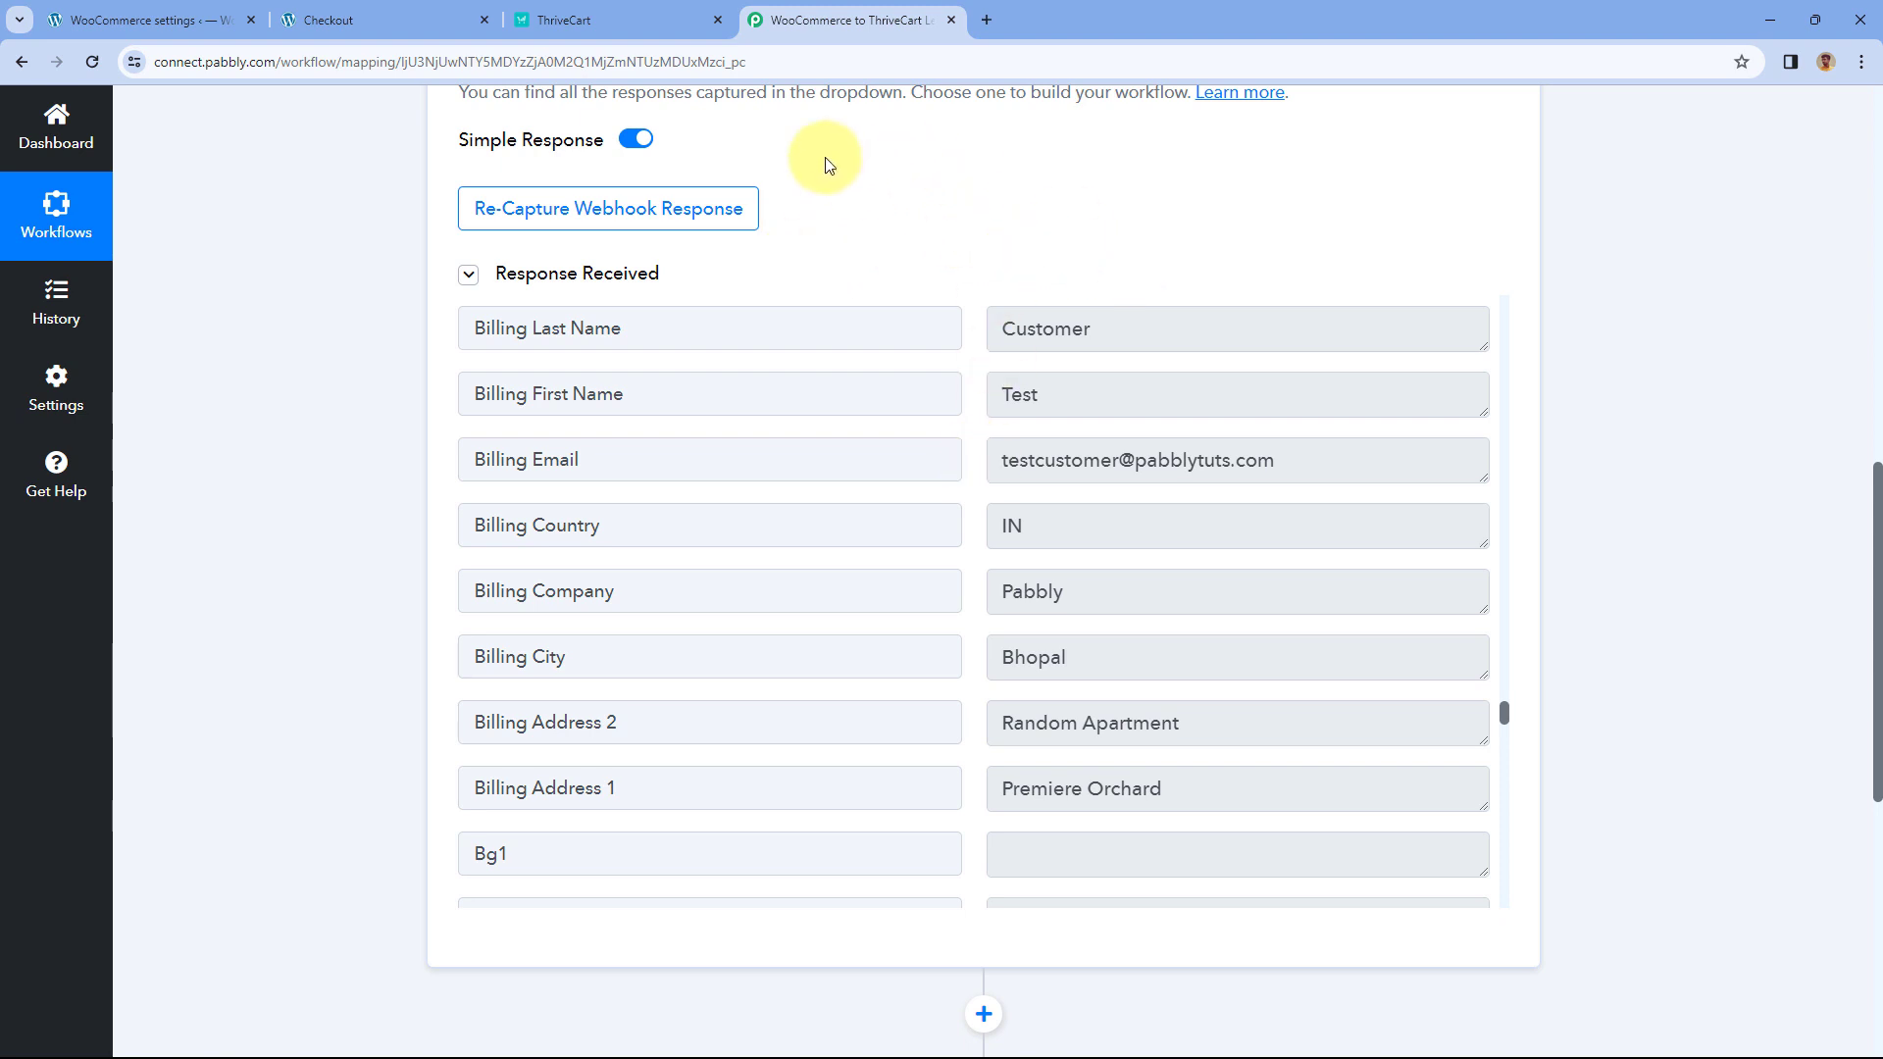
pyautogui.click(432, 12)
pyautogui.scroll(2, 911, 461)
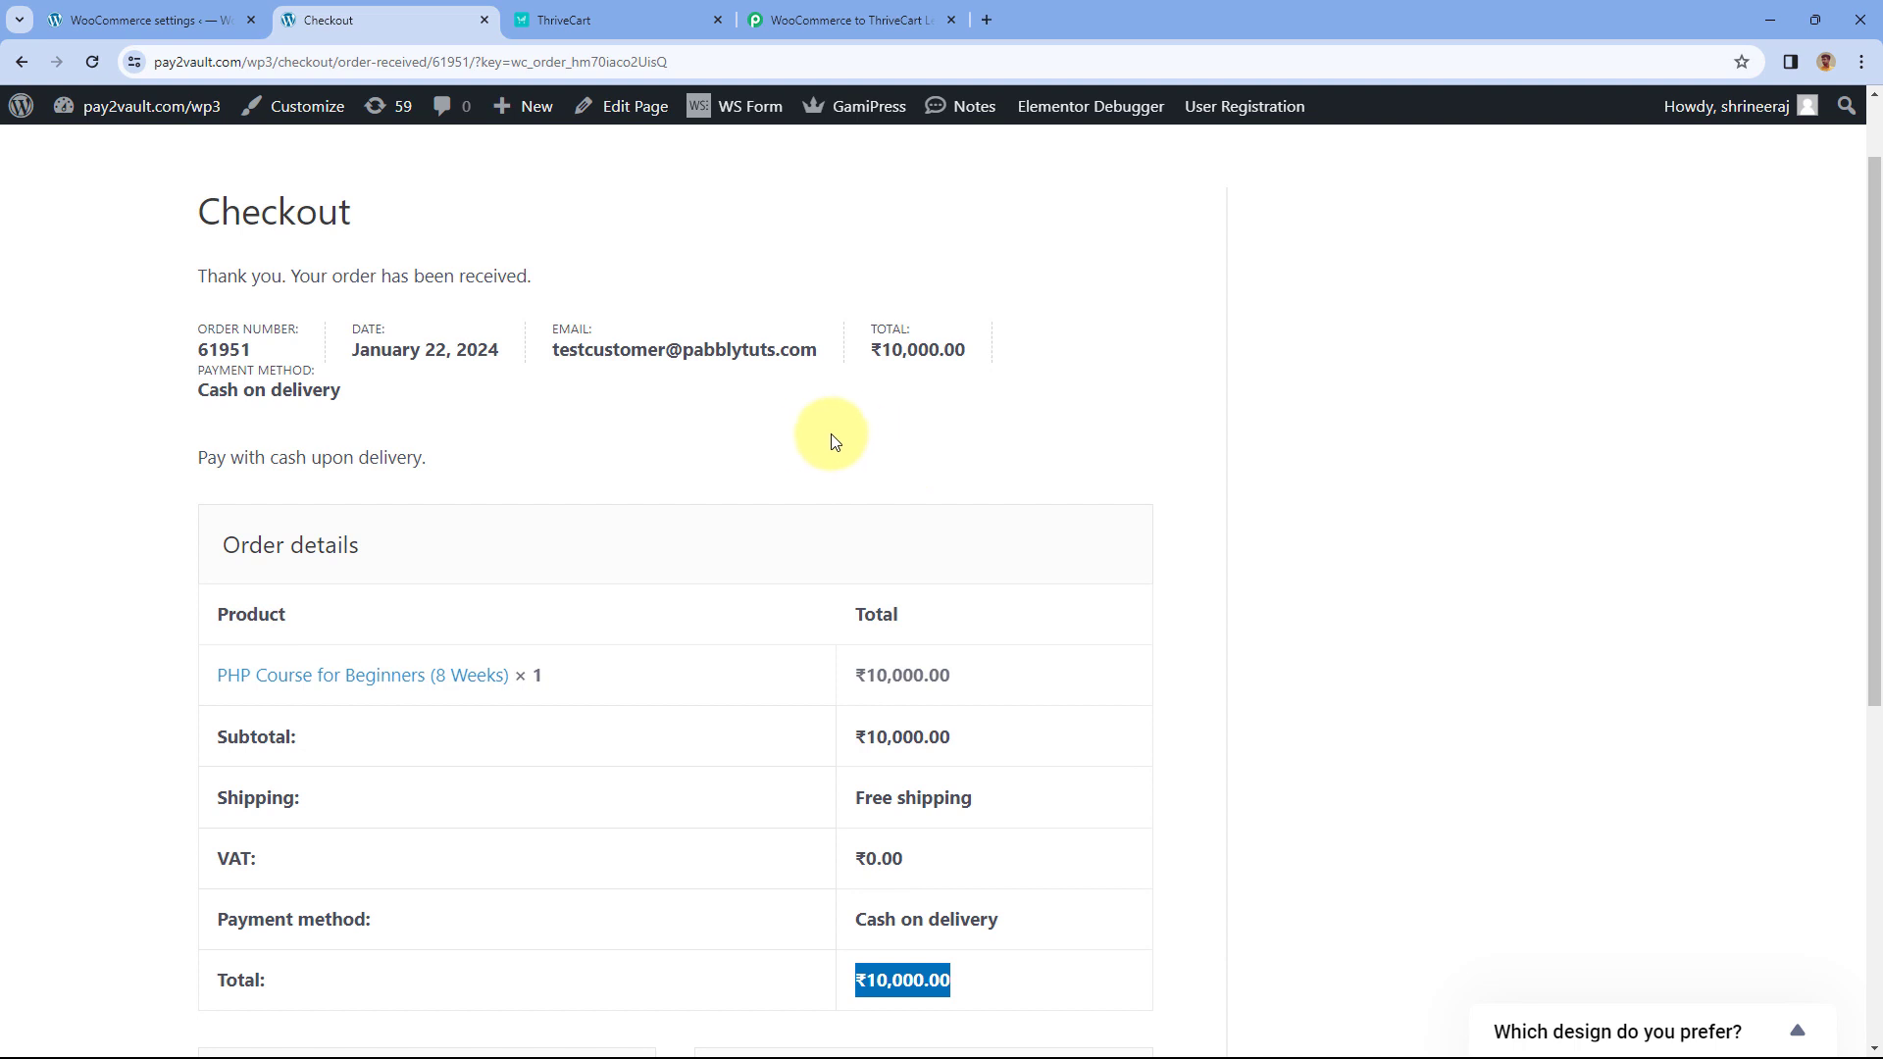
pyautogui.click(842, 20)
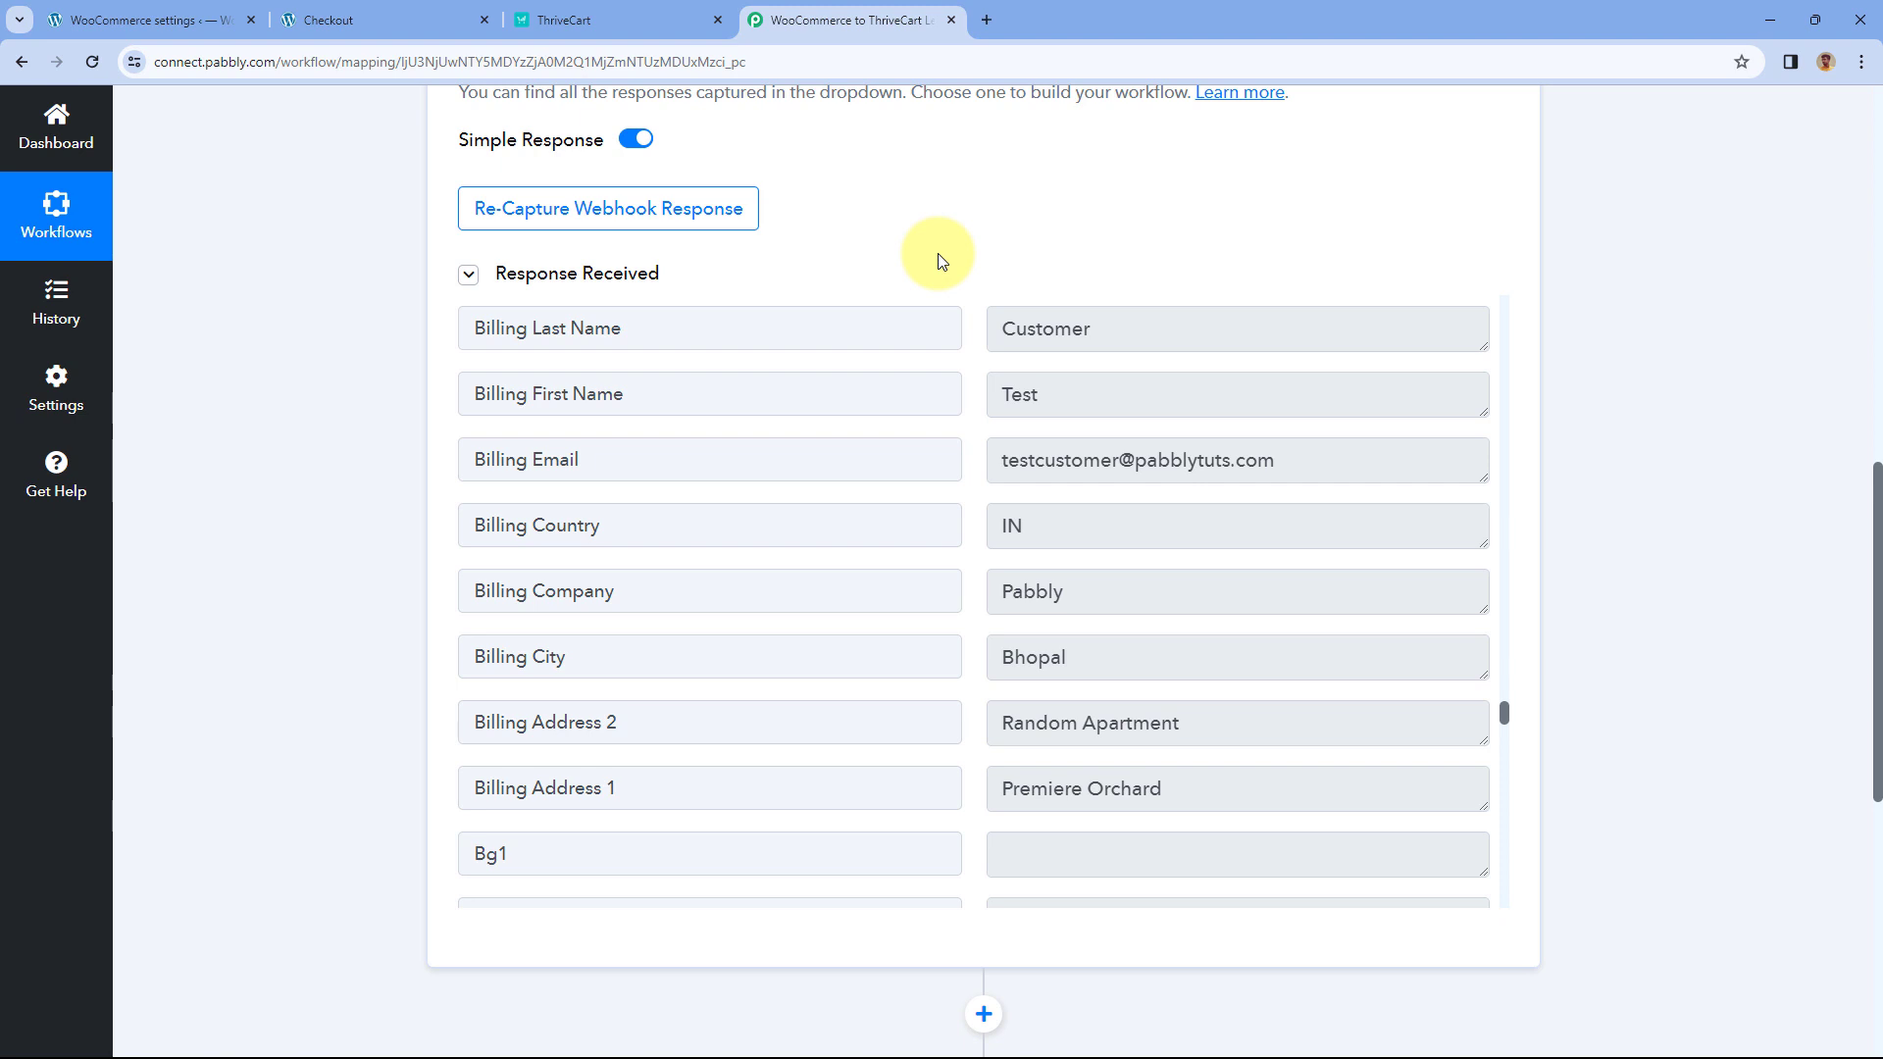
pyautogui.click(378, 20)
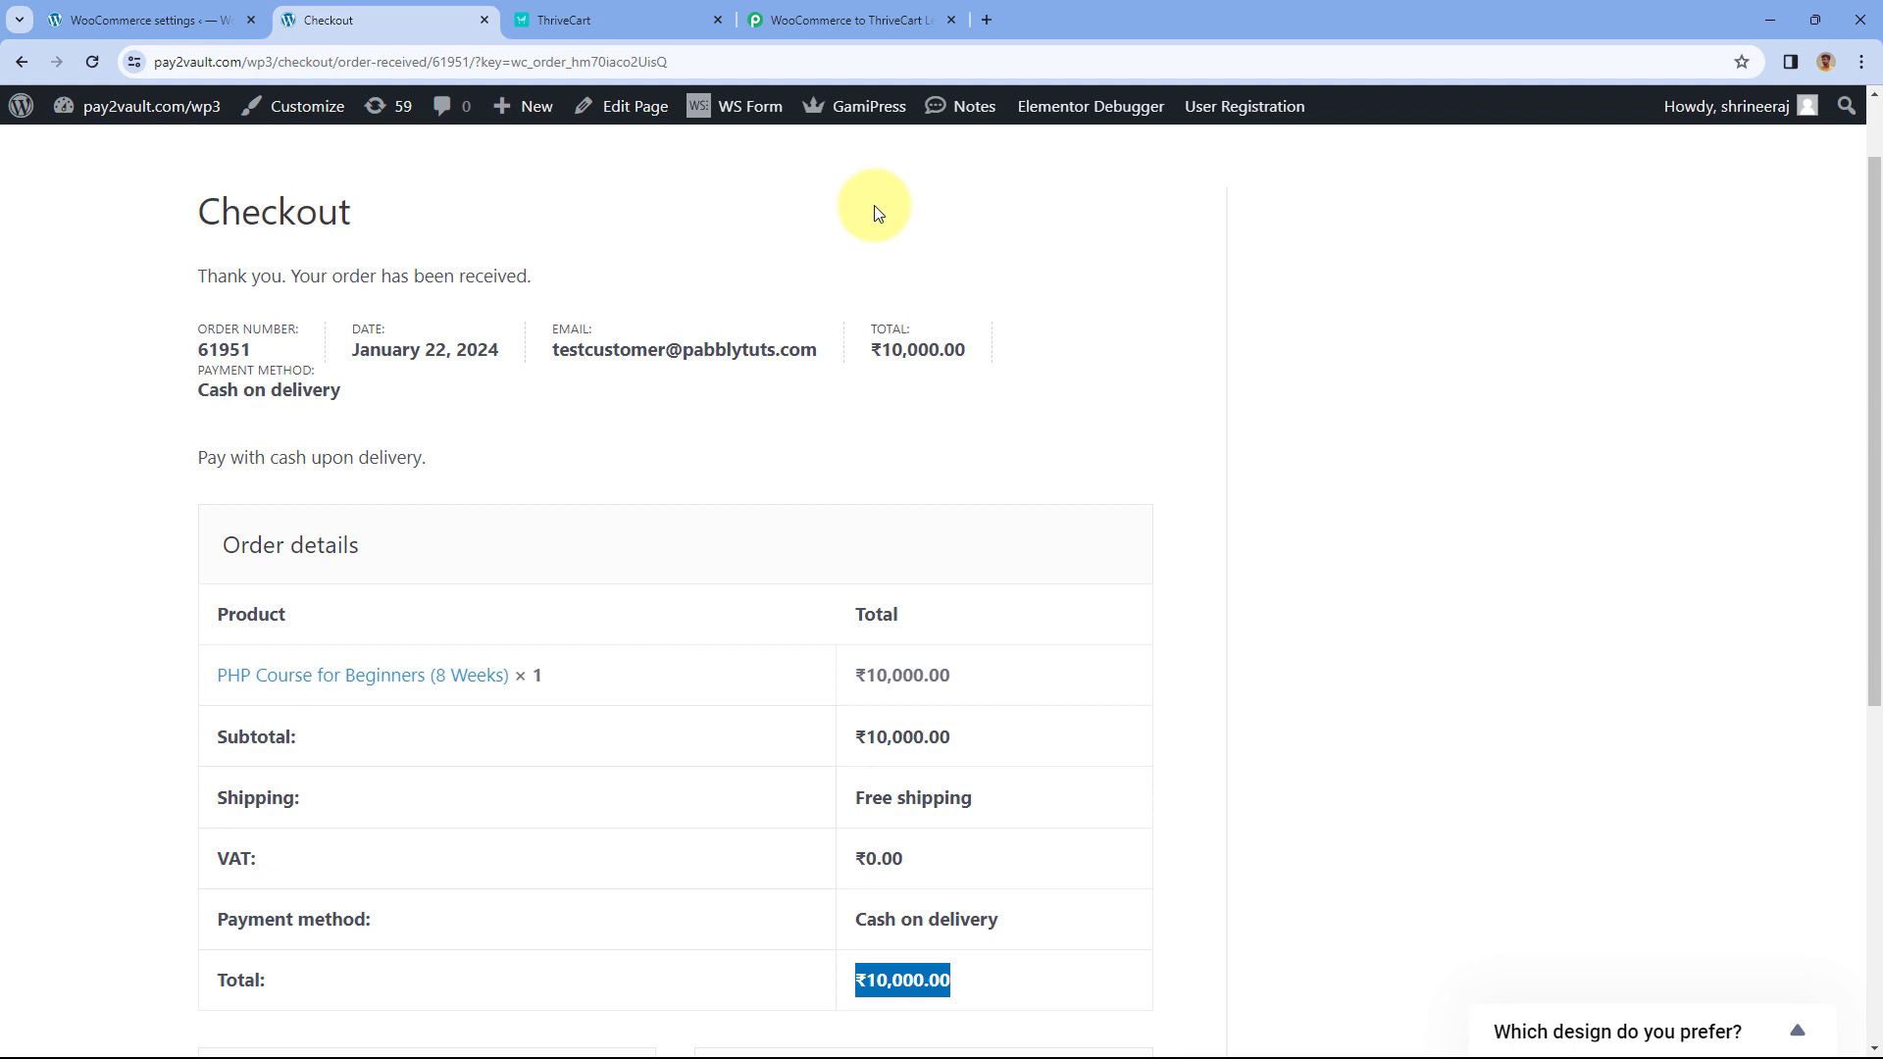
pyautogui.scroll(-2, 264, 424)
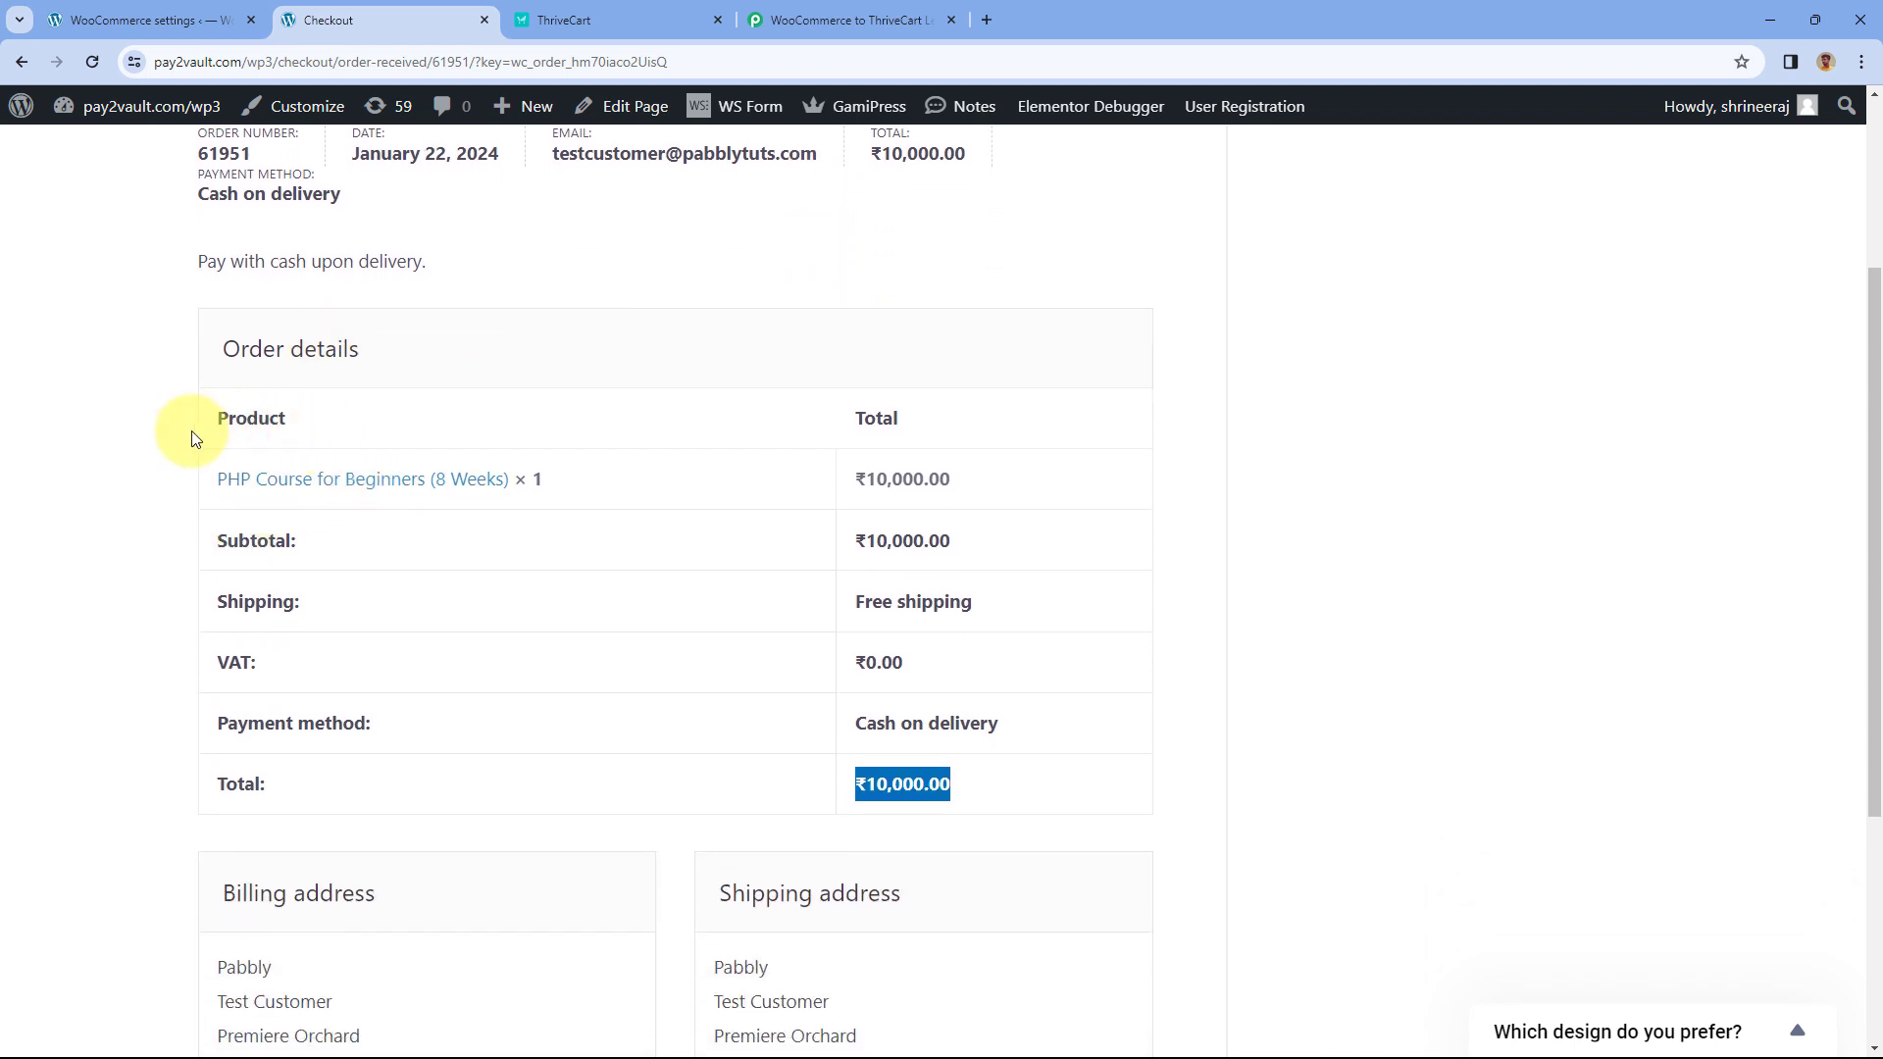
pyautogui.click(607, 20)
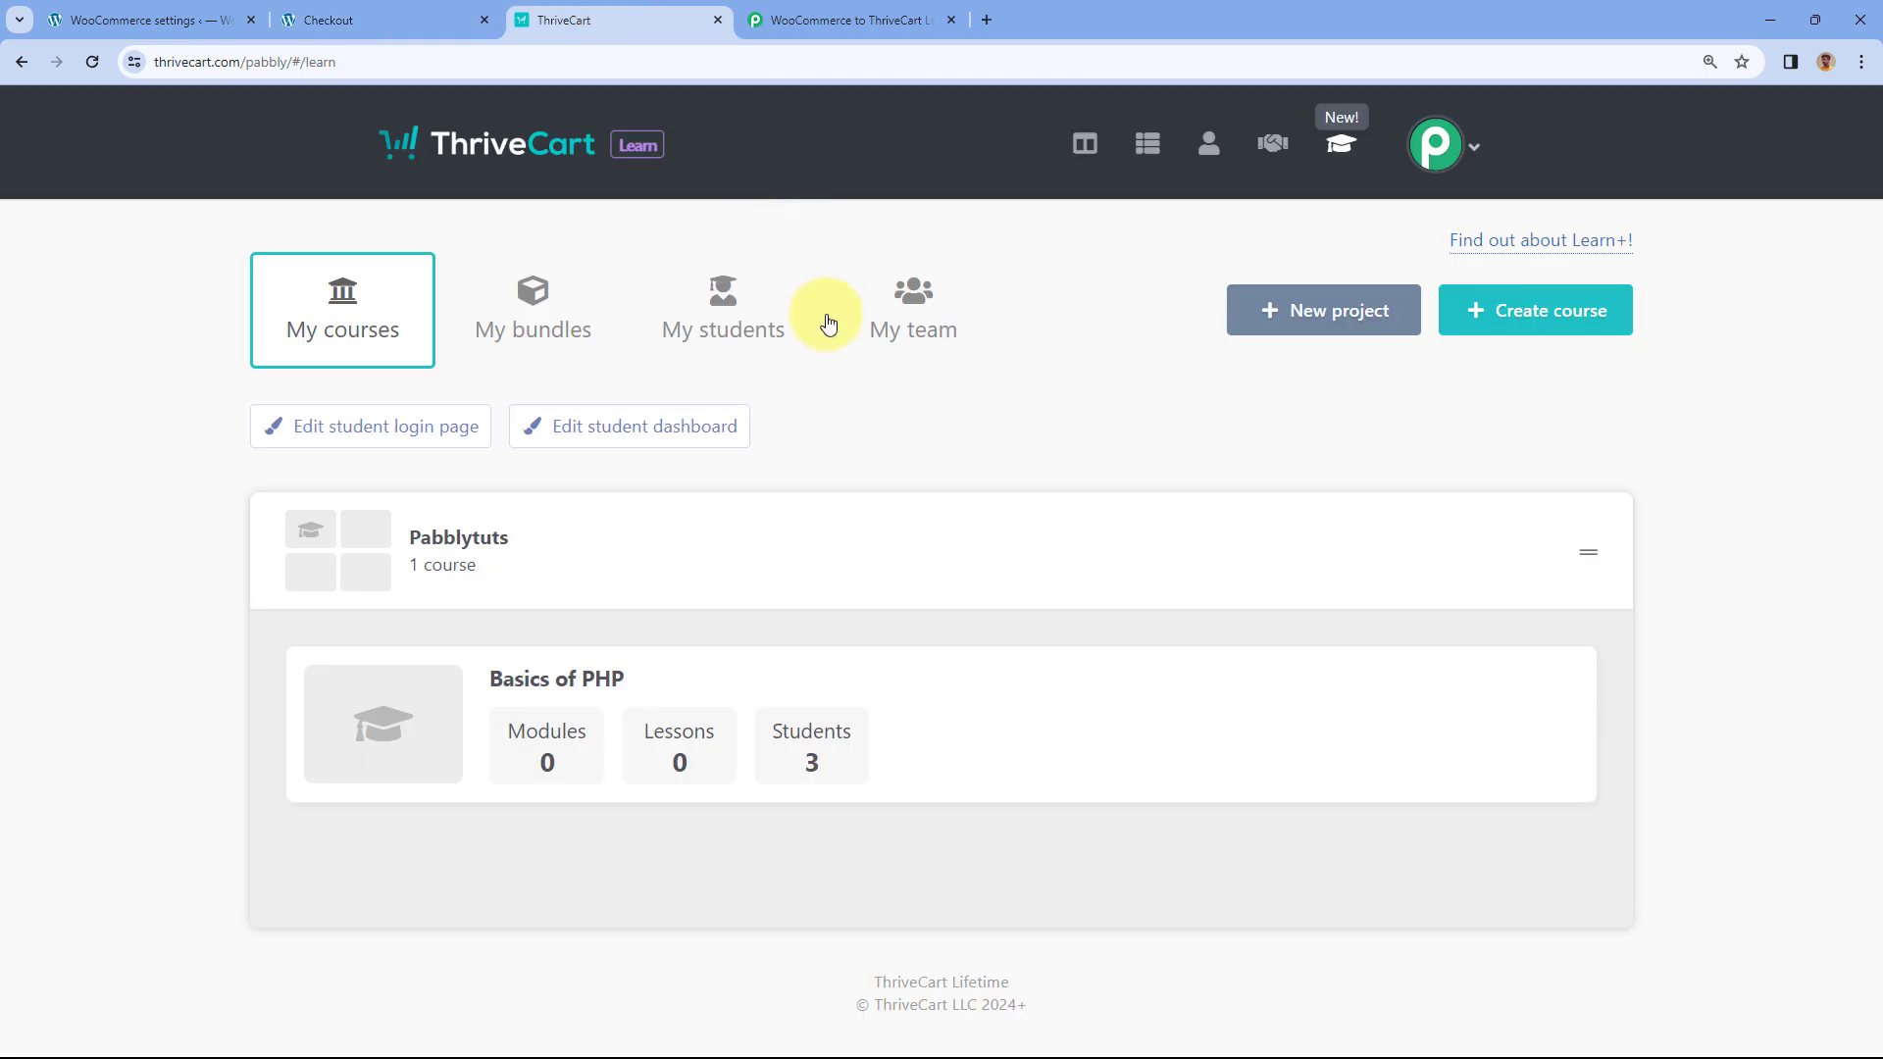
pyautogui.click(420, 18)
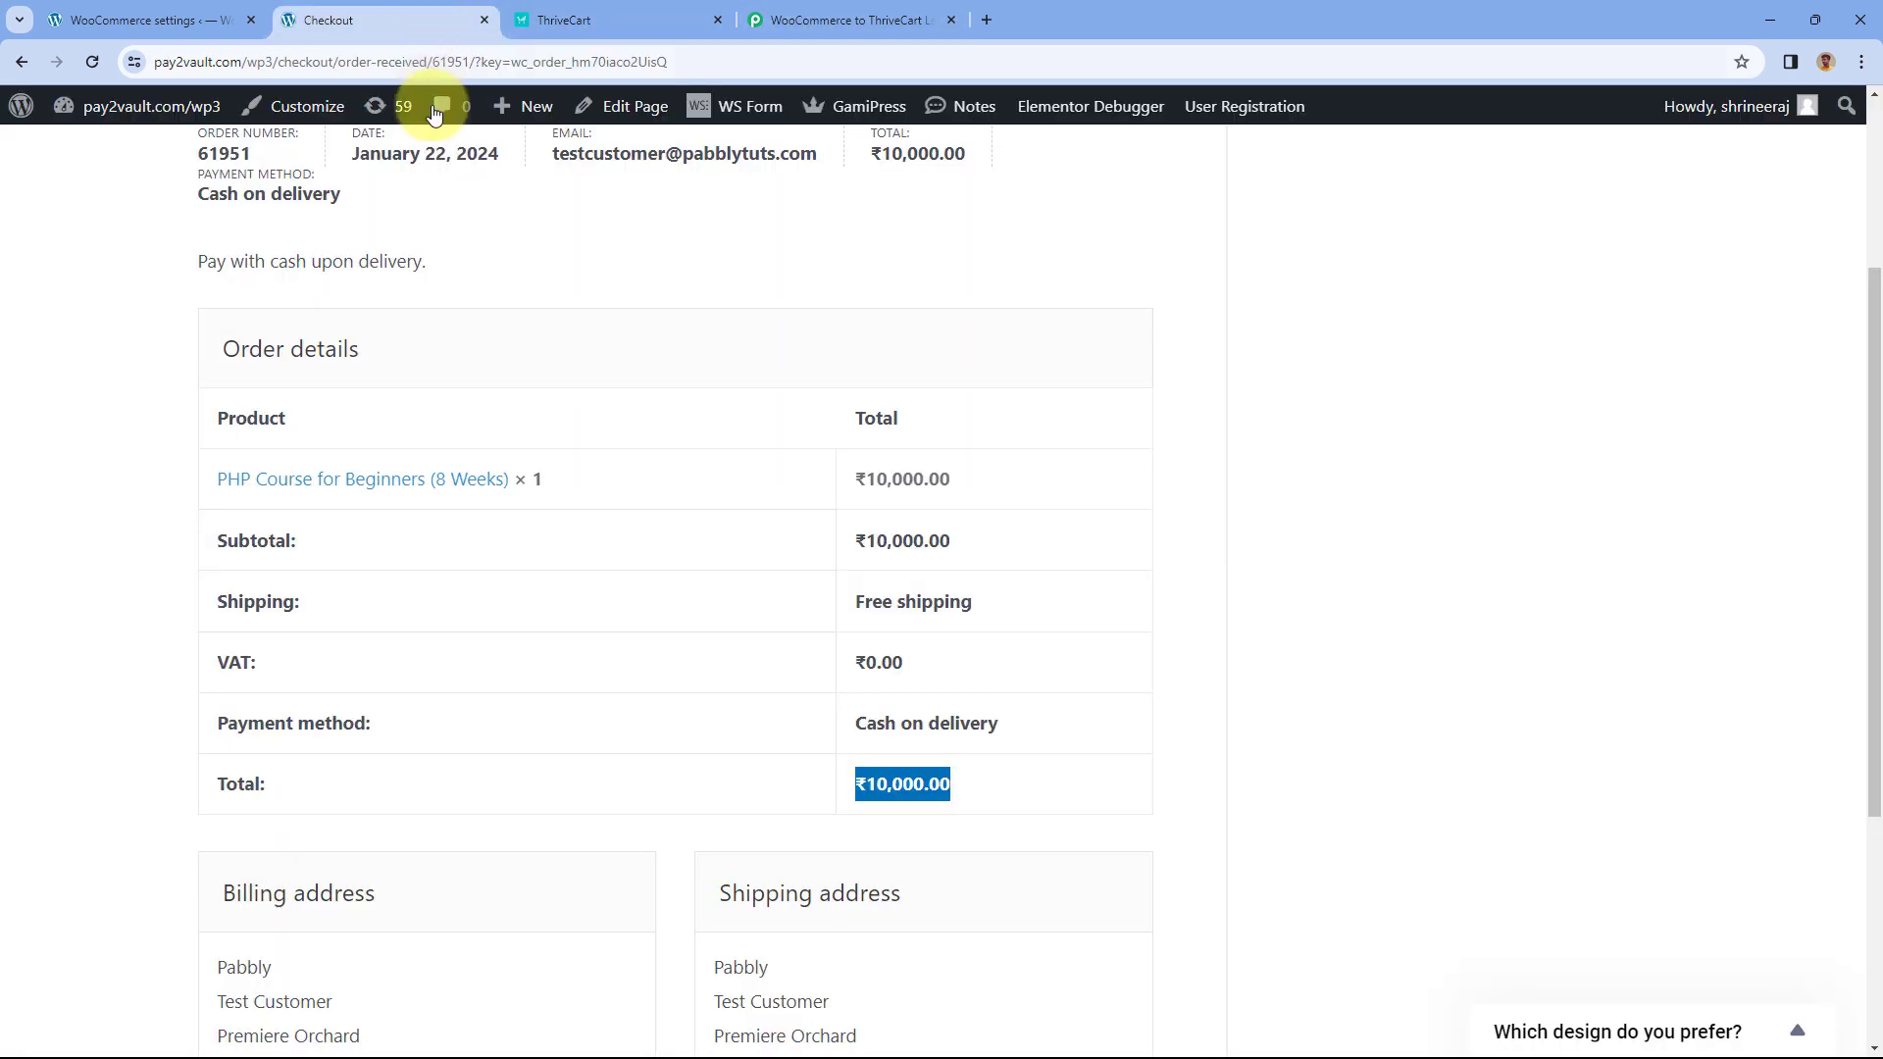
pyautogui.click(613, 19)
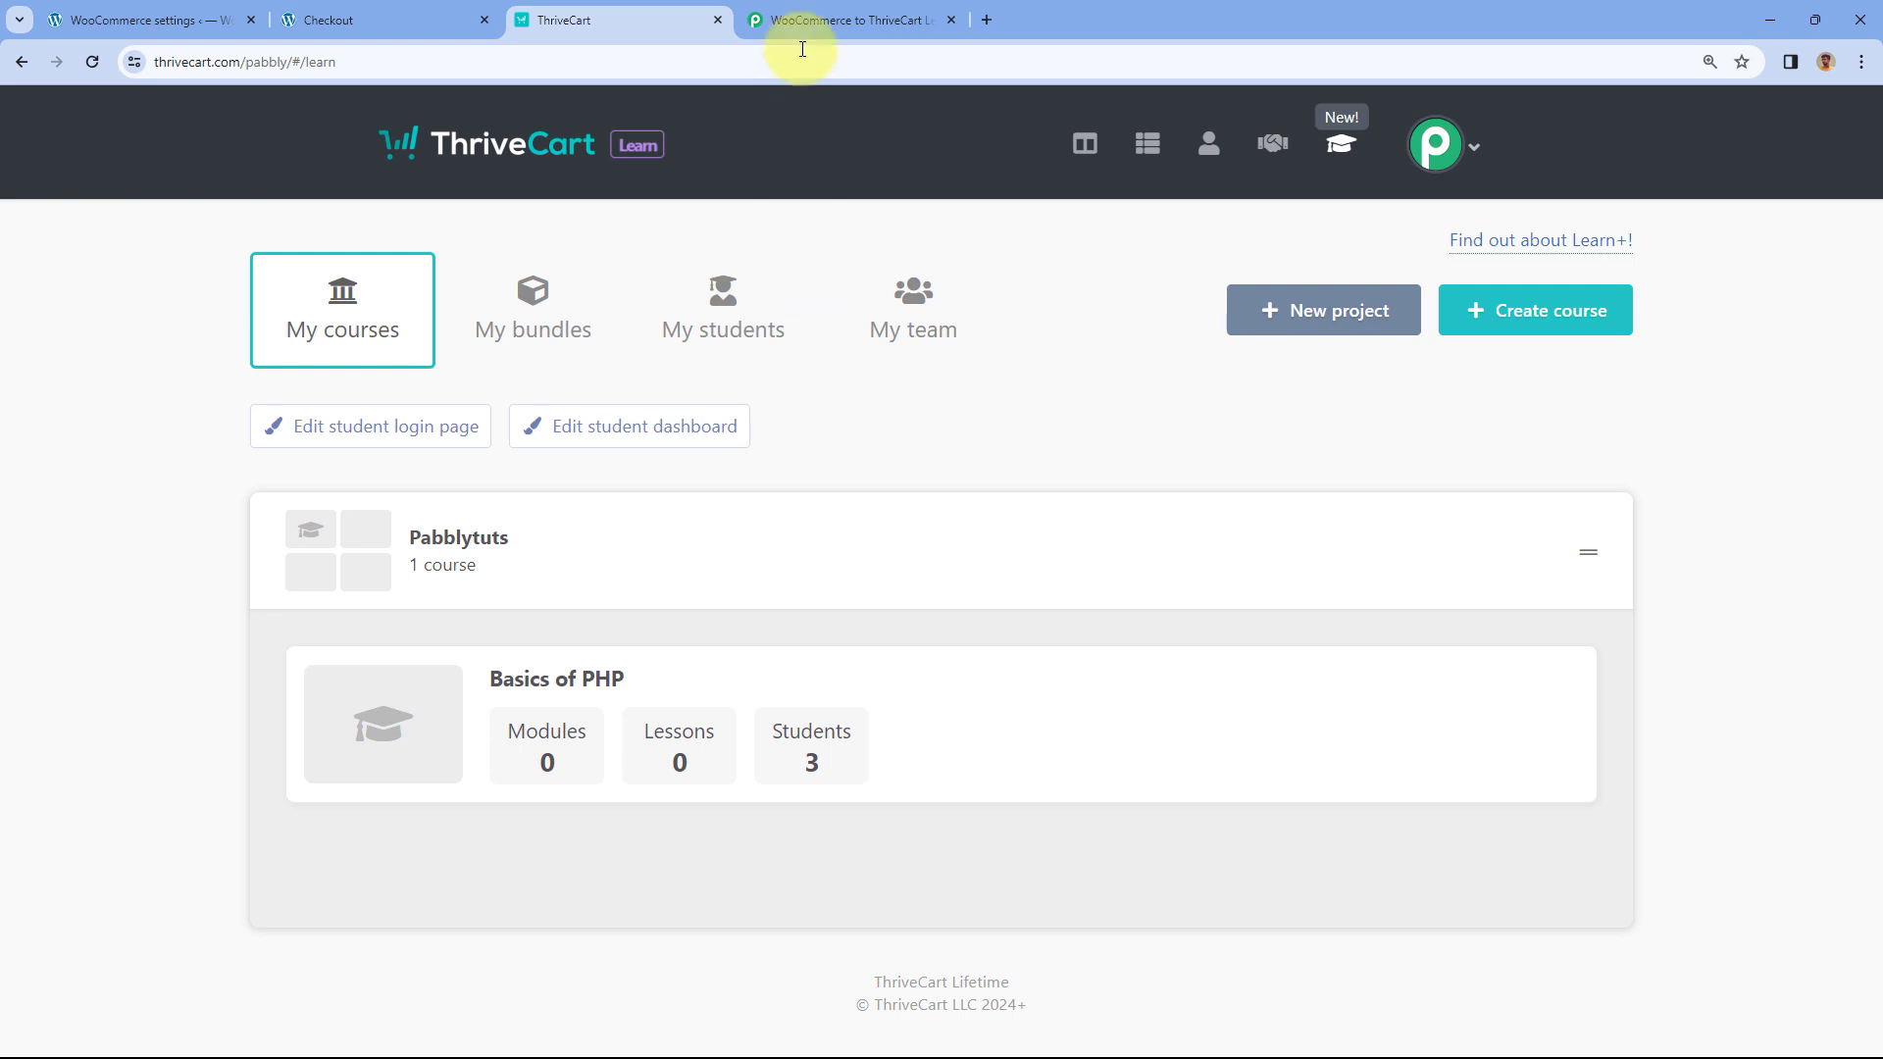
pyautogui.click(801, 20)
pyautogui.scroll(4, 942, 294)
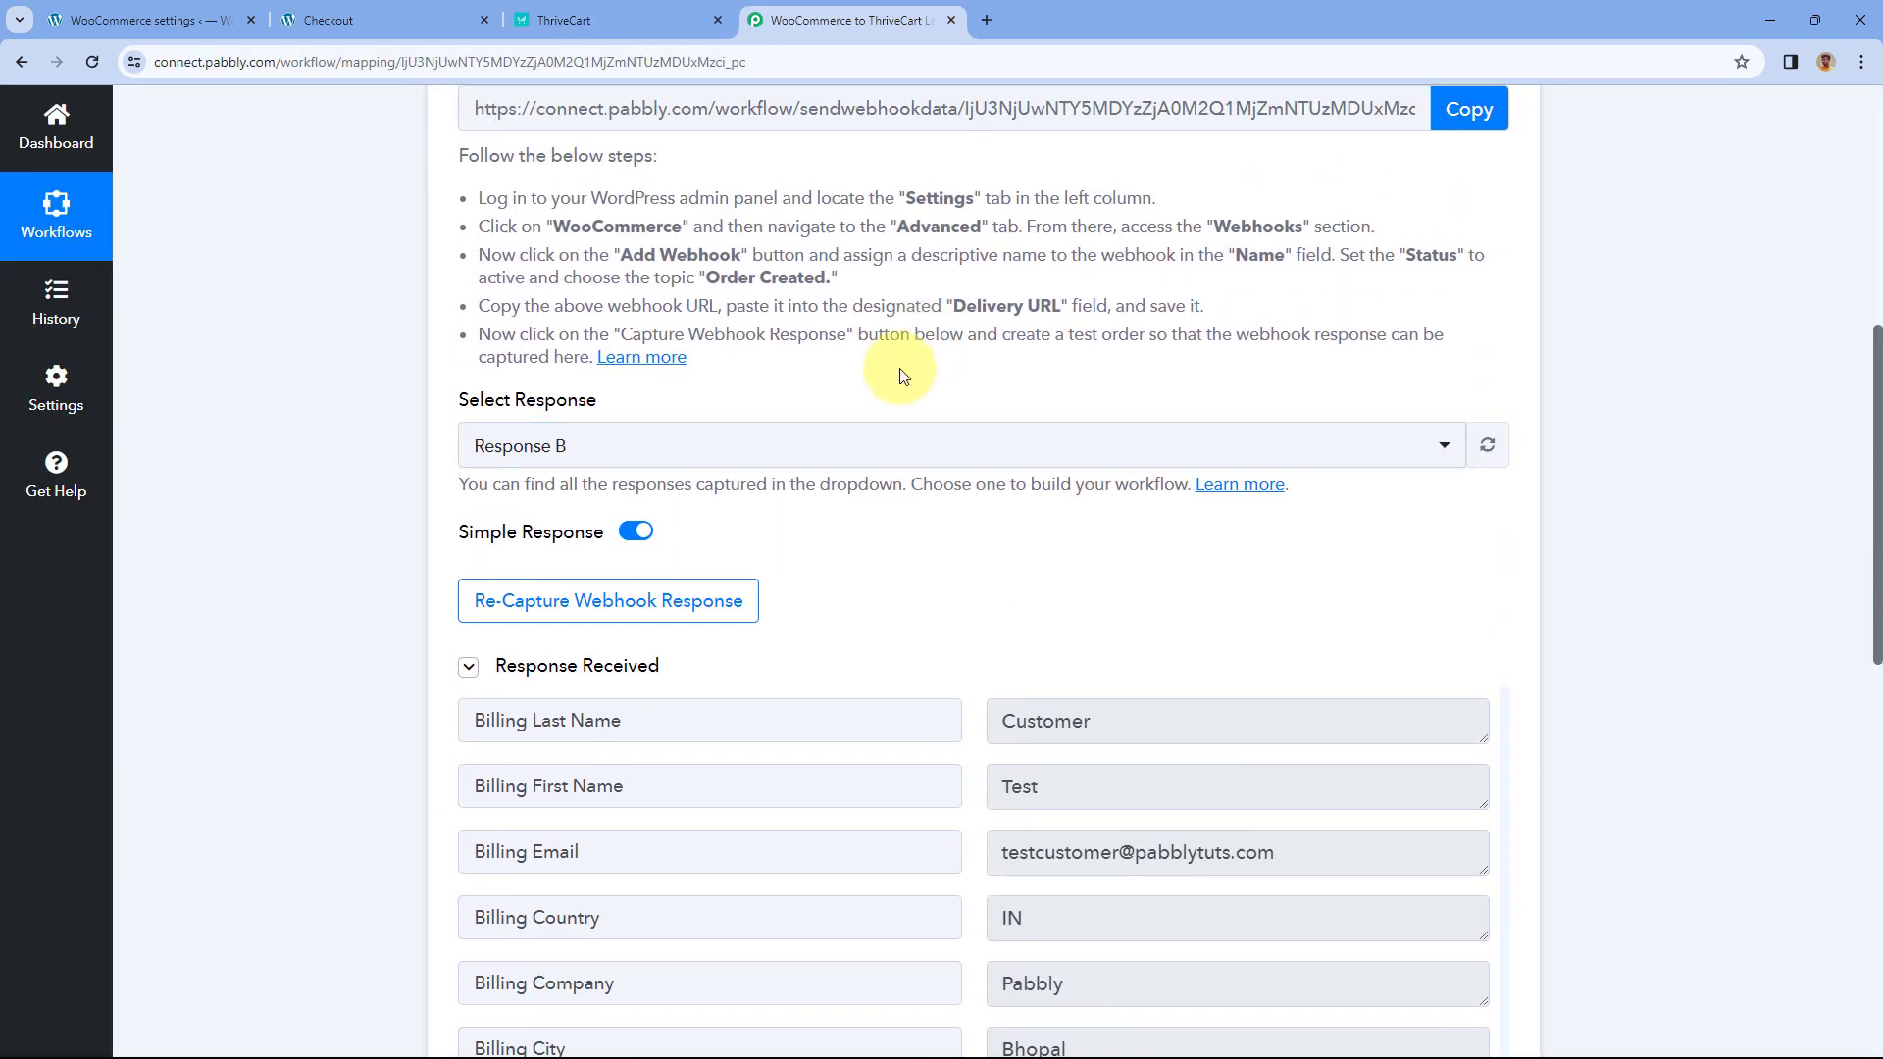
pyautogui.scroll(1, 930, 403)
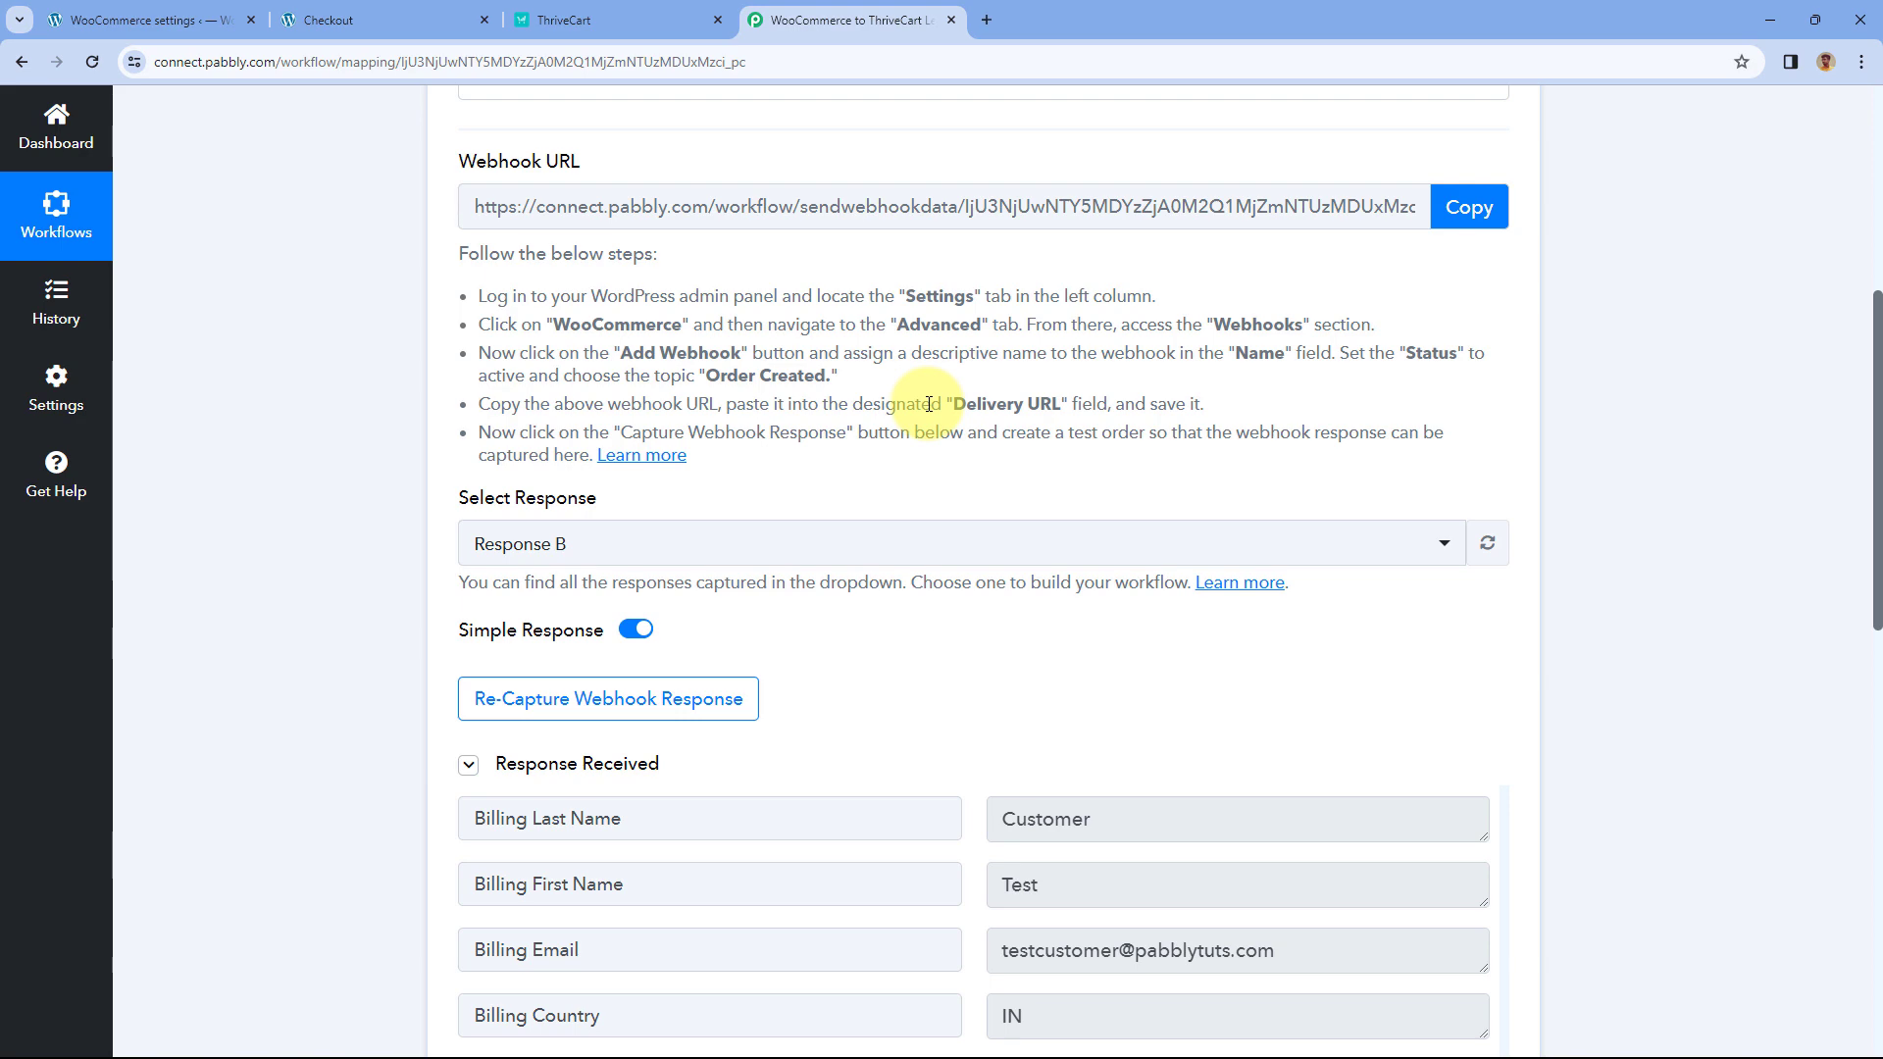
pyautogui.scroll(-4, 927, 392)
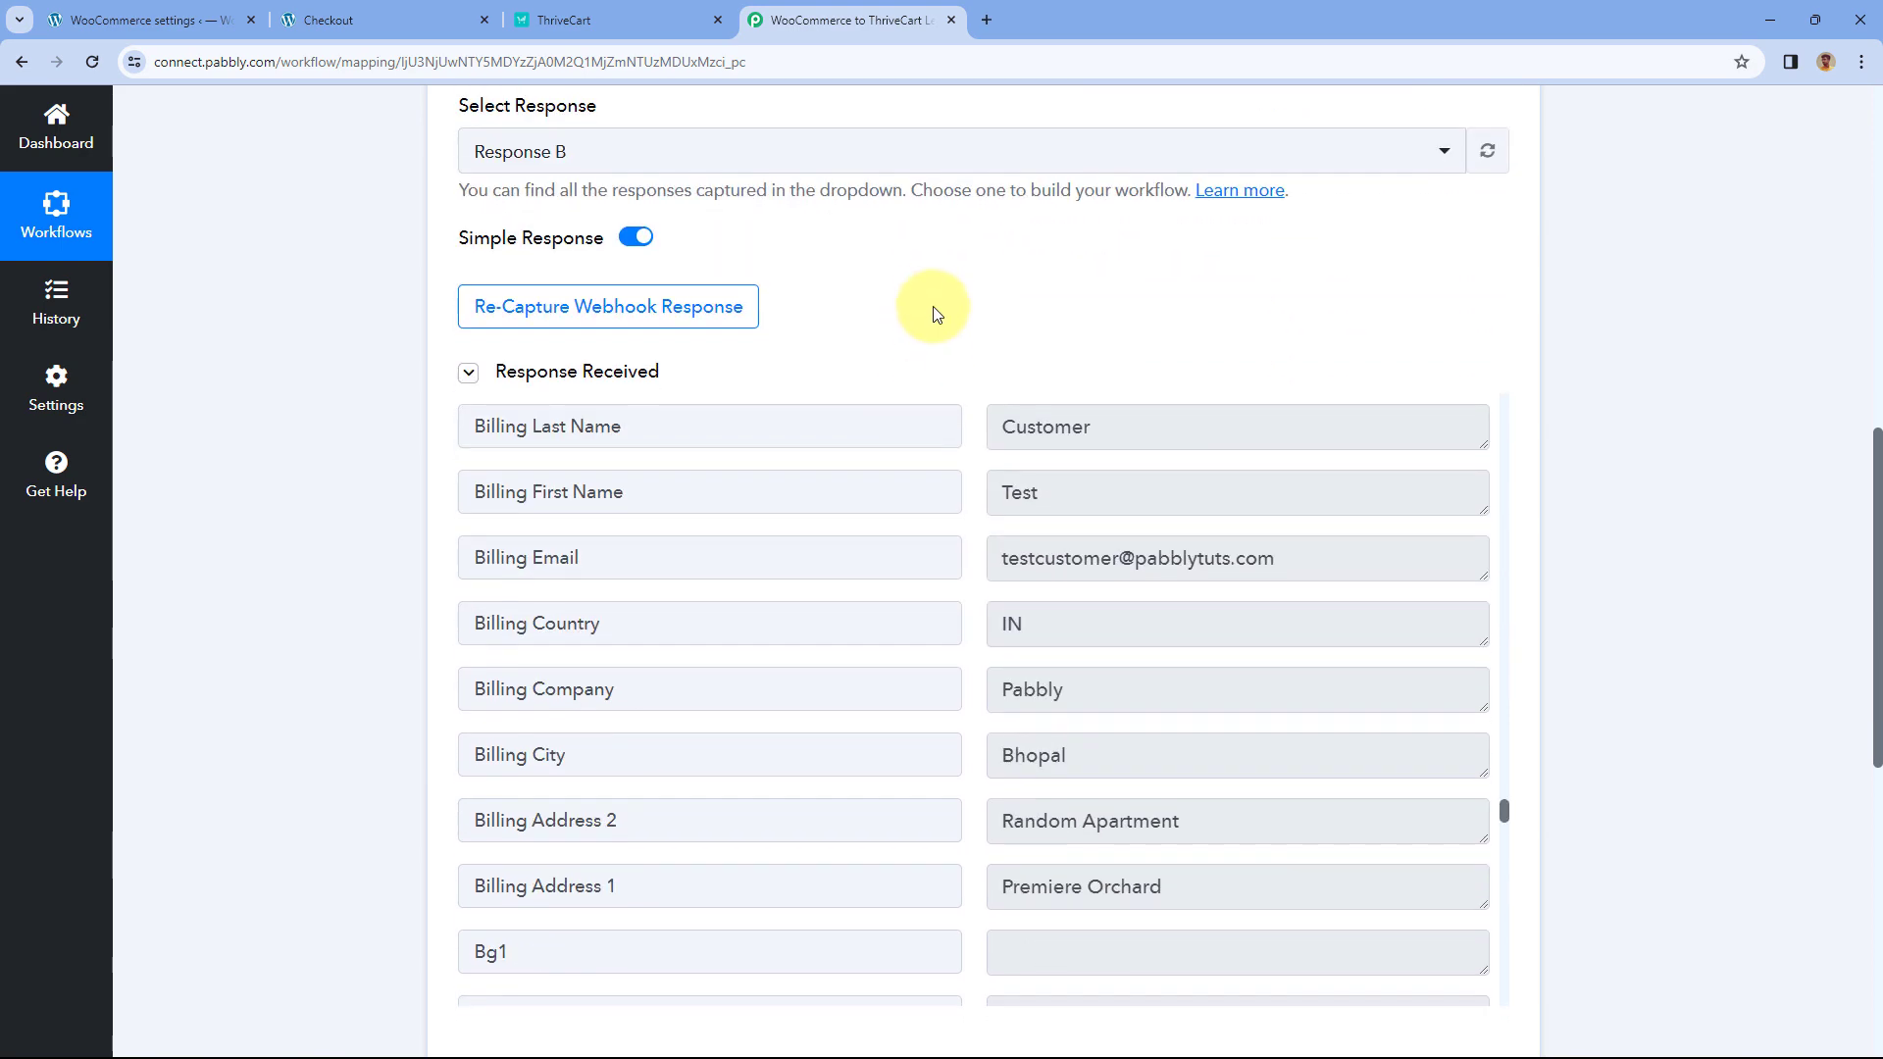
pyautogui.scroll(-1, 934, 304)
pyautogui.scroll(2, 953, 428)
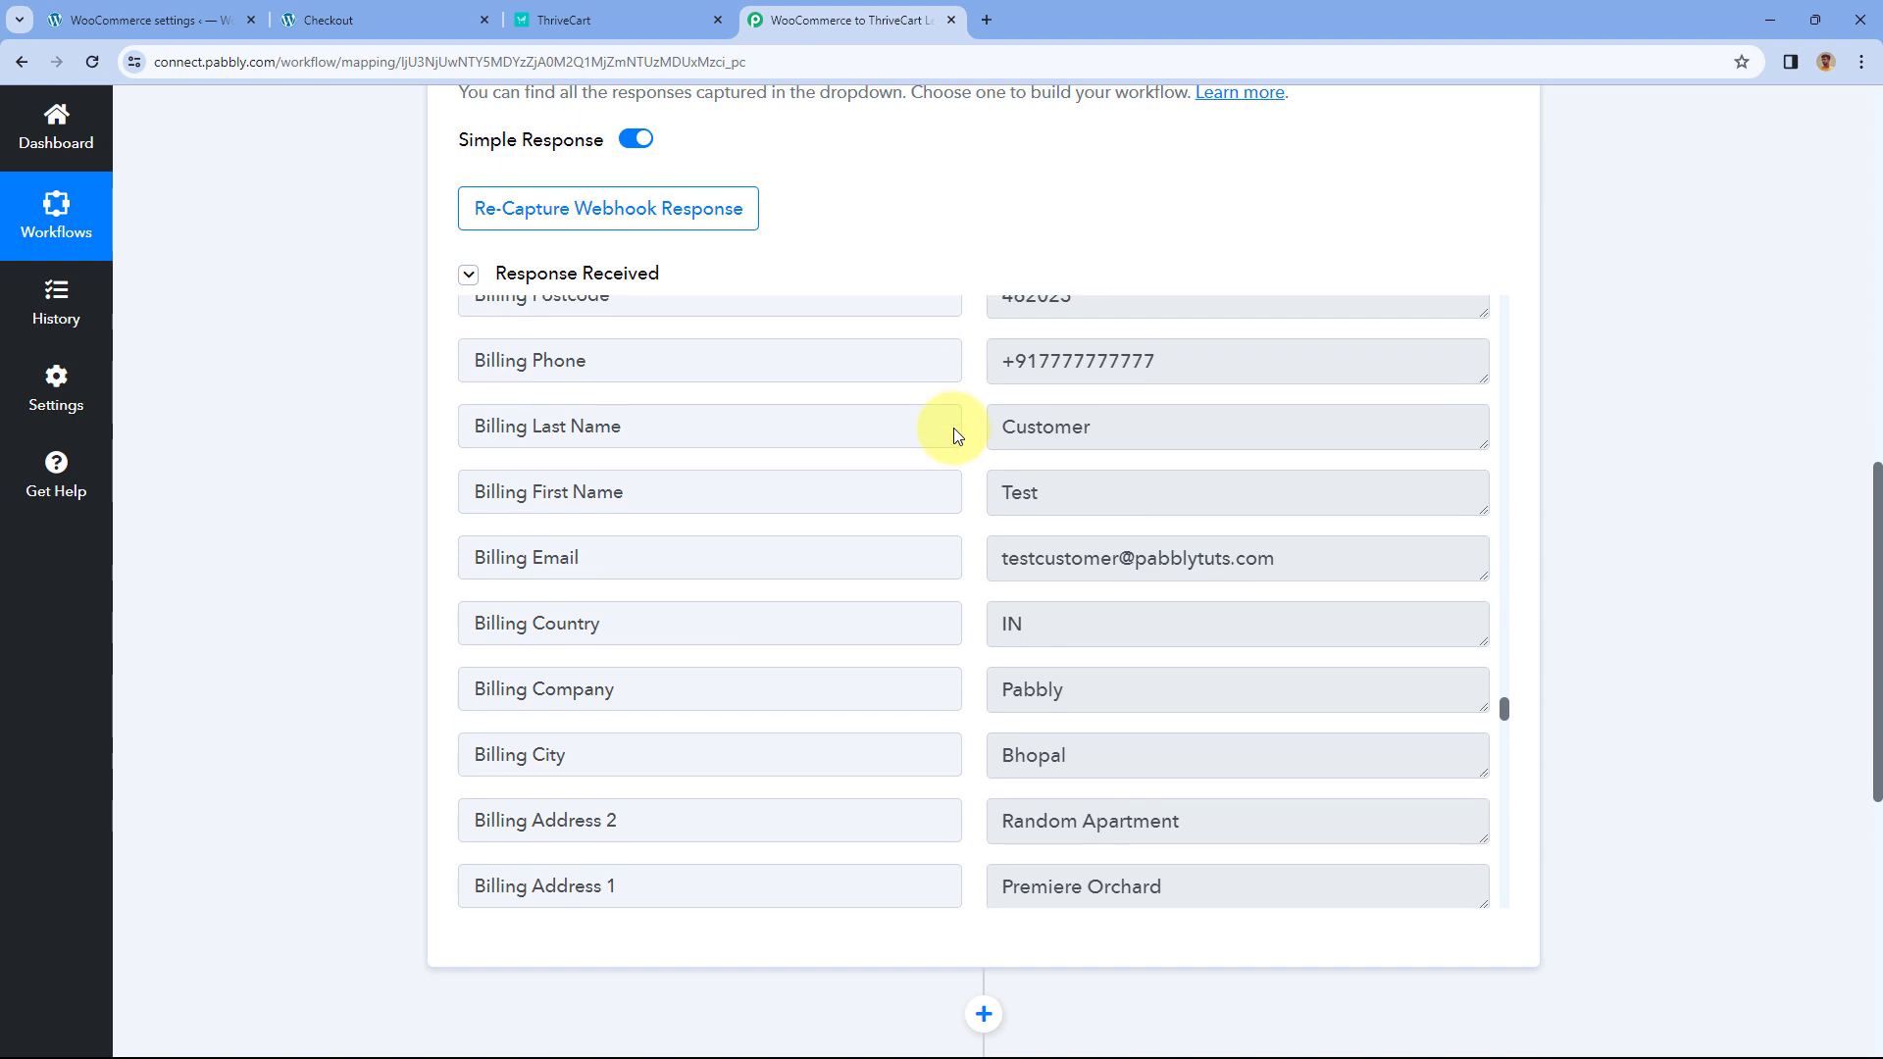
pyautogui.scroll(15, 955, 429)
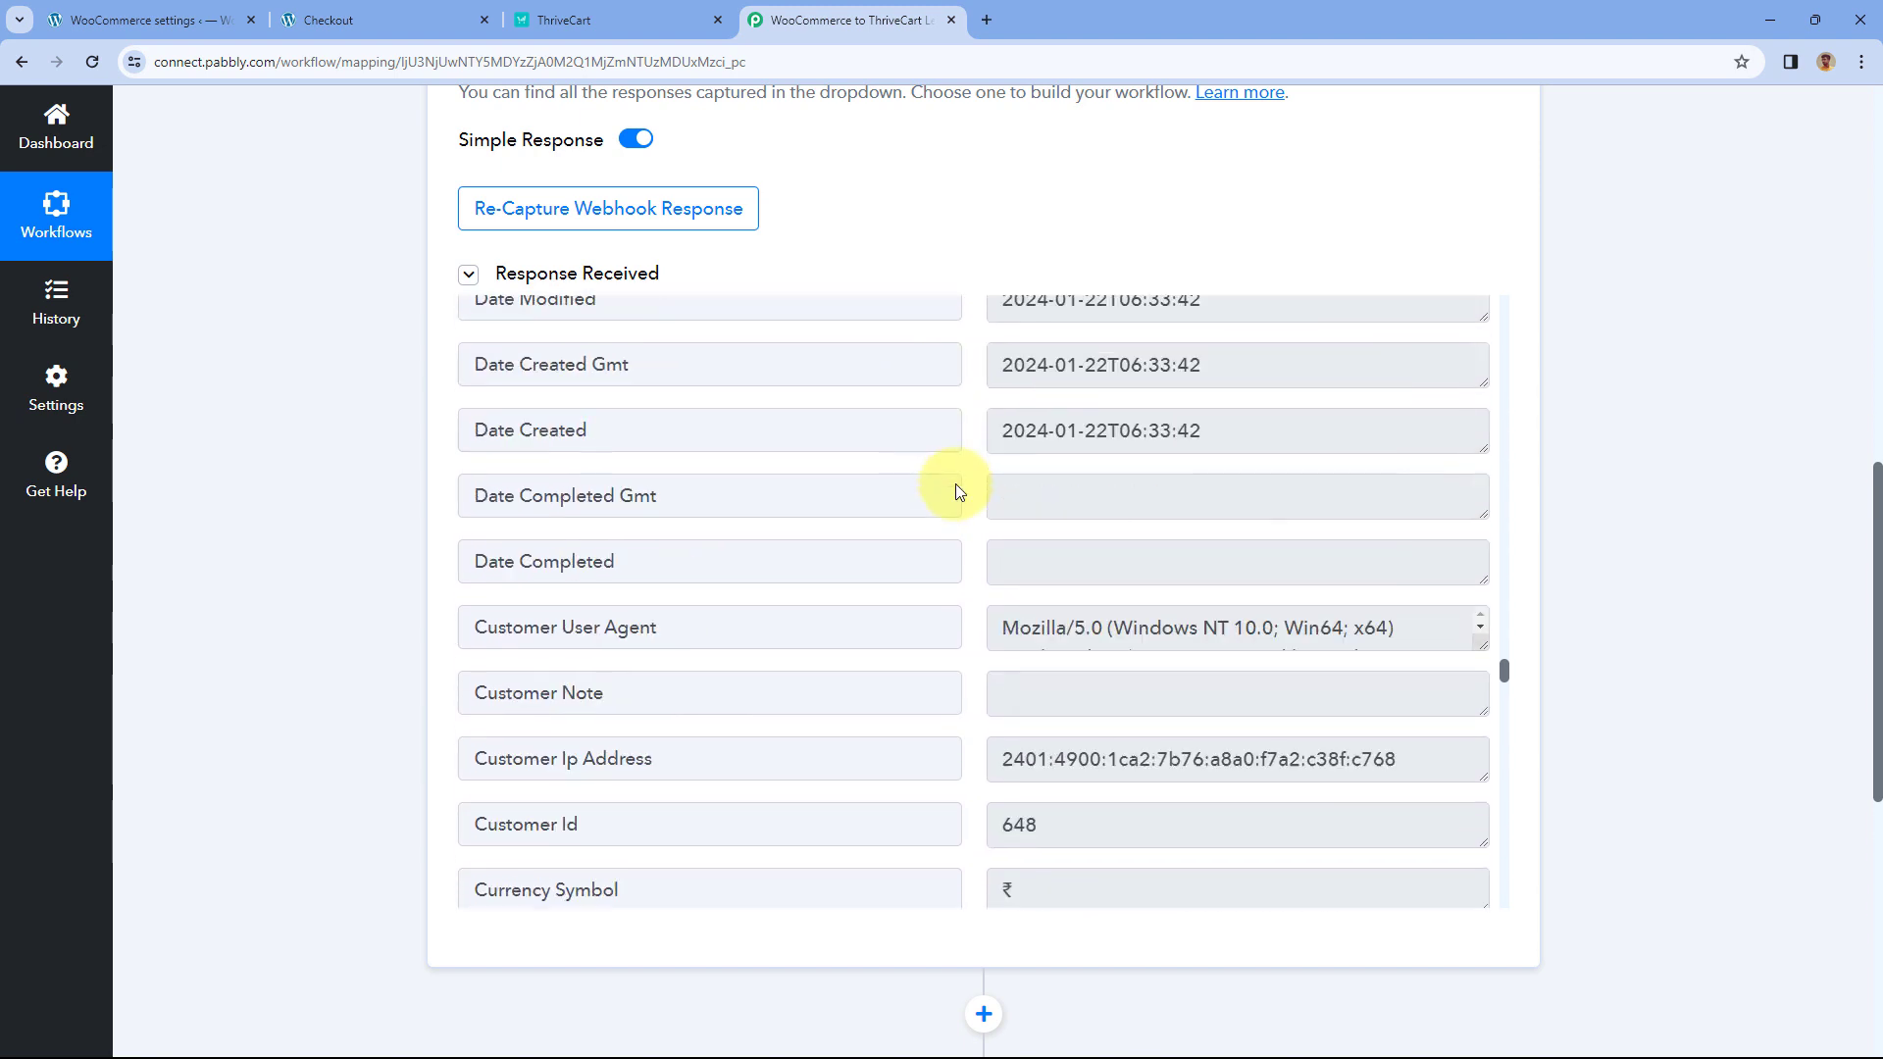
pyautogui.scroll(5, 958, 495)
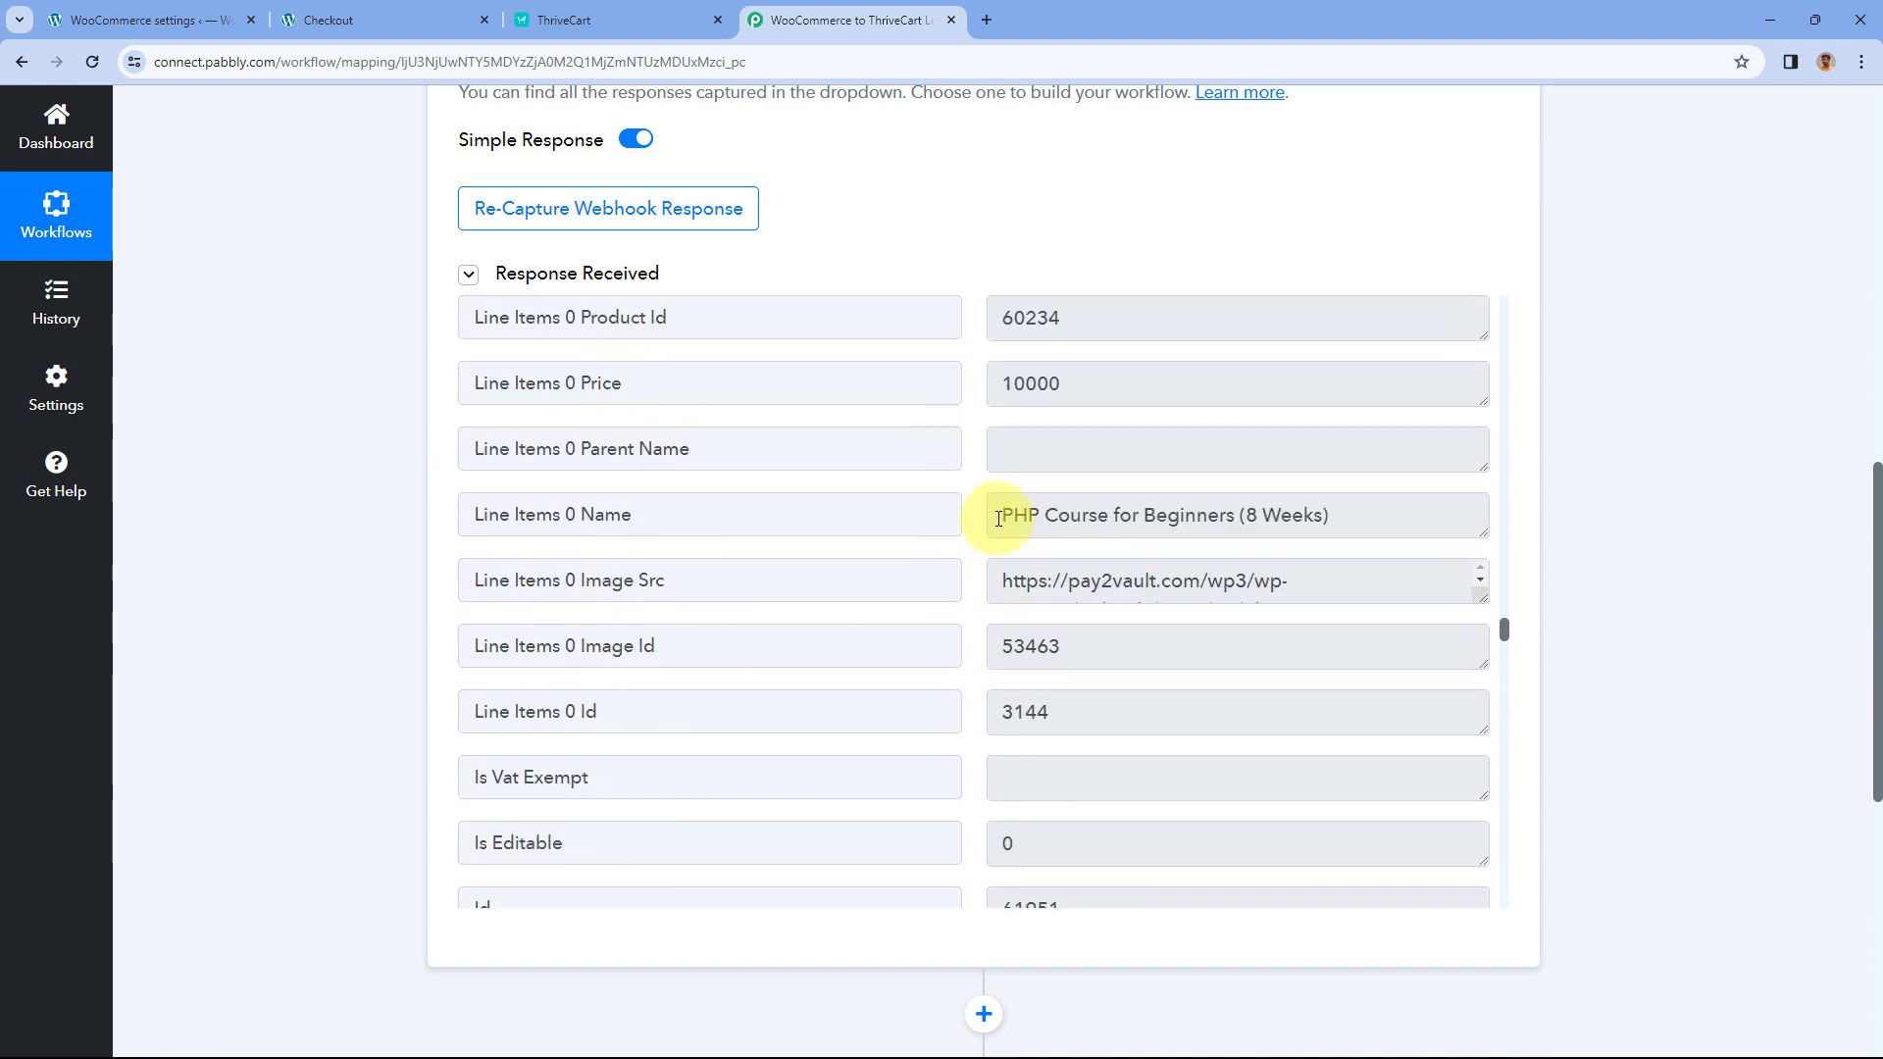
pyautogui.moveTo(996, 513); pyautogui.dragTo(1366, 513)
pyautogui.click(975, 462)
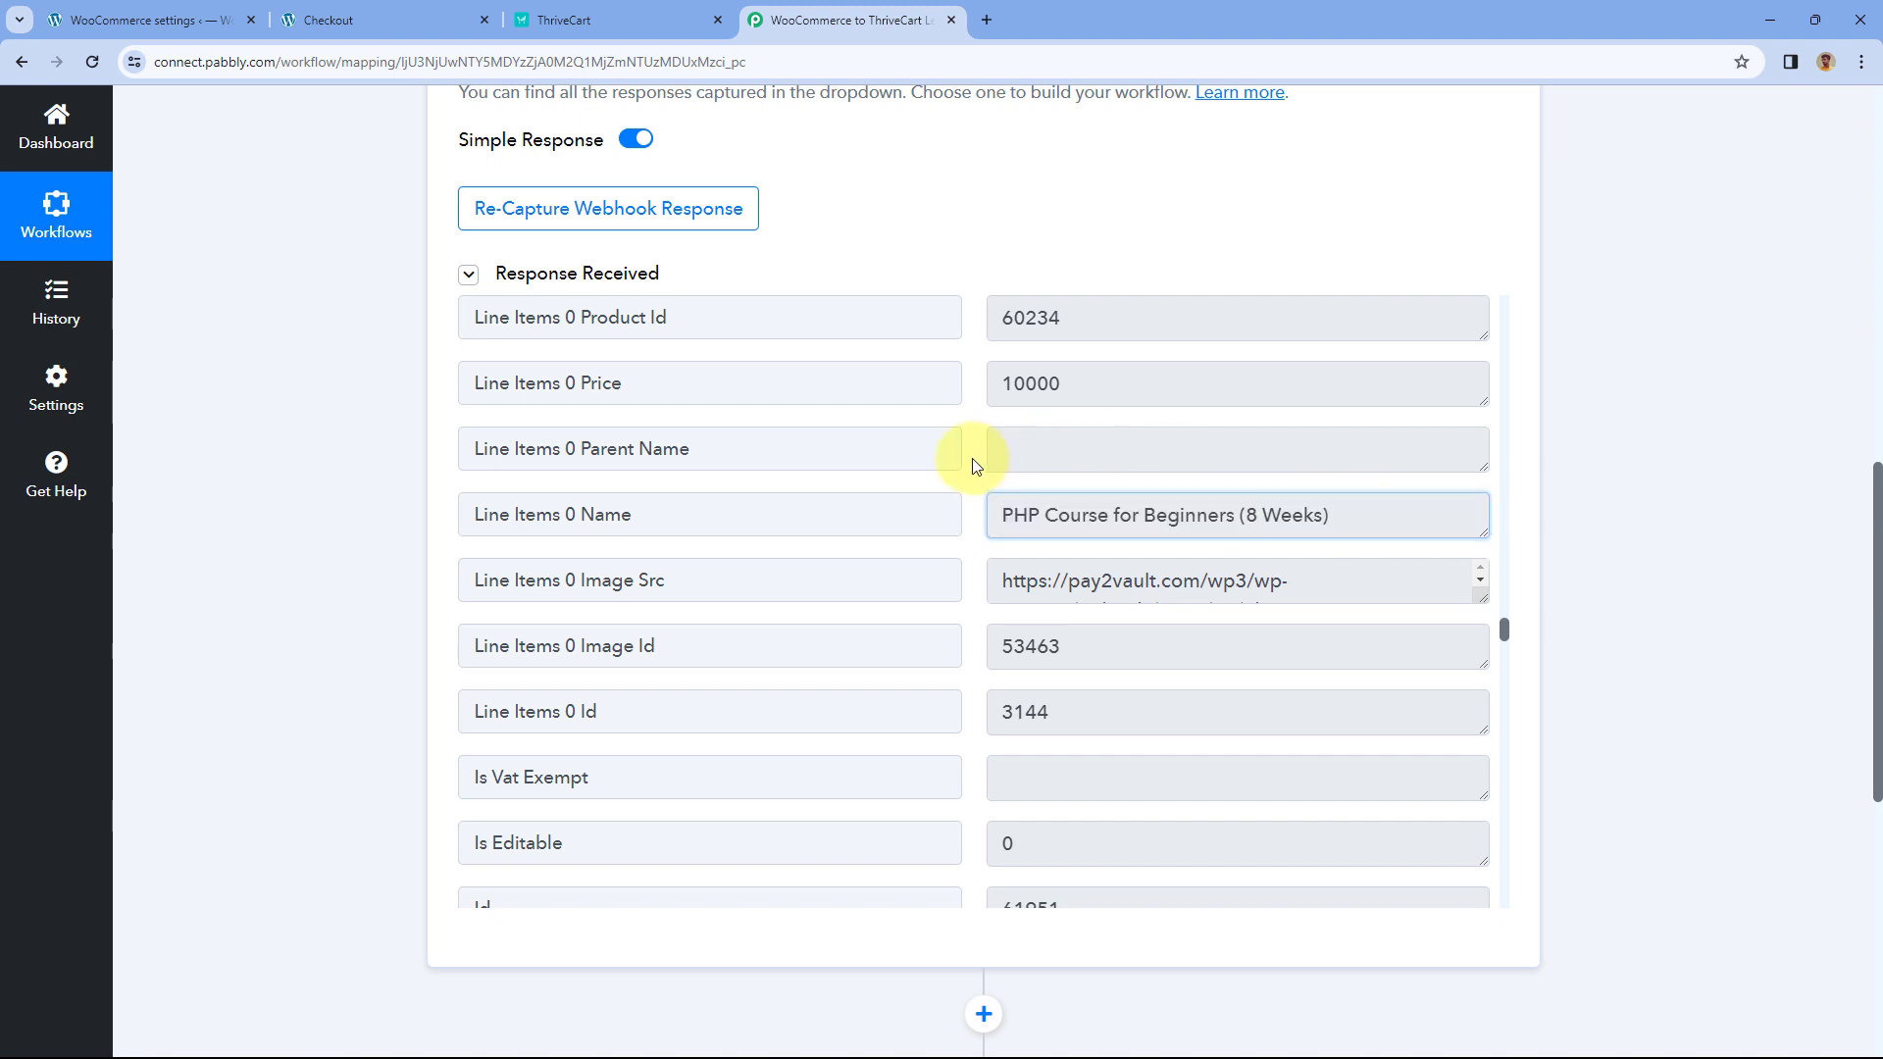
pyautogui.moveTo(1005, 512); pyautogui.dragTo(1370, 511)
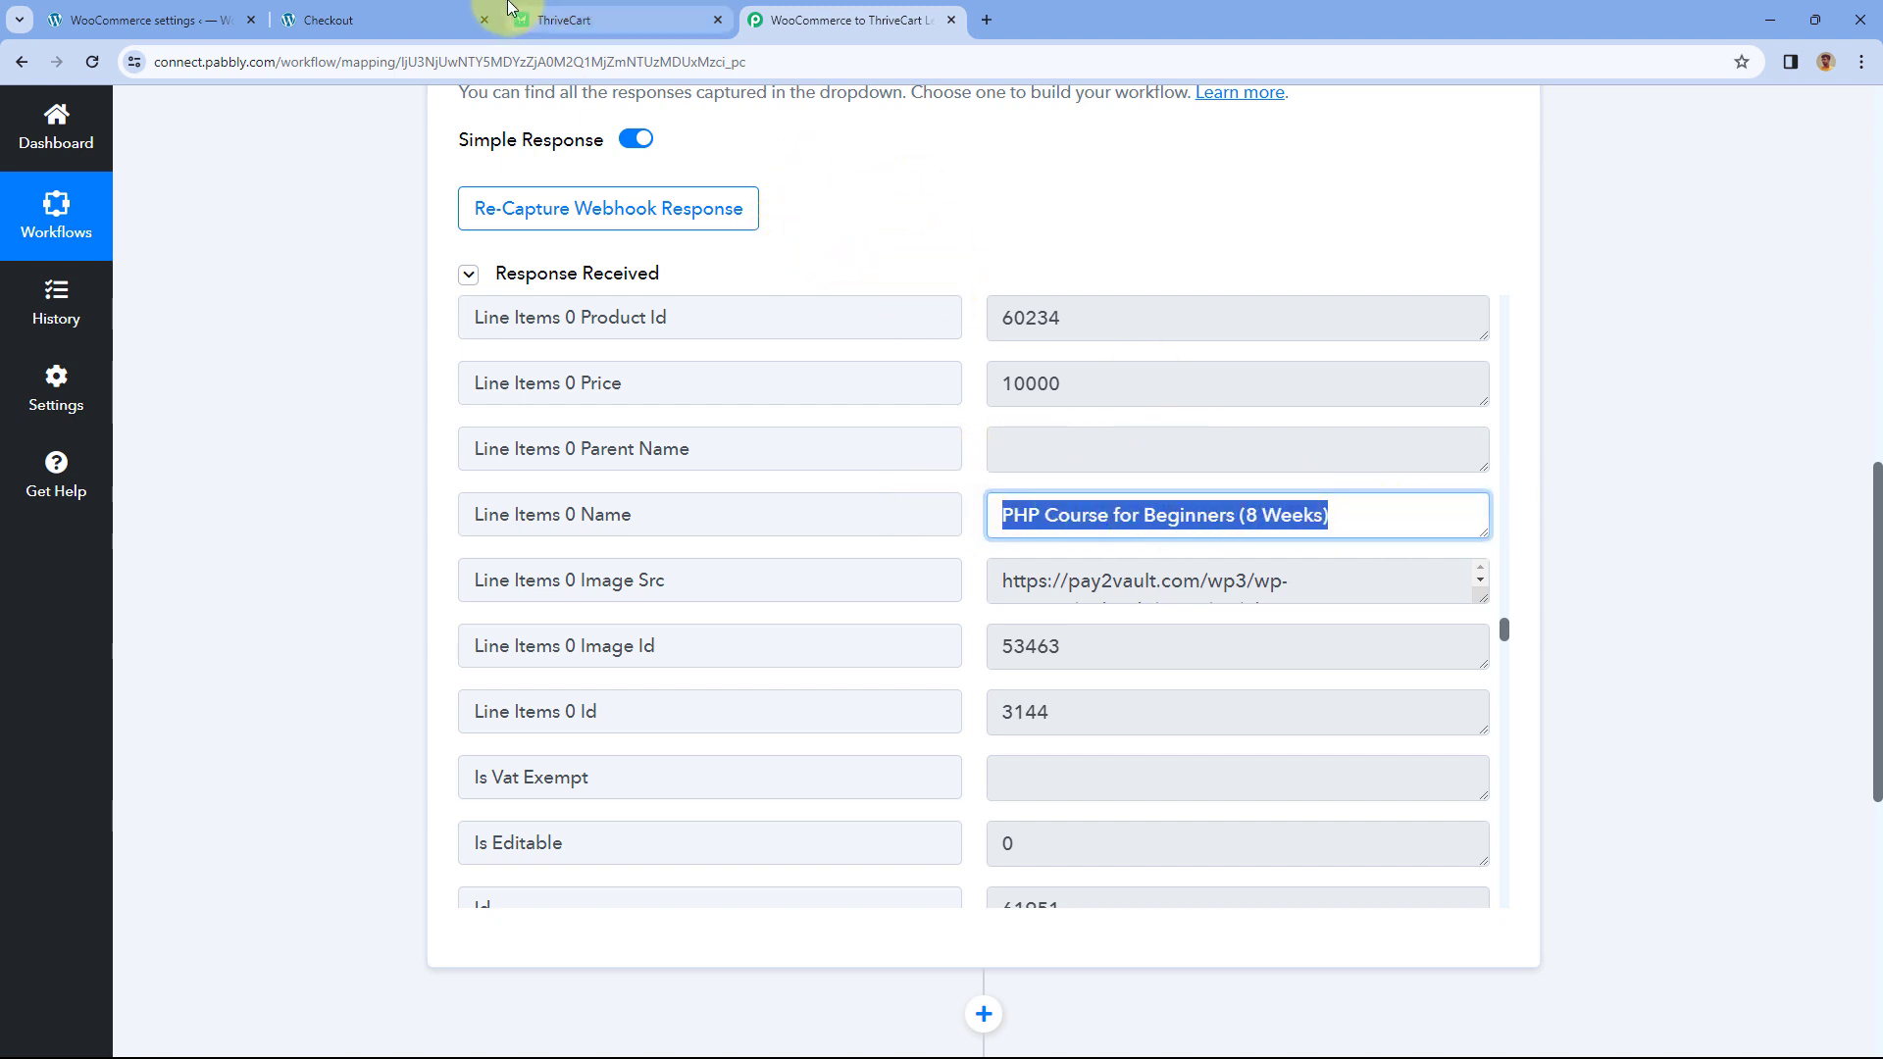
pyautogui.click(620, 12)
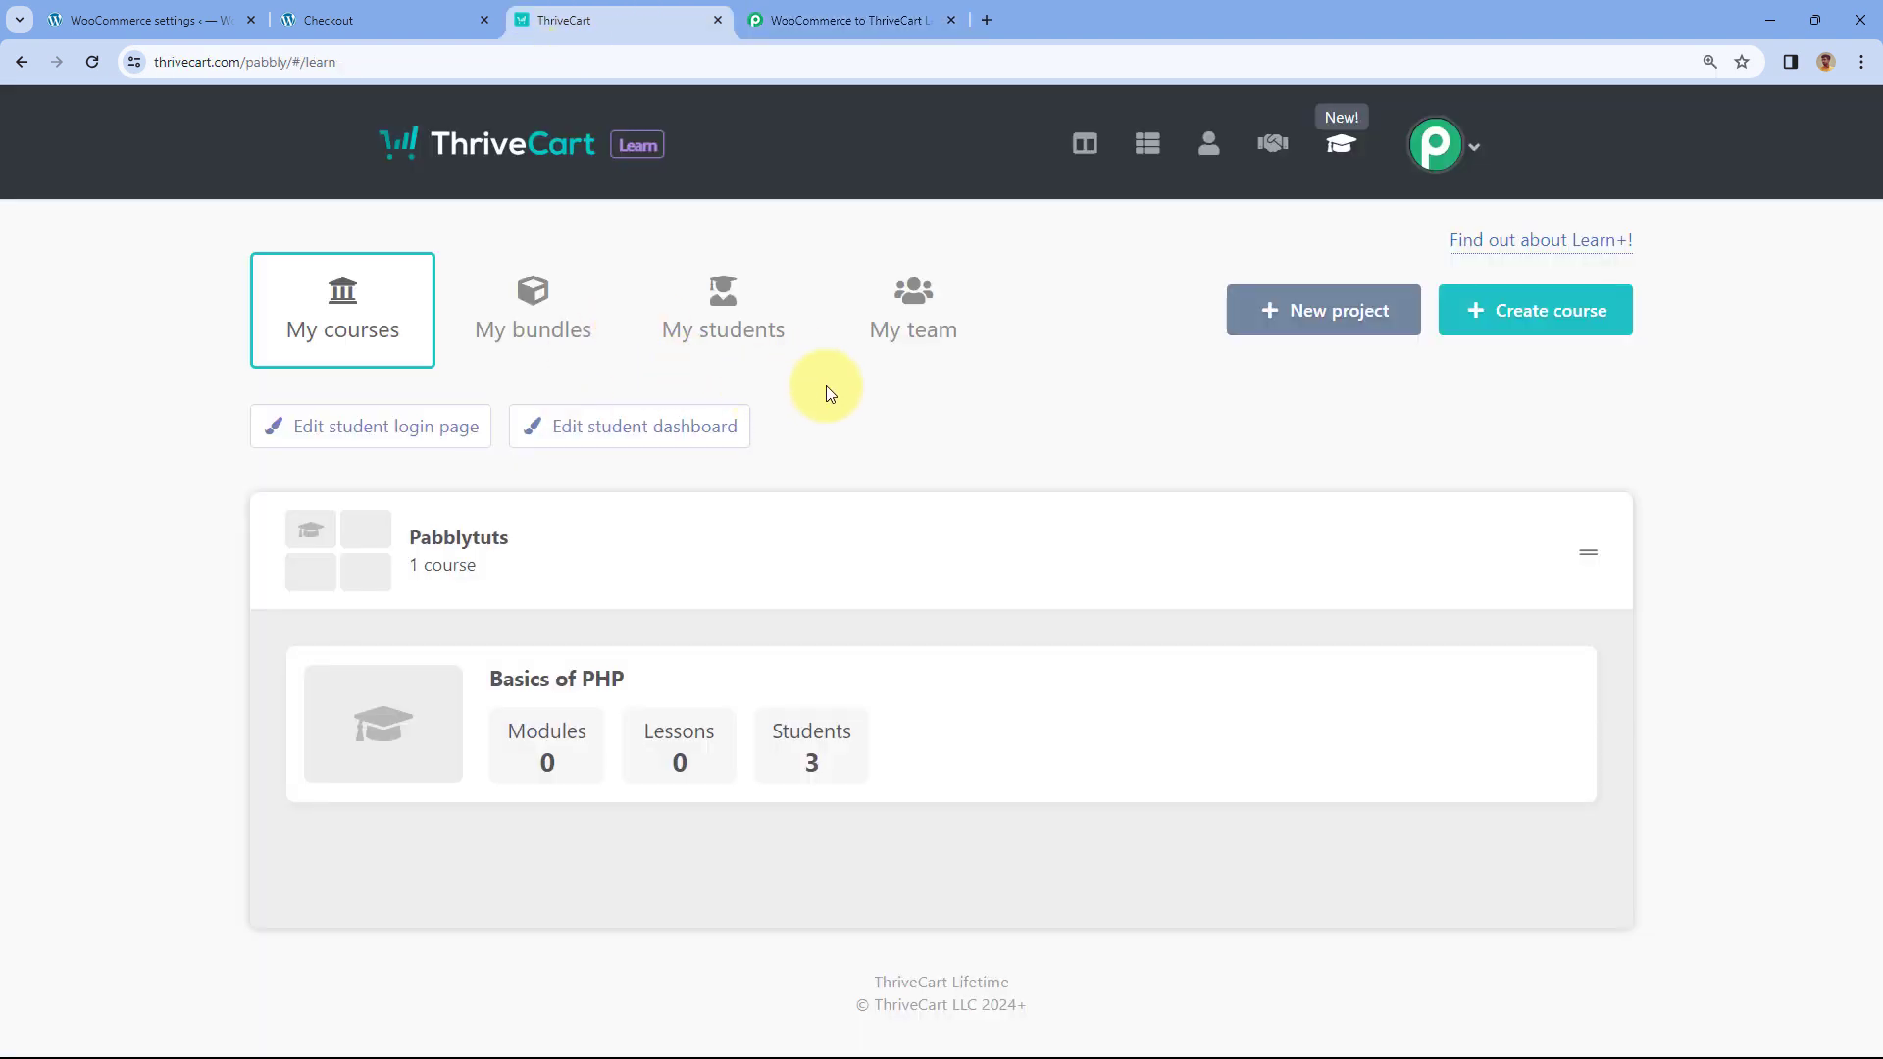
pyautogui.click(891, 12)
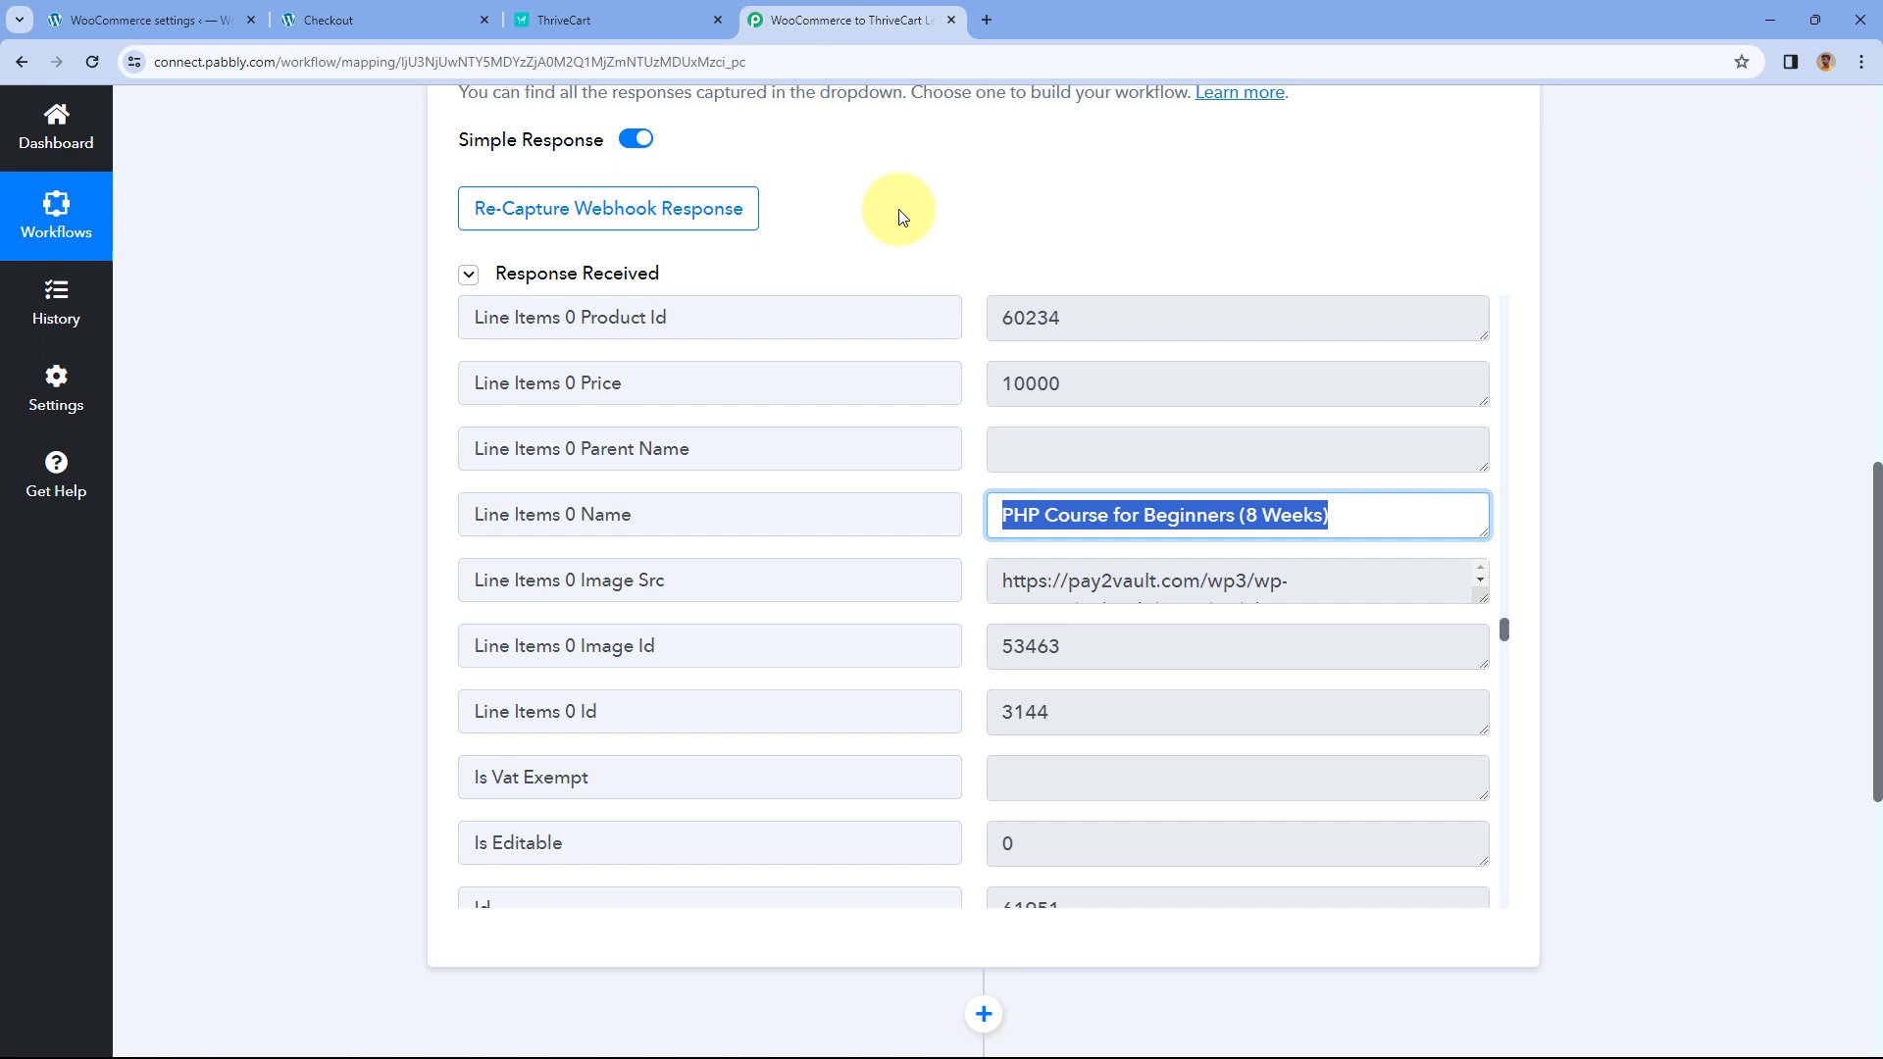
pyautogui.click(648, 14)
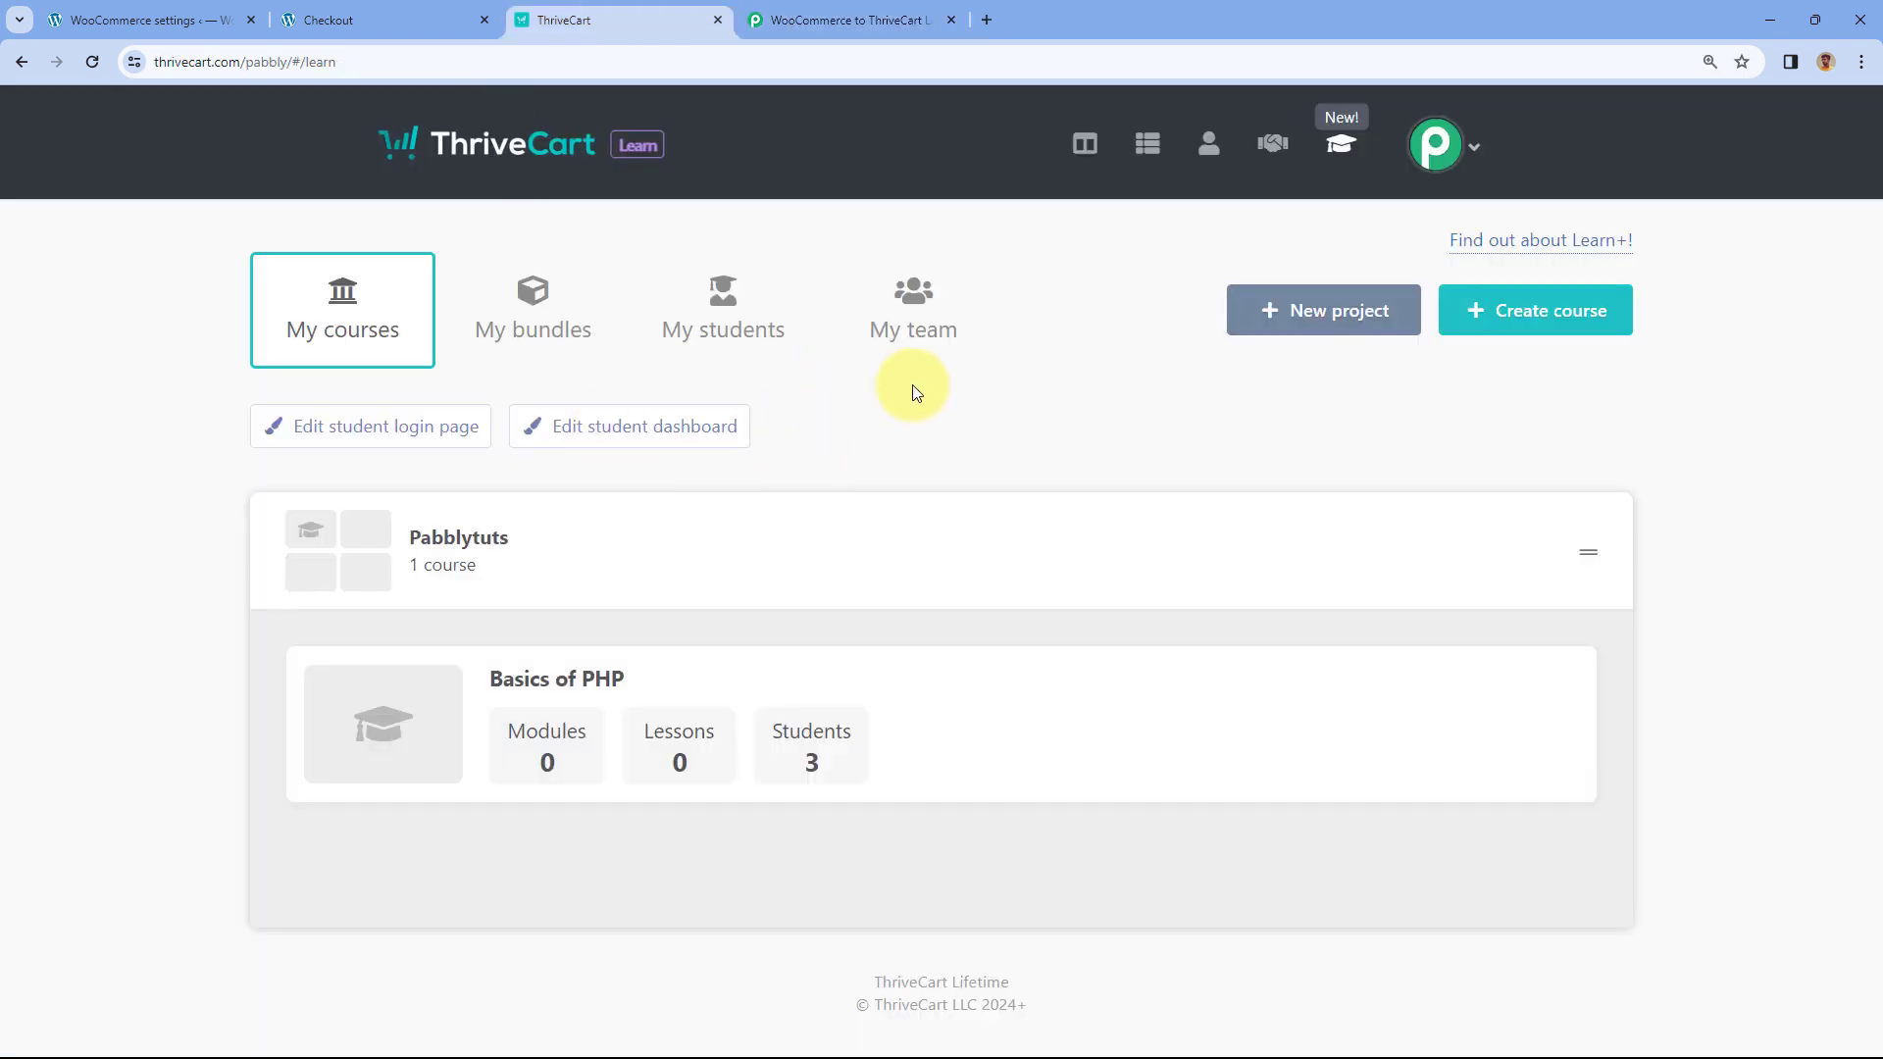
pyautogui.click(447, 14)
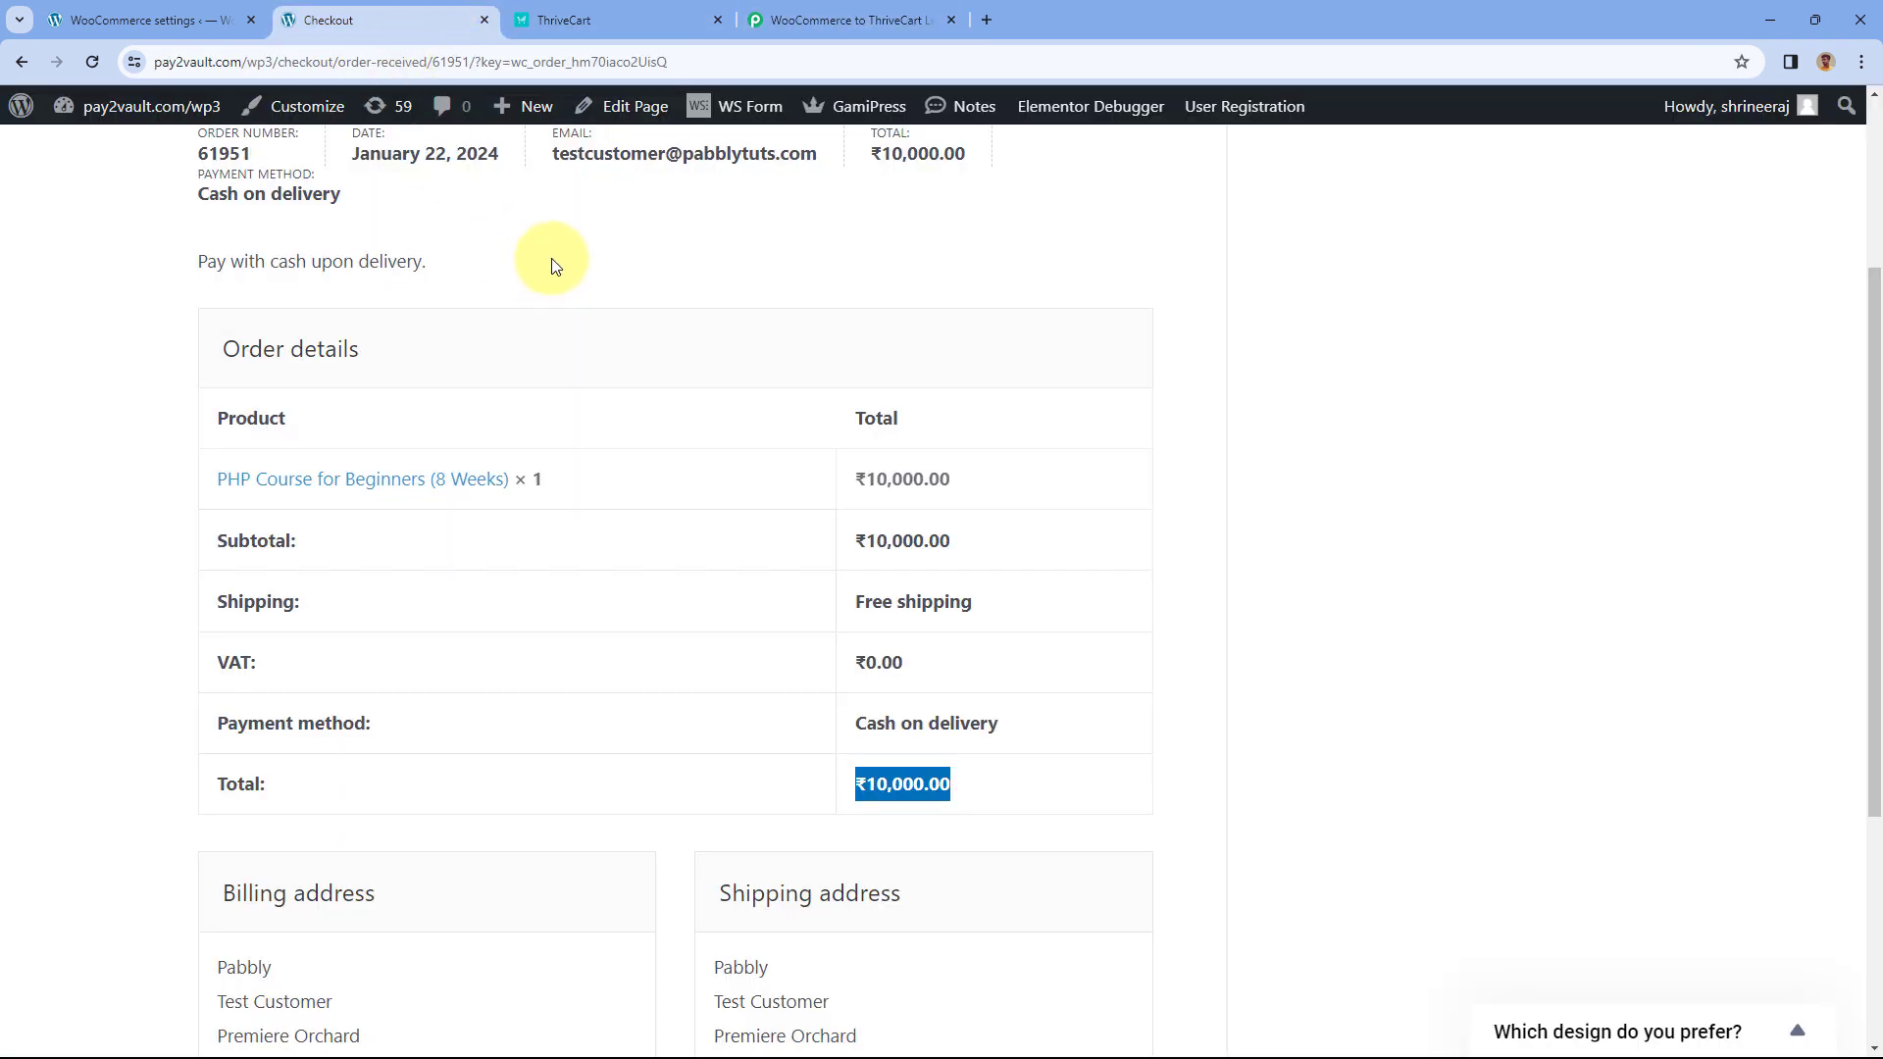
pyautogui.scroll(3, 820, 274)
pyautogui.scroll(-2, 782, 406)
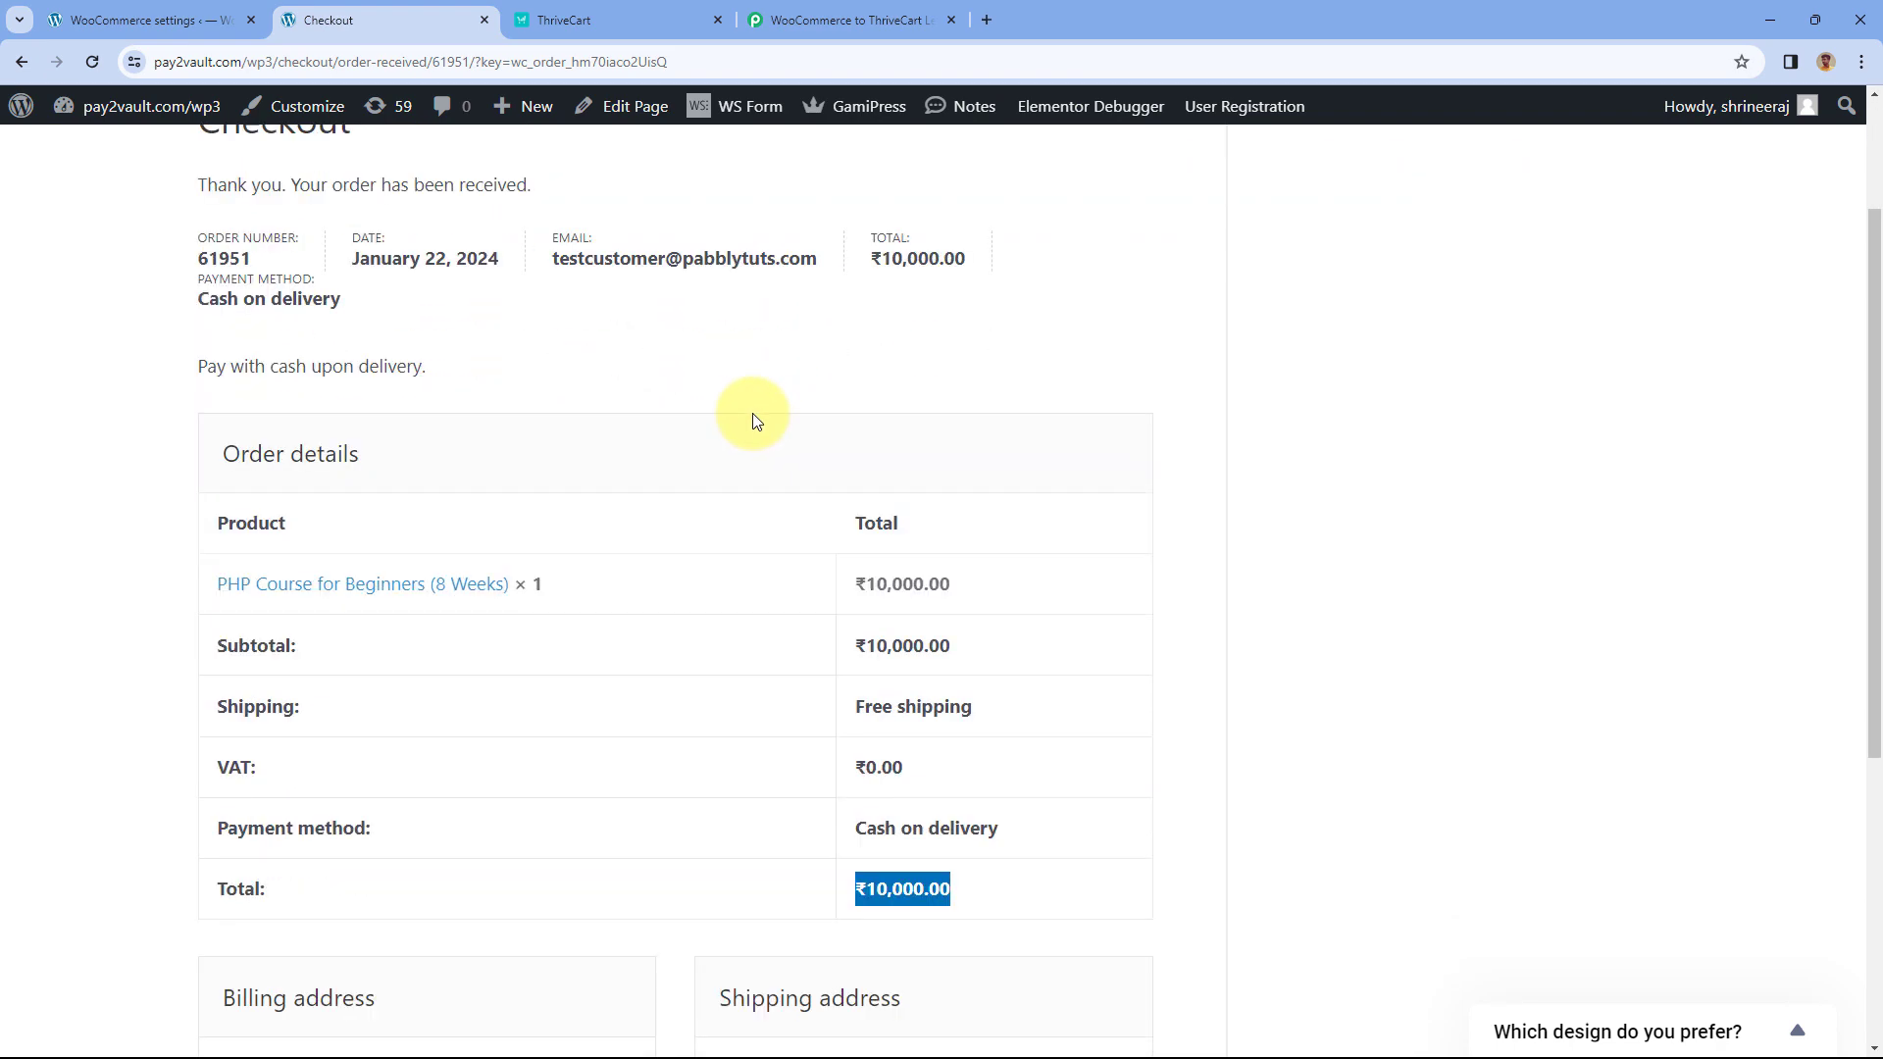
pyautogui.click(605, 12)
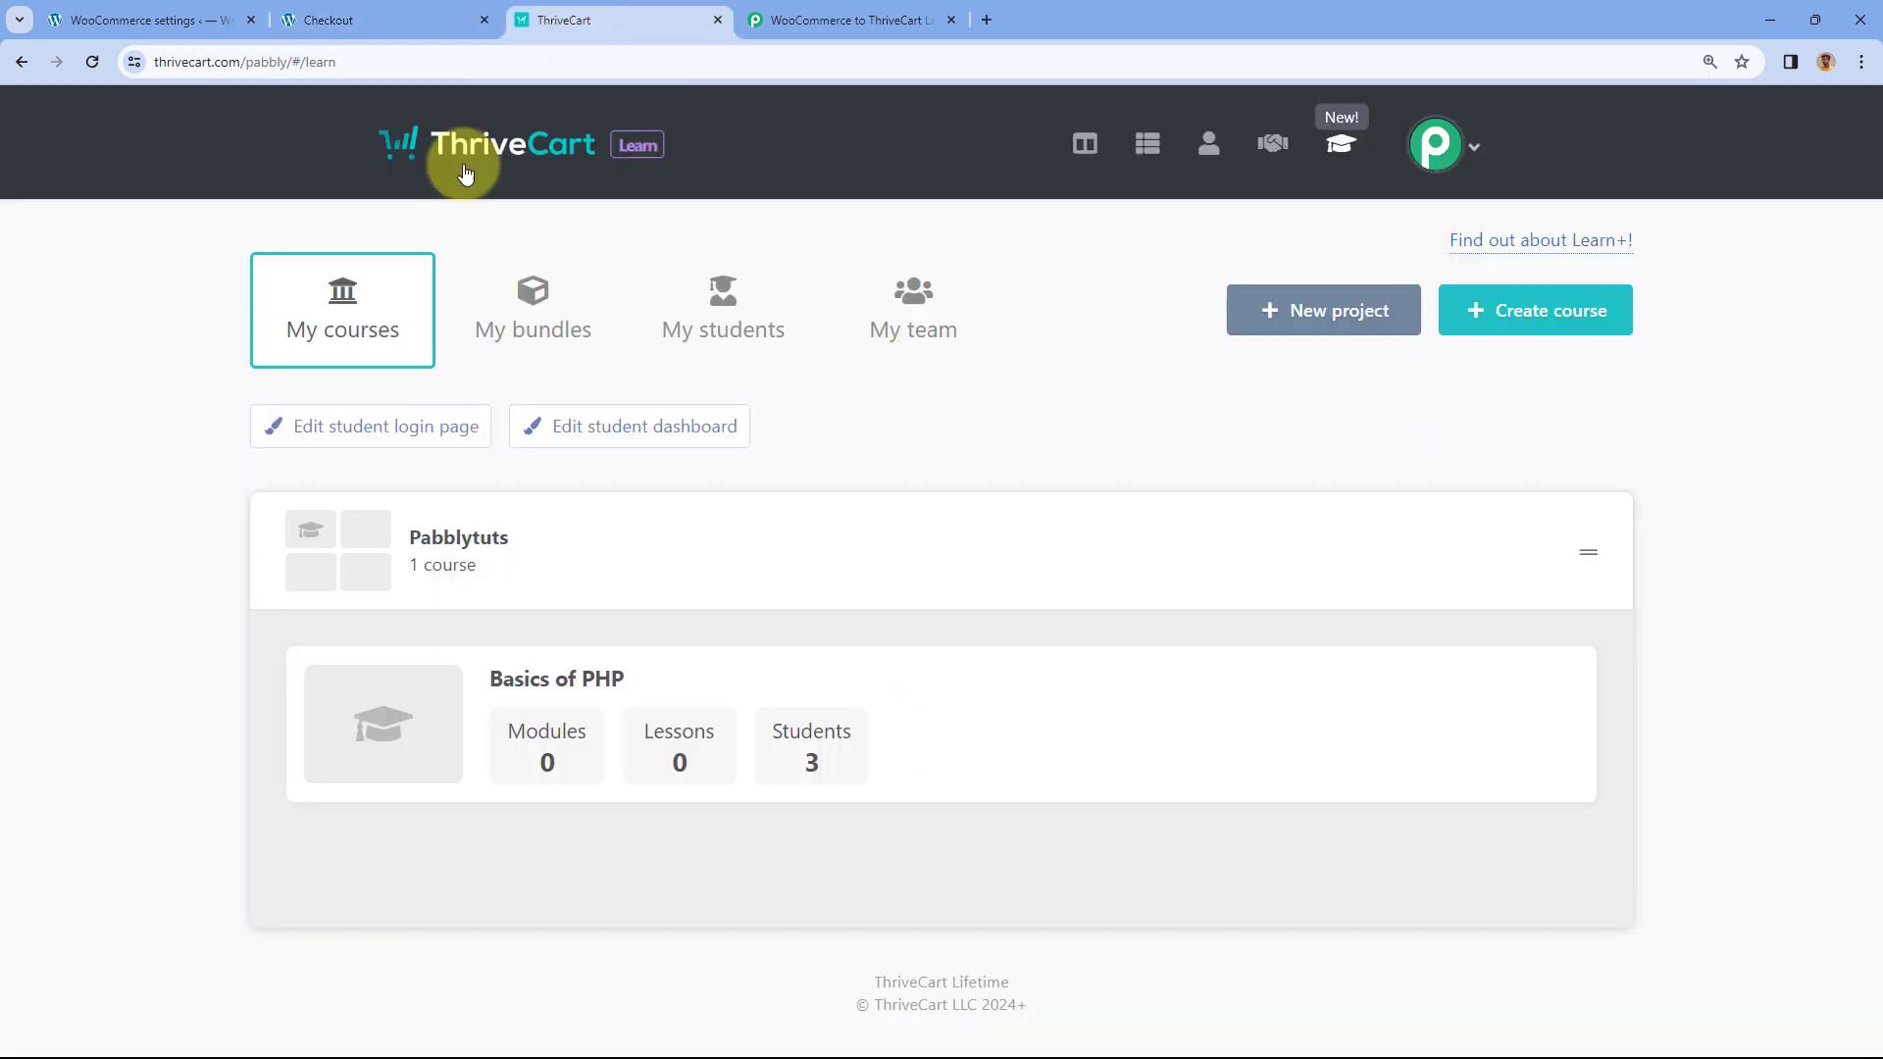
pyautogui.click(824, 11)
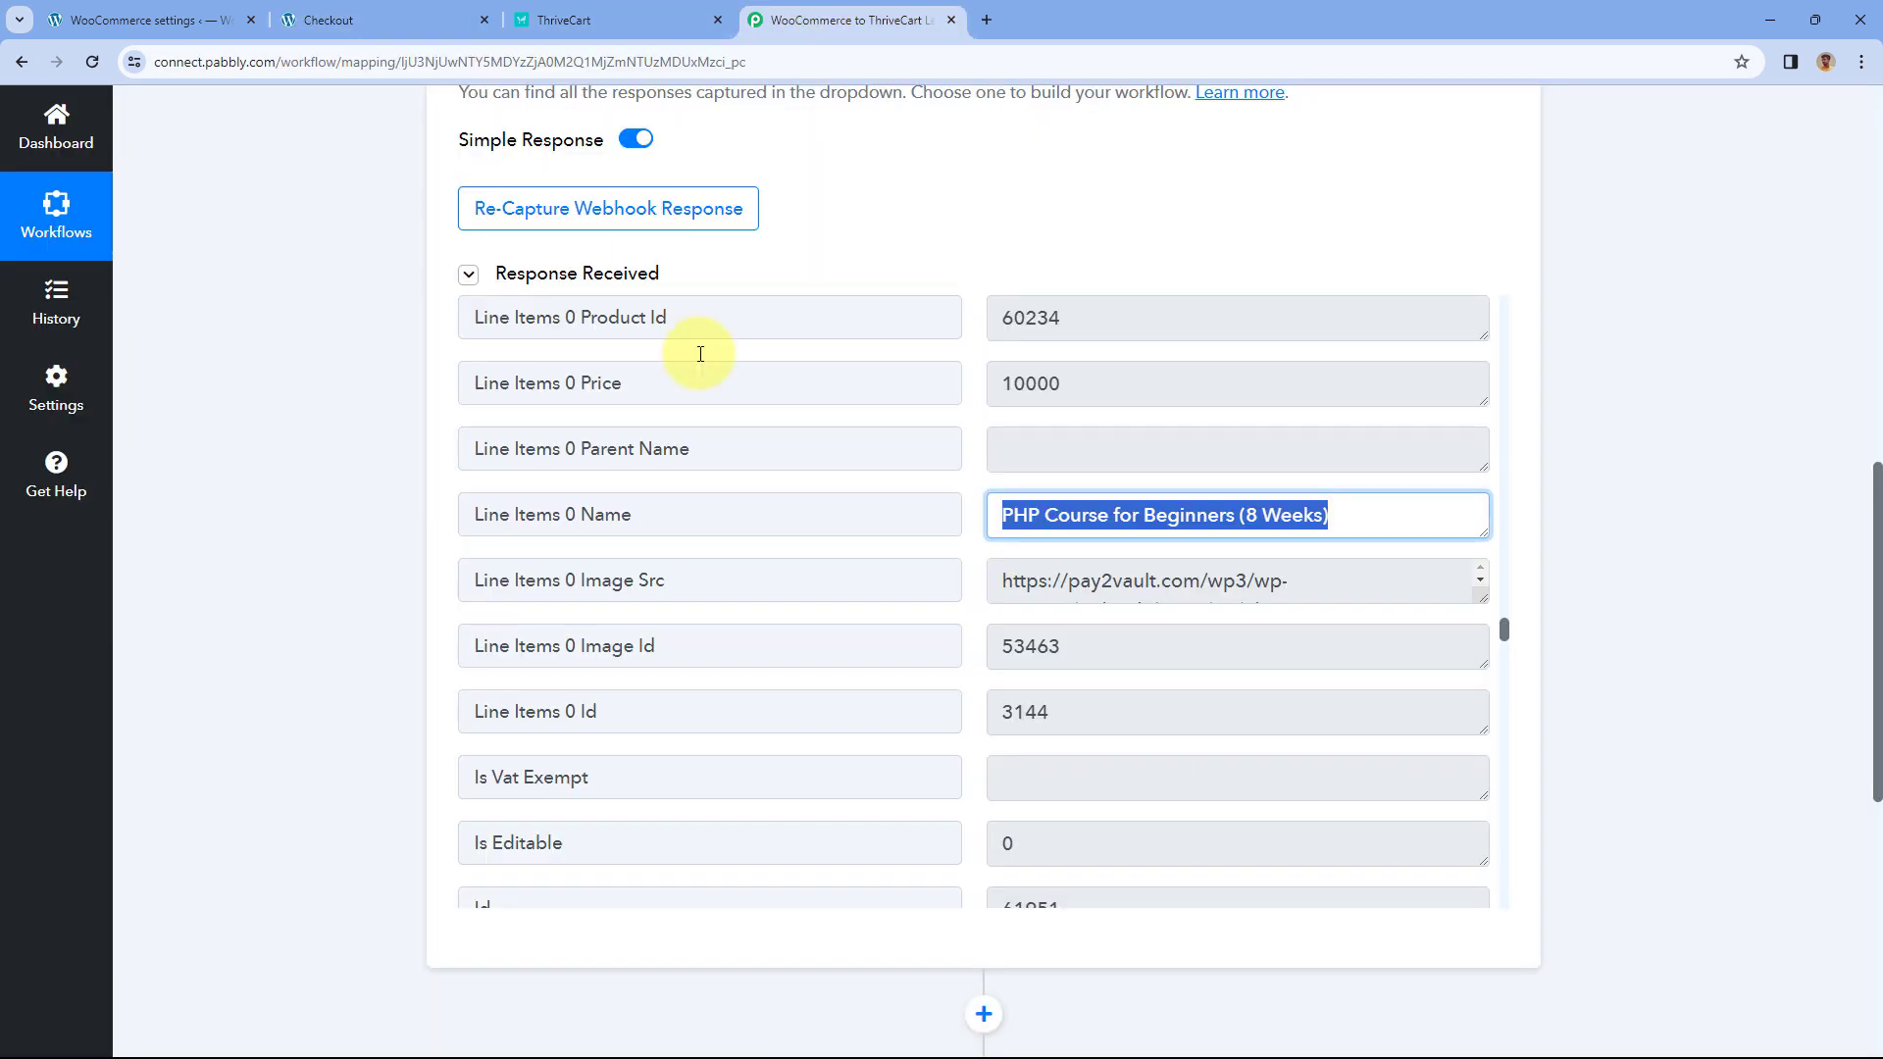
pyautogui.click(563, 21)
pyautogui.click(834, 19)
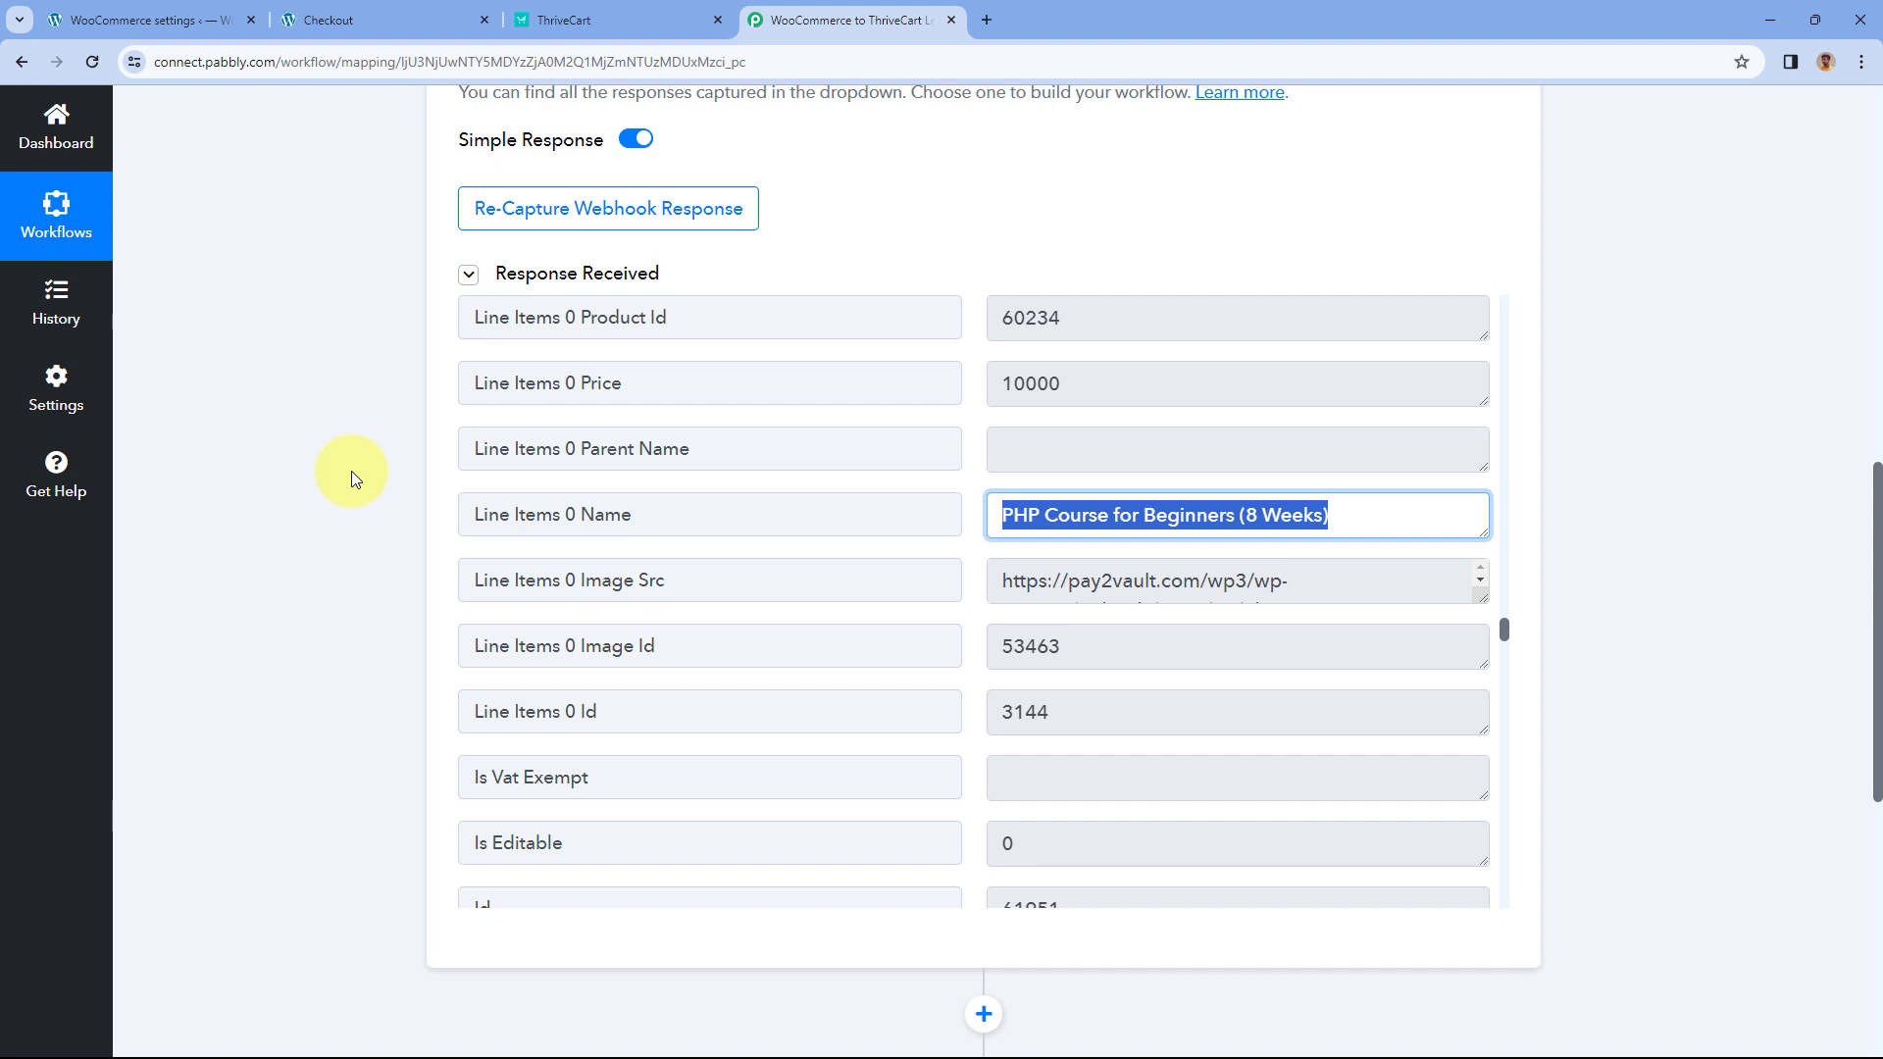
# - Add a Filter by Pabbly action with the Filter Values event and connect it
pyautogui.scroll(-7, 351, 470)
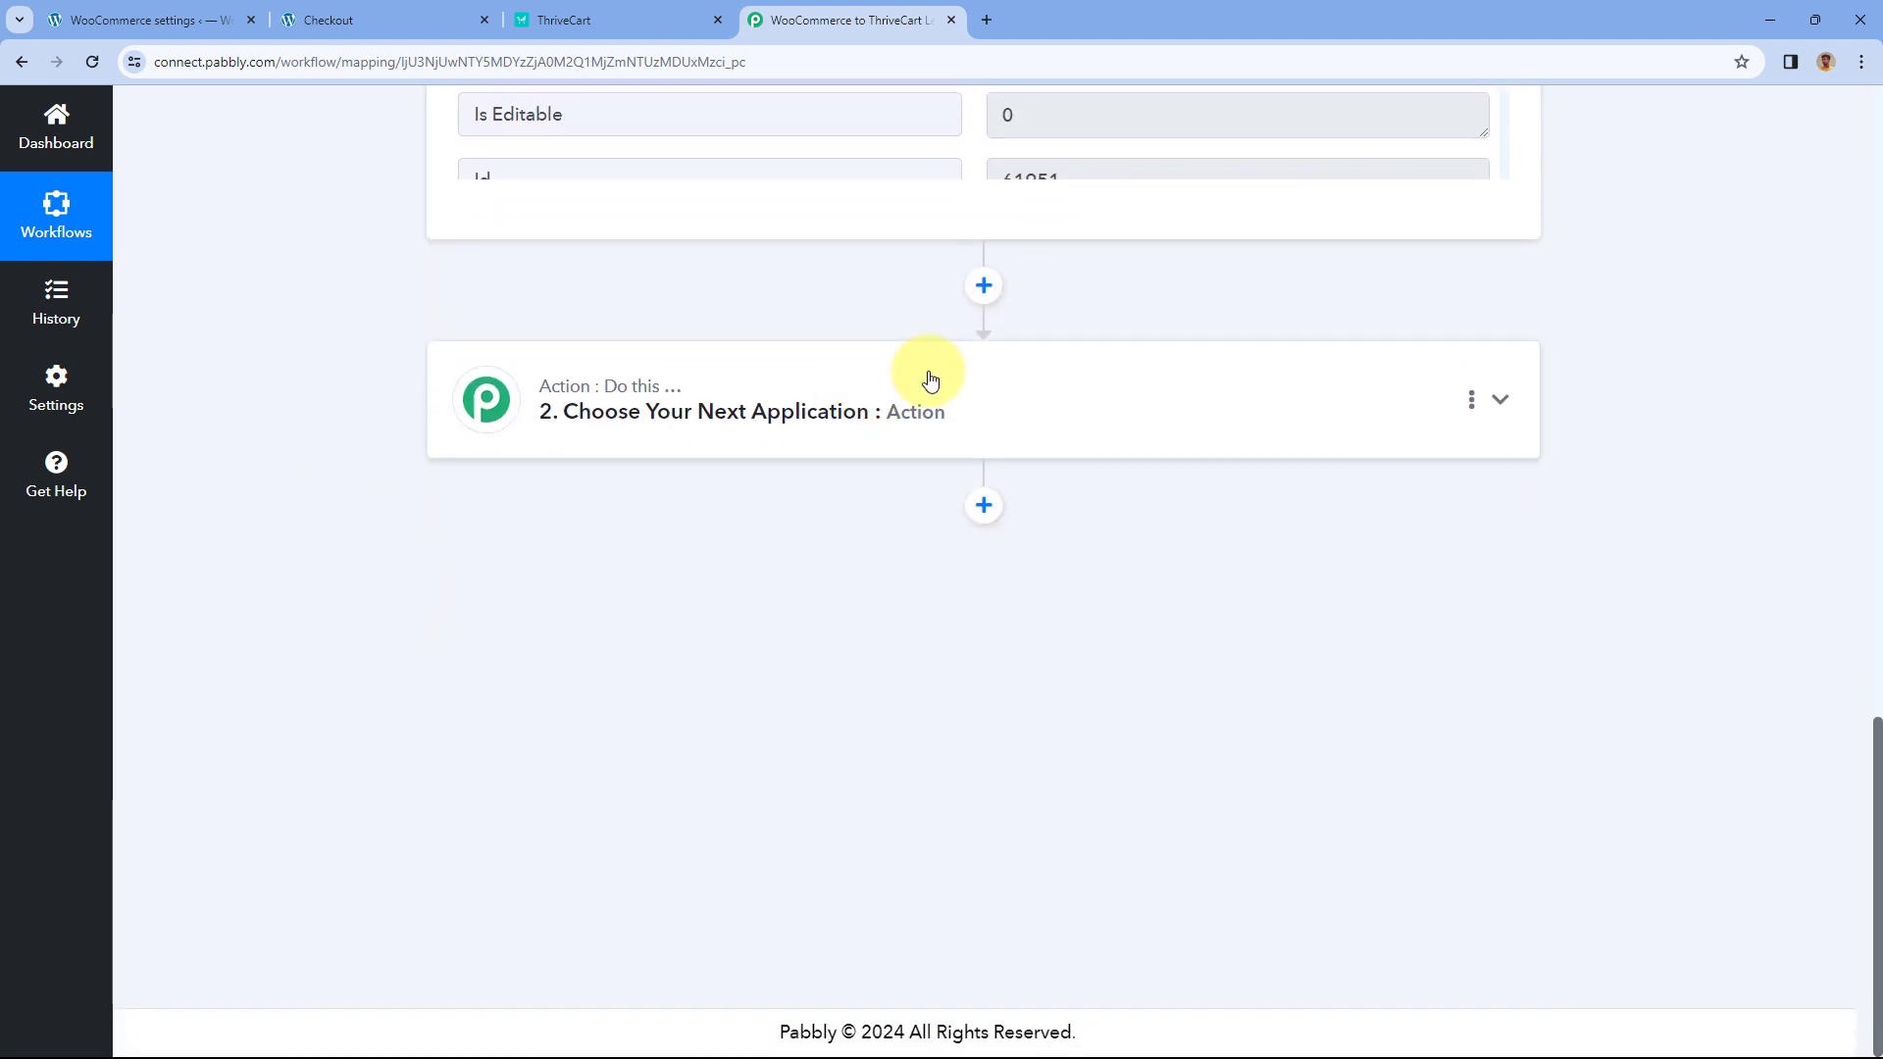
pyautogui.click(933, 379)
pyautogui.scroll(-1, 184, 533)
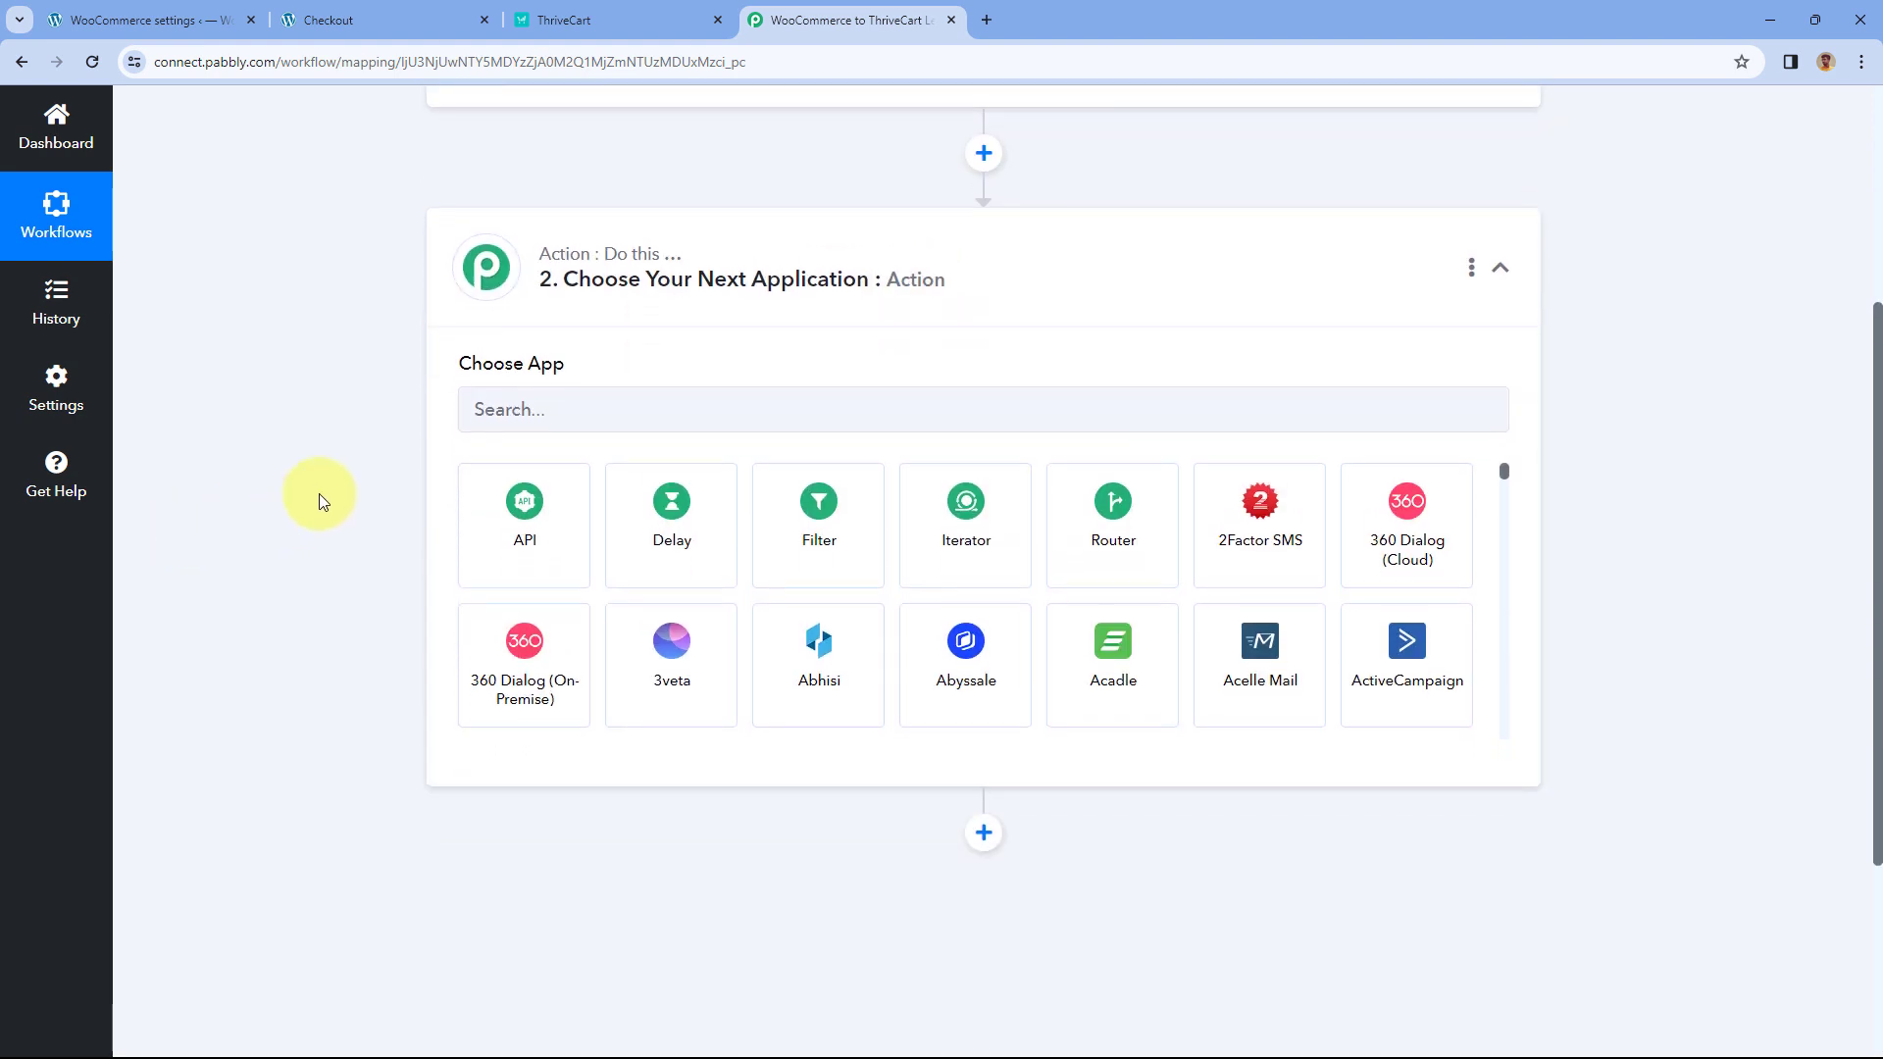
pyautogui.click(819, 554)
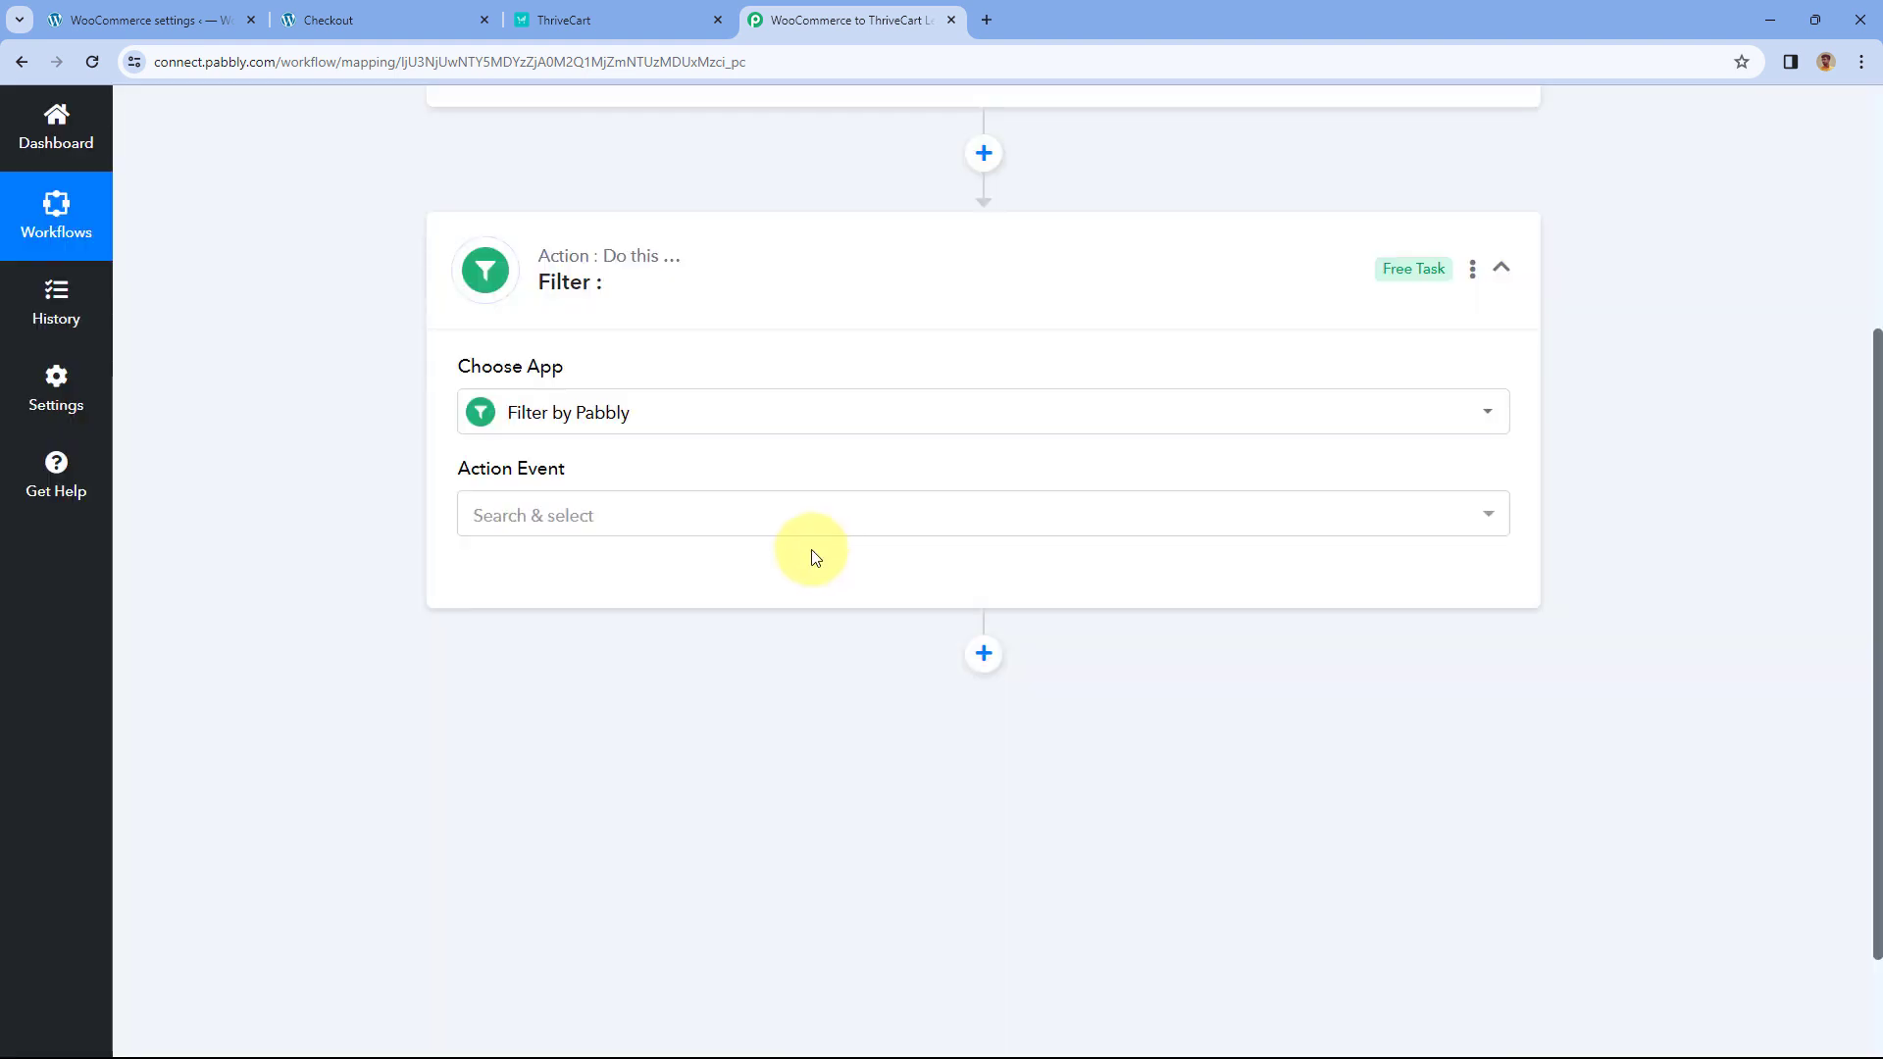
pyautogui.click(638, 521)
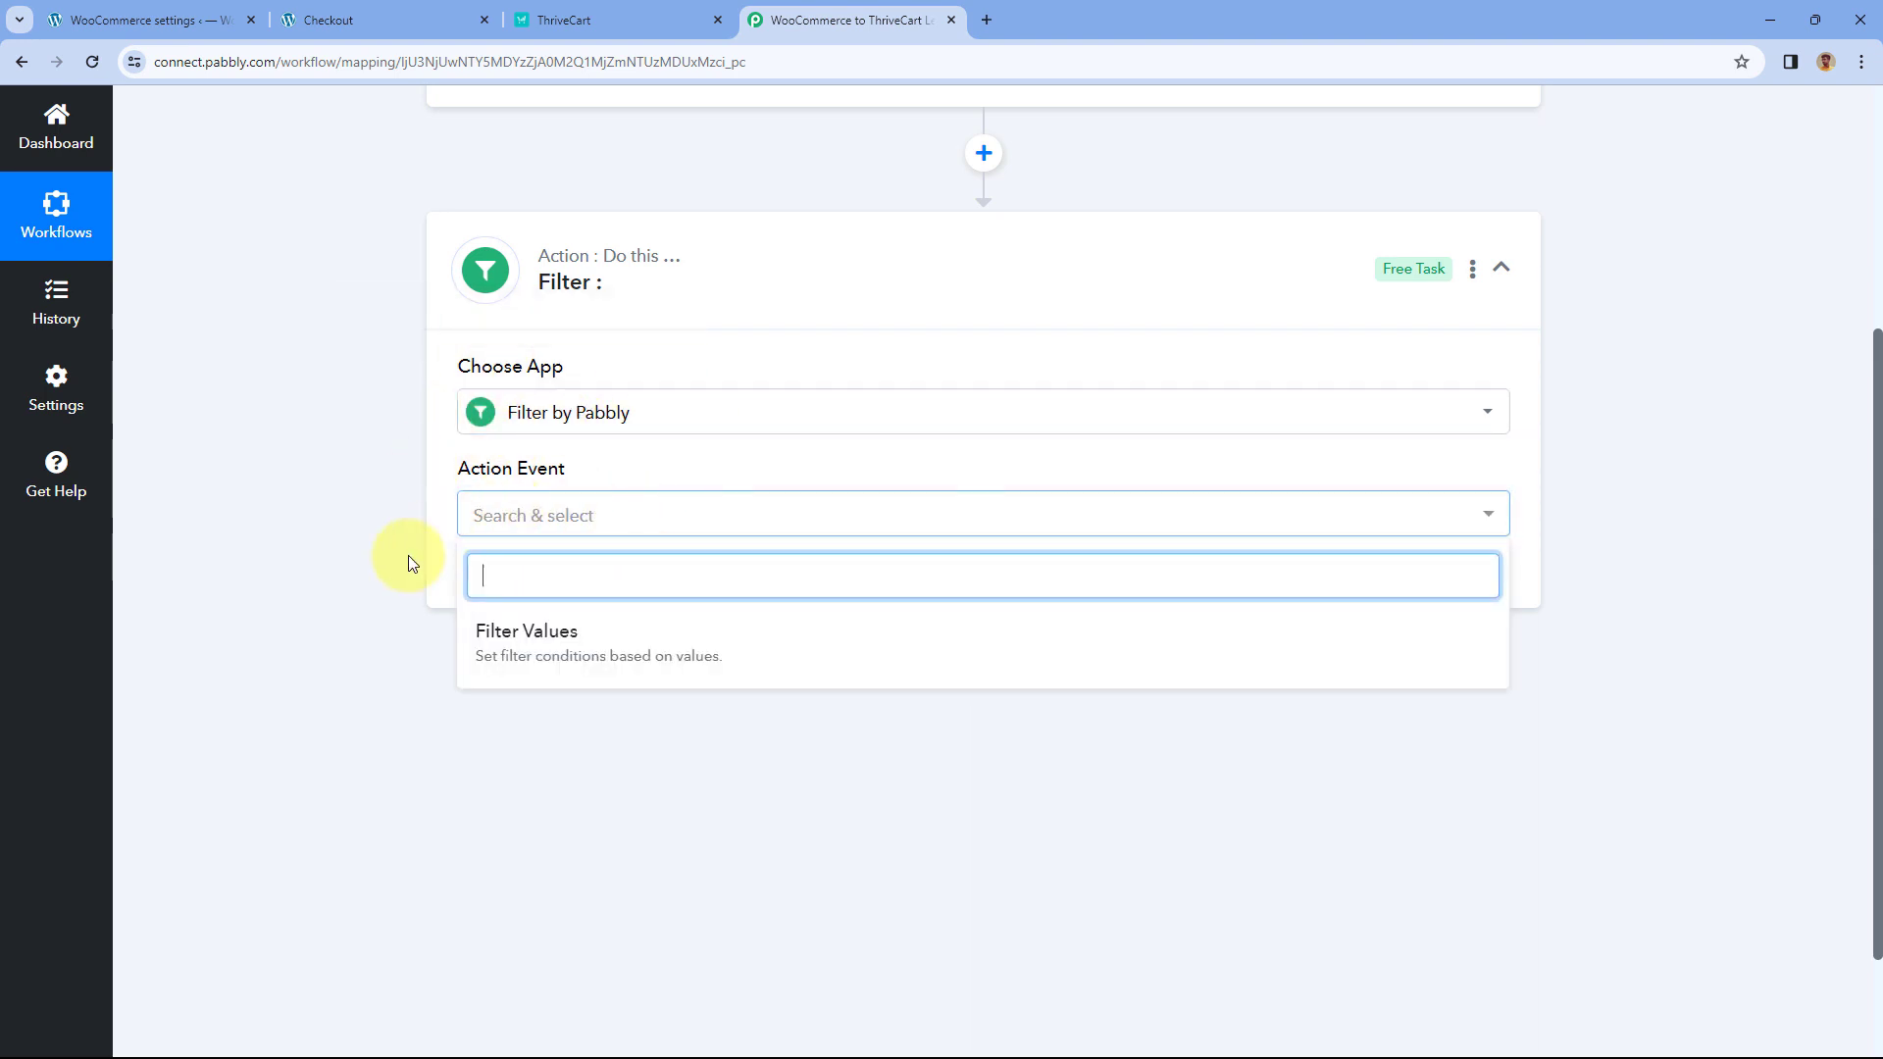
pyautogui.click(602, 640)
pyautogui.click(537, 581)
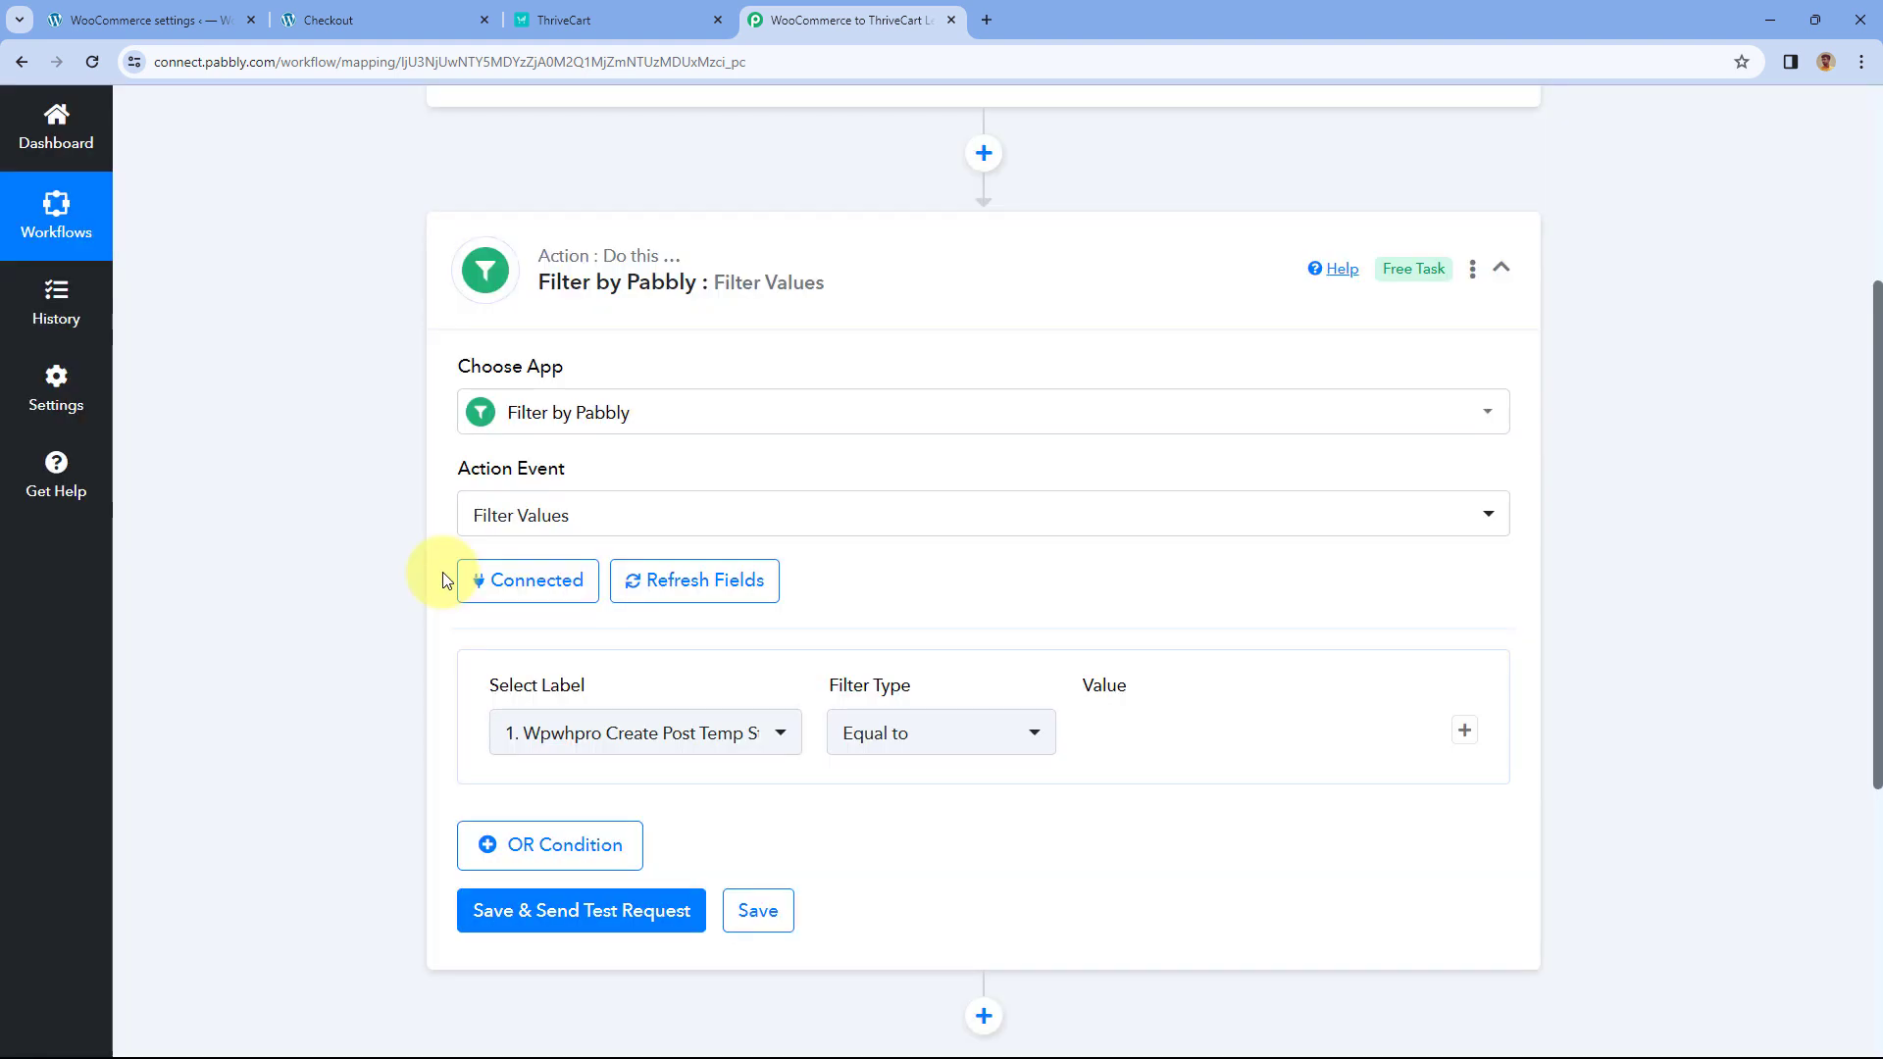
# - Select the trigger's Line Items 0 Name value, PHP Course for Beginners (8 Weeks), for copying
pyautogui.scroll(-1, 443, 579)
pyautogui.moveTo(552, 585)
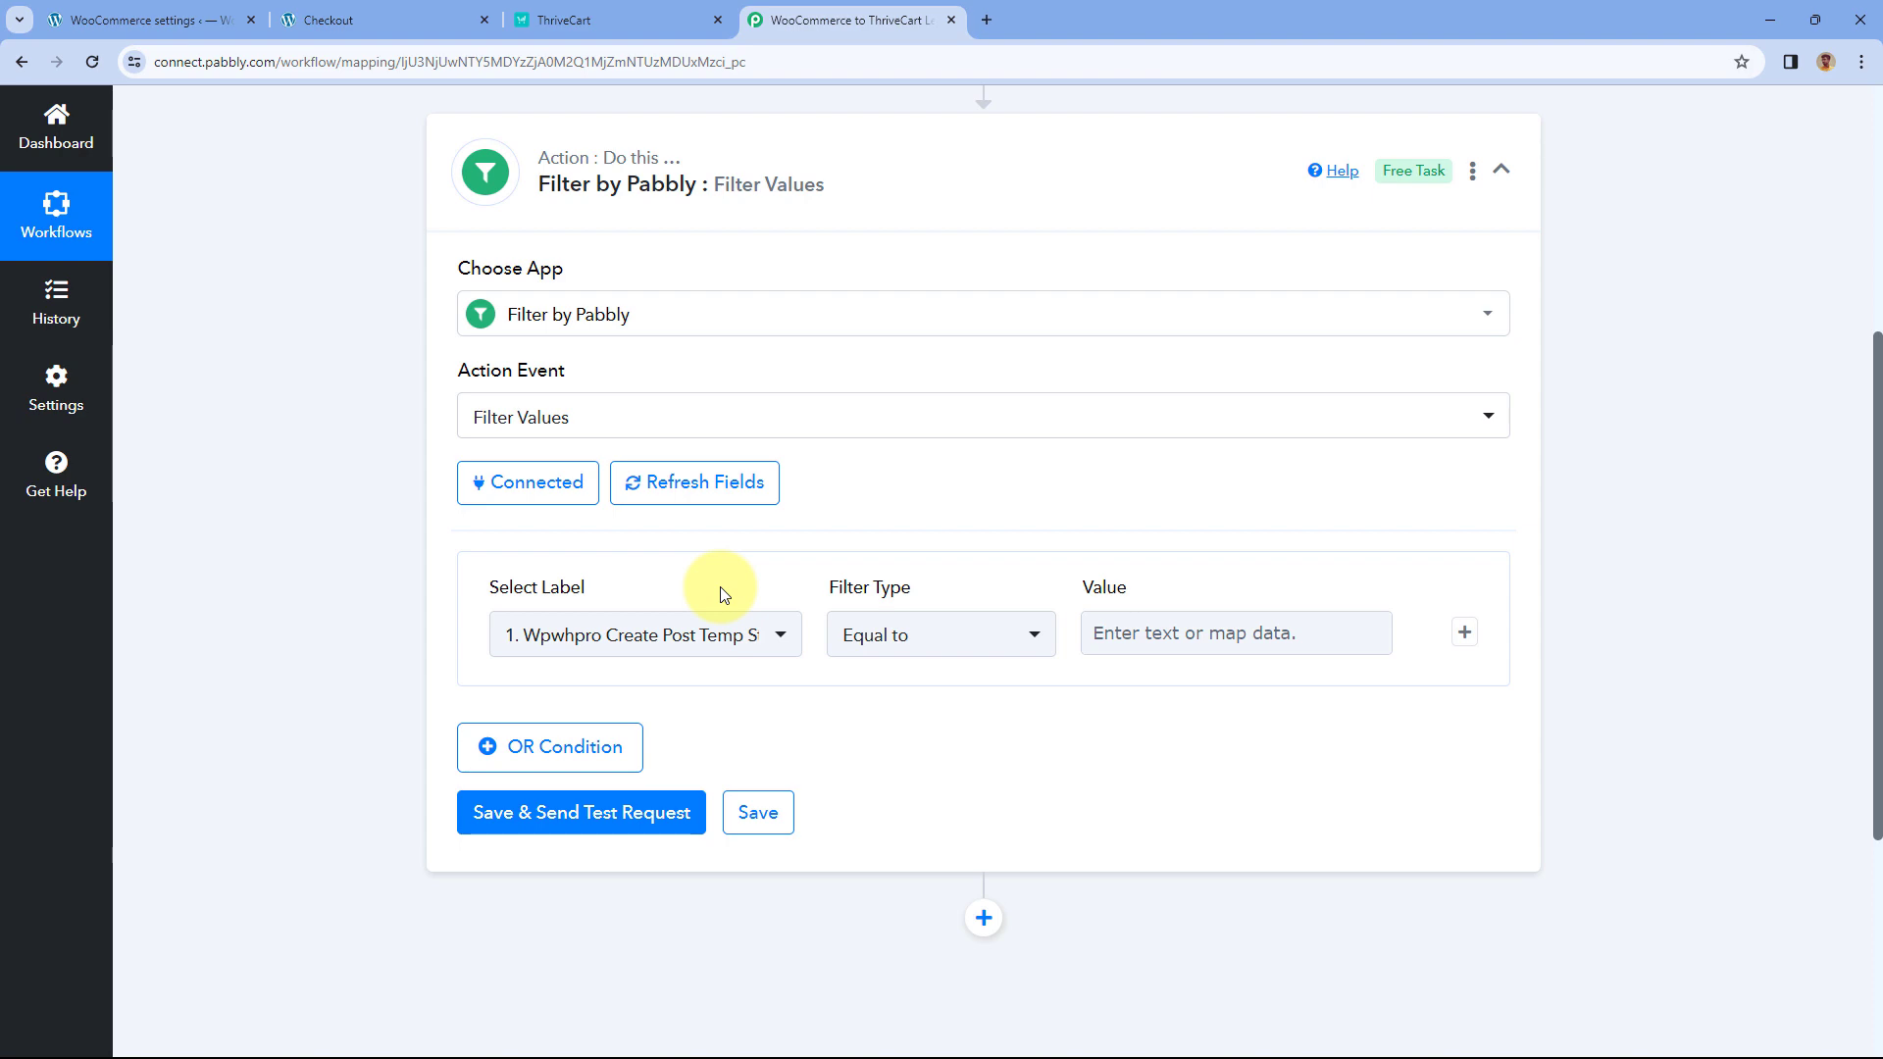
pyautogui.scroll(5, 736, 580)
pyautogui.click(896, 357)
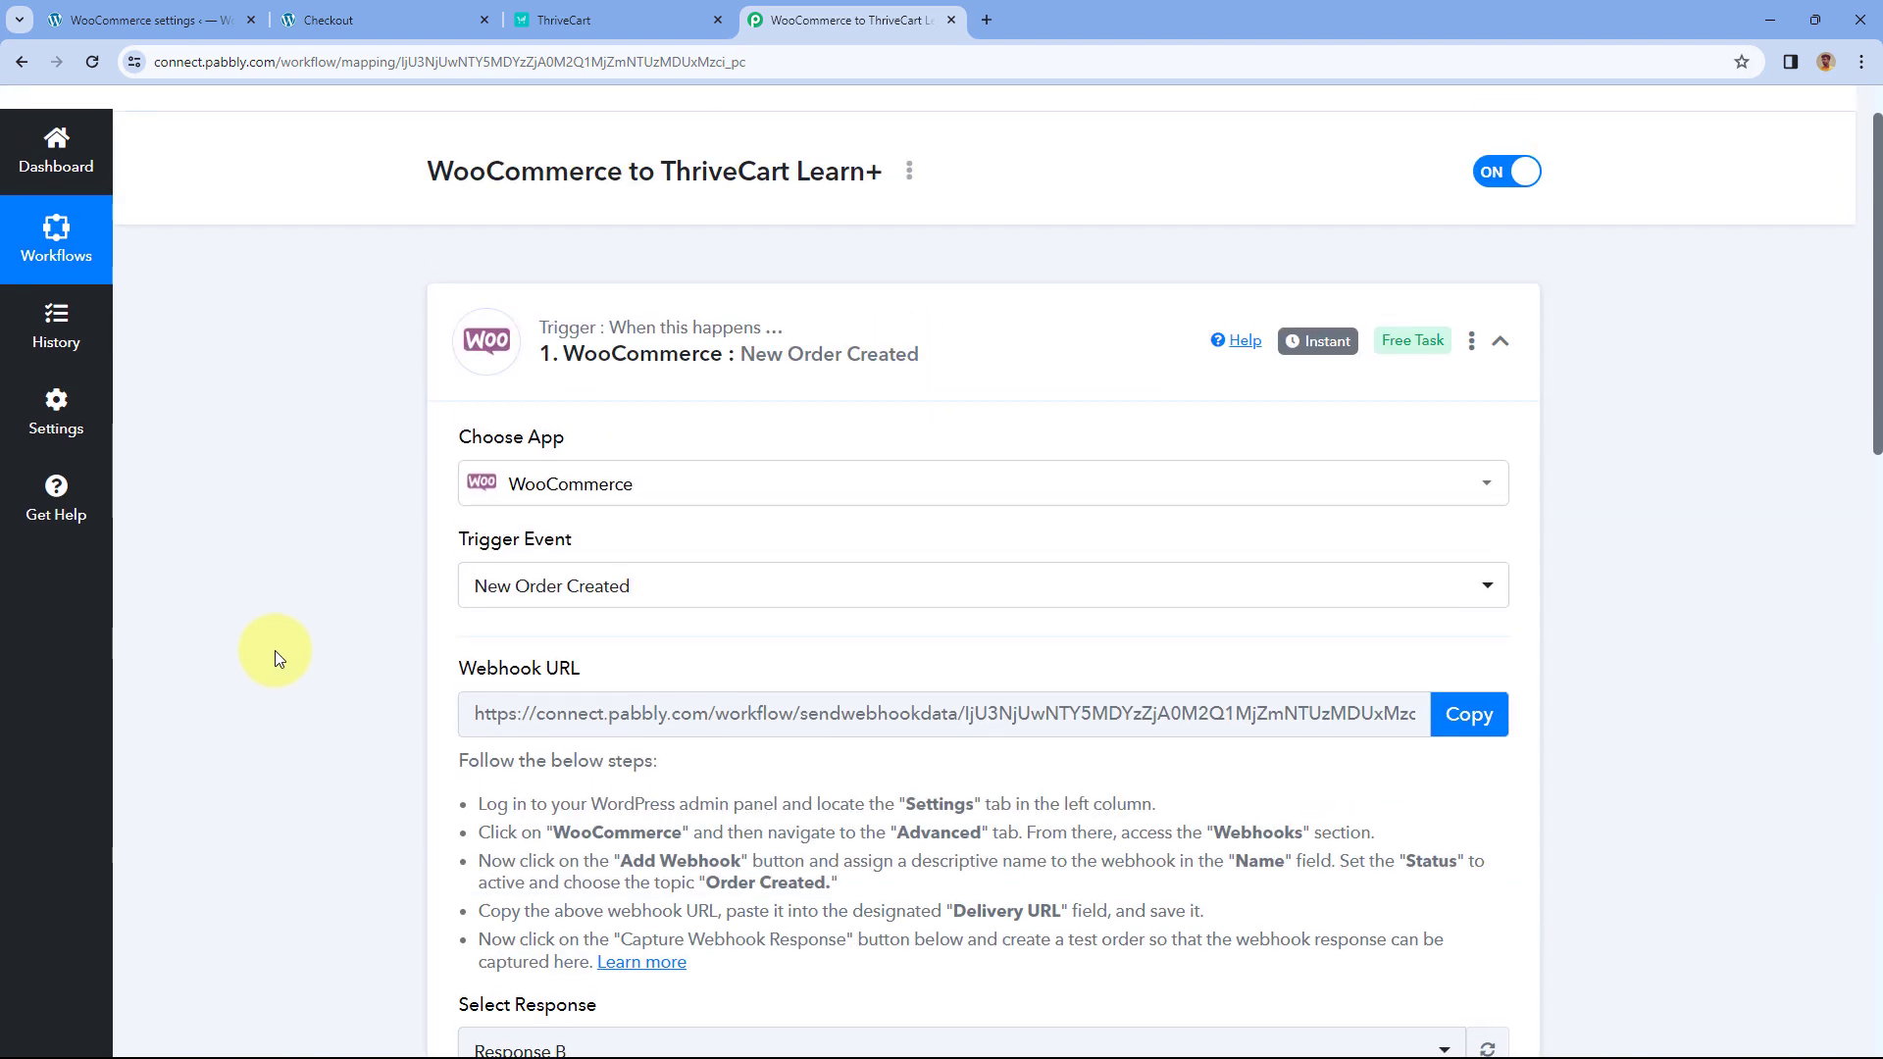
pyautogui.scroll(-10, 293, 642)
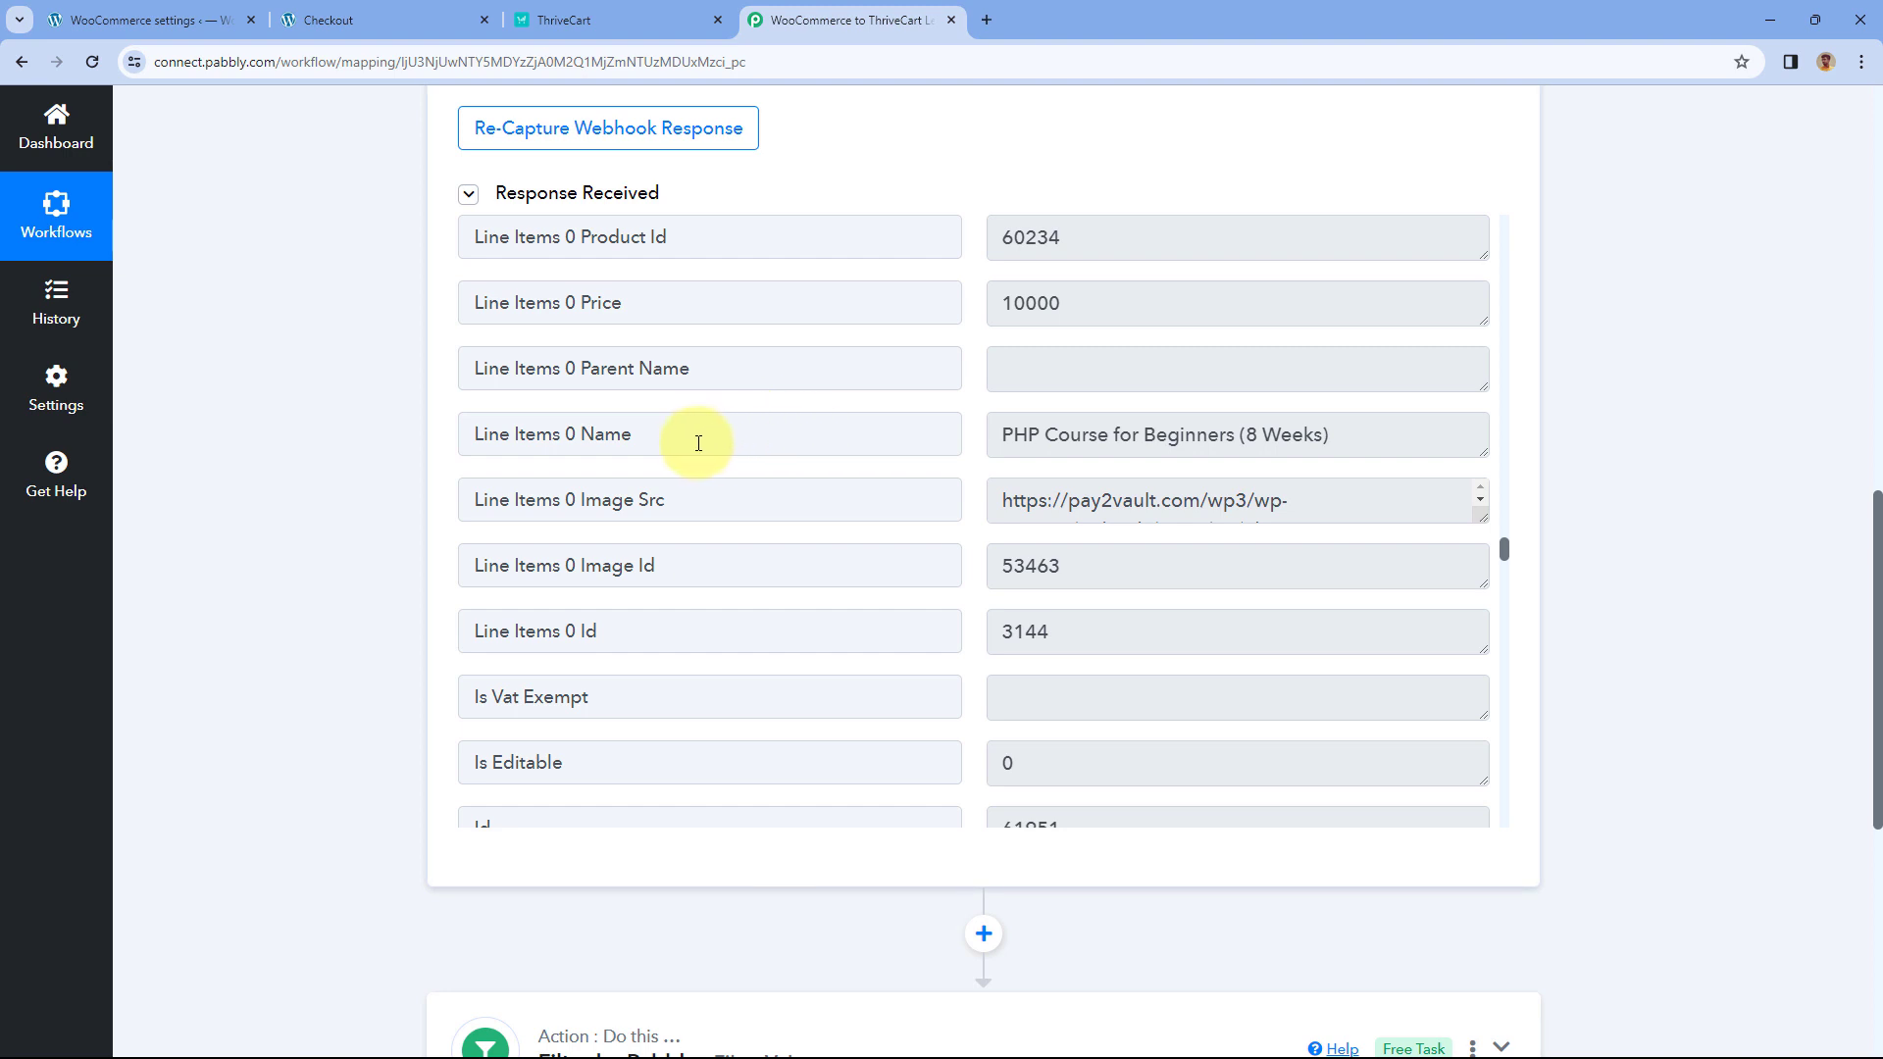
pyautogui.moveTo(655, 435); pyautogui.dragTo(520, 437)
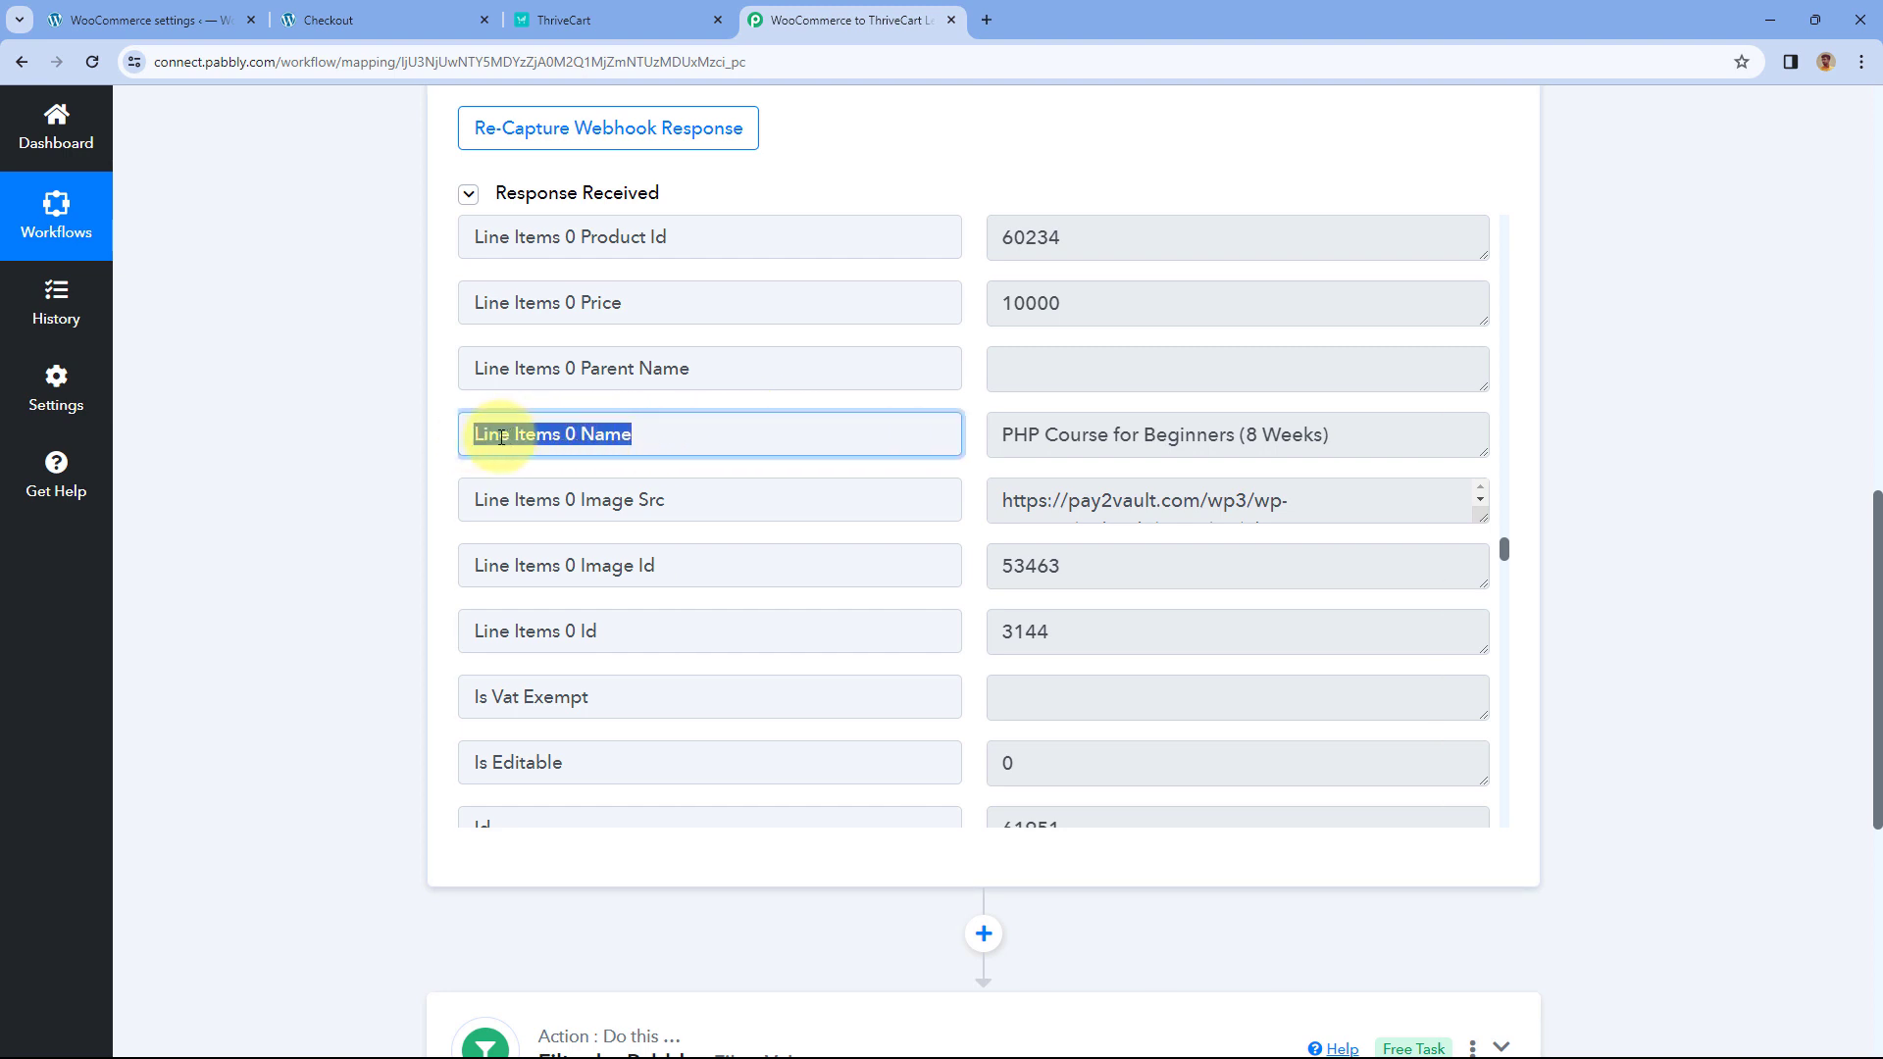
pyautogui.moveTo(997, 432); pyautogui.dragTo(1337, 433)
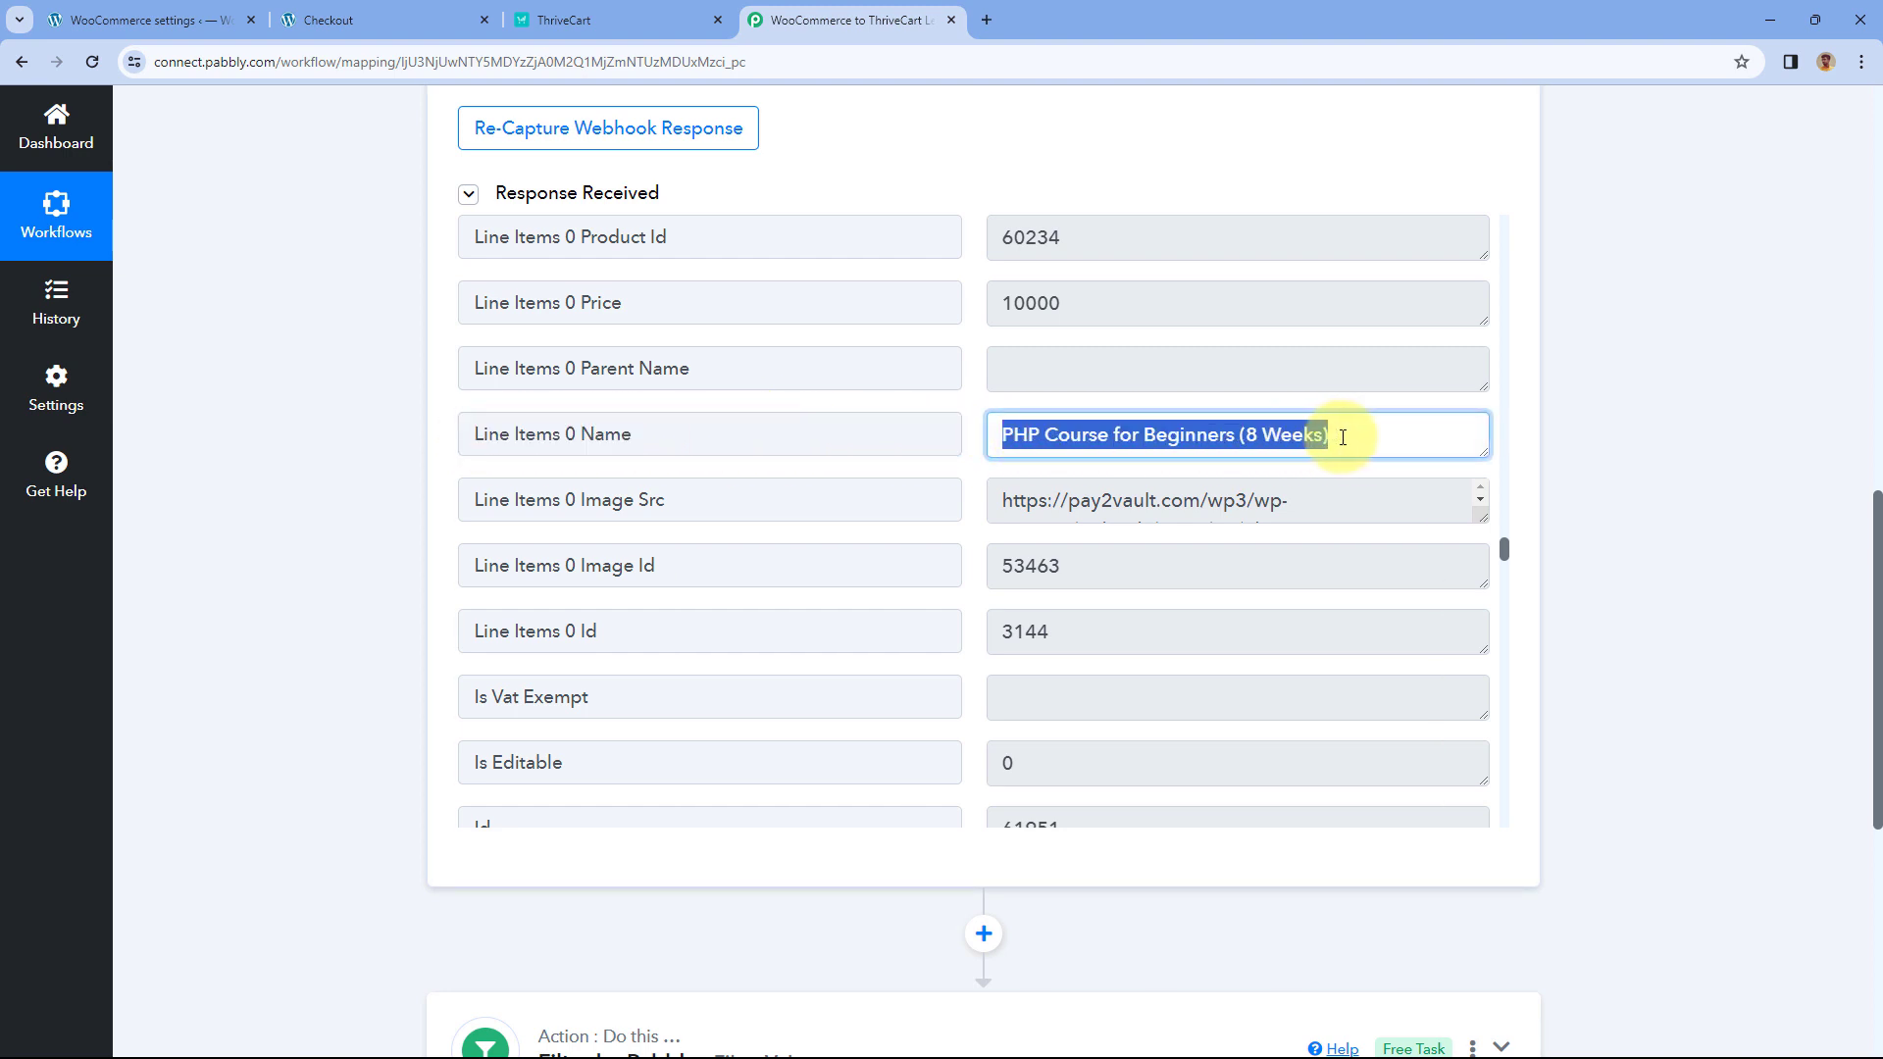
pyautogui.rightClick(1177, 434)
# - Copy the product name and compare the WooCommerce order confirmation with the ThriveCart Learn courses
pyautogui.click(1209, 457)
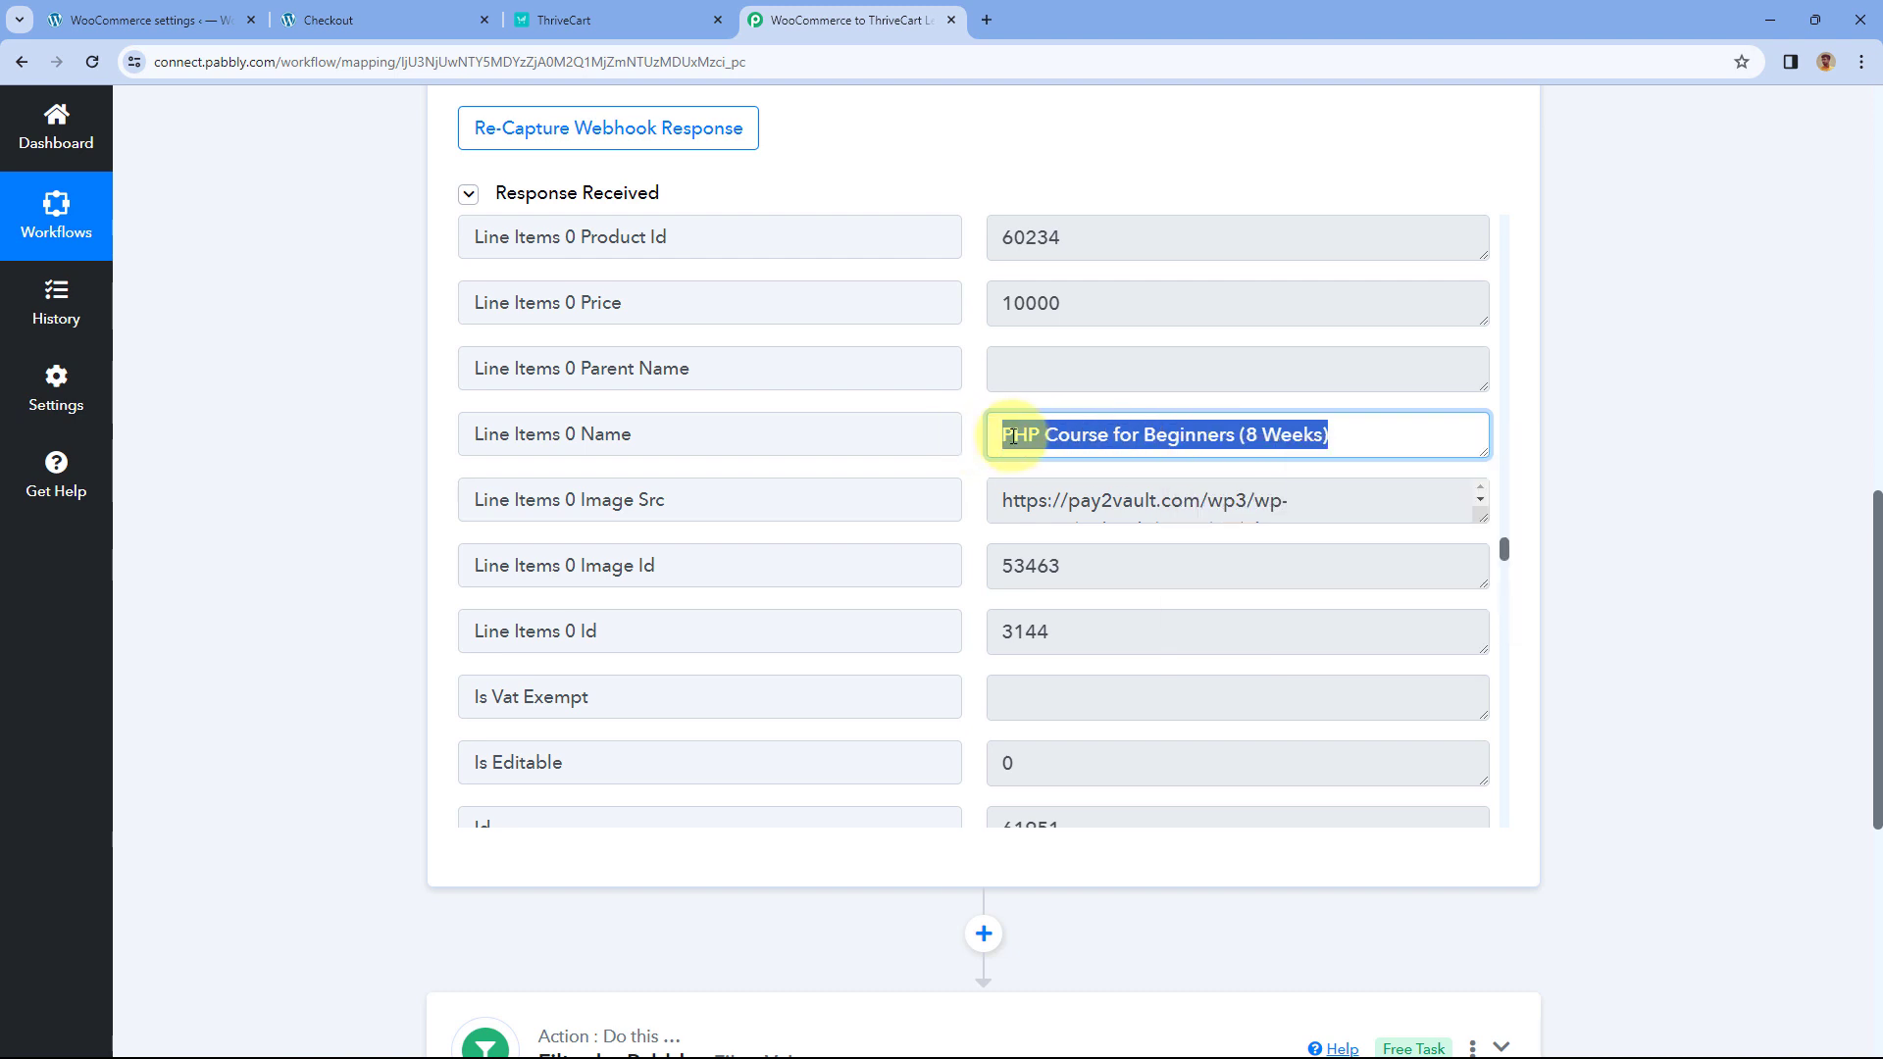
pyautogui.click(974, 431)
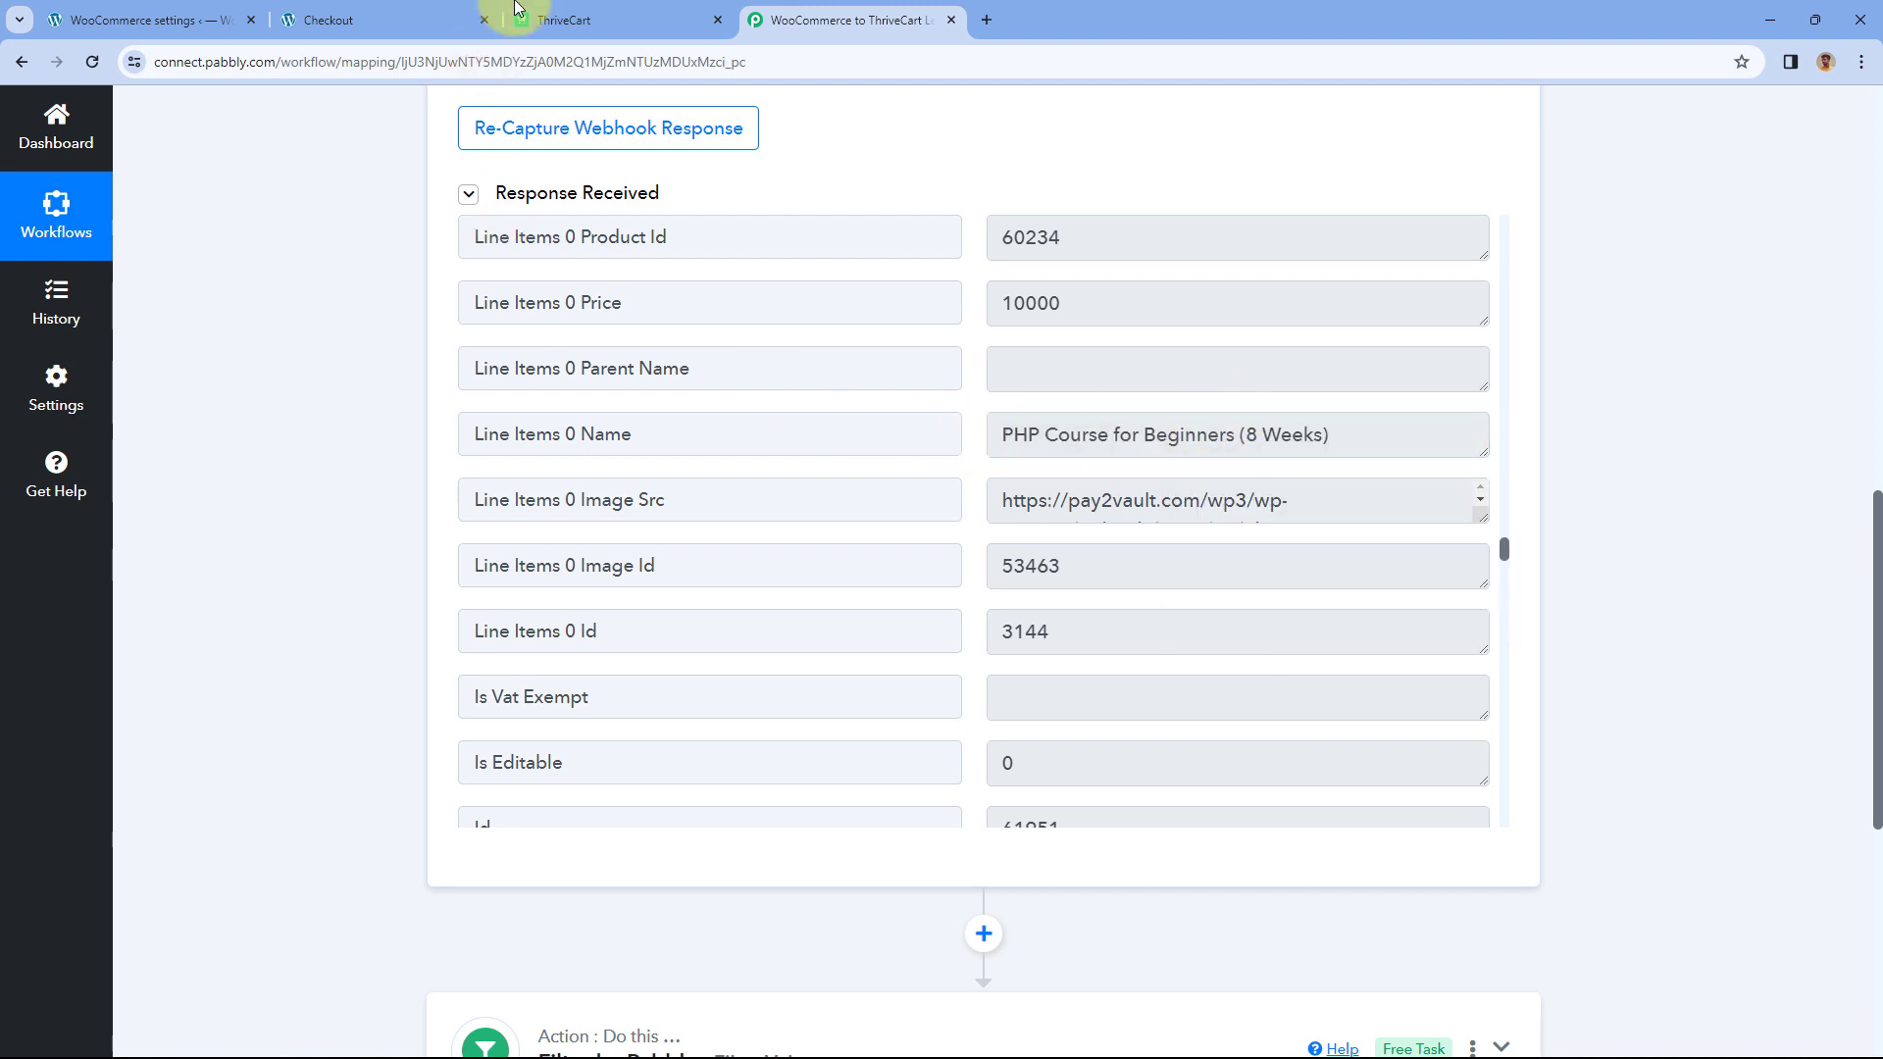
pyautogui.click(431, 18)
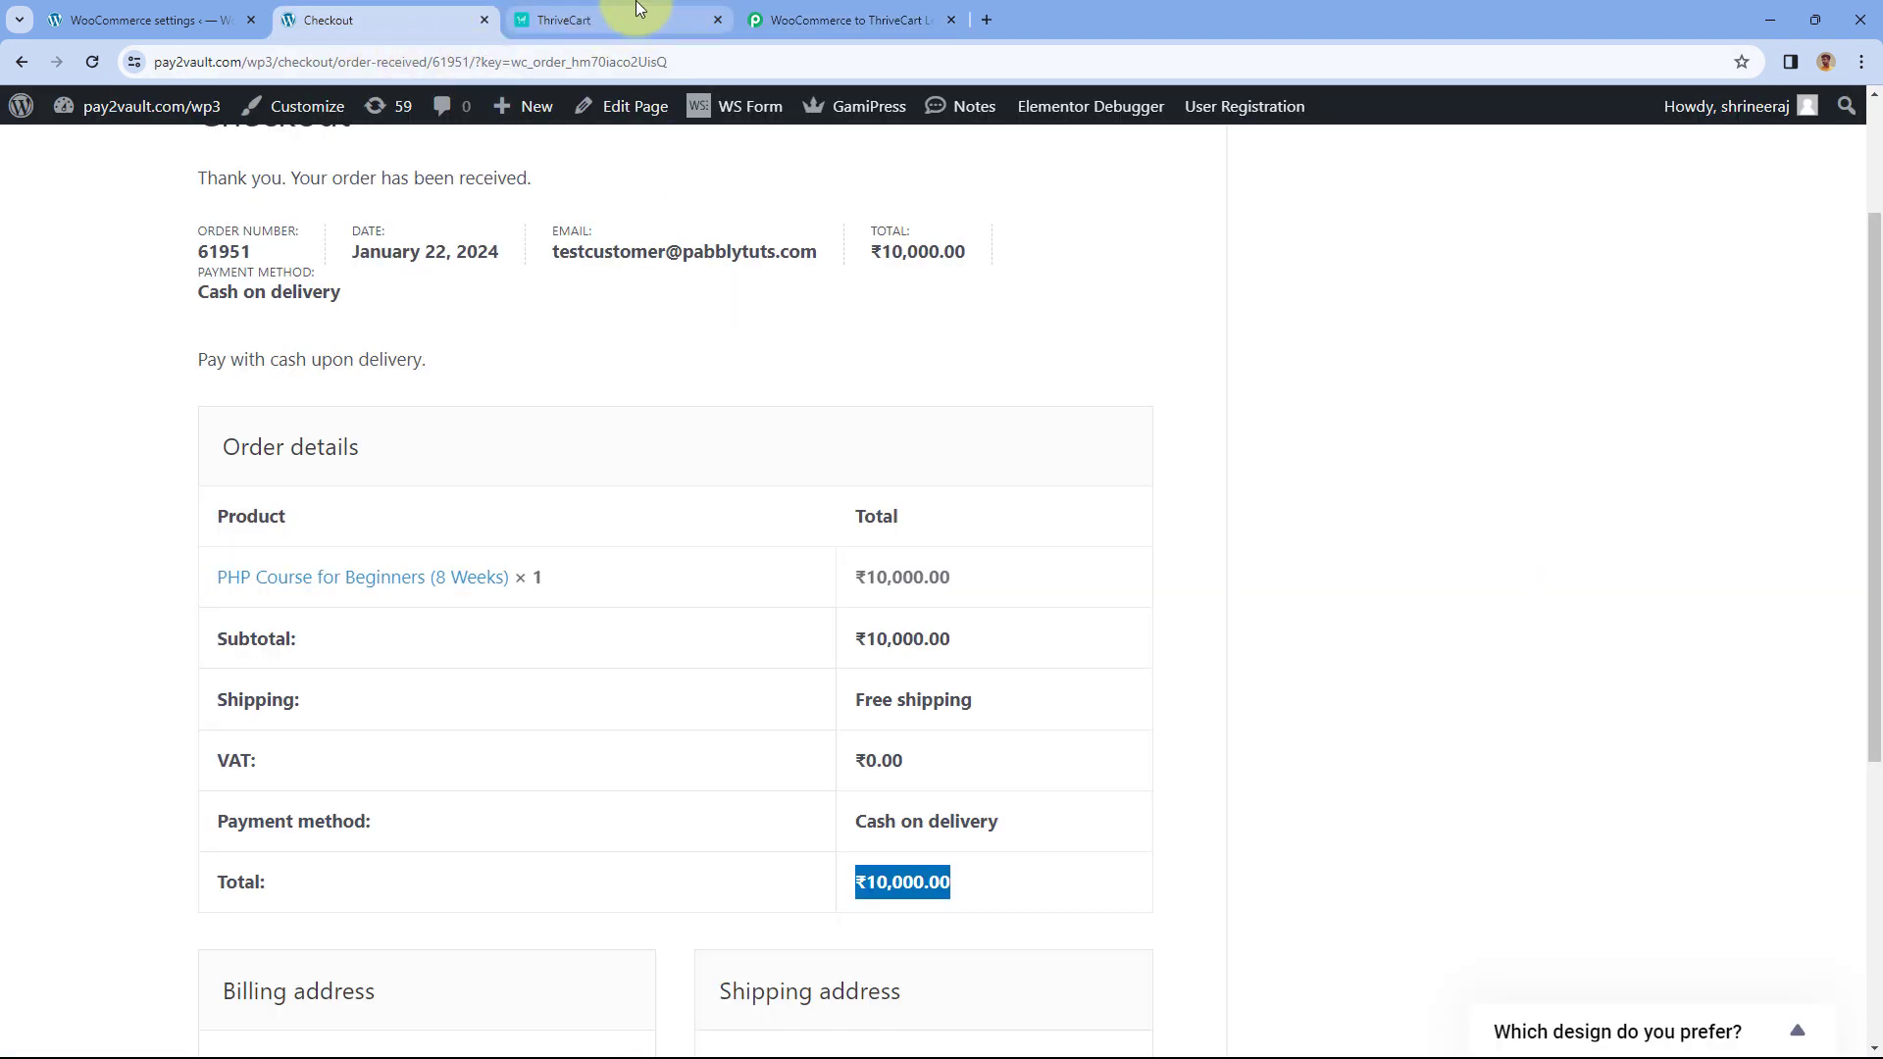
pyautogui.click(626, 10)
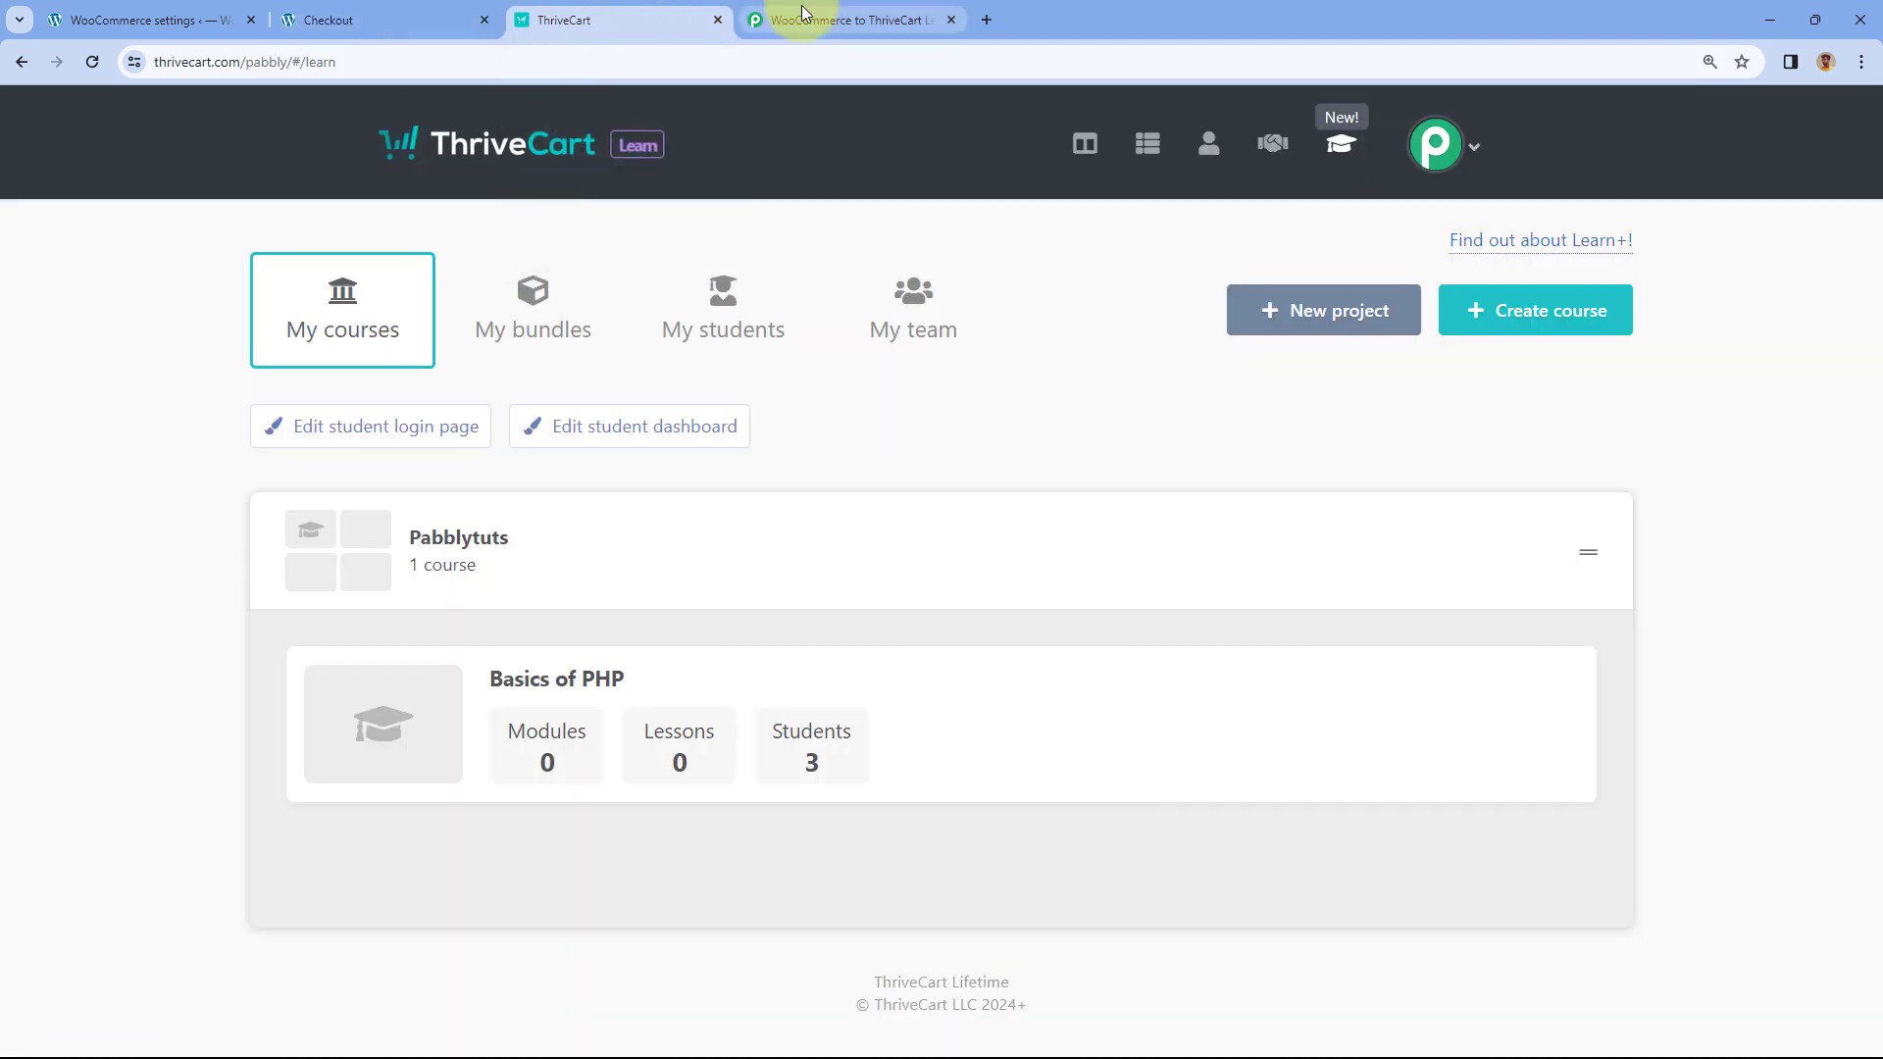
pyautogui.click(451, 10)
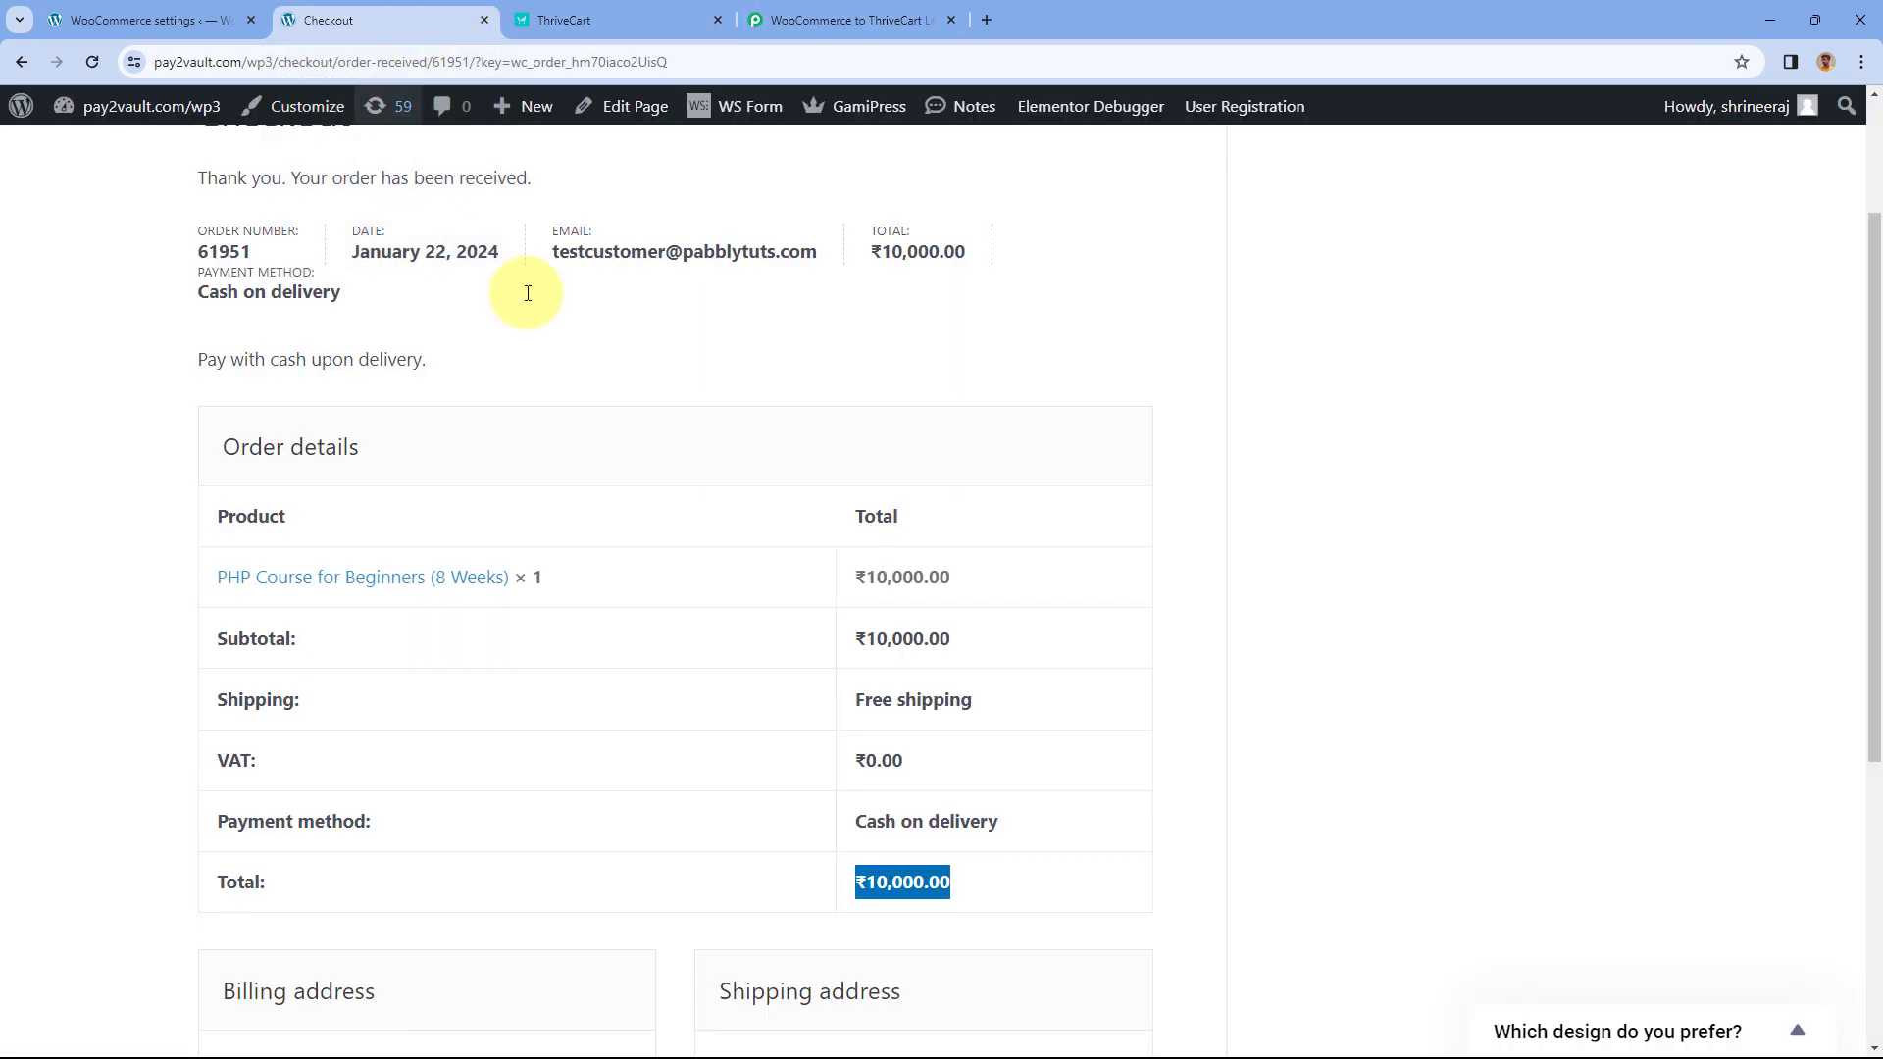
pyautogui.click(600, 17)
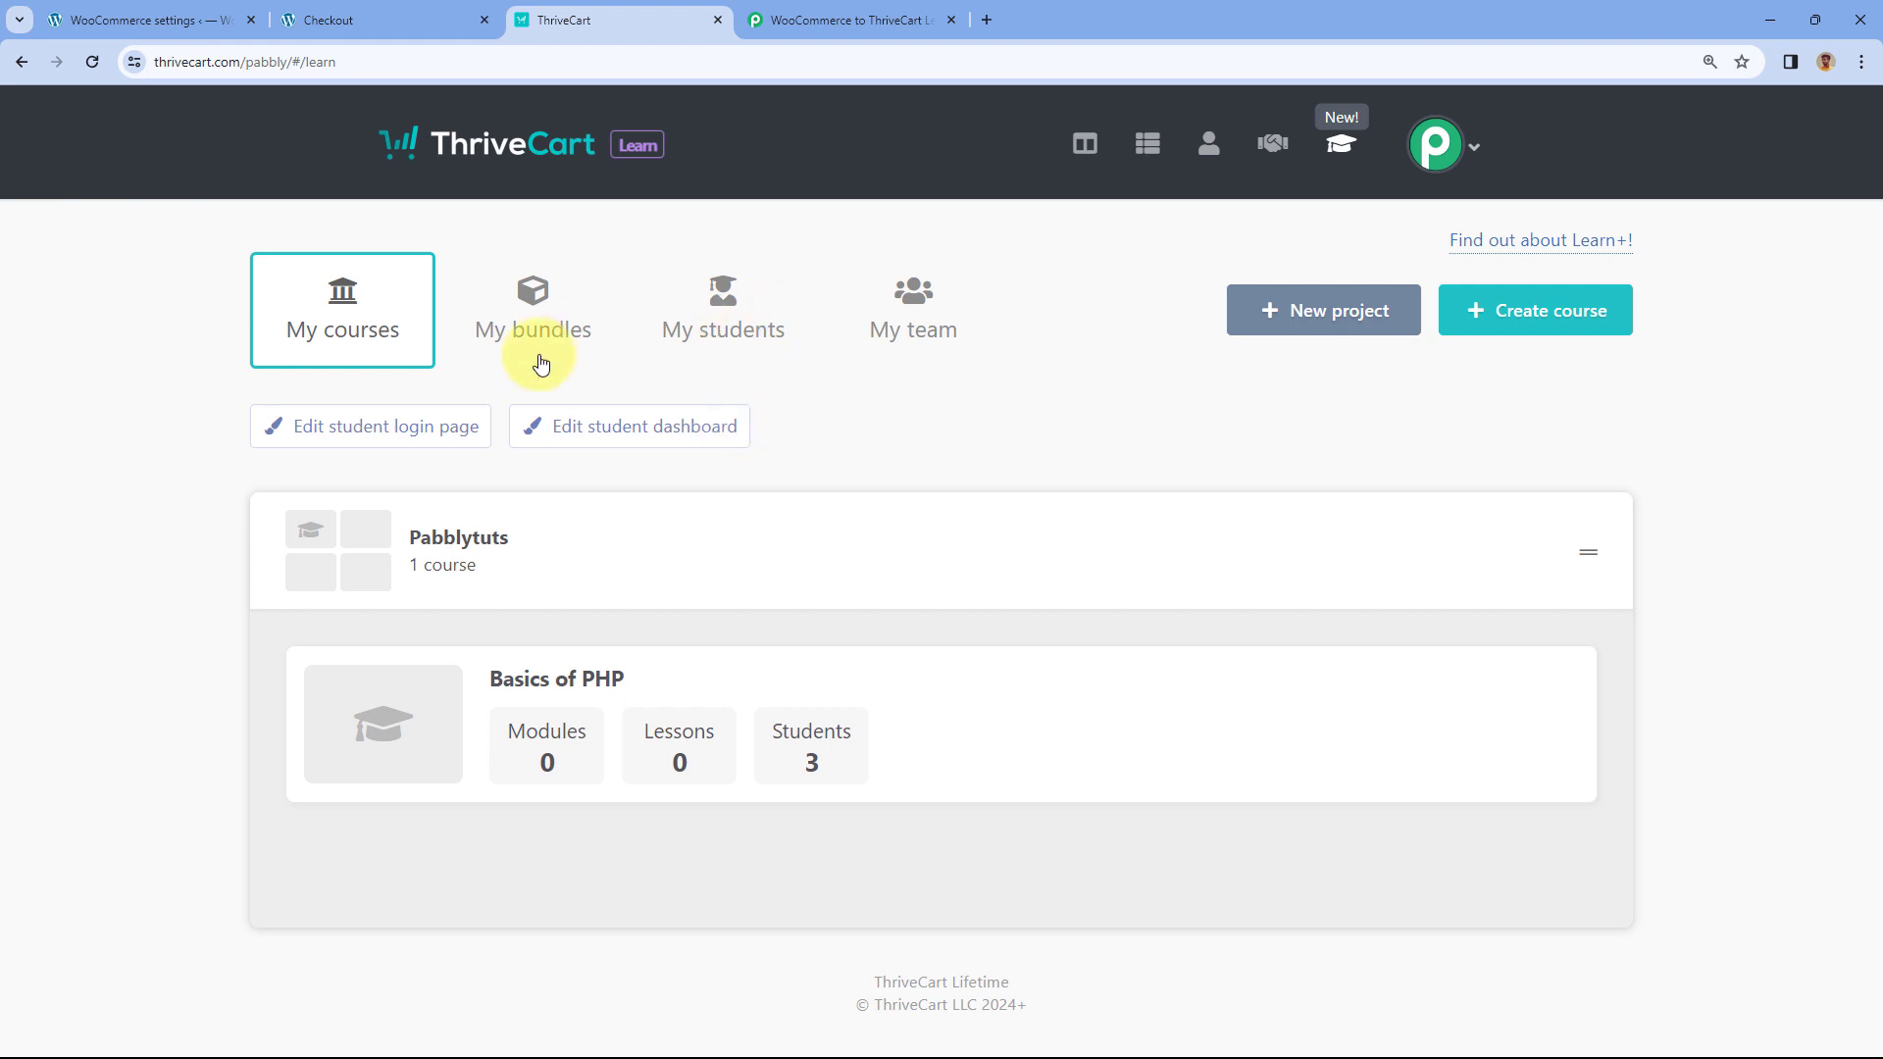
pyautogui.click(883, 19)
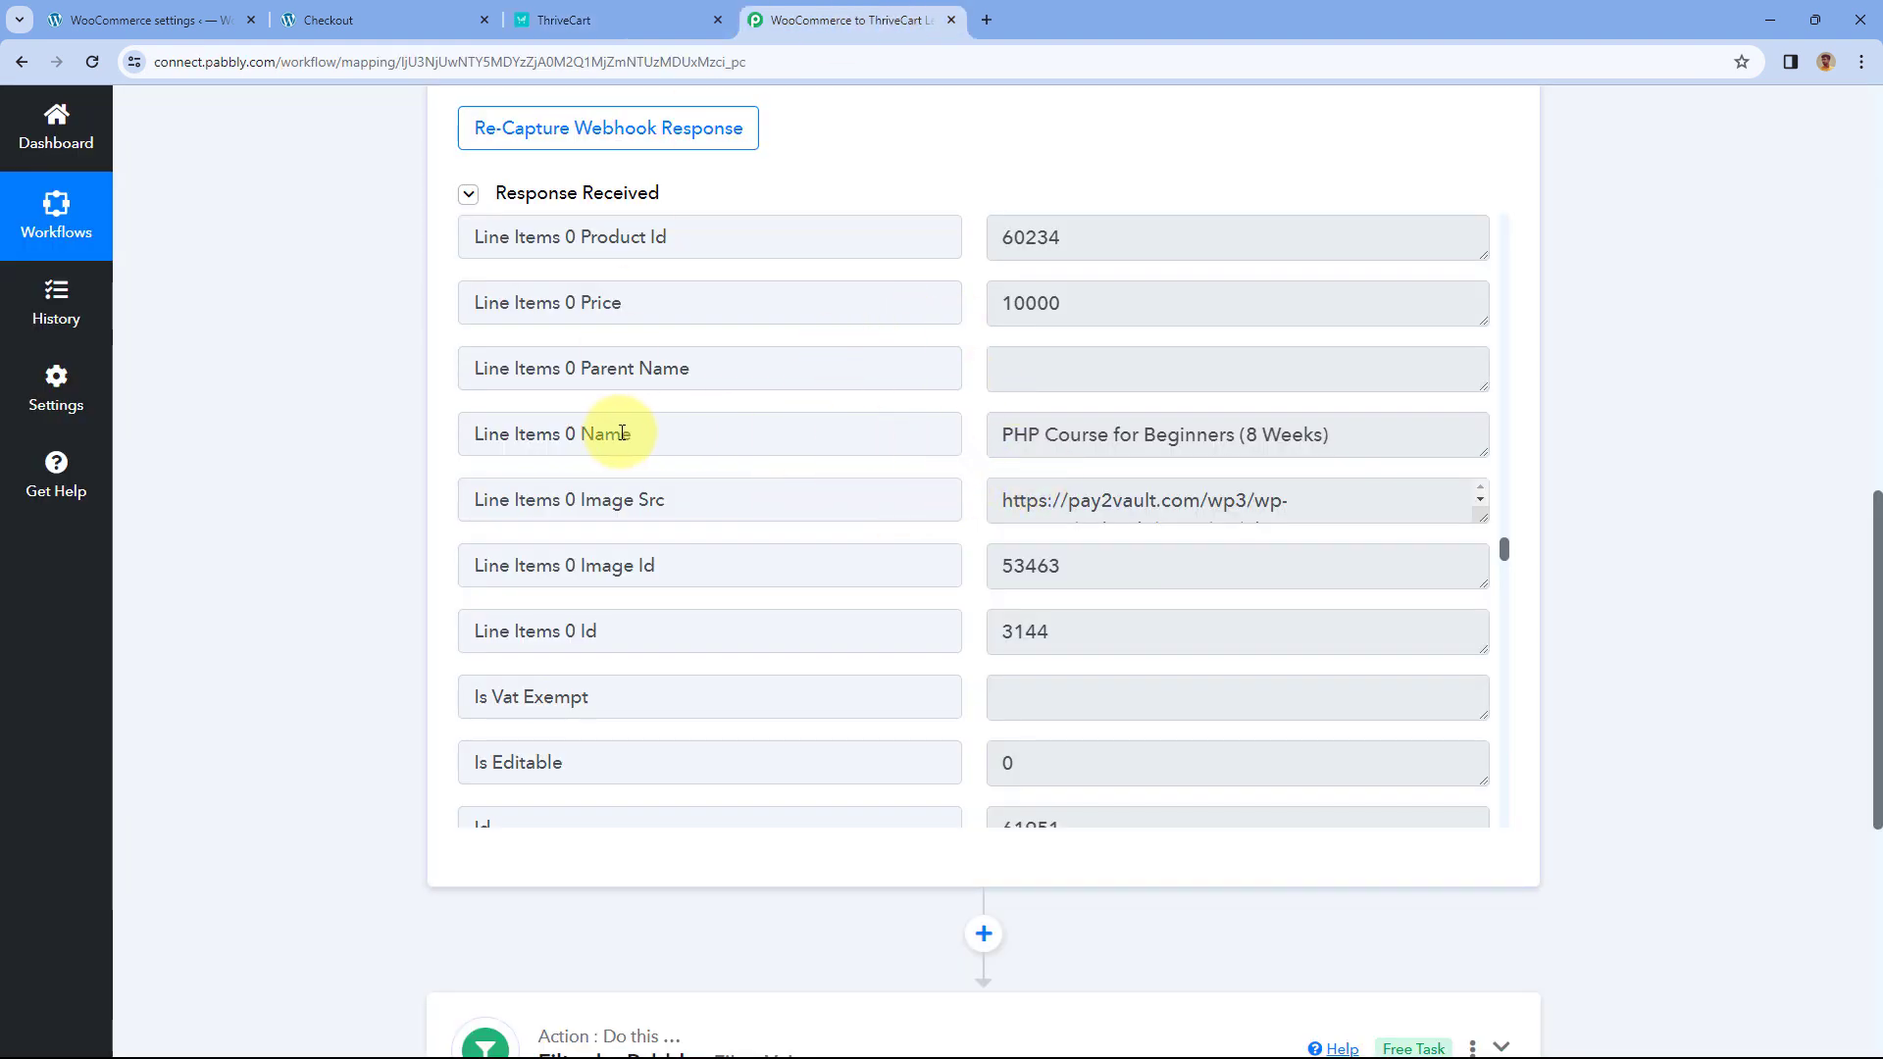
# - Back in the Pabbly workflow, expand the Filter by Pabbly step
pyautogui.moveTo(622, 433); pyautogui.dragTo(429, 458)
pyautogui.click(393, 471)
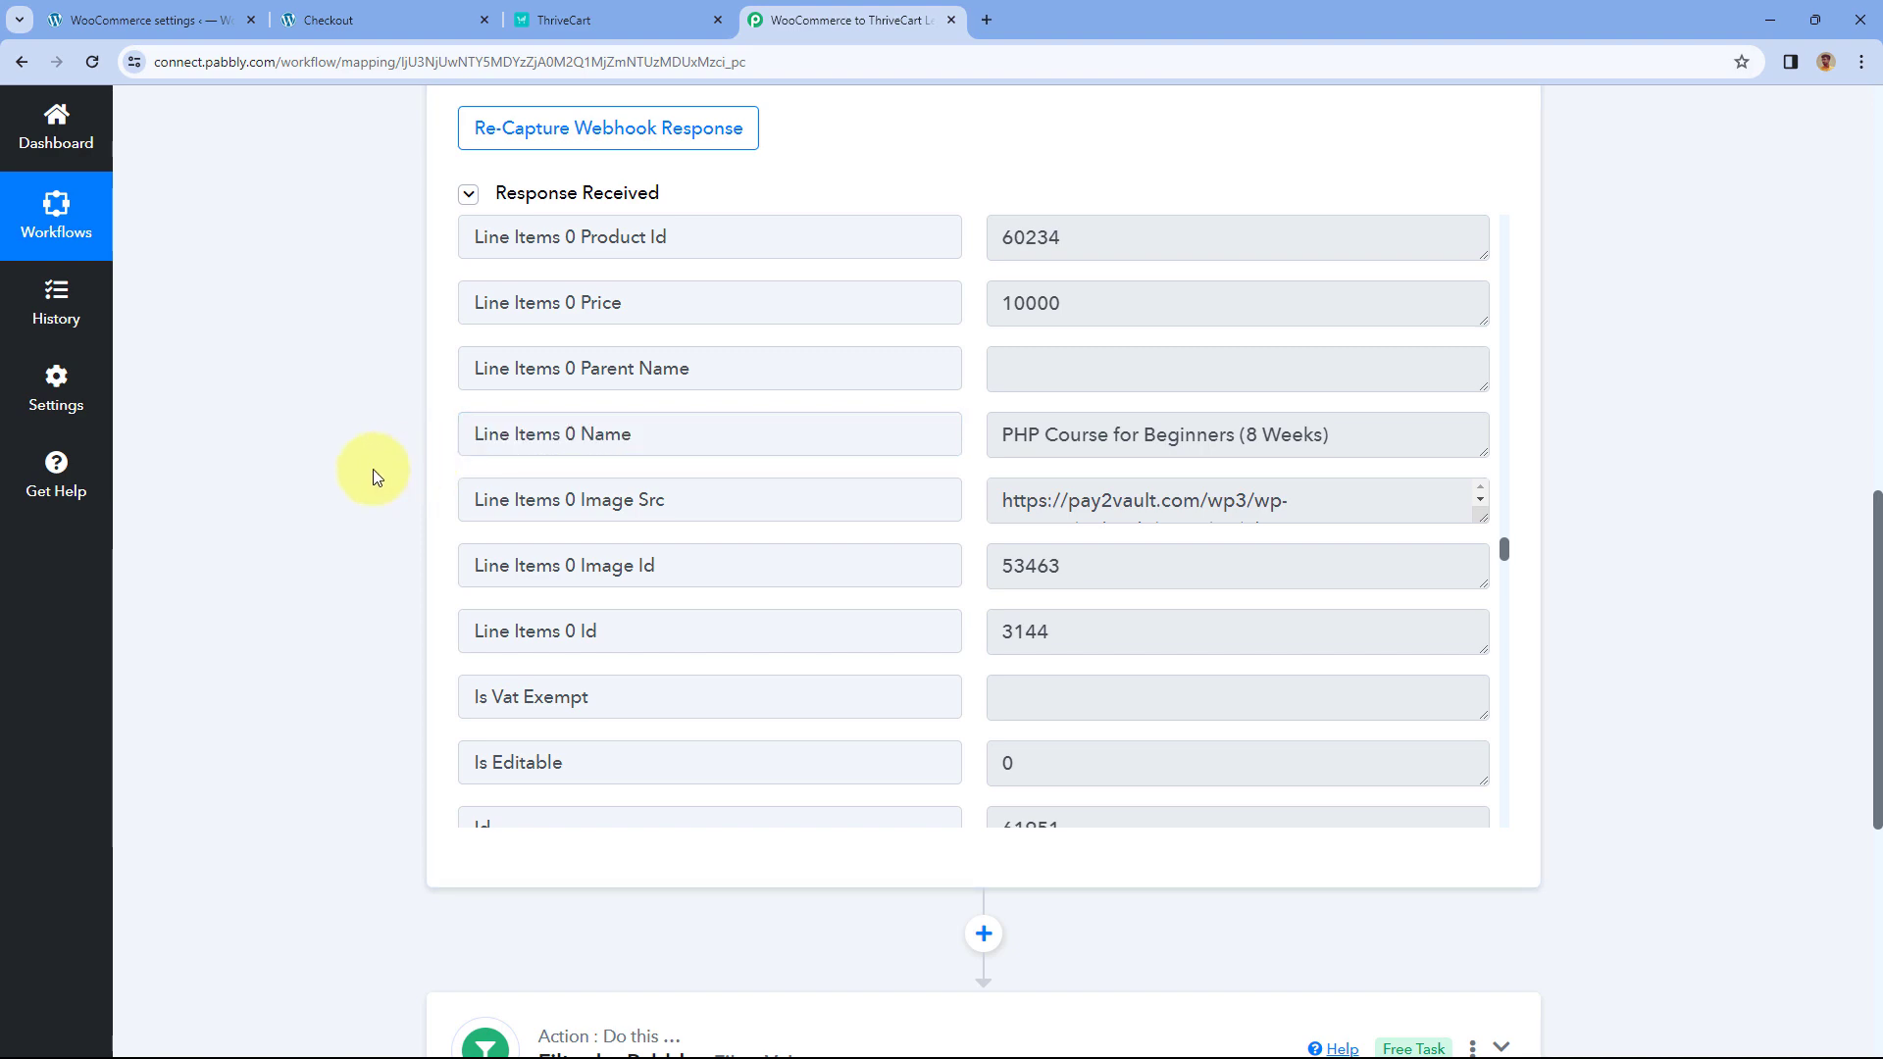
pyautogui.scroll(-6, 373, 477)
pyautogui.click(735, 412)
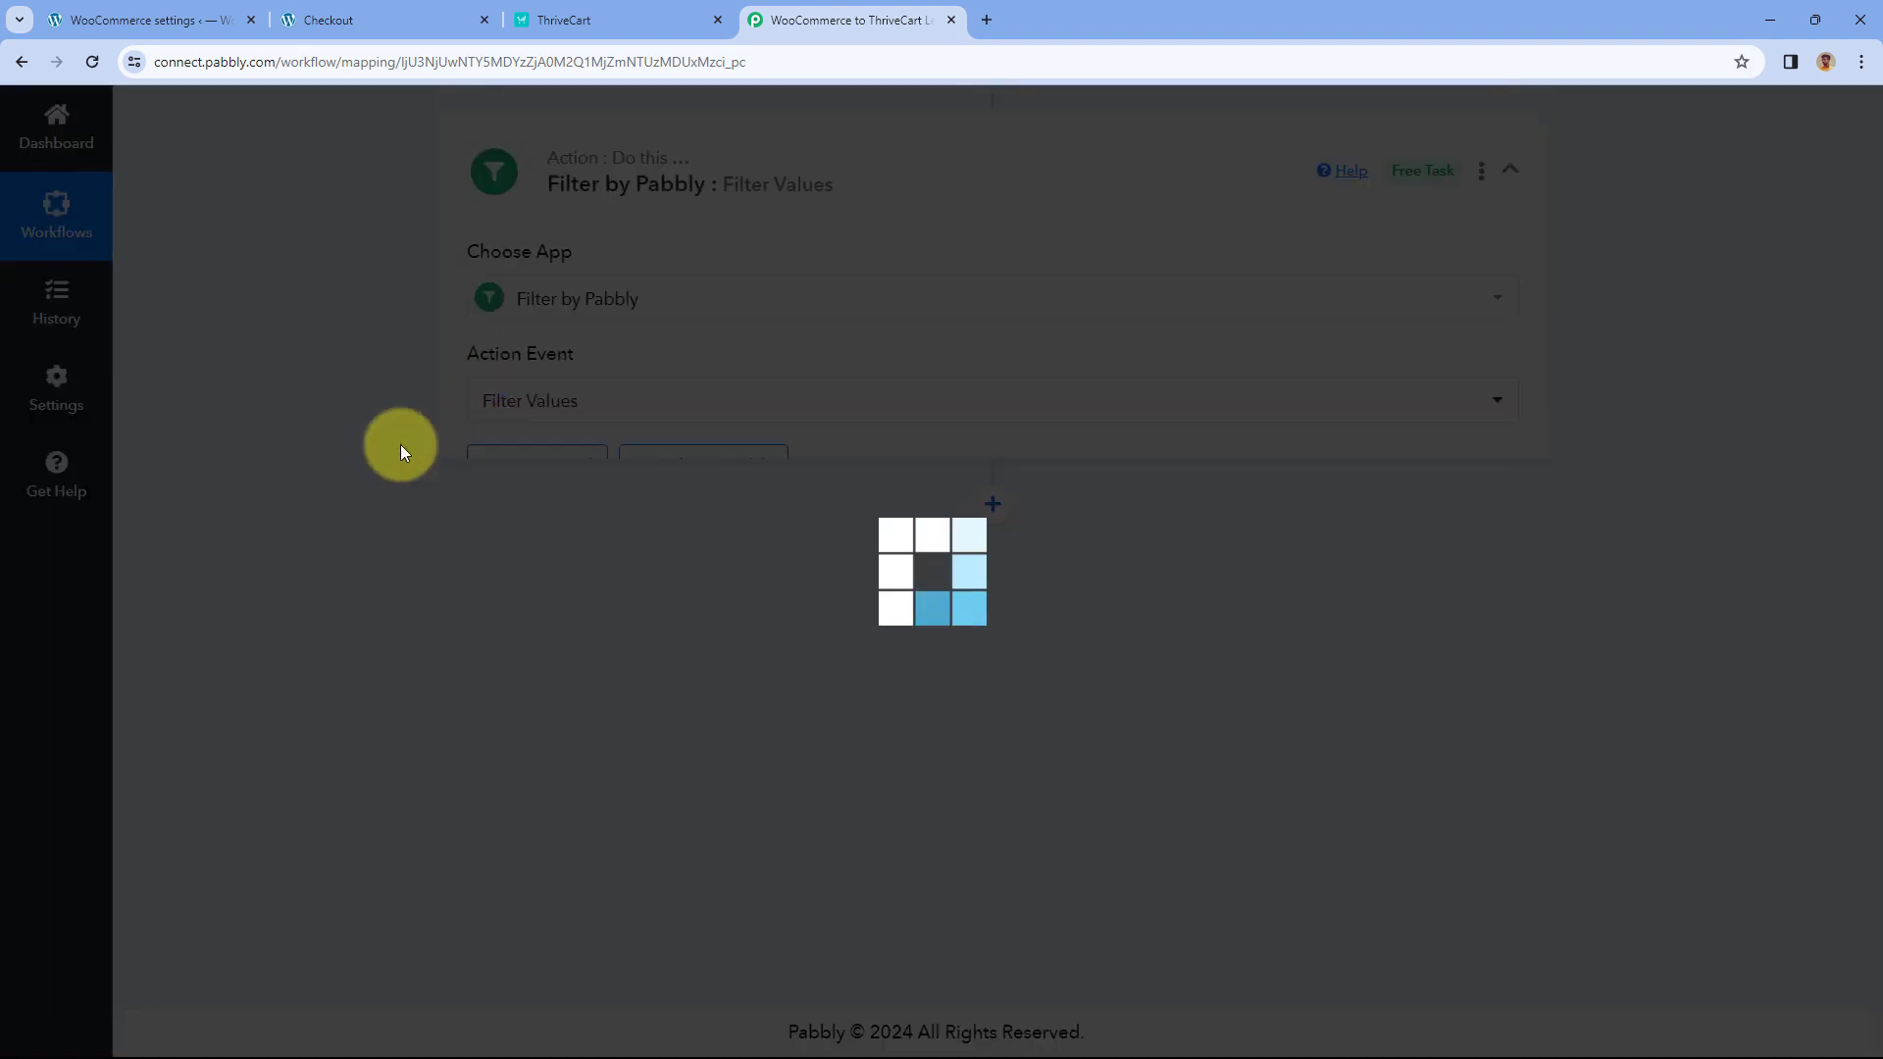
pyautogui.scroll(-4, 436, 427)
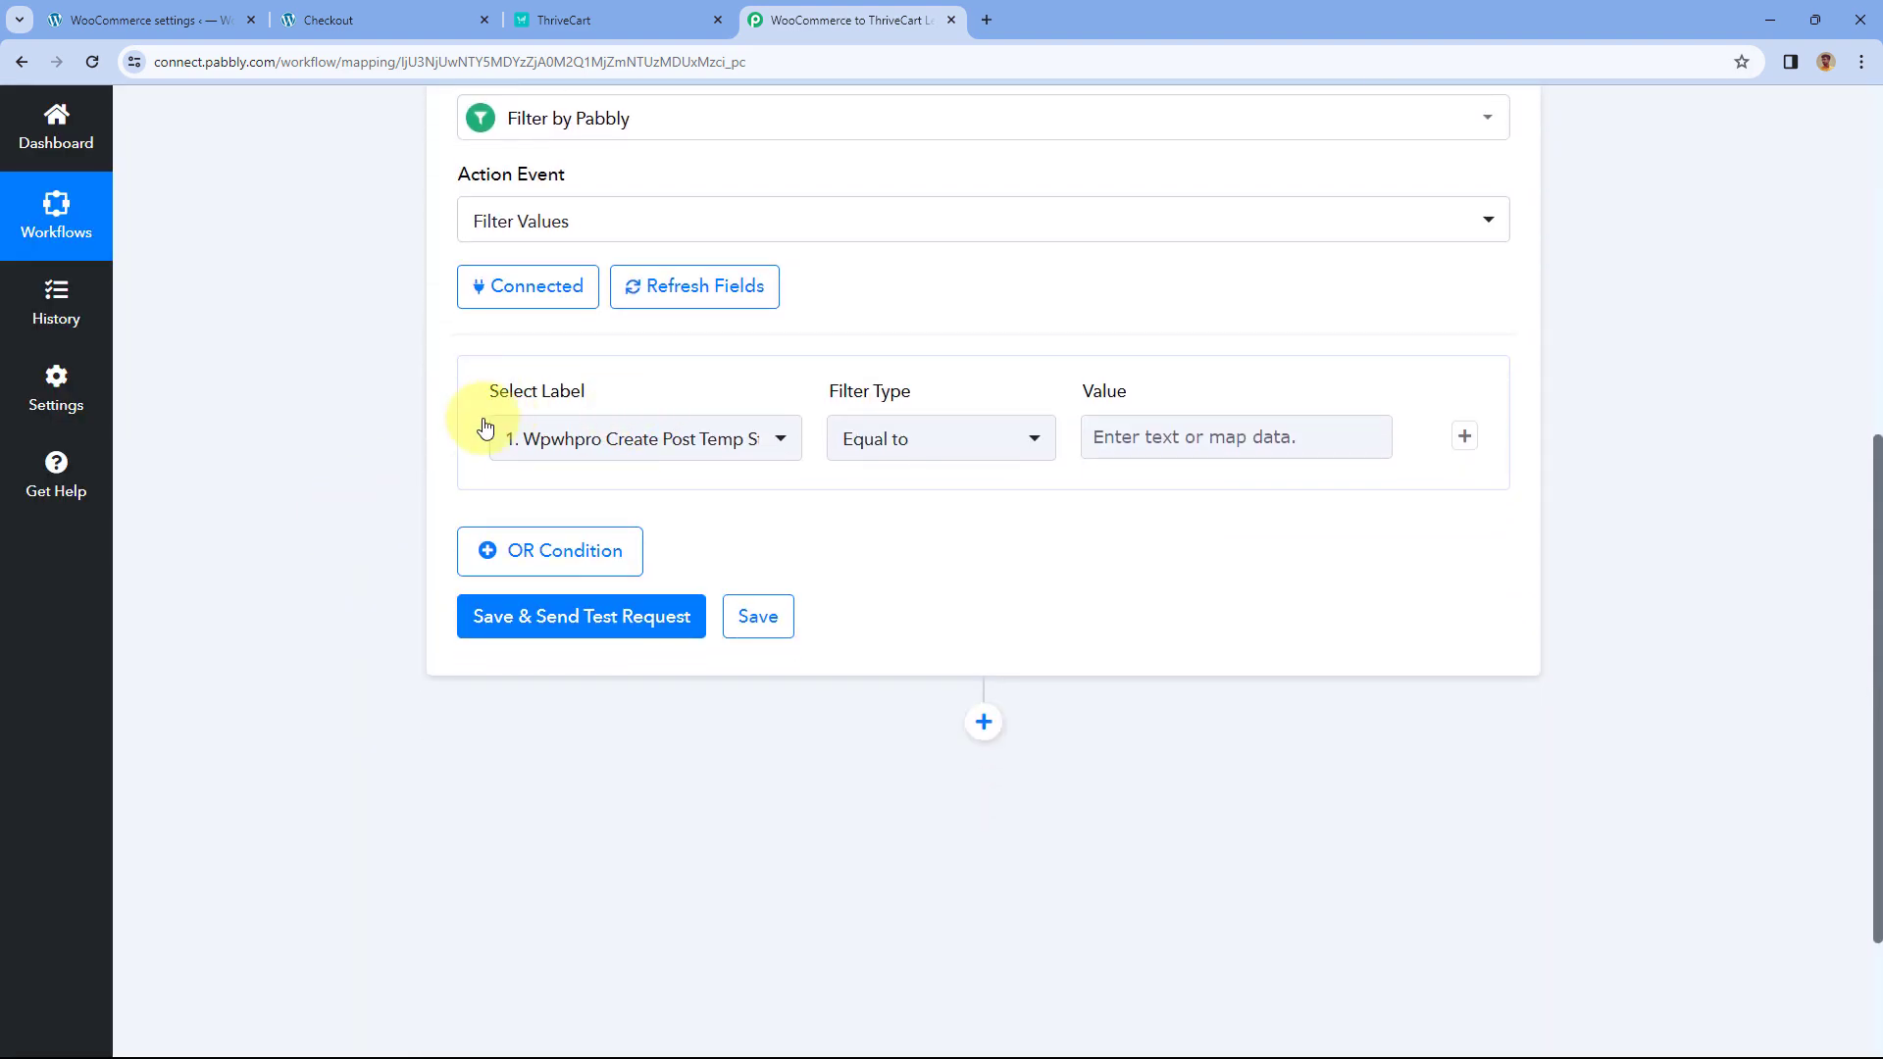
# - Pick Line Items 0 Name from WooCommerce: New Order Created as the condition label
pyautogui.click(782, 444)
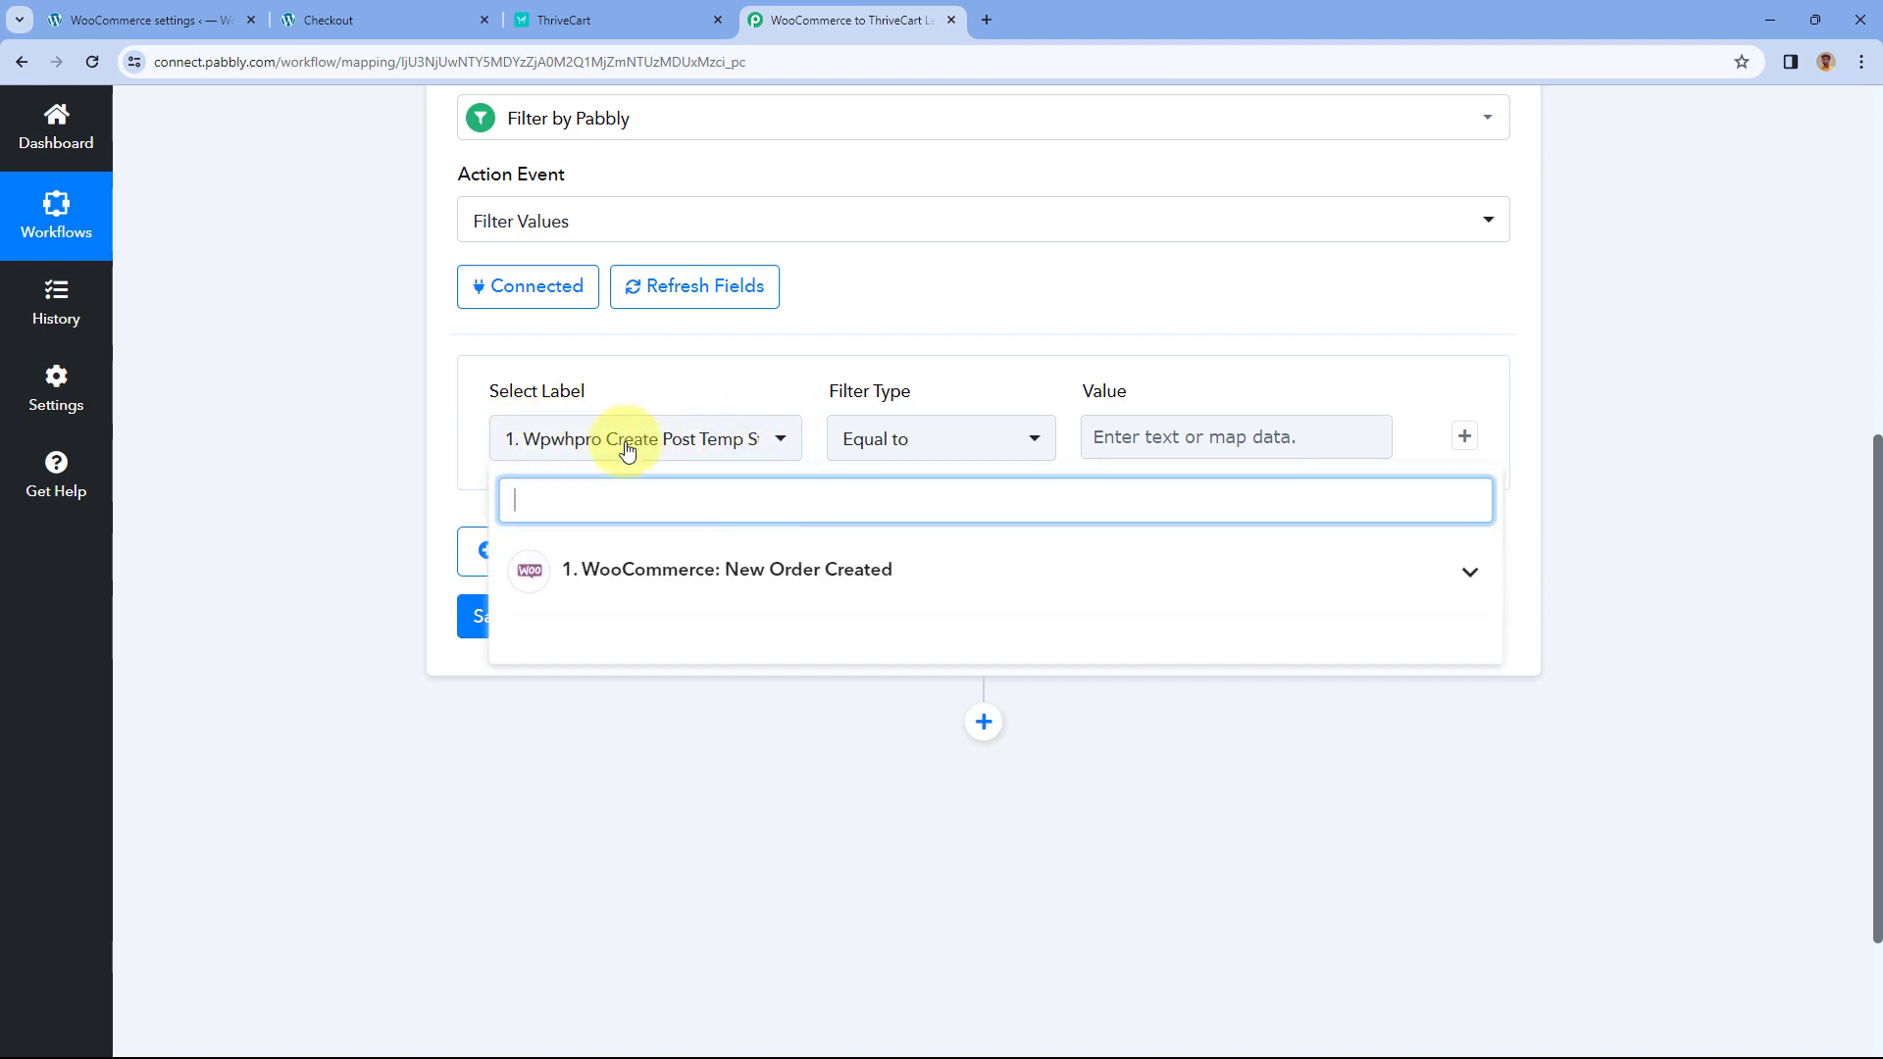
pyautogui.click(954, 572)
pyautogui.scroll(-2, 391, 545)
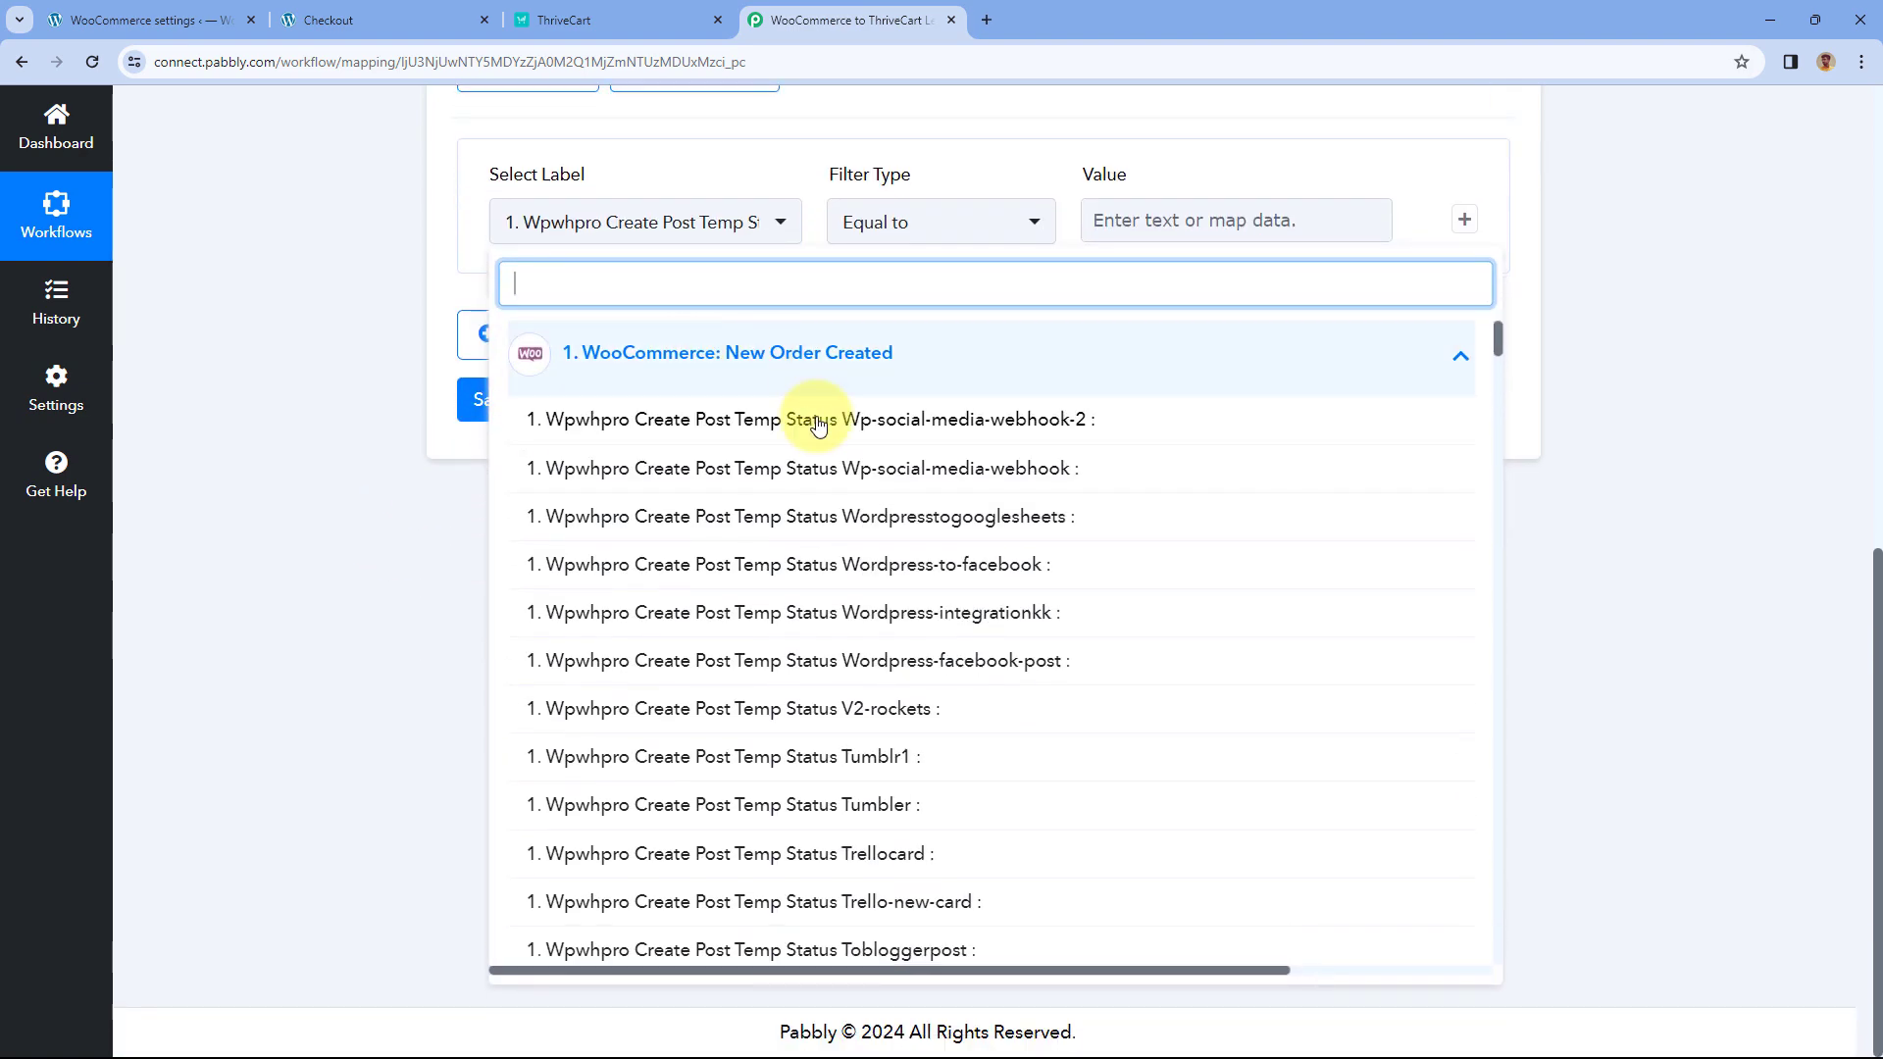
pyautogui.scroll(-10, 822, 511)
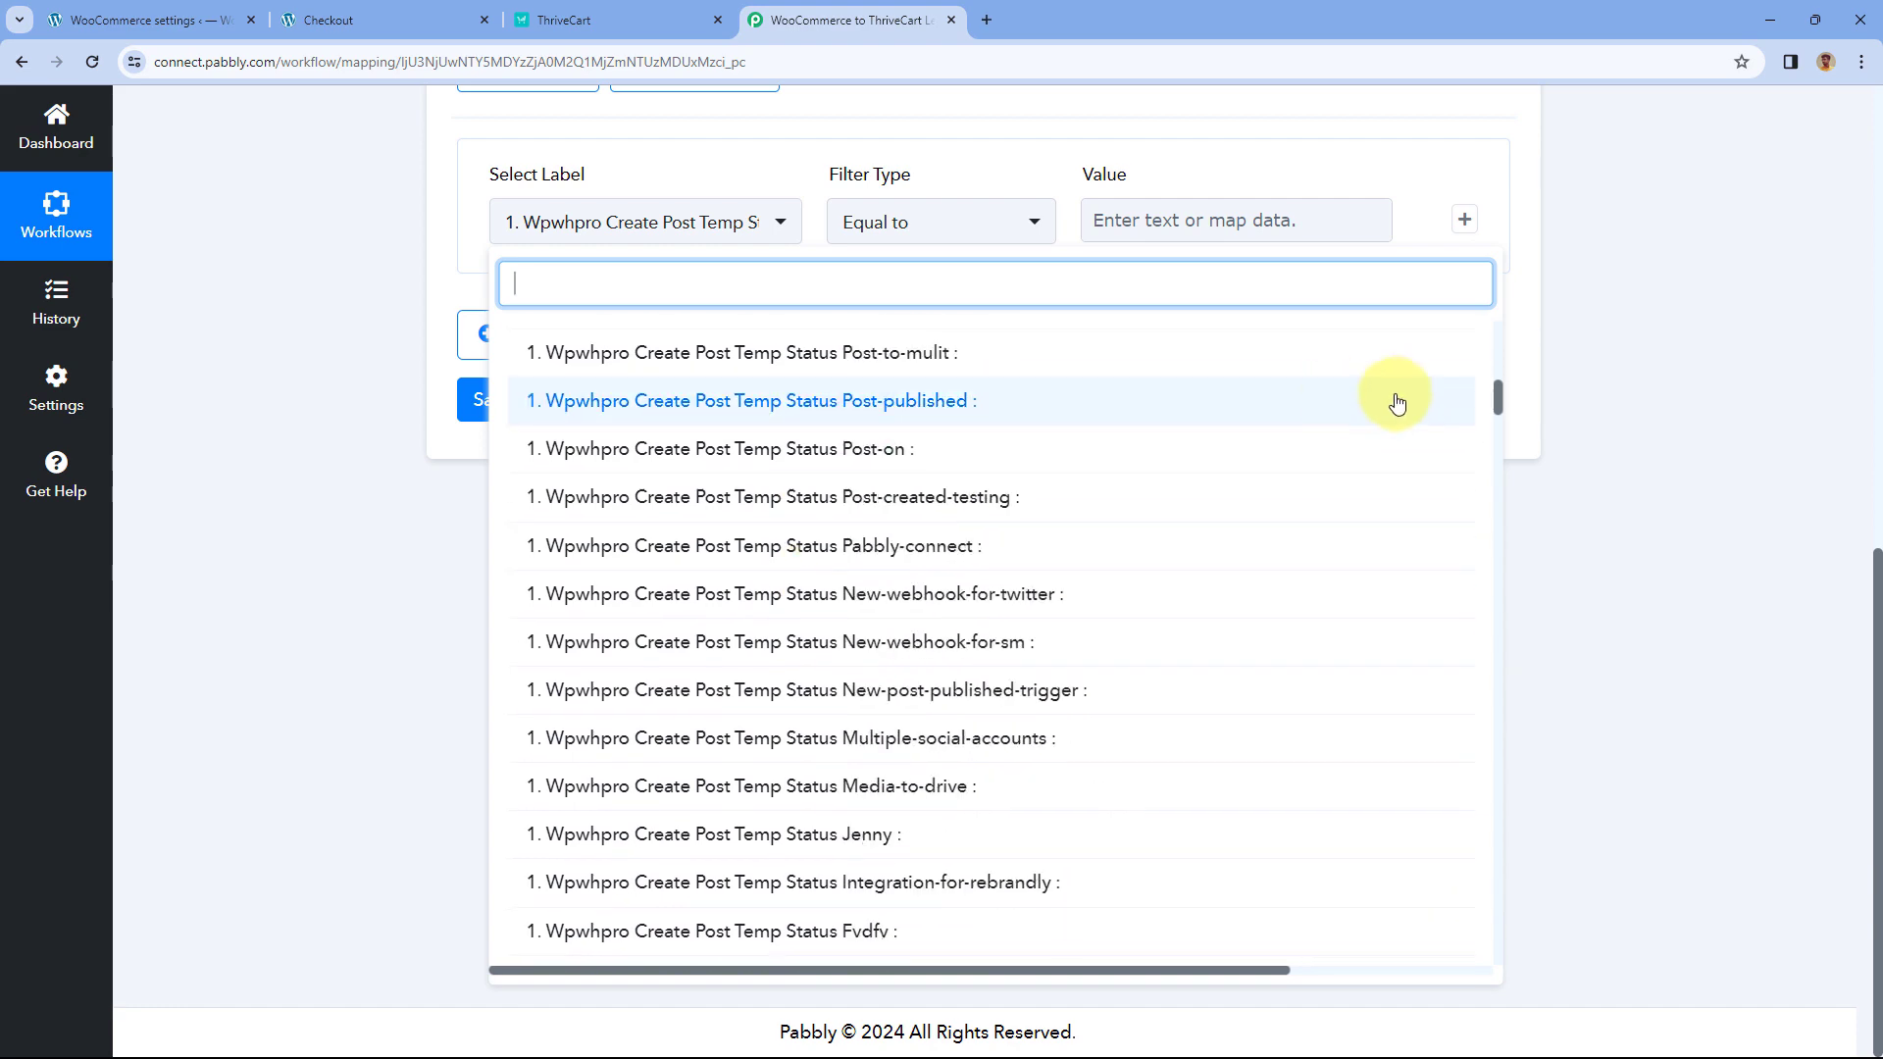
pyautogui.moveTo(1493, 397); pyautogui.dragTo(1498, 717)
pyautogui.scroll(4, 1043, 585)
pyautogui.scroll(-8, 1043, 585)
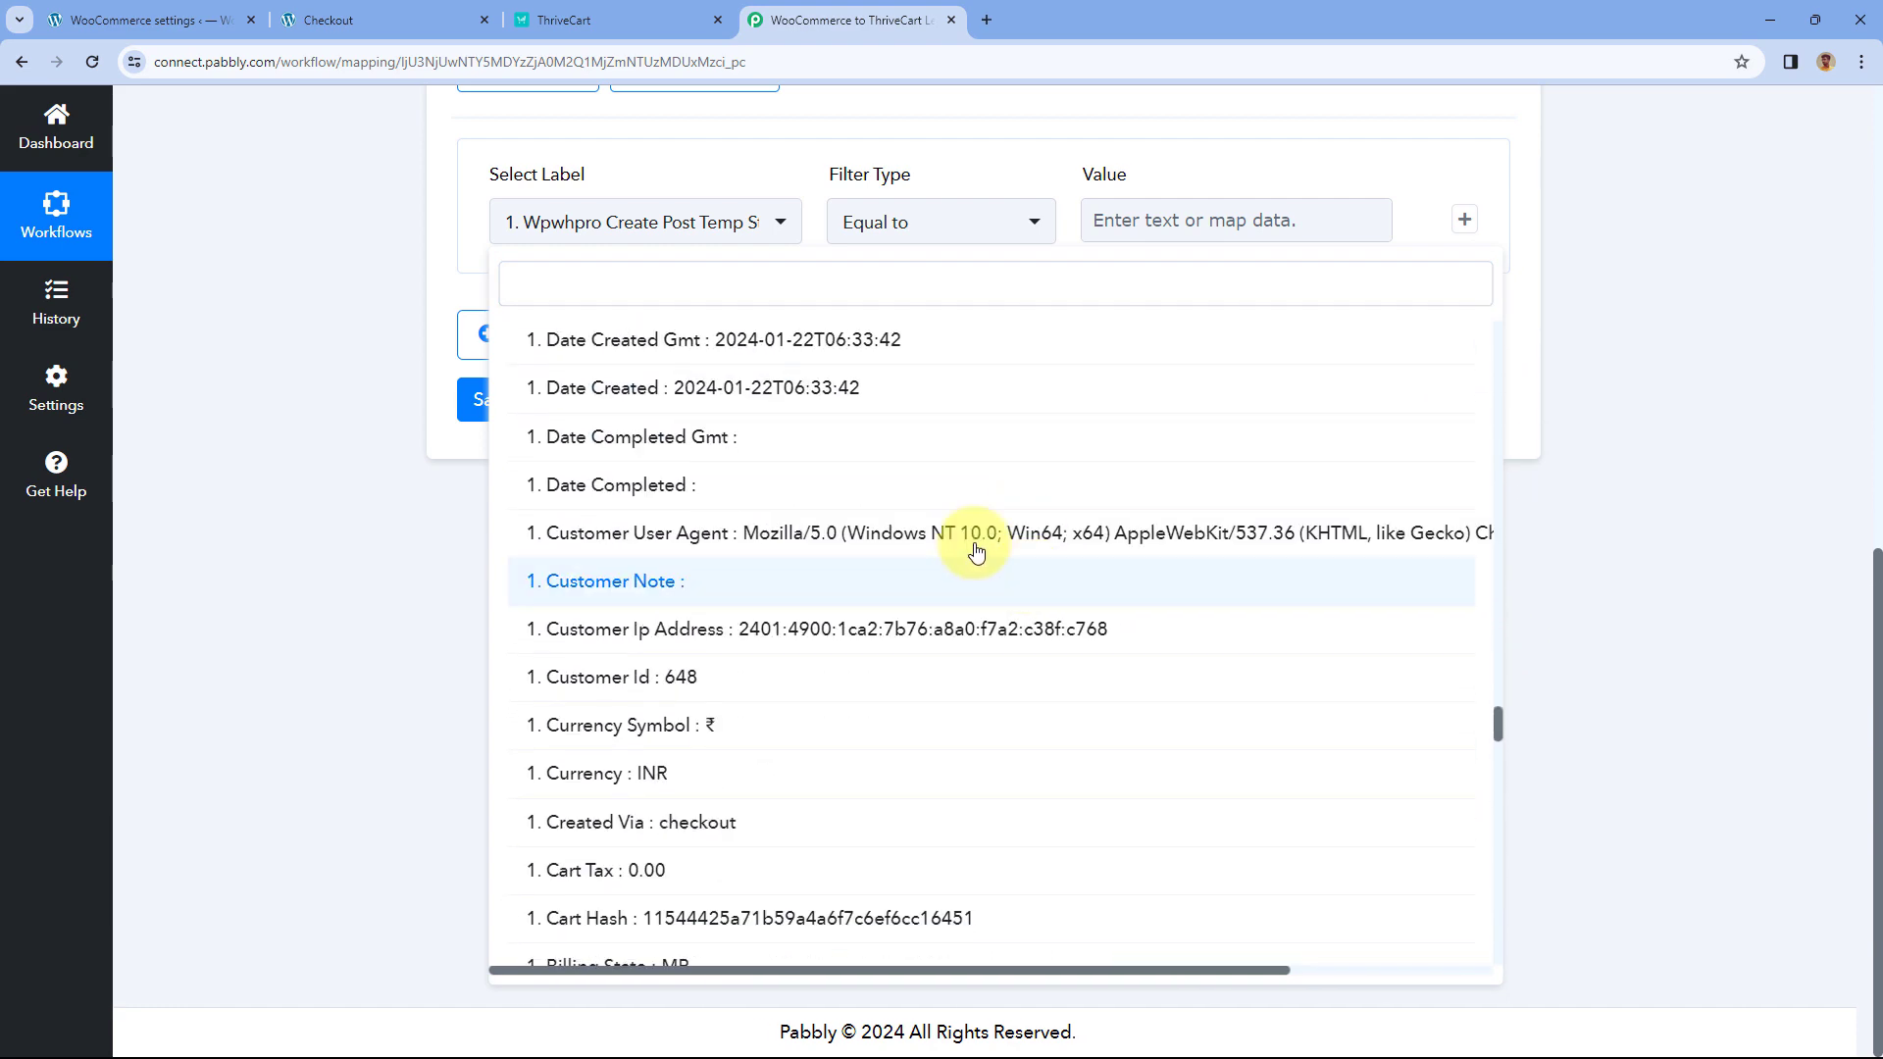
pyautogui.scroll(-5, 863, 505)
pyautogui.scroll(9, 863, 506)
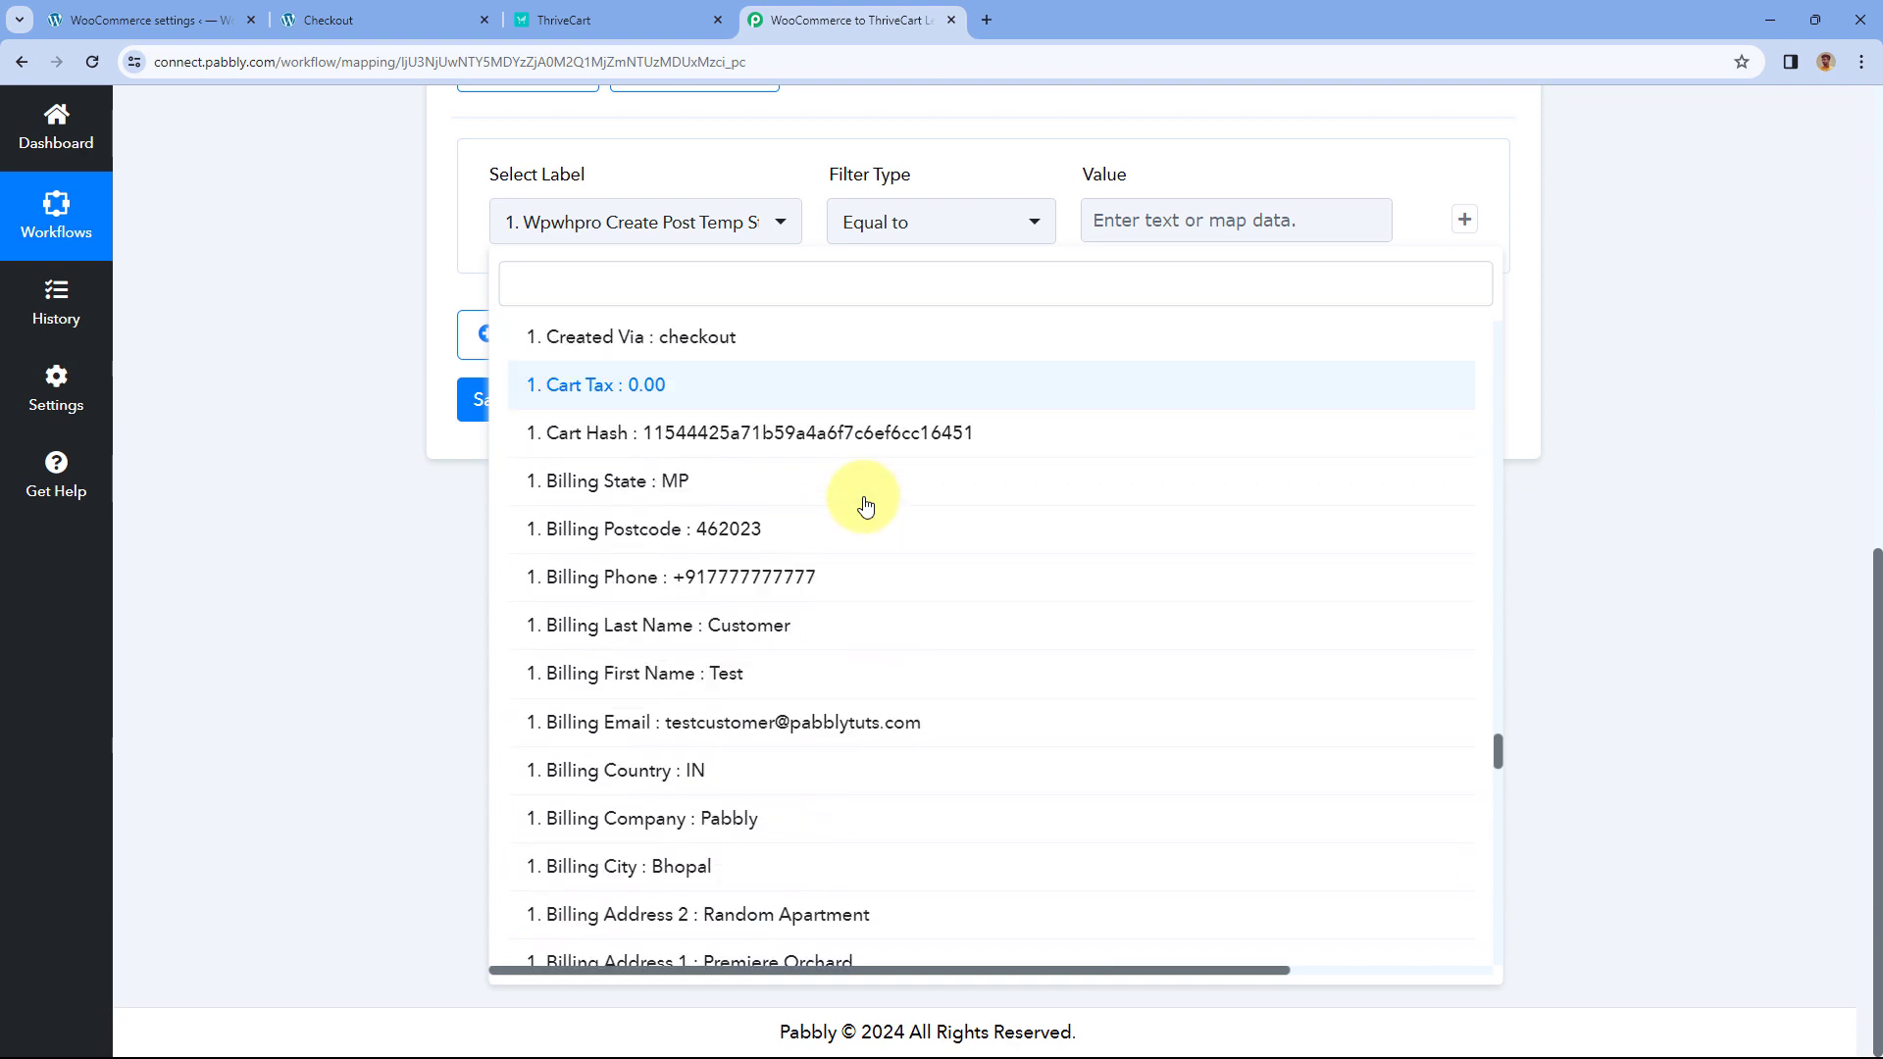
pyautogui.scroll(9, 863, 505)
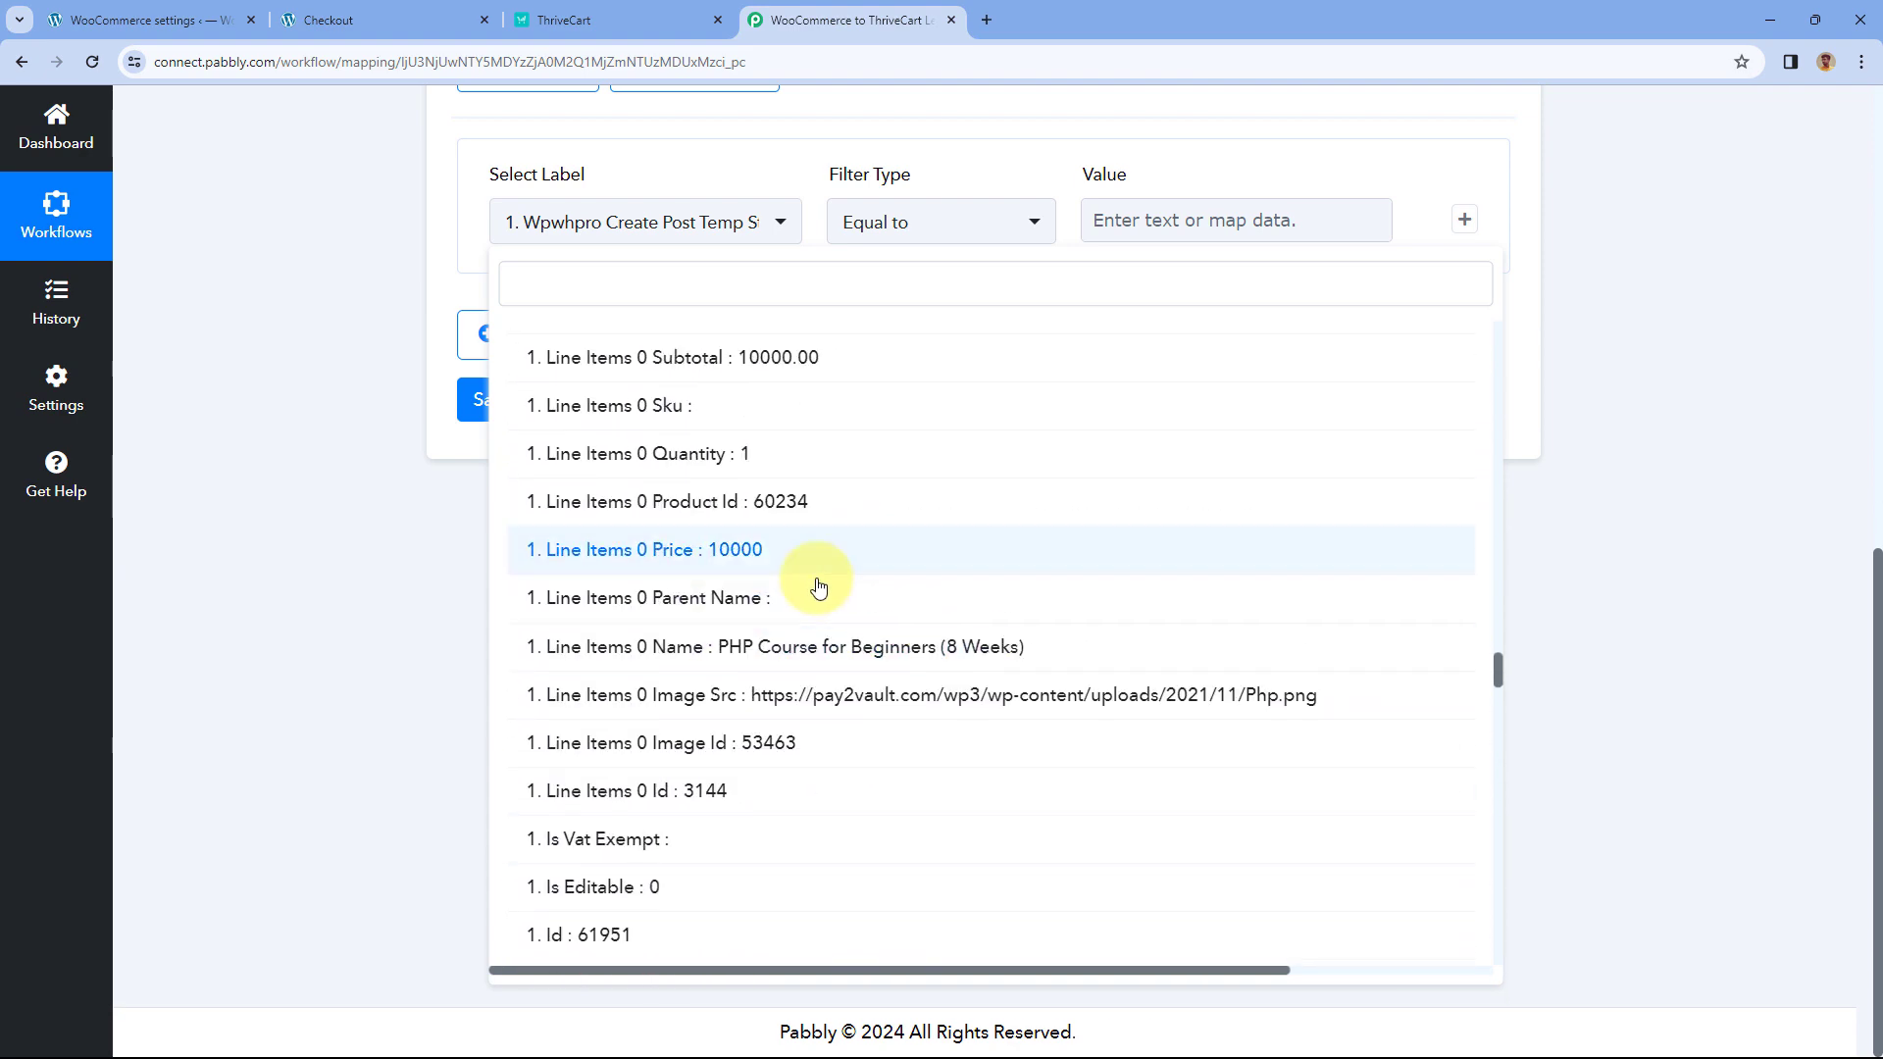
pyautogui.click(613, 654)
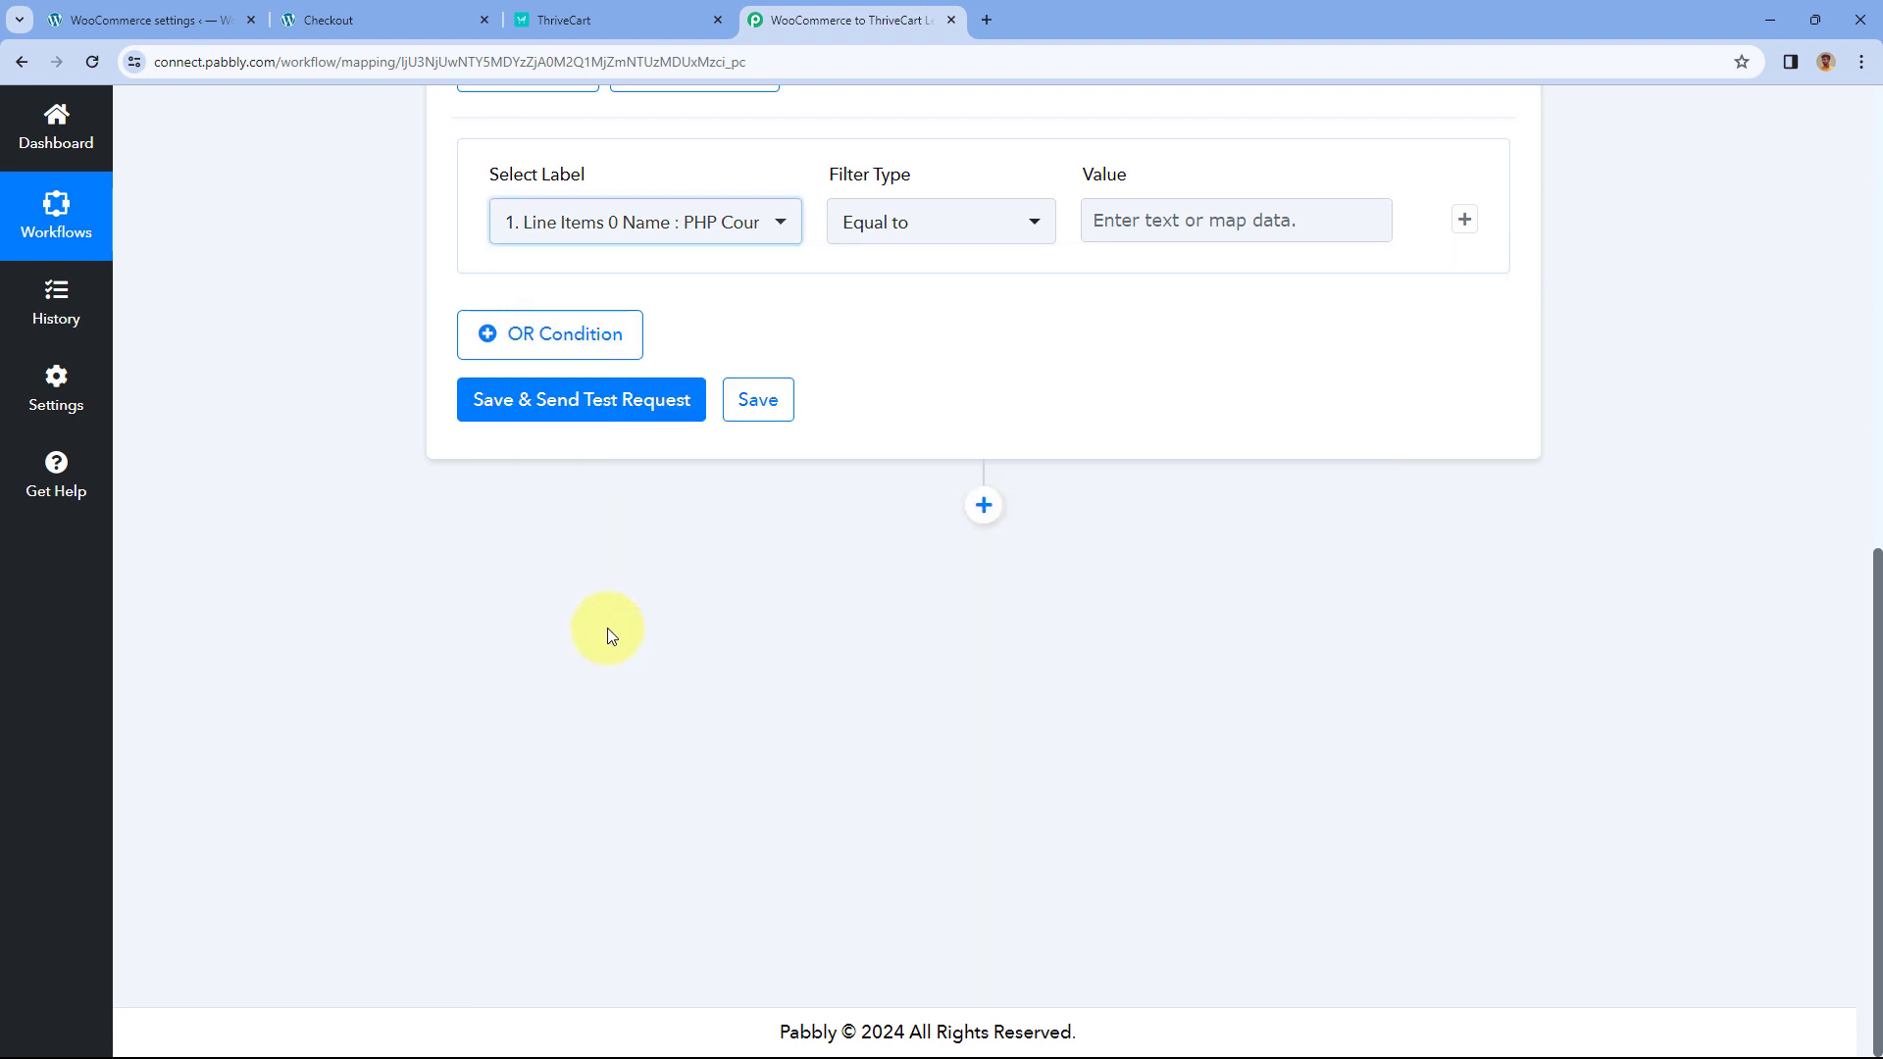
# - Keep Equal to as the comparison and paste 'PHP Course for Beginners (8 Weeks)' as the value
pyautogui.scroll(3, 589, 549)
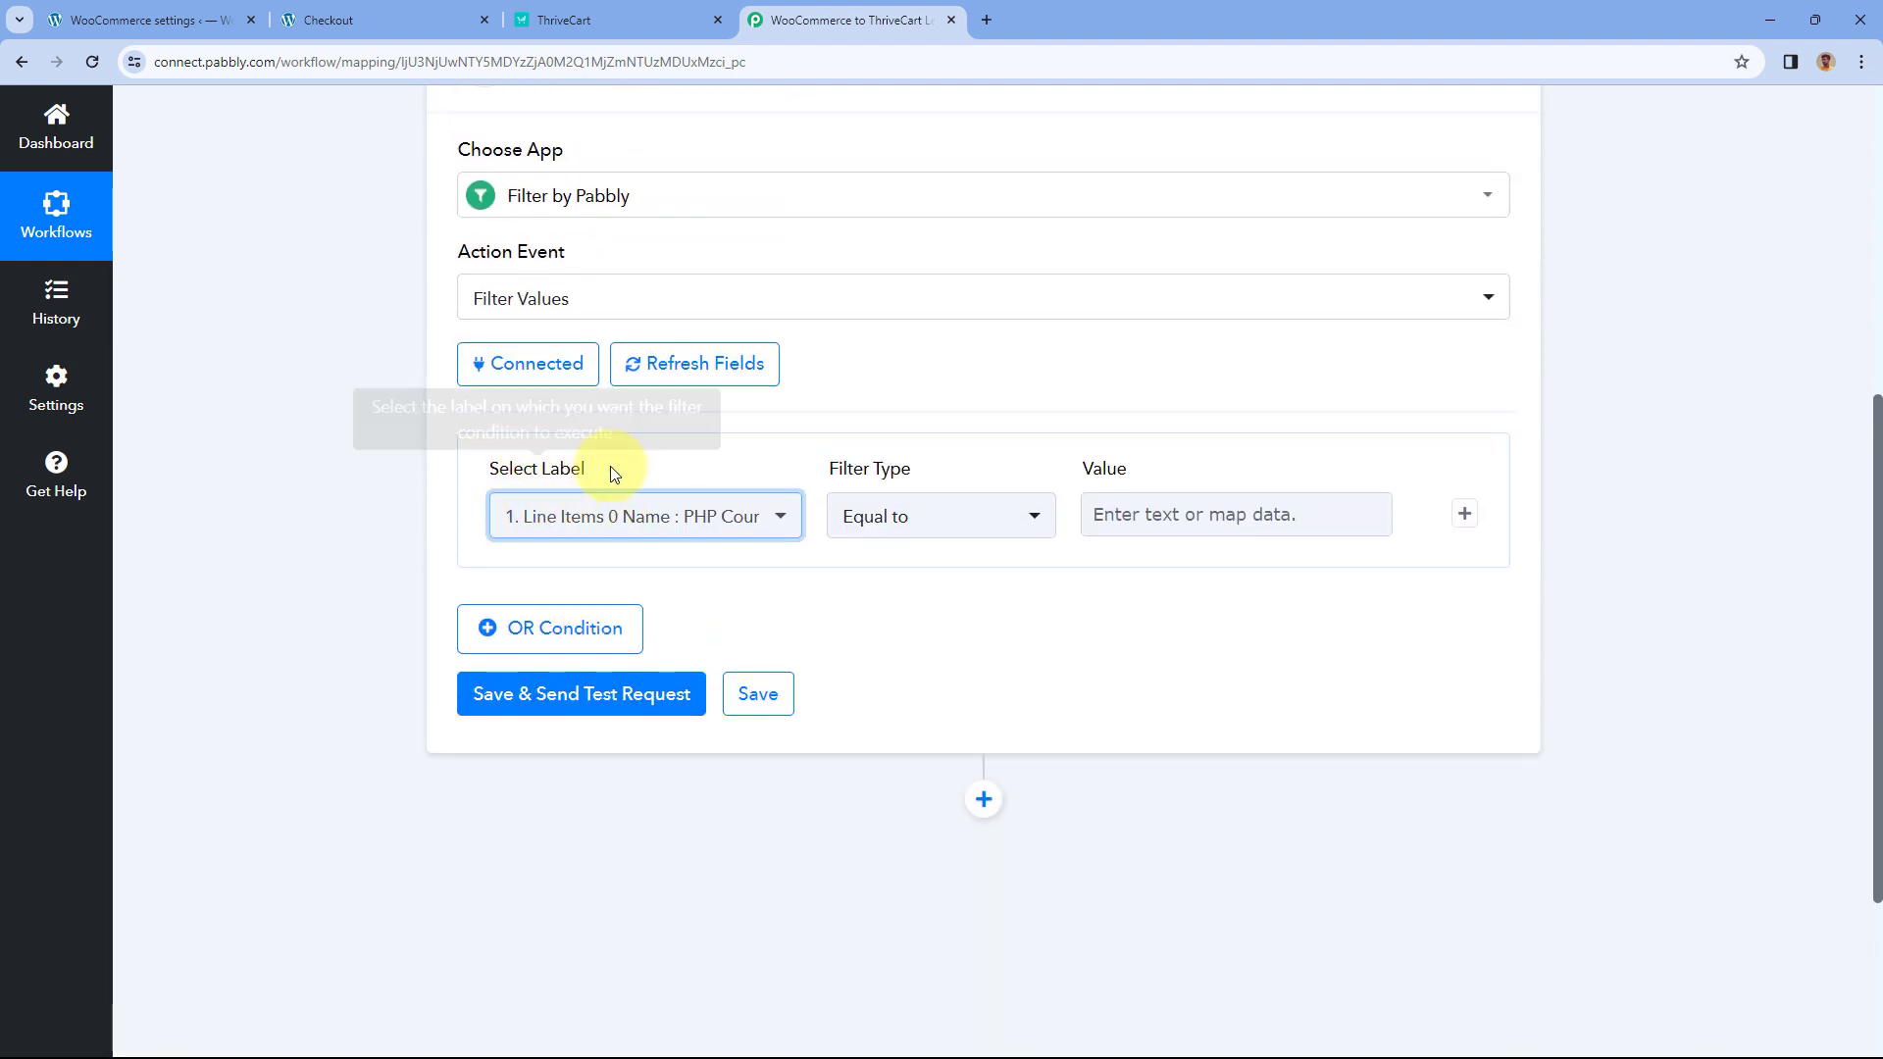
pyautogui.click(922, 530)
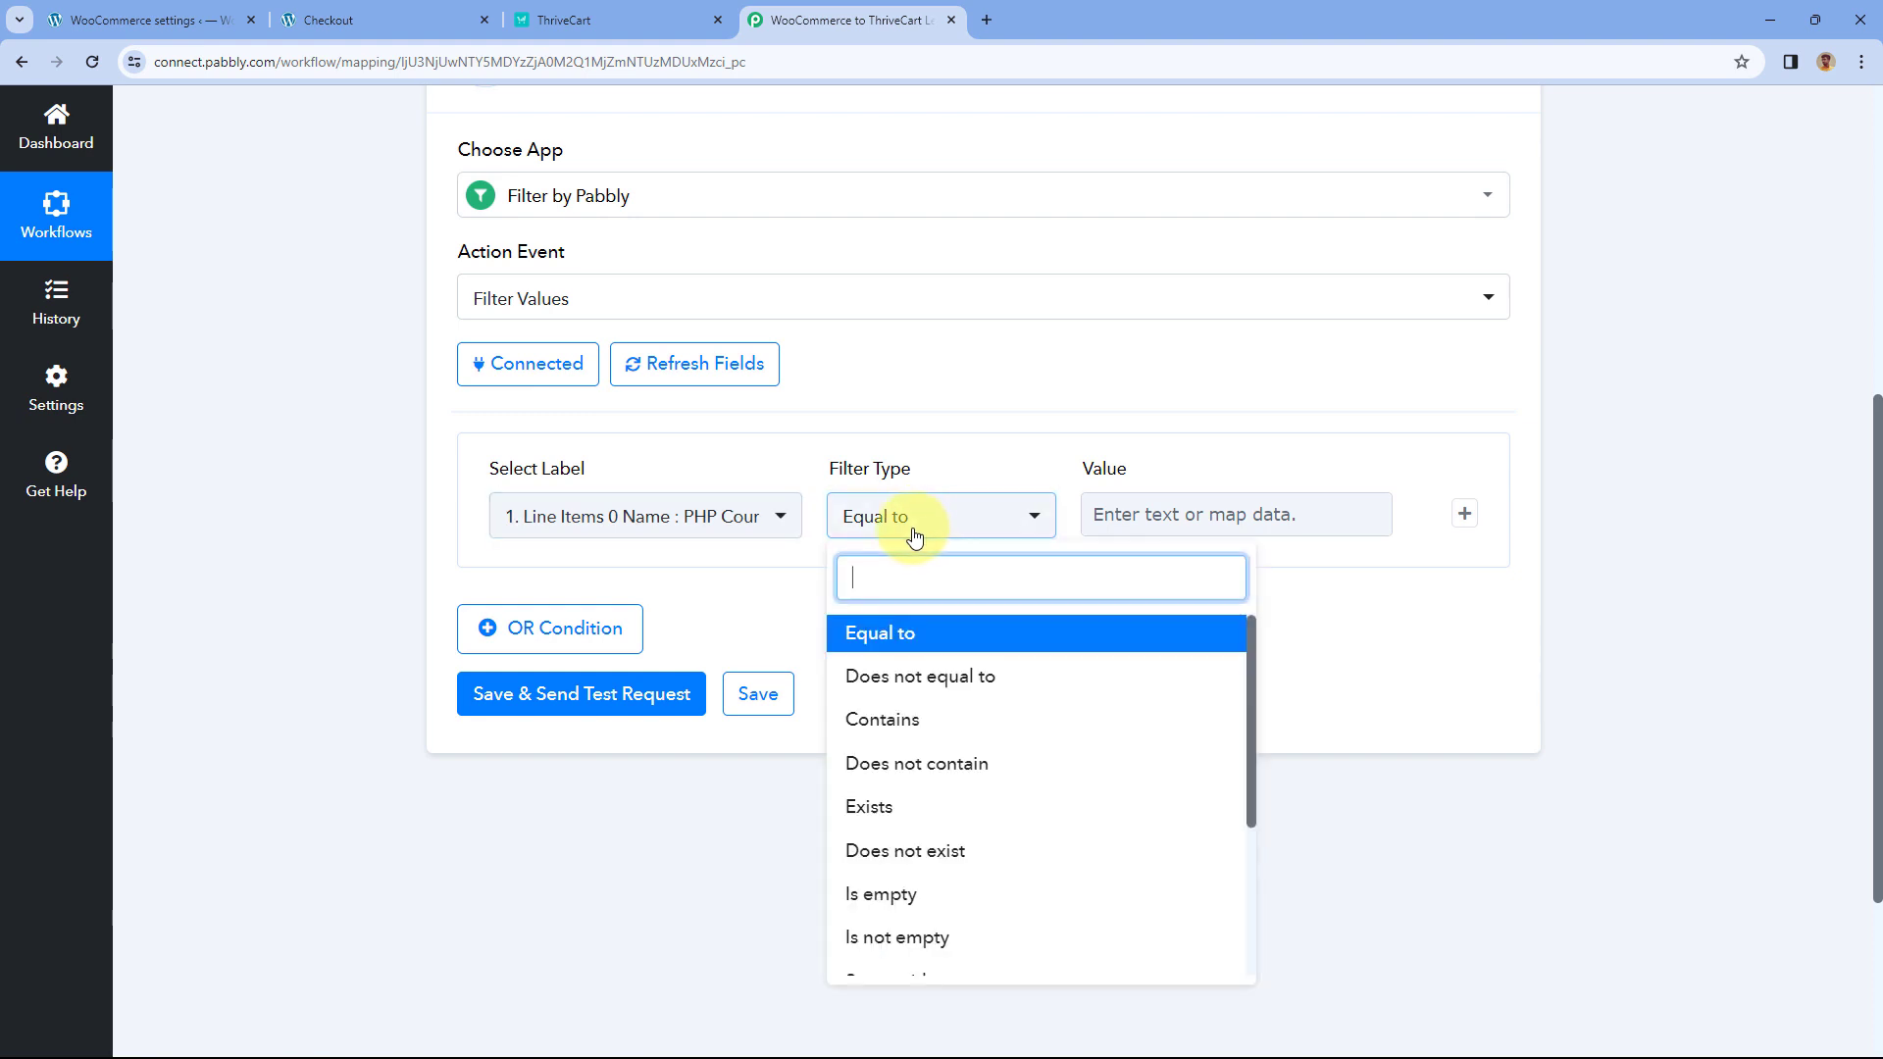
pyautogui.click(906, 639)
pyautogui.click(1120, 511)
pyautogui.rightClick(1121, 512)
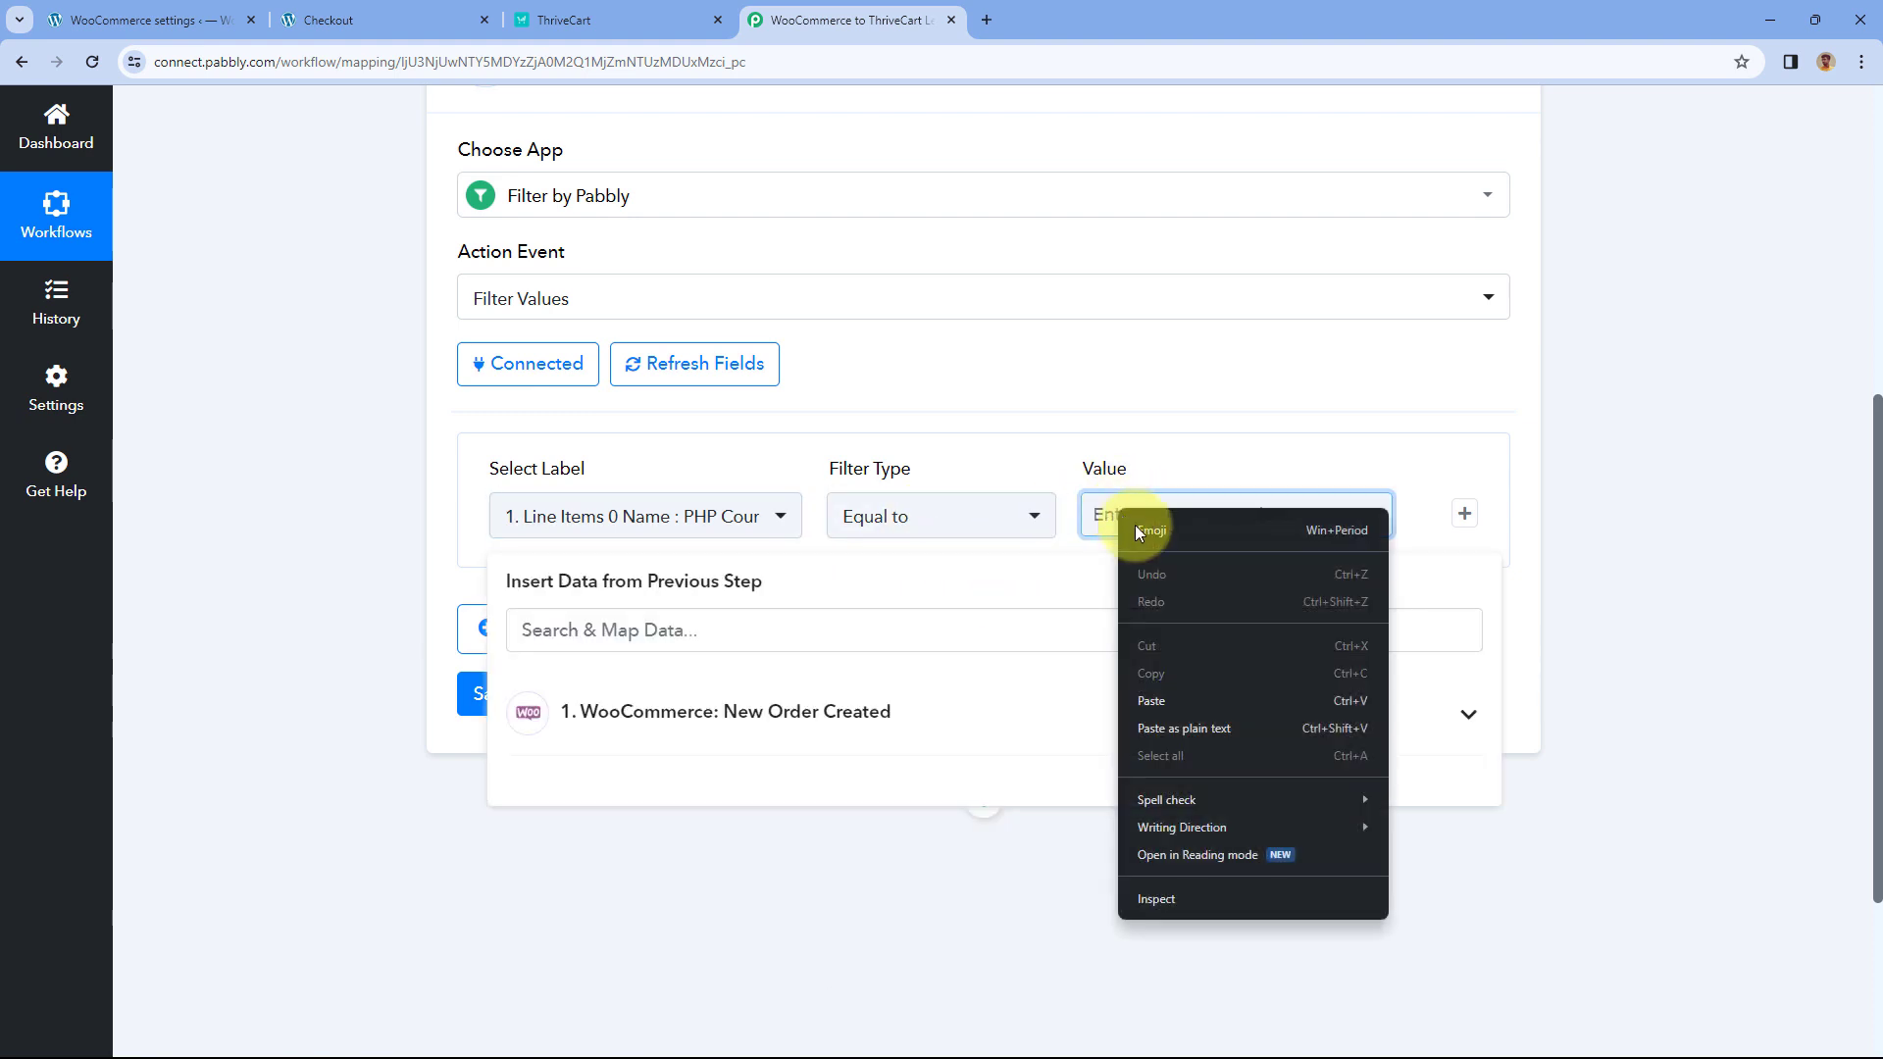
pyautogui.click(1163, 692)
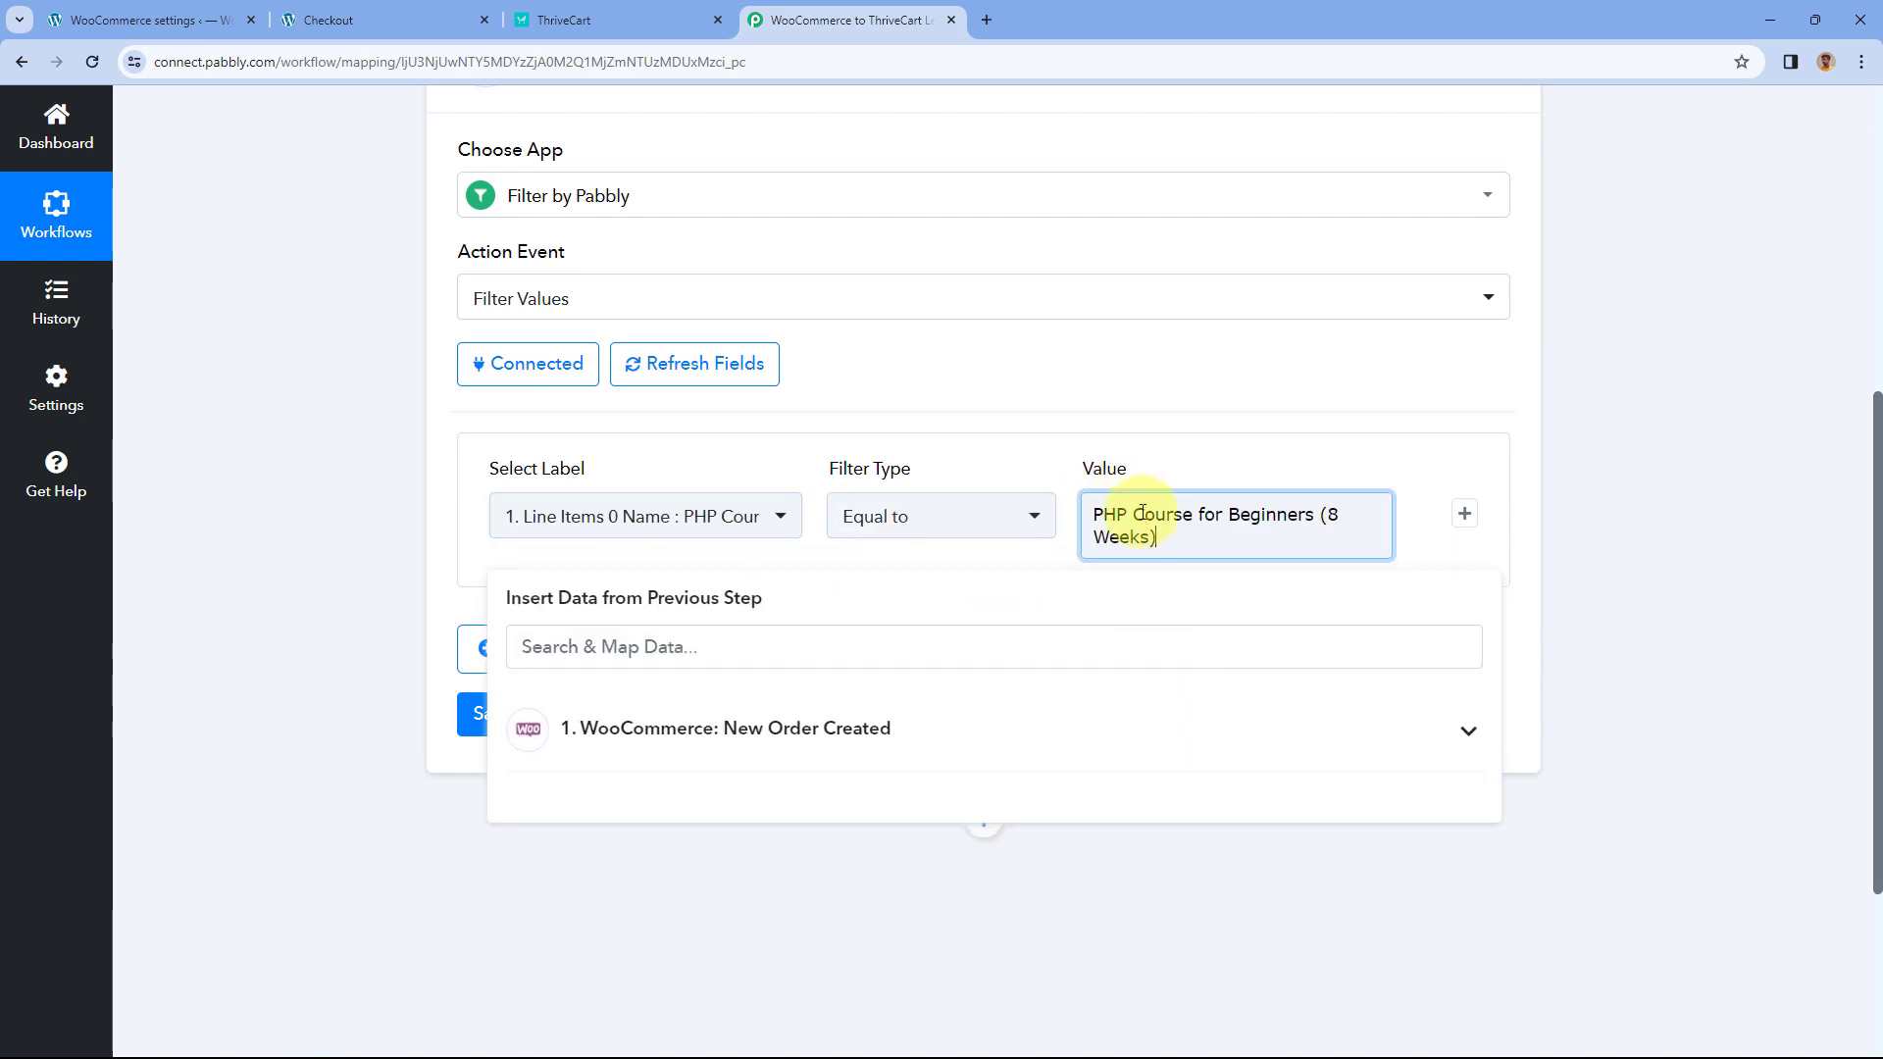
pyautogui.click(1125, 450)
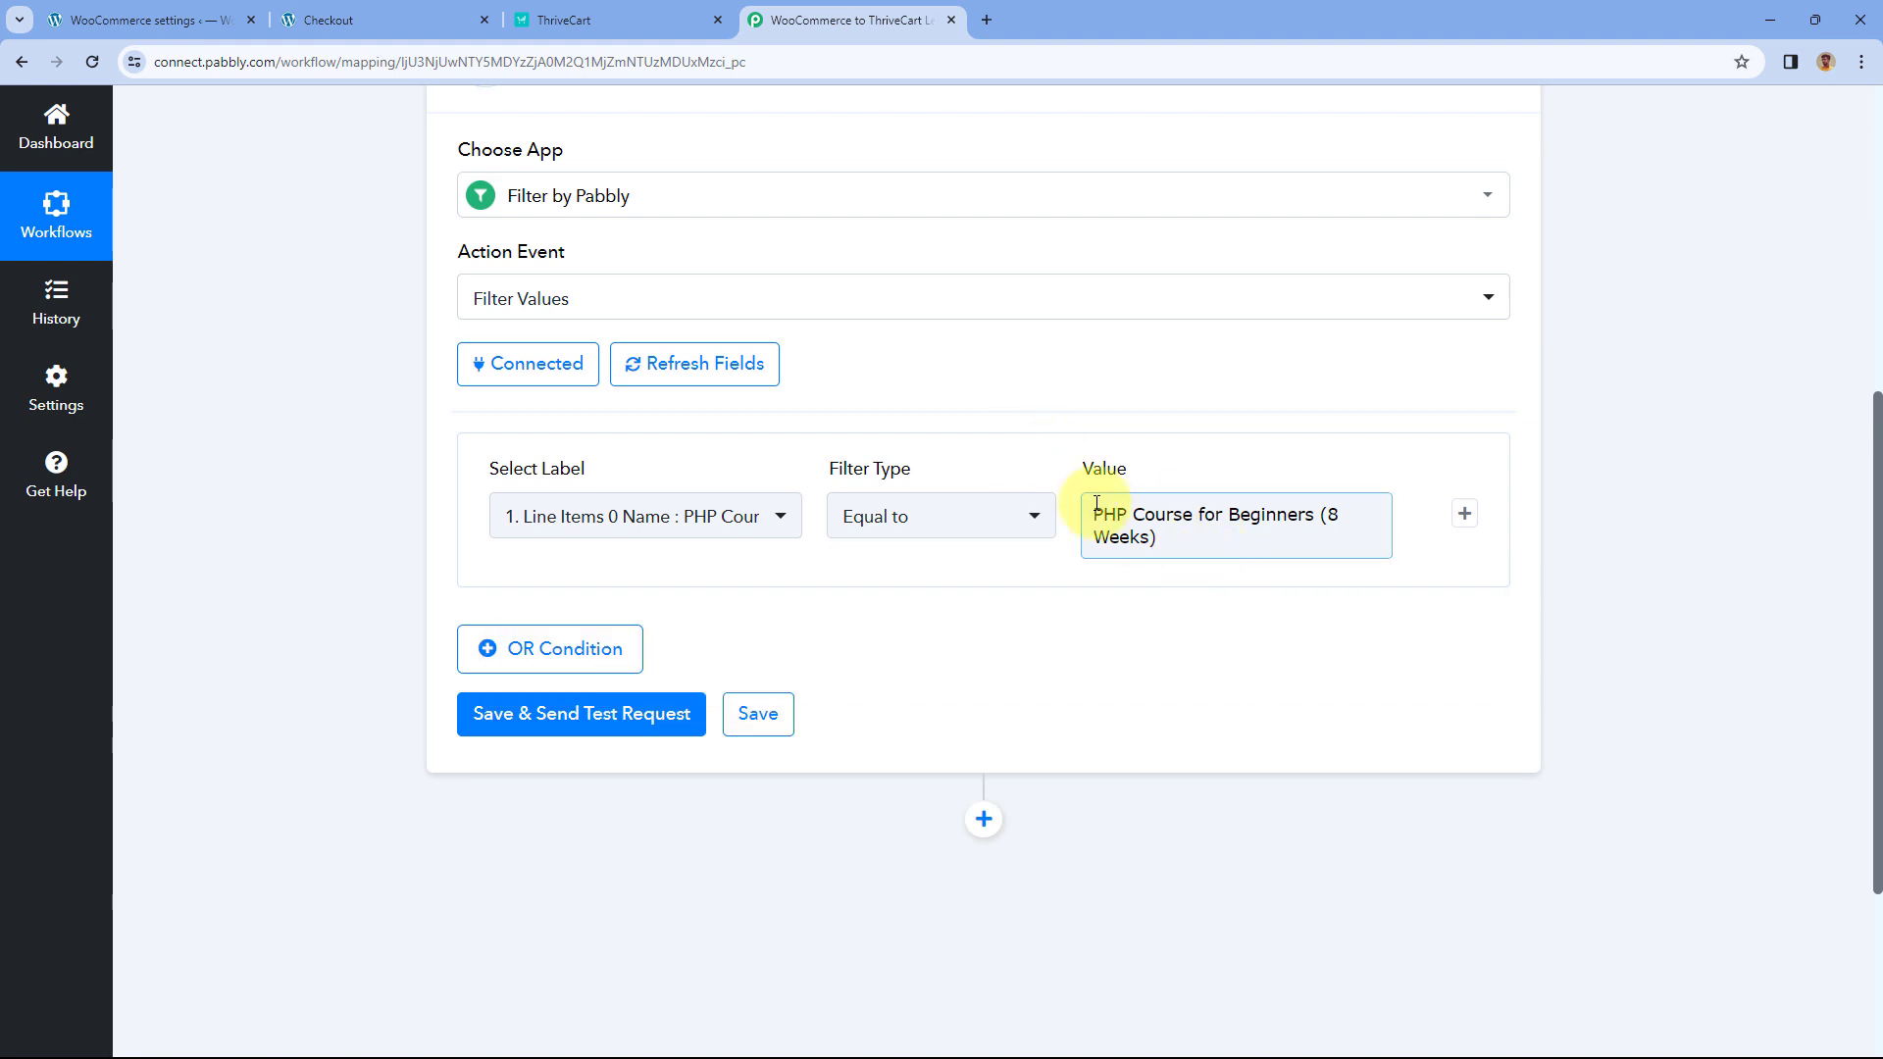
# - Verify the product name against the order page, then save the filter and send a test request
pyautogui.click(422, 18)
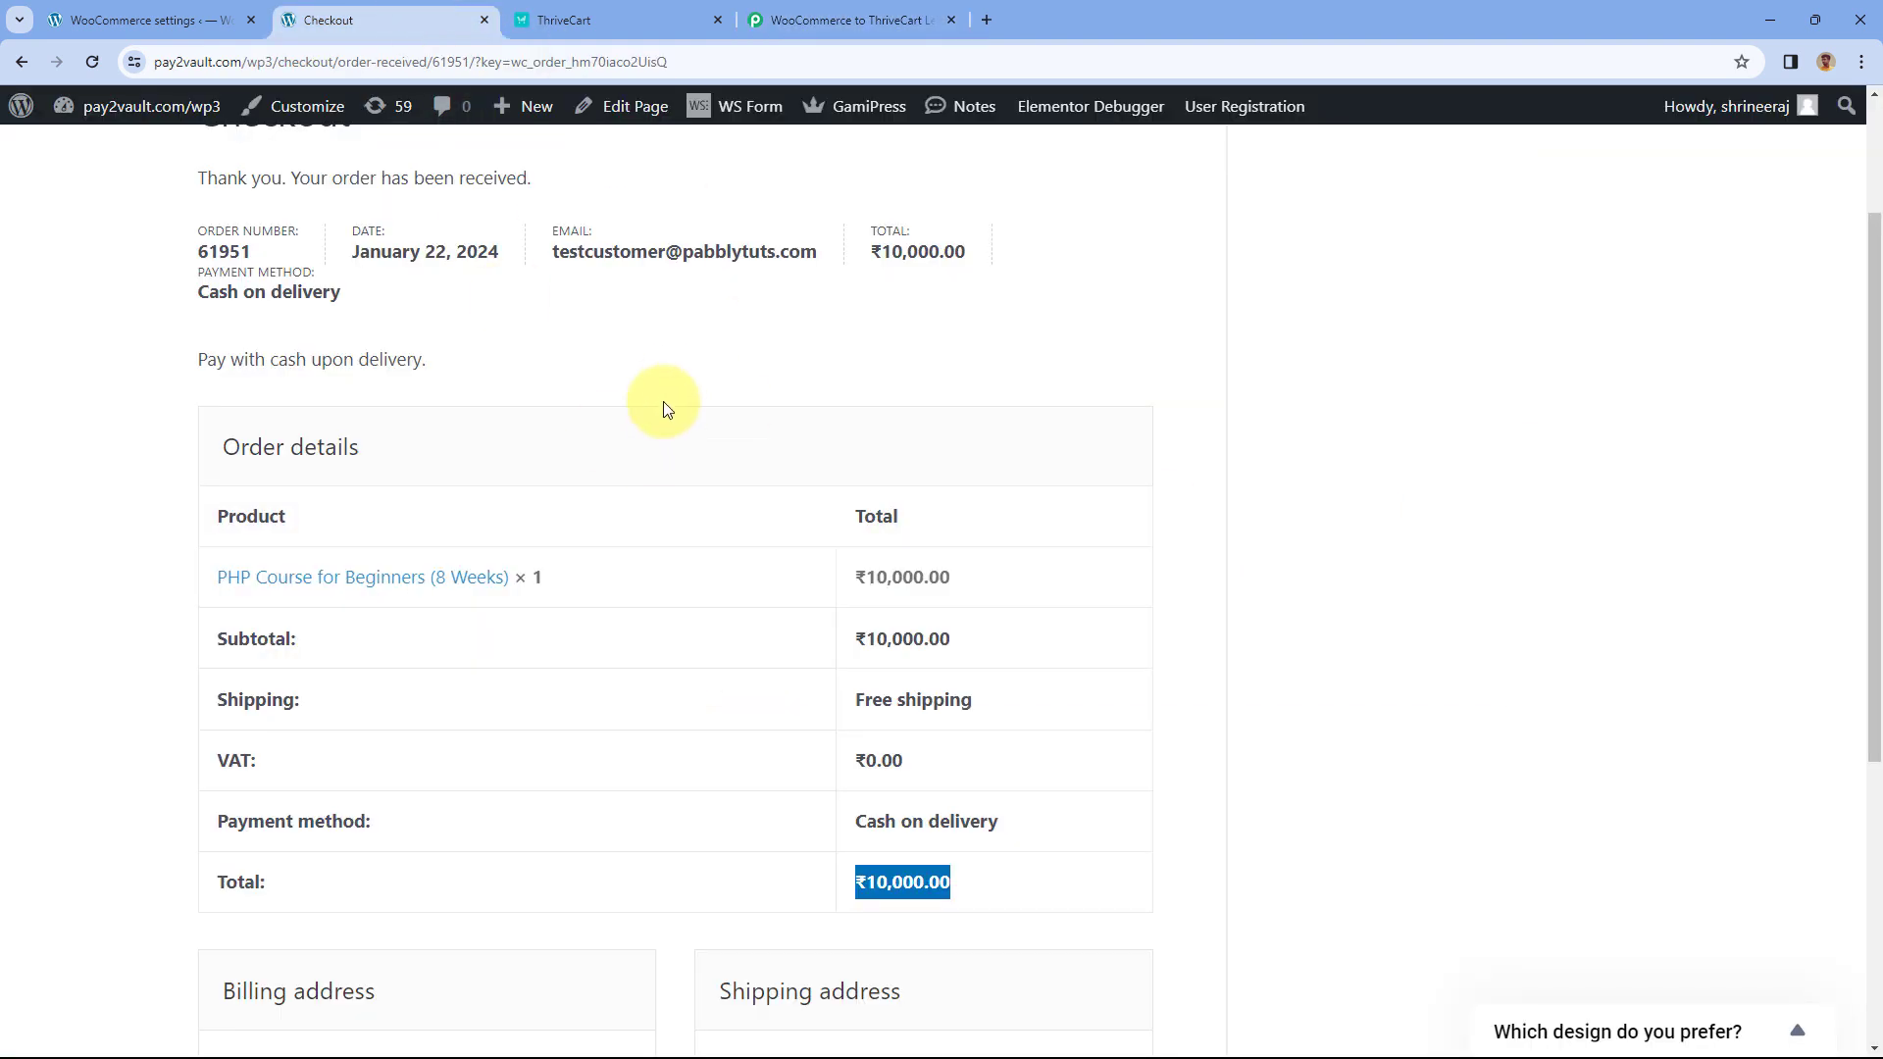
pyautogui.click(805, 16)
pyautogui.click(1223, 528)
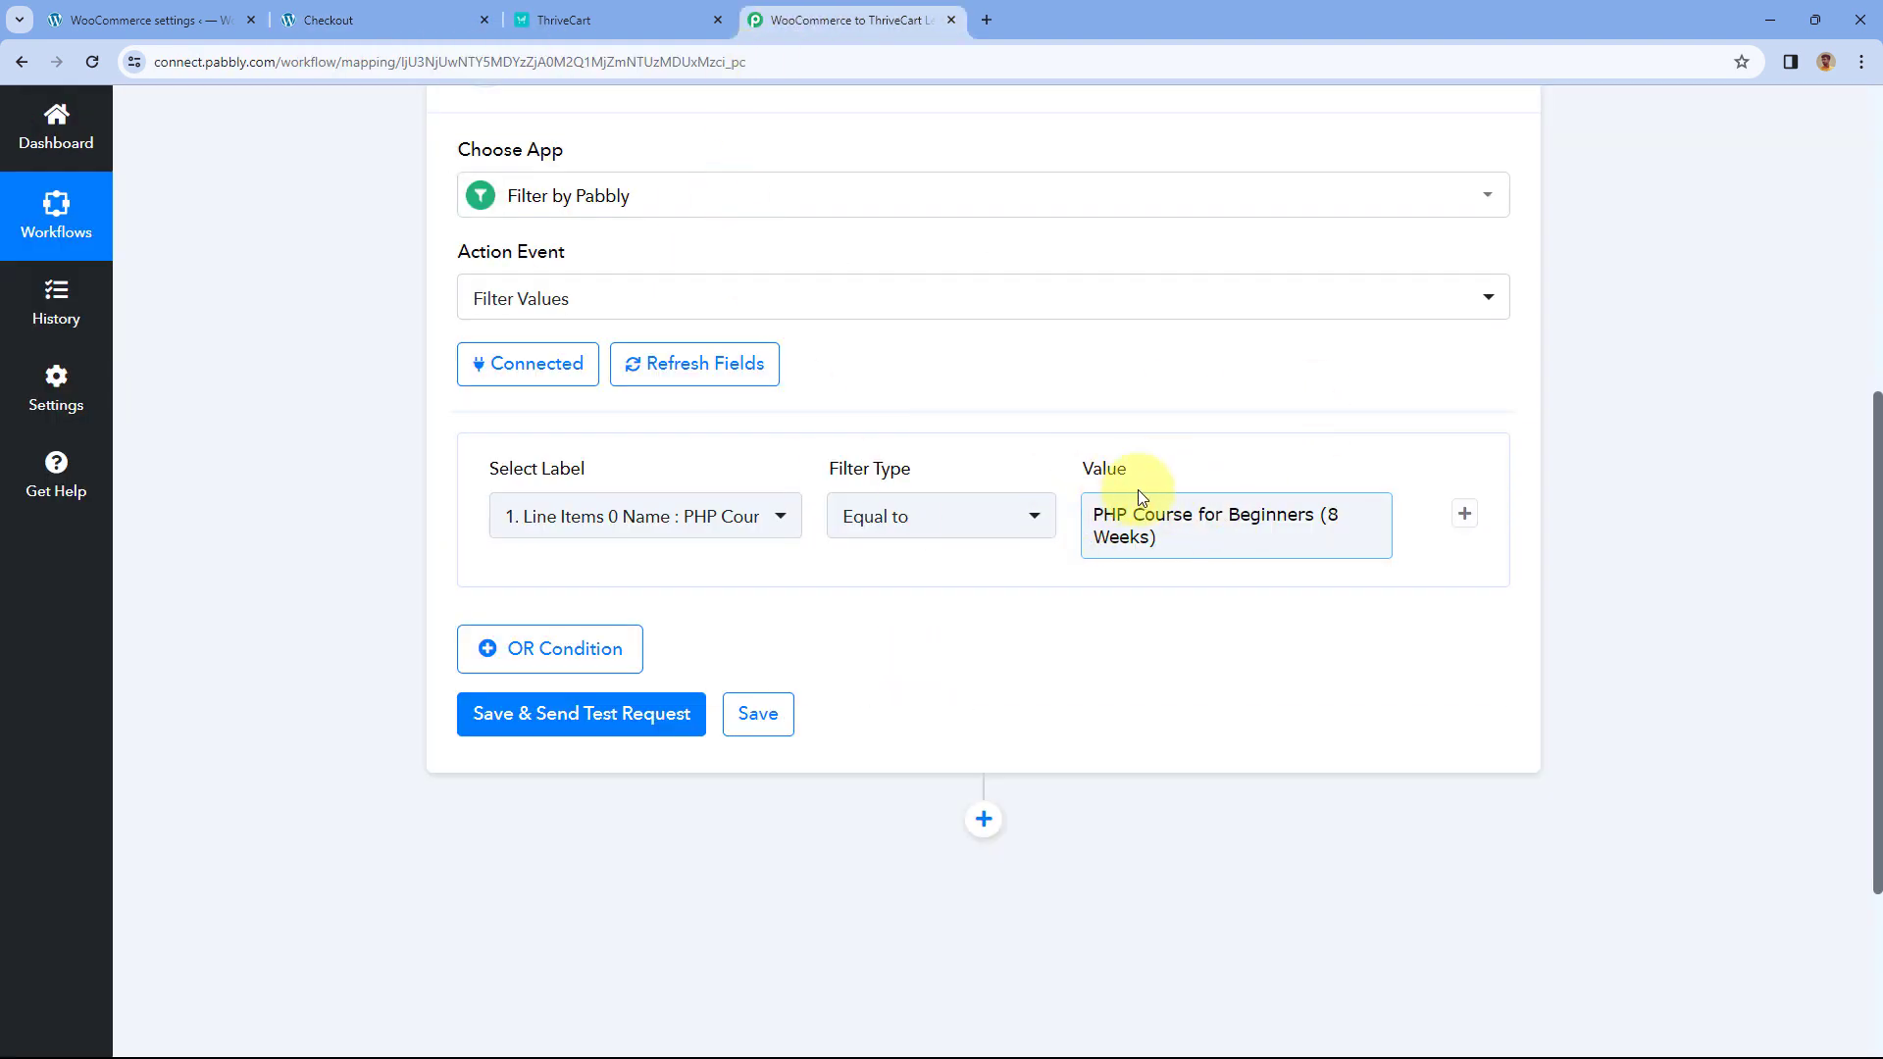
pyautogui.click(618, 714)
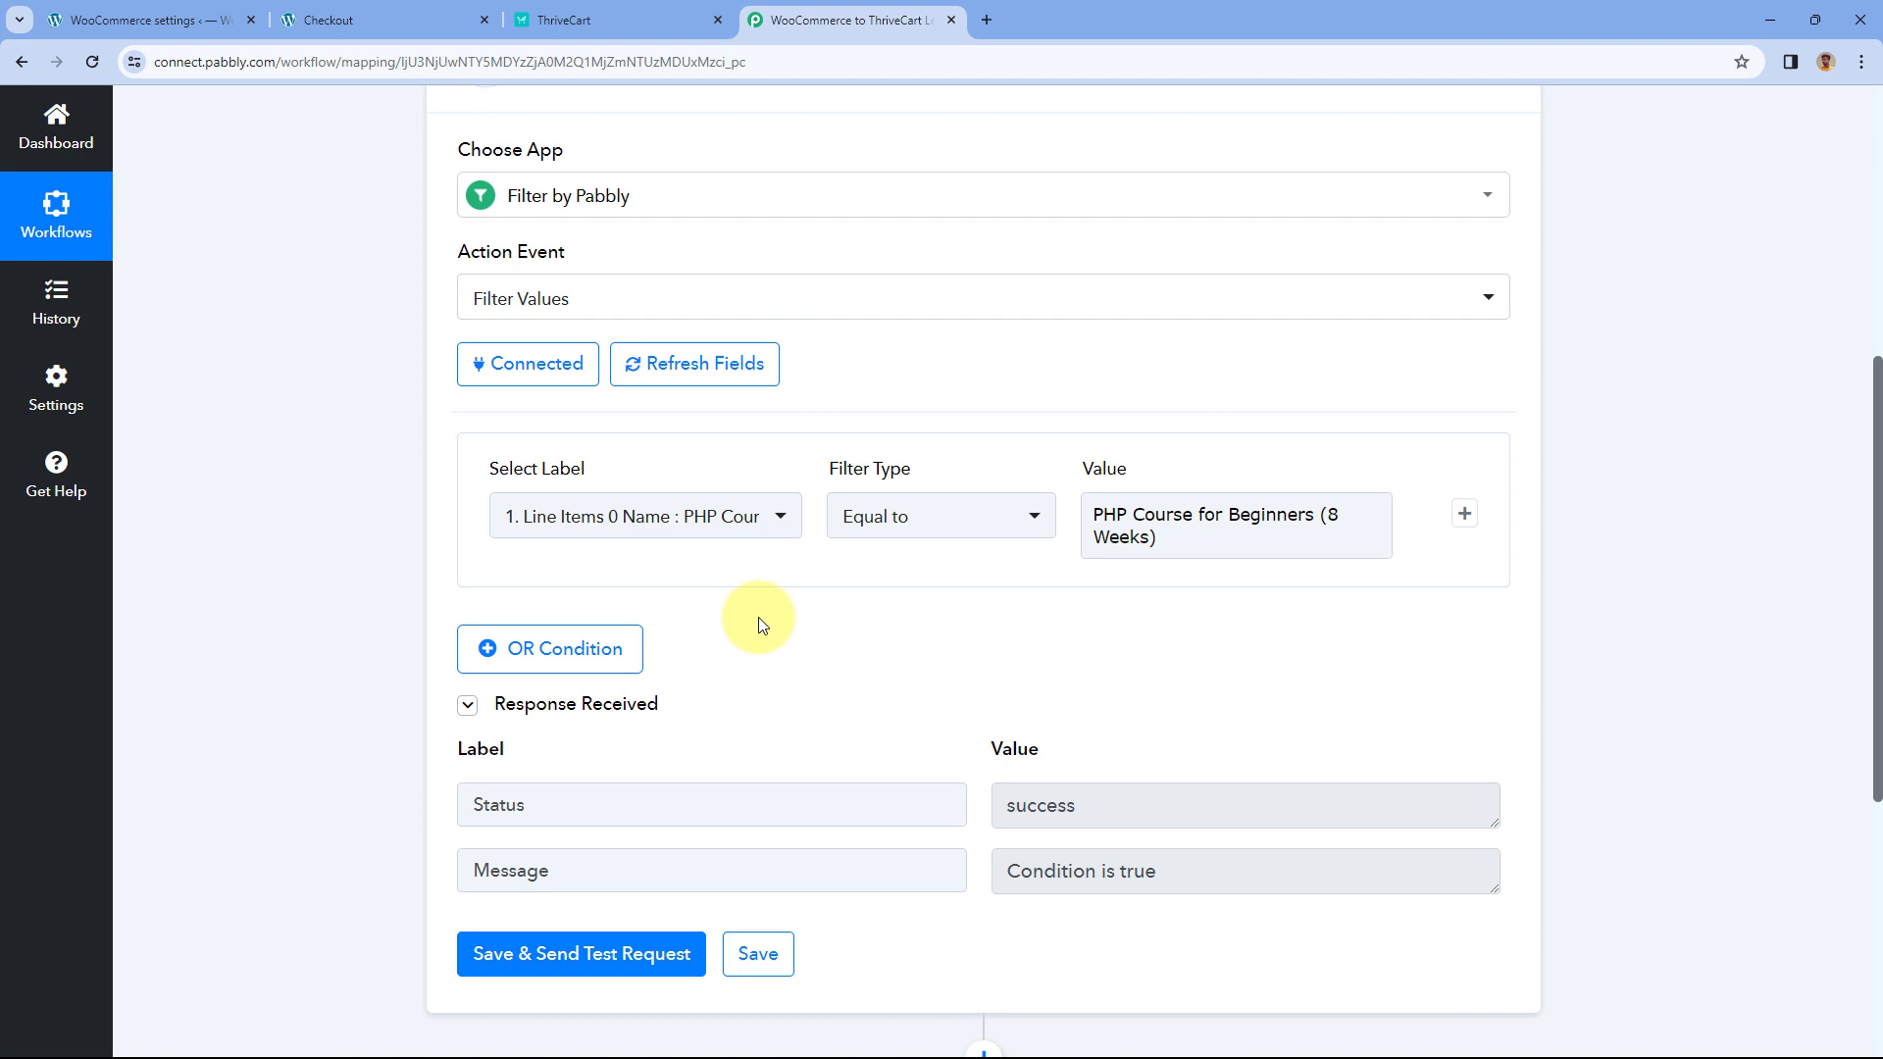
pyautogui.scroll(-2, 760, 622)
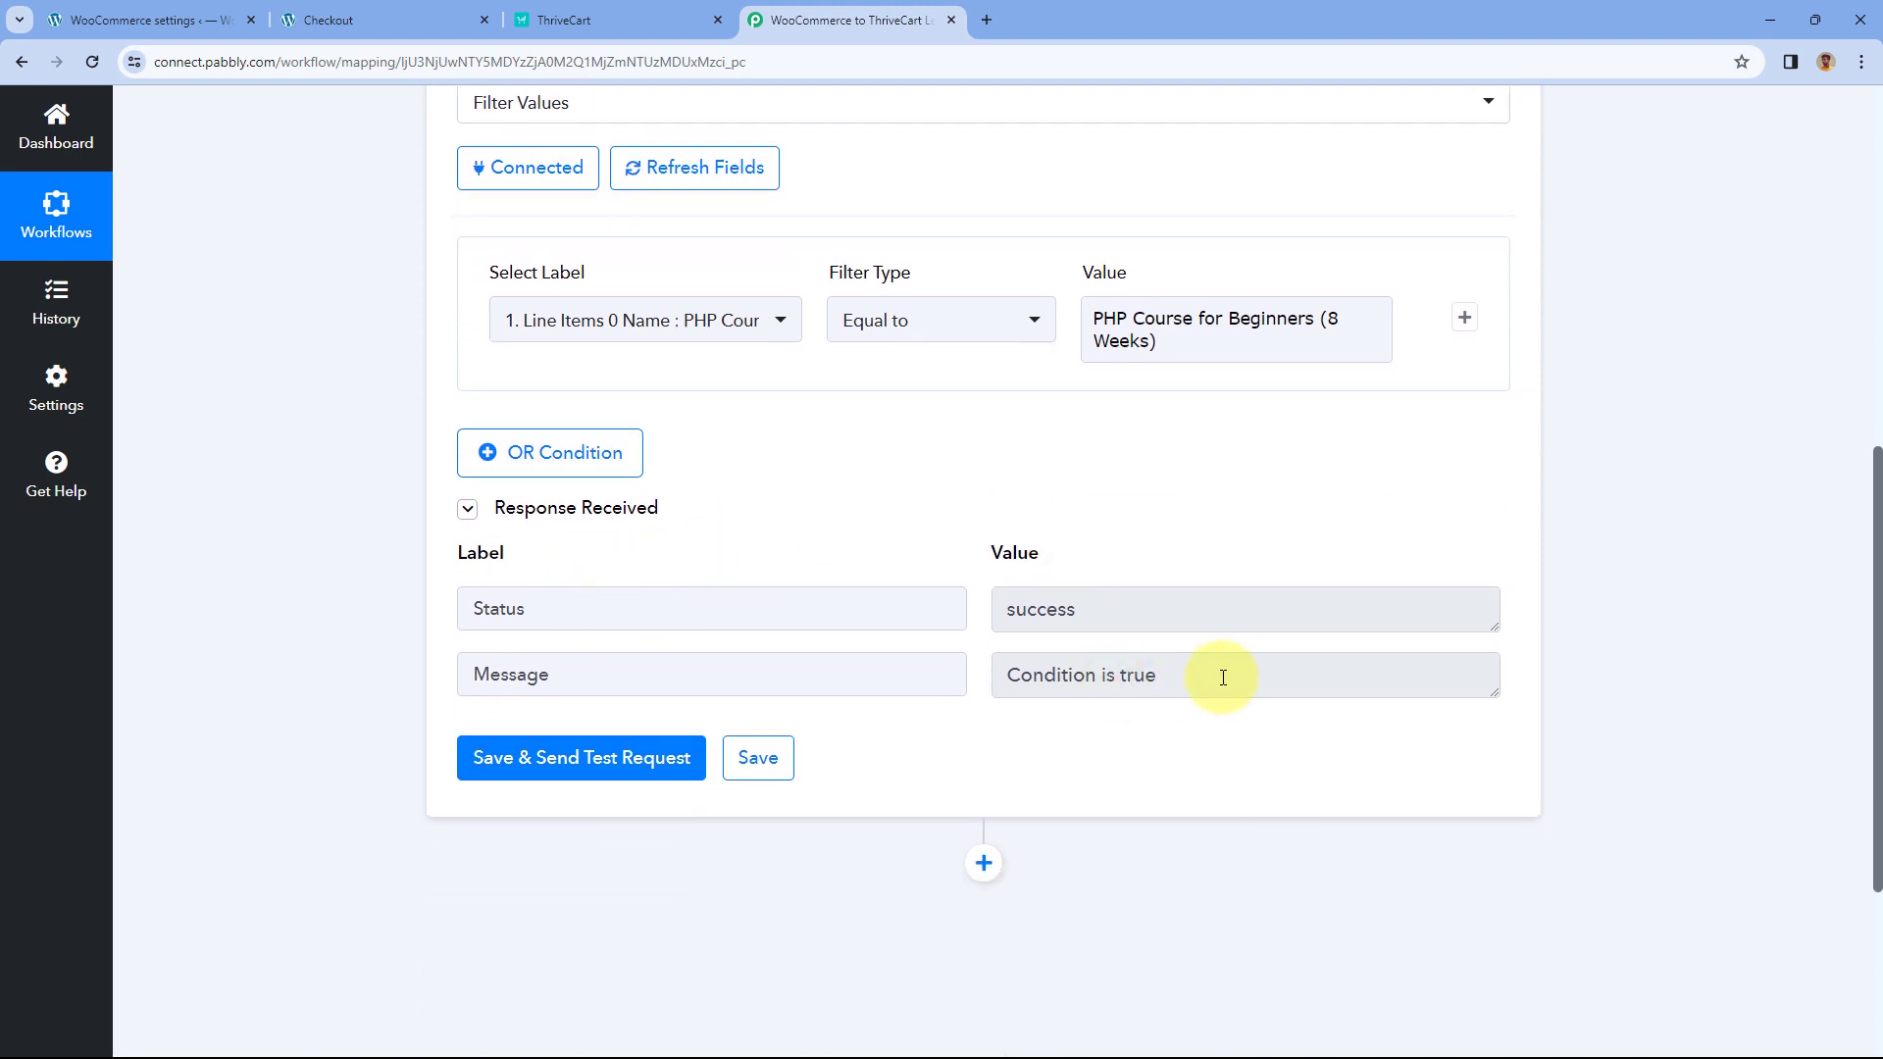
pyautogui.click(412, 13)
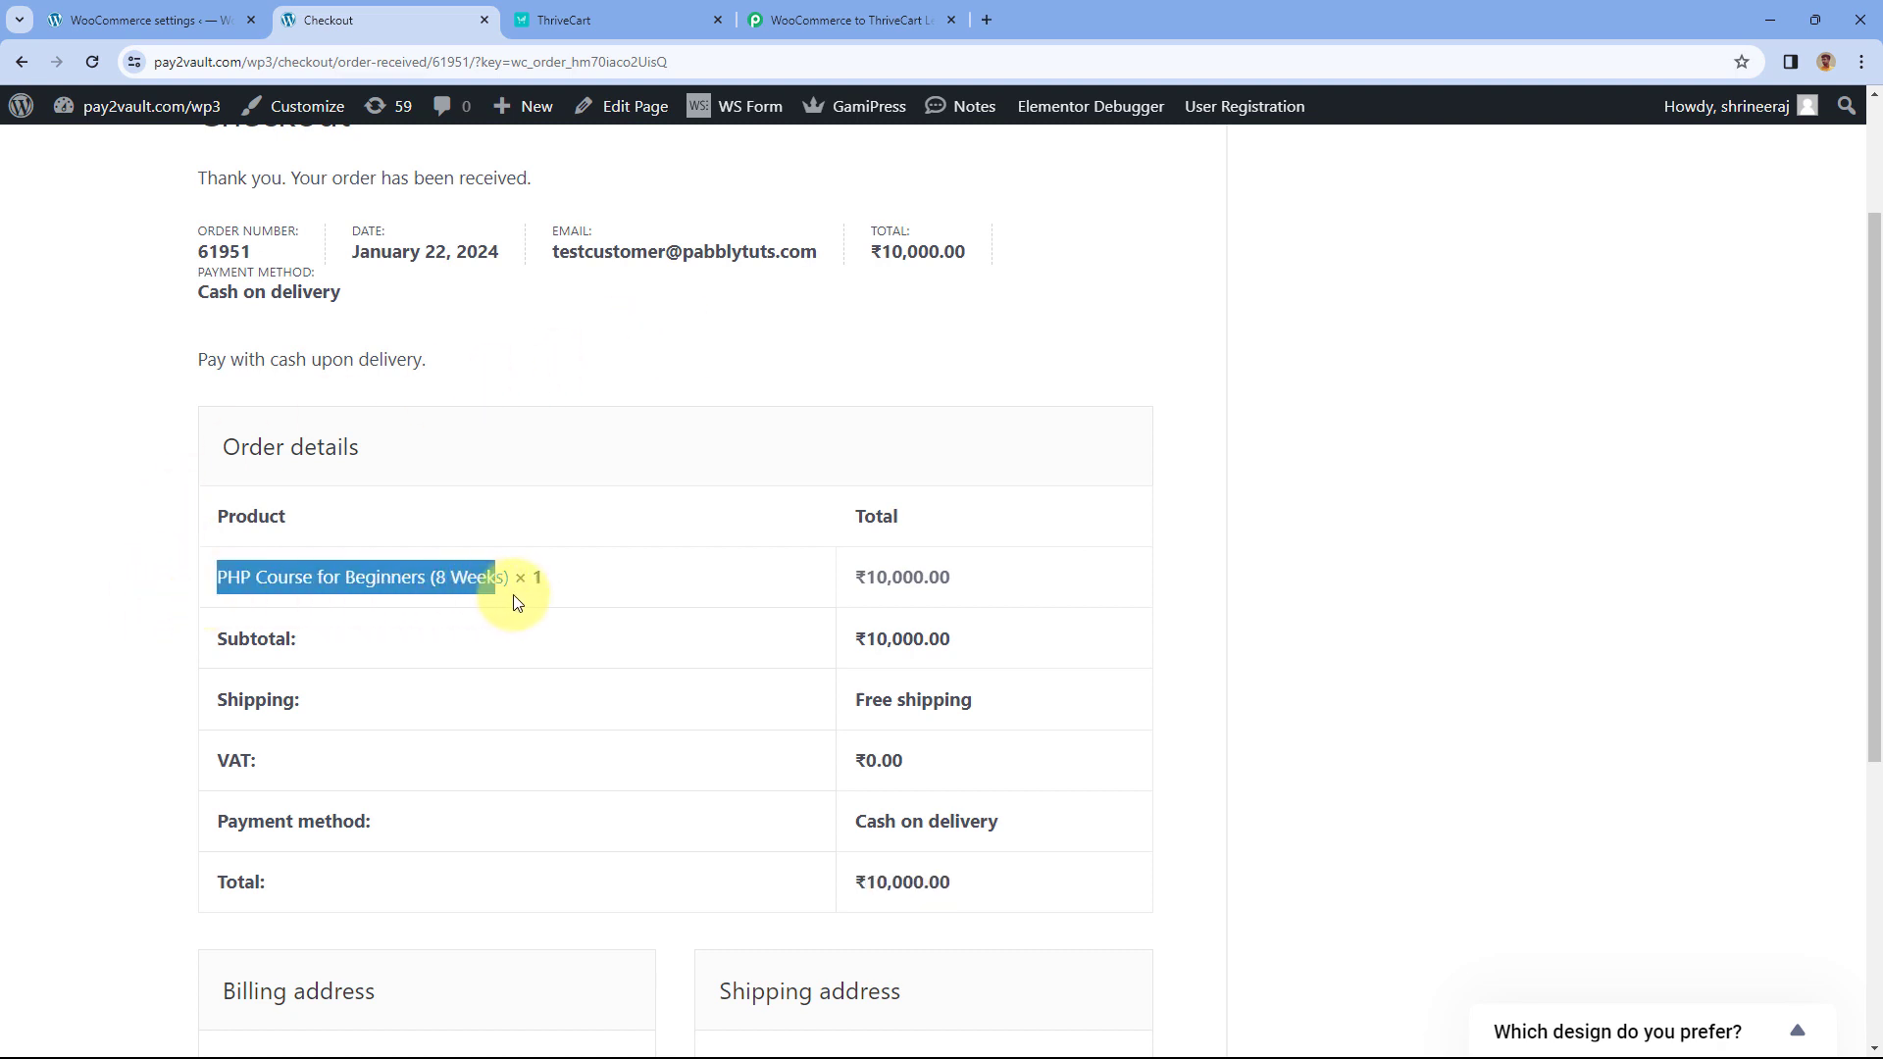
pyautogui.click(605, 345)
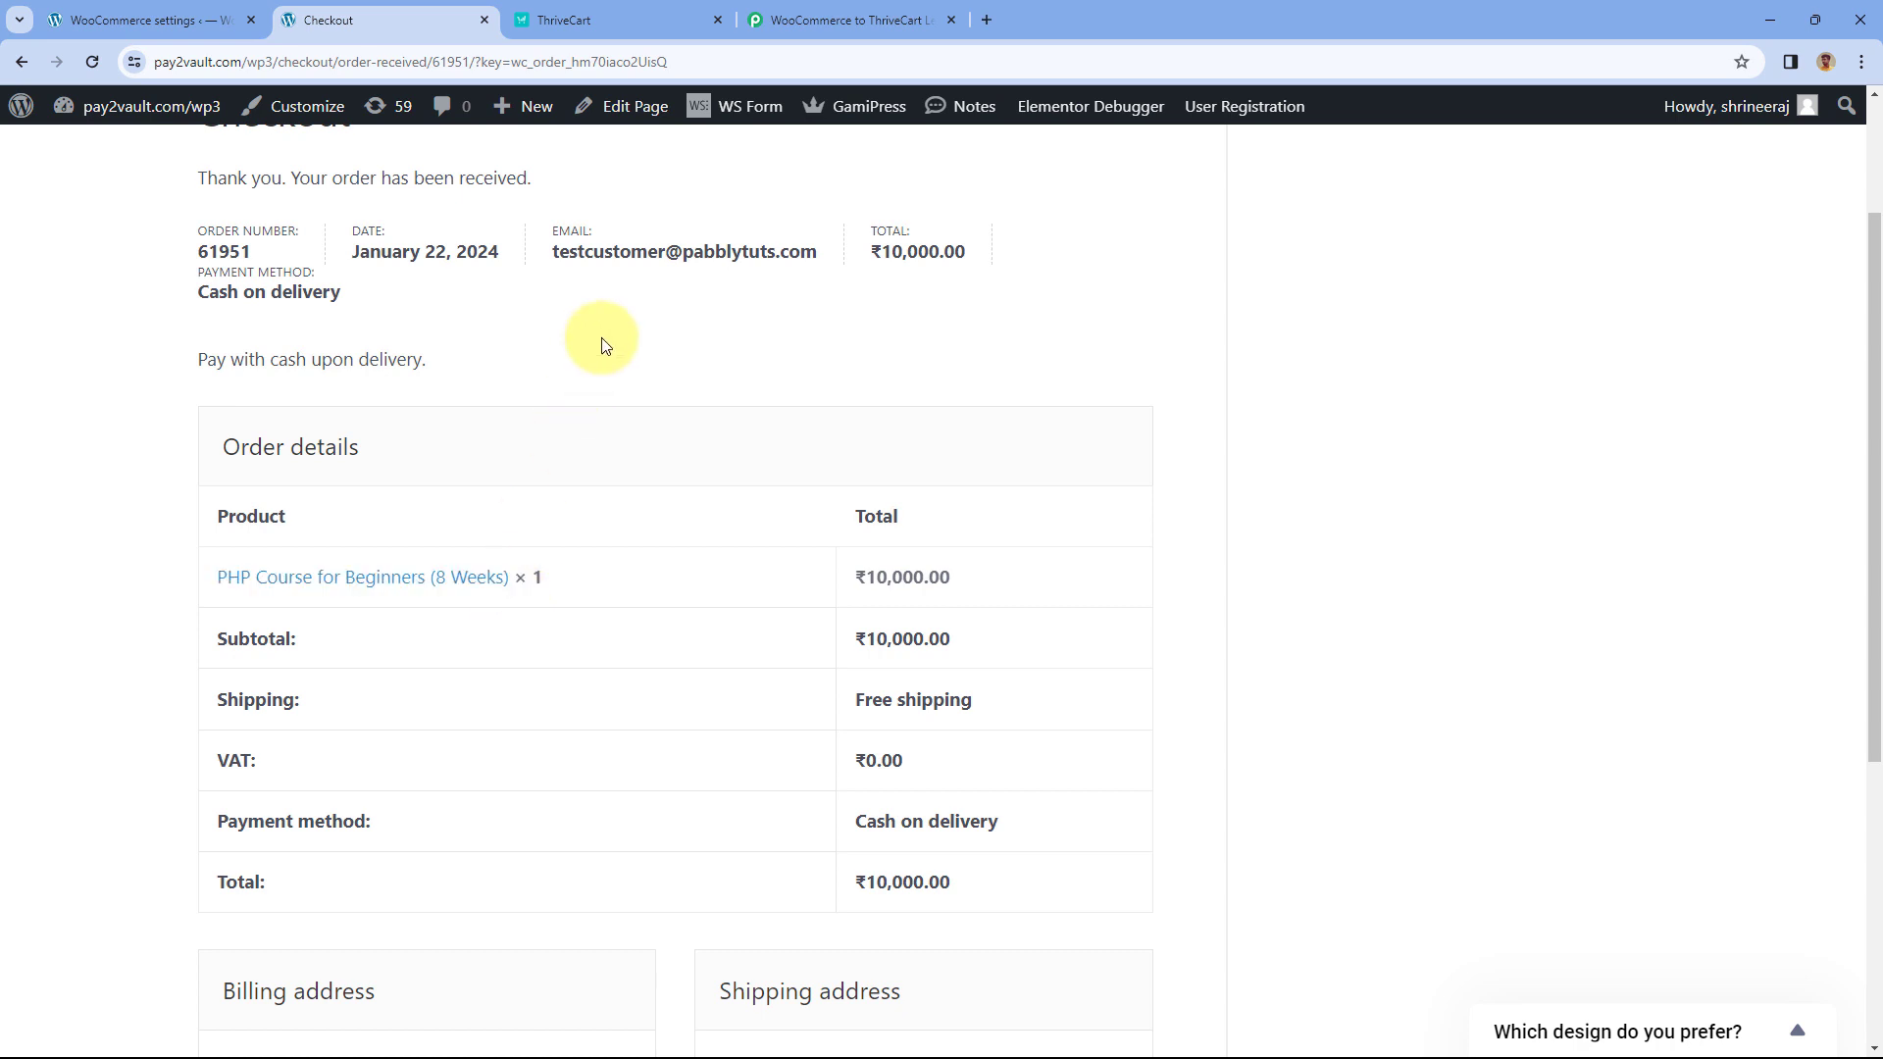
pyautogui.click(792, 17)
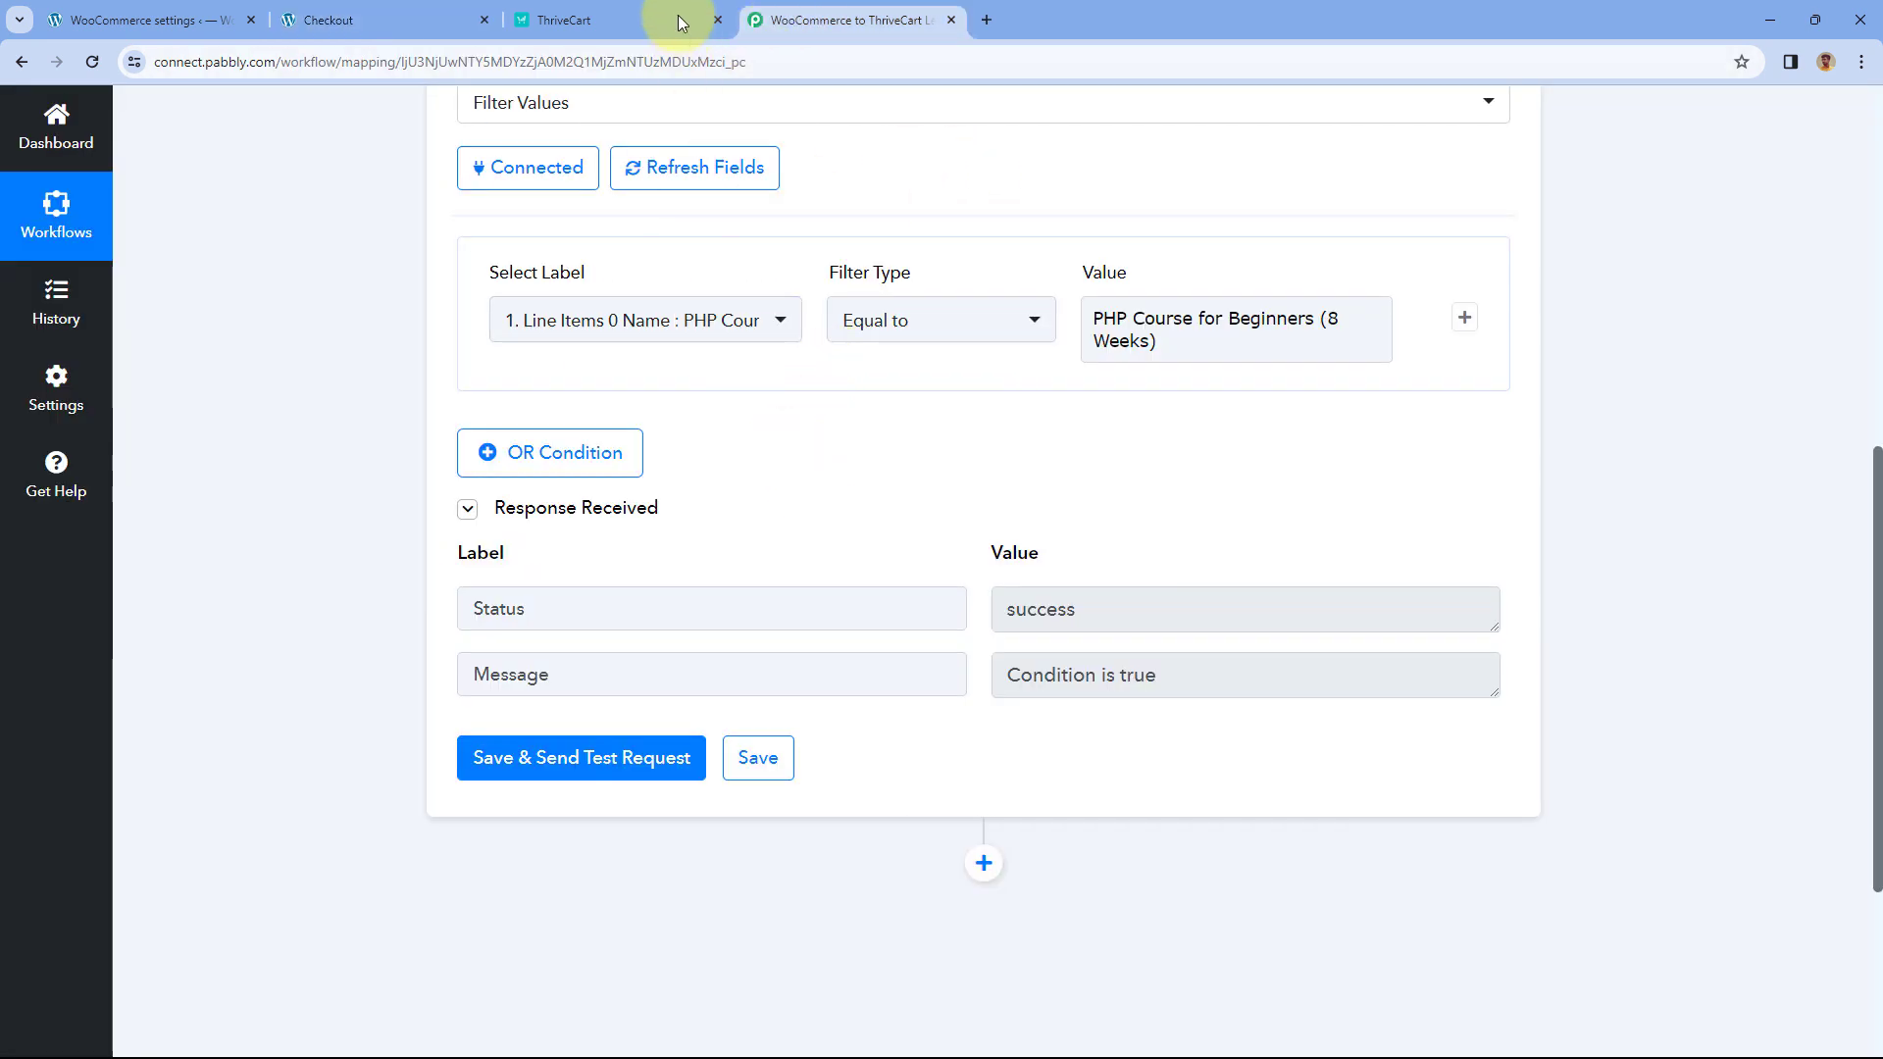
pyautogui.click(647, 10)
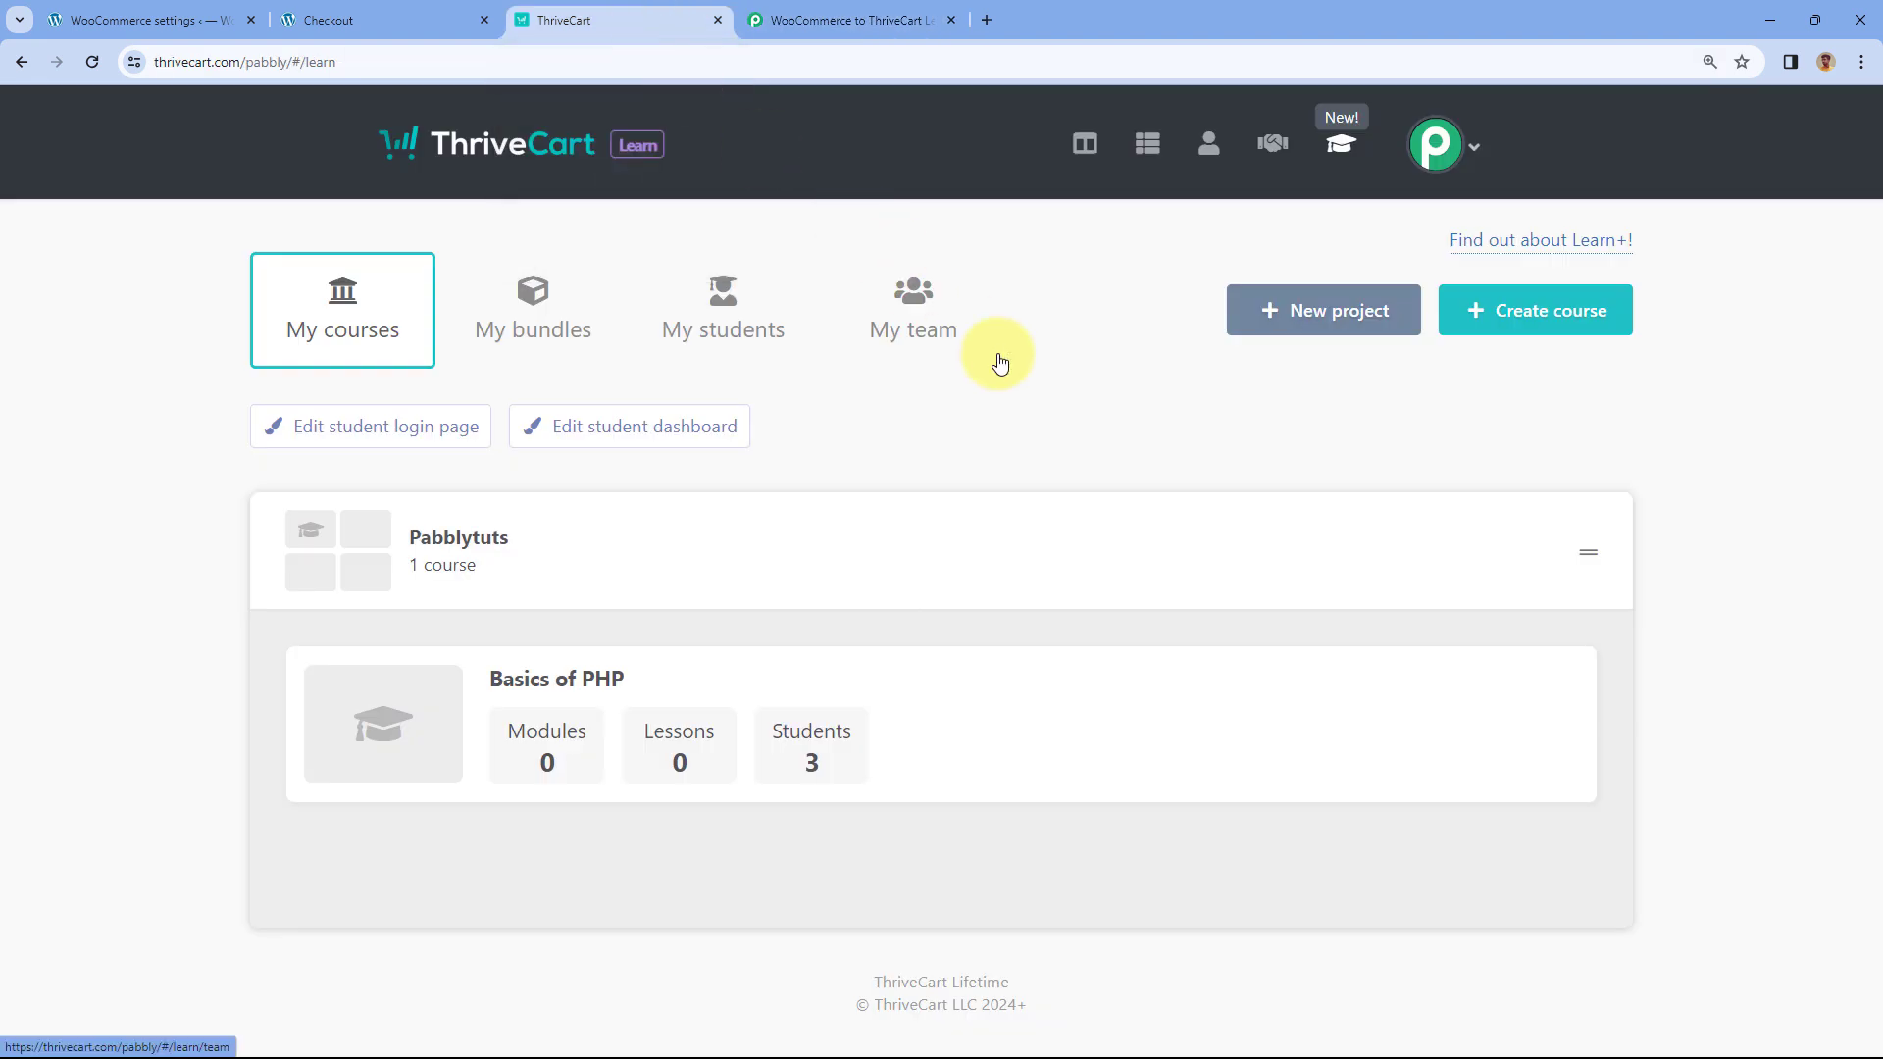
pyautogui.click(397, 18)
pyautogui.scroll(2, 726, 373)
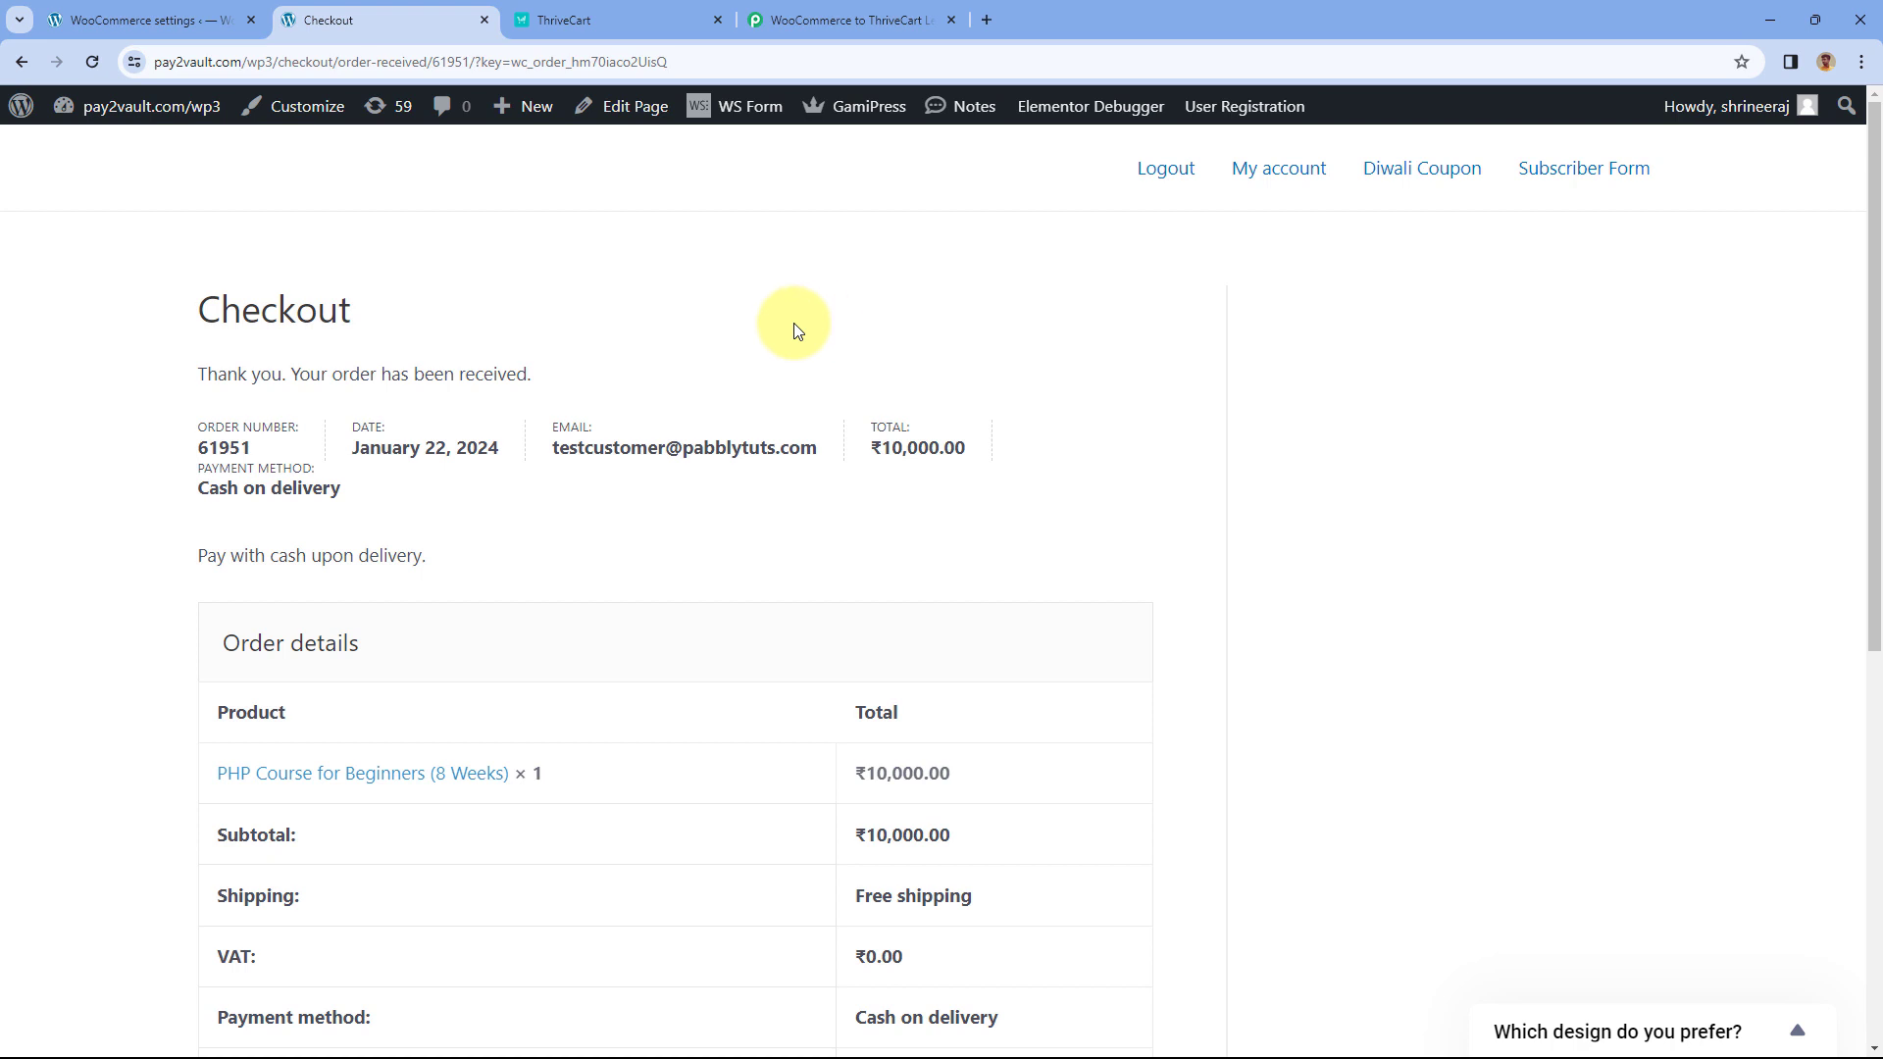
pyautogui.scroll(-3, 795, 331)
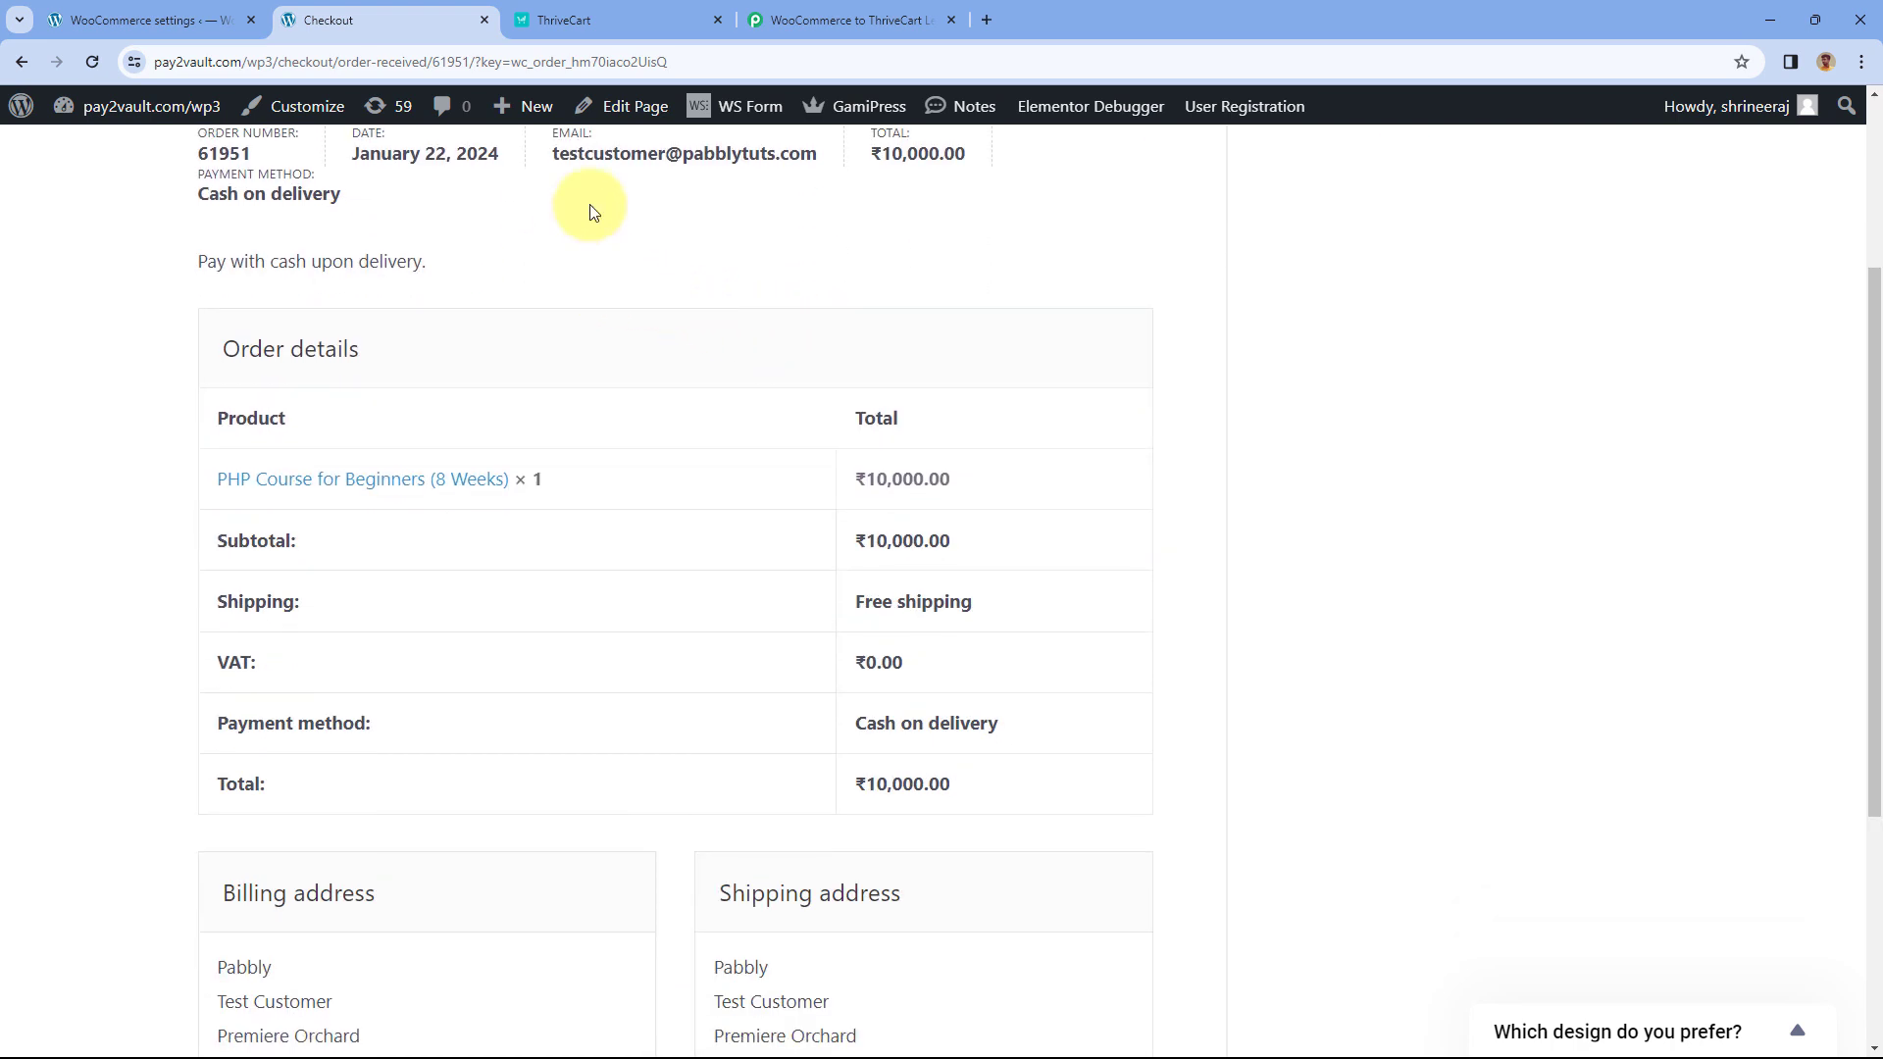
pyautogui.click(839, 19)
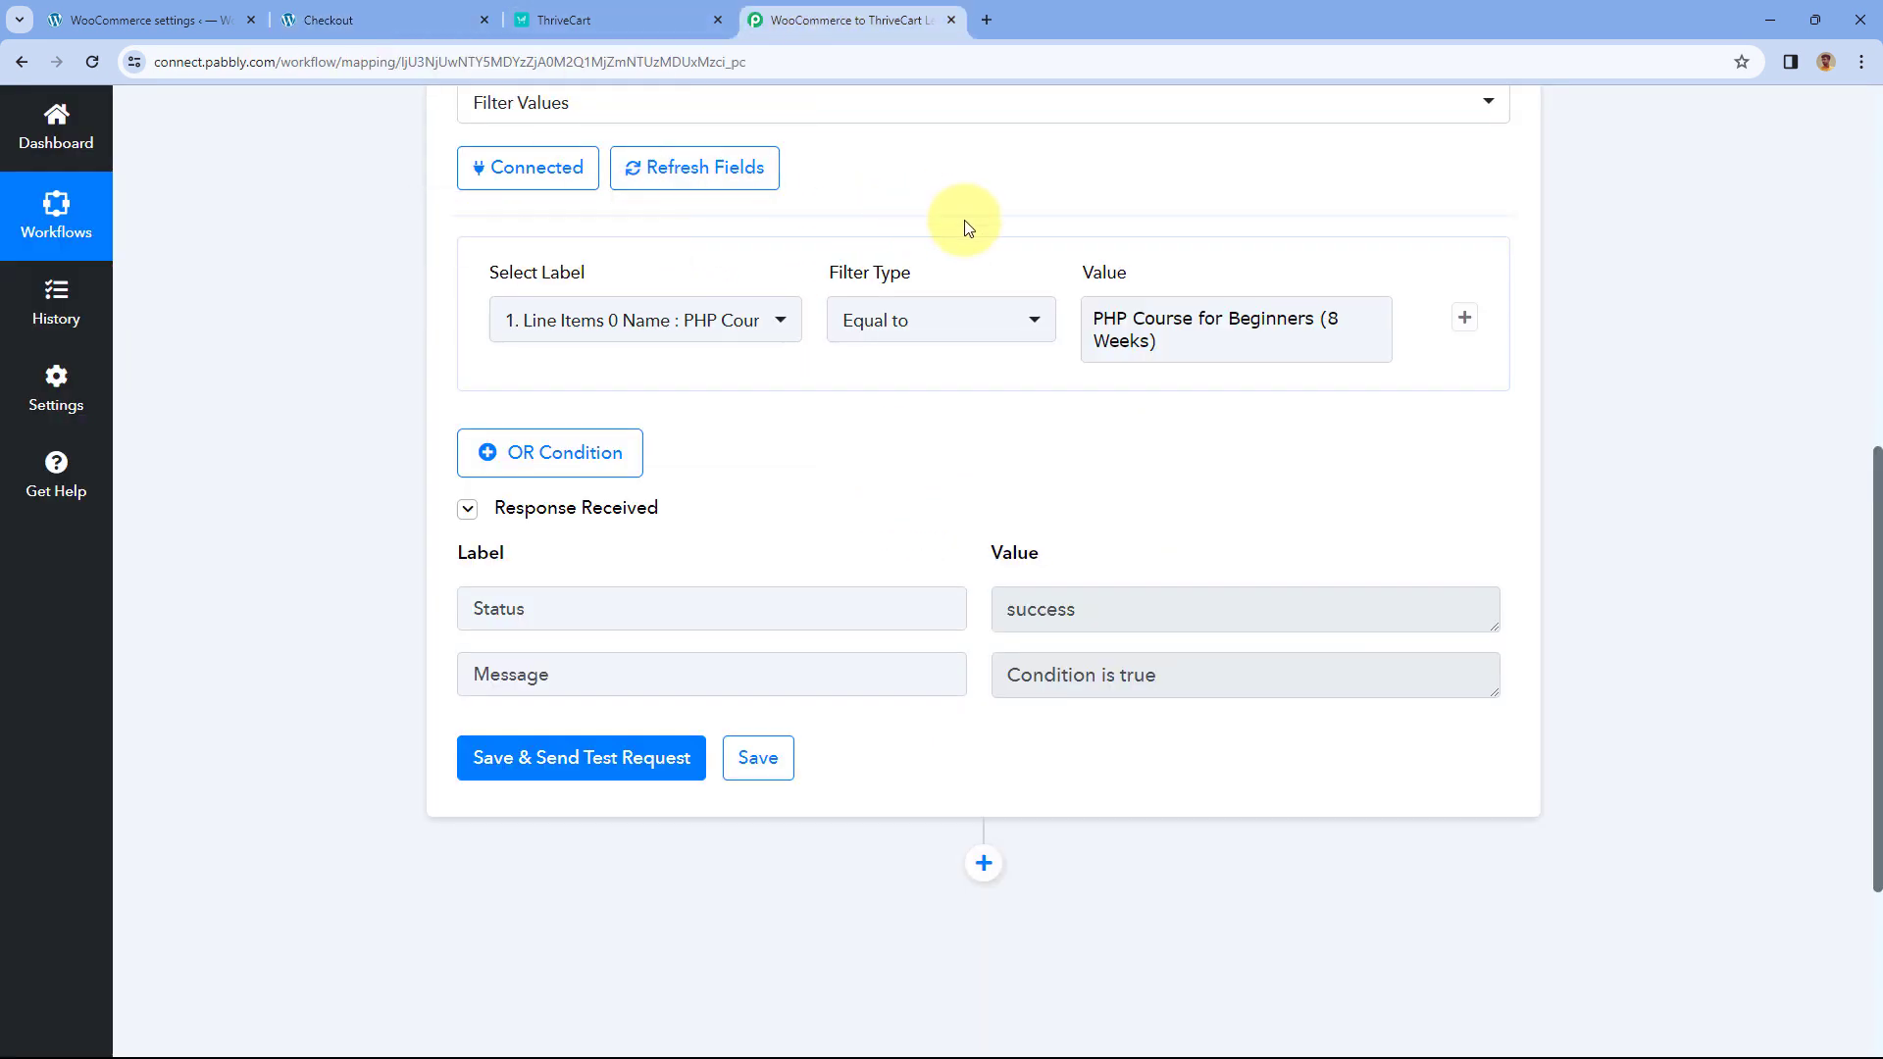
pyautogui.click(608, 15)
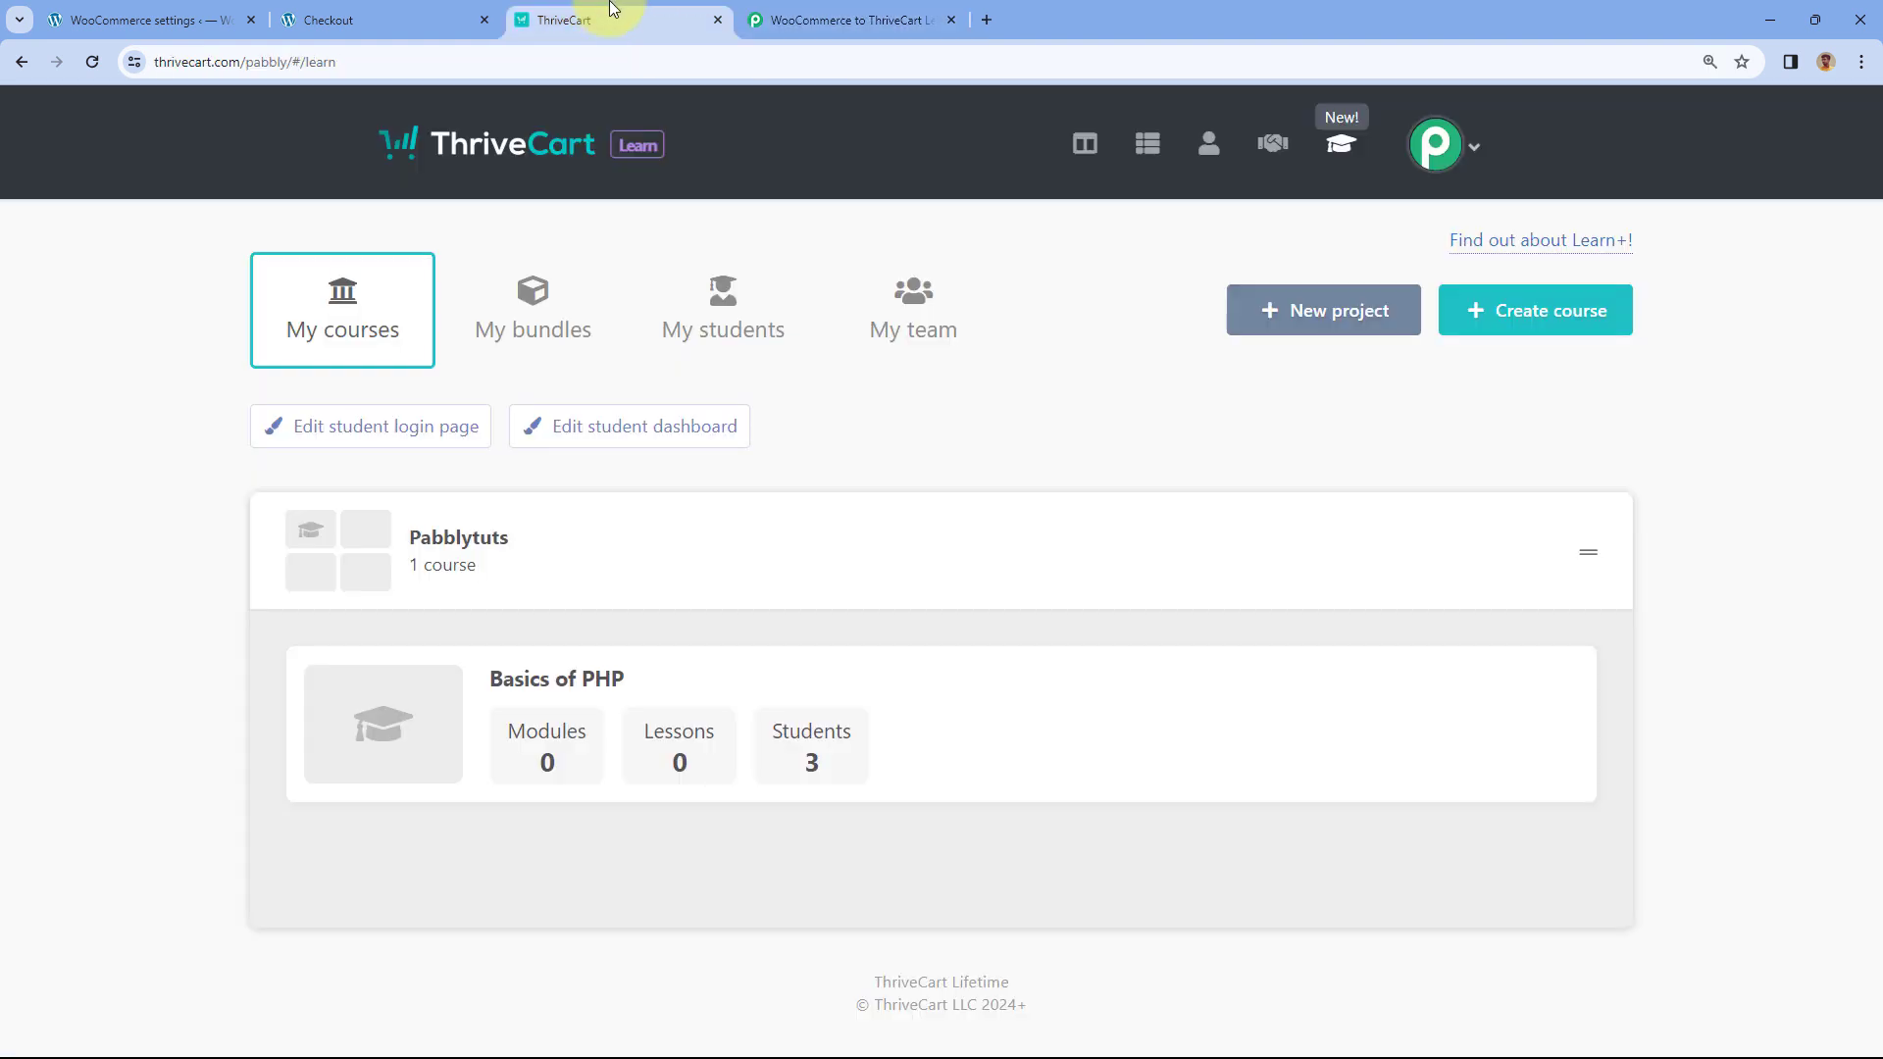
pyautogui.click(857, 12)
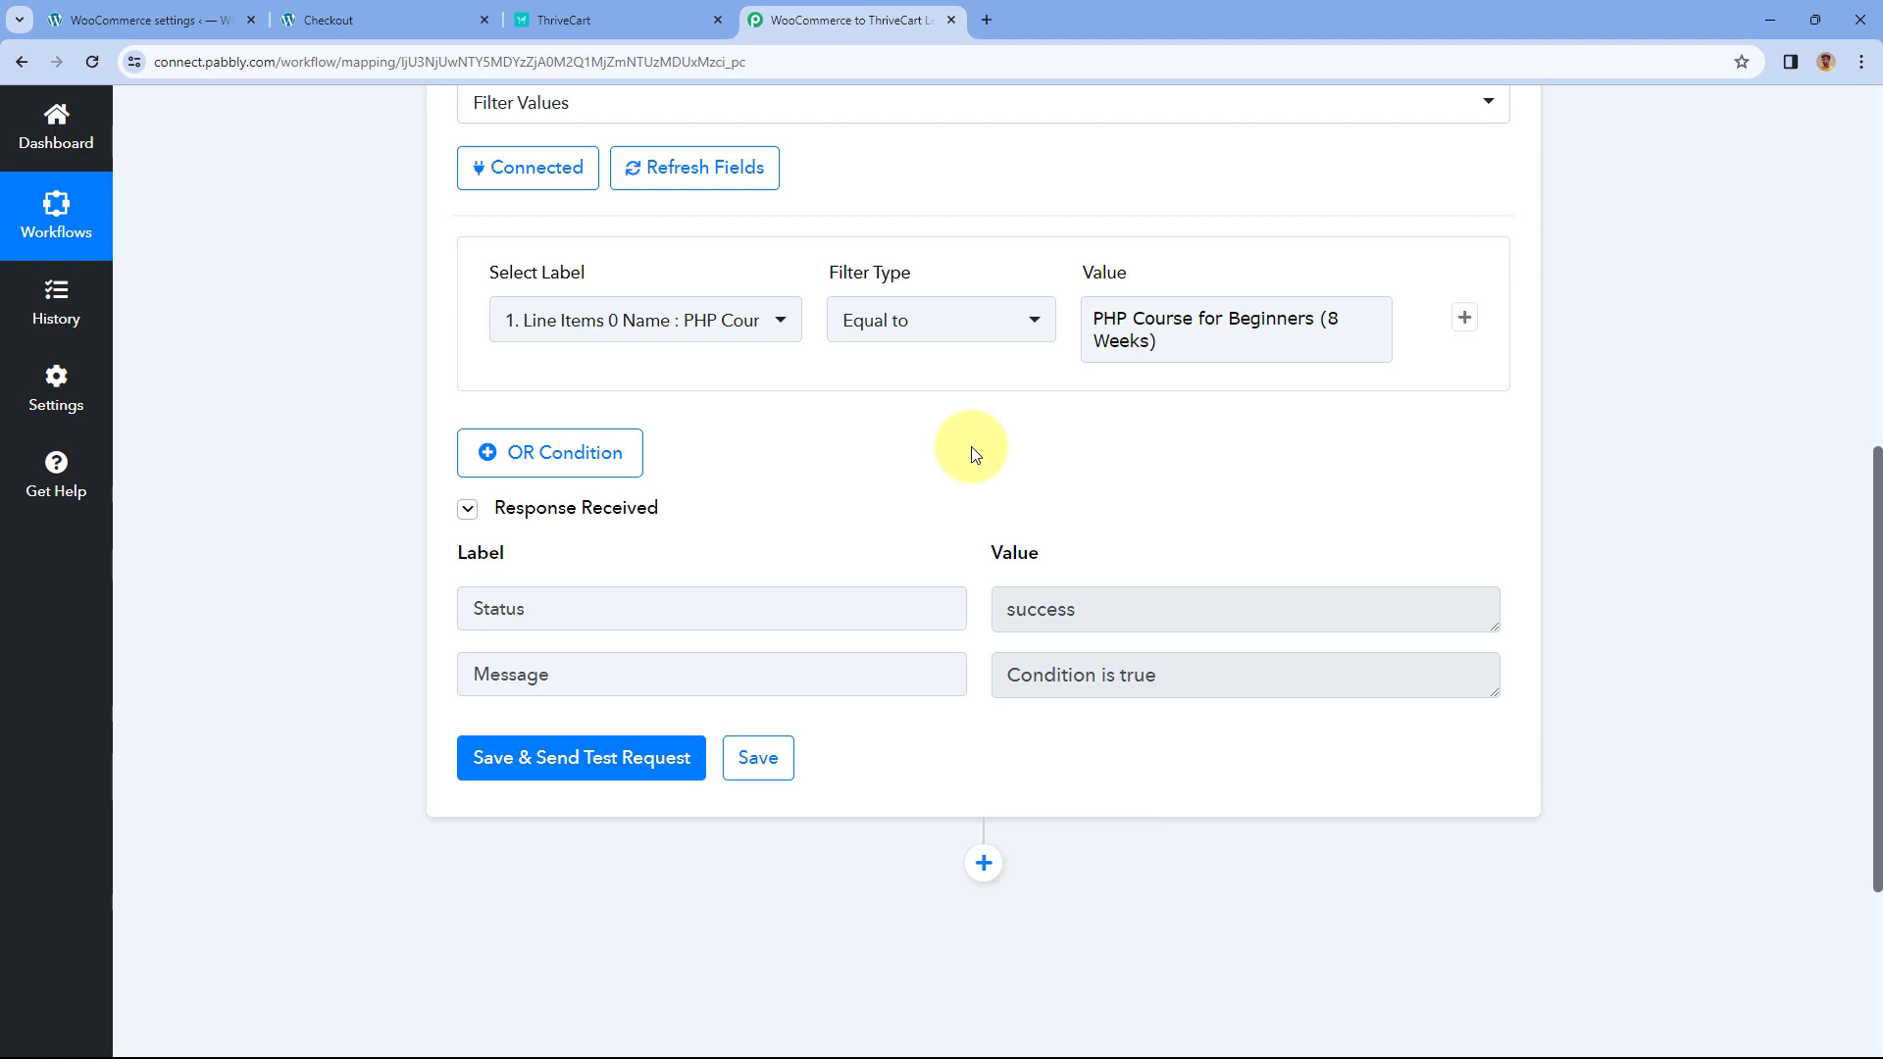
pyautogui.scroll(6, 975, 453)
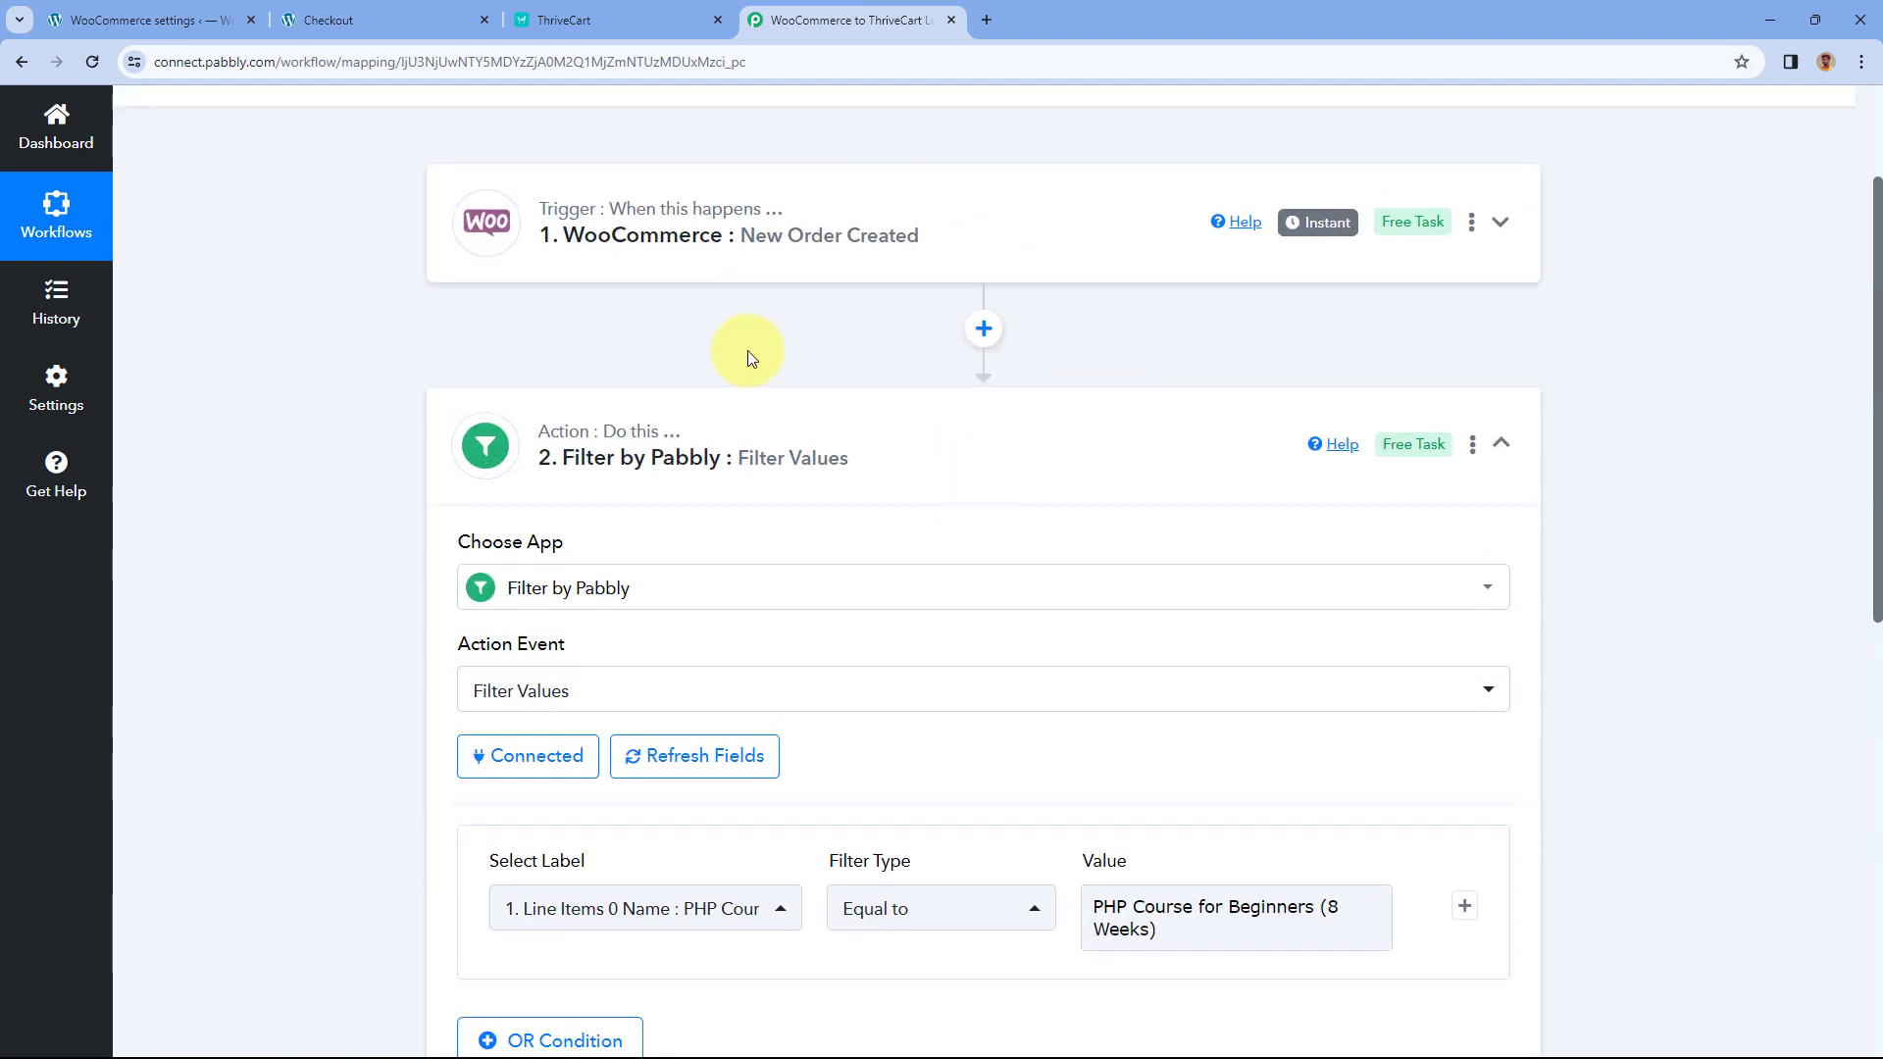
# - Add a ThriveCart Learn + action after the filter with the Create New Student event and start connecting
pyautogui.click(995, 447)
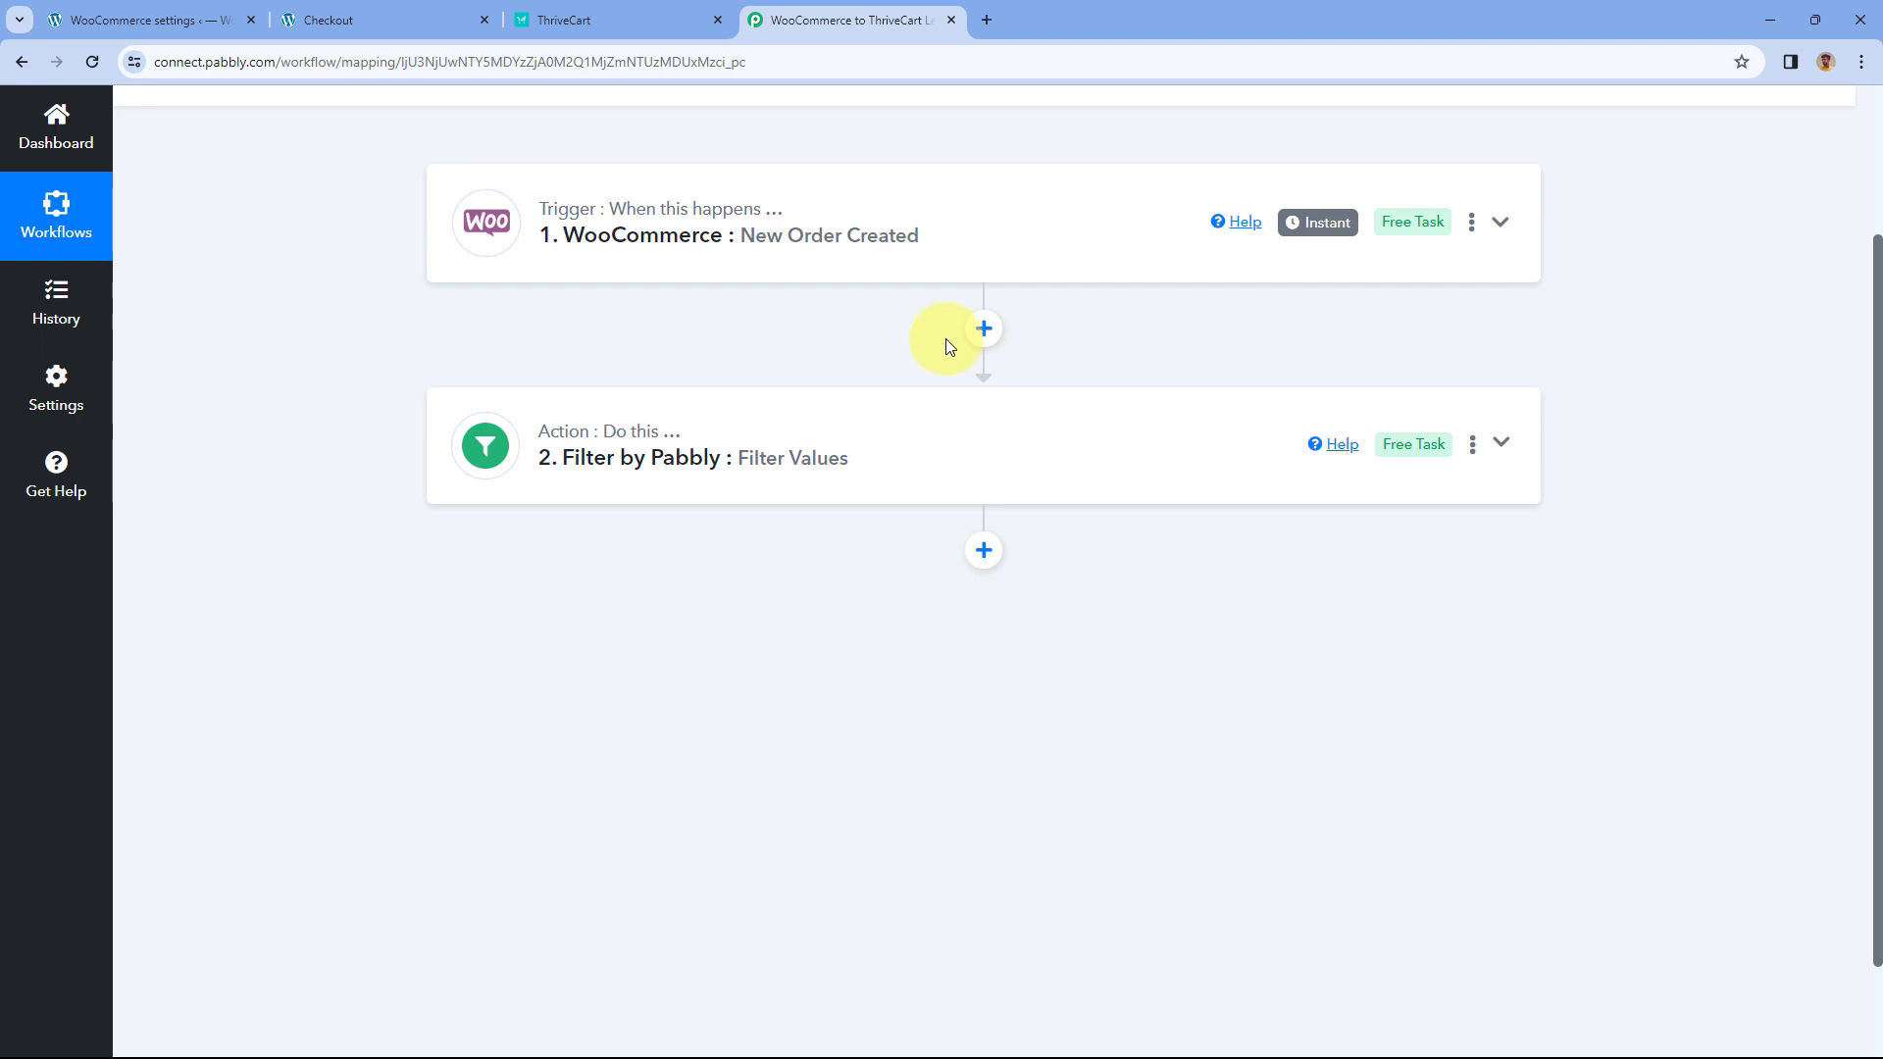
pyautogui.click(984, 550)
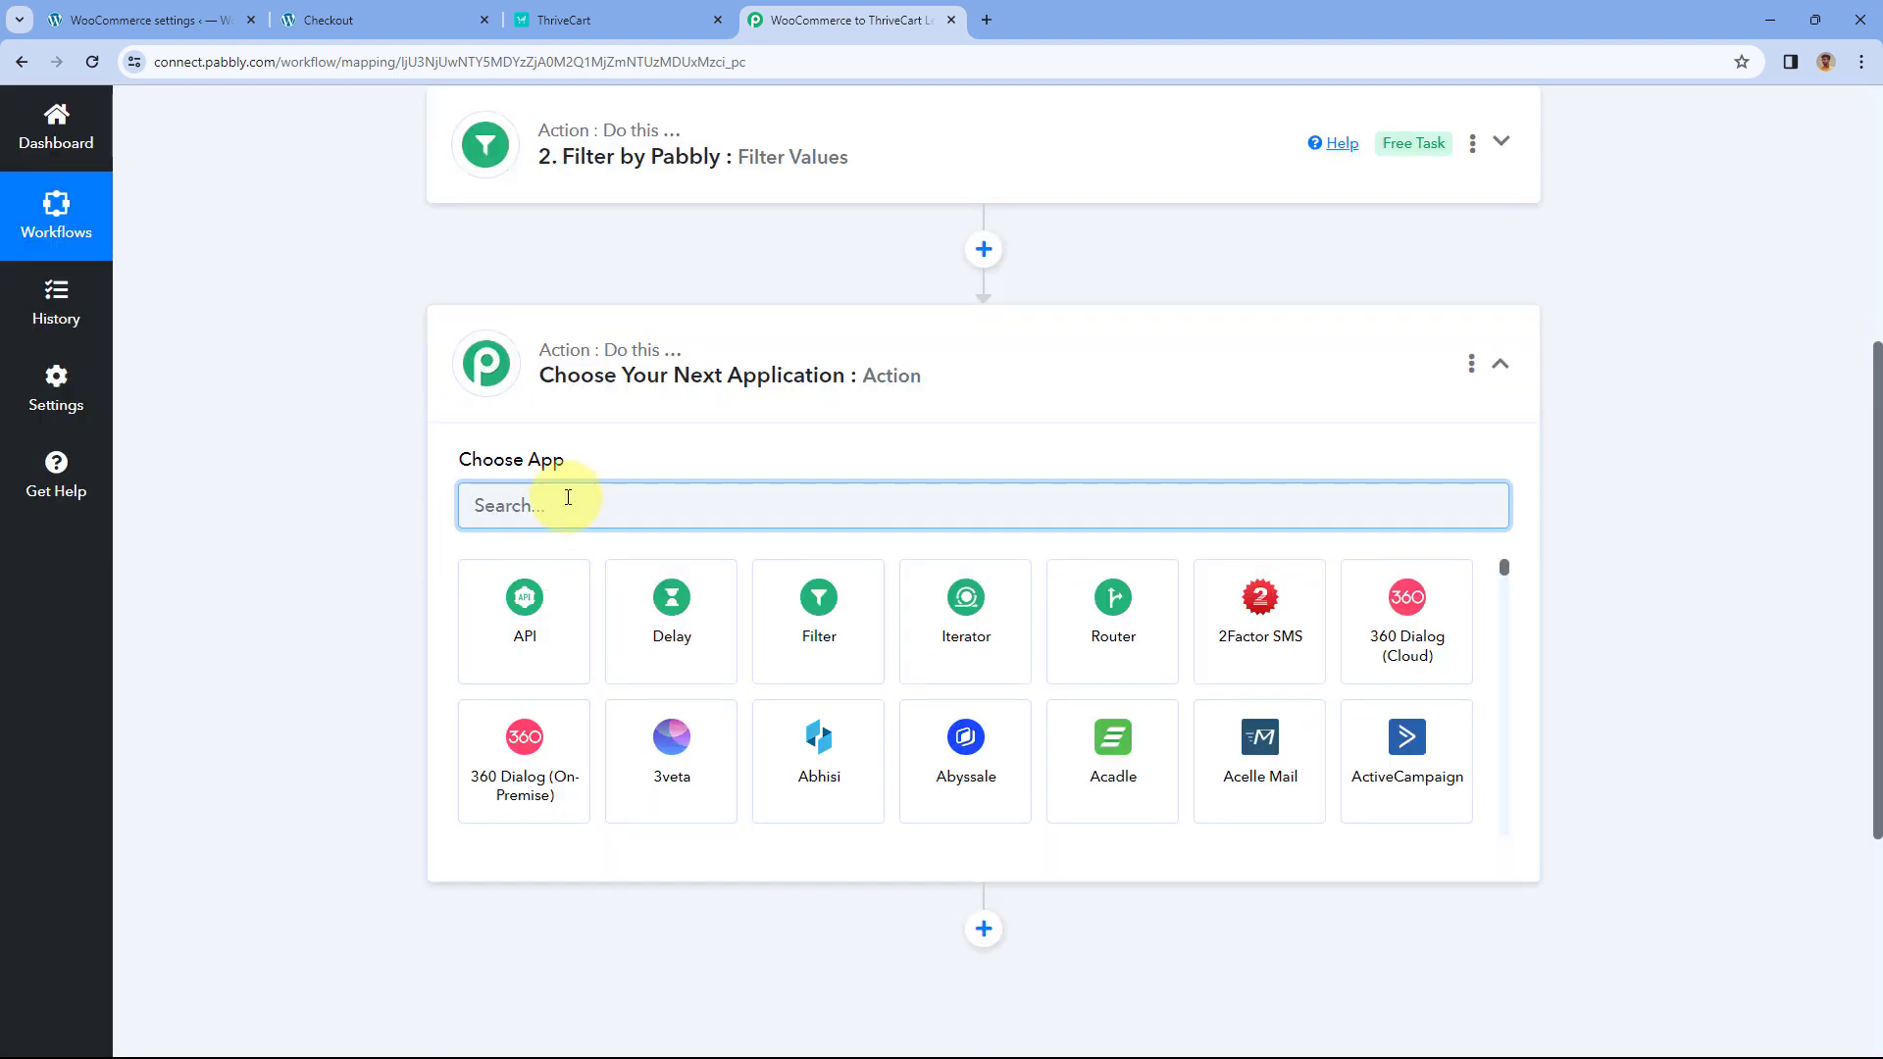
pyautogui.write('ThriveCar')
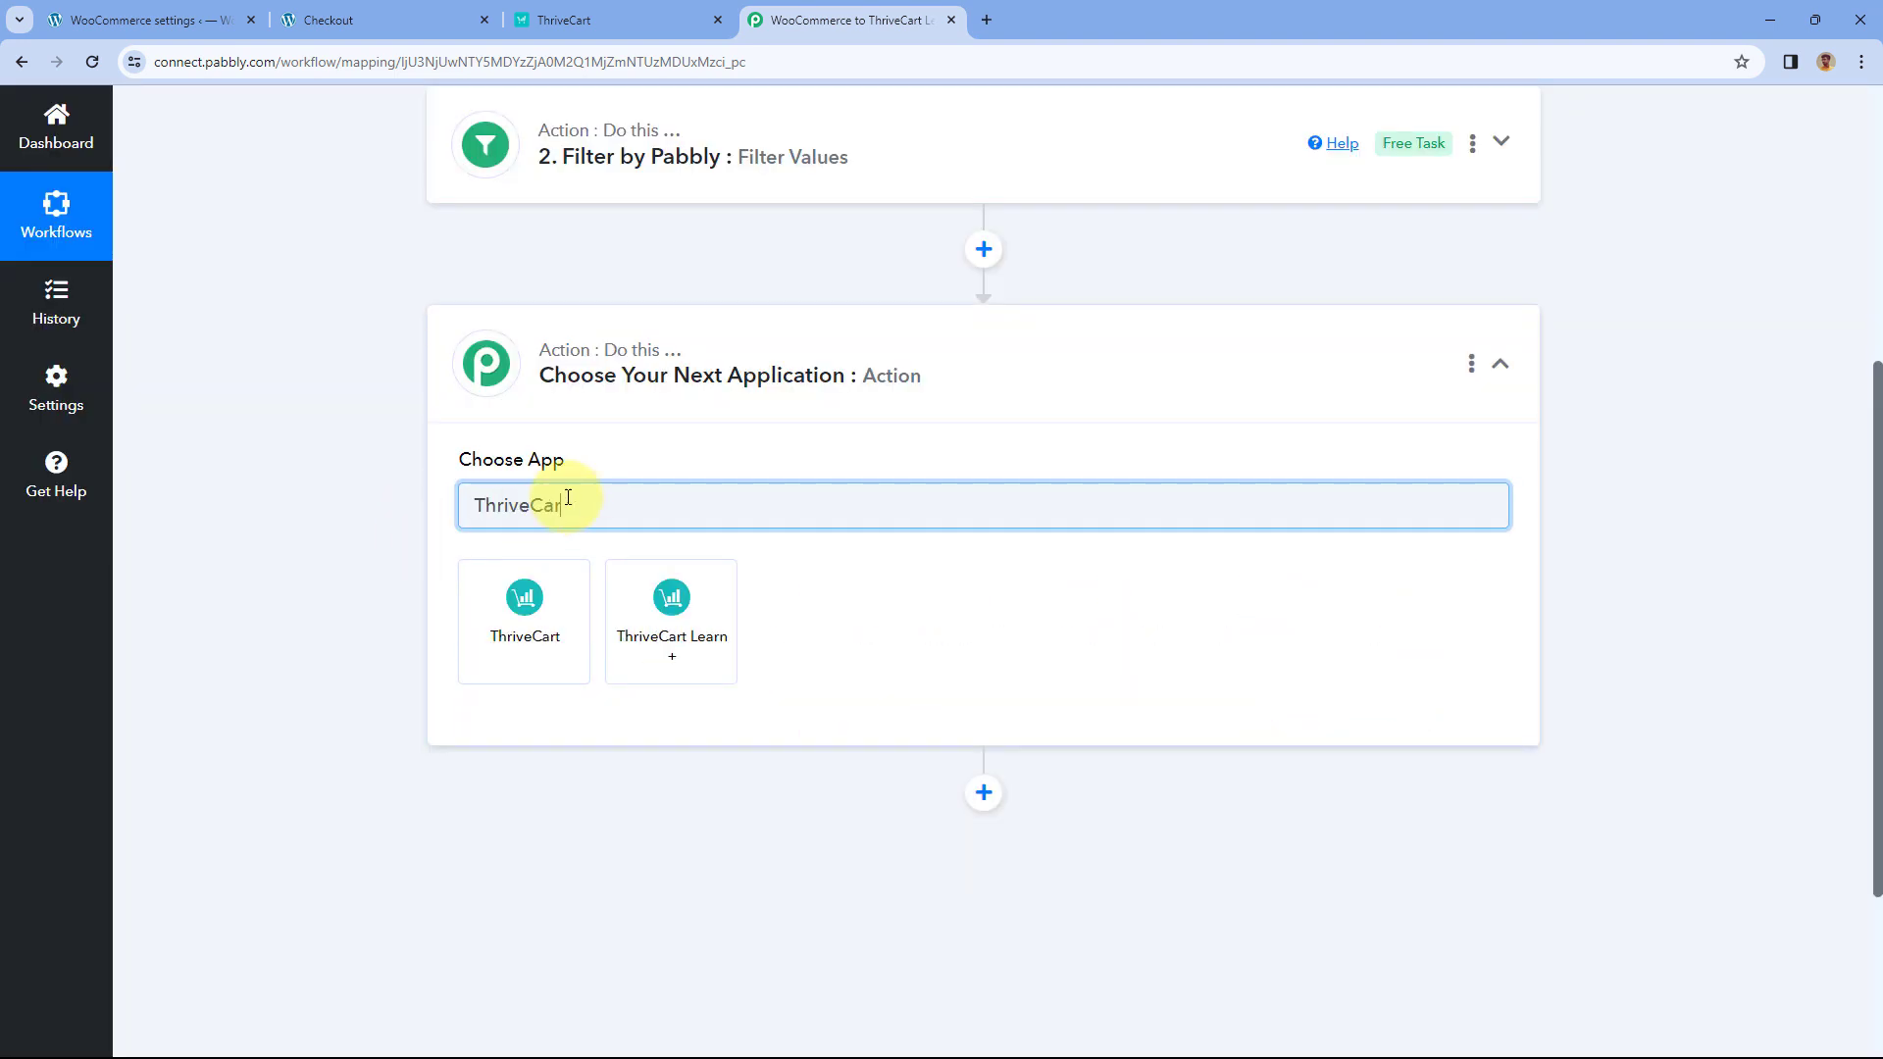
pyautogui.click(662, 615)
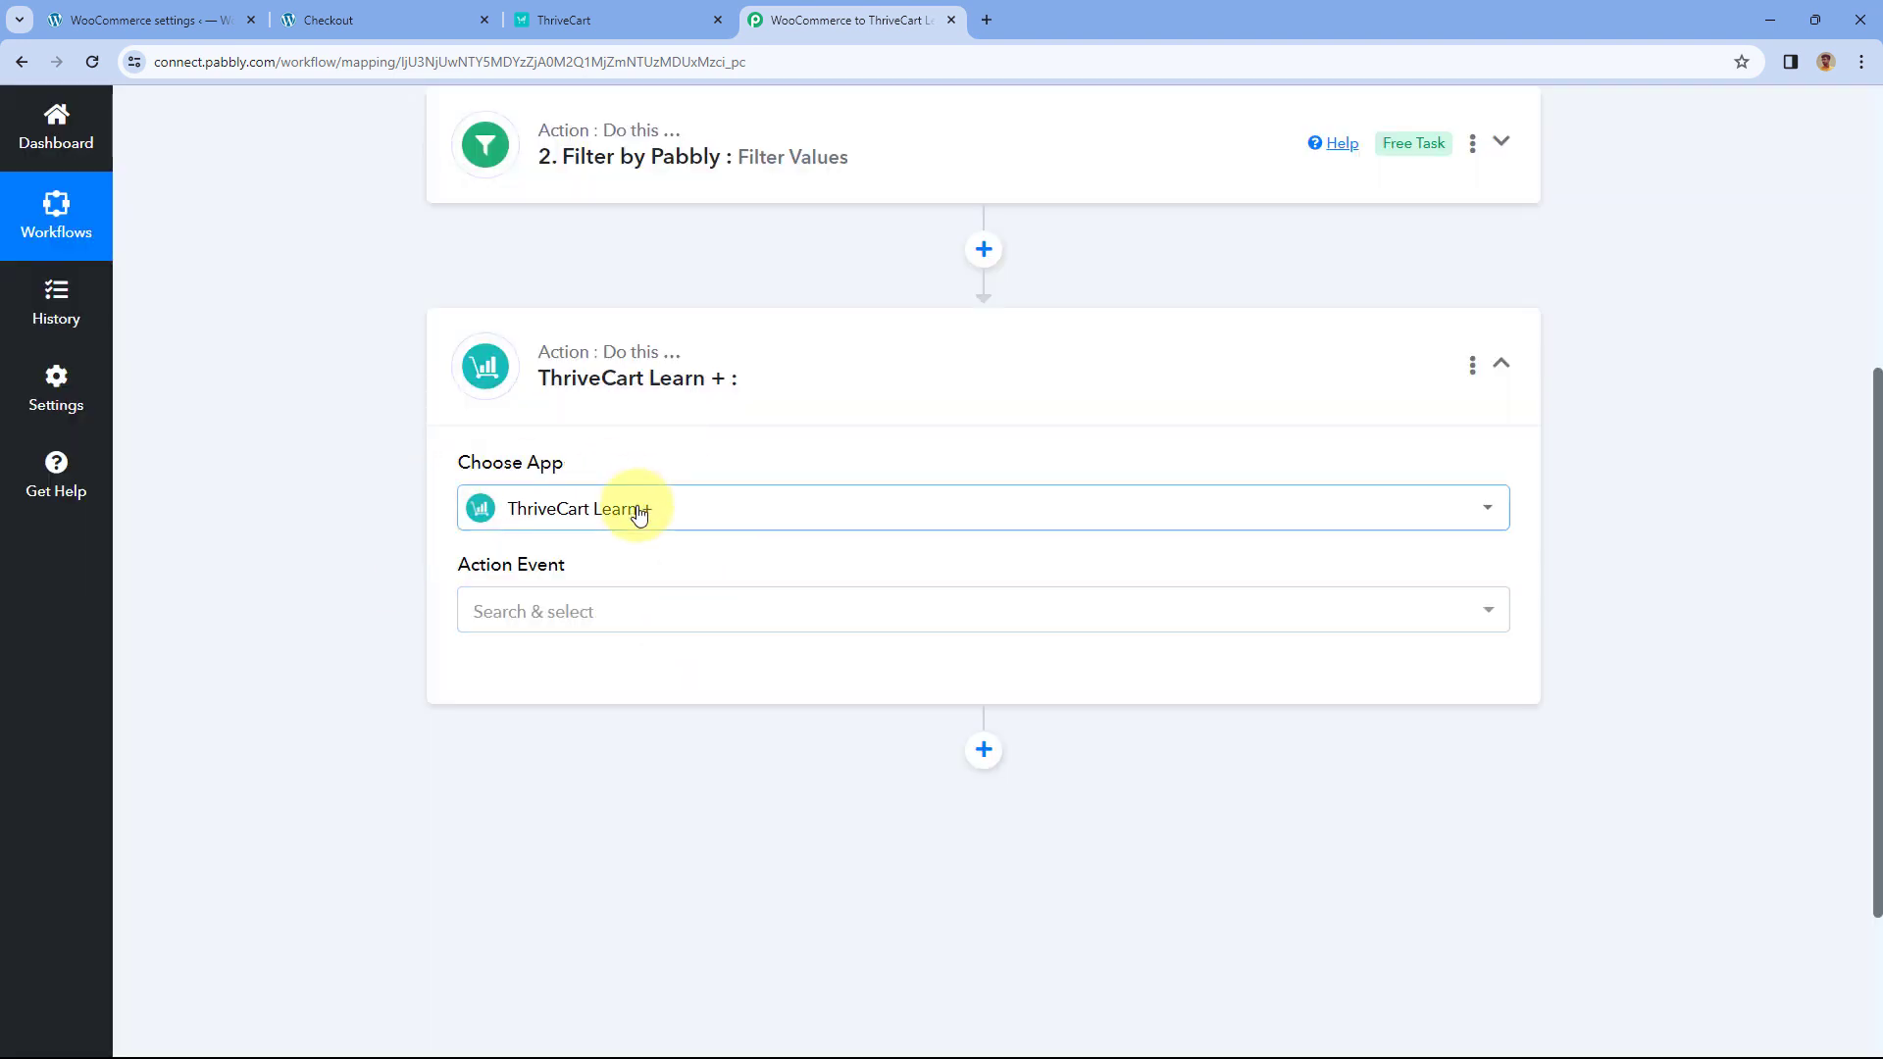
pyautogui.scroll(-1, 490, 530)
pyautogui.click(588, 516)
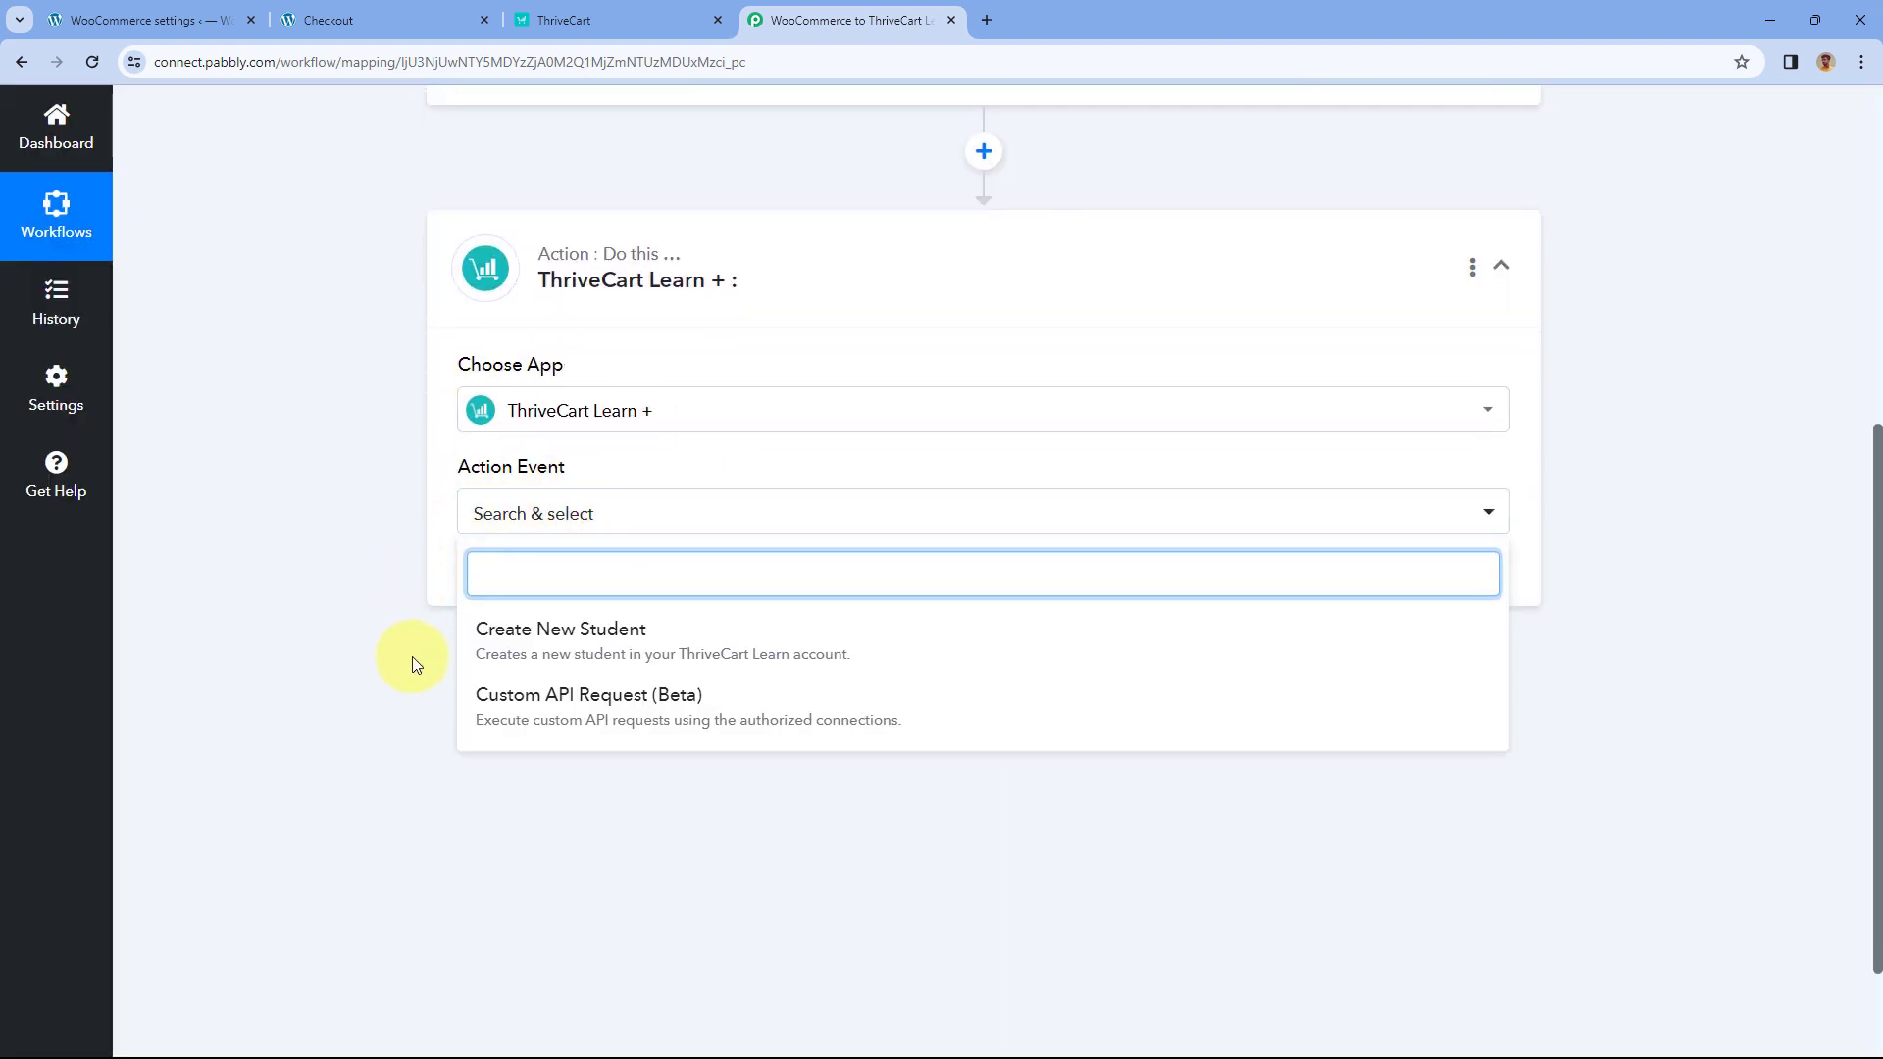
pyautogui.click(655, 636)
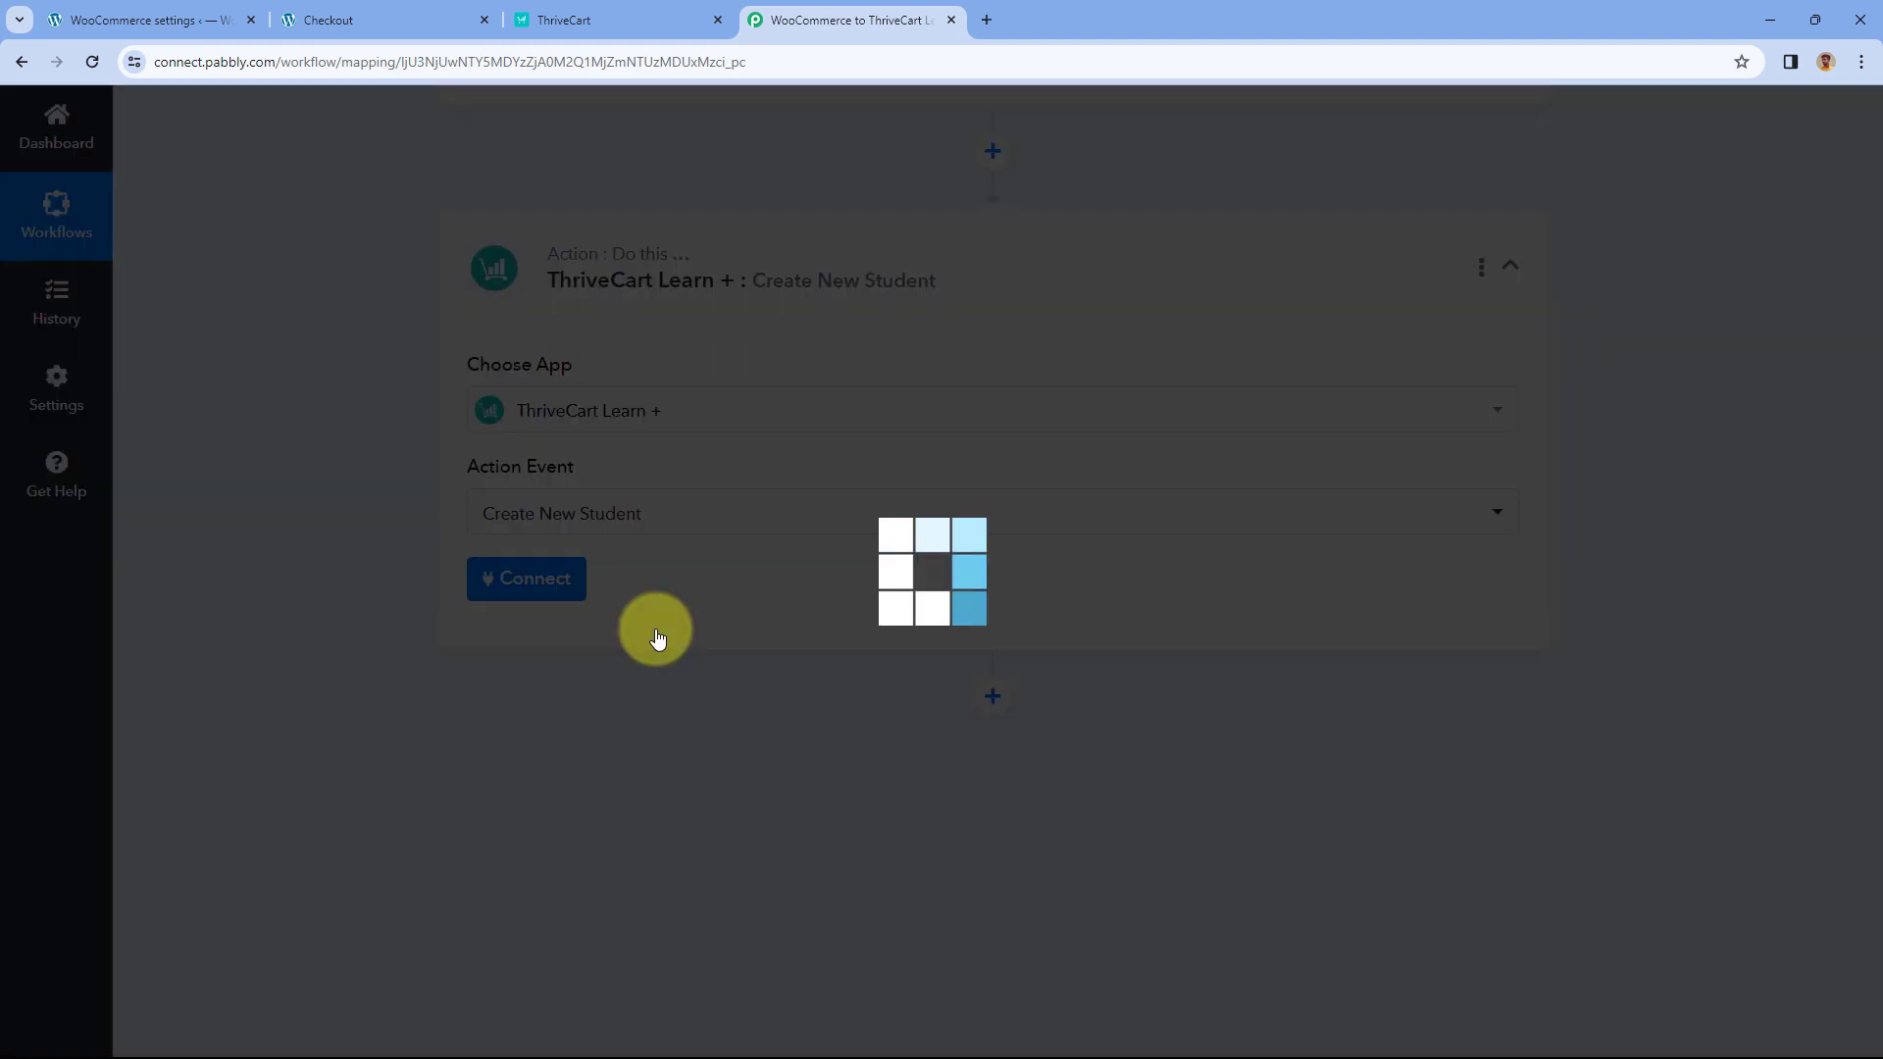
pyautogui.click(527, 587)
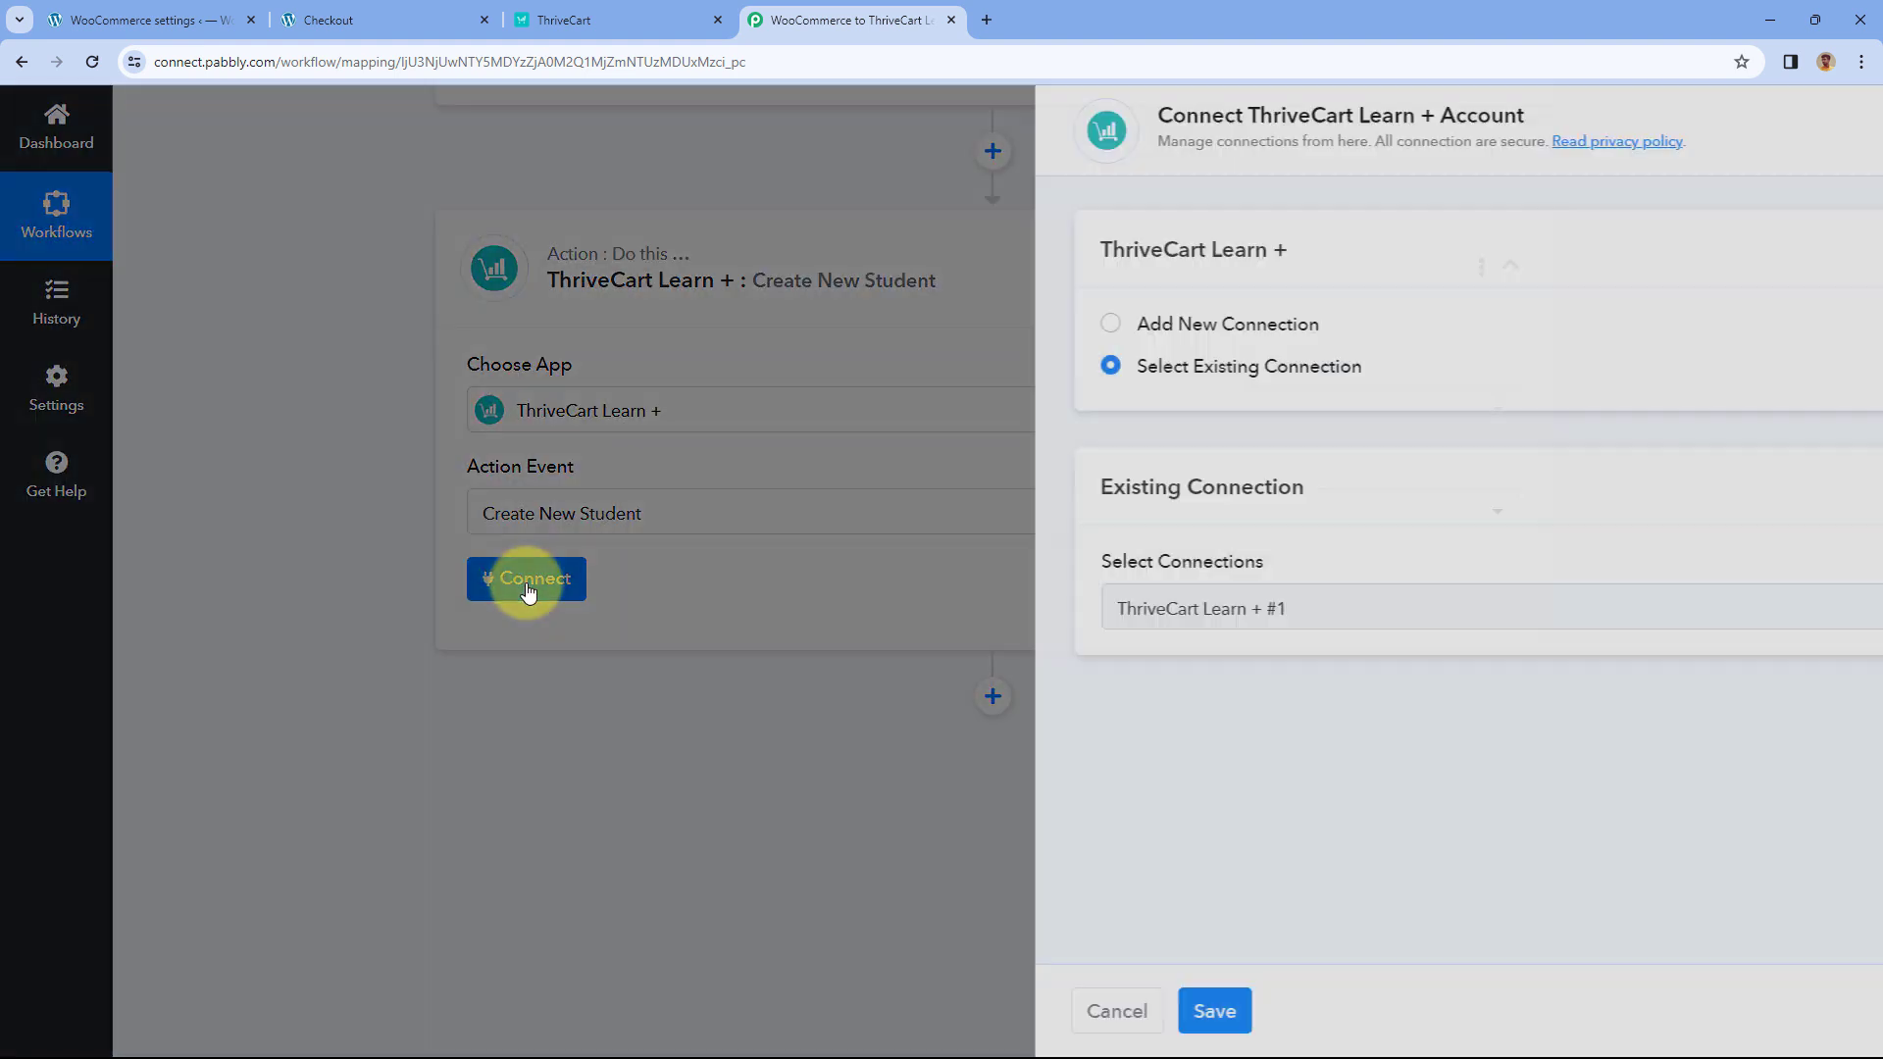
# - Choose Add New Connection, then switch to ThriveCart's Learn courses page to get an API key
pyautogui.click(873, 327)
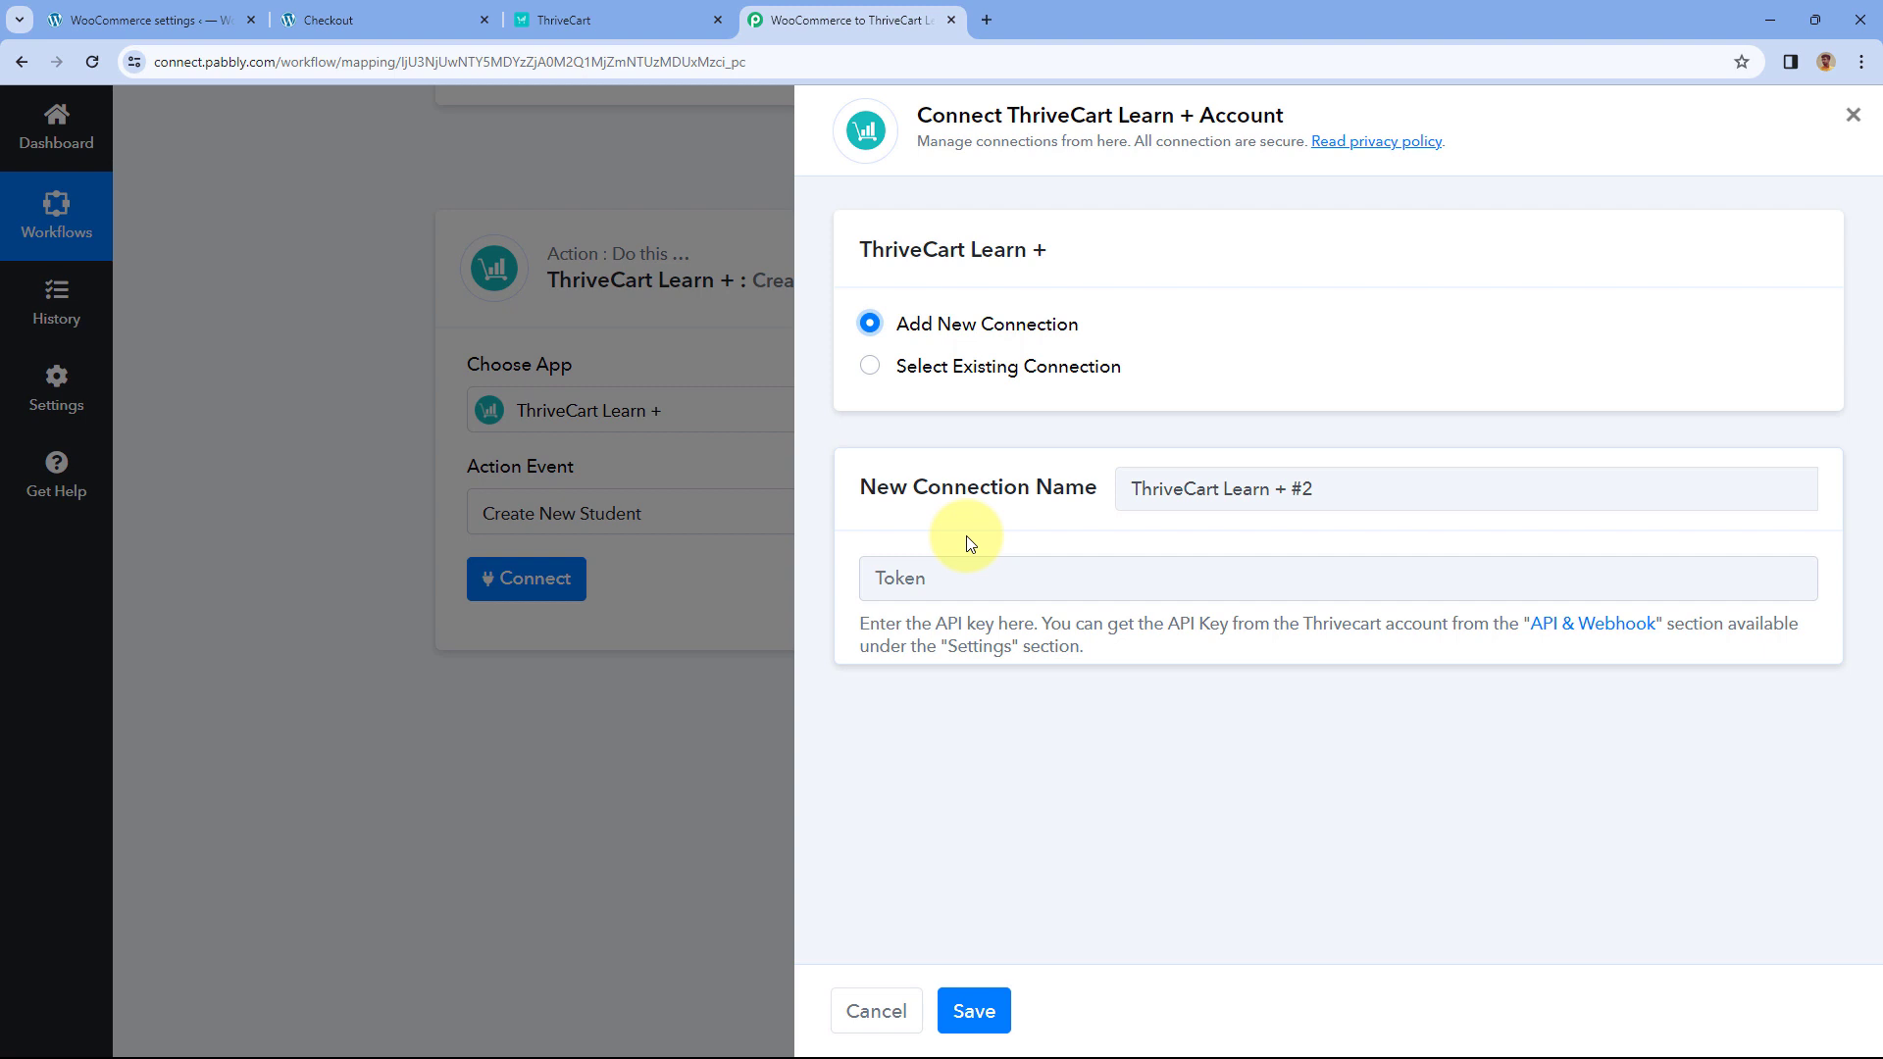
pyautogui.click(644, 11)
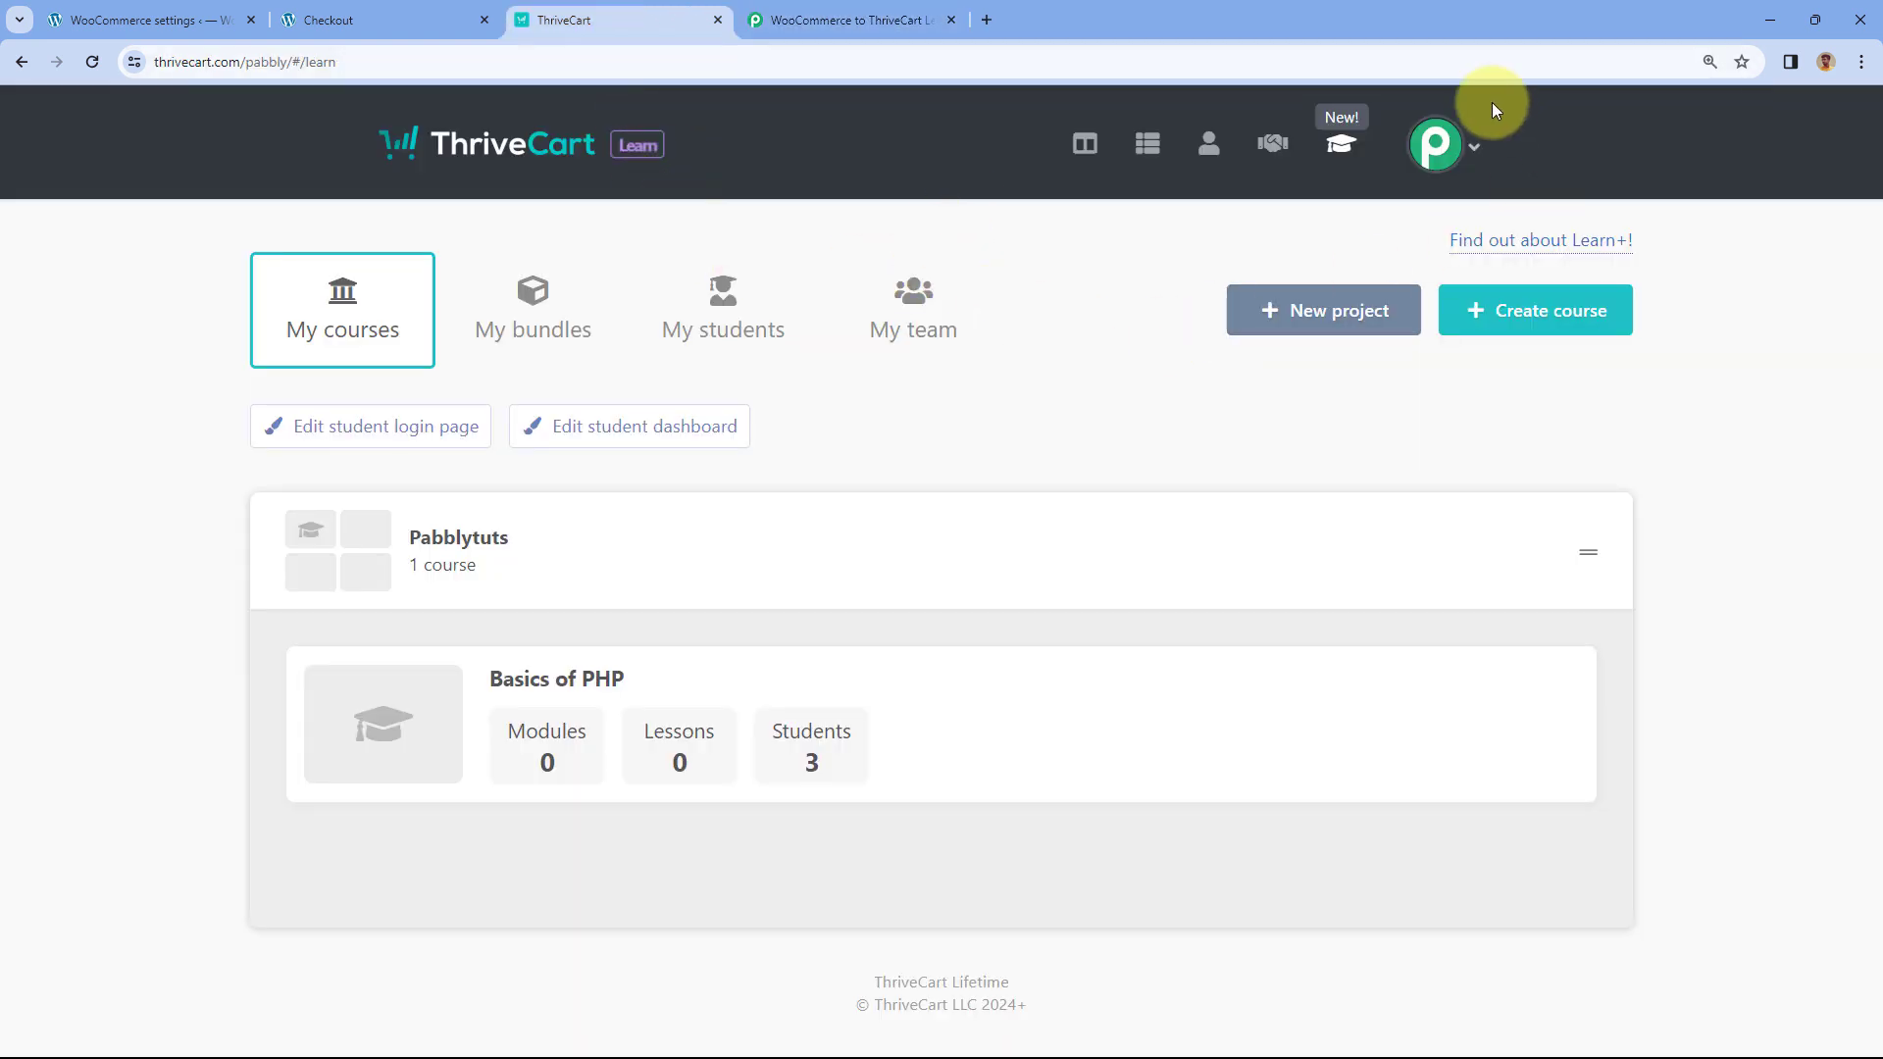
# - Go to ThriveCart's Settings > API & webhooks > API keys
pyautogui.click(1467, 160)
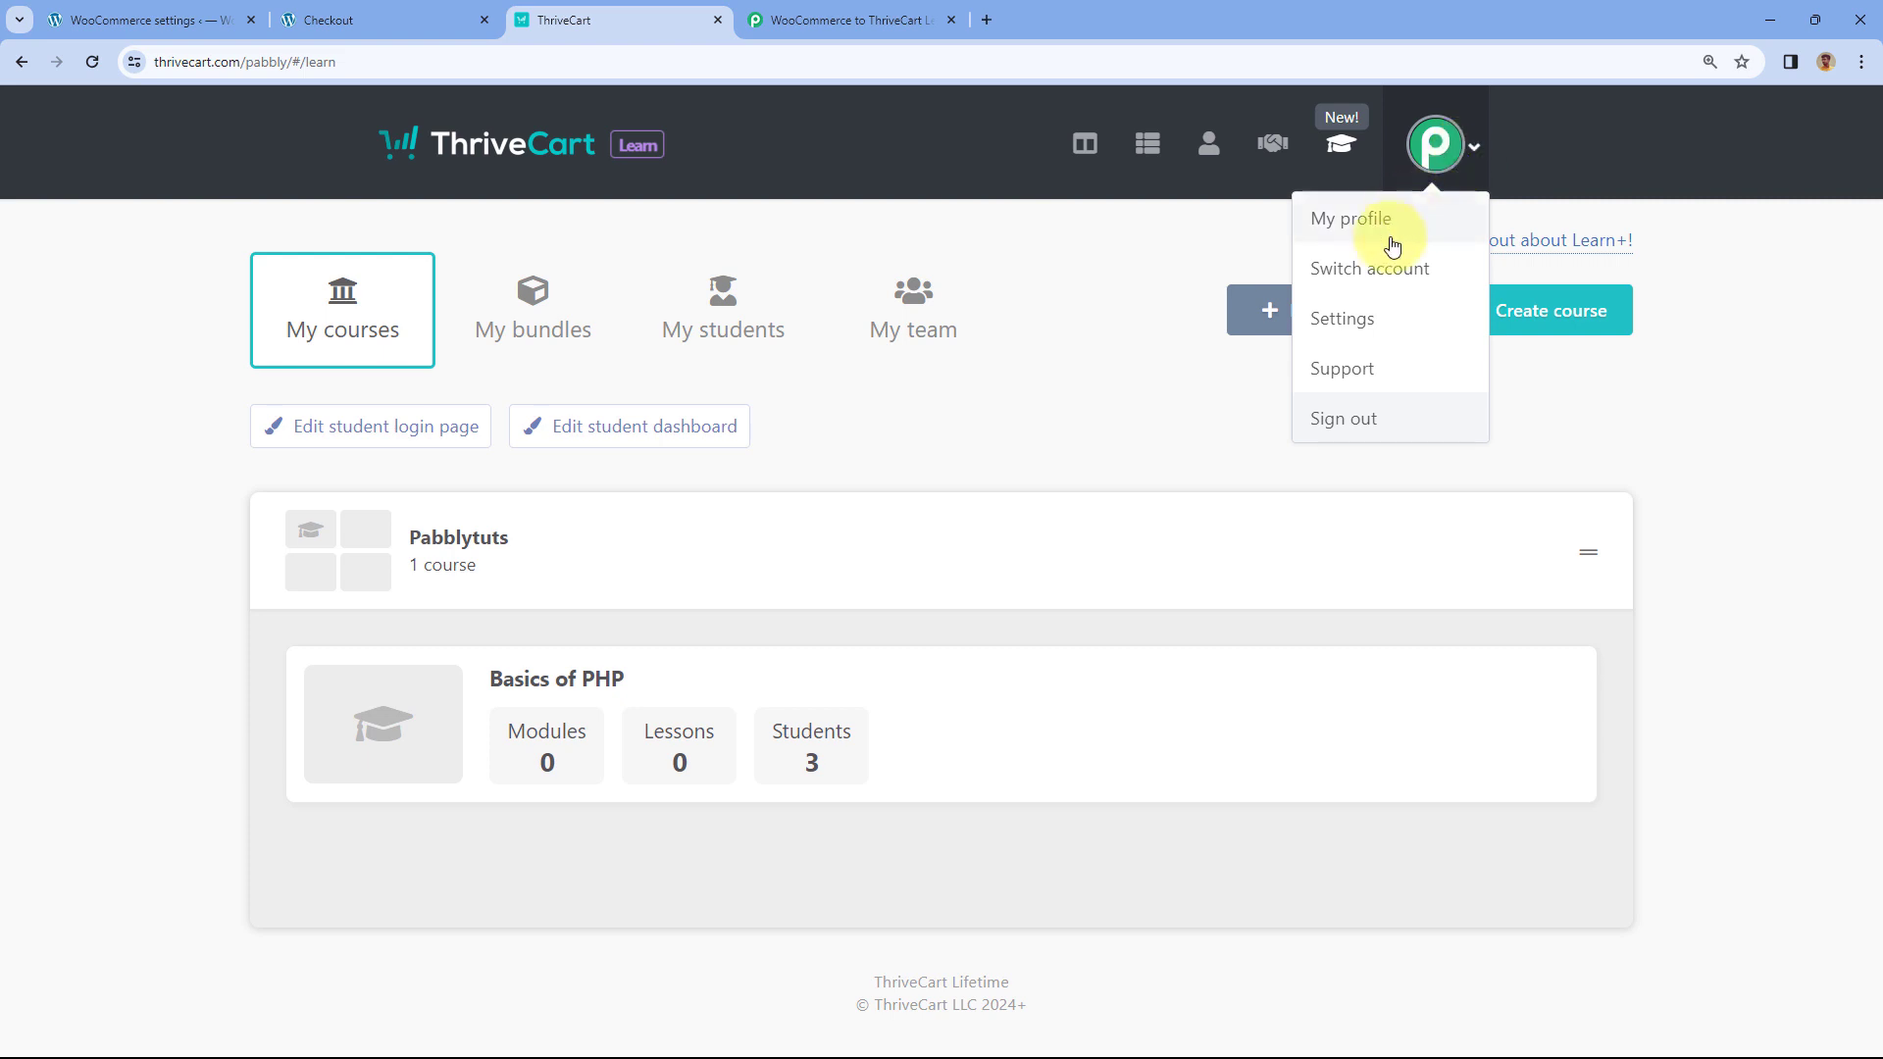
pyautogui.click(1359, 320)
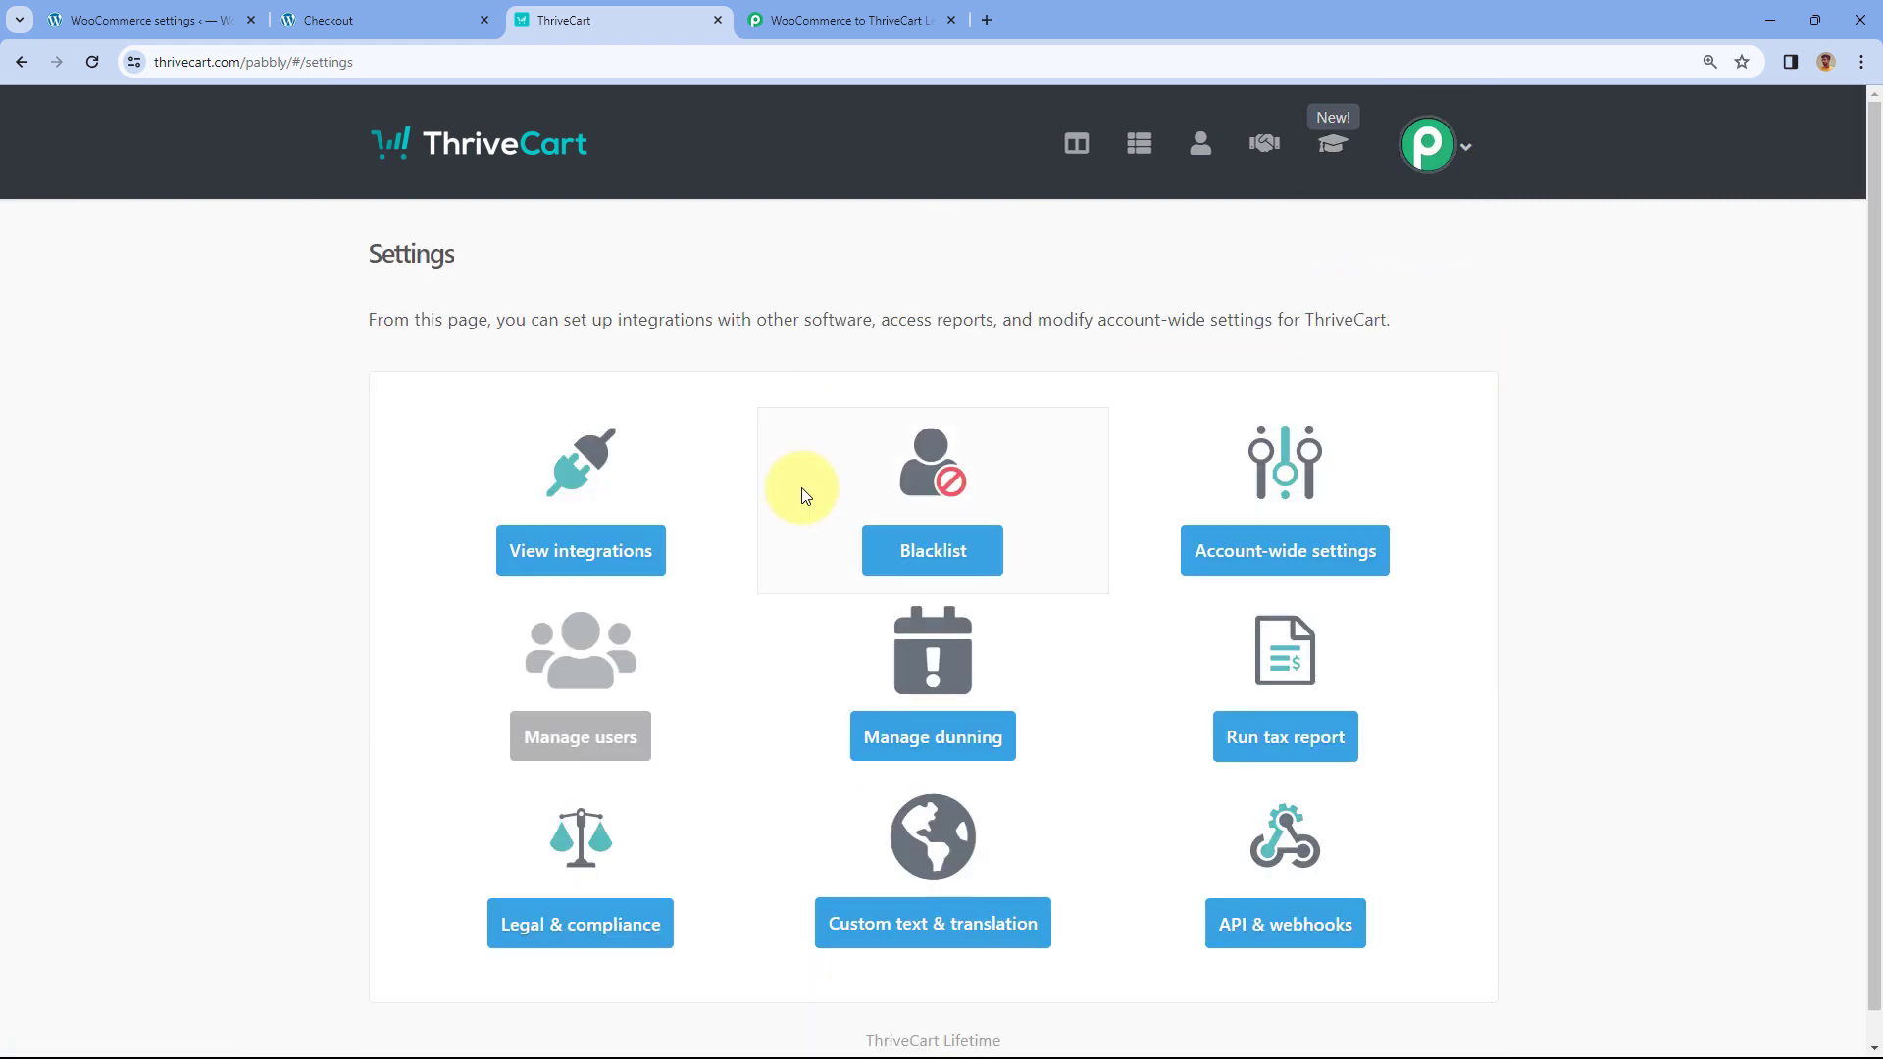
pyautogui.scroll(-1, 1118, 378)
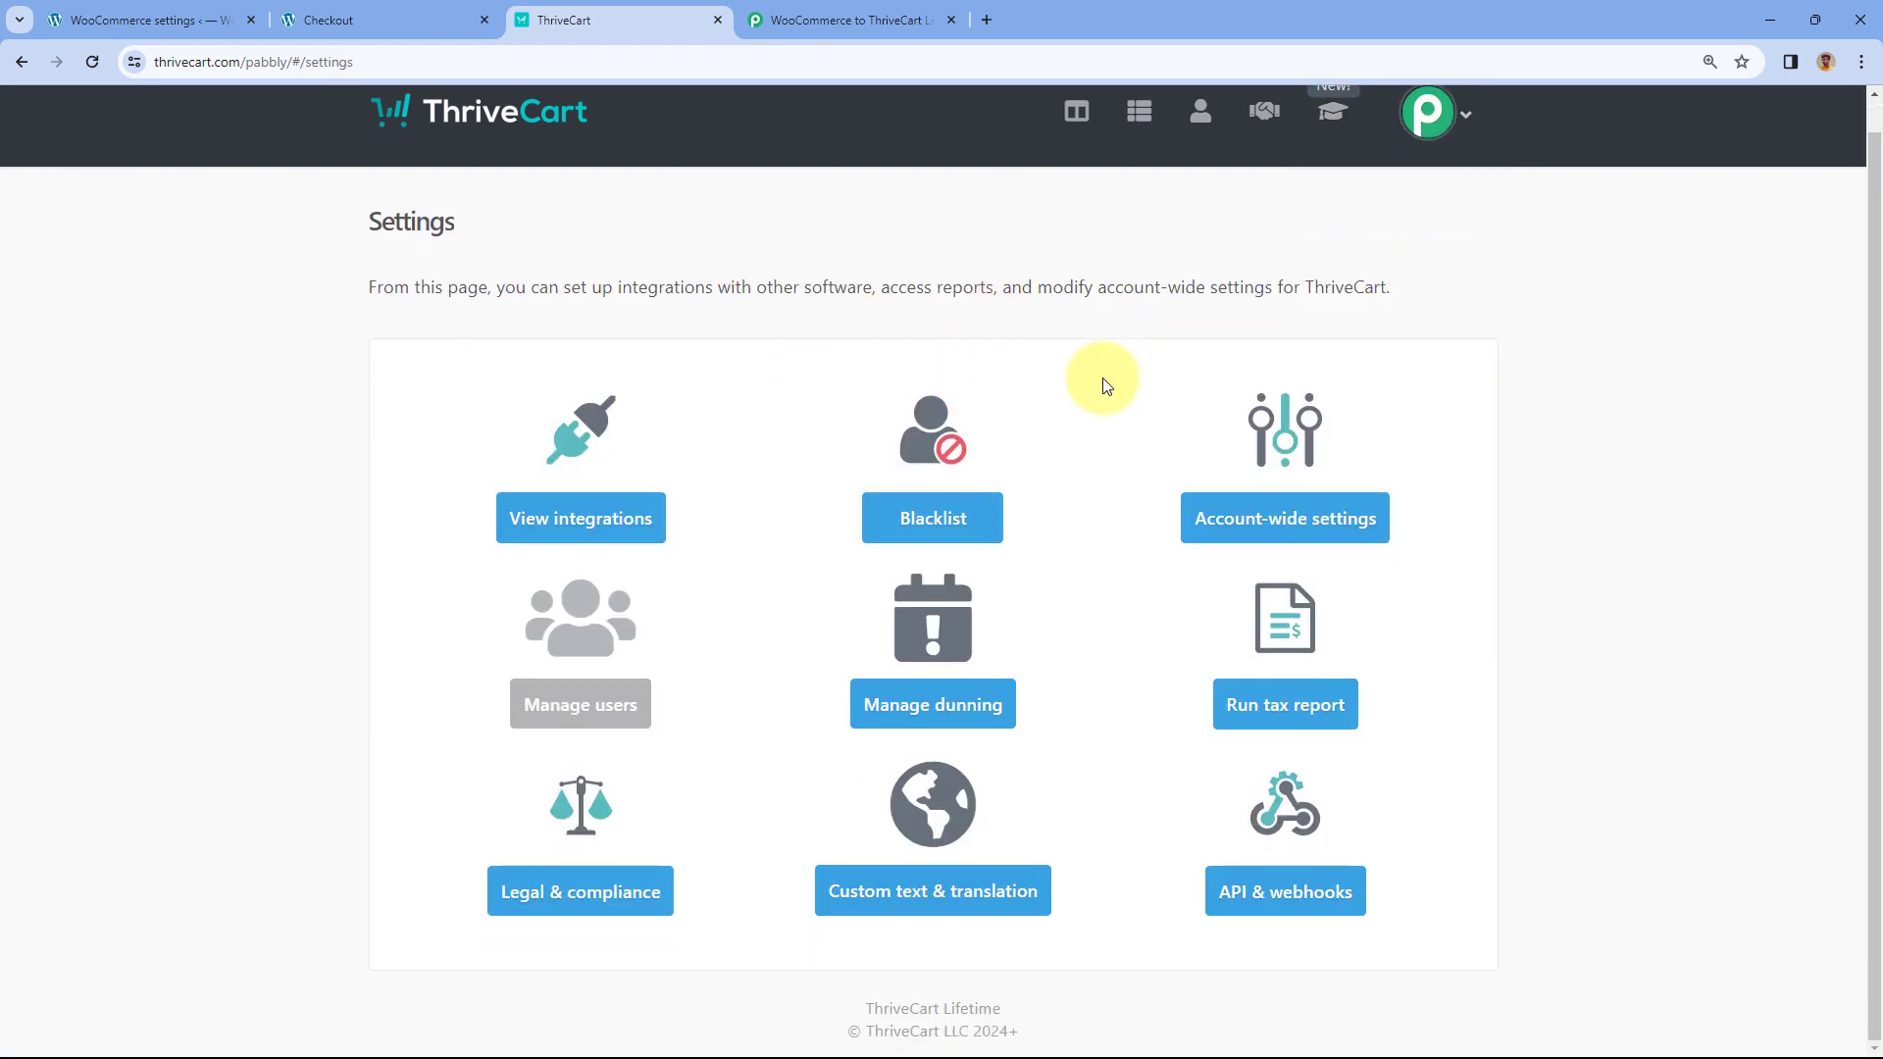
pyautogui.click(1244, 899)
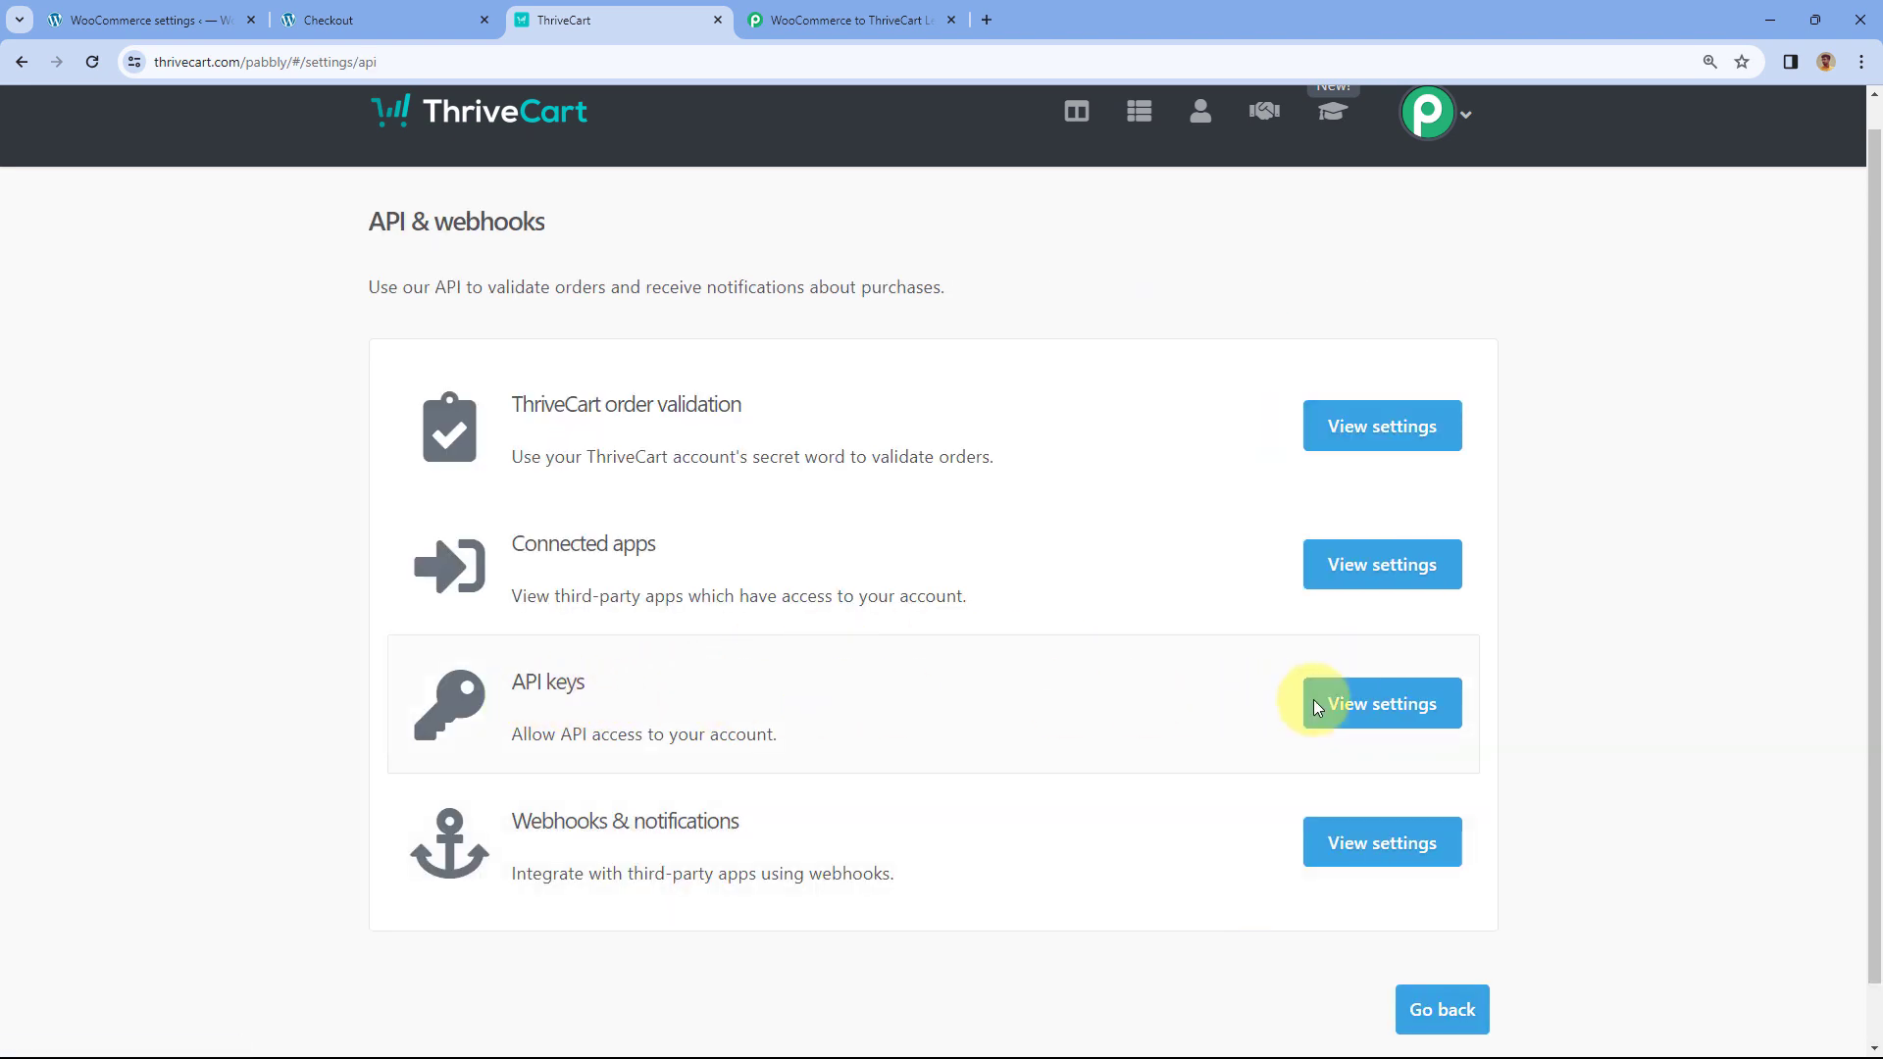
pyautogui.click(1348, 708)
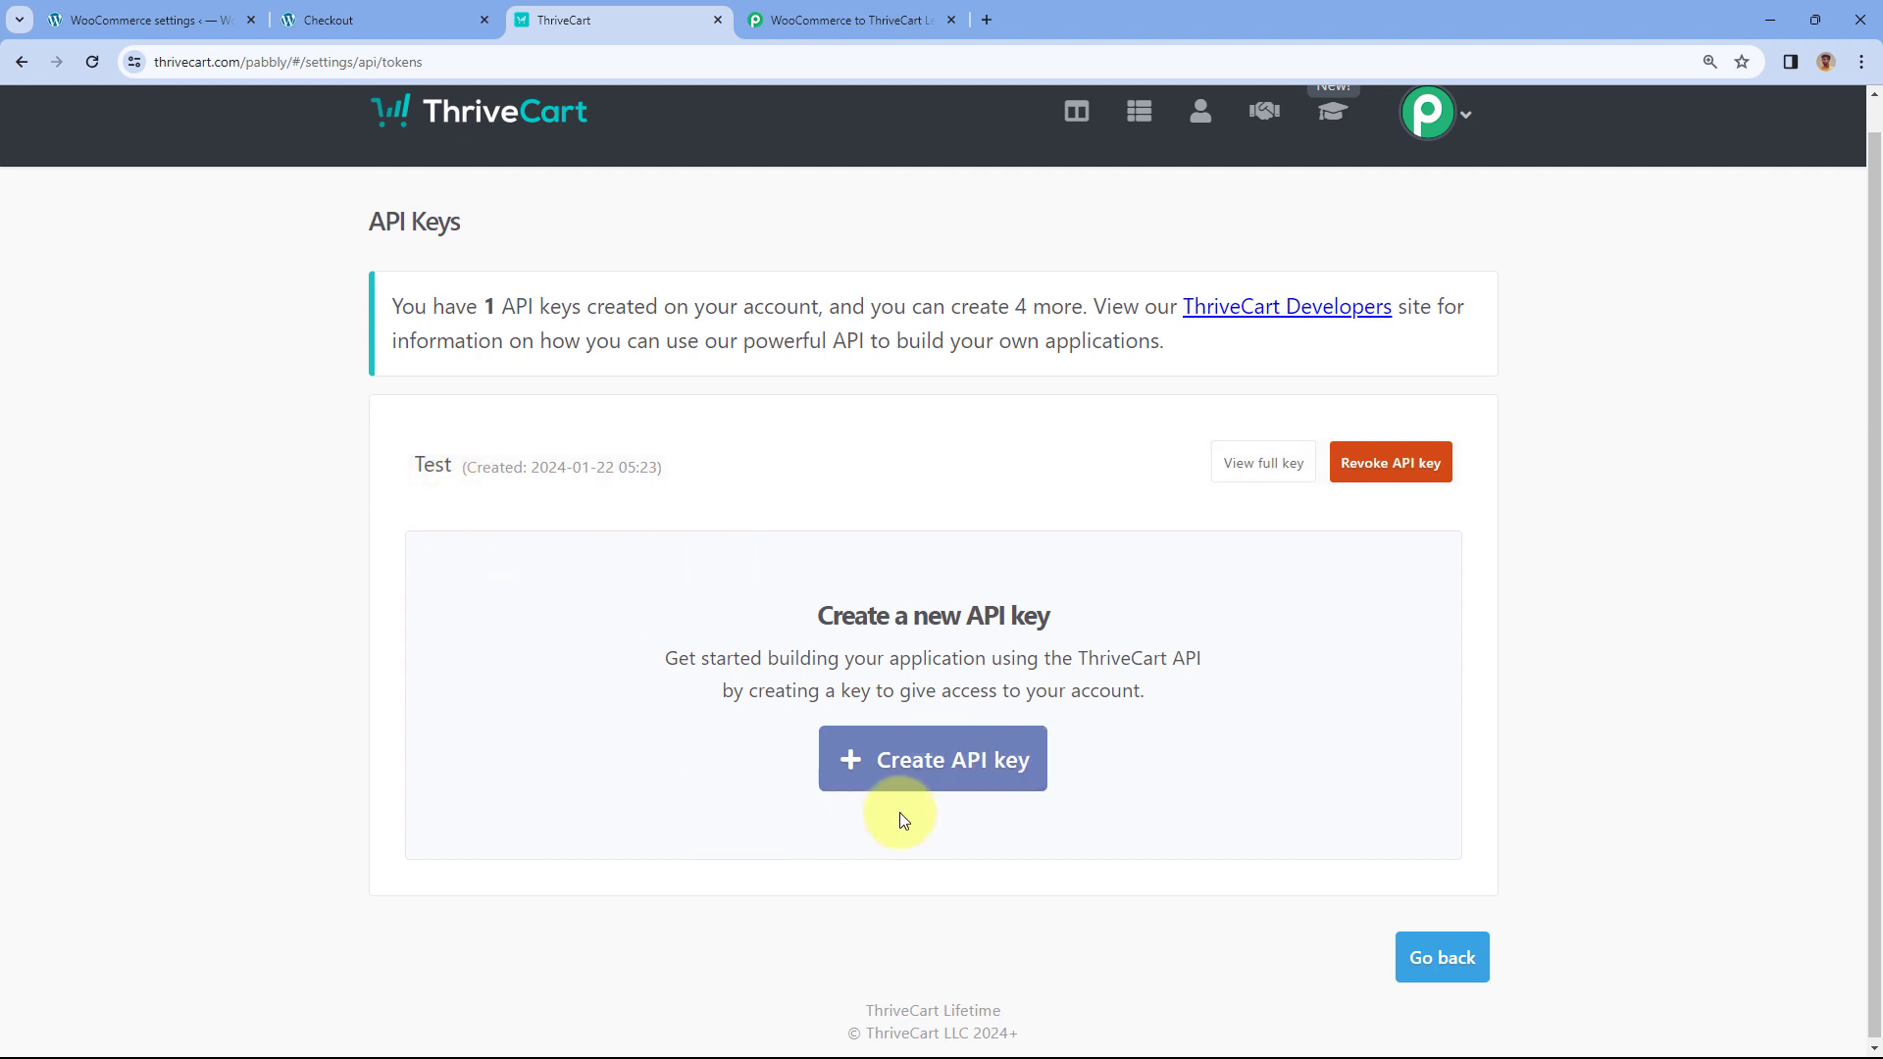
# - Create an API key named 'WooCommerce' and copy it
pyautogui.click(937, 768)
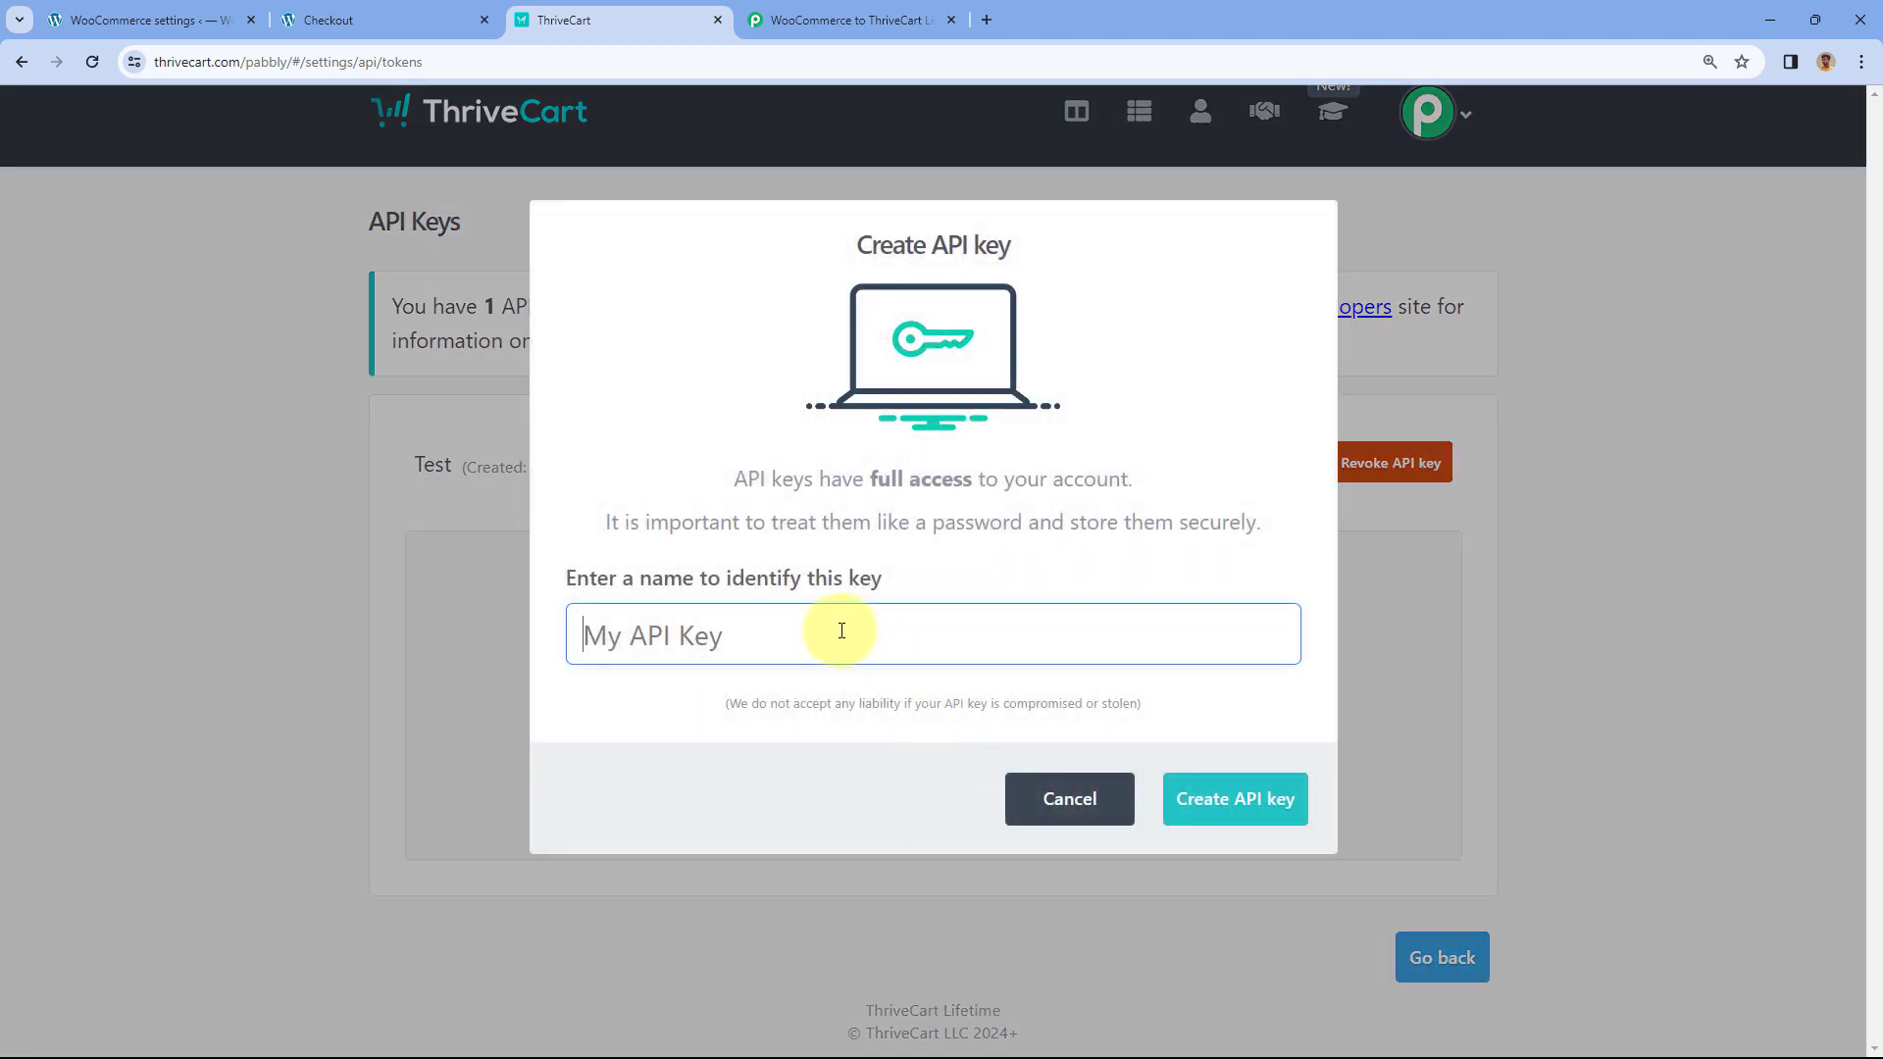
pyautogui.write('WooCommerce')
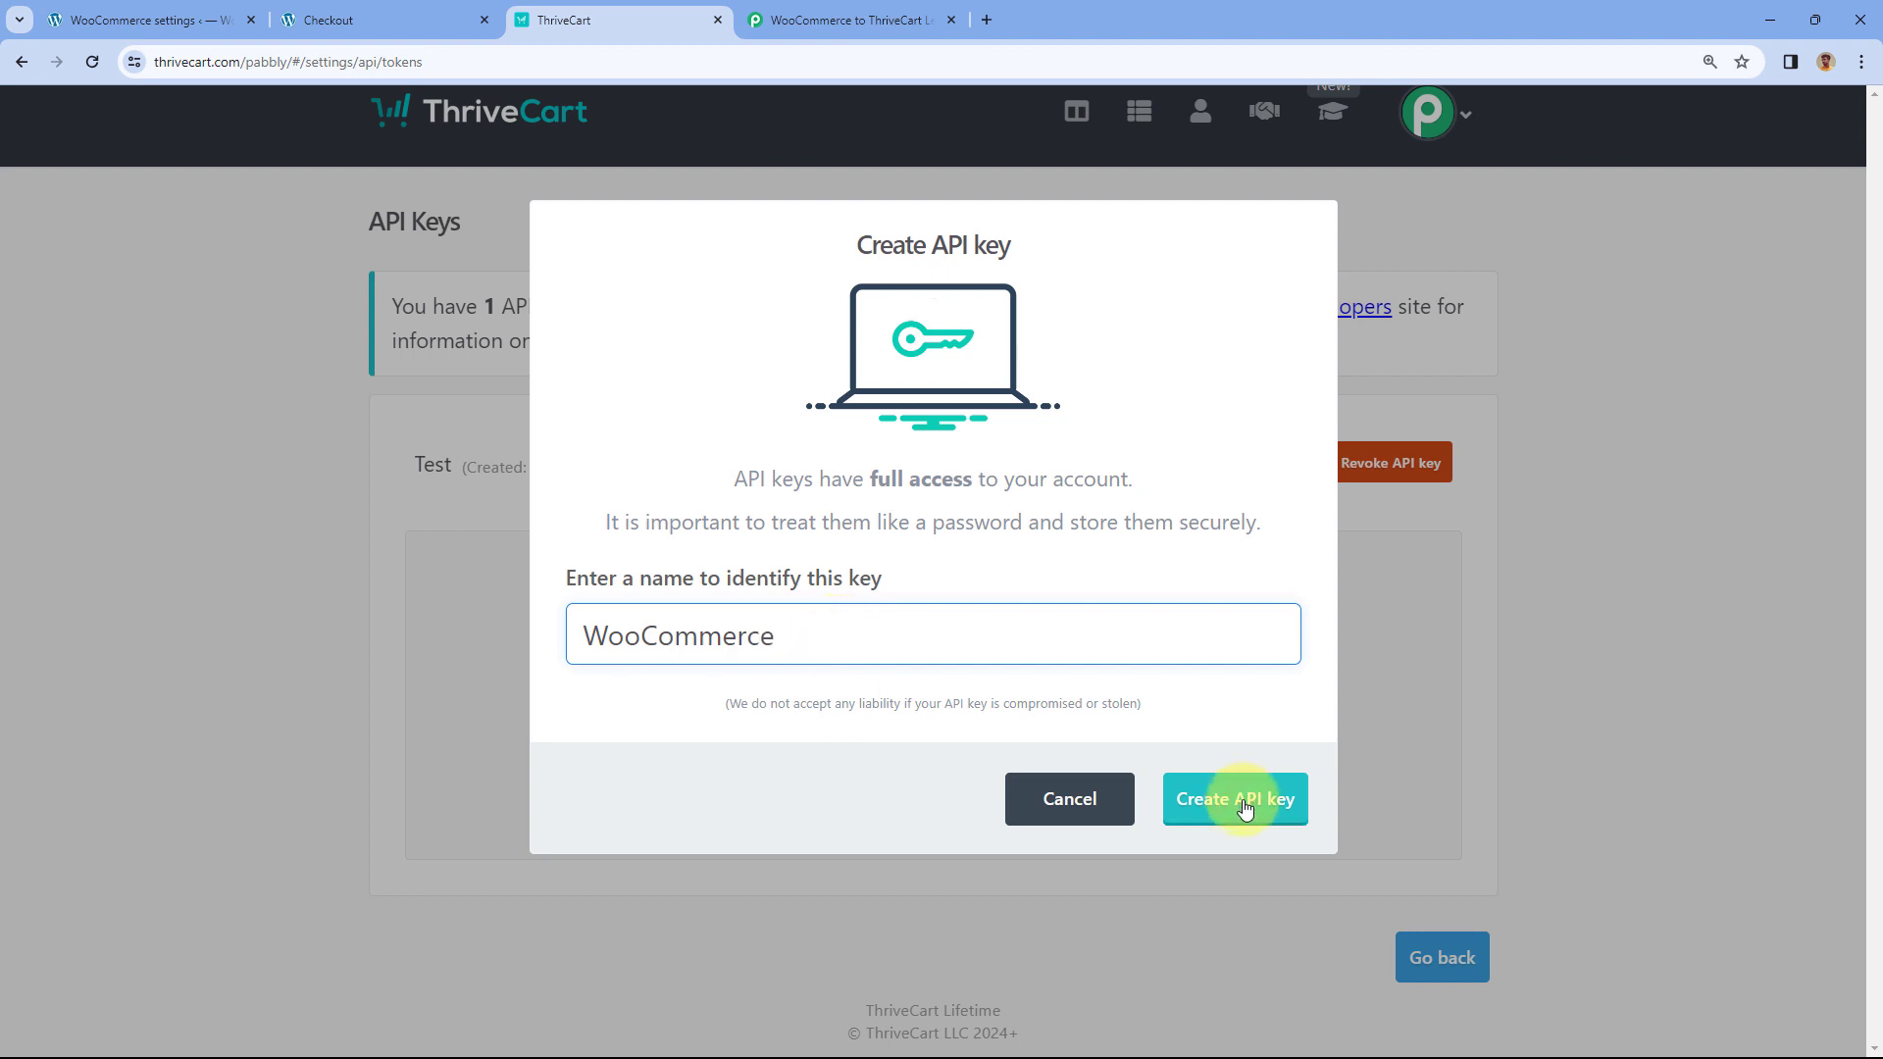
pyautogui.click(1244, 807)
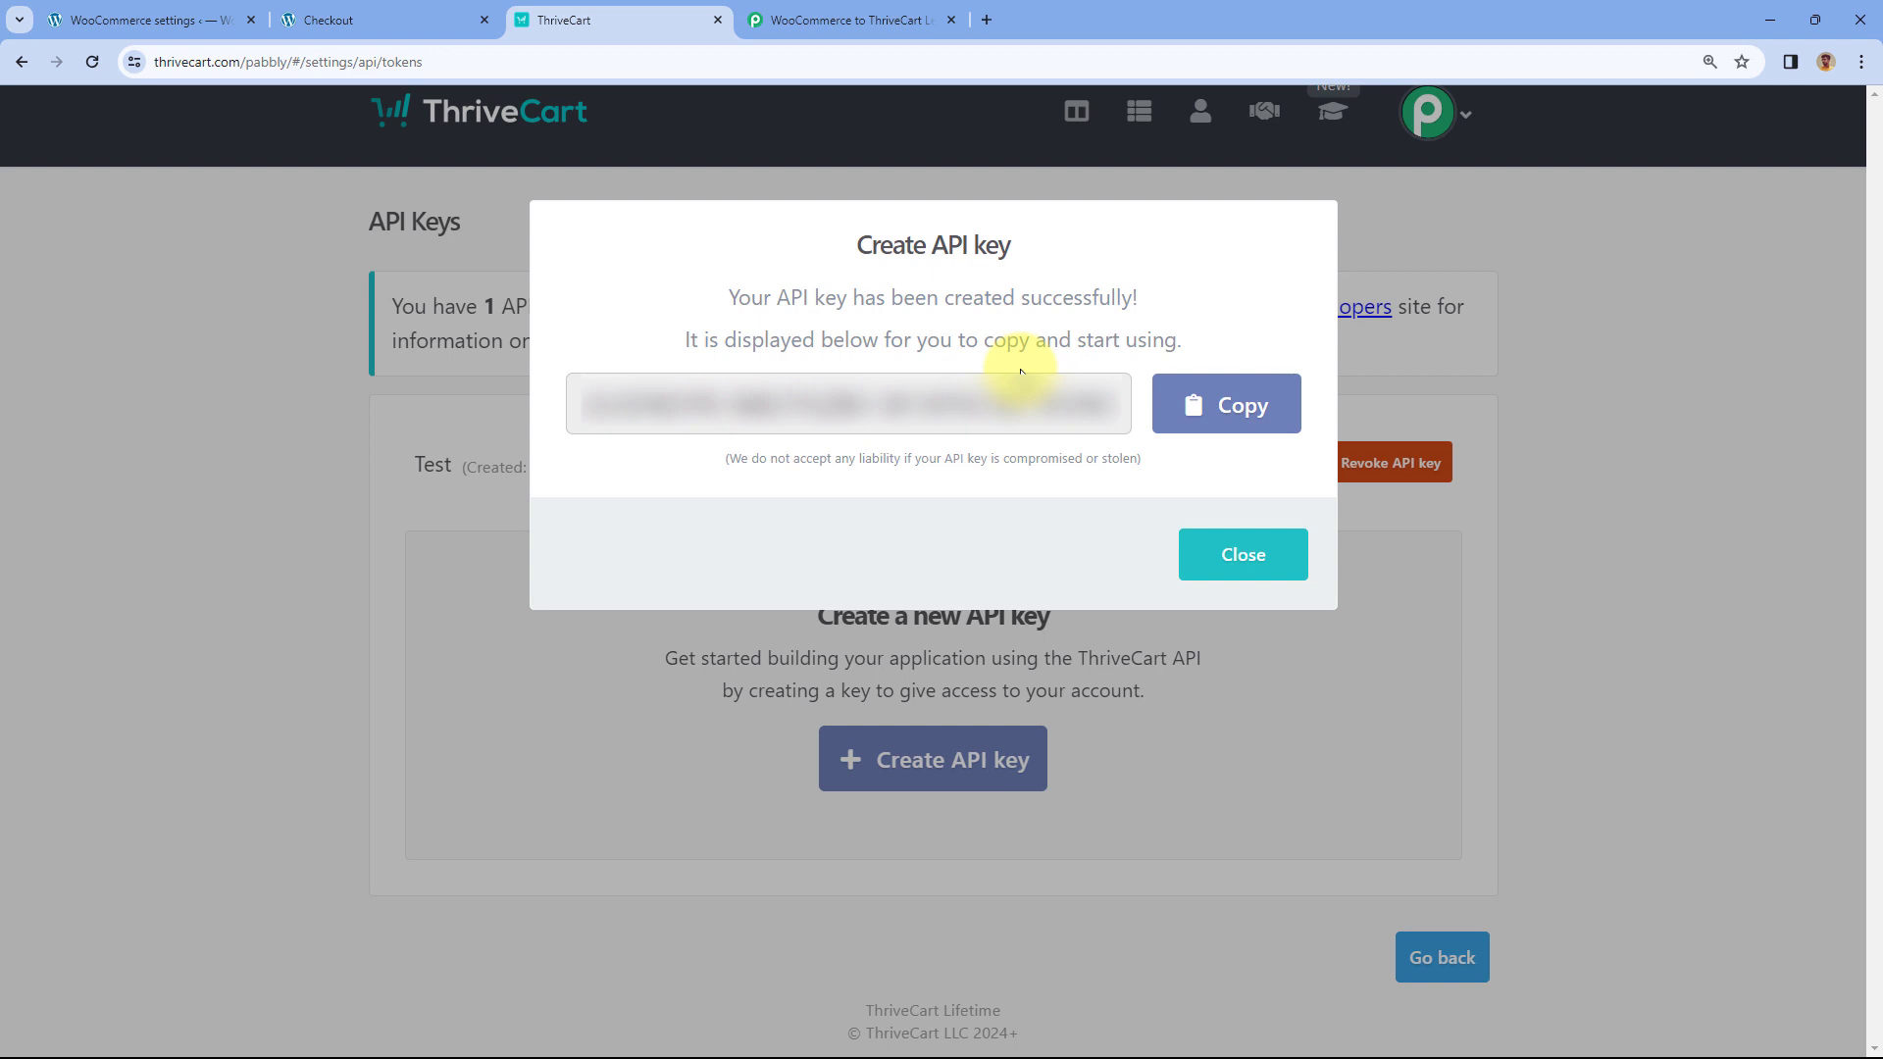
pyautogui.click(1231, 405)
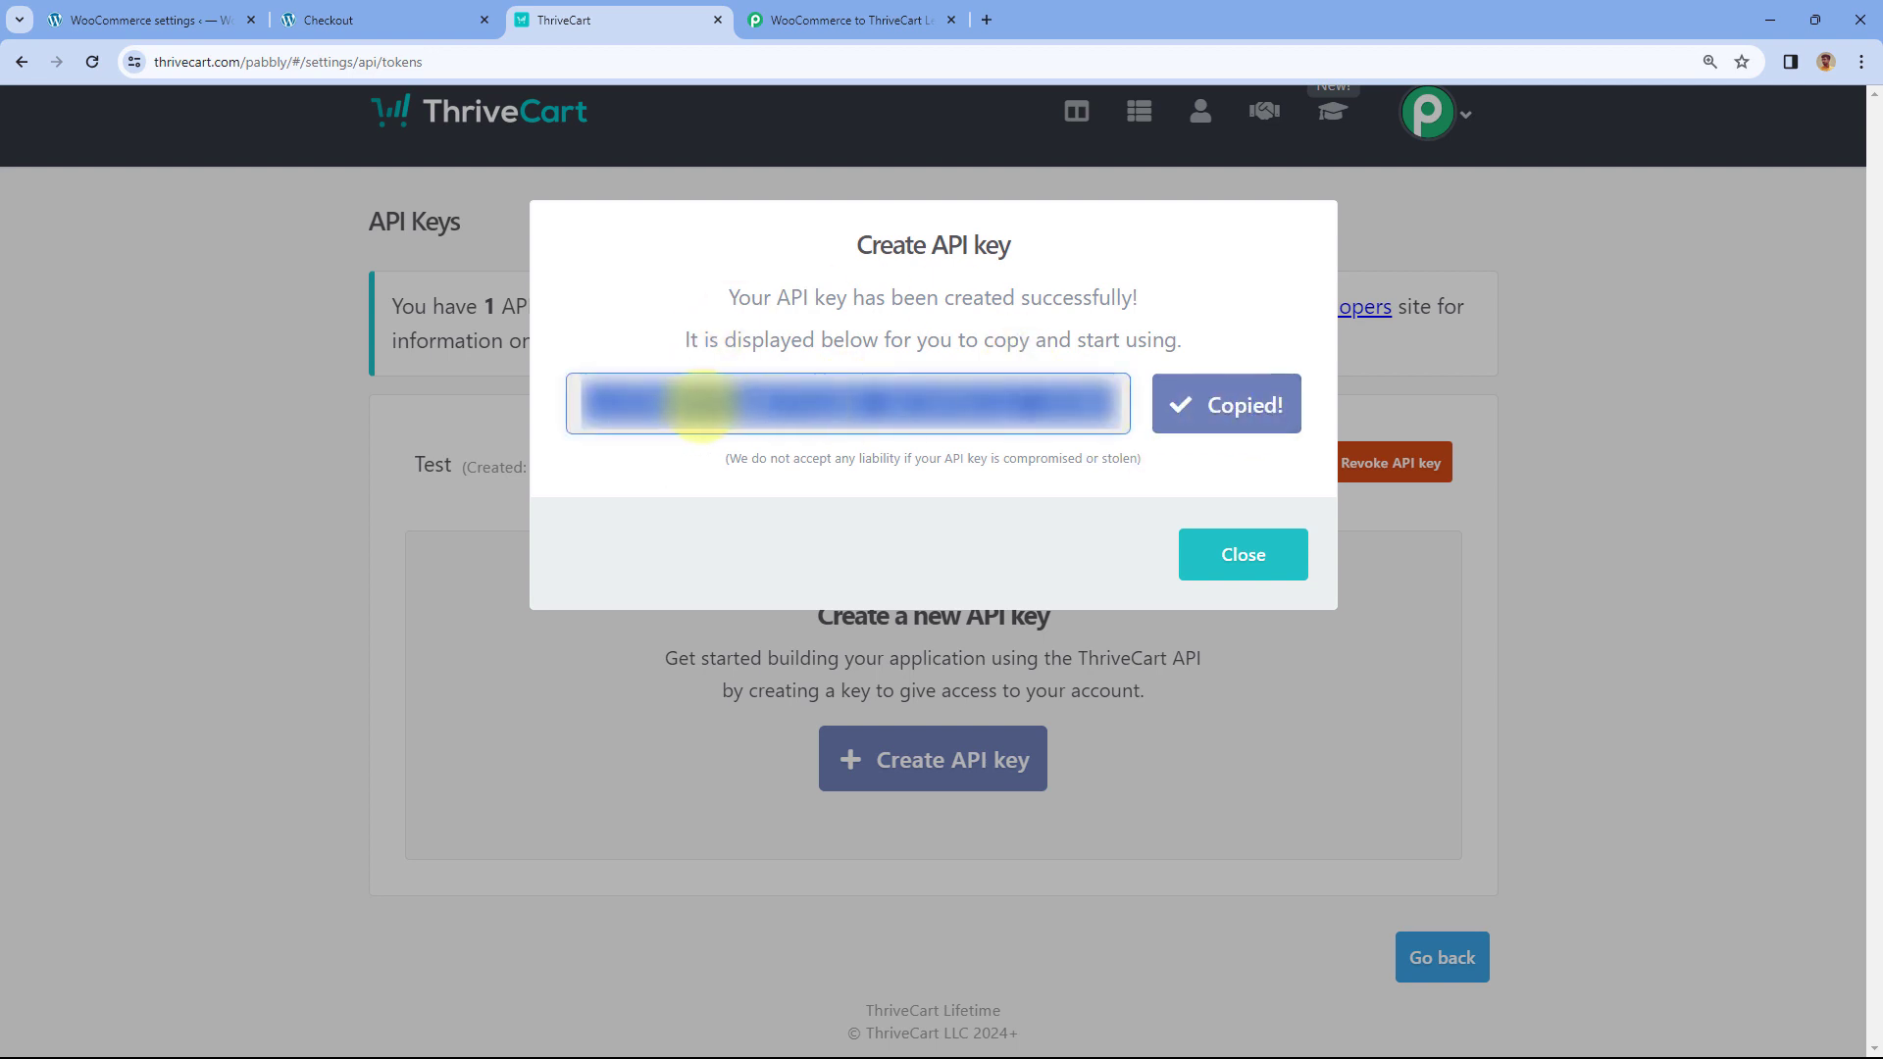
pyautogui.click(843, 18)
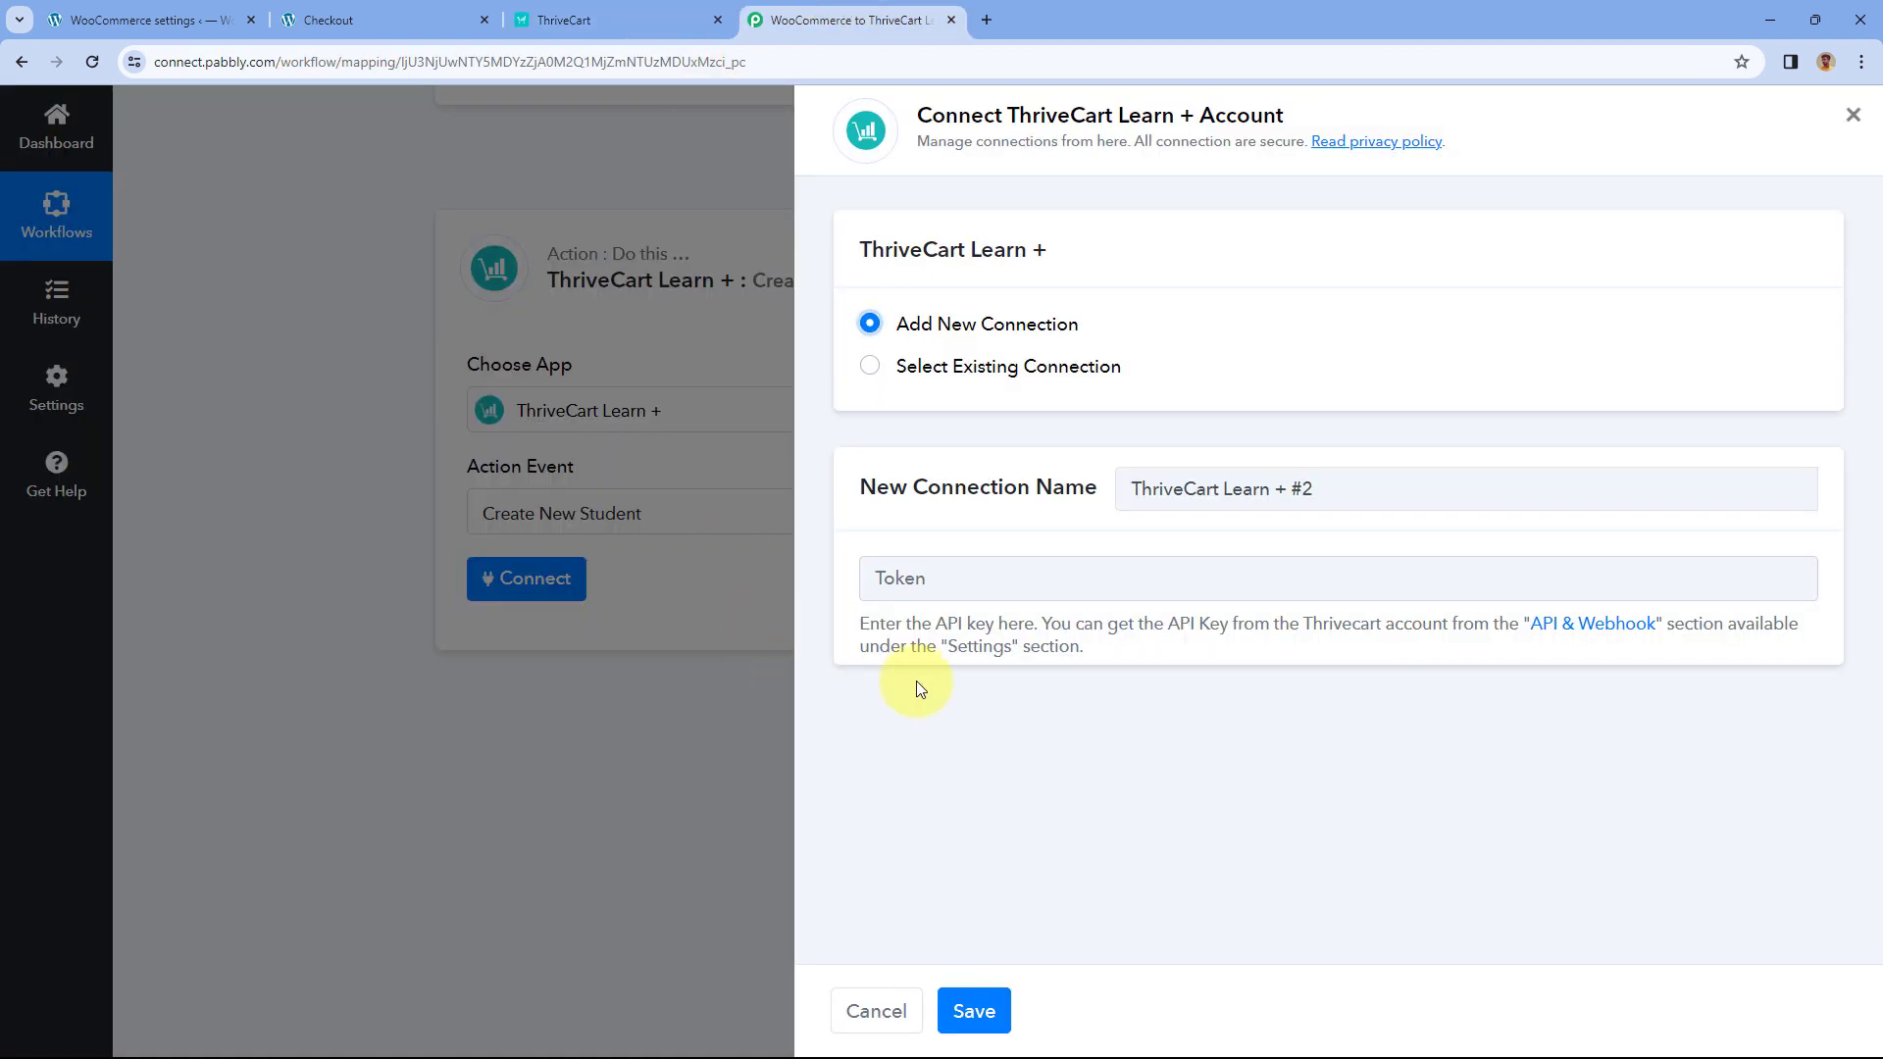
# - Paste the API key into the Token field and save the ThriveCart Learn + connection
pyautogui.rightClick(917, 578)
pyautogui.click(973, 778)
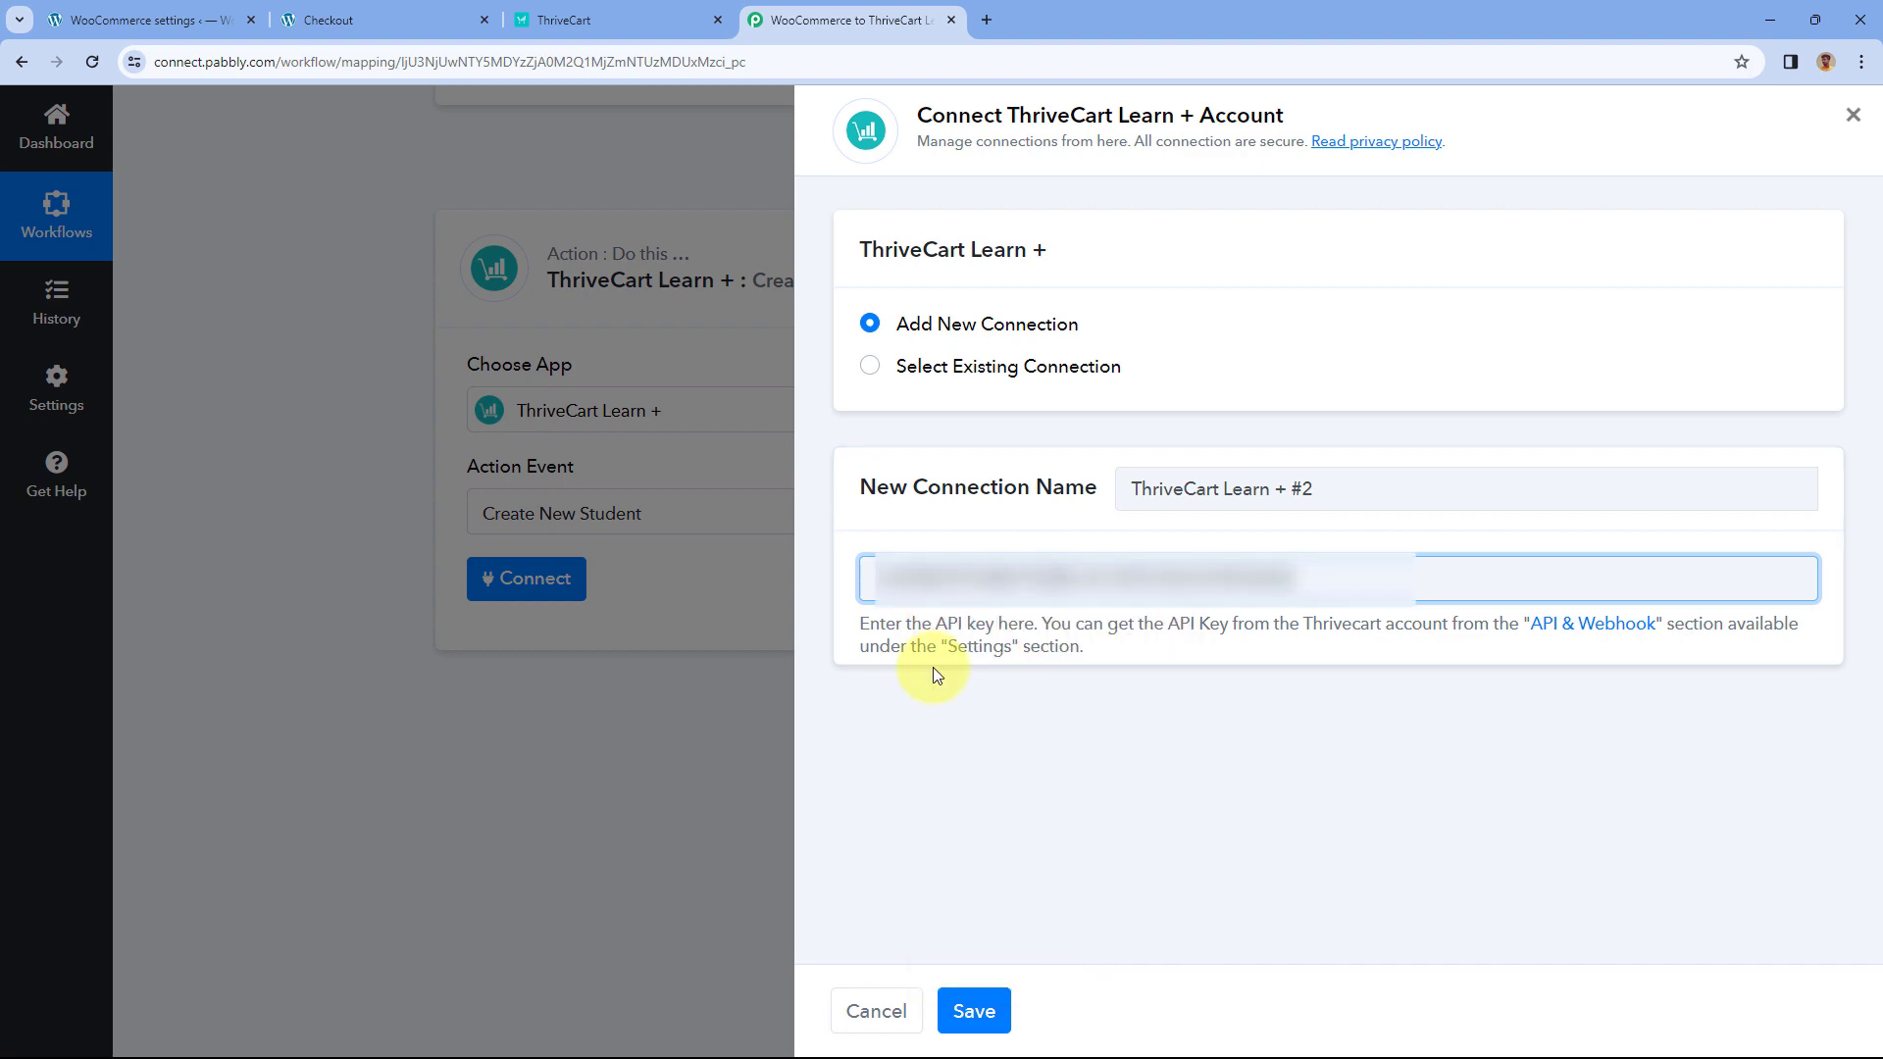
pyautogui.click(974, 1011)
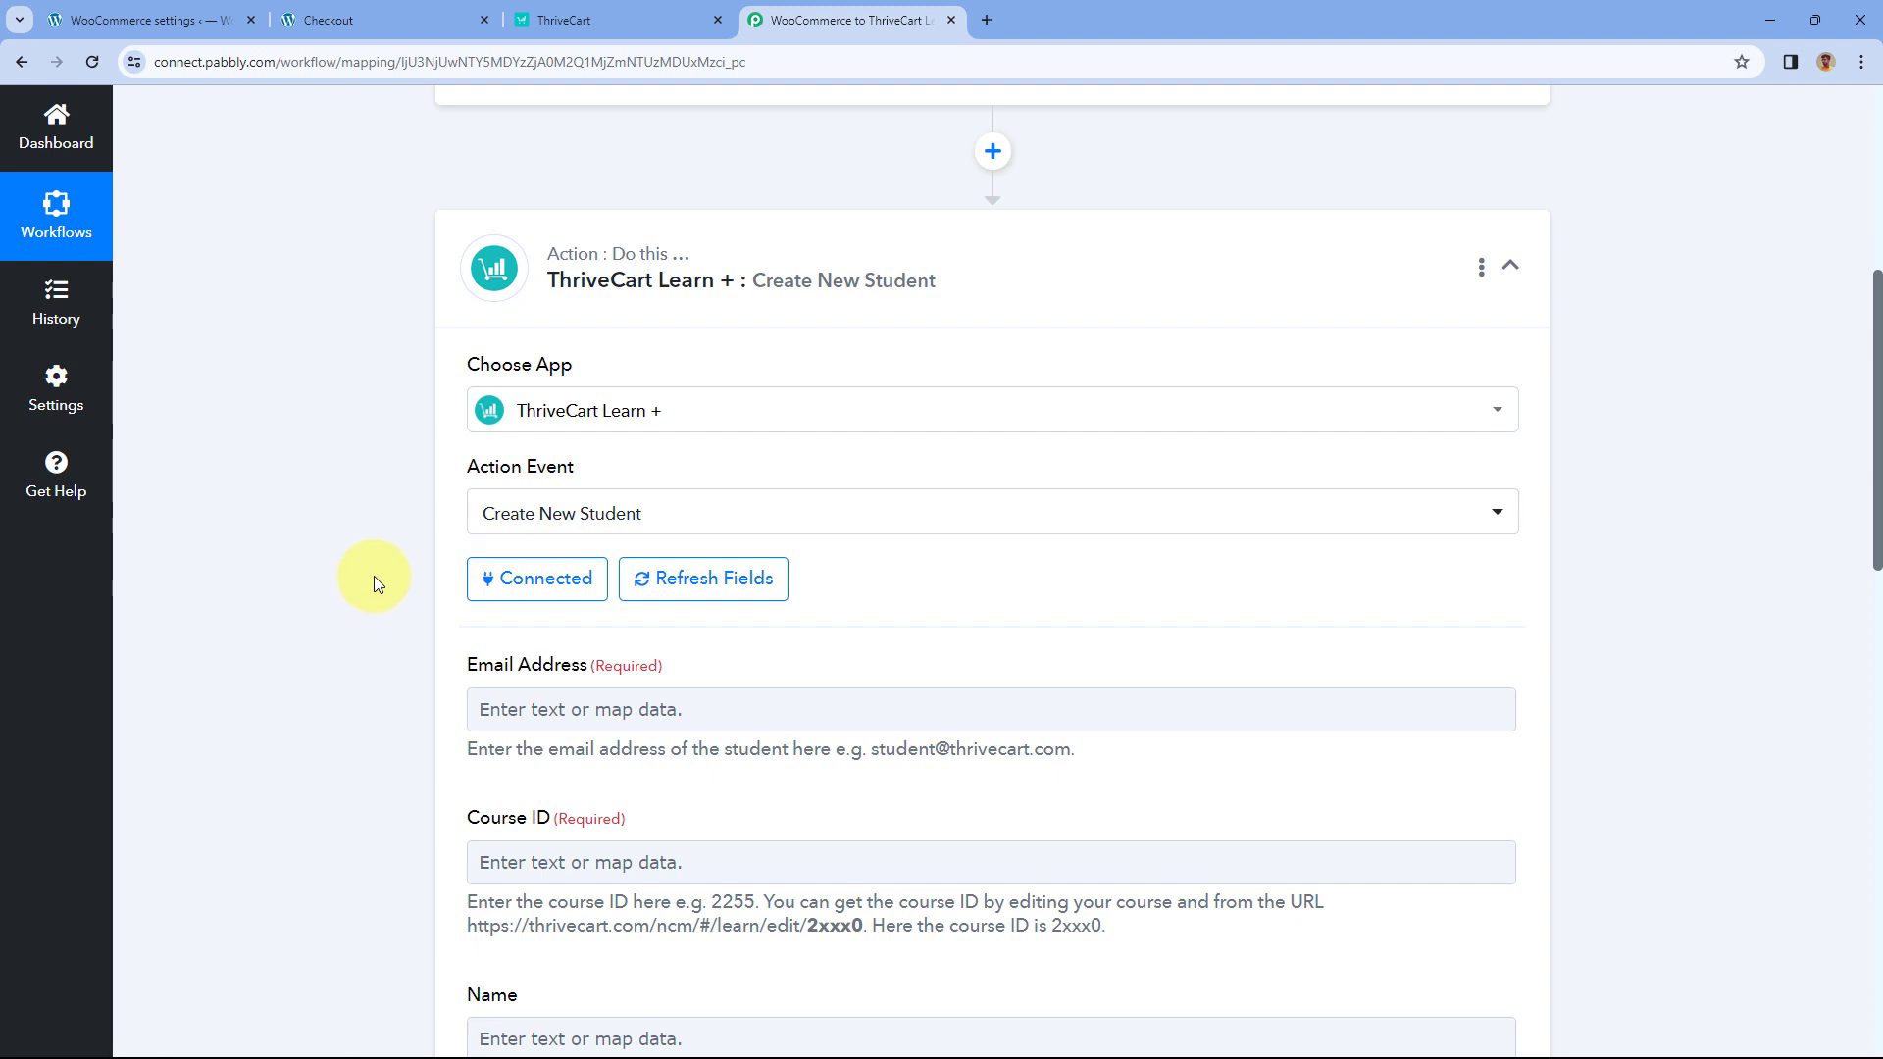
# - Review the Create New Student fields alongside the test order's details
pyautogui.scroll(-3, 374, 575)
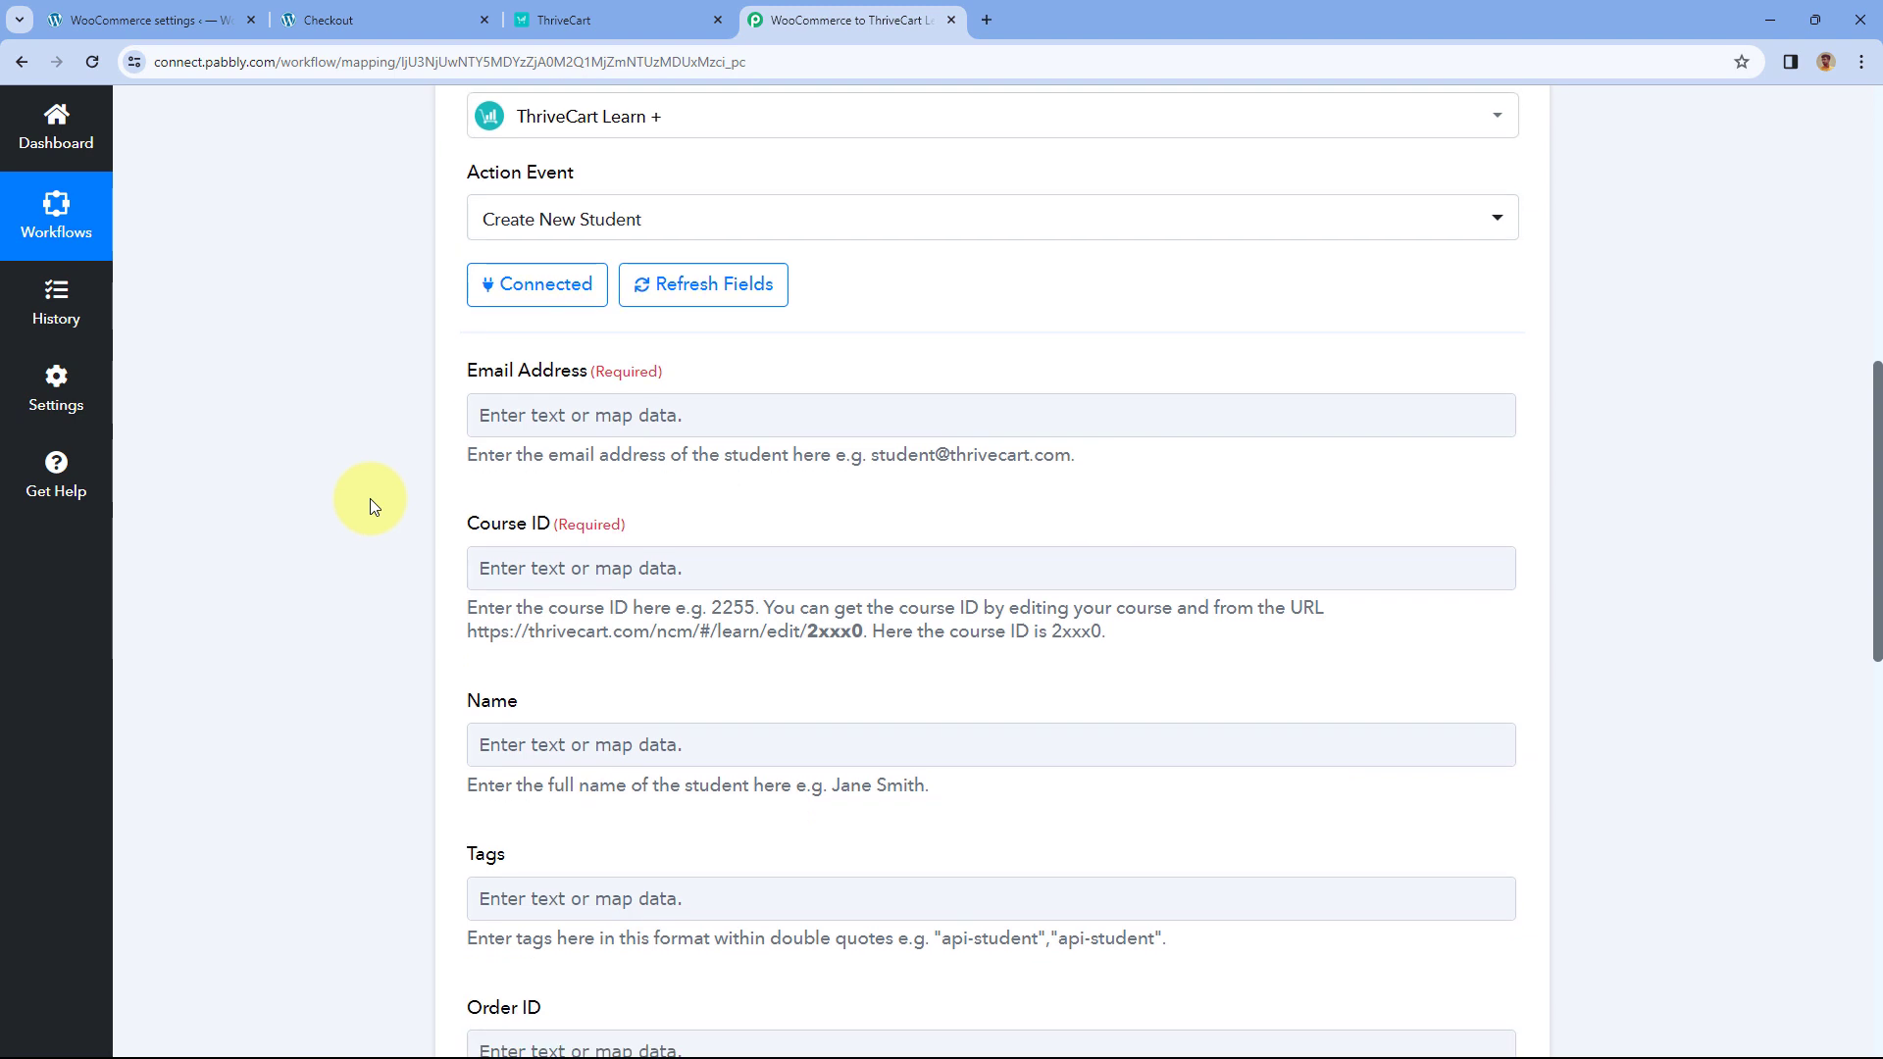
pyautogui.scroll(-1, 369, 498)
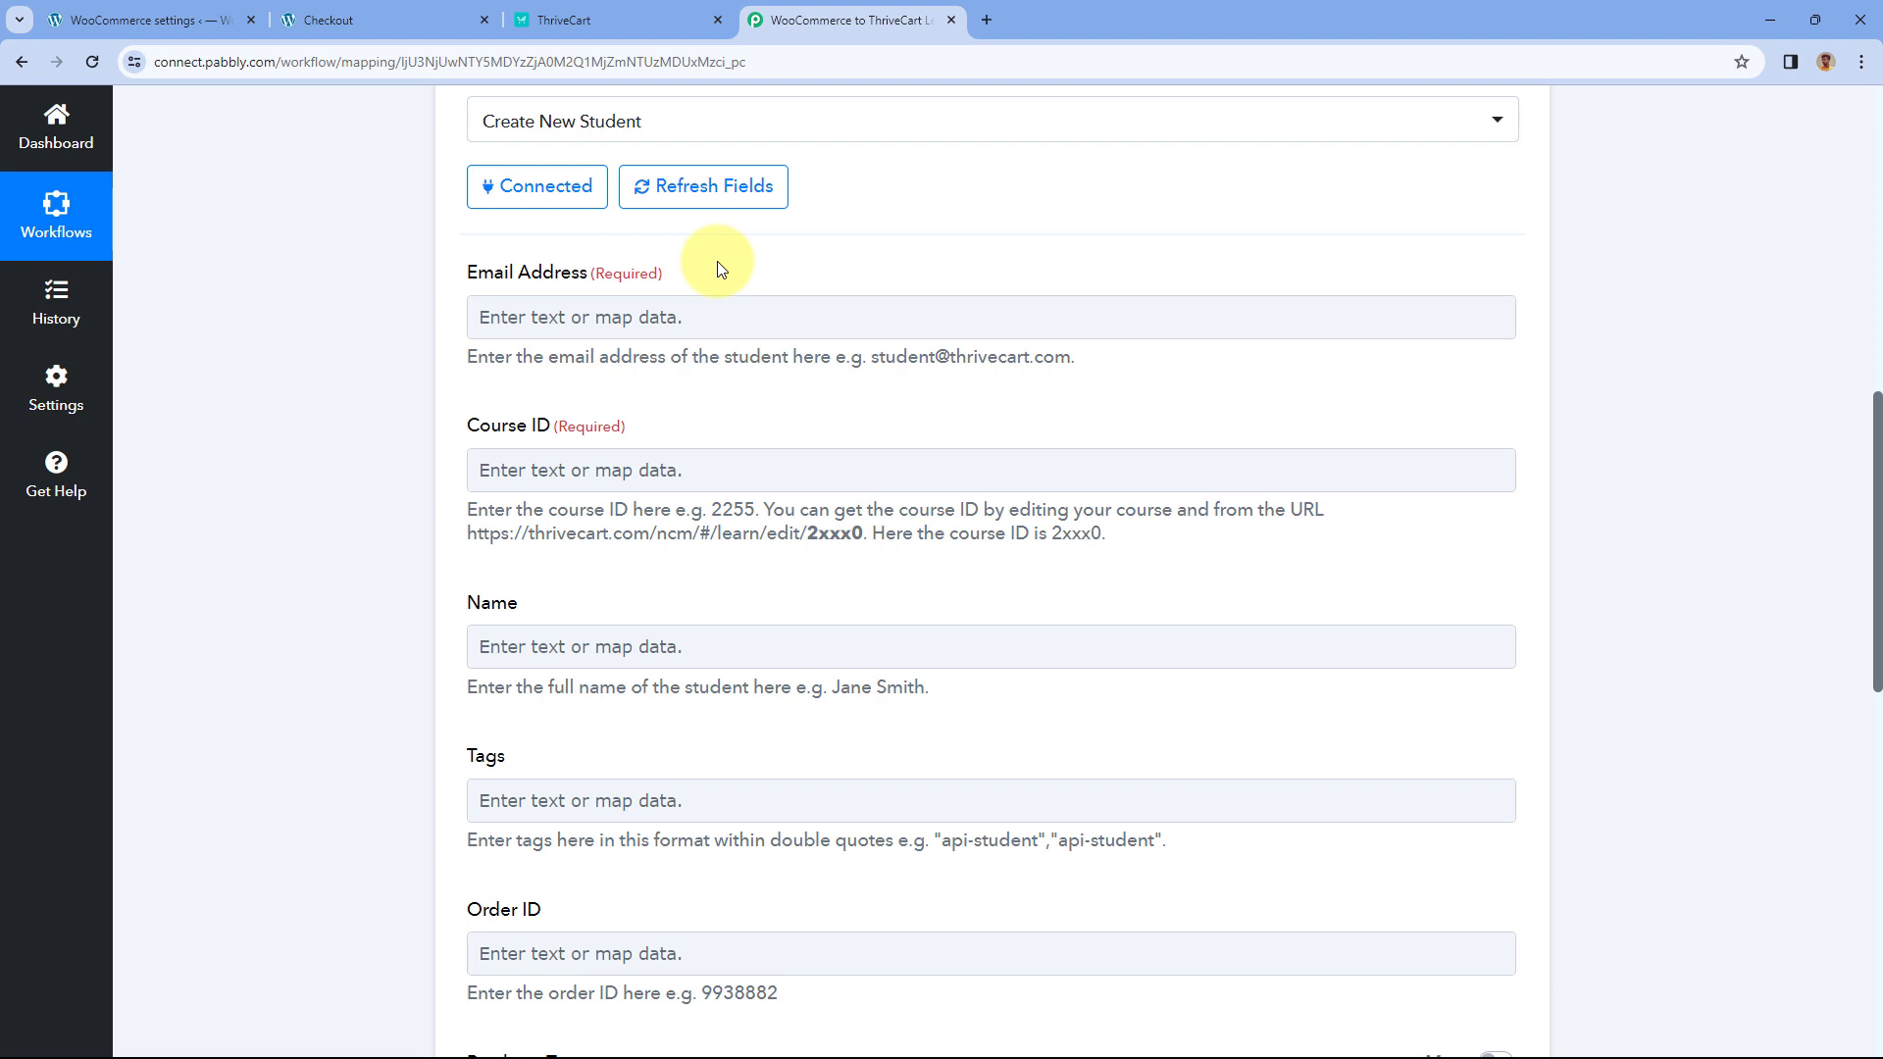
pyautogui.click(406, 10)
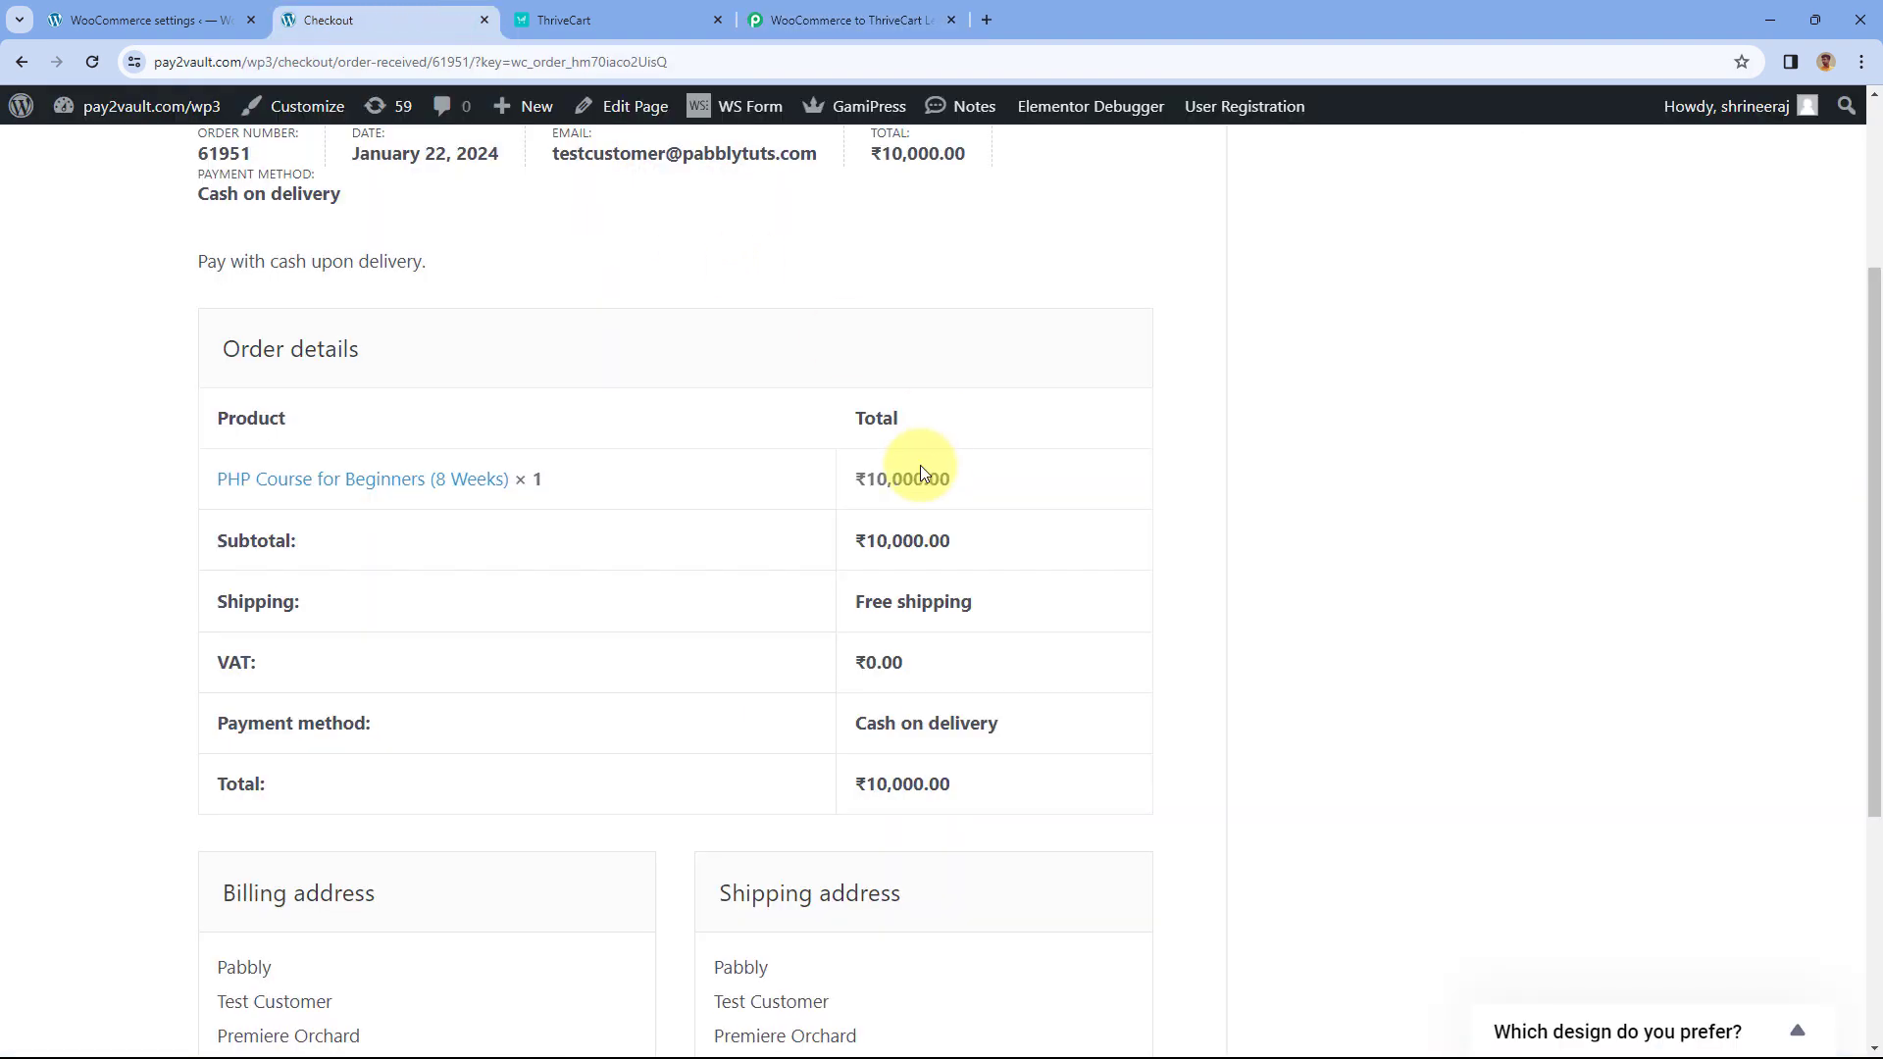
pyautogui.scroll(-1, 920, 474)
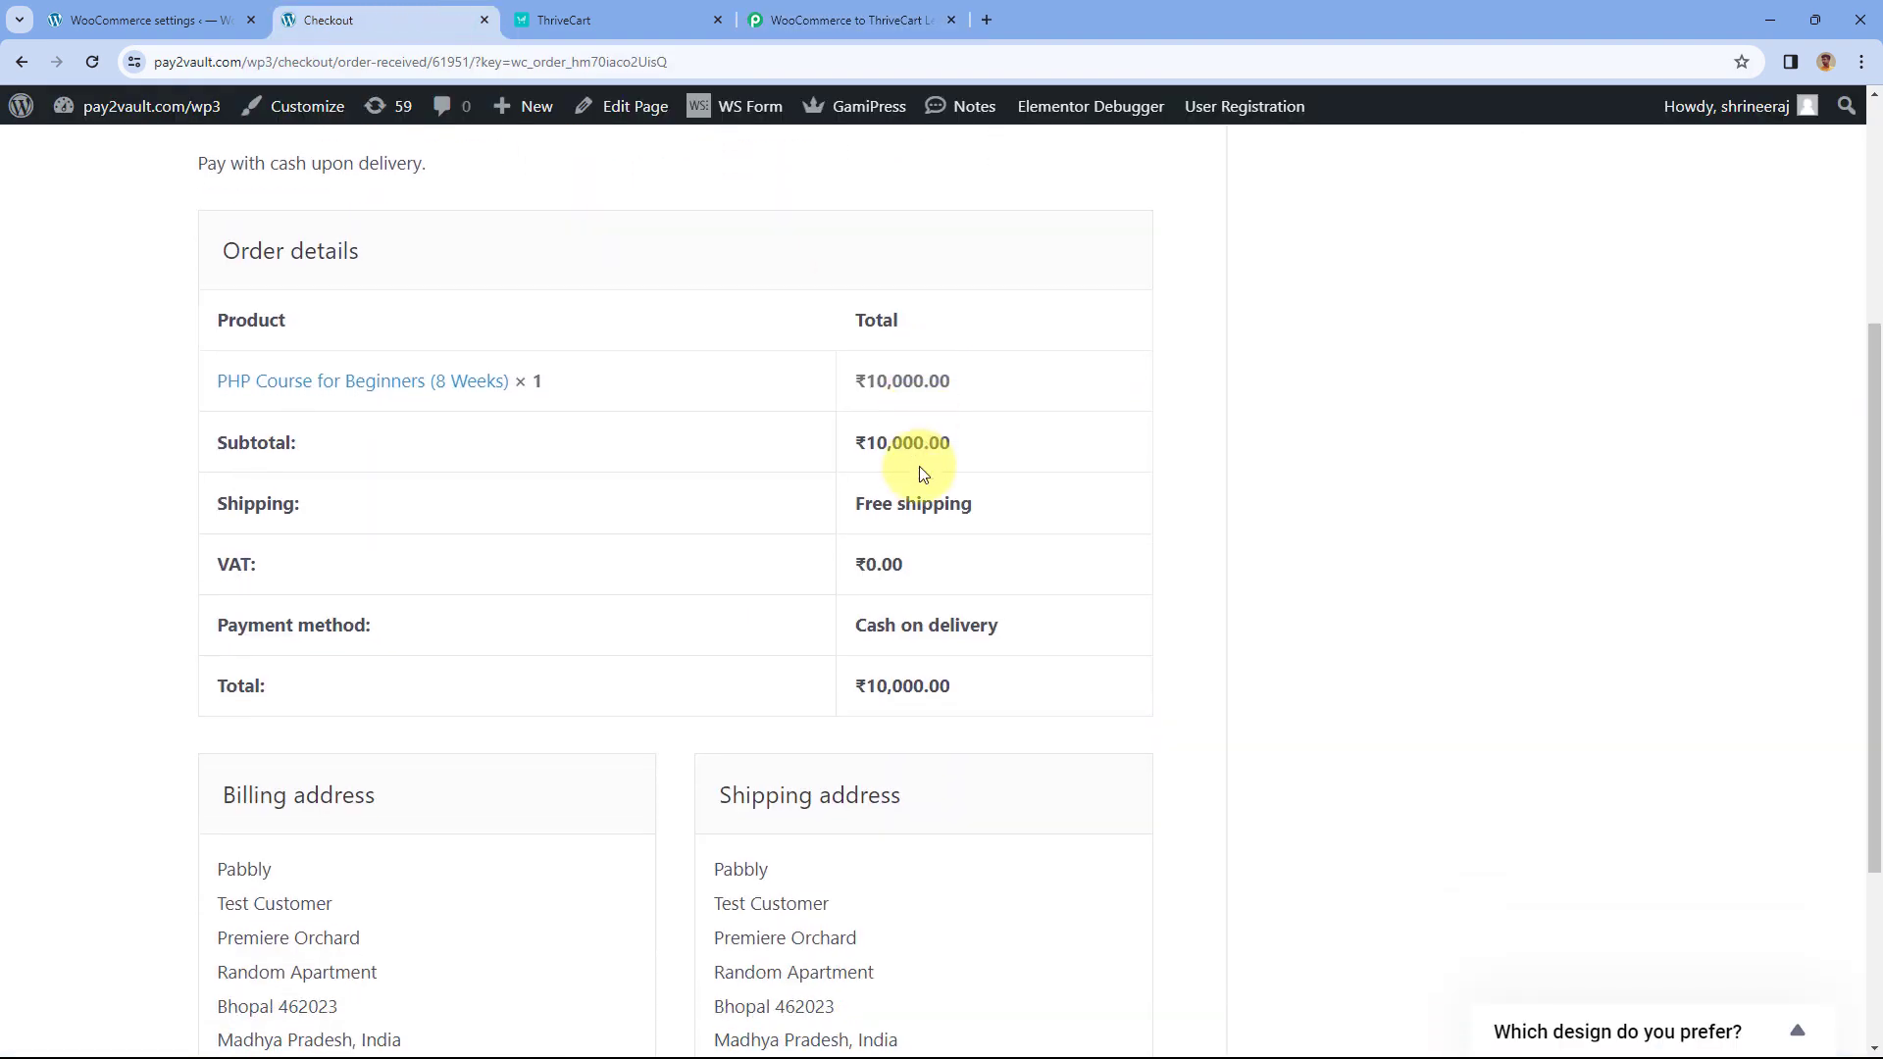
pyautogui.click(846, 20)
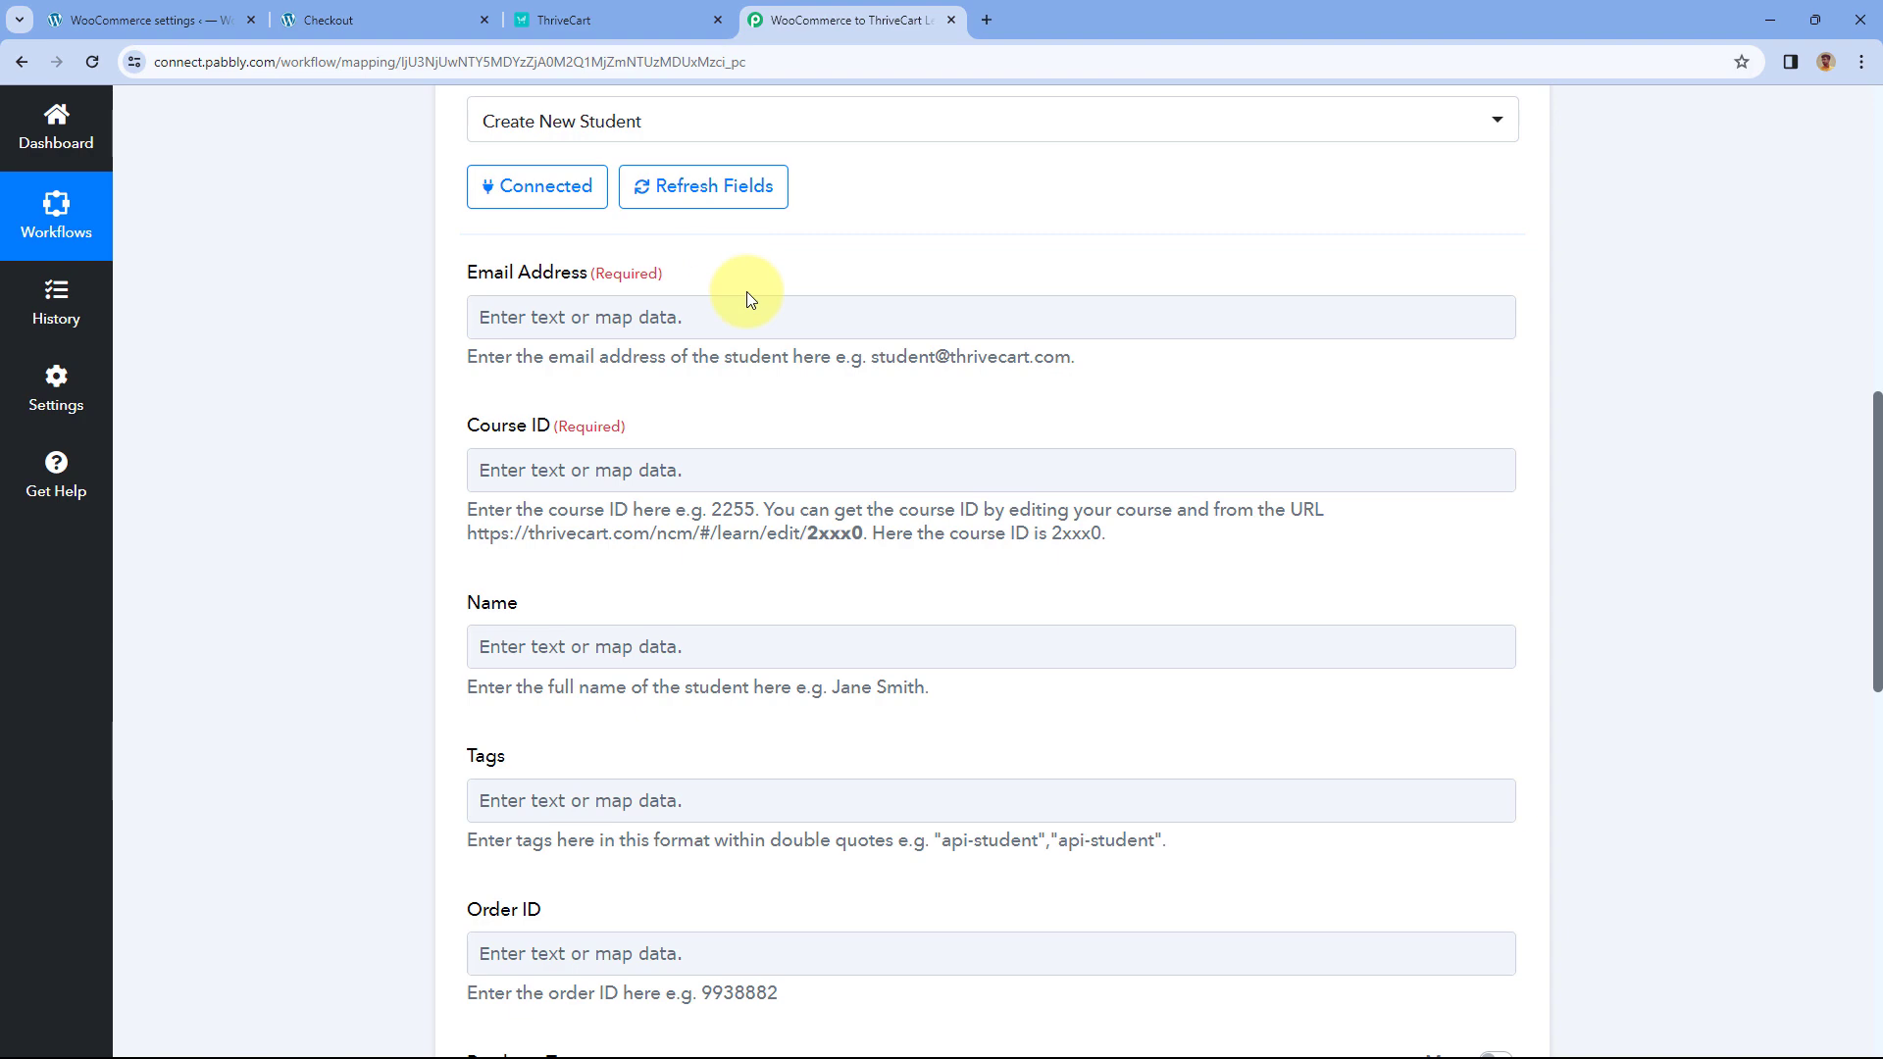
pyautogui.scroll(6, 922, 285)
pyautogui.scroll(4, 891, 214)
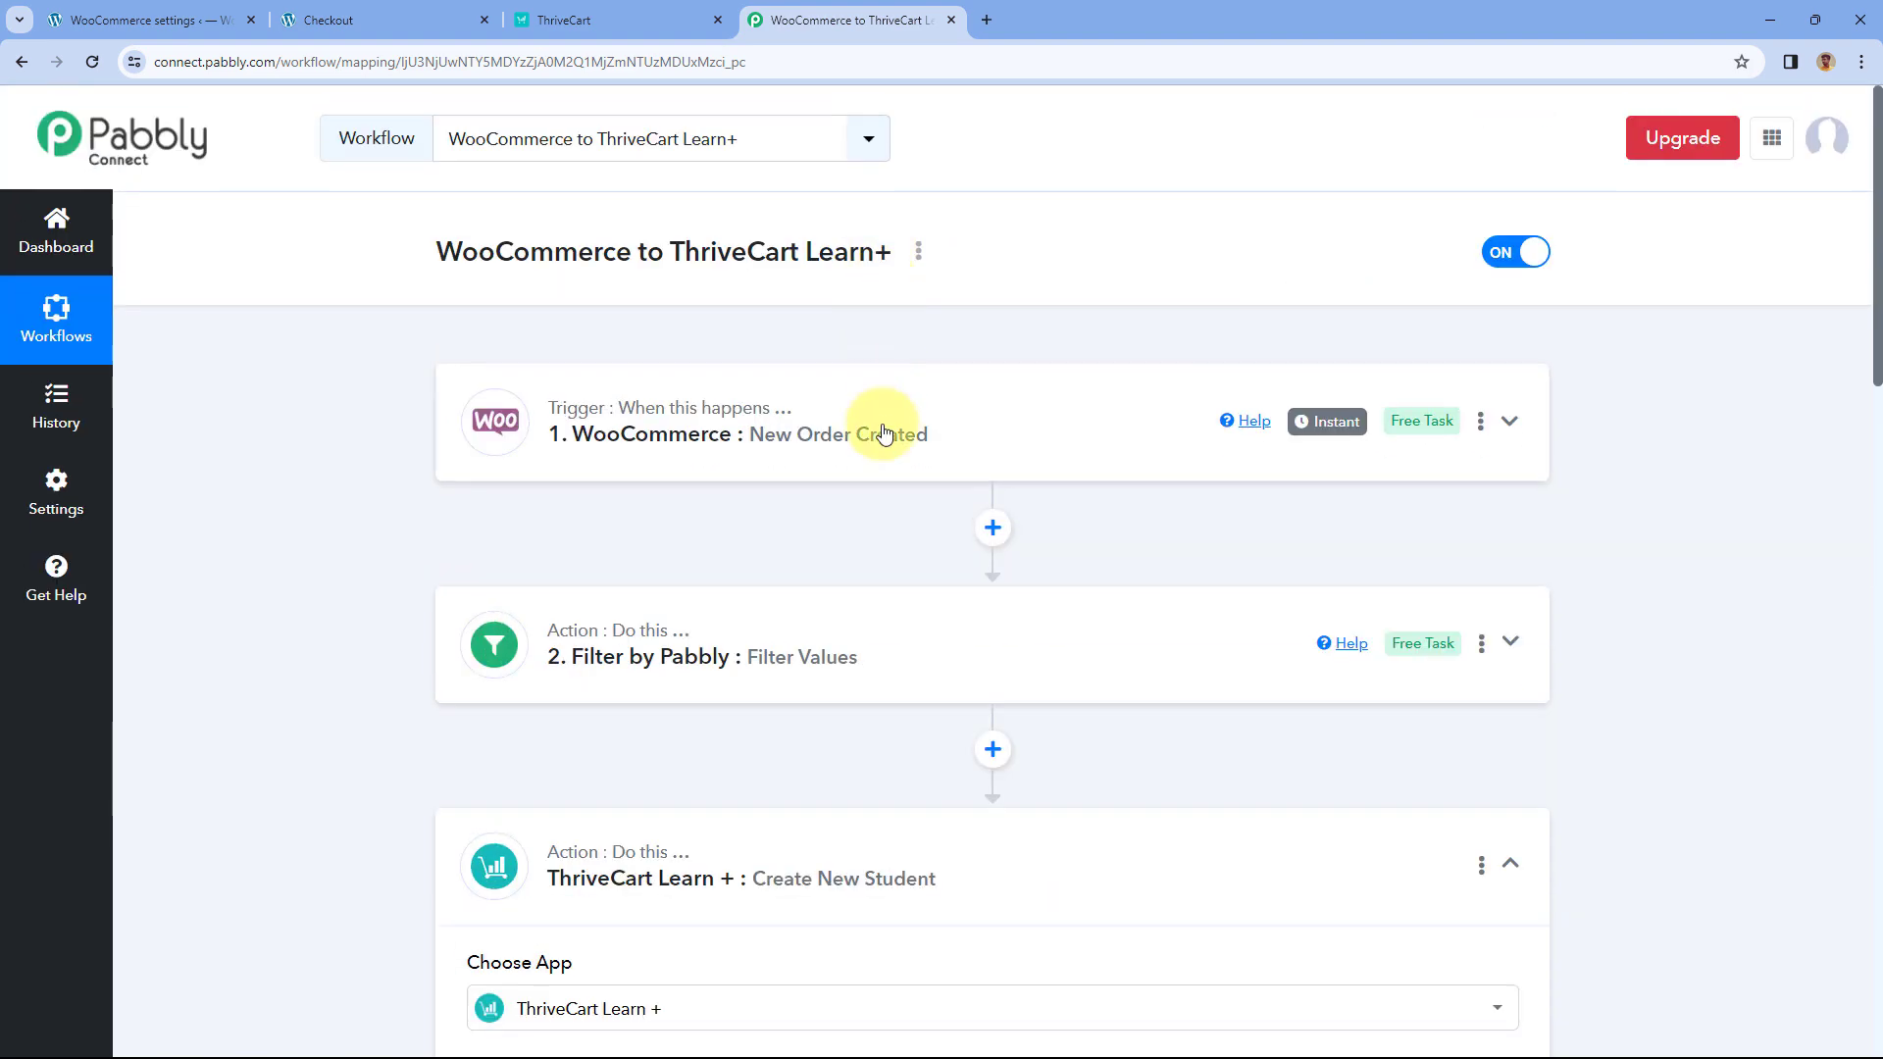
pyautogui.click(883, 425)
pyautogui.scroll(-6, 399, 501)
pyautogui.scroll(-5, 398, 496)
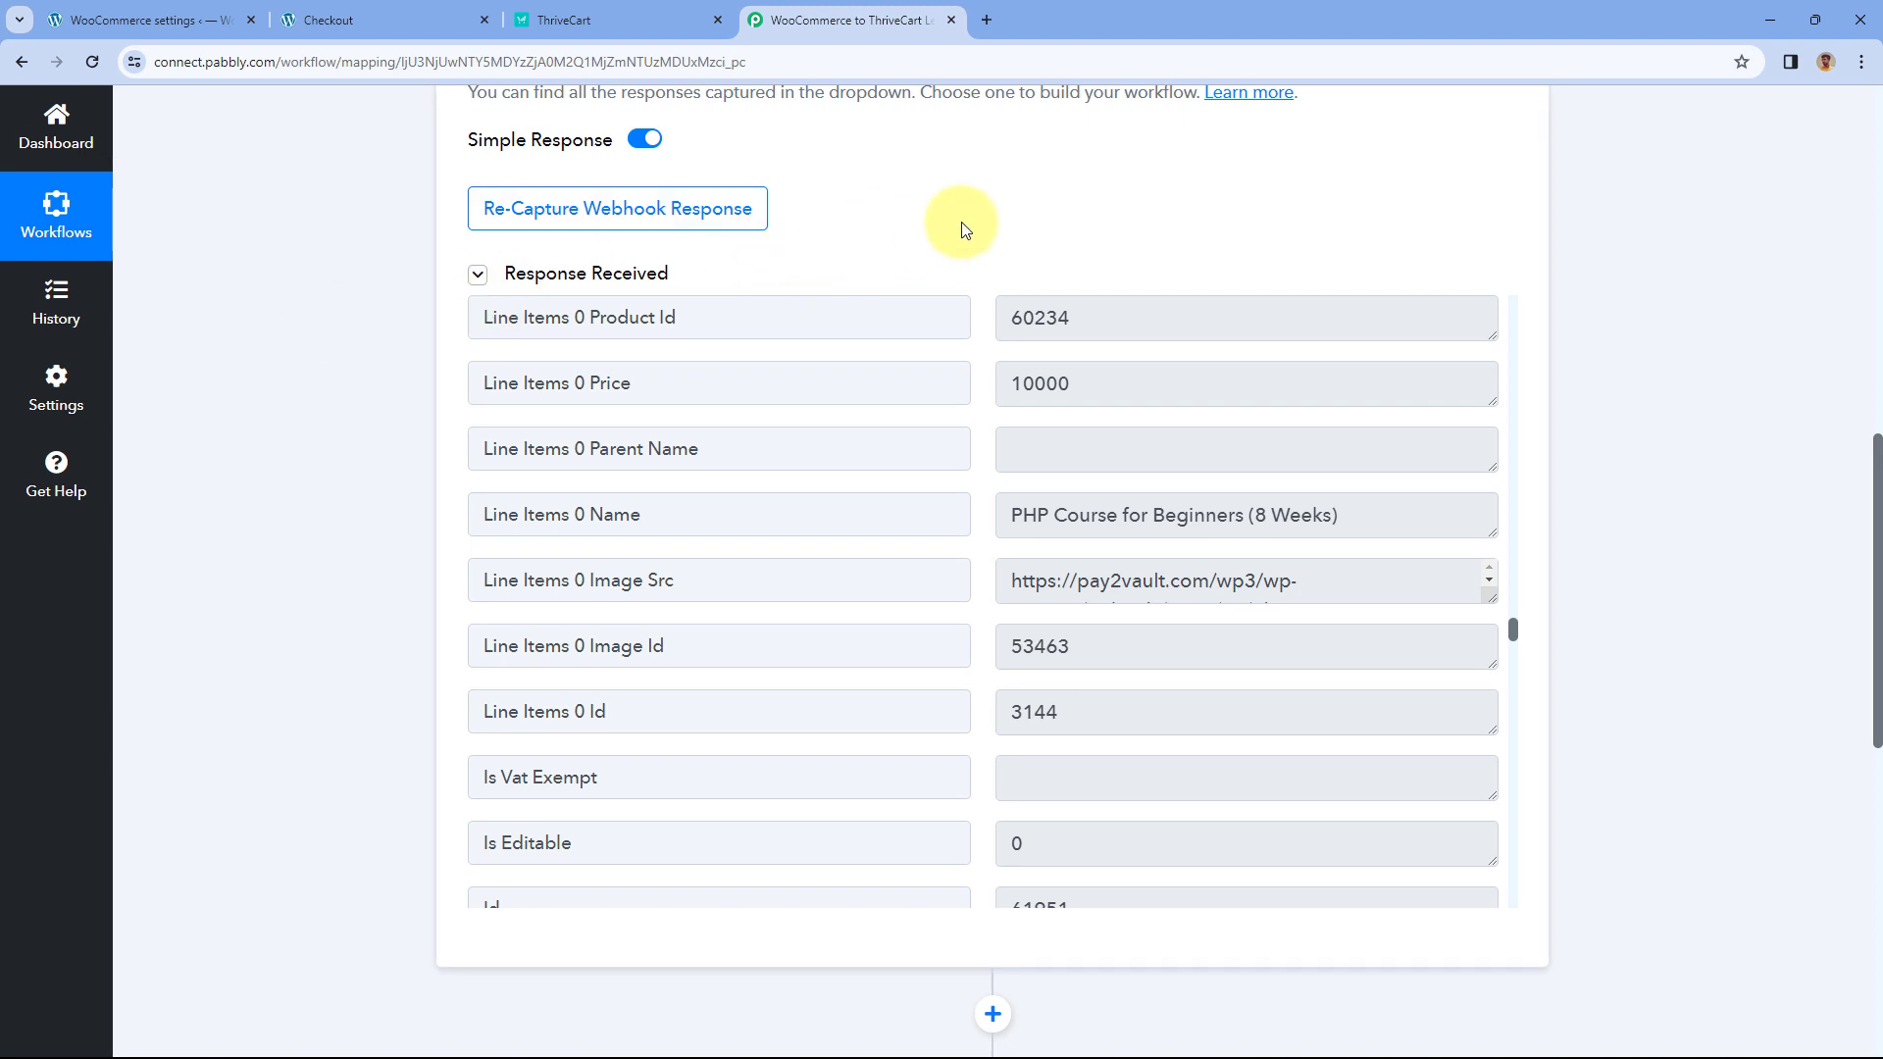
pyautogui.scroll(-1, 942, 255)
pyautogui.scroll(-5, 980, 420)
pyautogui.scroll(-12, 969, 404)
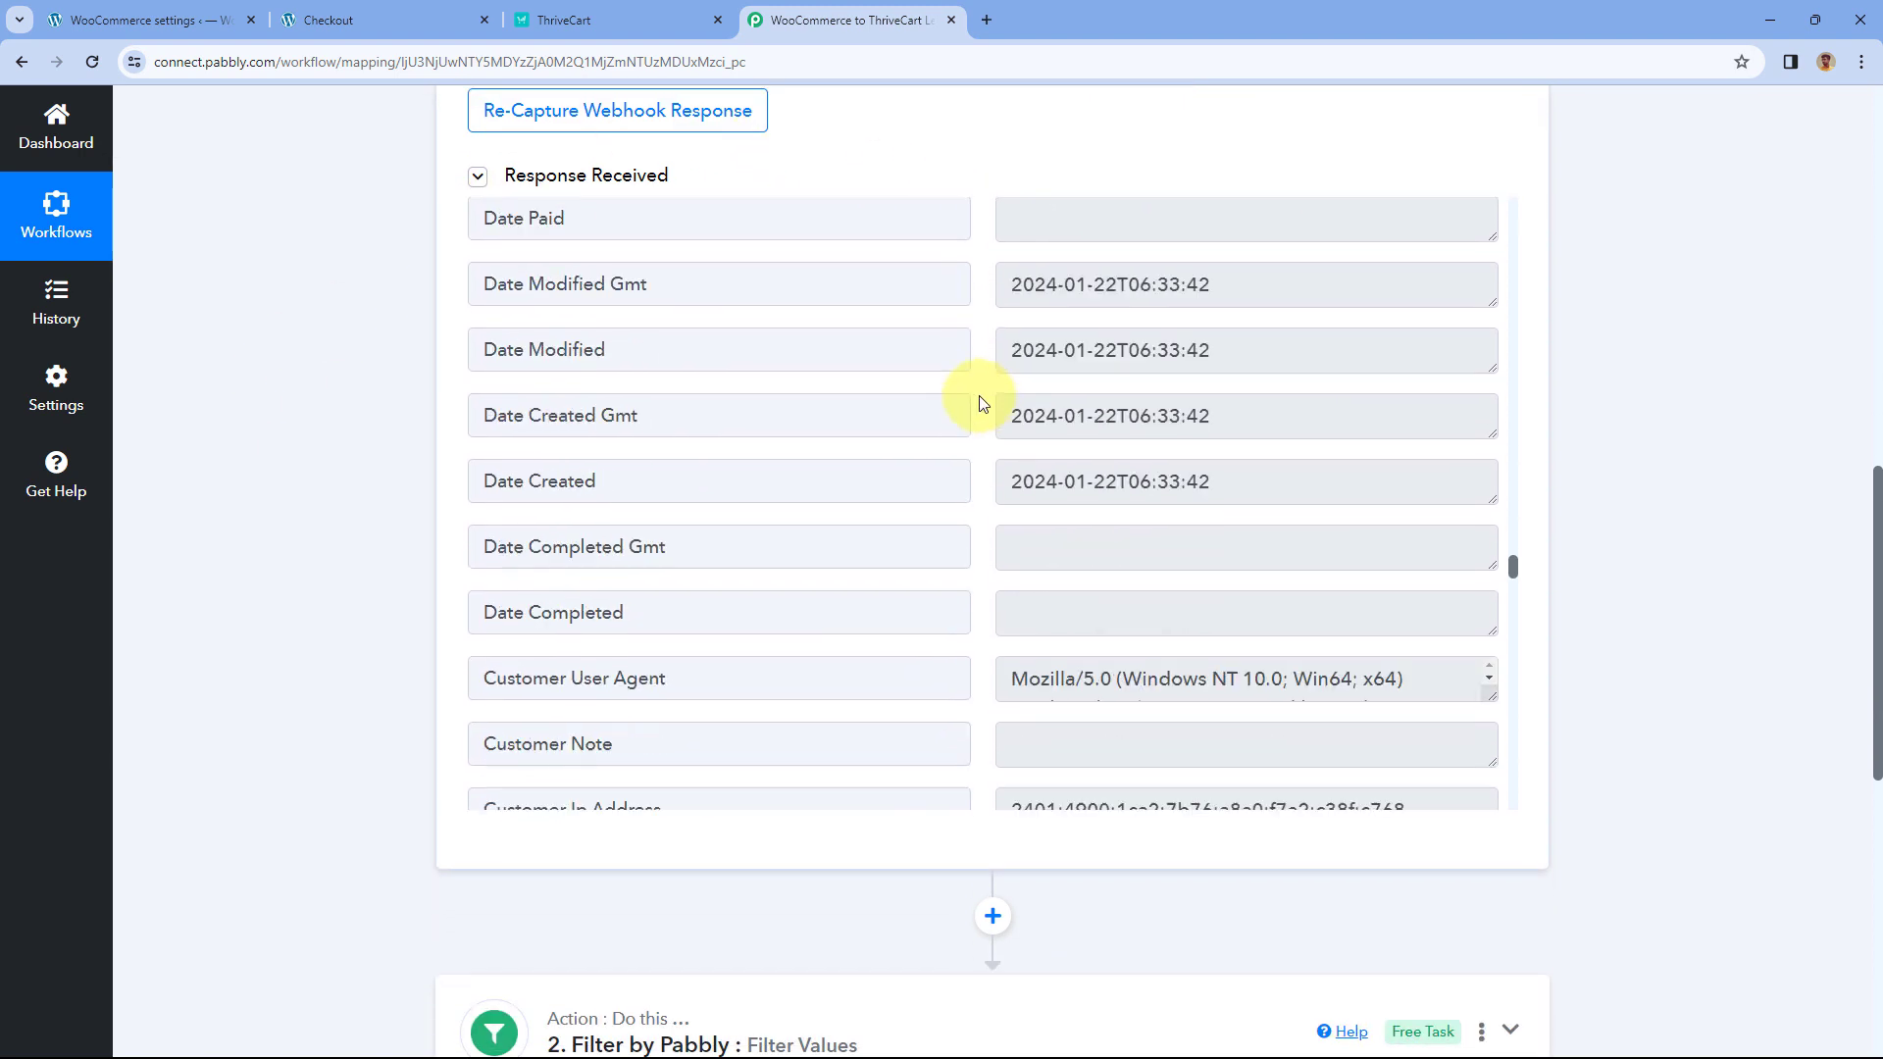
pyautogui.scroll(-6, 979, 396)
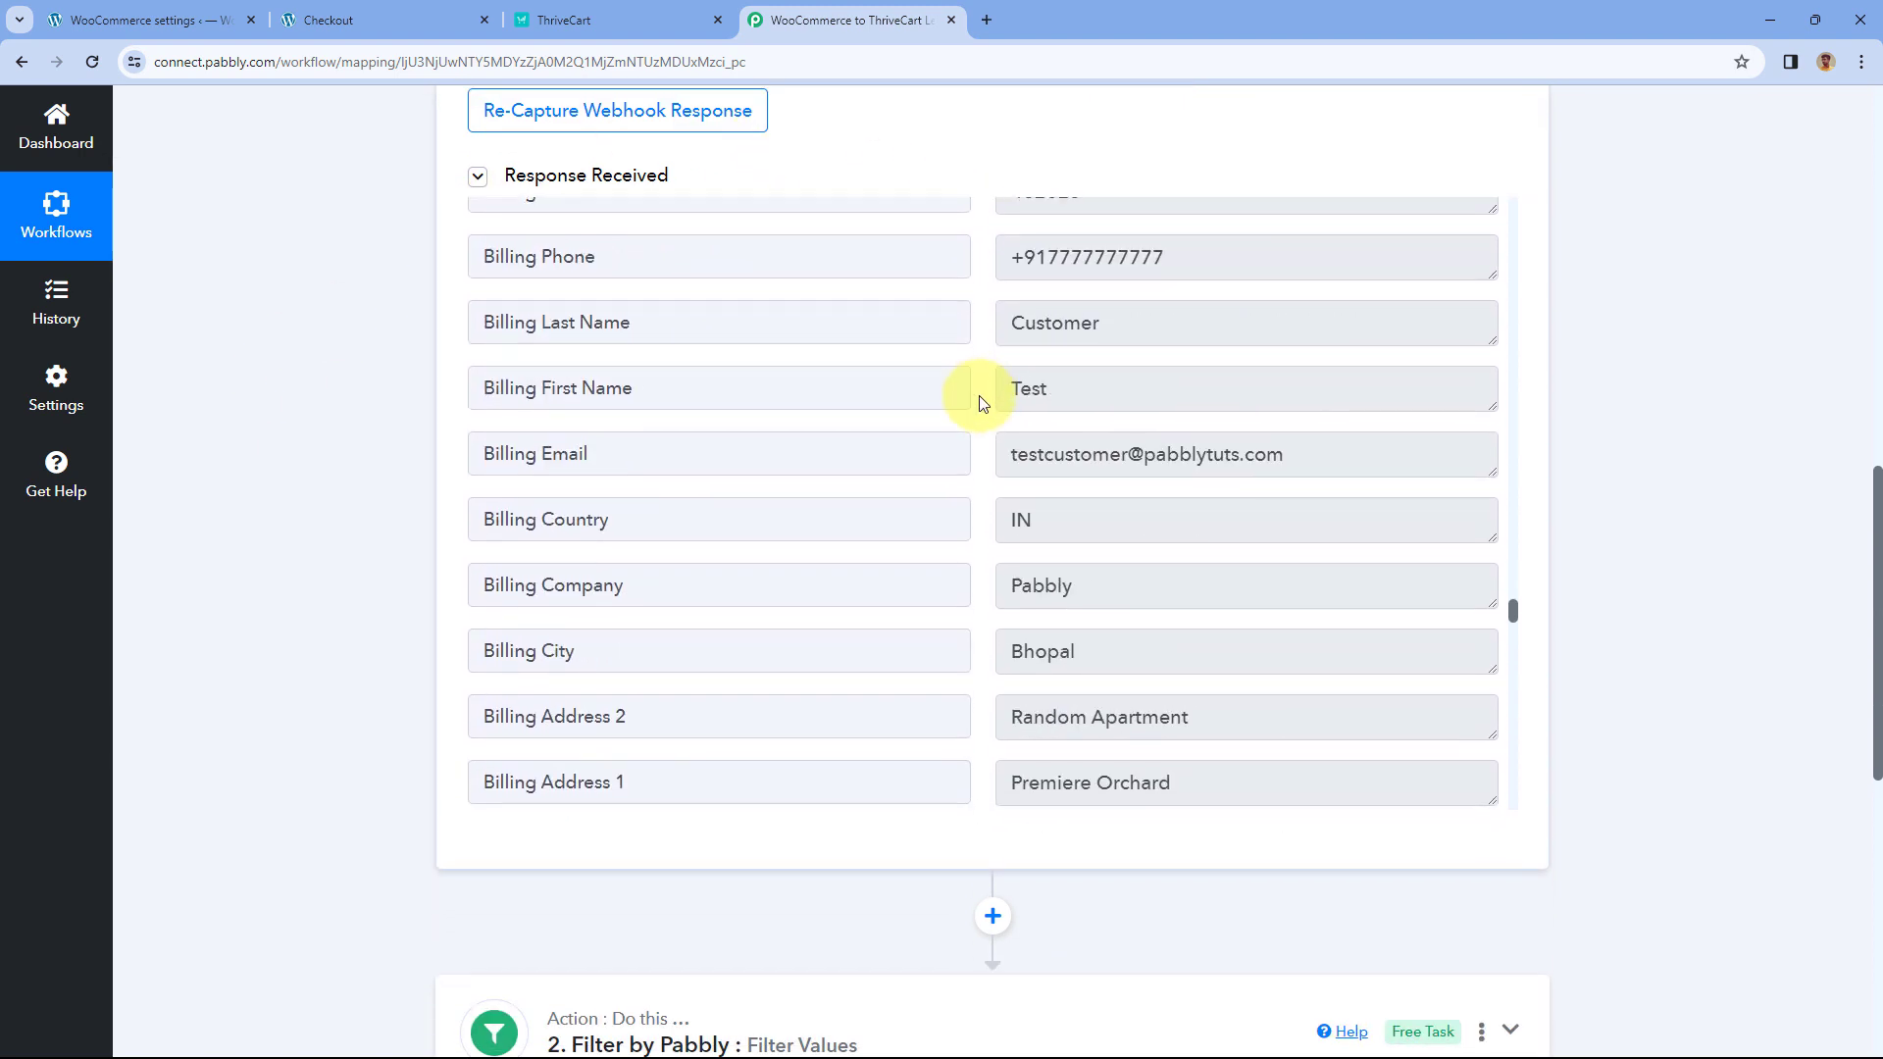
pyautogui.moveTo(1007, 362); pyautogui.dragTo(1321, 374)
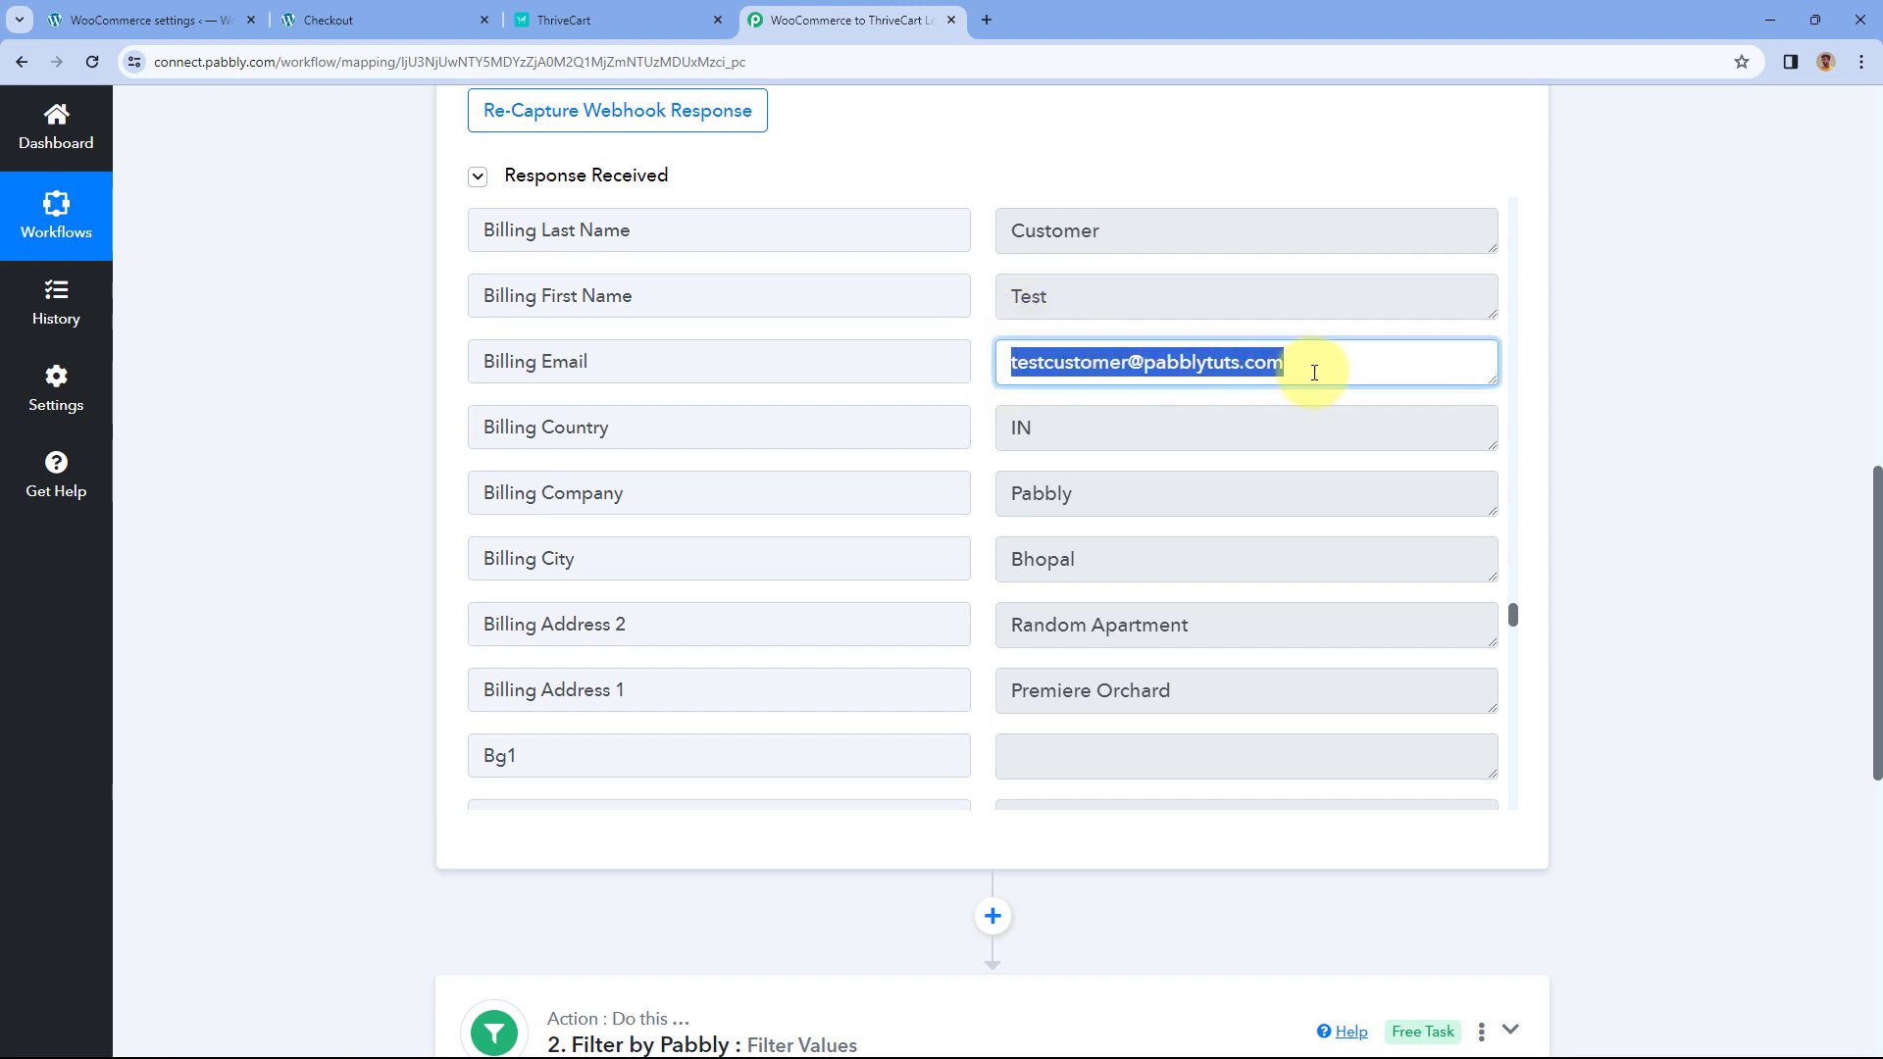
pyautogui.click(1314, 372)
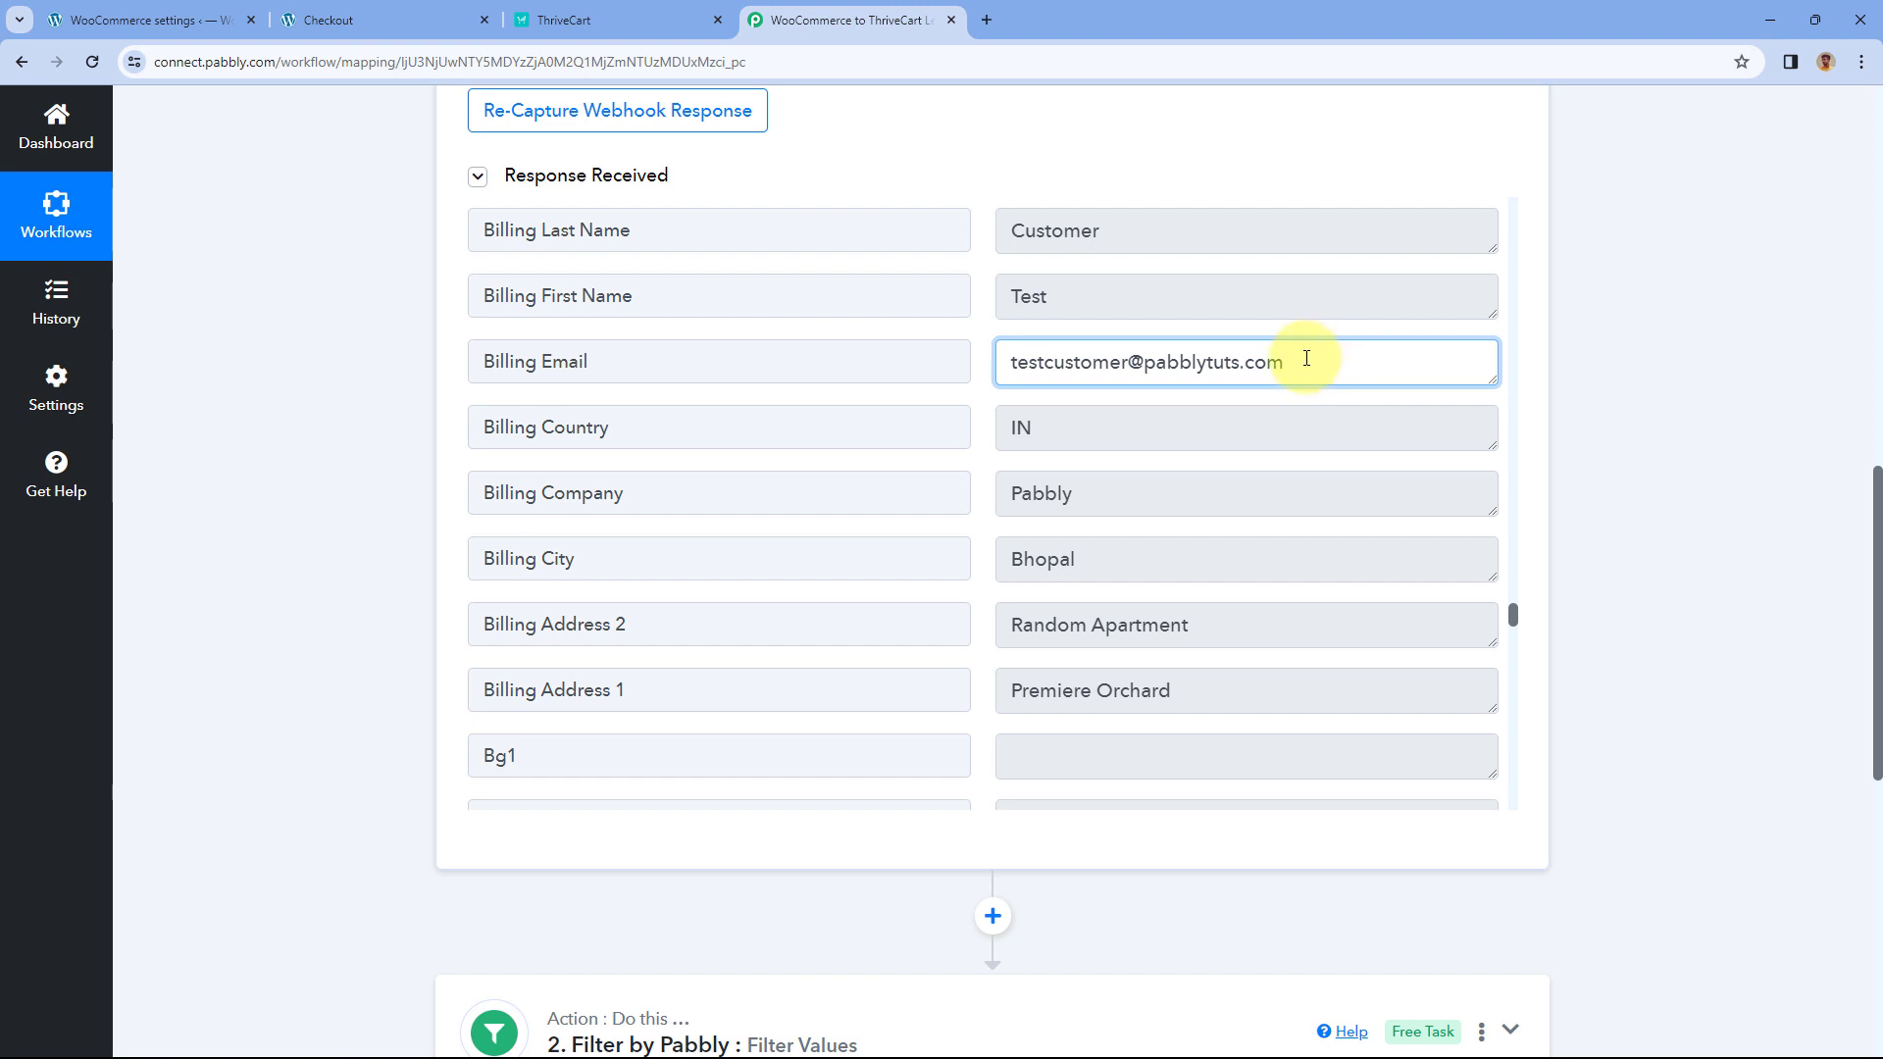
pyautogui.moveTo(1315, 357); pyautogui.dragTo(975, 370)
pyautogui.click(979, 369)
pyautogui.moveTo(660, 357); pyautogui.dragTo(420, 370)
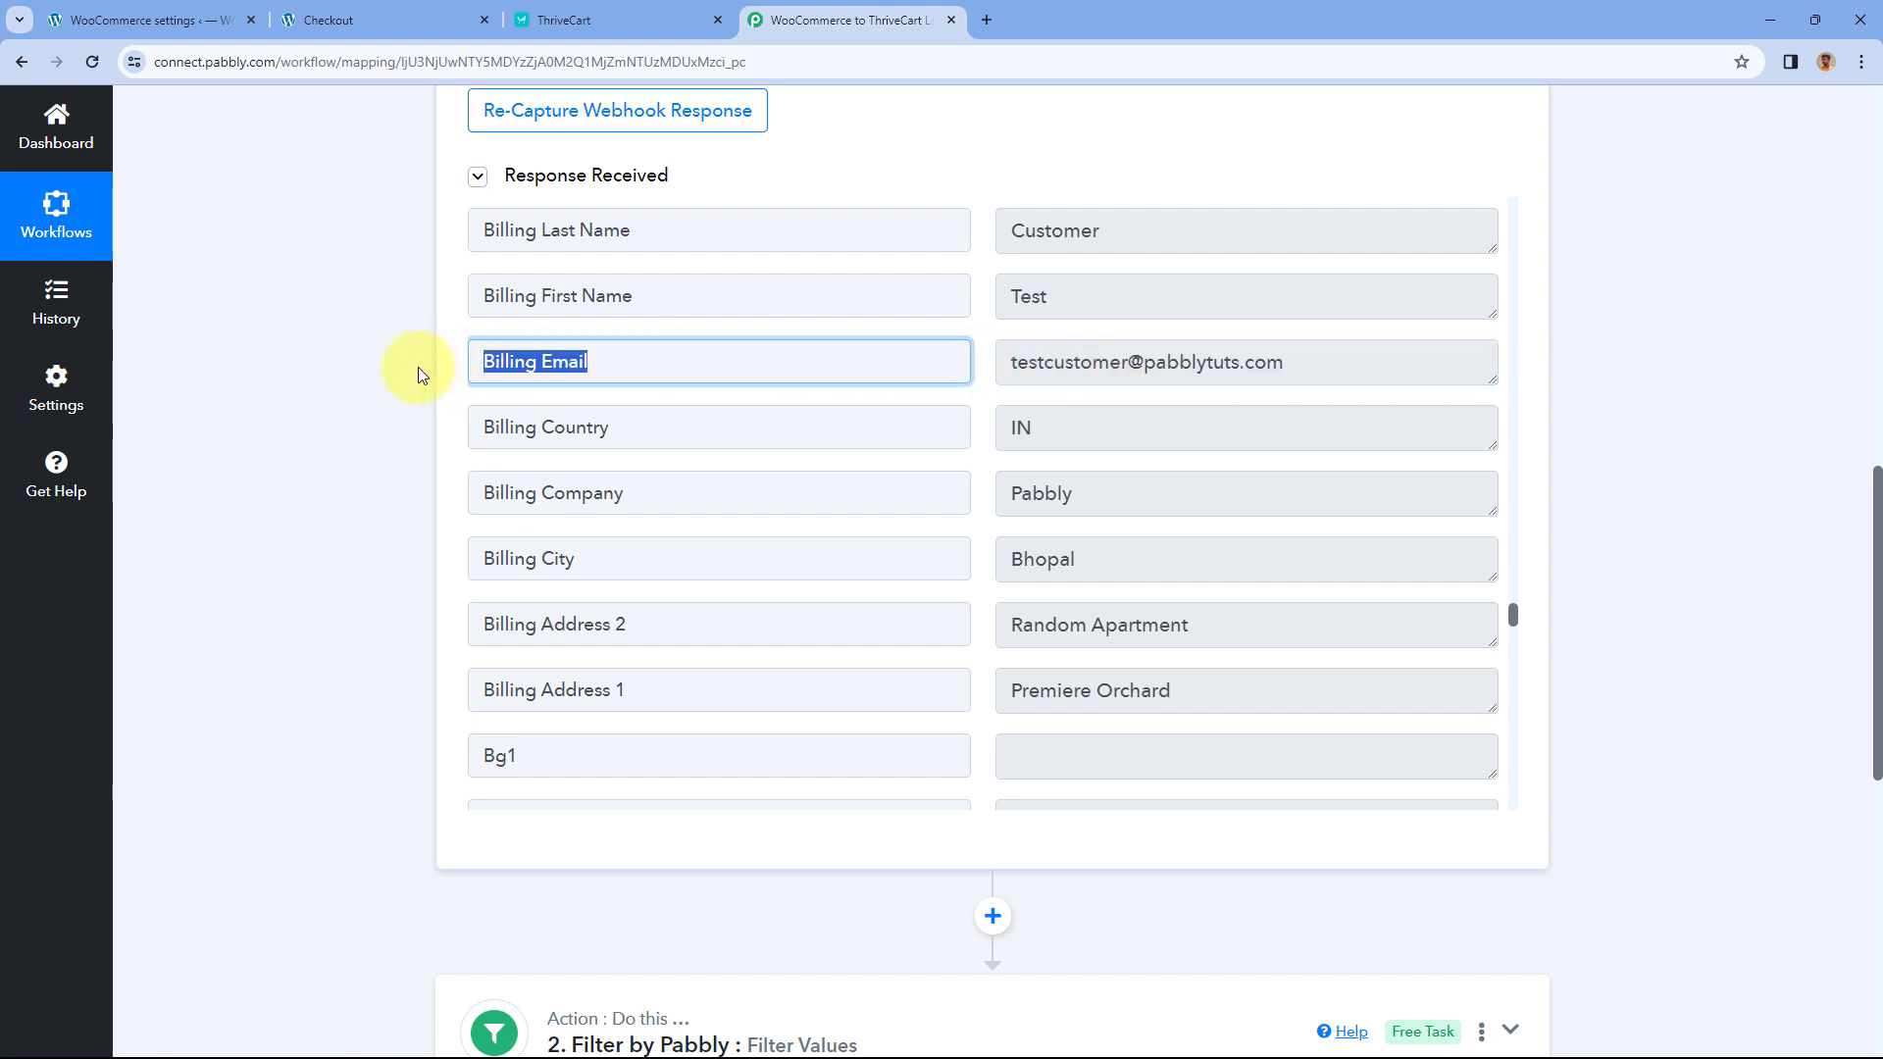
pyautogui.click(418, 367)
pyautogui.scroll(-9, 418, 367)
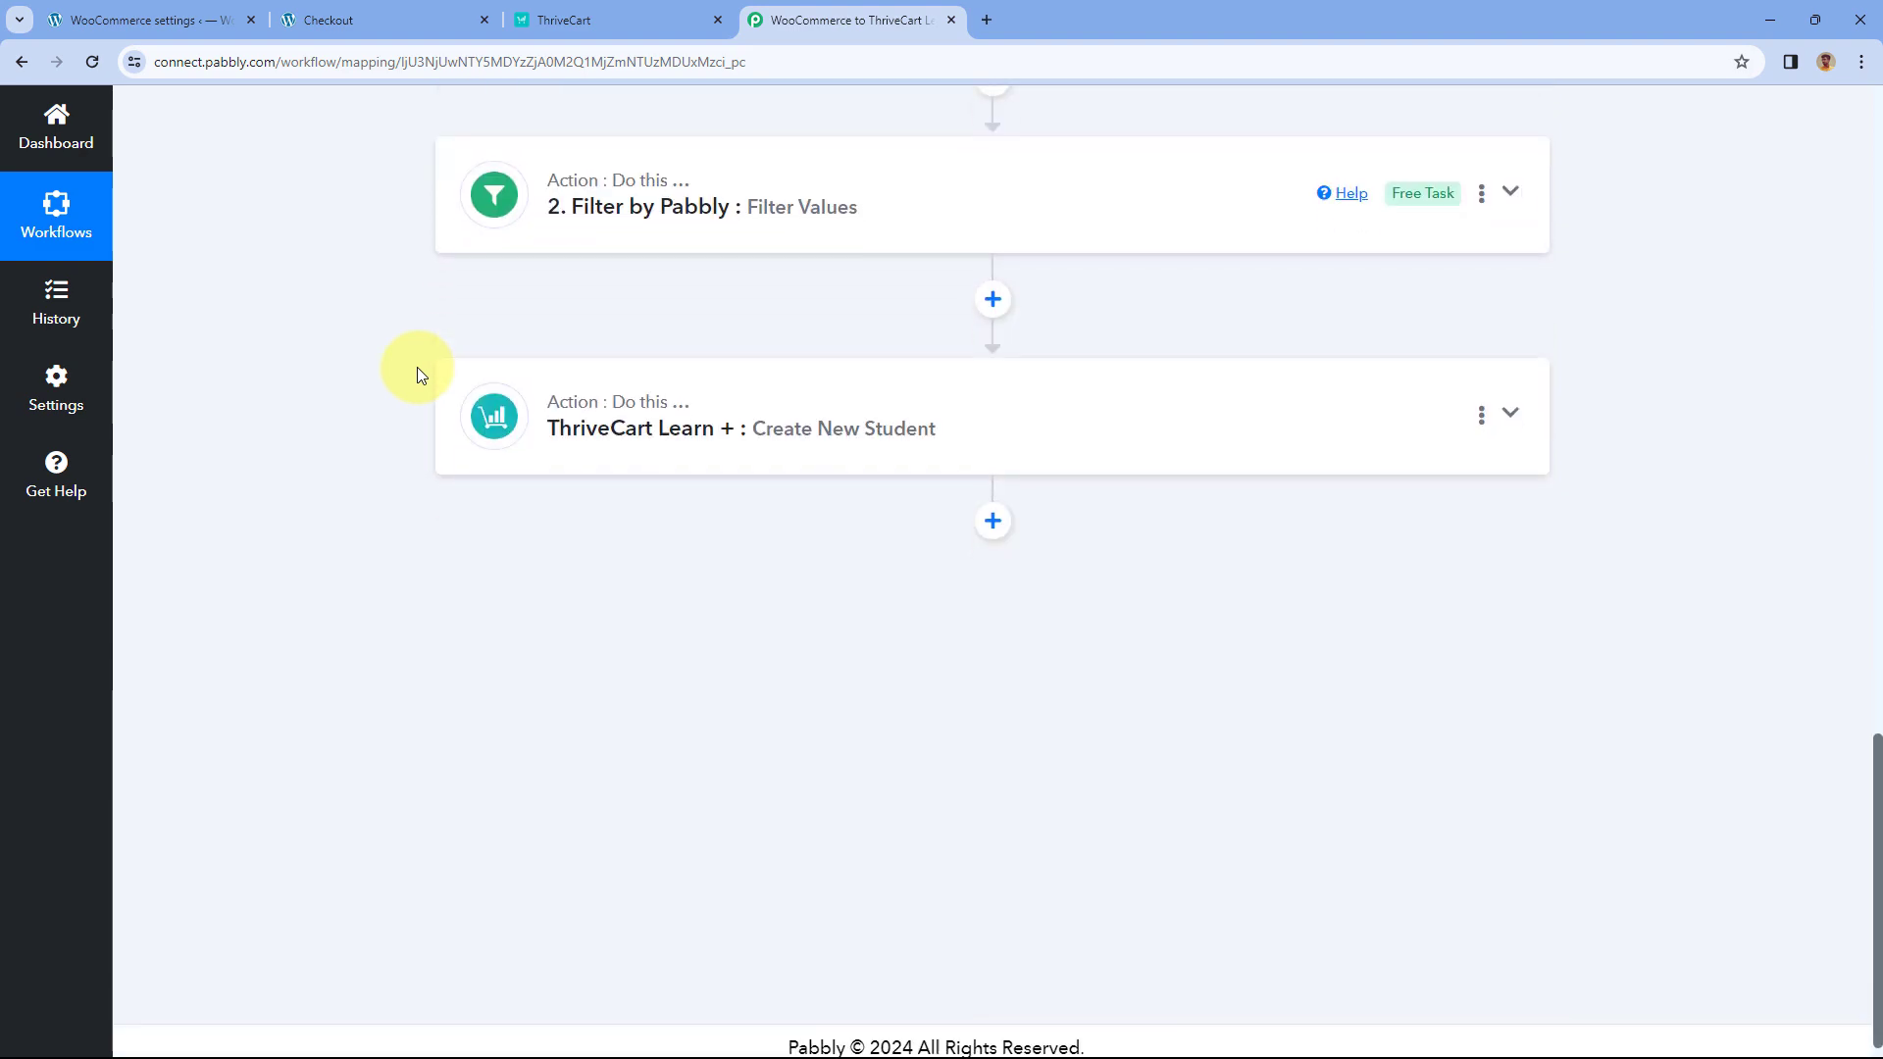
pyautogui.click(791, 384)
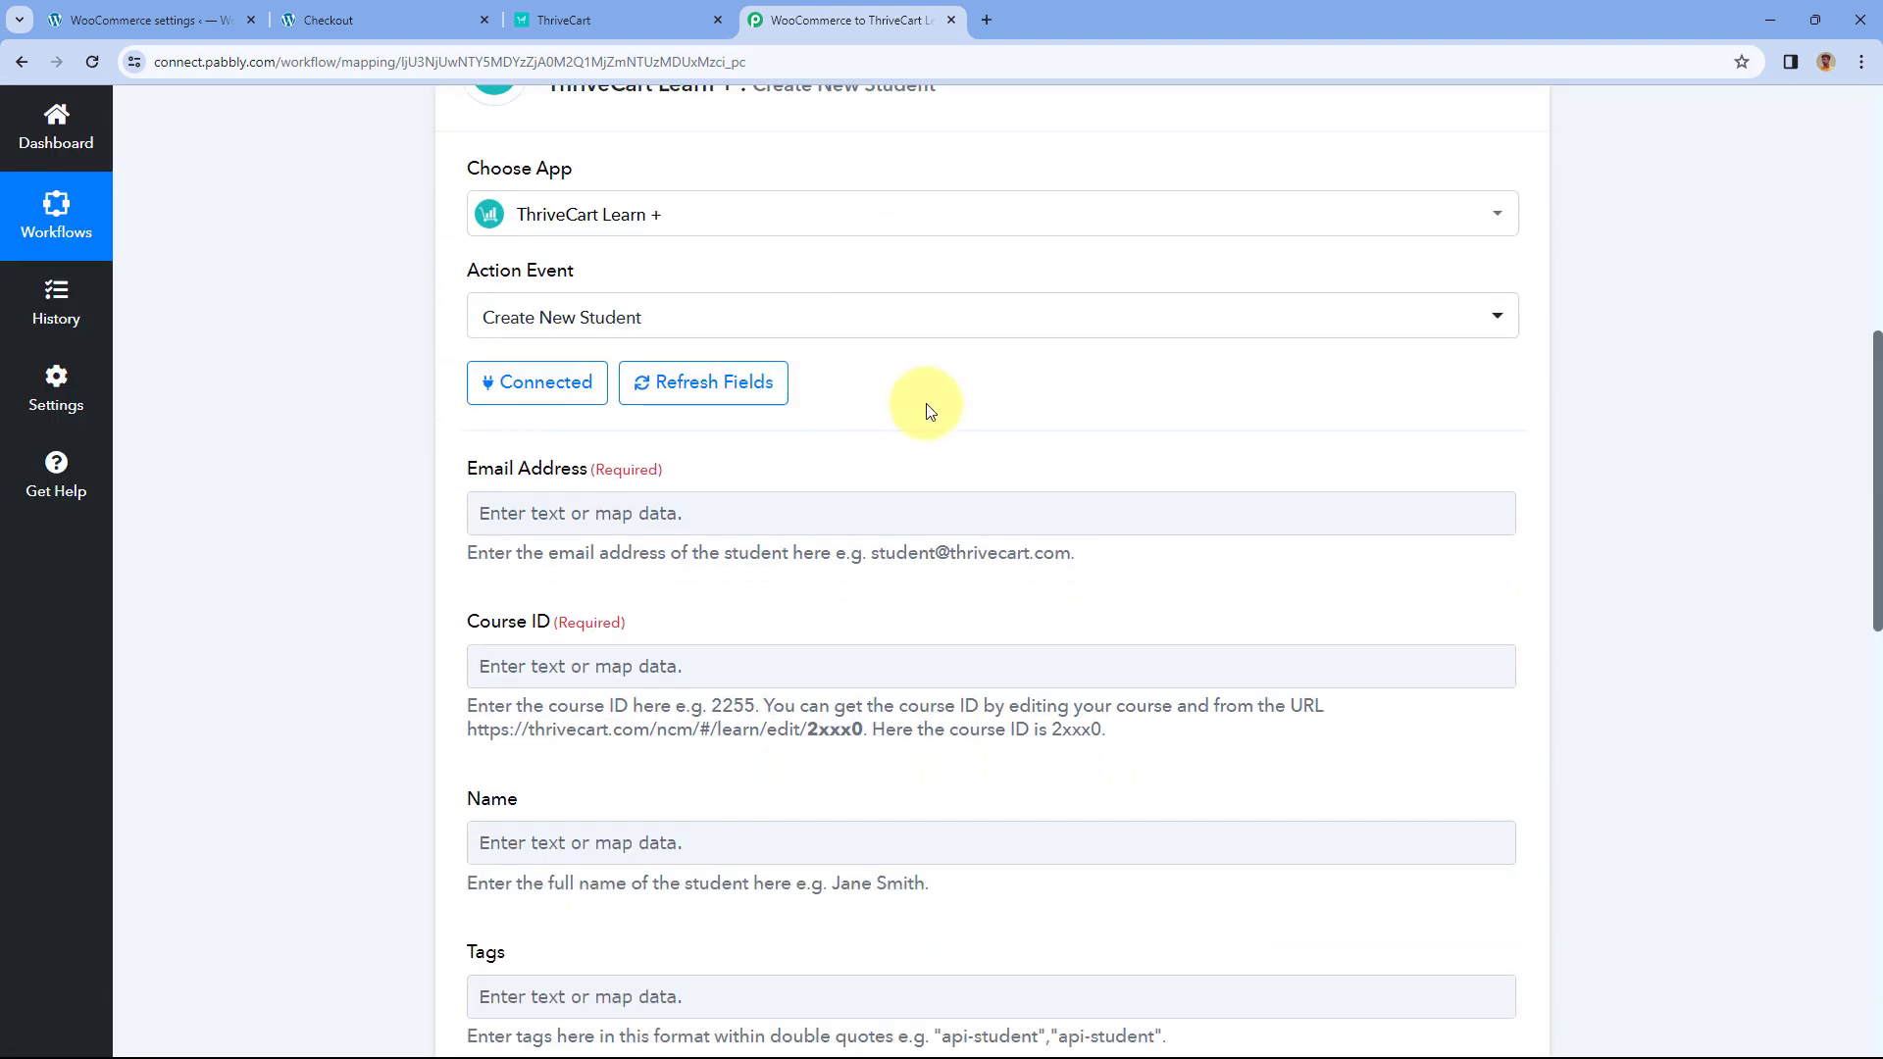
# - Map the WooCommerce Billing Email into Email Address, then bring up the order confirmation page
pyautogui.scroll(-1, 925, 403)
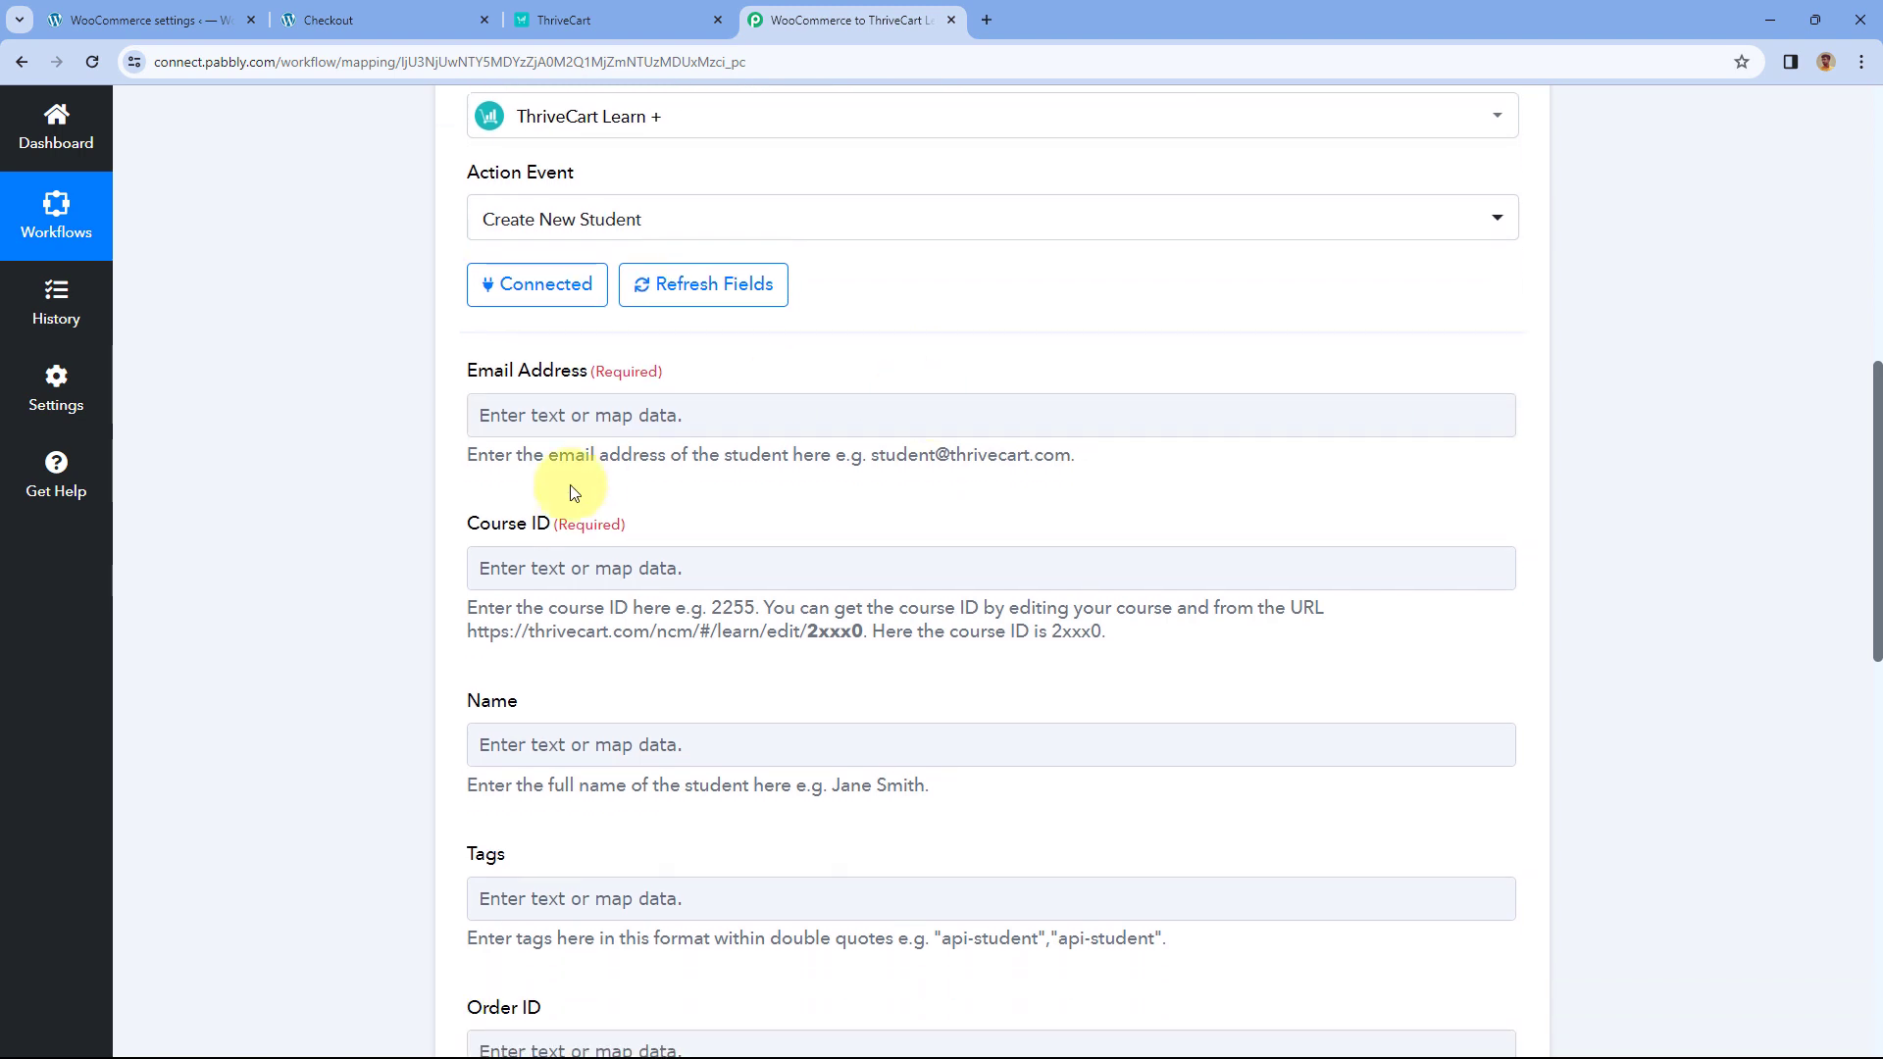
pyautogui.click(514, 431)
pyautogui.scroll(-1, 412, 437)
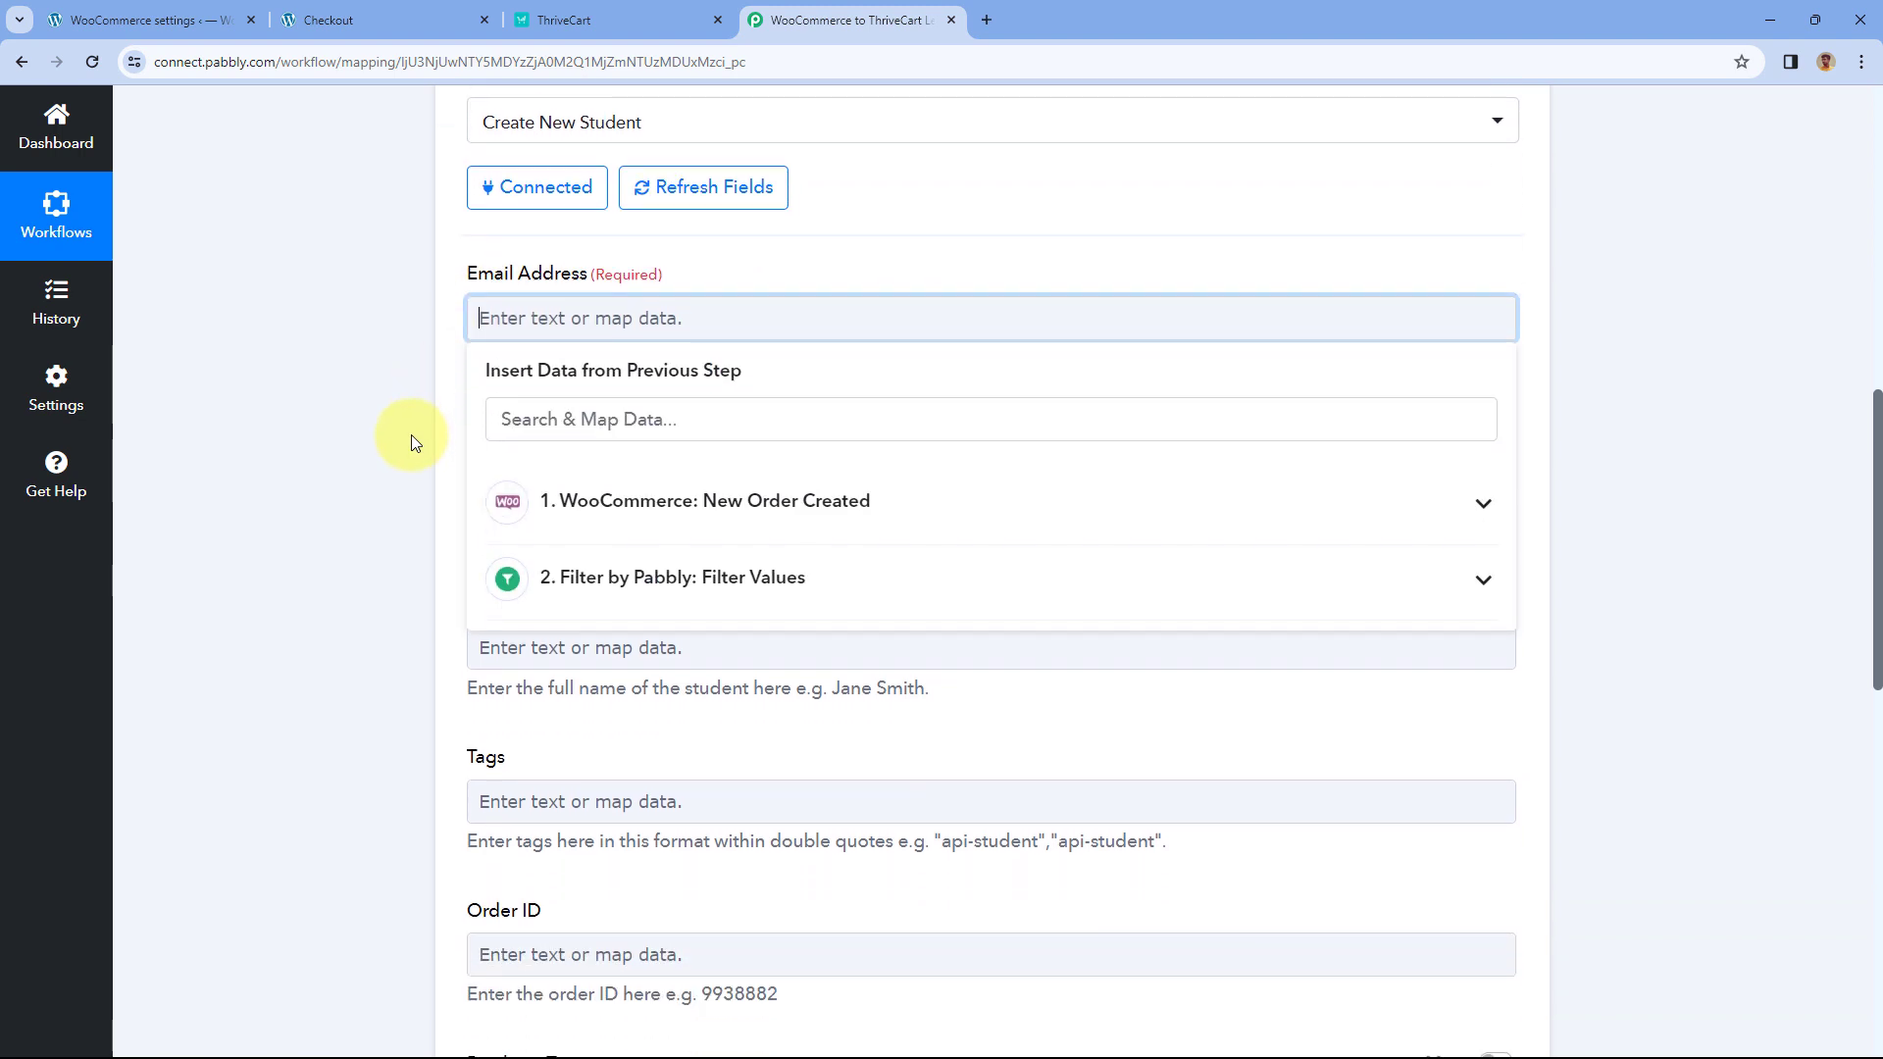
pyautogui.scroll(-1, 449, 451)
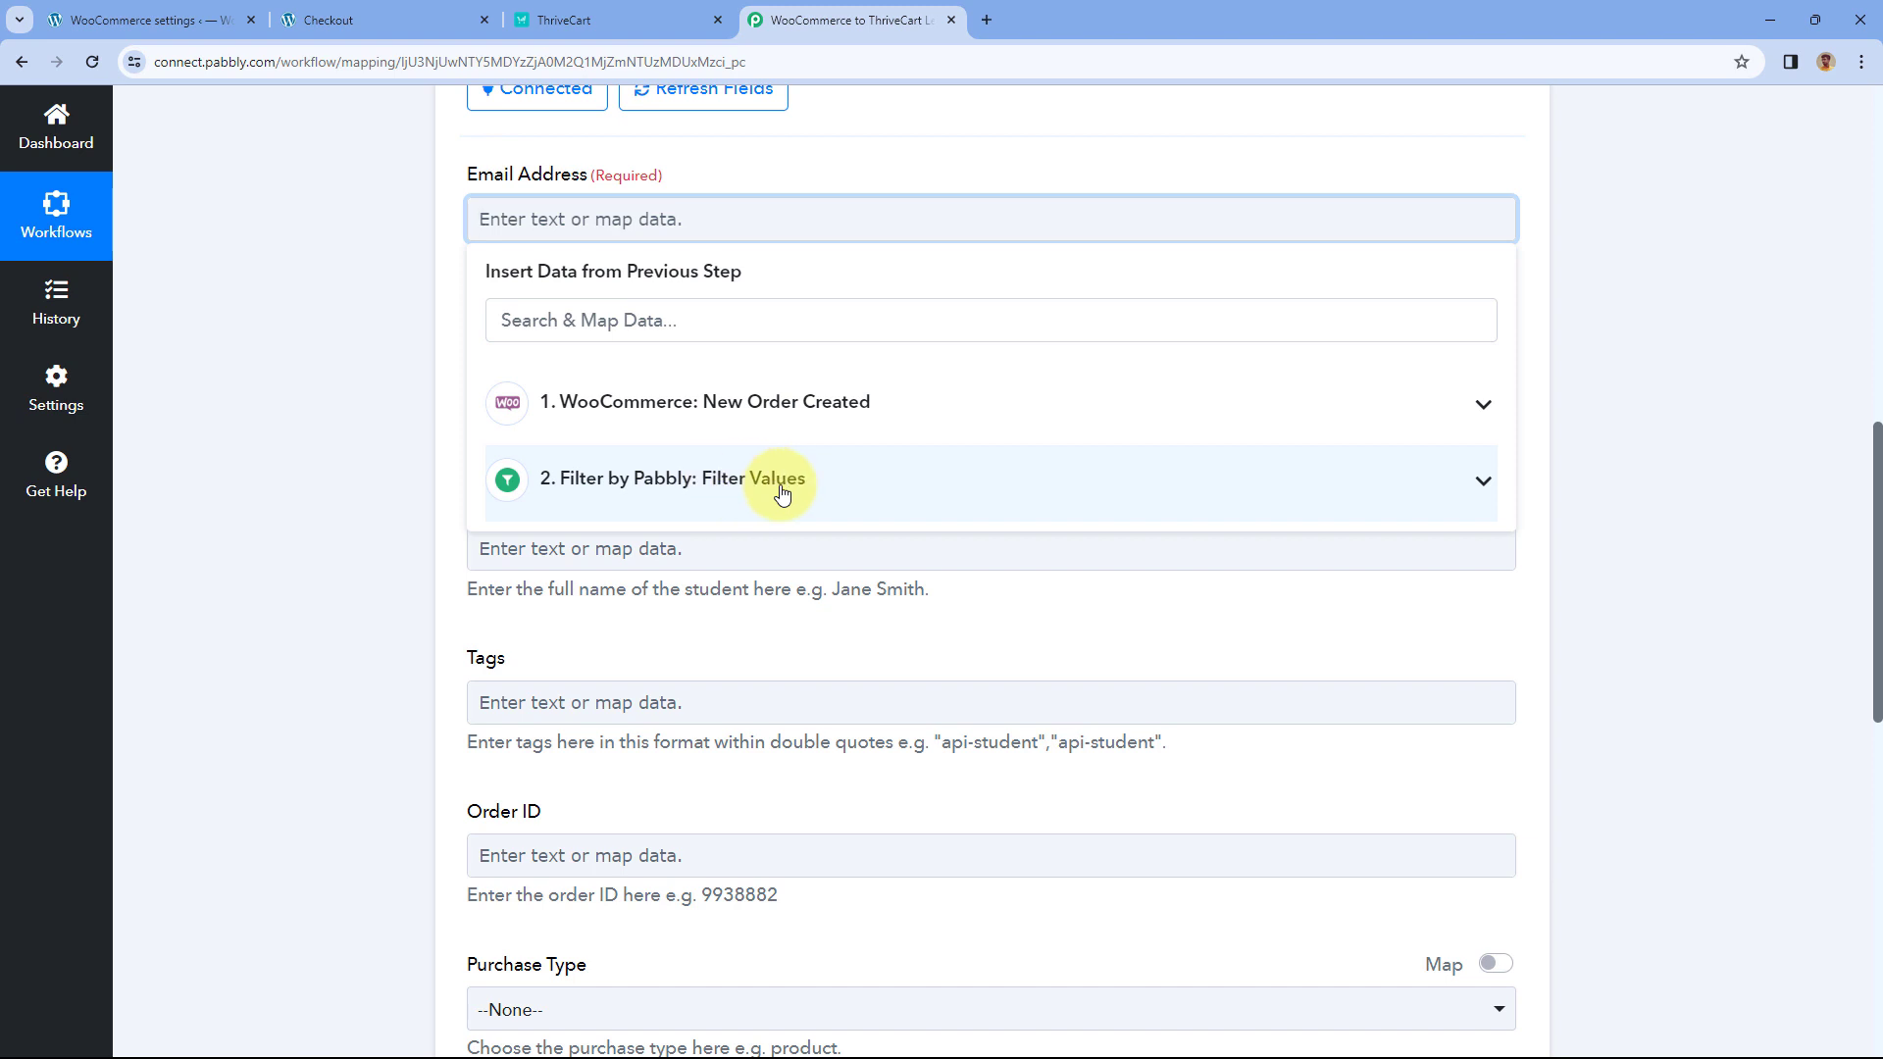
pyautogui.click(864, 412)
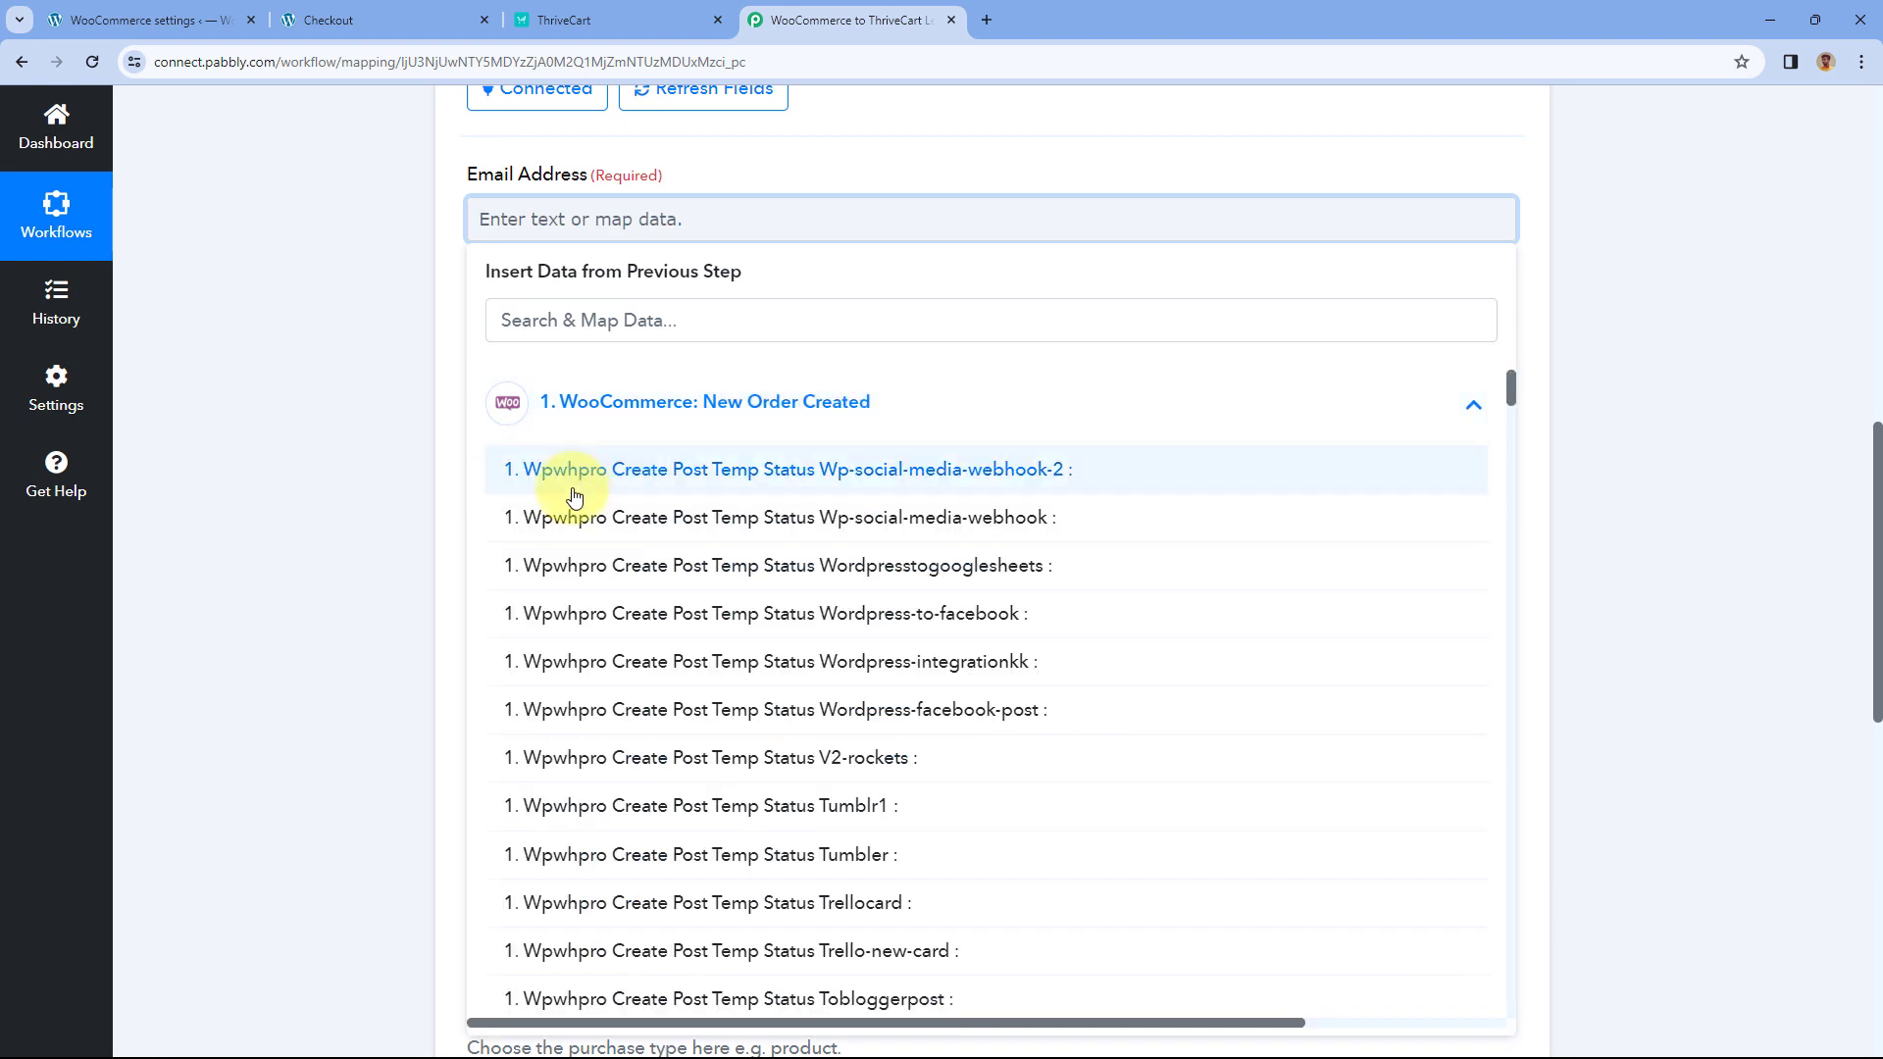
pyautogui.click(681, 321)
pyautogui.write('Ema')
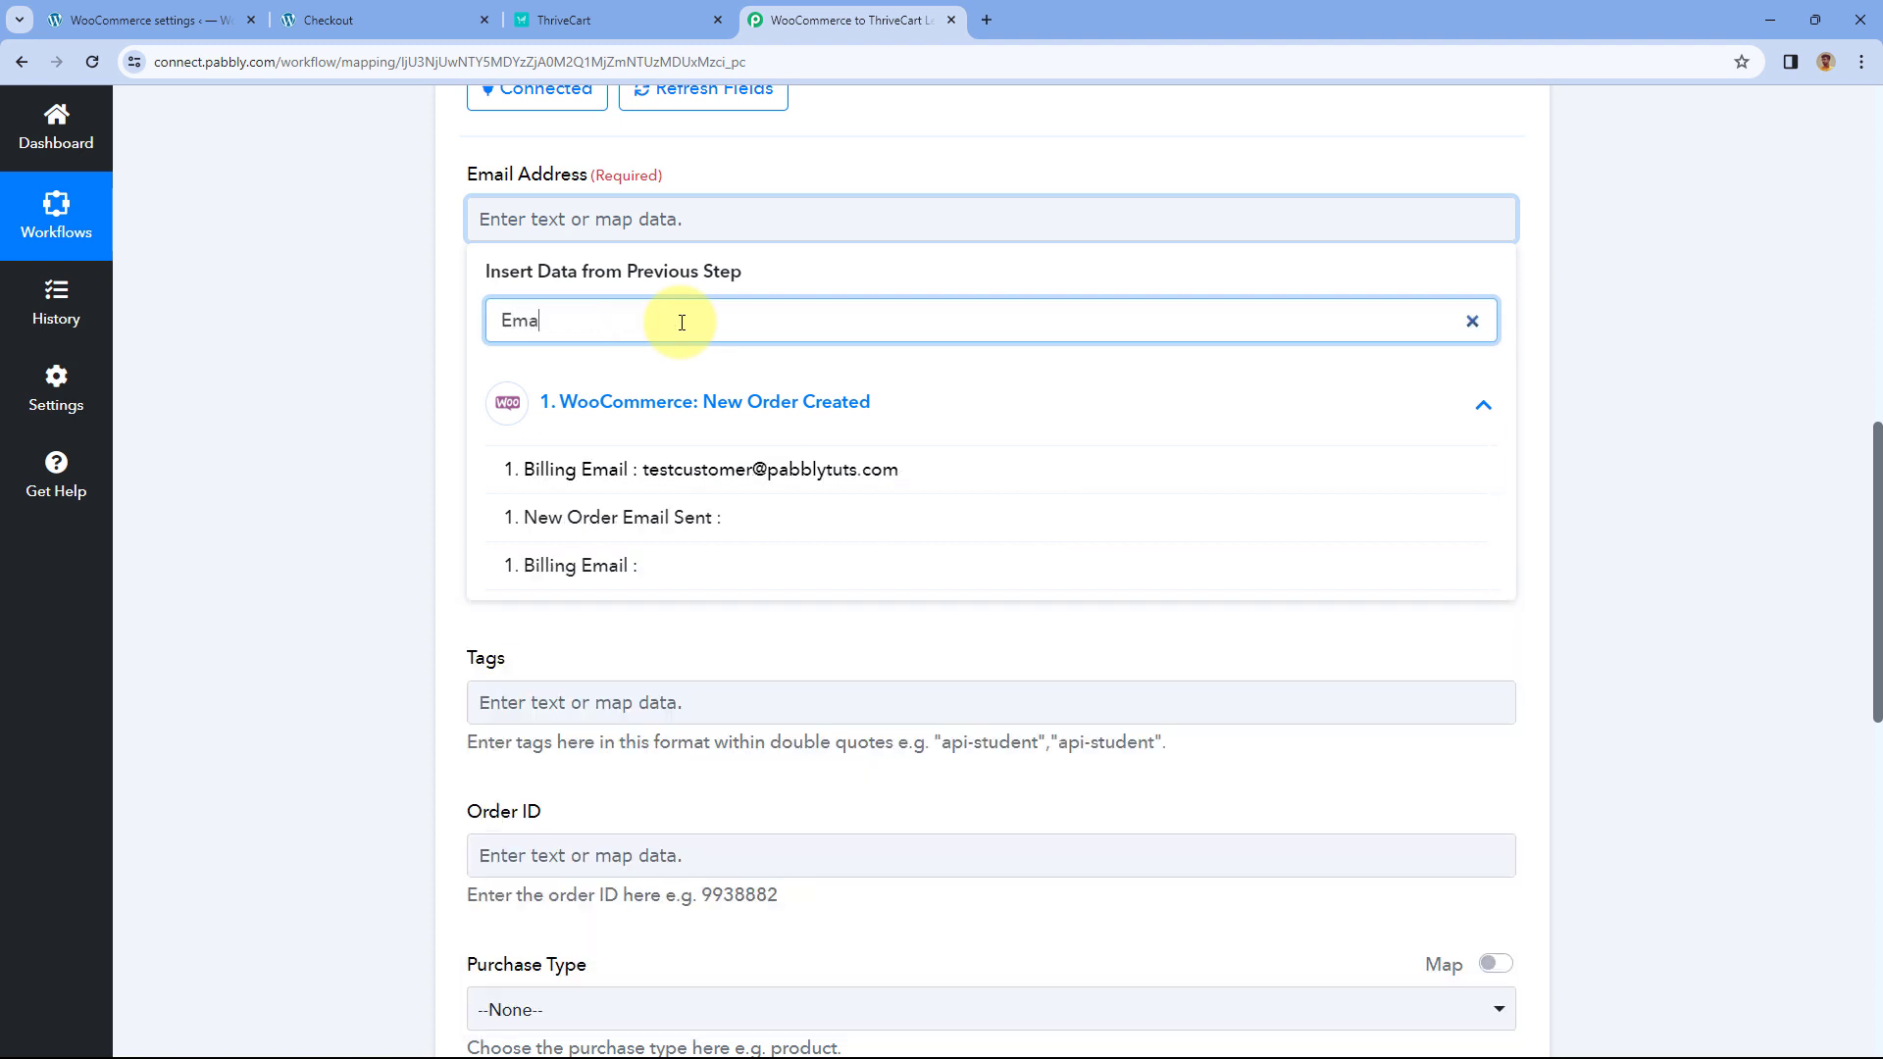
pyautogui.click(686, 476)
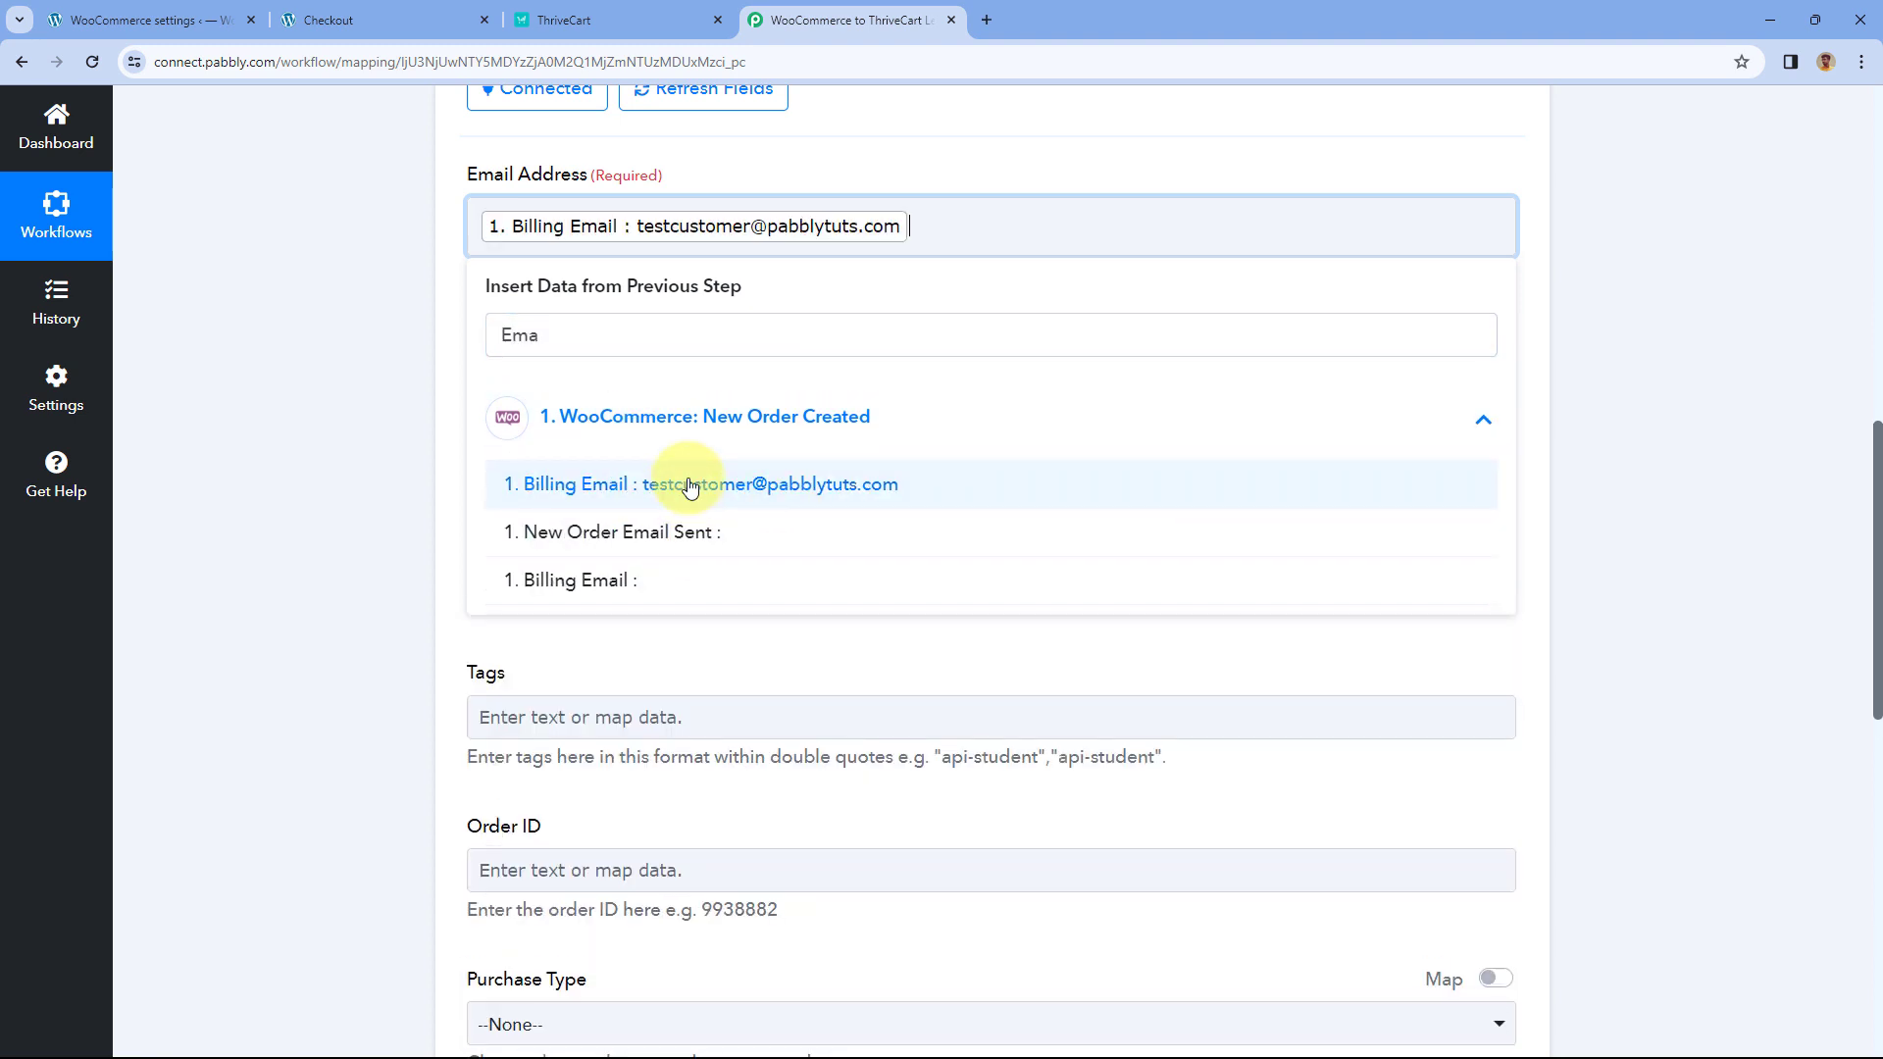
pyautogui.click(454, 379)
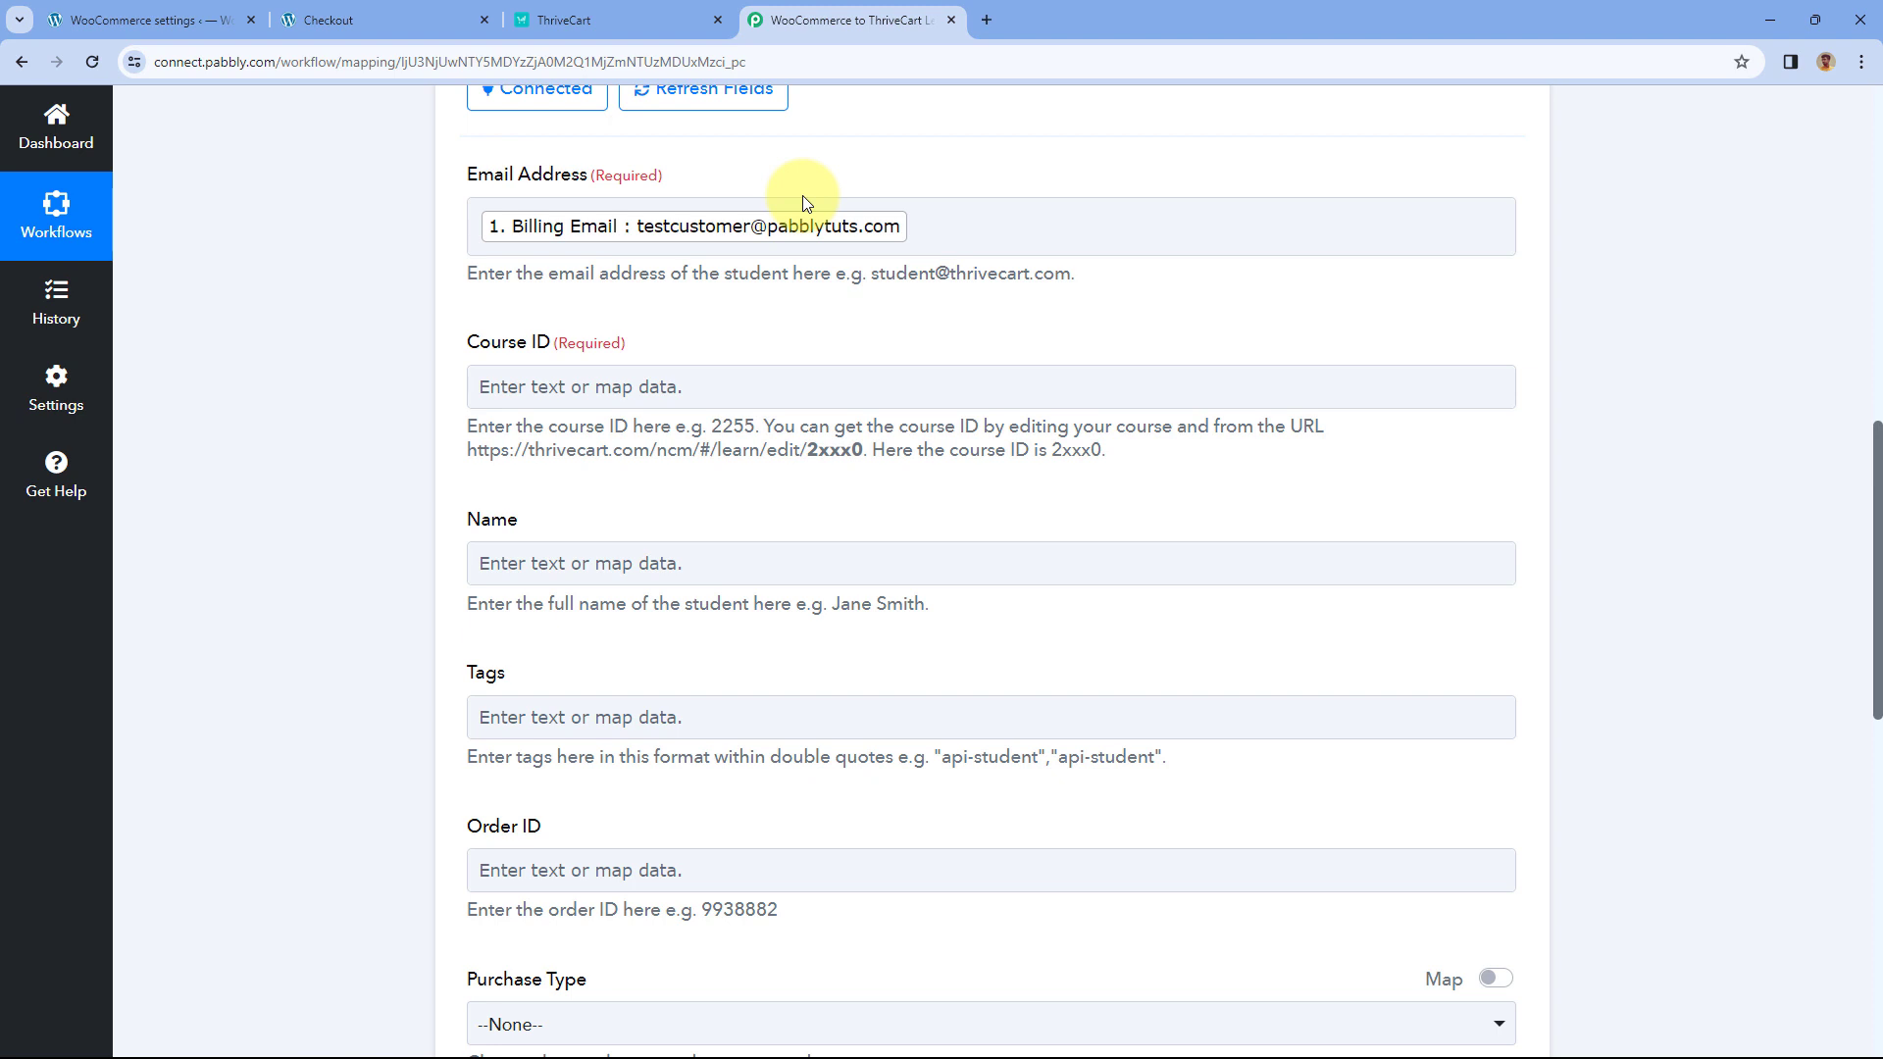
pyautogui.click(387, 19)
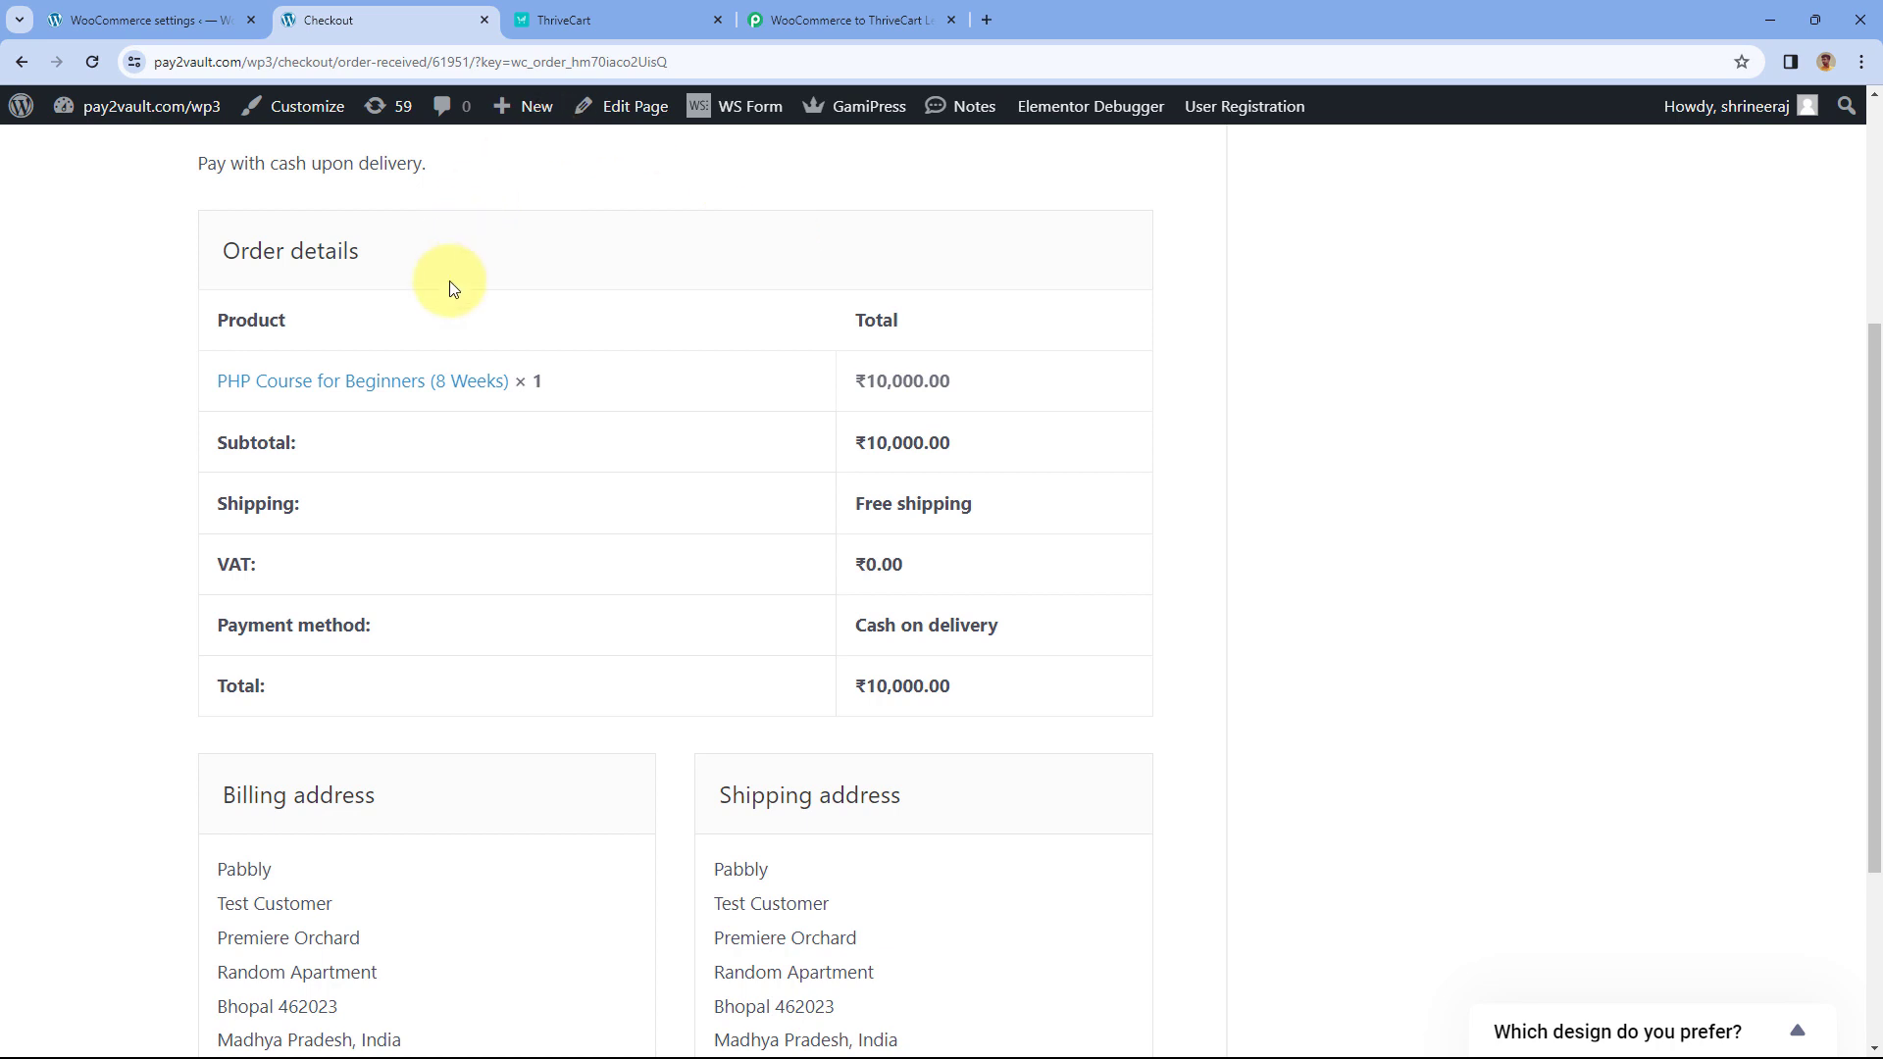
# - Pass through the Pabbly workflow back to ThriveCart's API Keys page showing the key-created confirmation
pyautogui.click(844, 19)
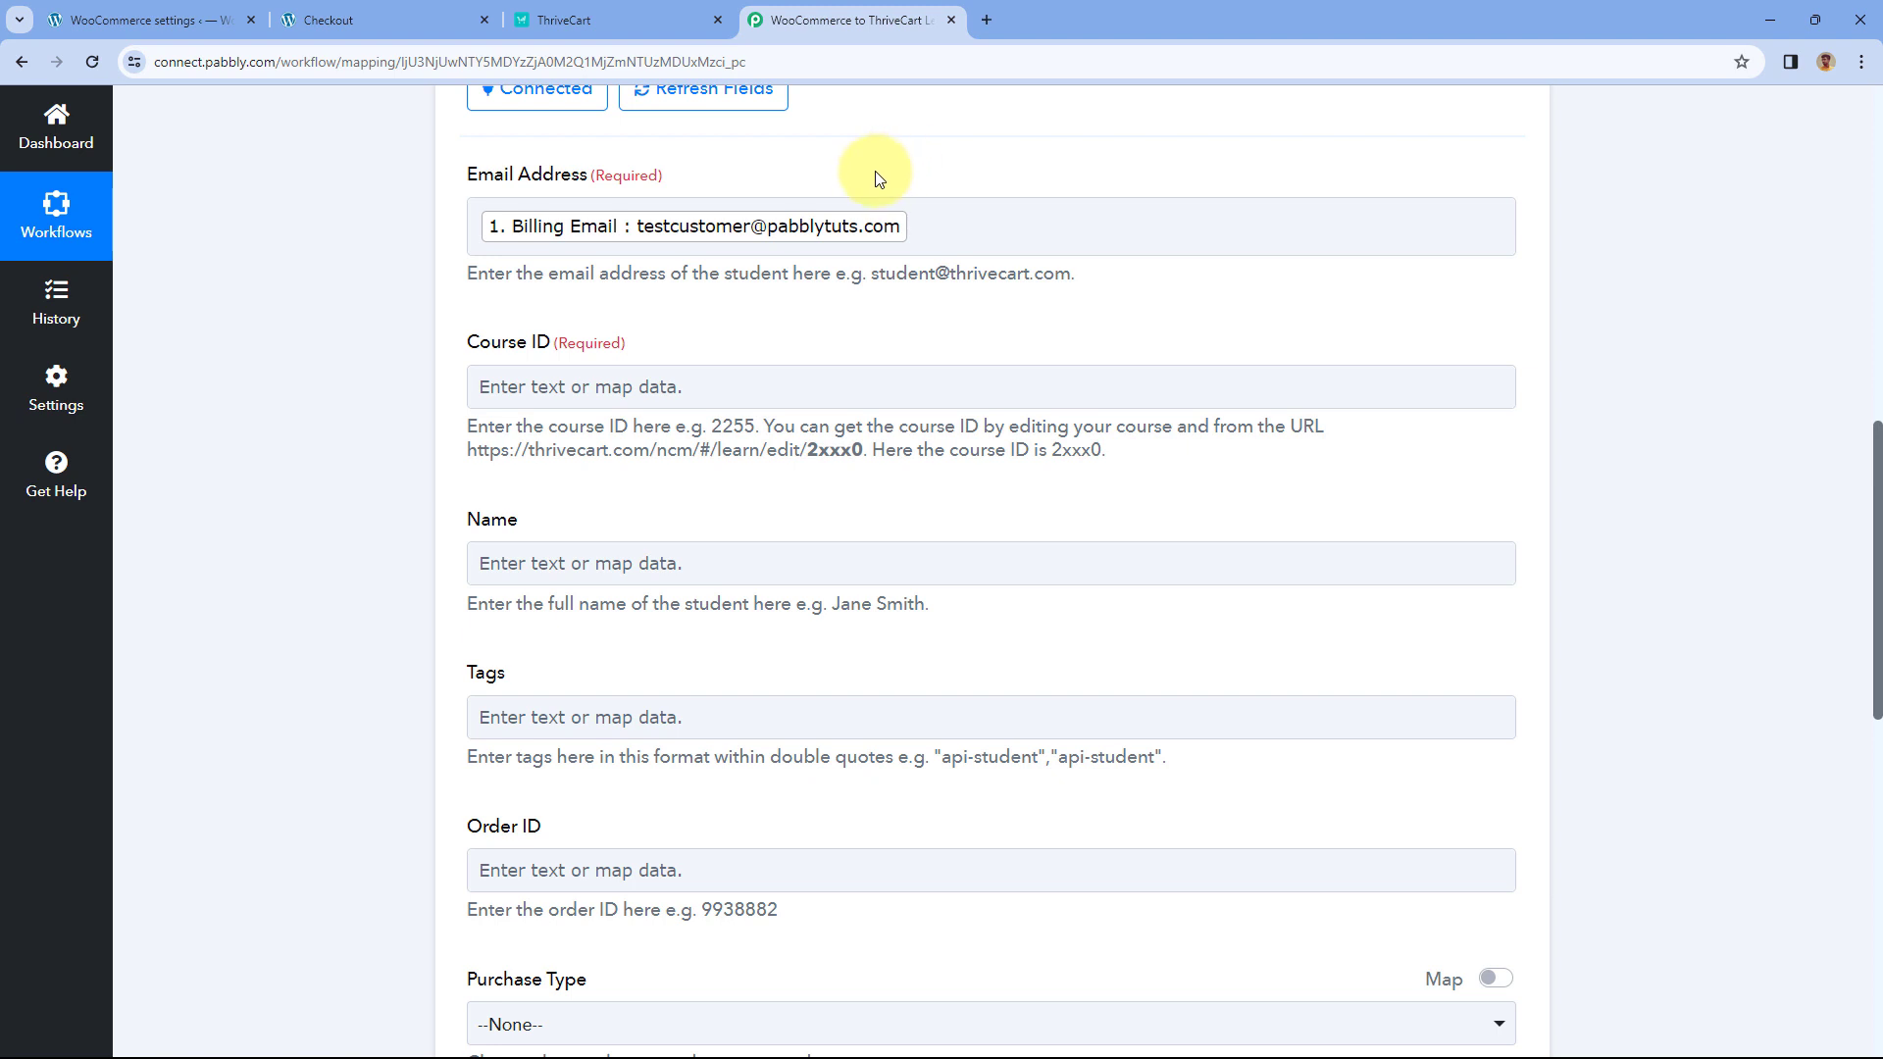
pyautogui.click(626, 8)
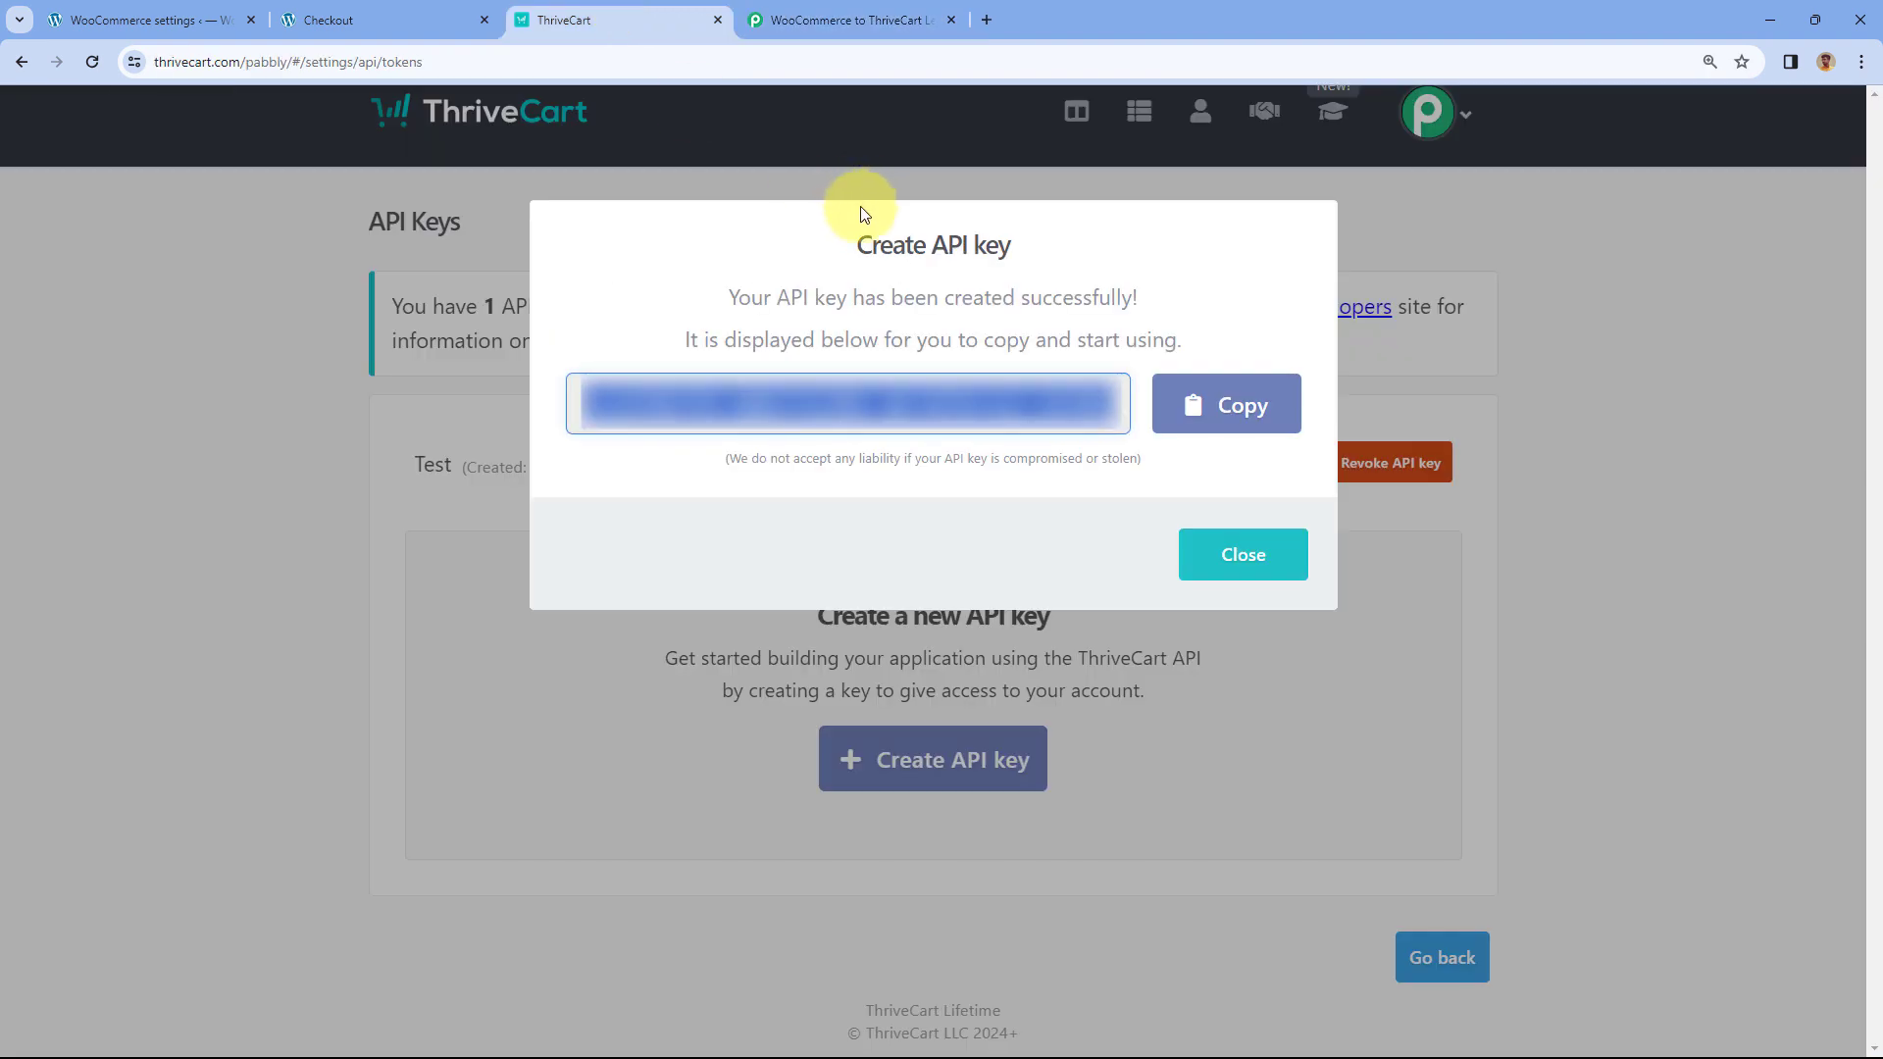
# - Read the Course ID help text in Pabbly, then view ThriveCart's API Keys listing Test and WooCommerce
pyautogui.click(873, 20)
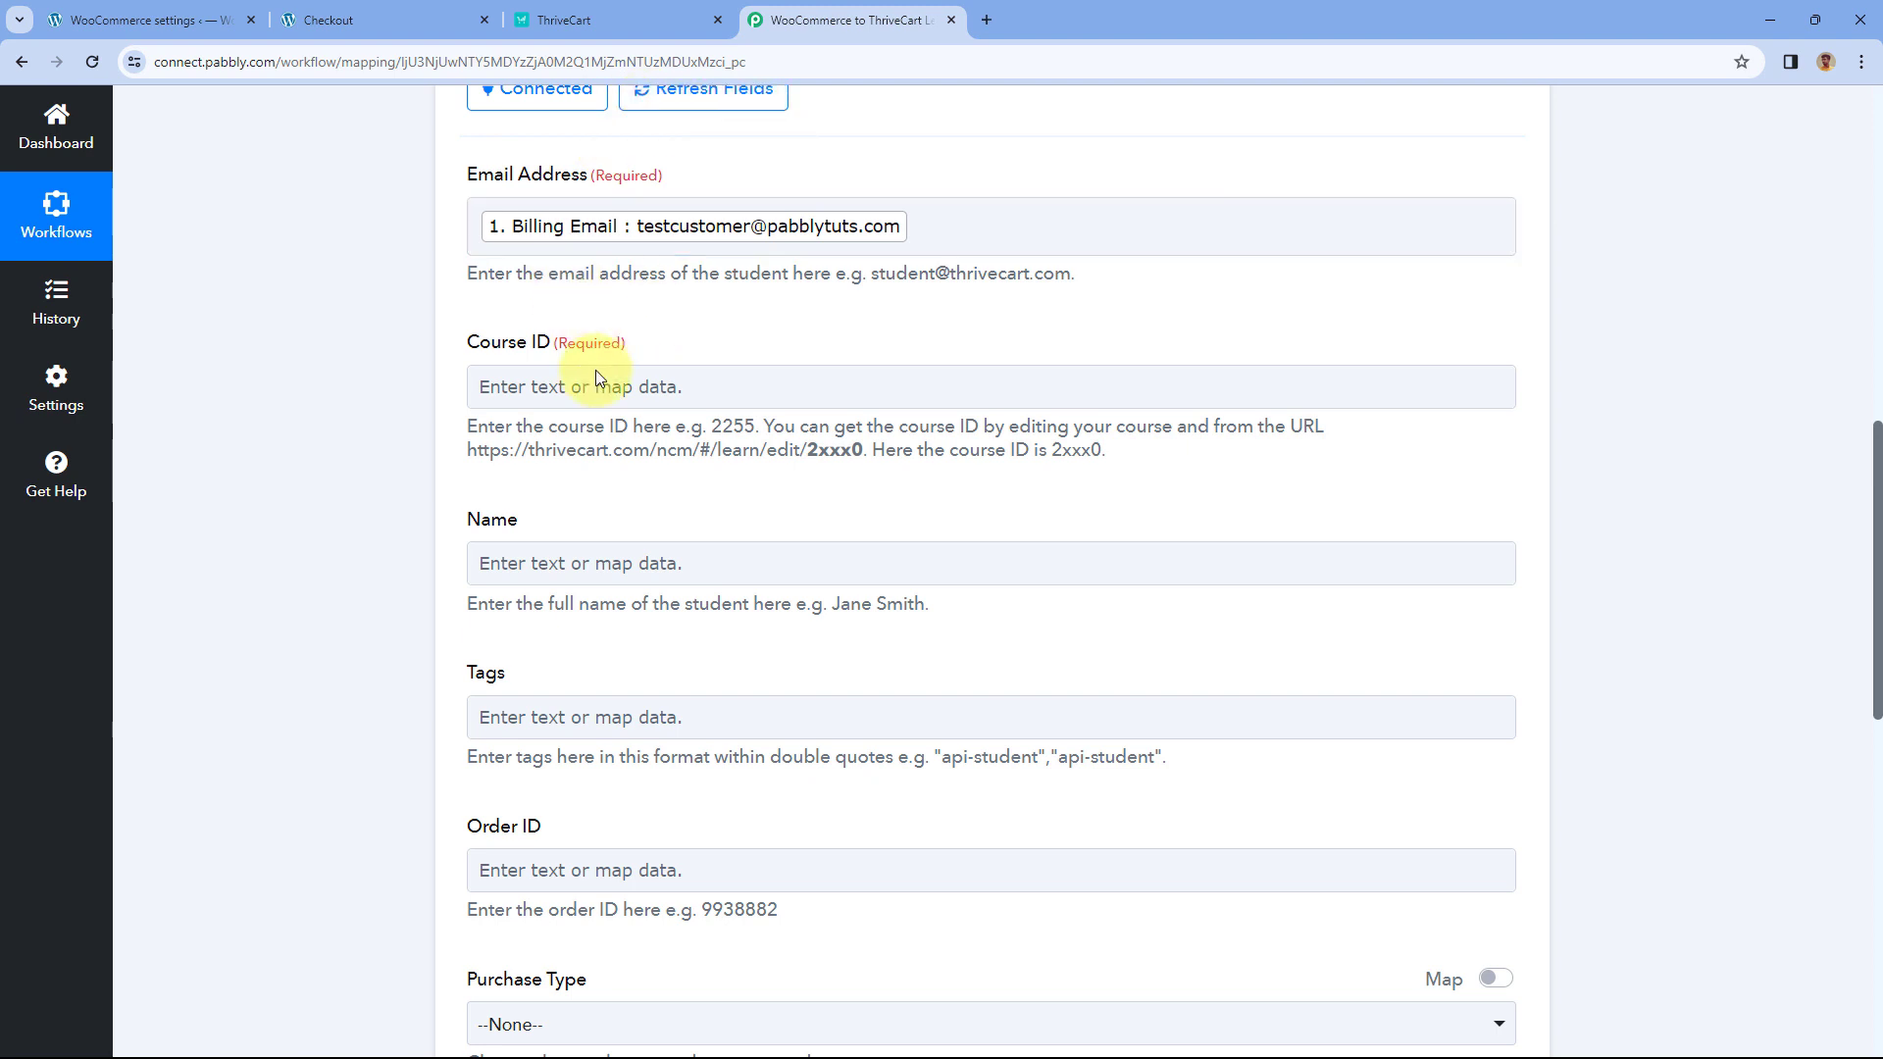
pyautogui.moveTo(455, 422); pyautogui.dragTo(1124, 464)
pyautogui.click(1119, 459)
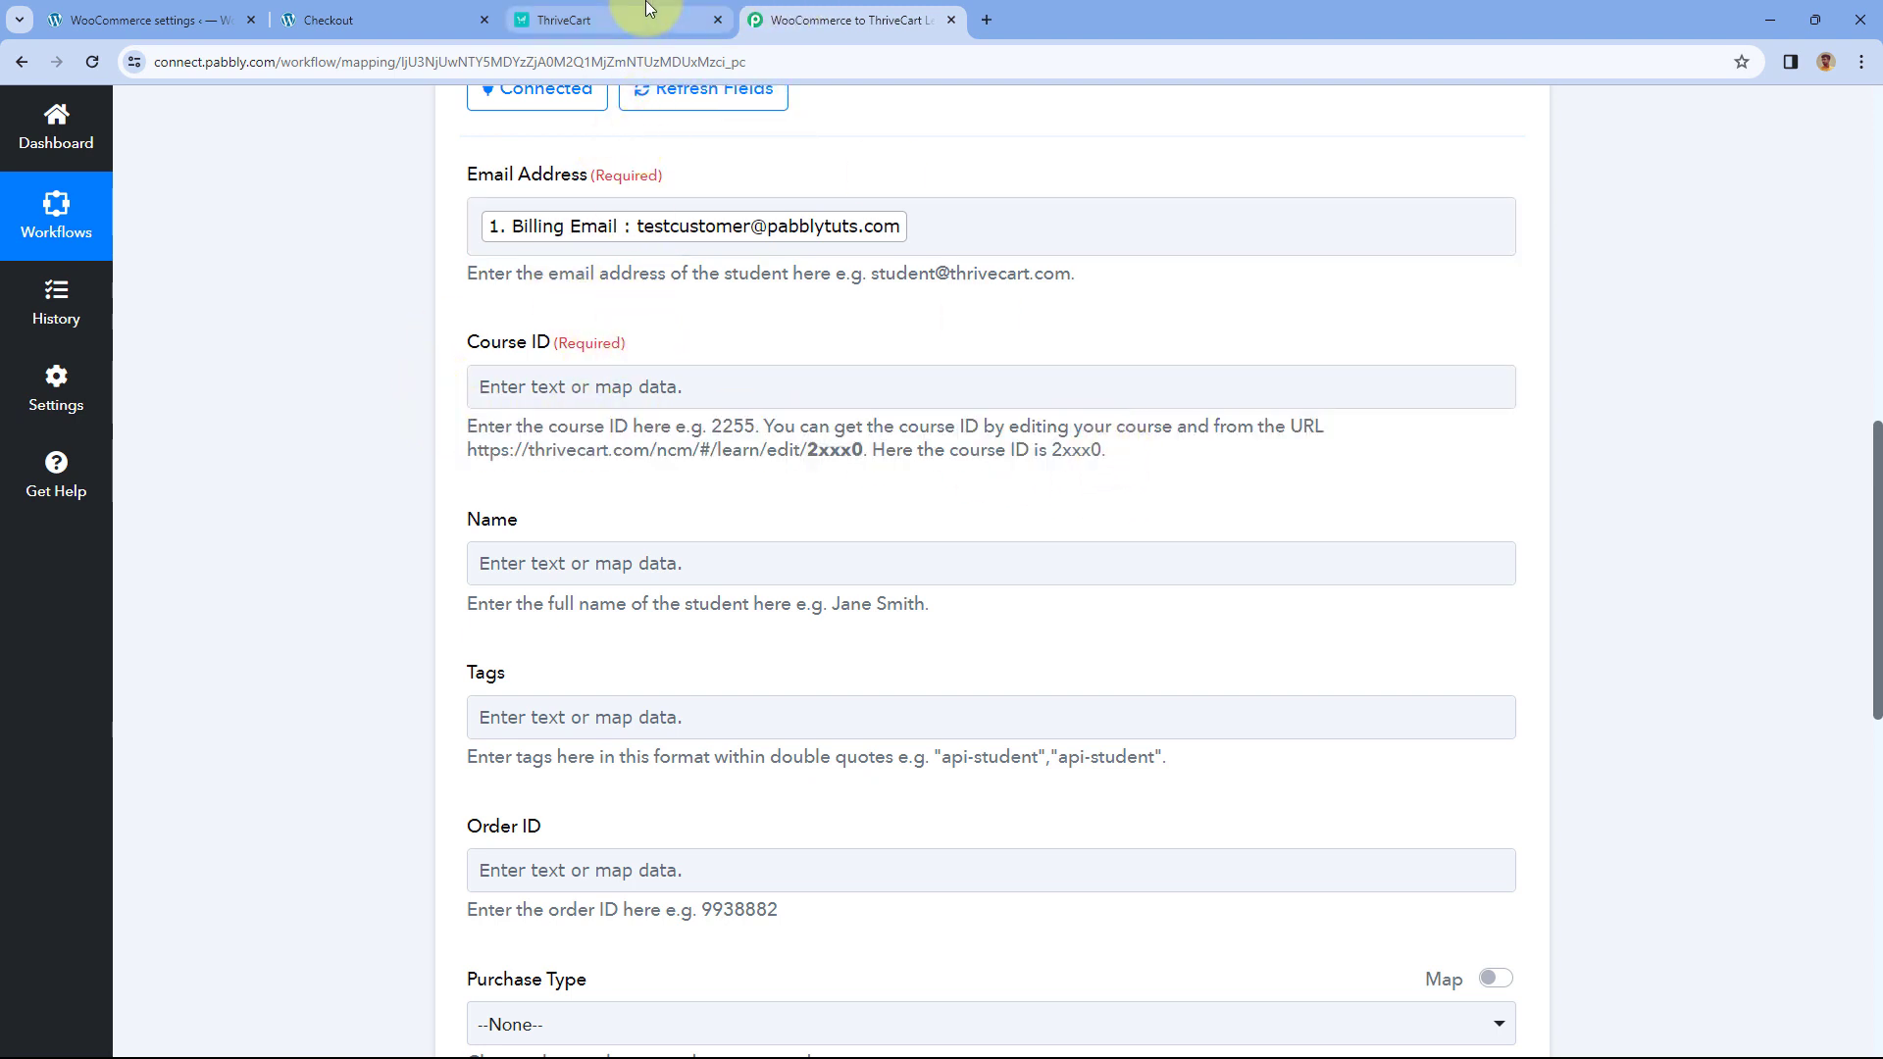
pyautogui.click(608, 20)
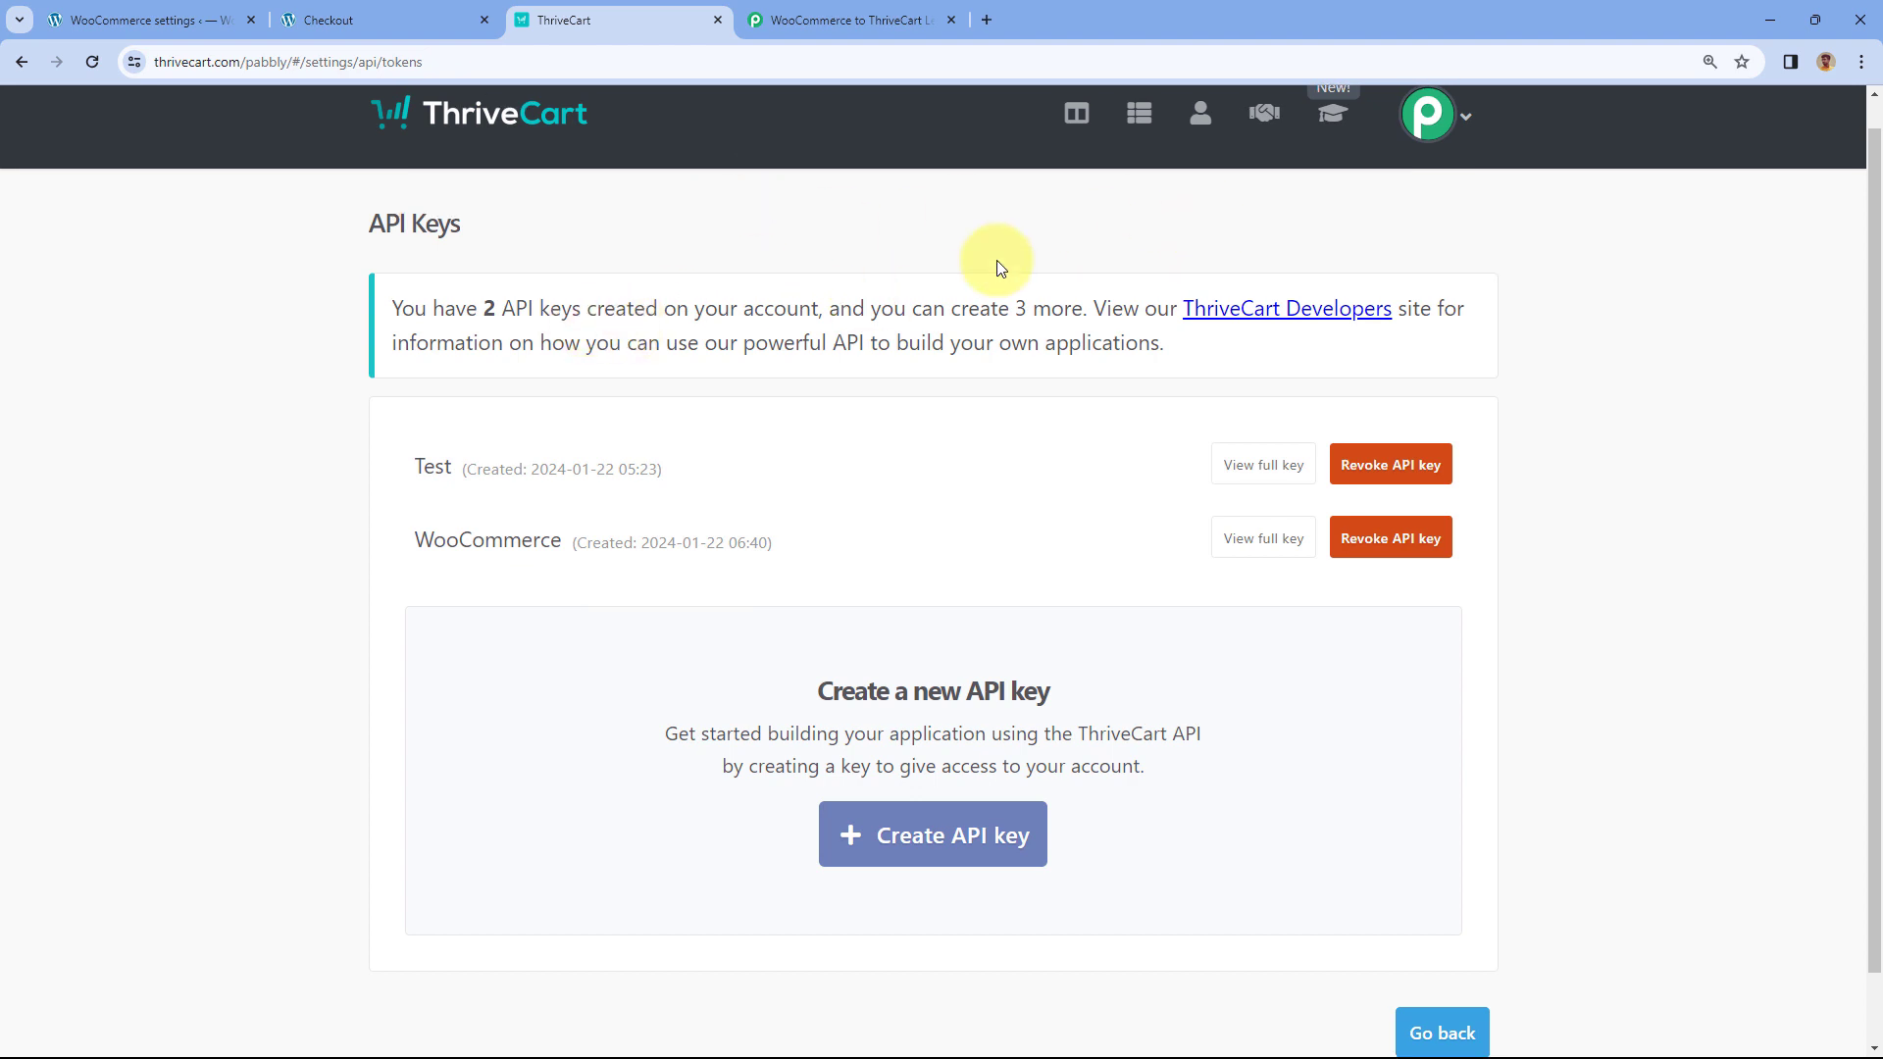
pyautogui.scroll(1, 997, 261)
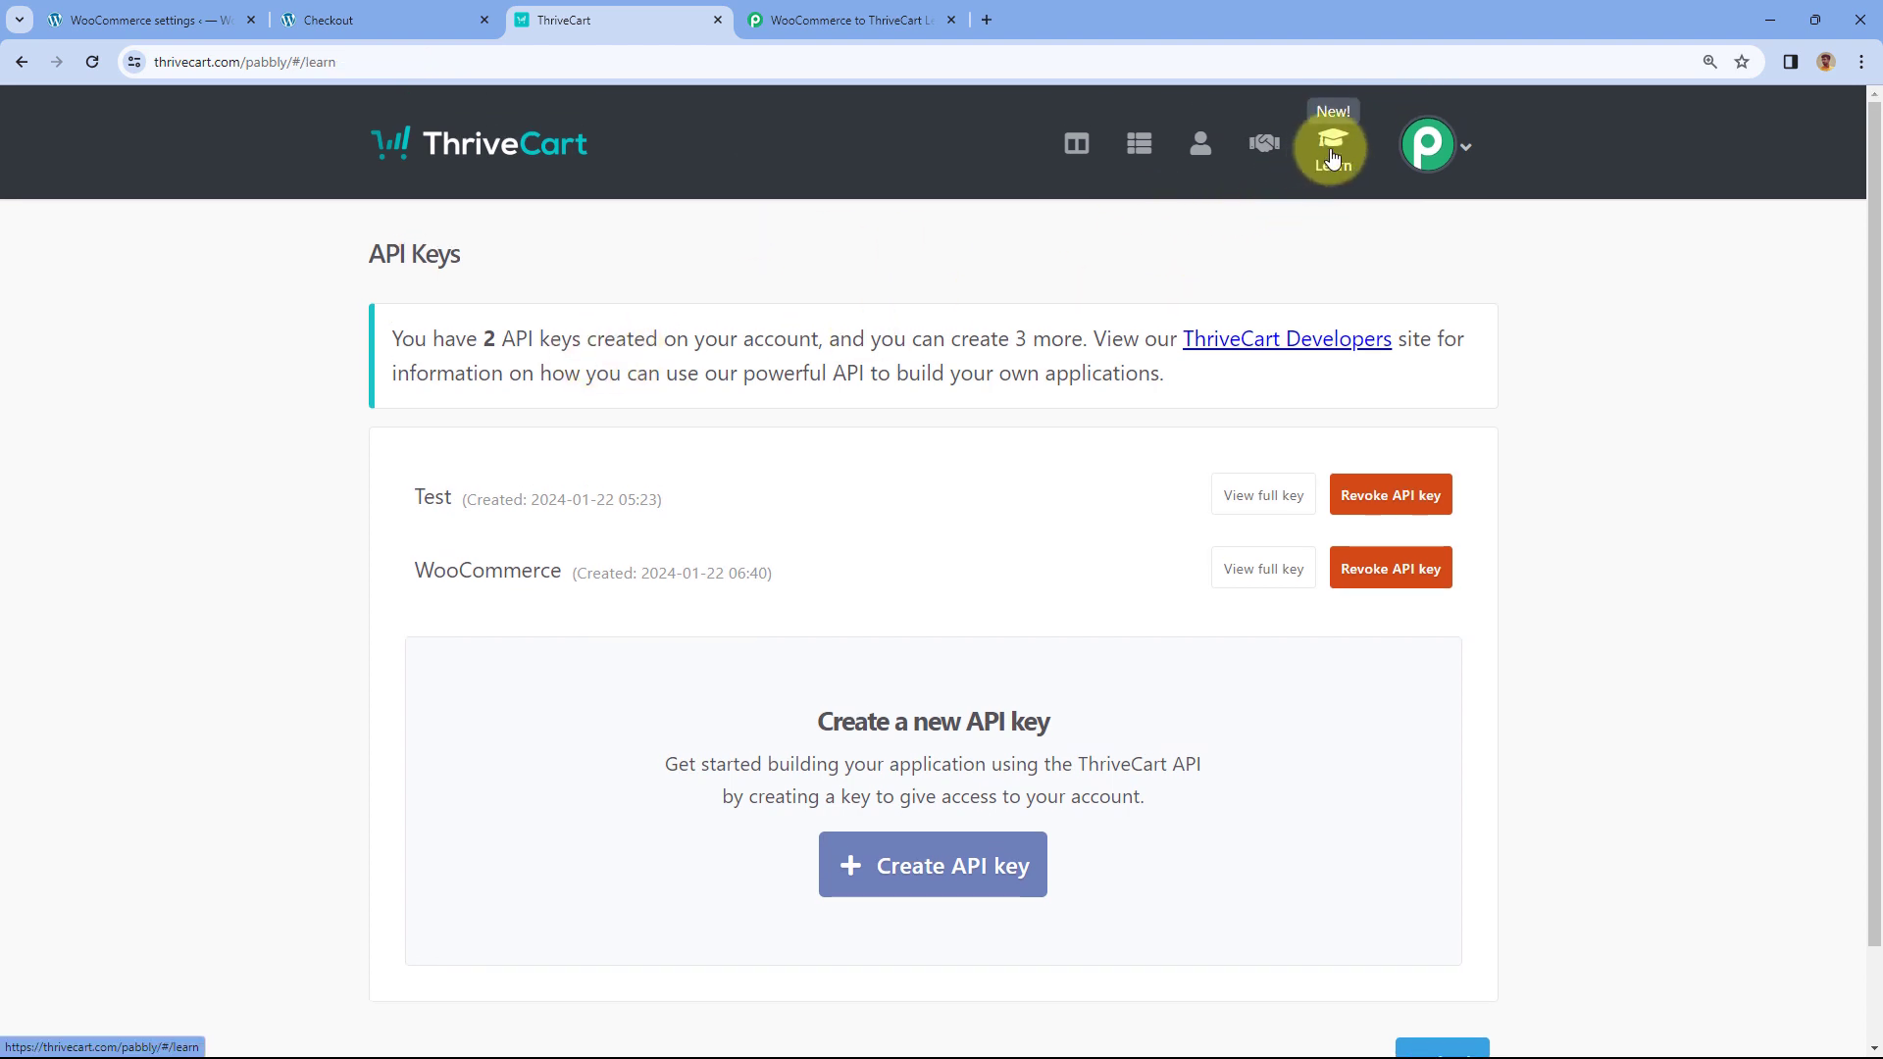
# - Open Basics of PHP from the Learn+ courses for editing and copy ID 89256 from the URL
pyautogui.click(1332, 157)
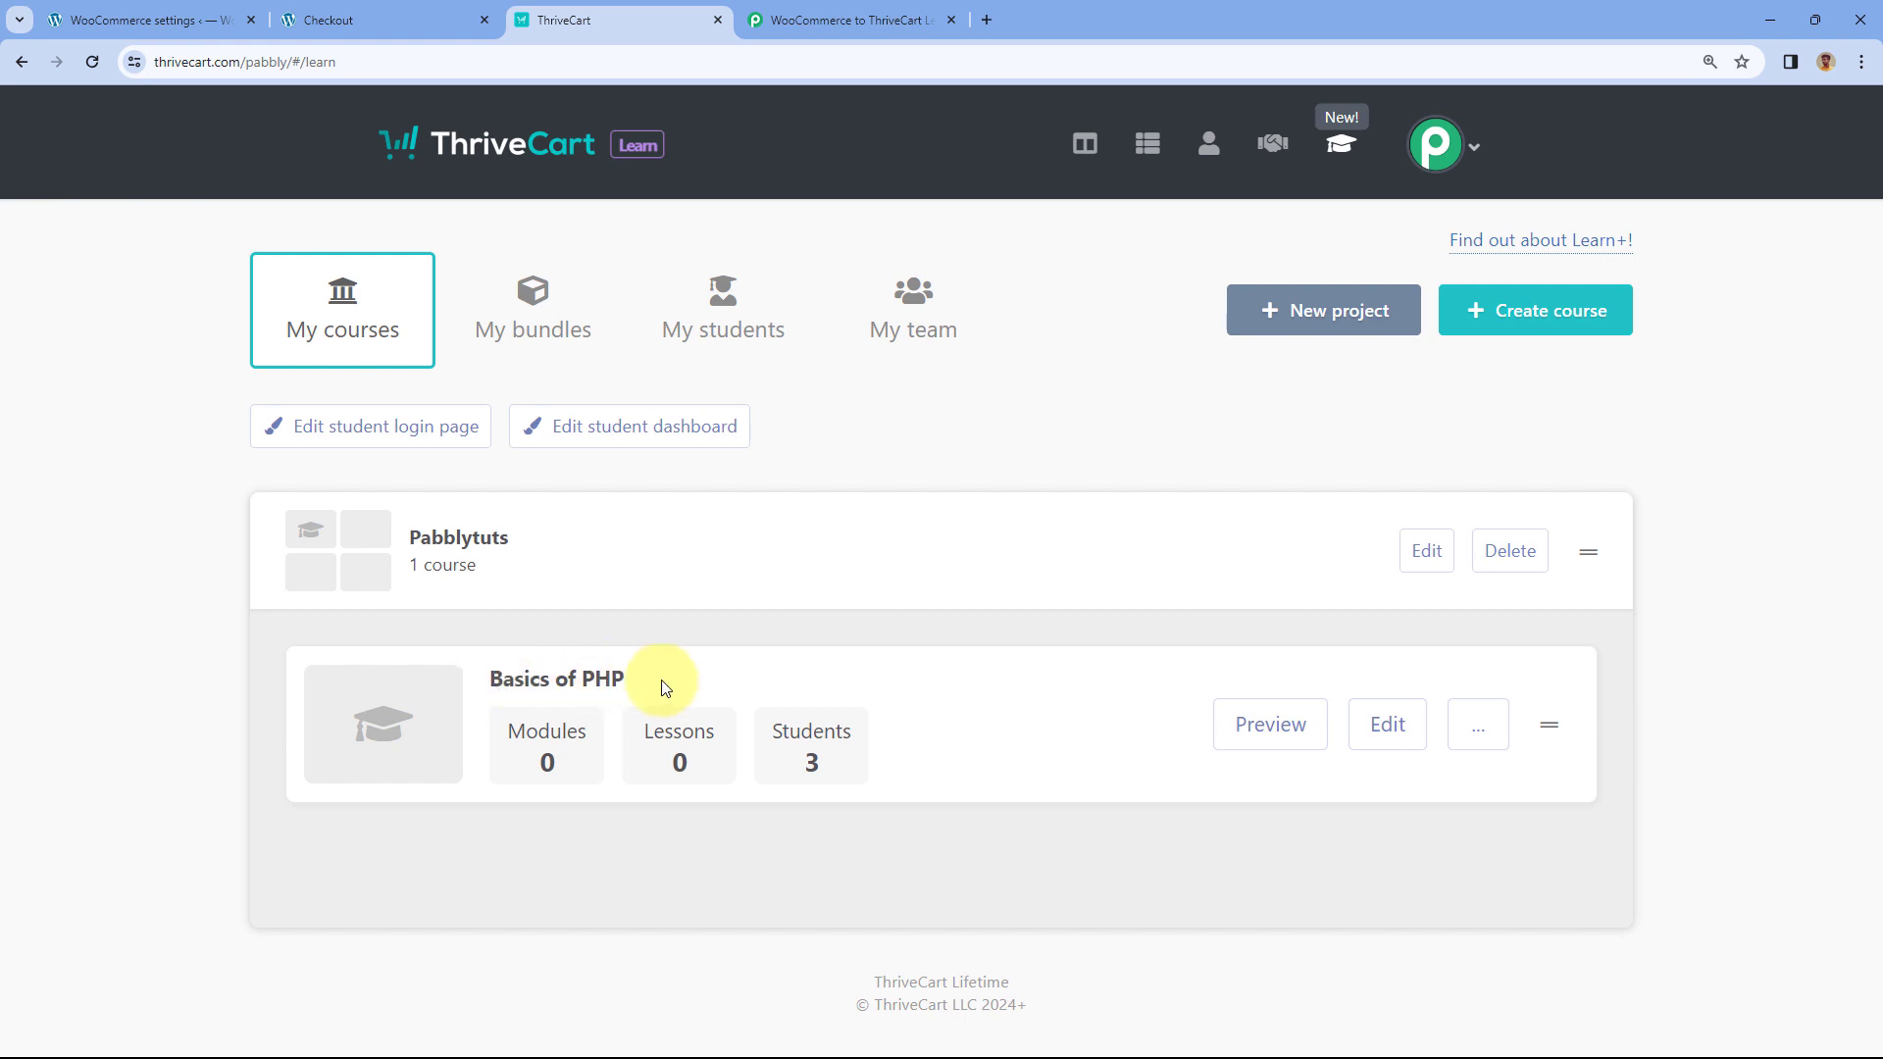
pyautogui.click(1388, 728)
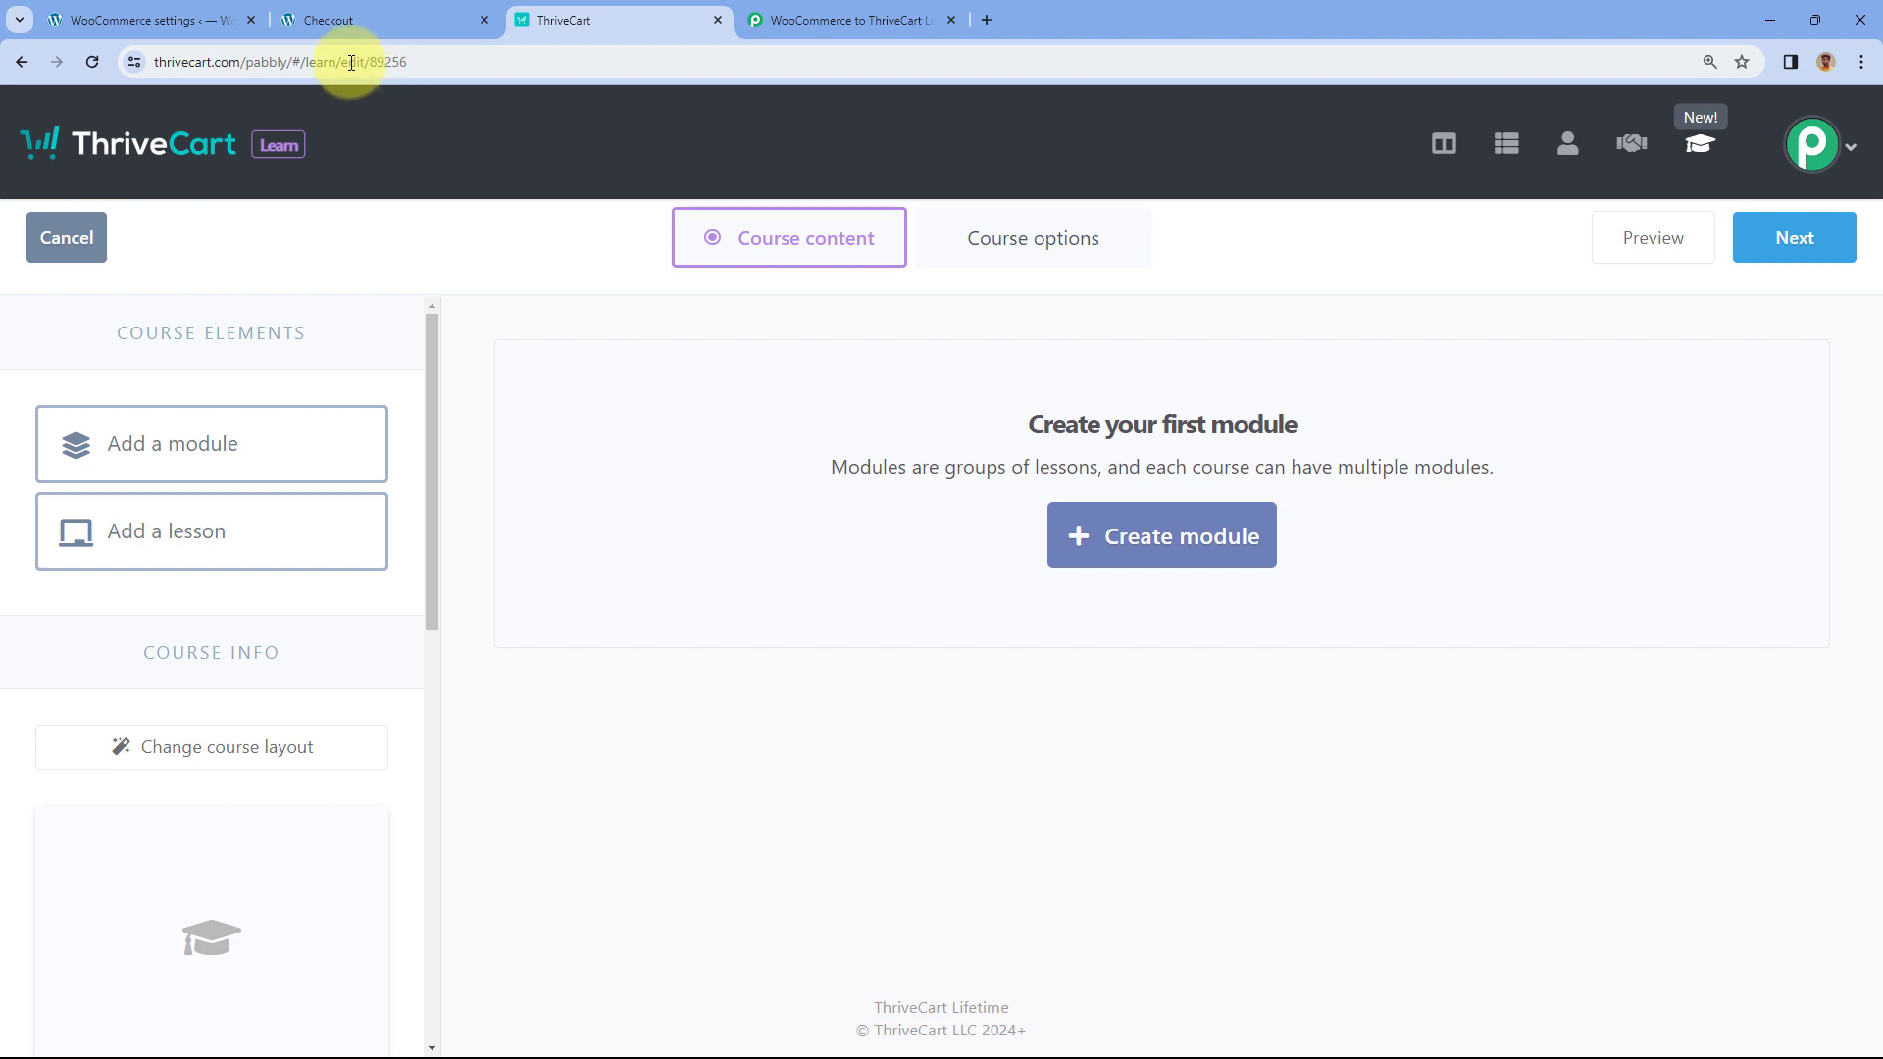
pyautogui.moveTo(413, 62); pyautogui.dragTo(462, 61)
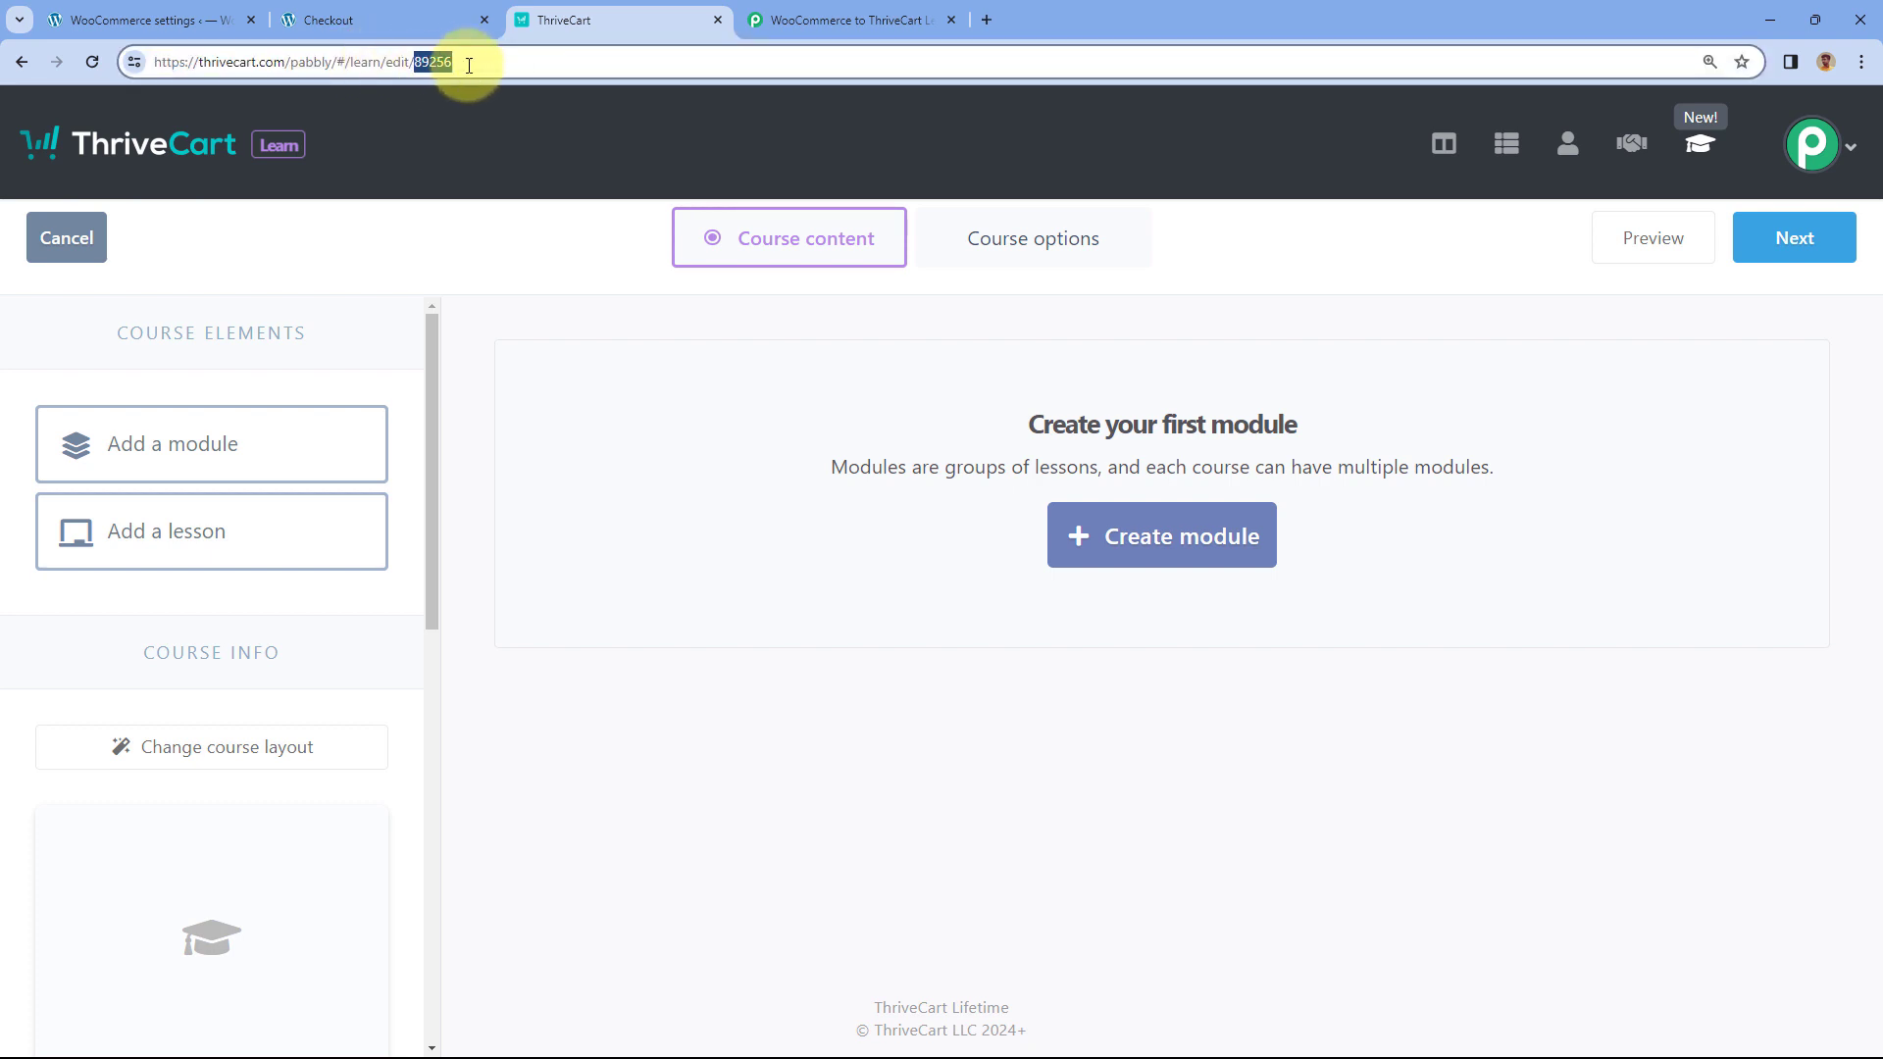
pyautogui.rightClick(430, 62)
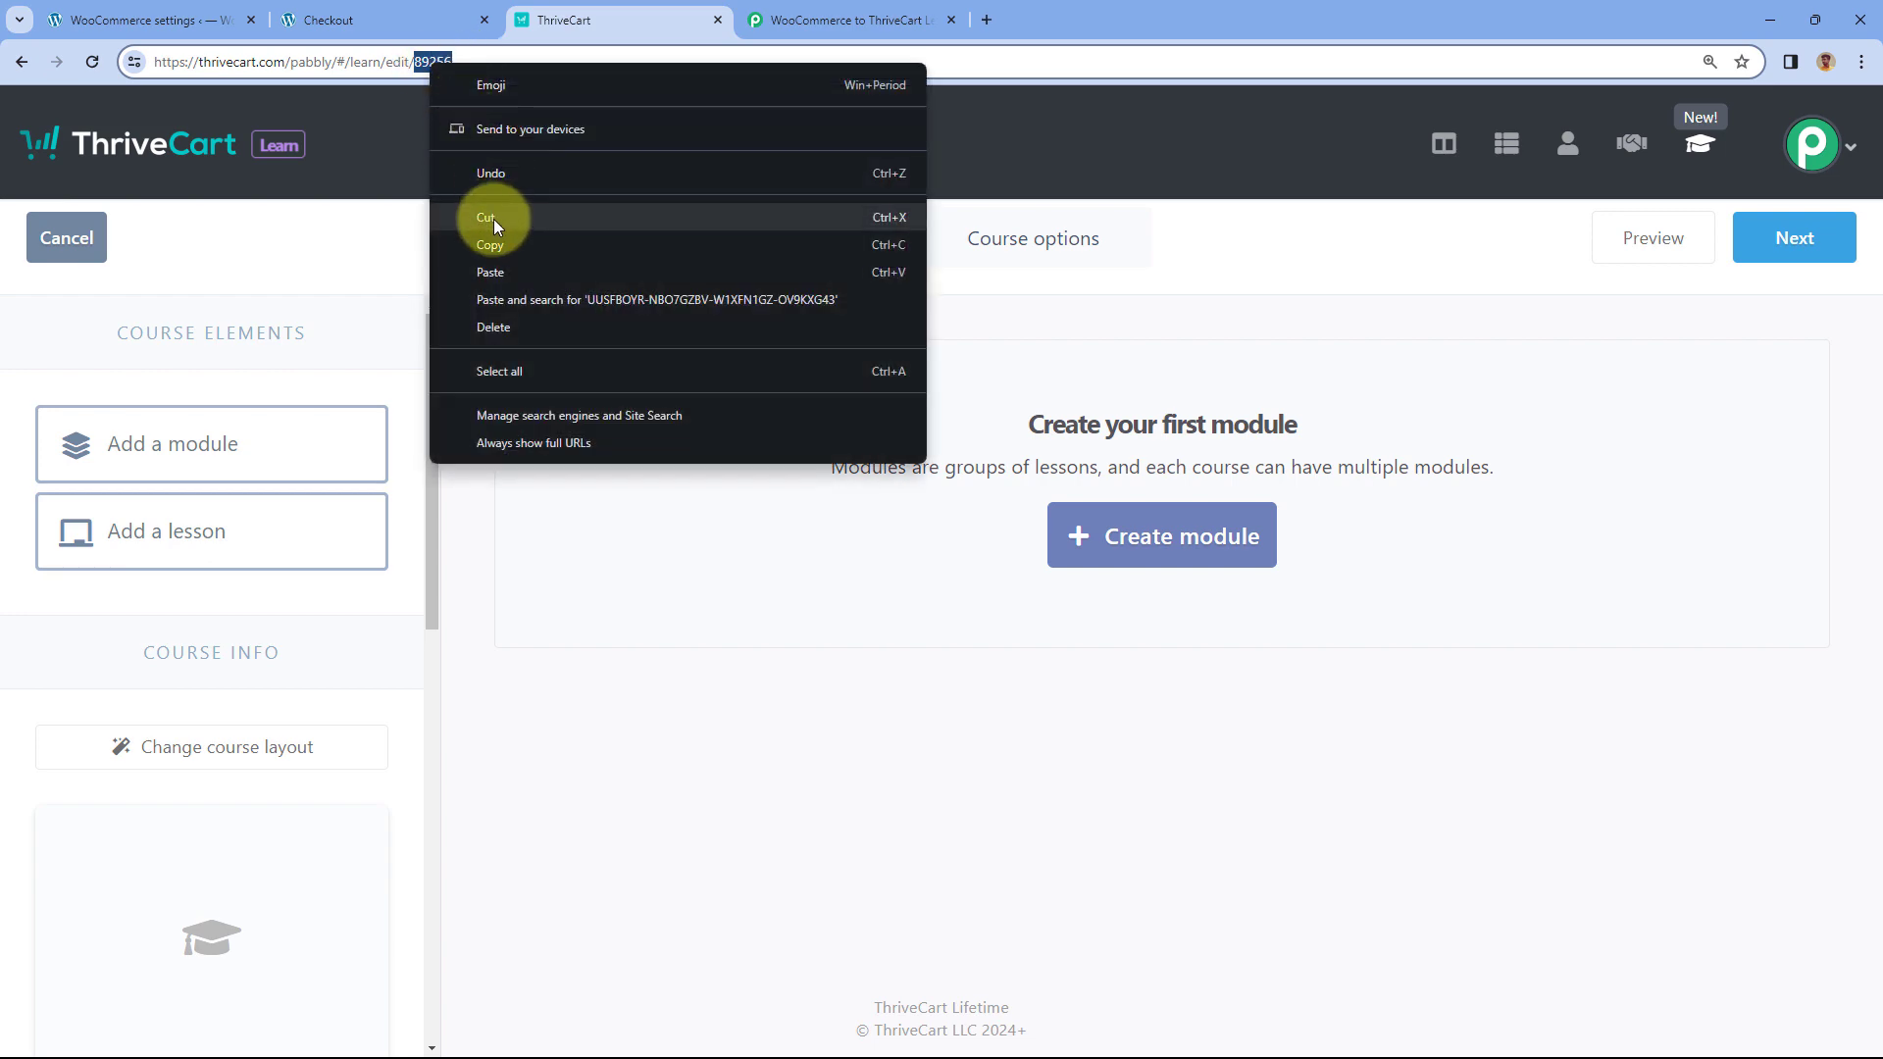
pyautogui.click(493, 245)
# - Paste course ID 89256 into the Create New Student Course ID field
pyautogui.click(797, 14)
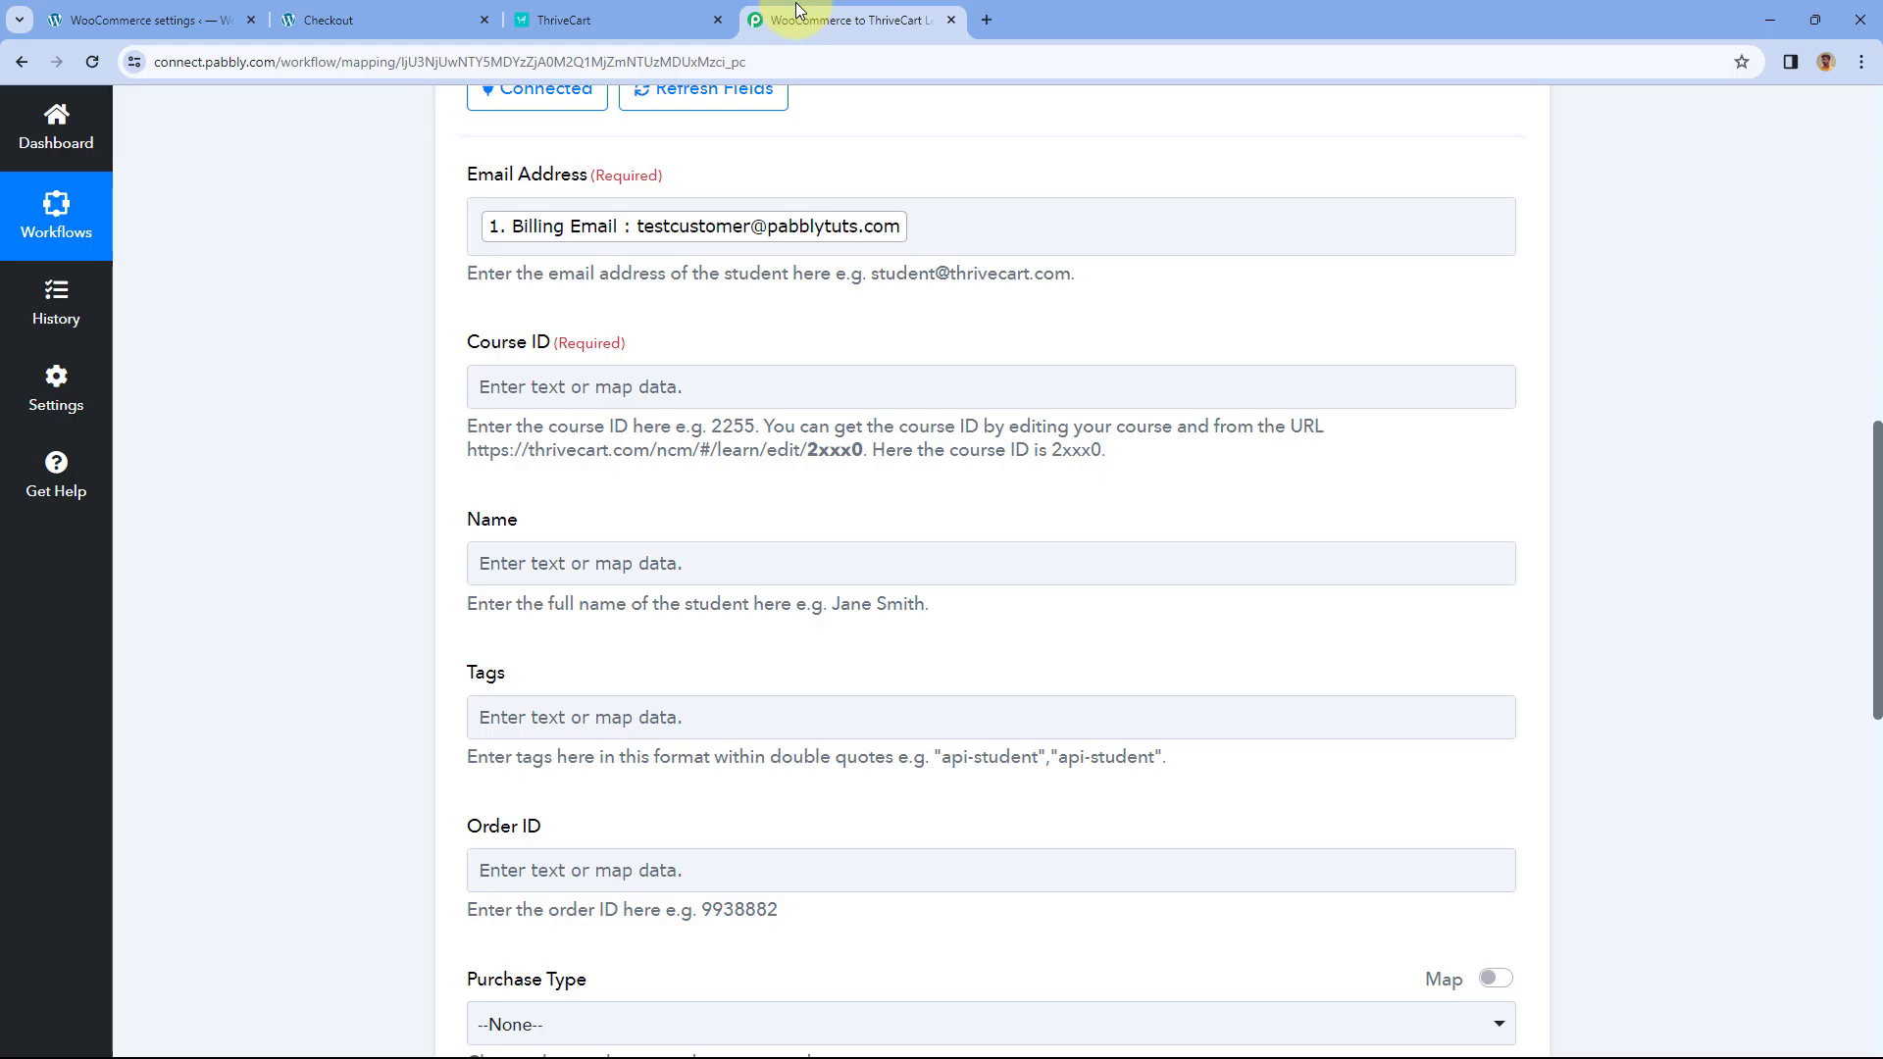
pyautogui.click(538, 386)
pyautogui.rightClick(537, 385)
pyautogui.click(576, 579)
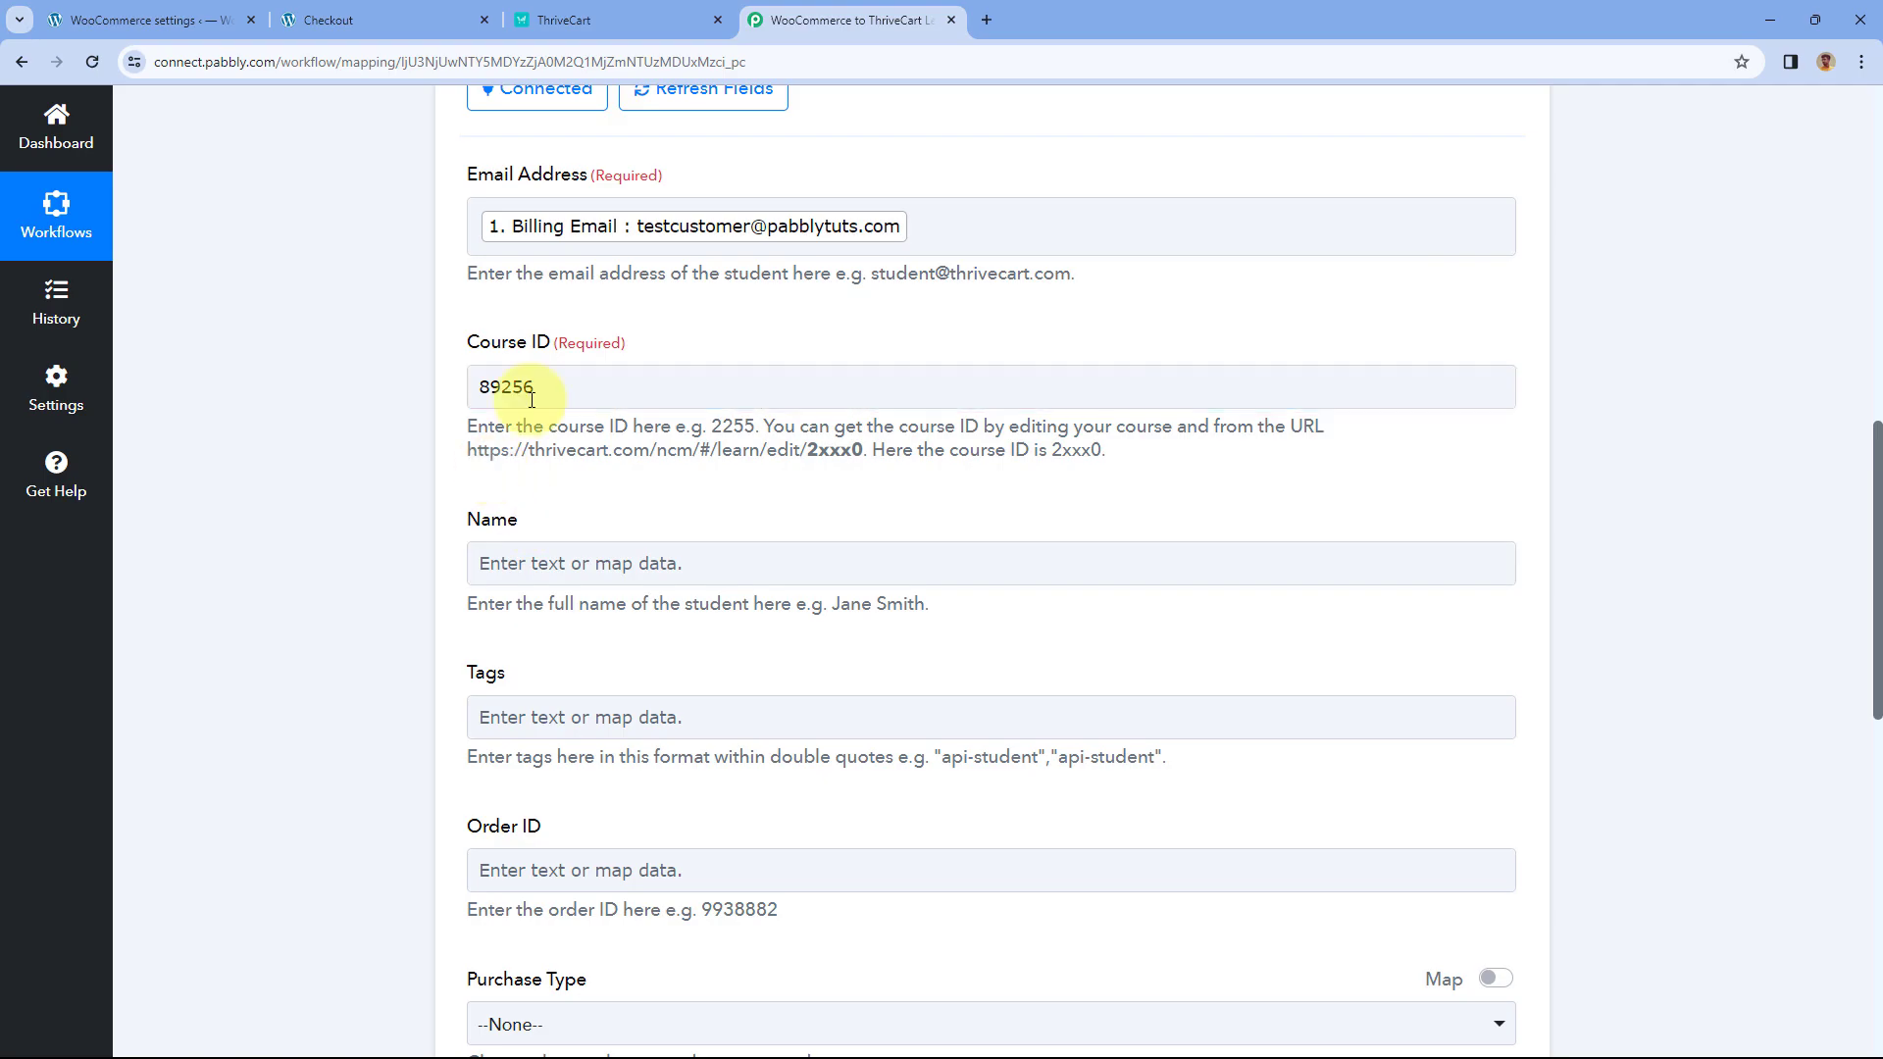
pyautogui.click(608, 20)
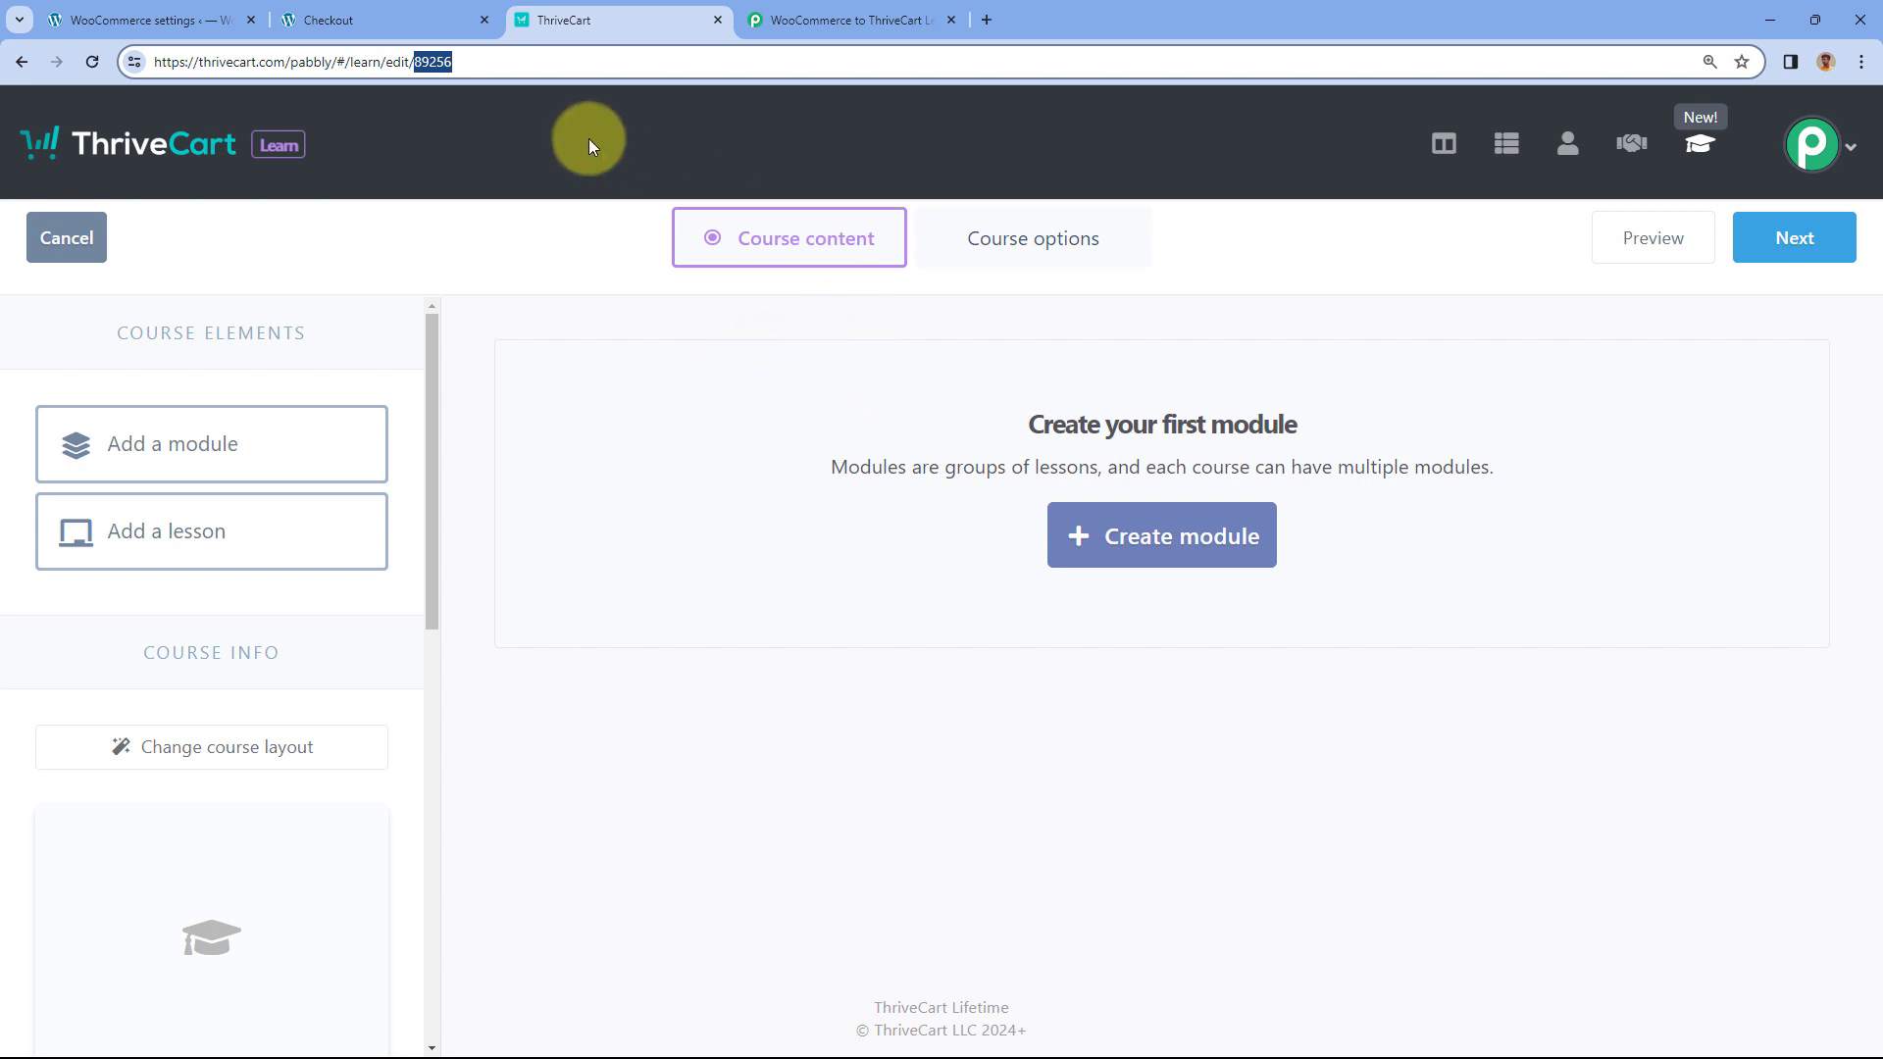
pyautogui.click(496, 252)
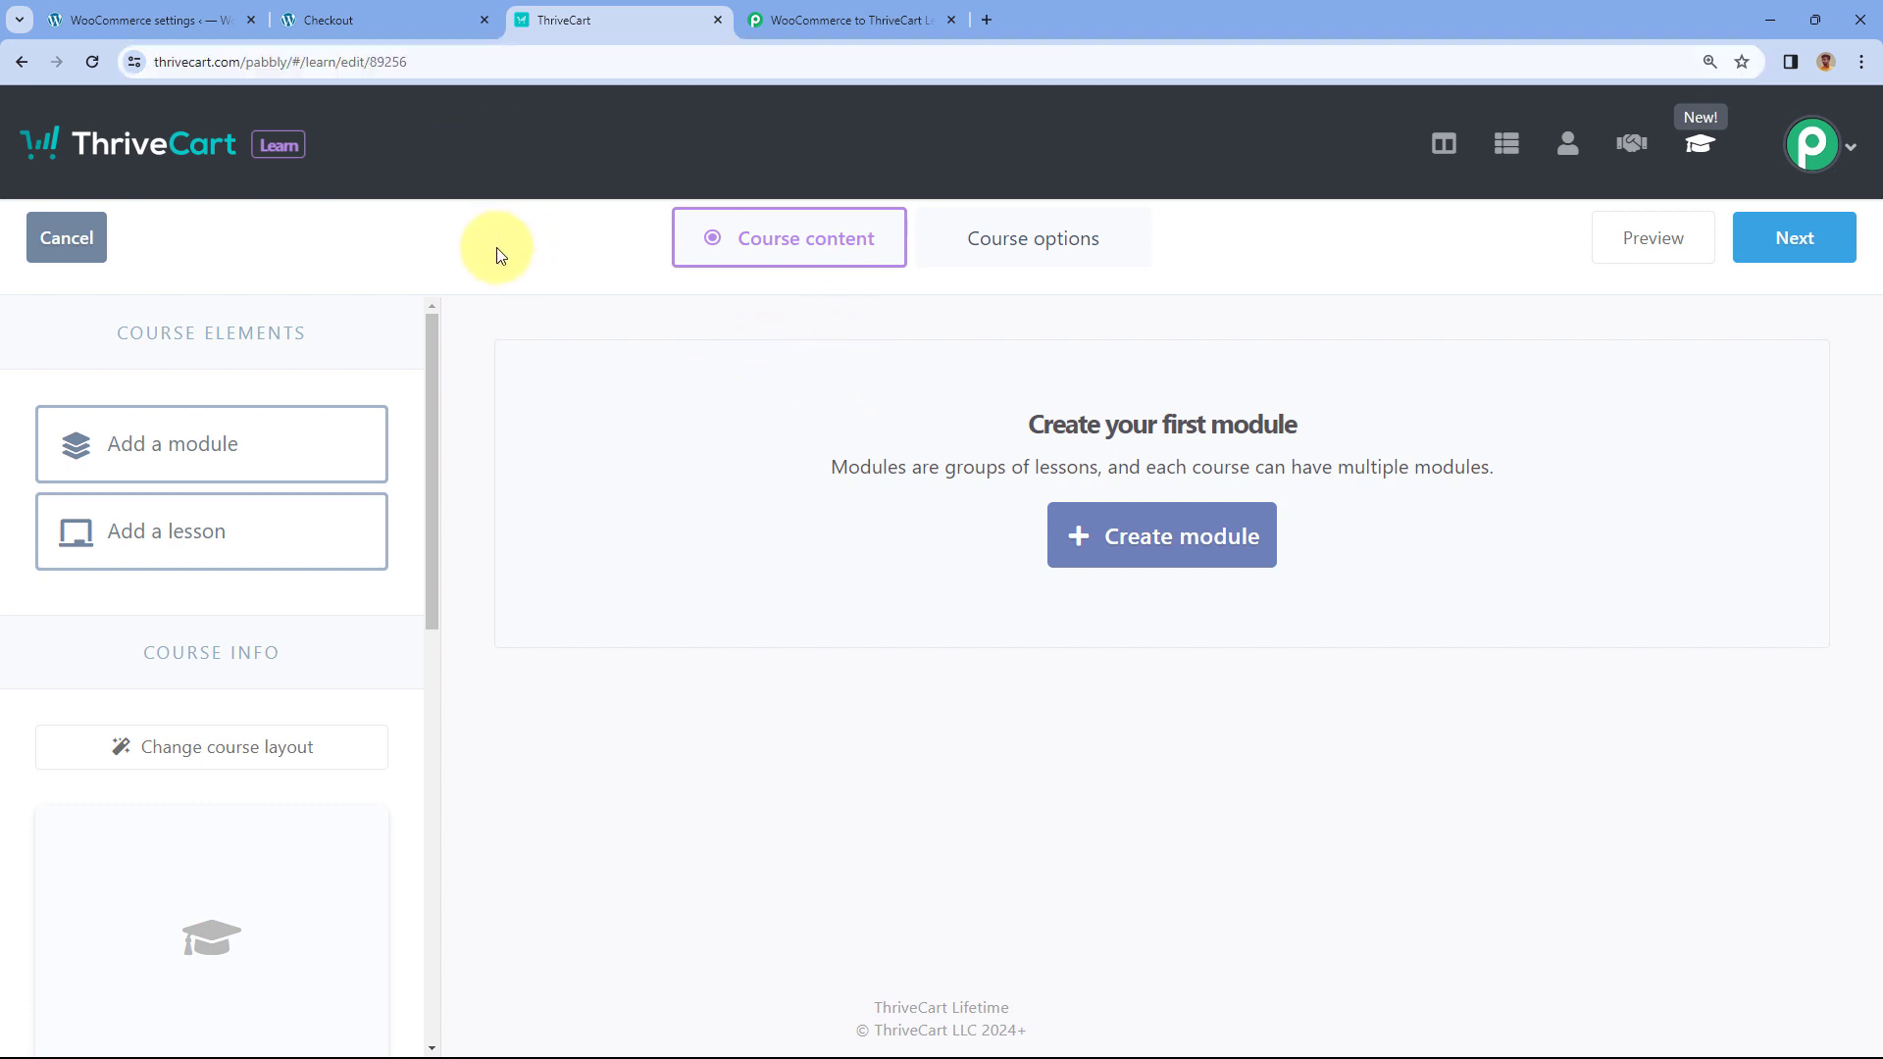
# - Return to the mapping form and move down to the student Name field
pyautogui.click(876, 12)
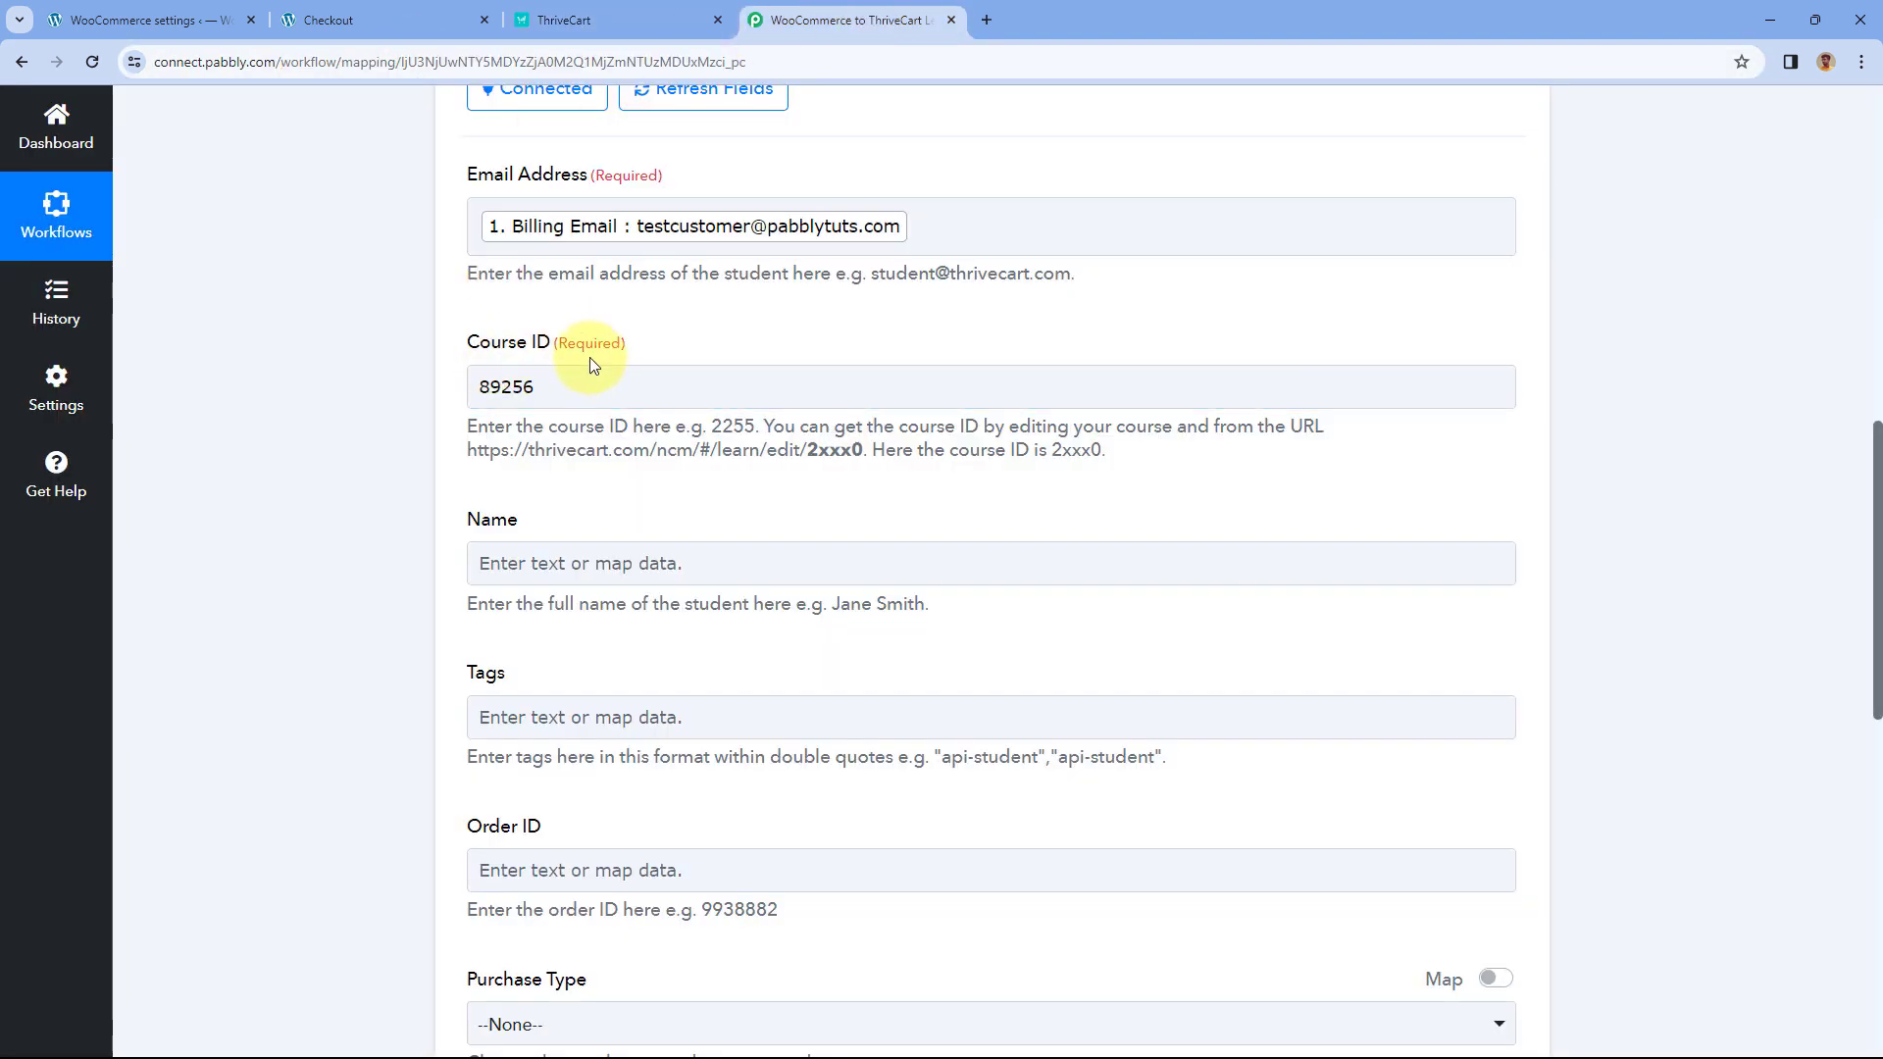
pyautogui.scroll(-2, 399, 391)
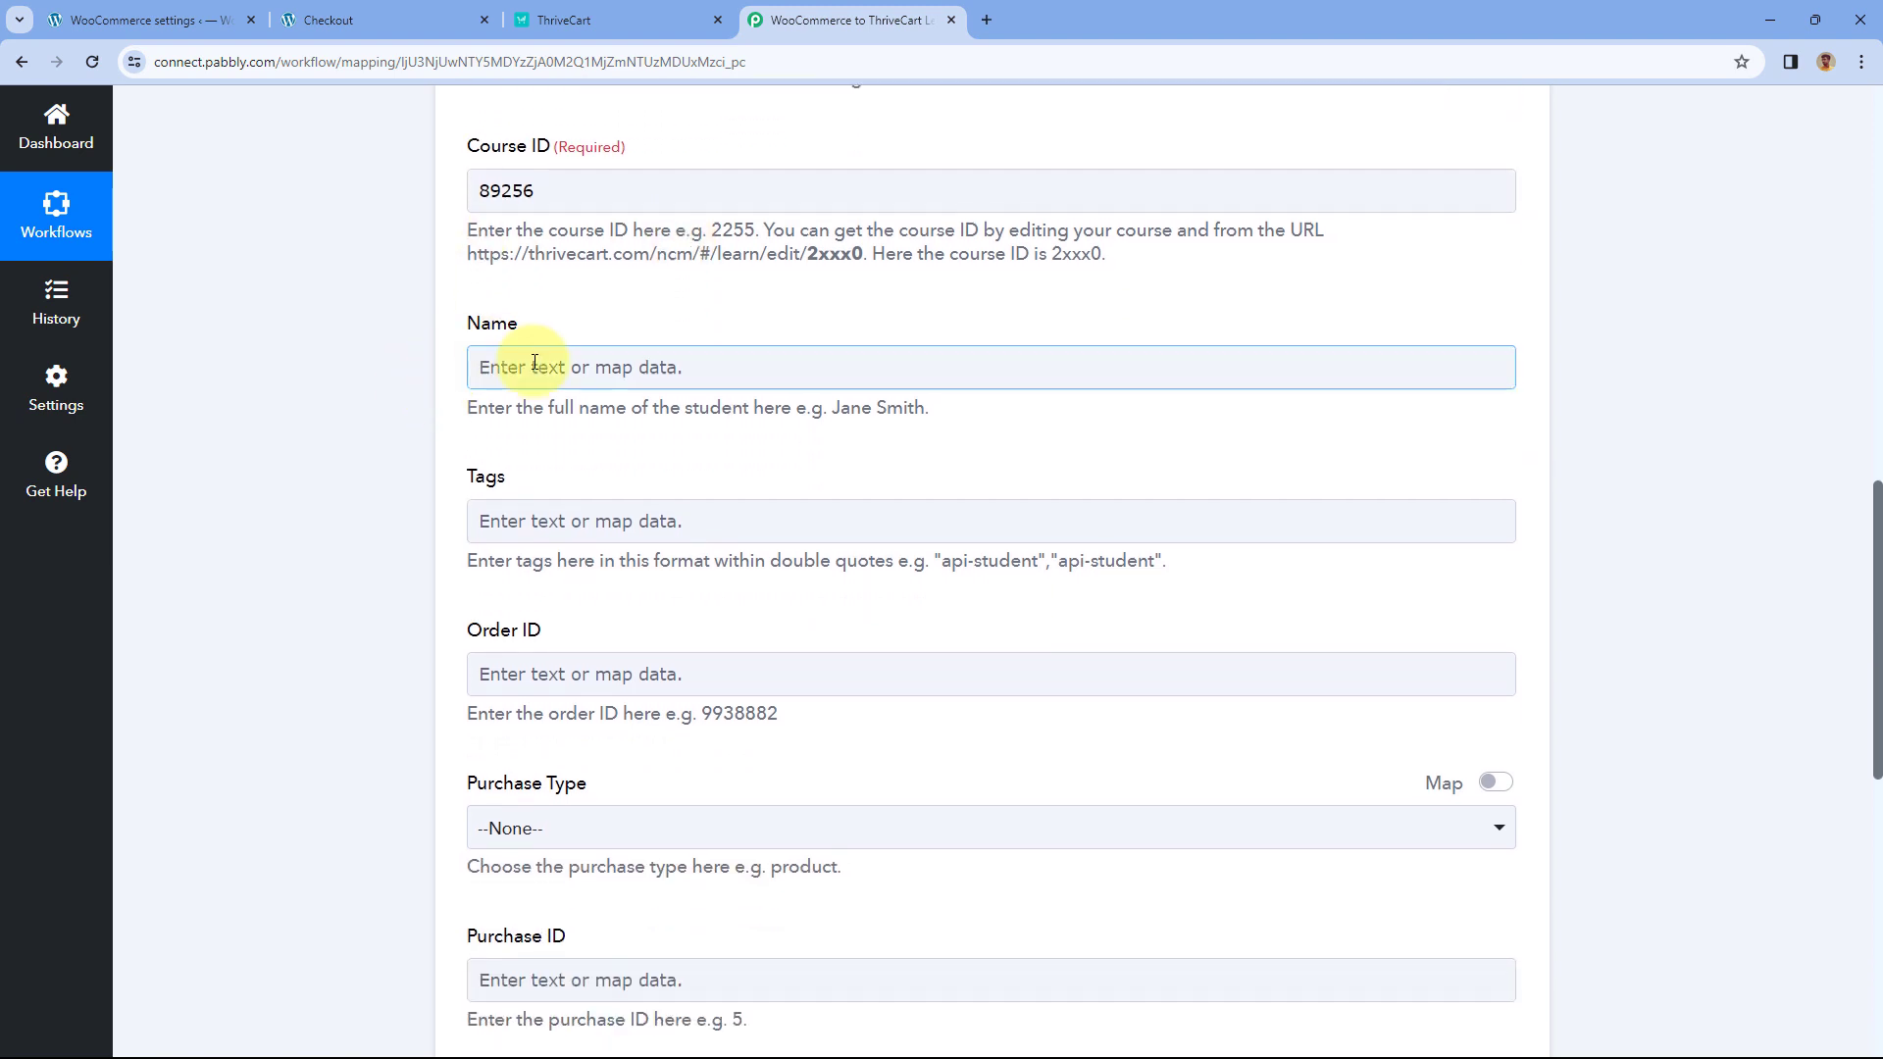
pyautogui.click(569, 363)
pyautogui.scroll(9, 844, 323)
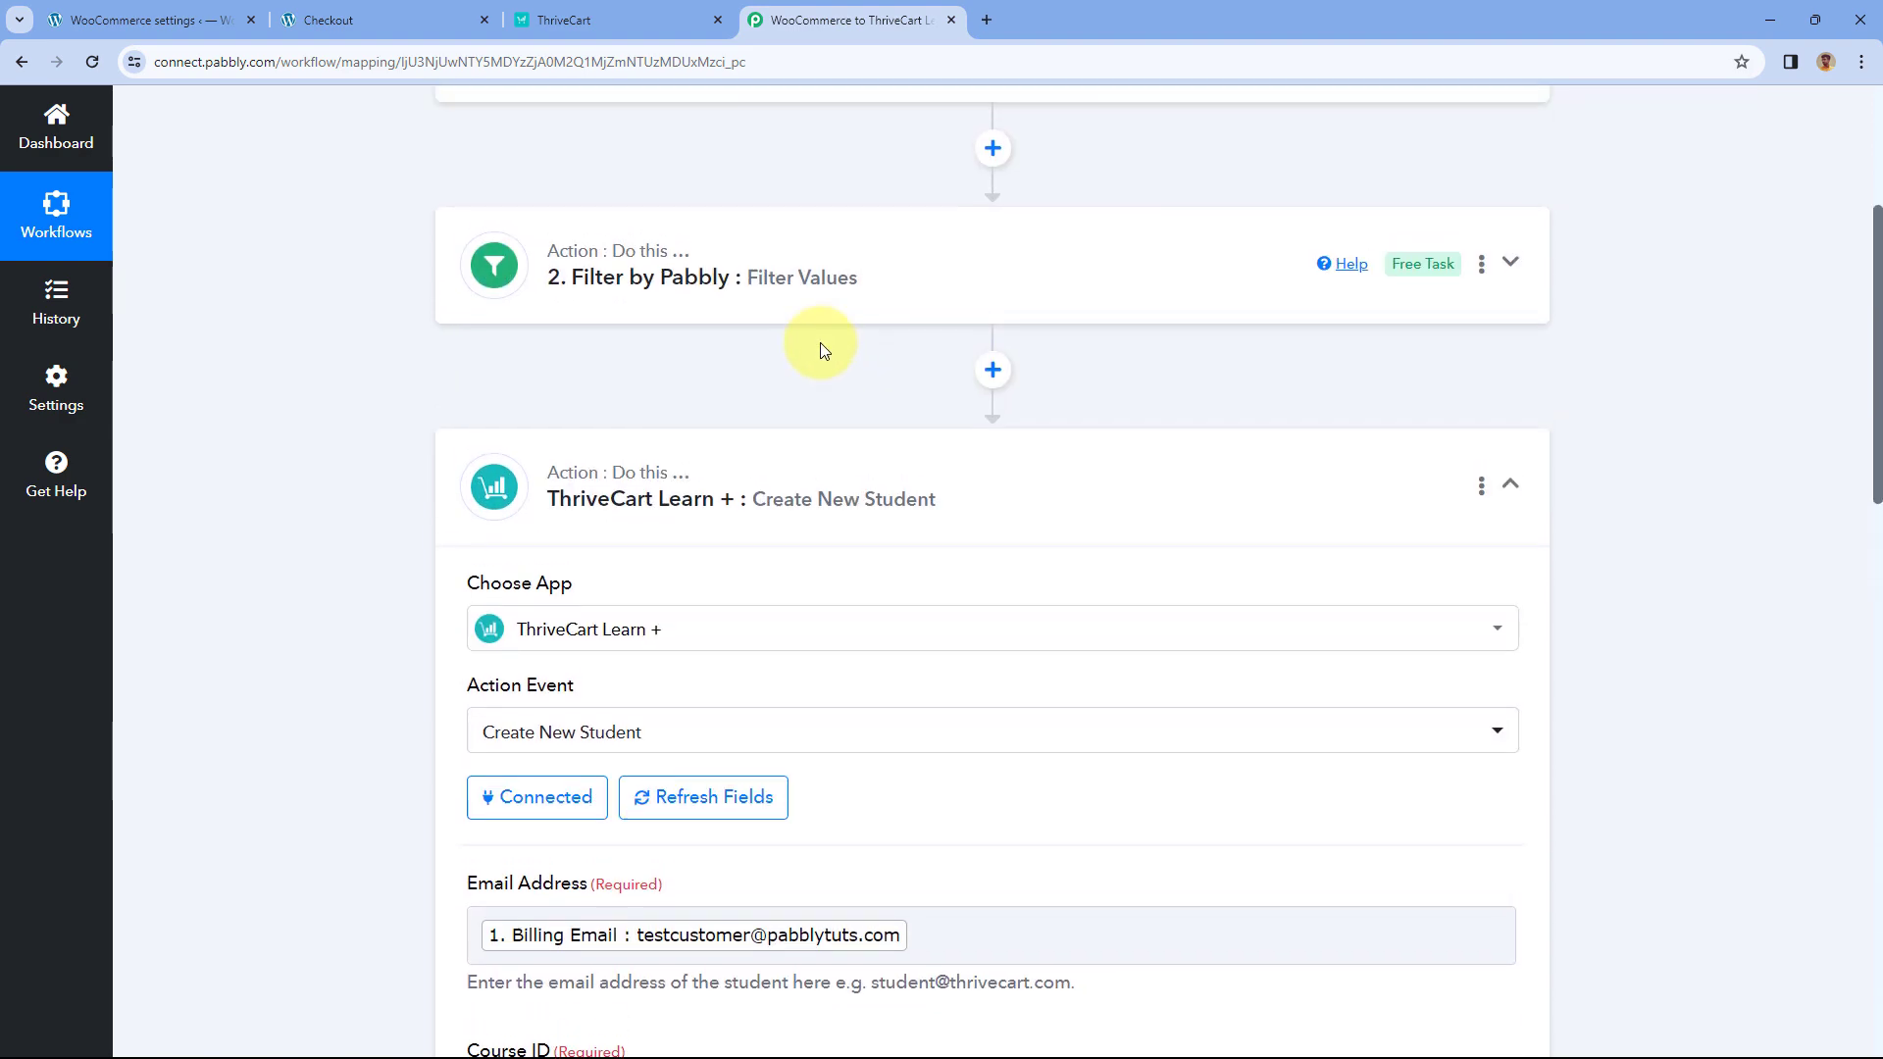
pyautogui.scroll(2, 820, 343)
pyautogui.scroll(-3, 402, 351)
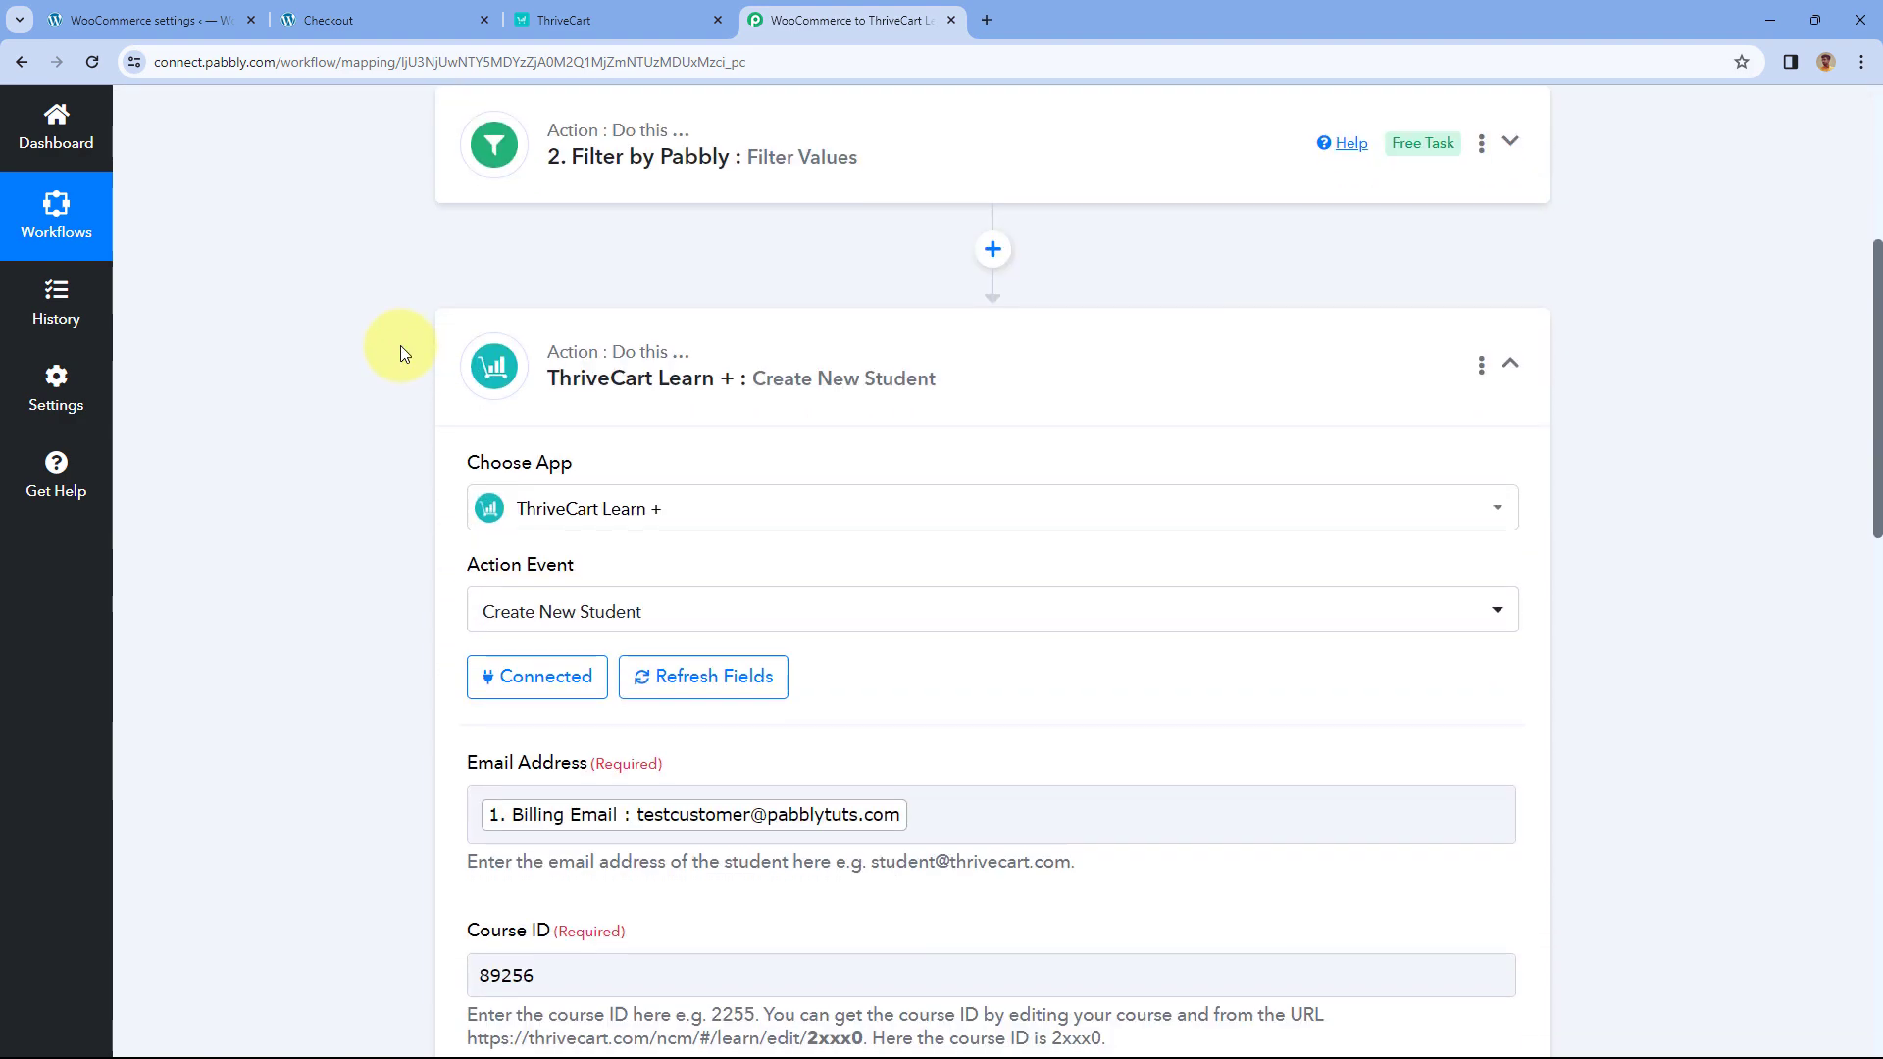
pyautogui.scroll(-8, 400, 351)
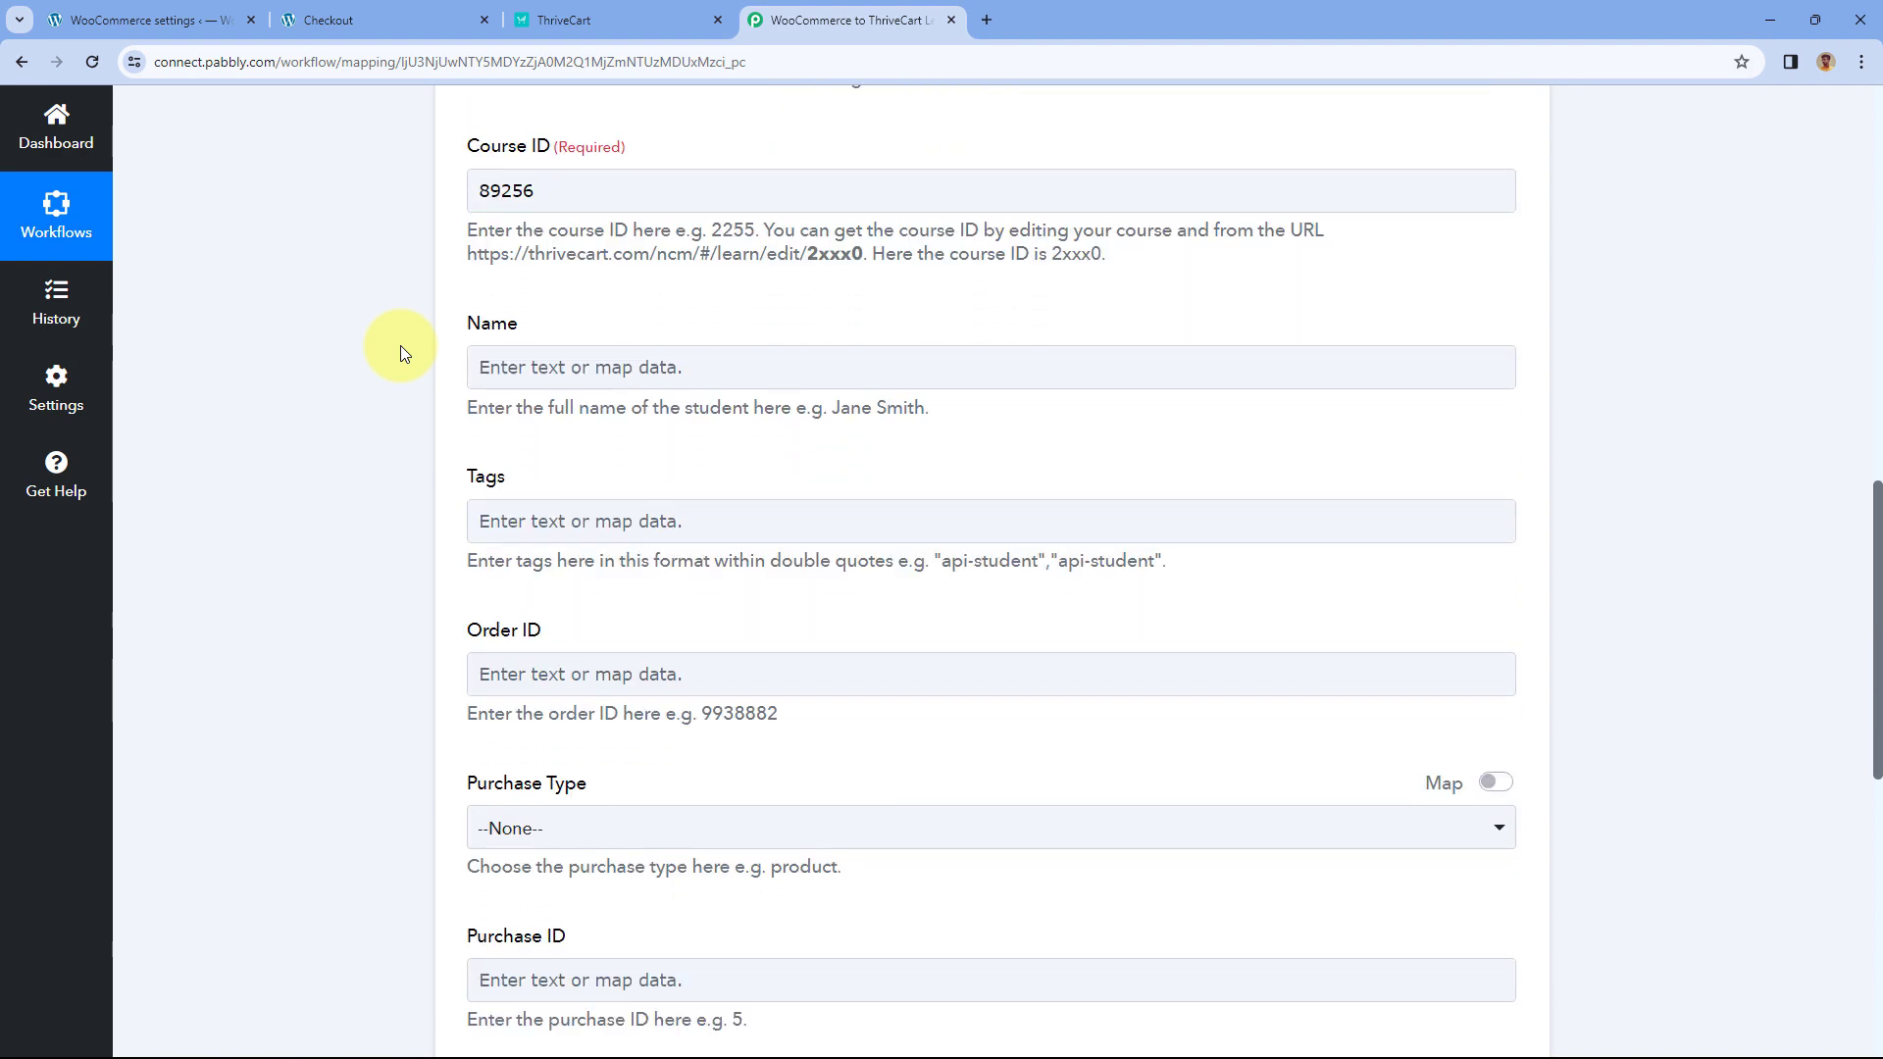
pyautogui.scroll(-2, 400, 352)
# - Map WooCommerce New Order Billing First Name and Billing Last Name into the Name field
pyautogui.click(491, 171)
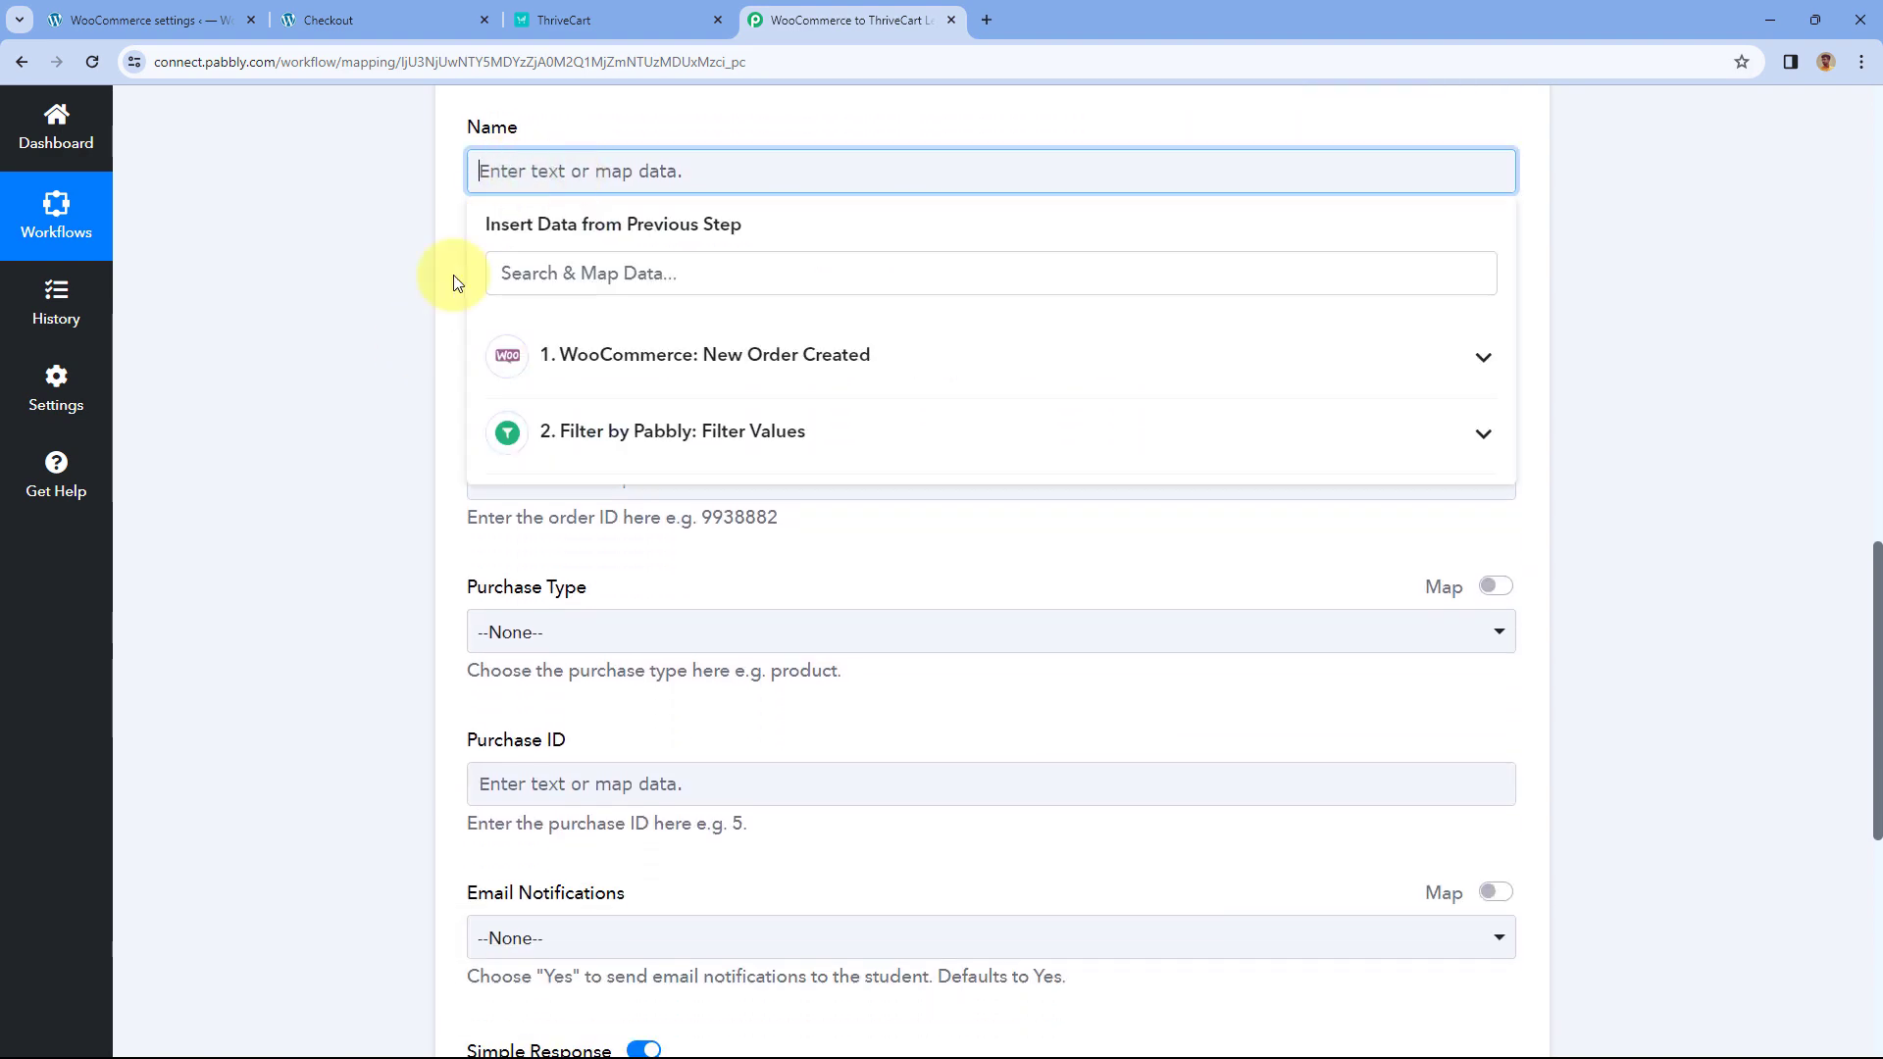
pyautogui.click(681, 359)
pyautogui.click(640, 270)
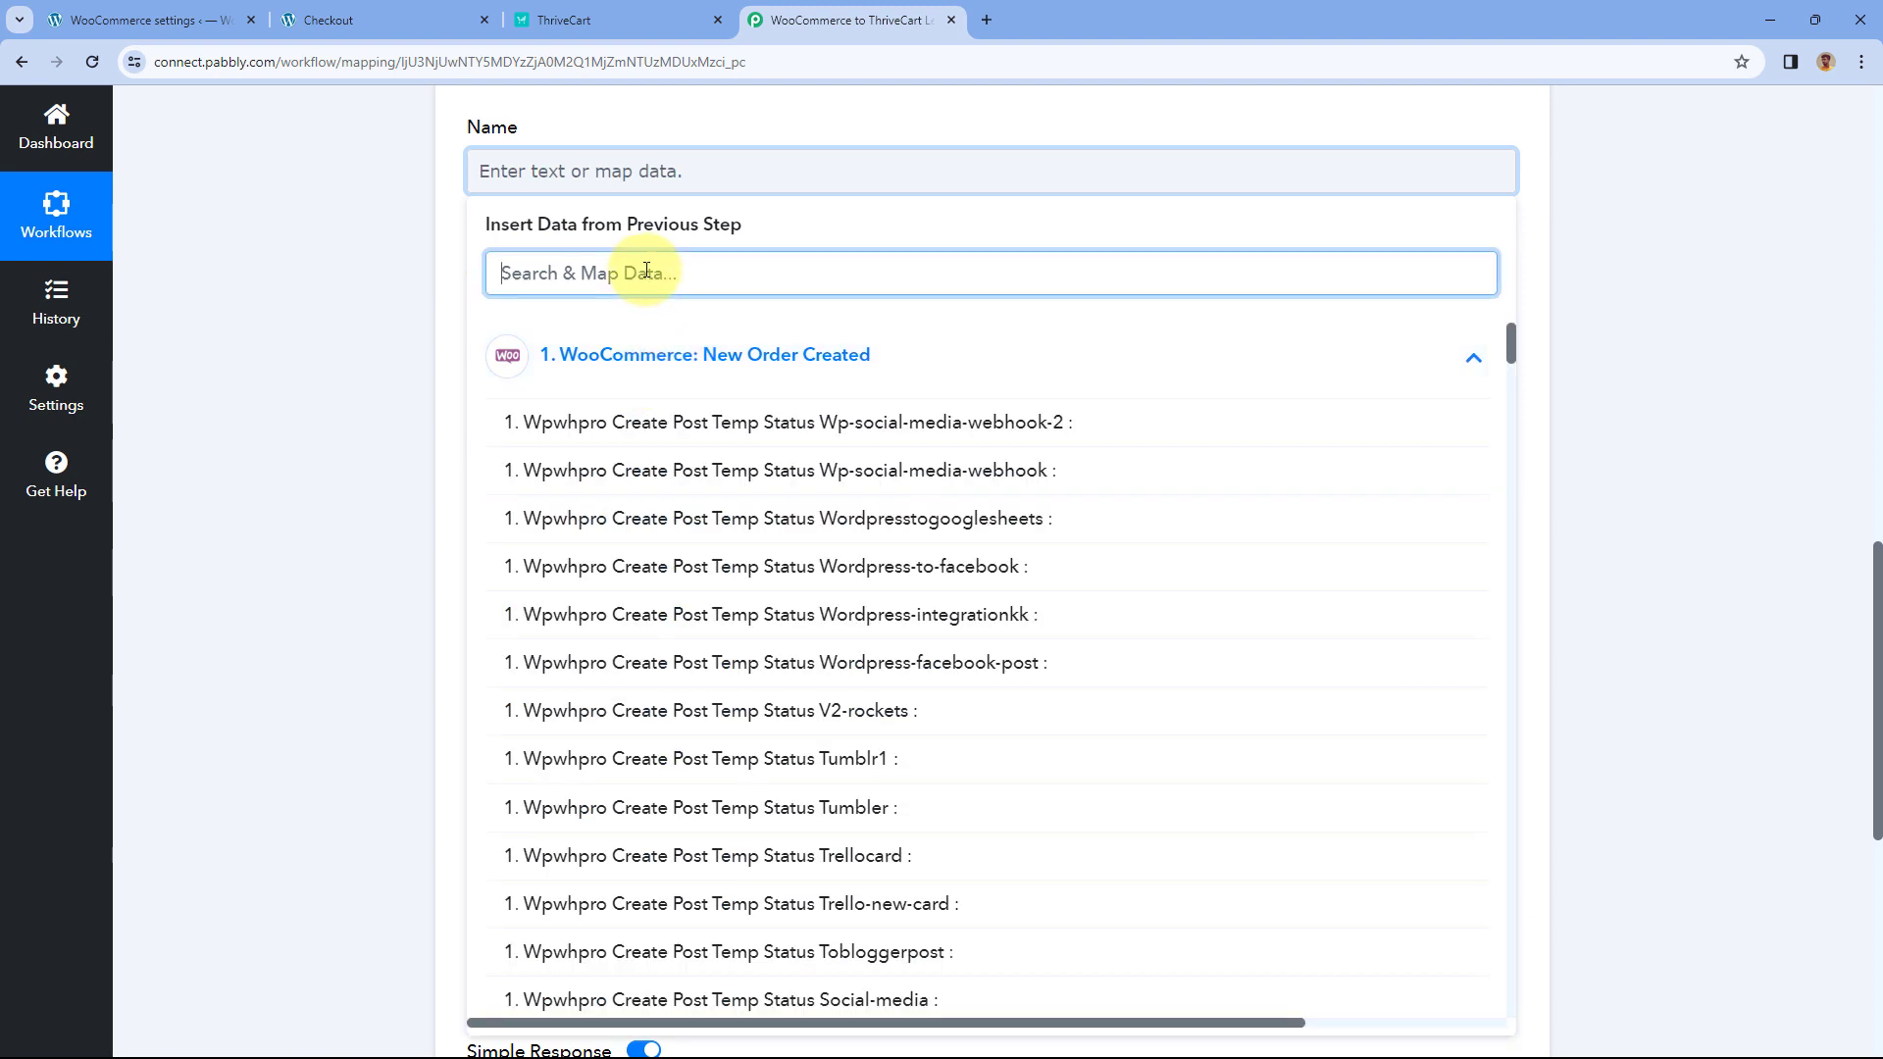
pyautogui.write('Na')
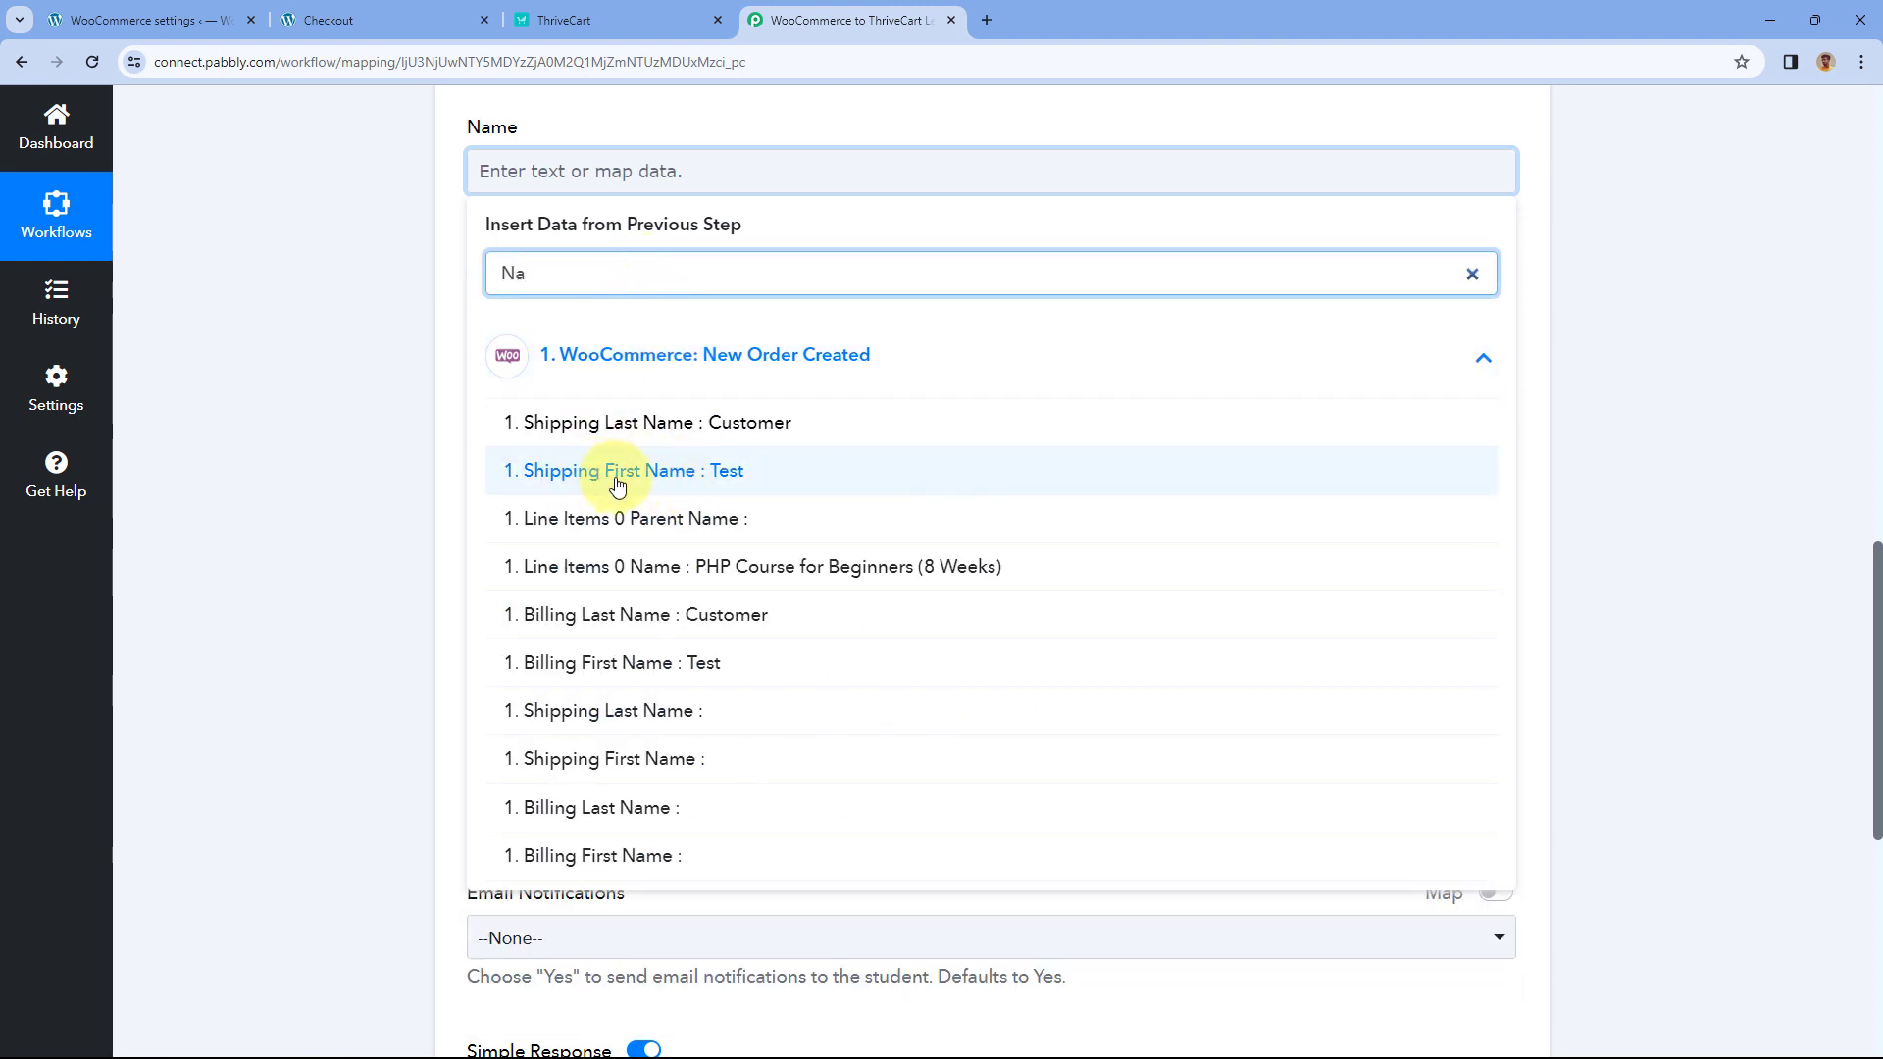
pyautogui.click(534, 662)
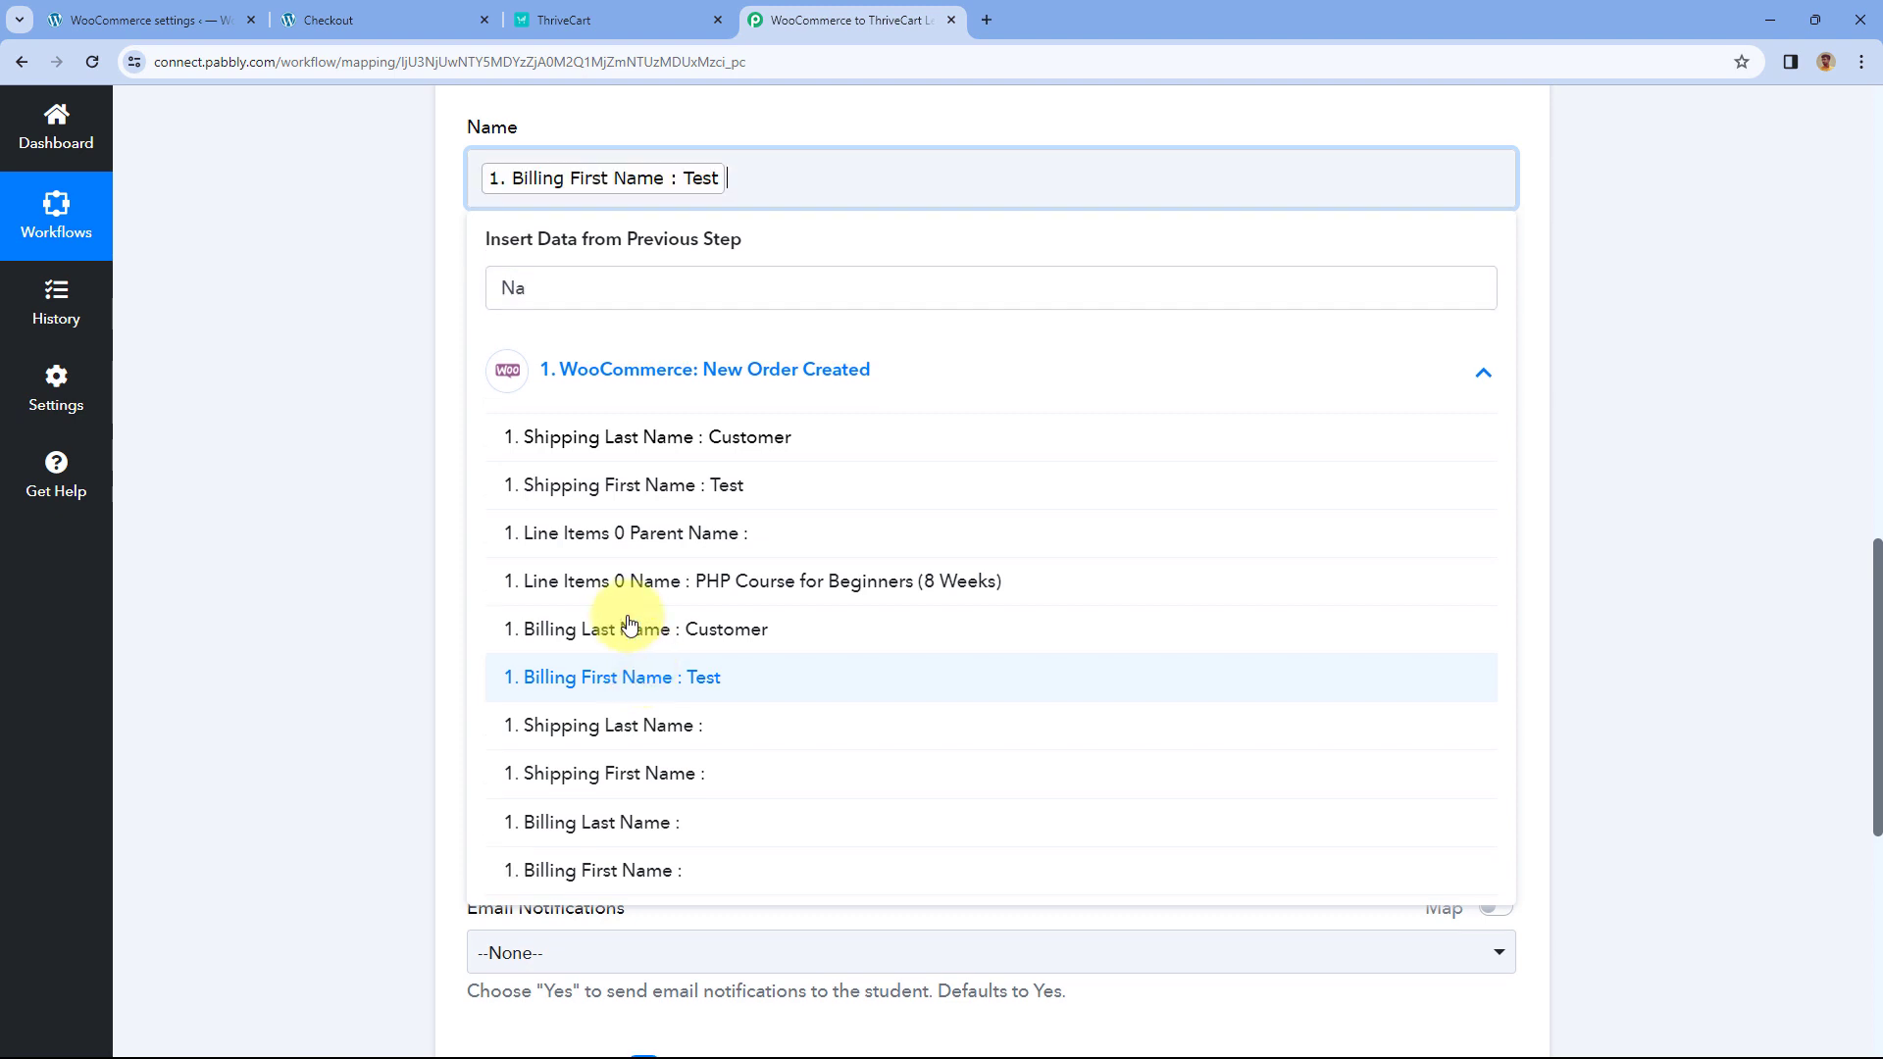
pyautogui.click(770, 177)
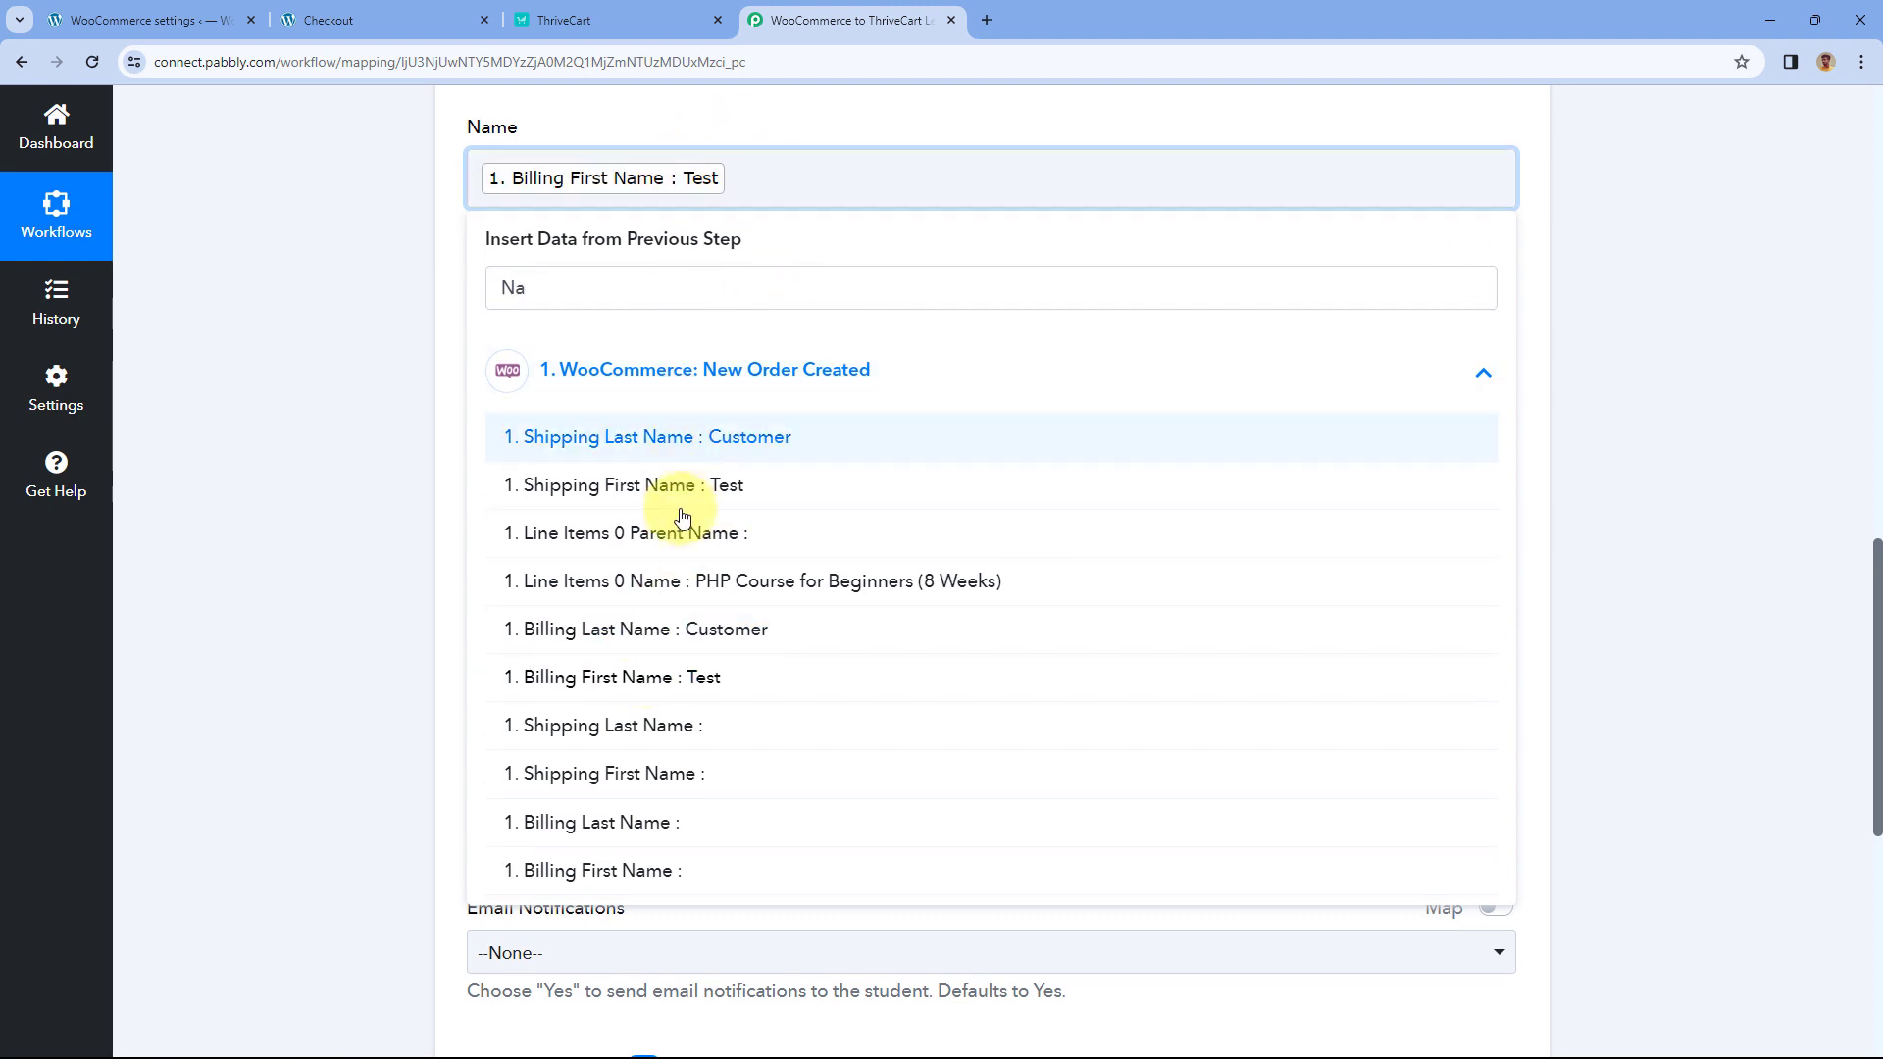
pyautogui.click(722, 643)
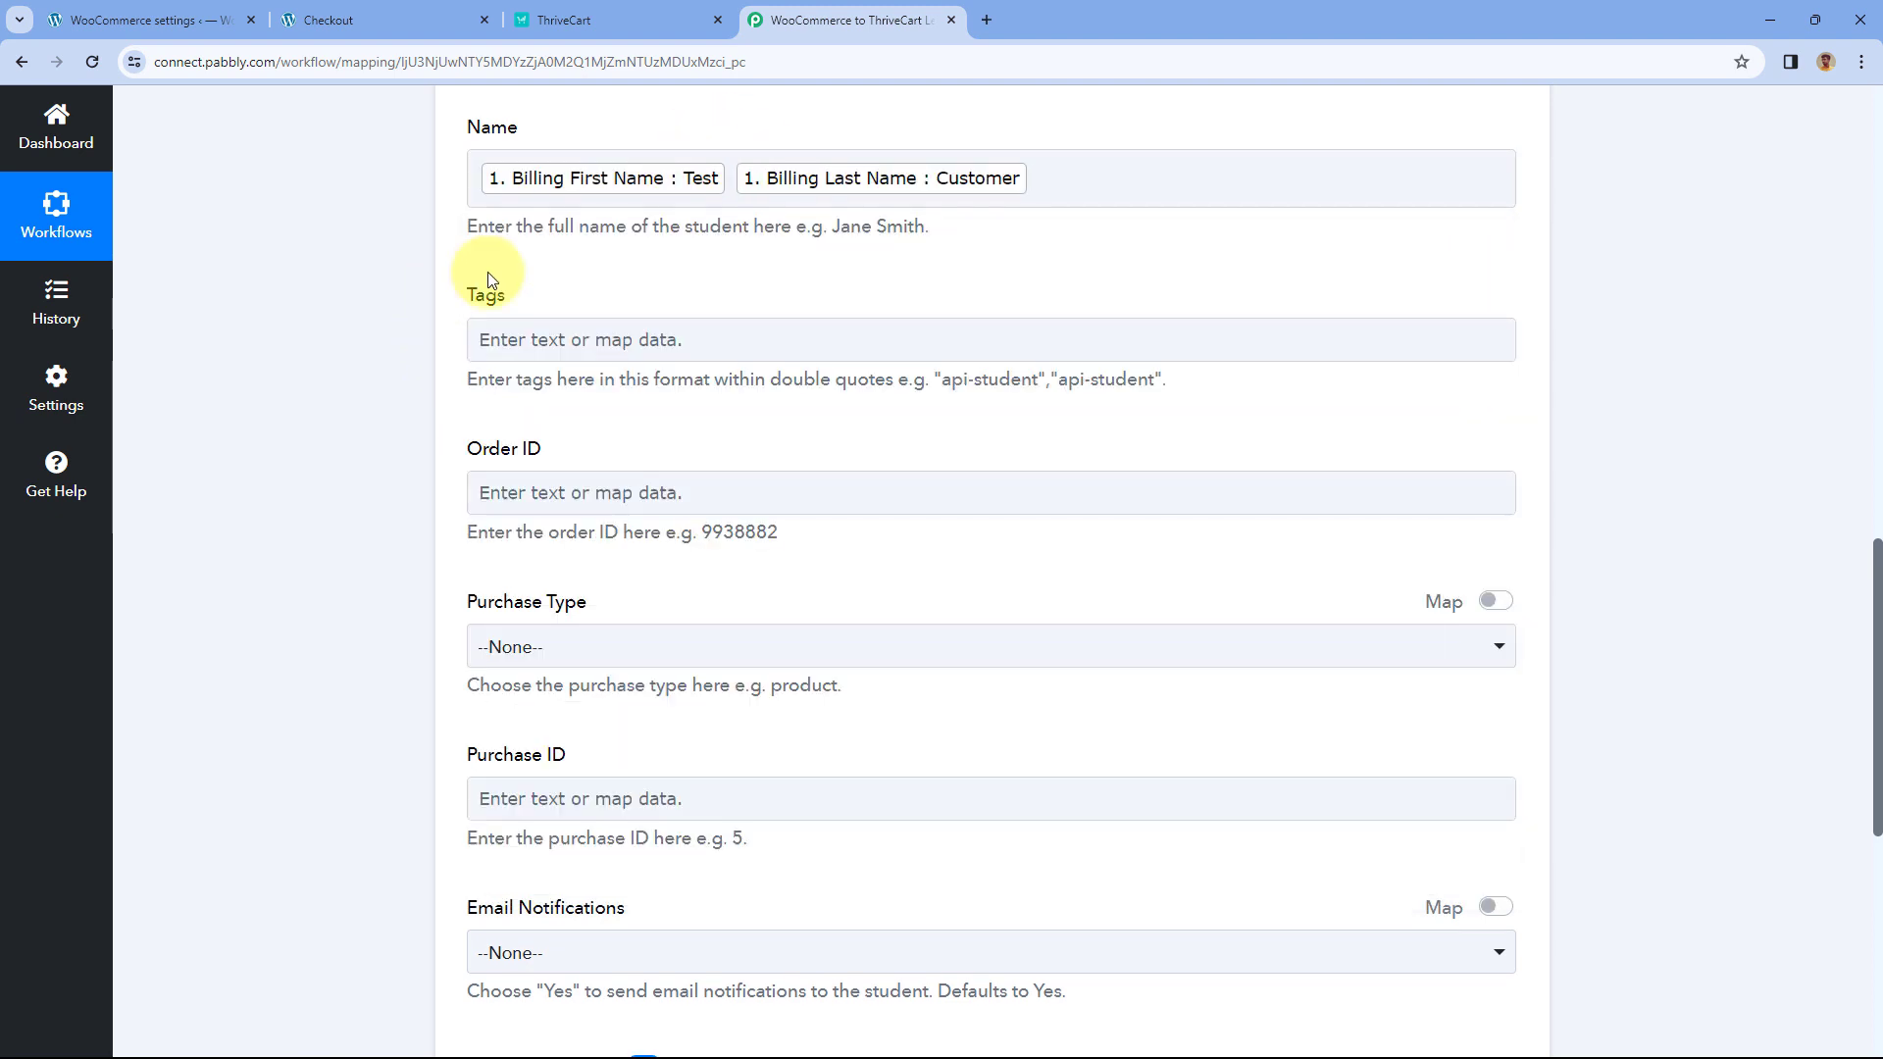
pyautogui.click(446, 285)
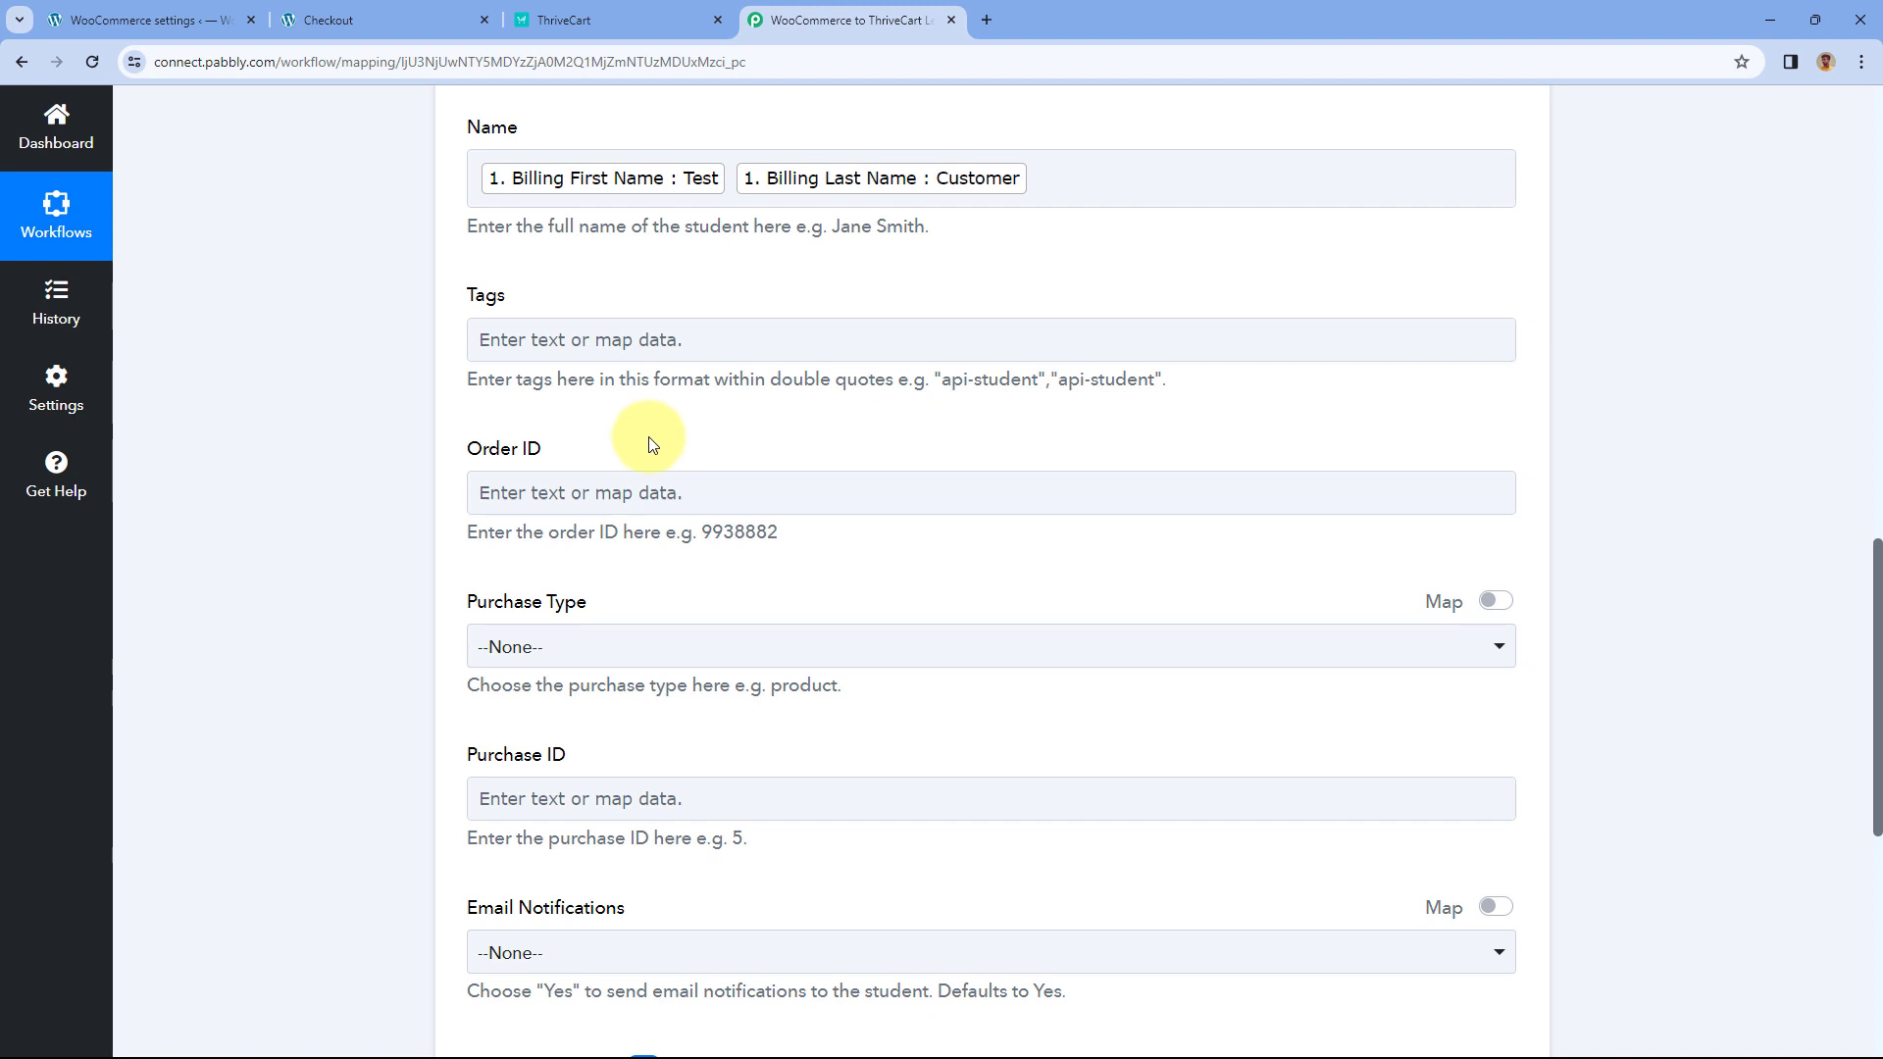
pyautogui.click(562, 499)
pyautogui.scroll(-1, 723, 436)
pyautogui.scroll(-2, 436, 418)
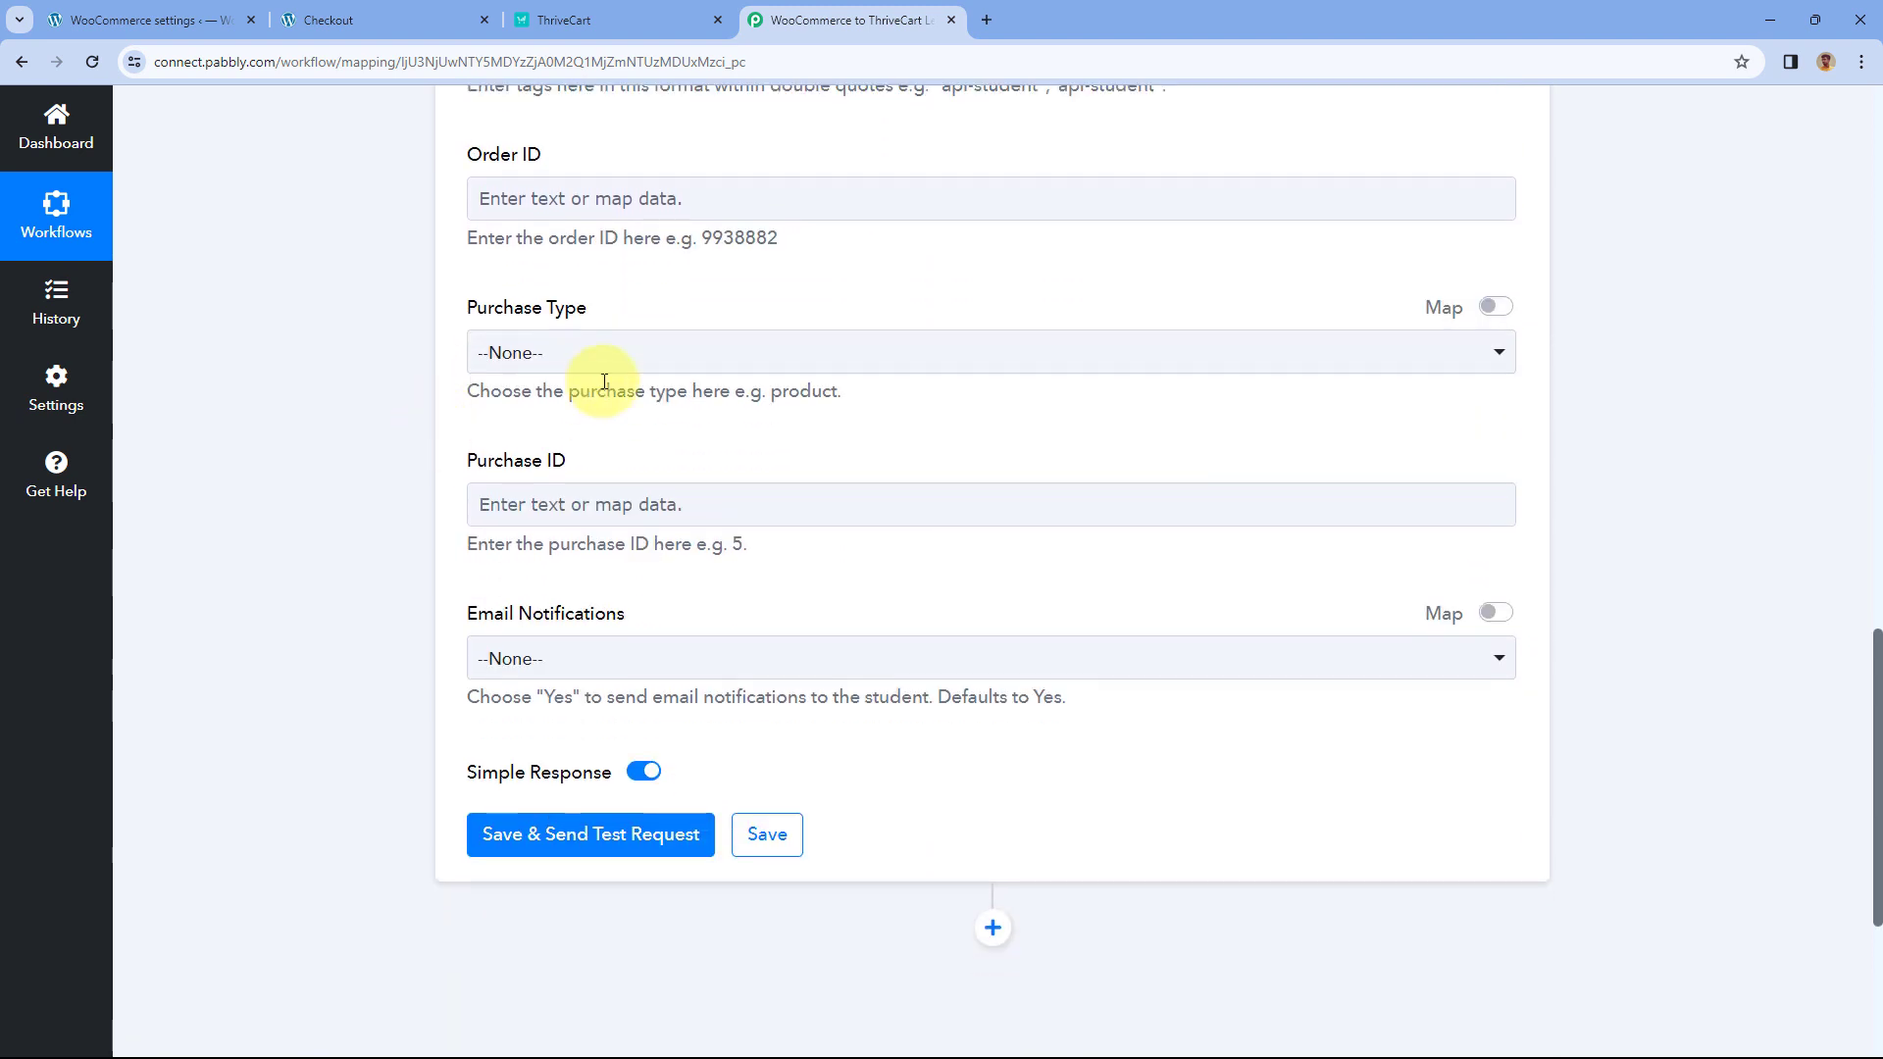
pyautogui.click(660, 351)
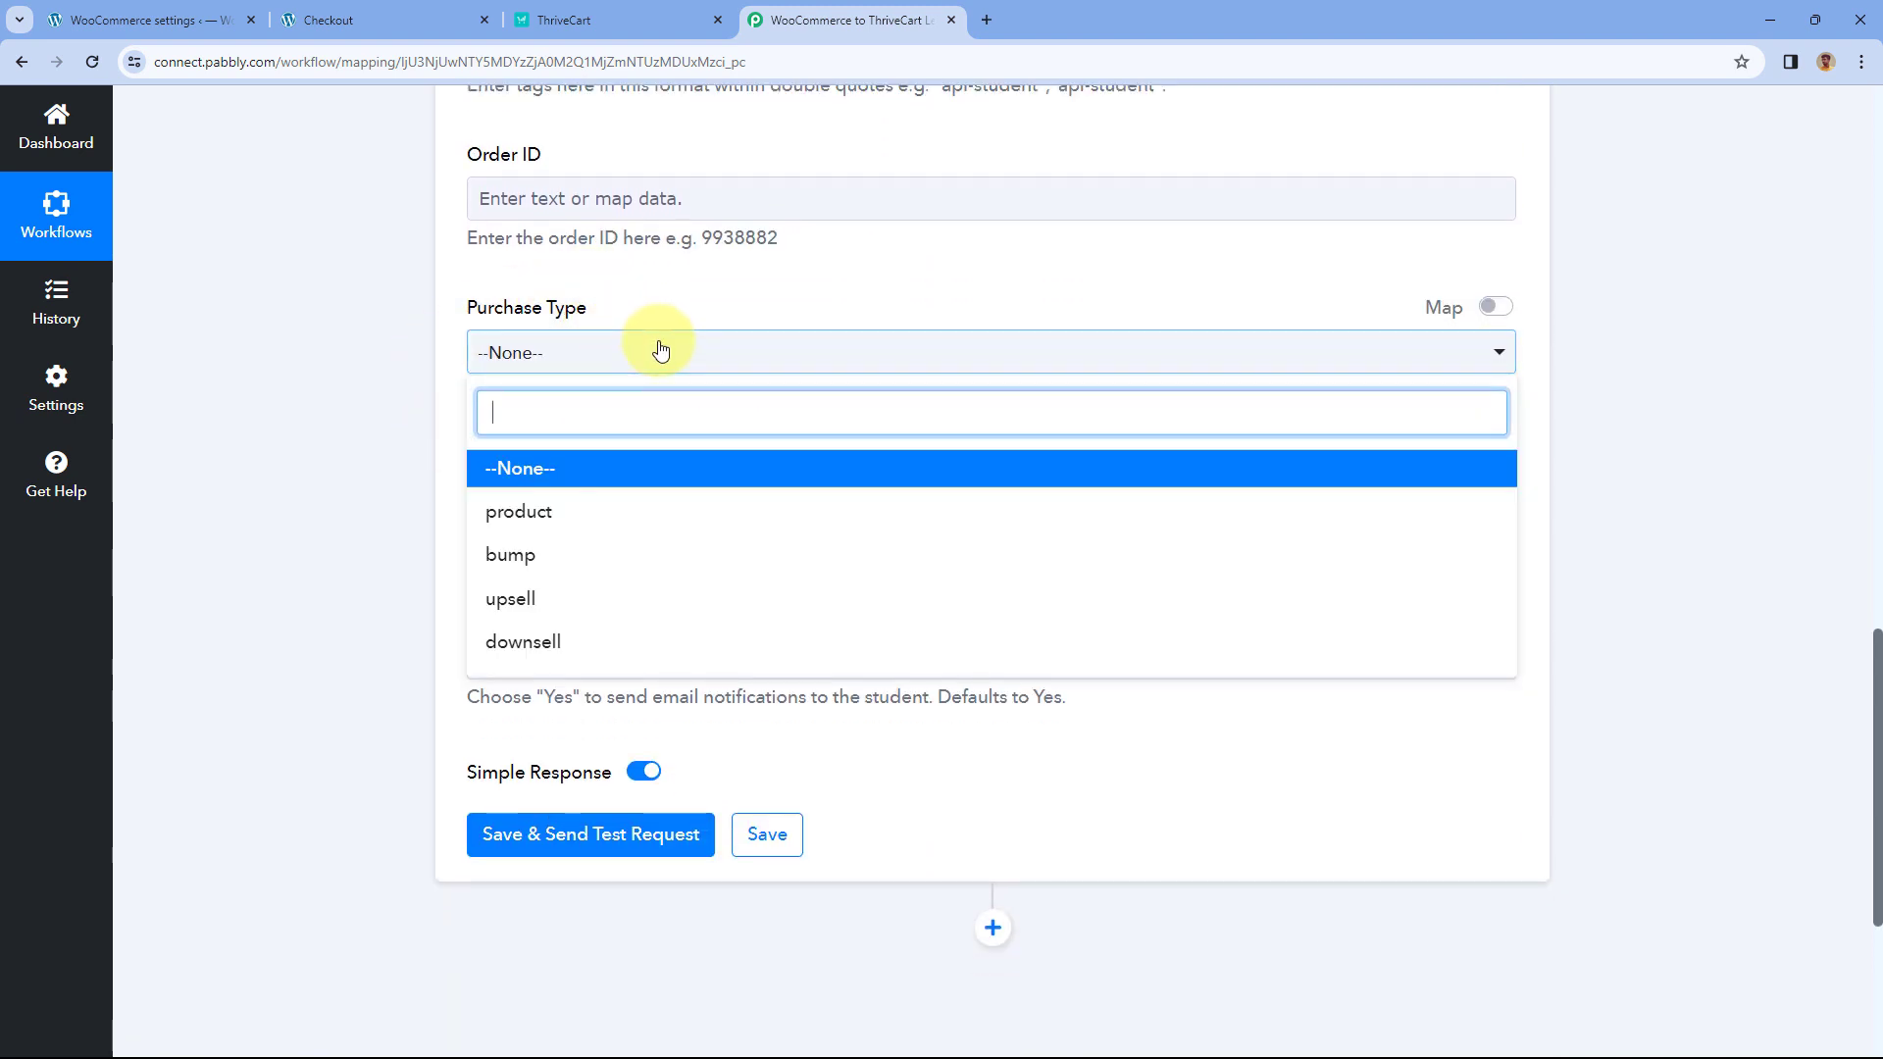
pyautogui.click(591, 474)
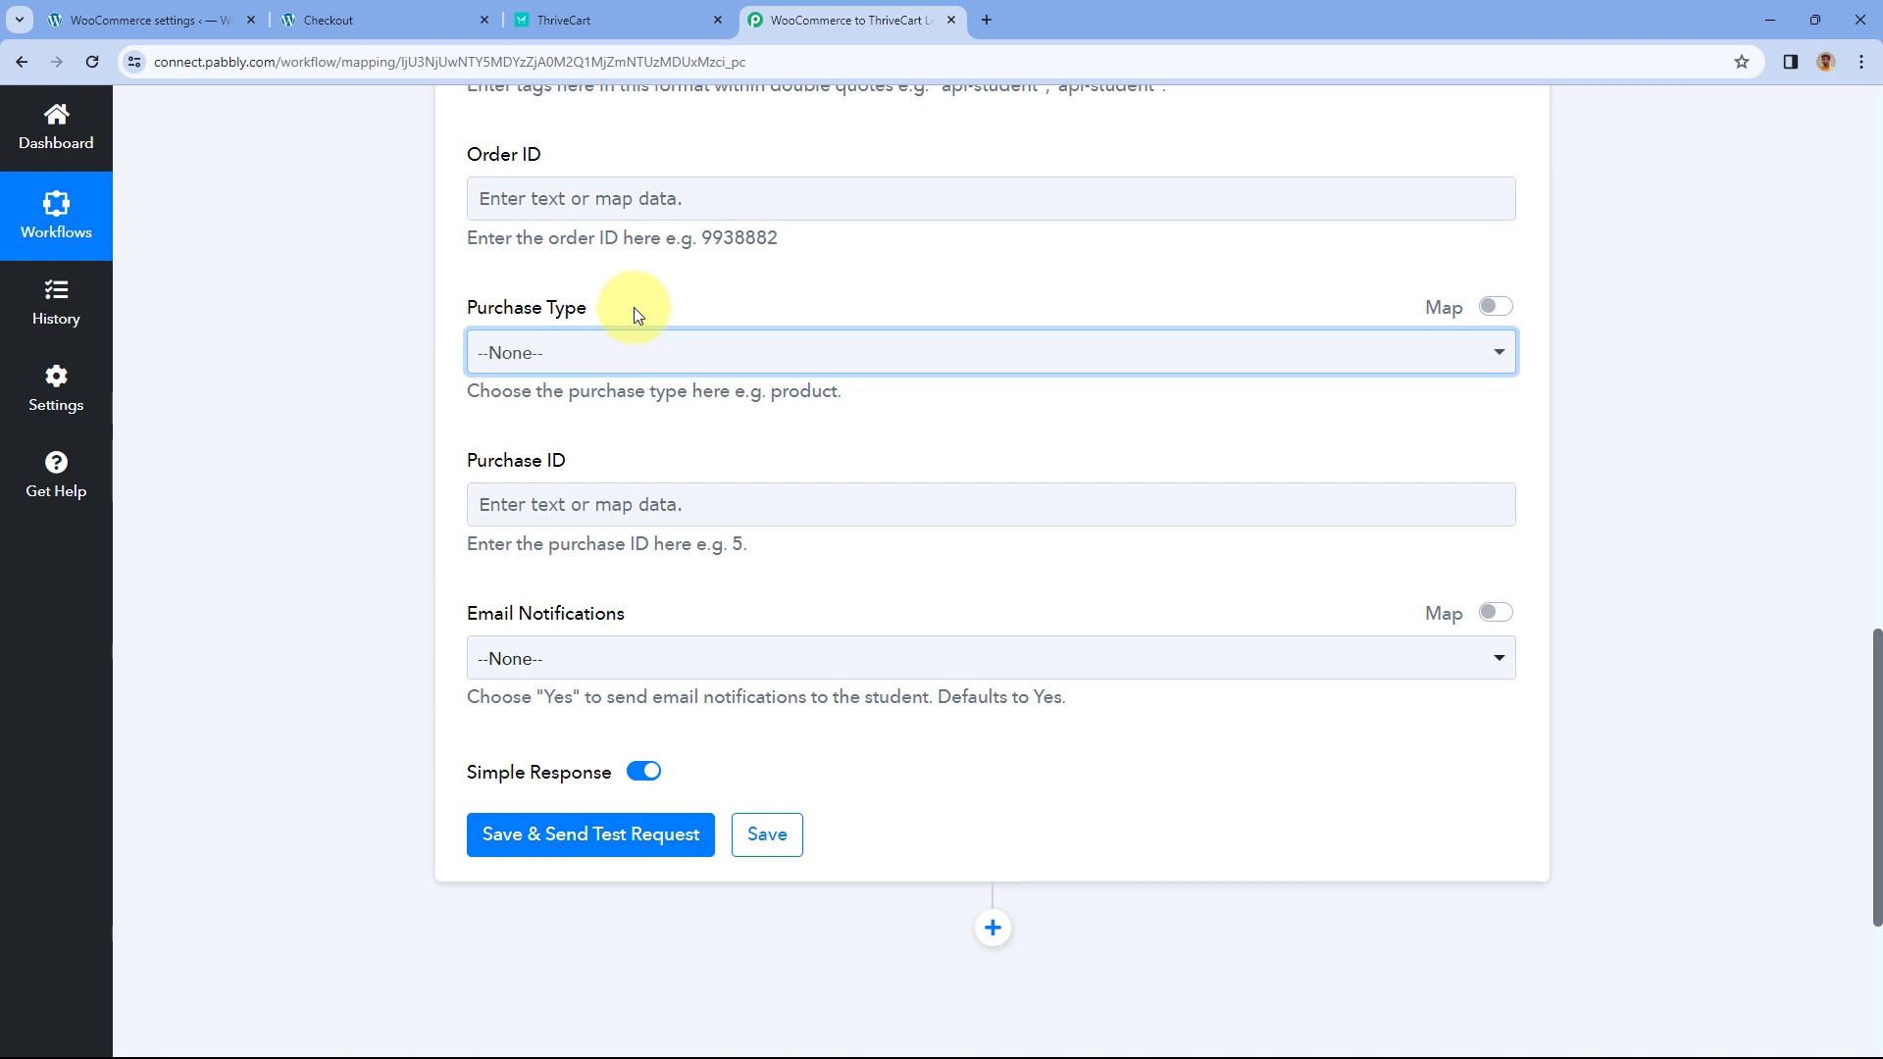
pyautogui.click(561, 19)
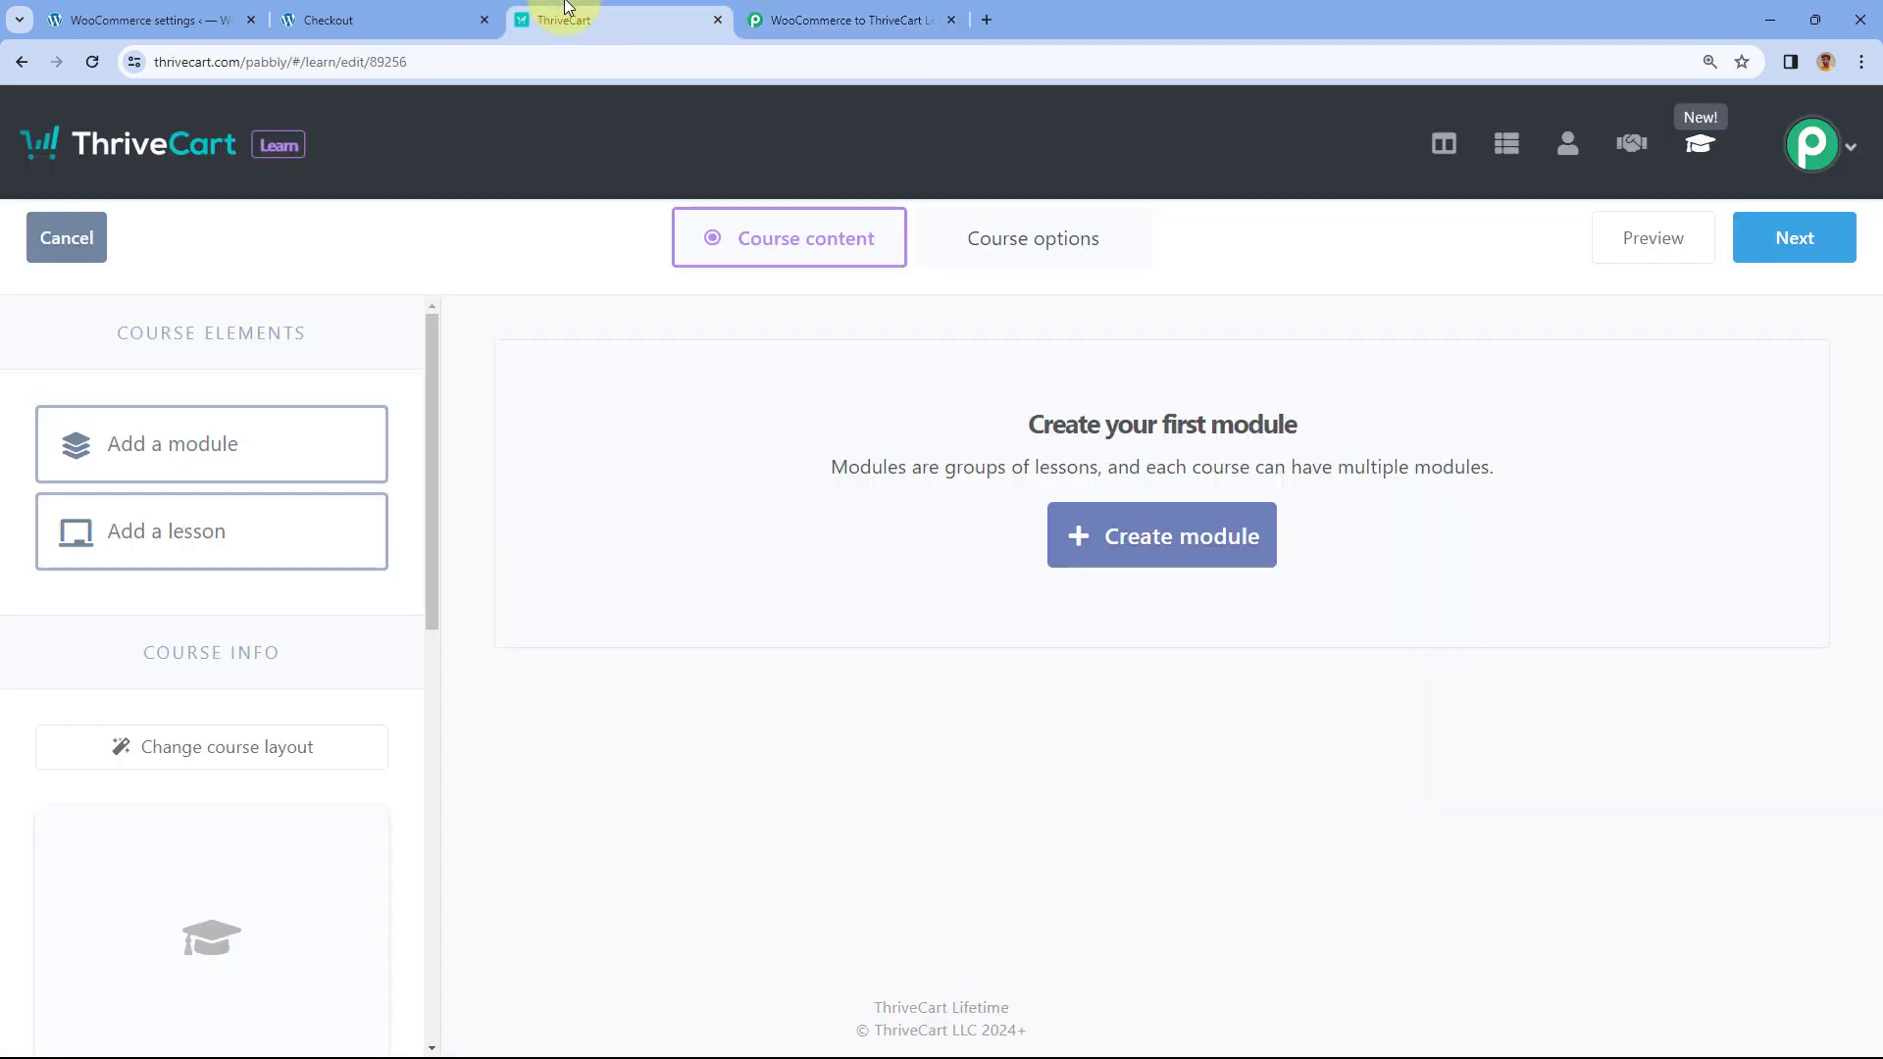
pyautogui.click(846, 18)
pyautogui.click(592, 362)
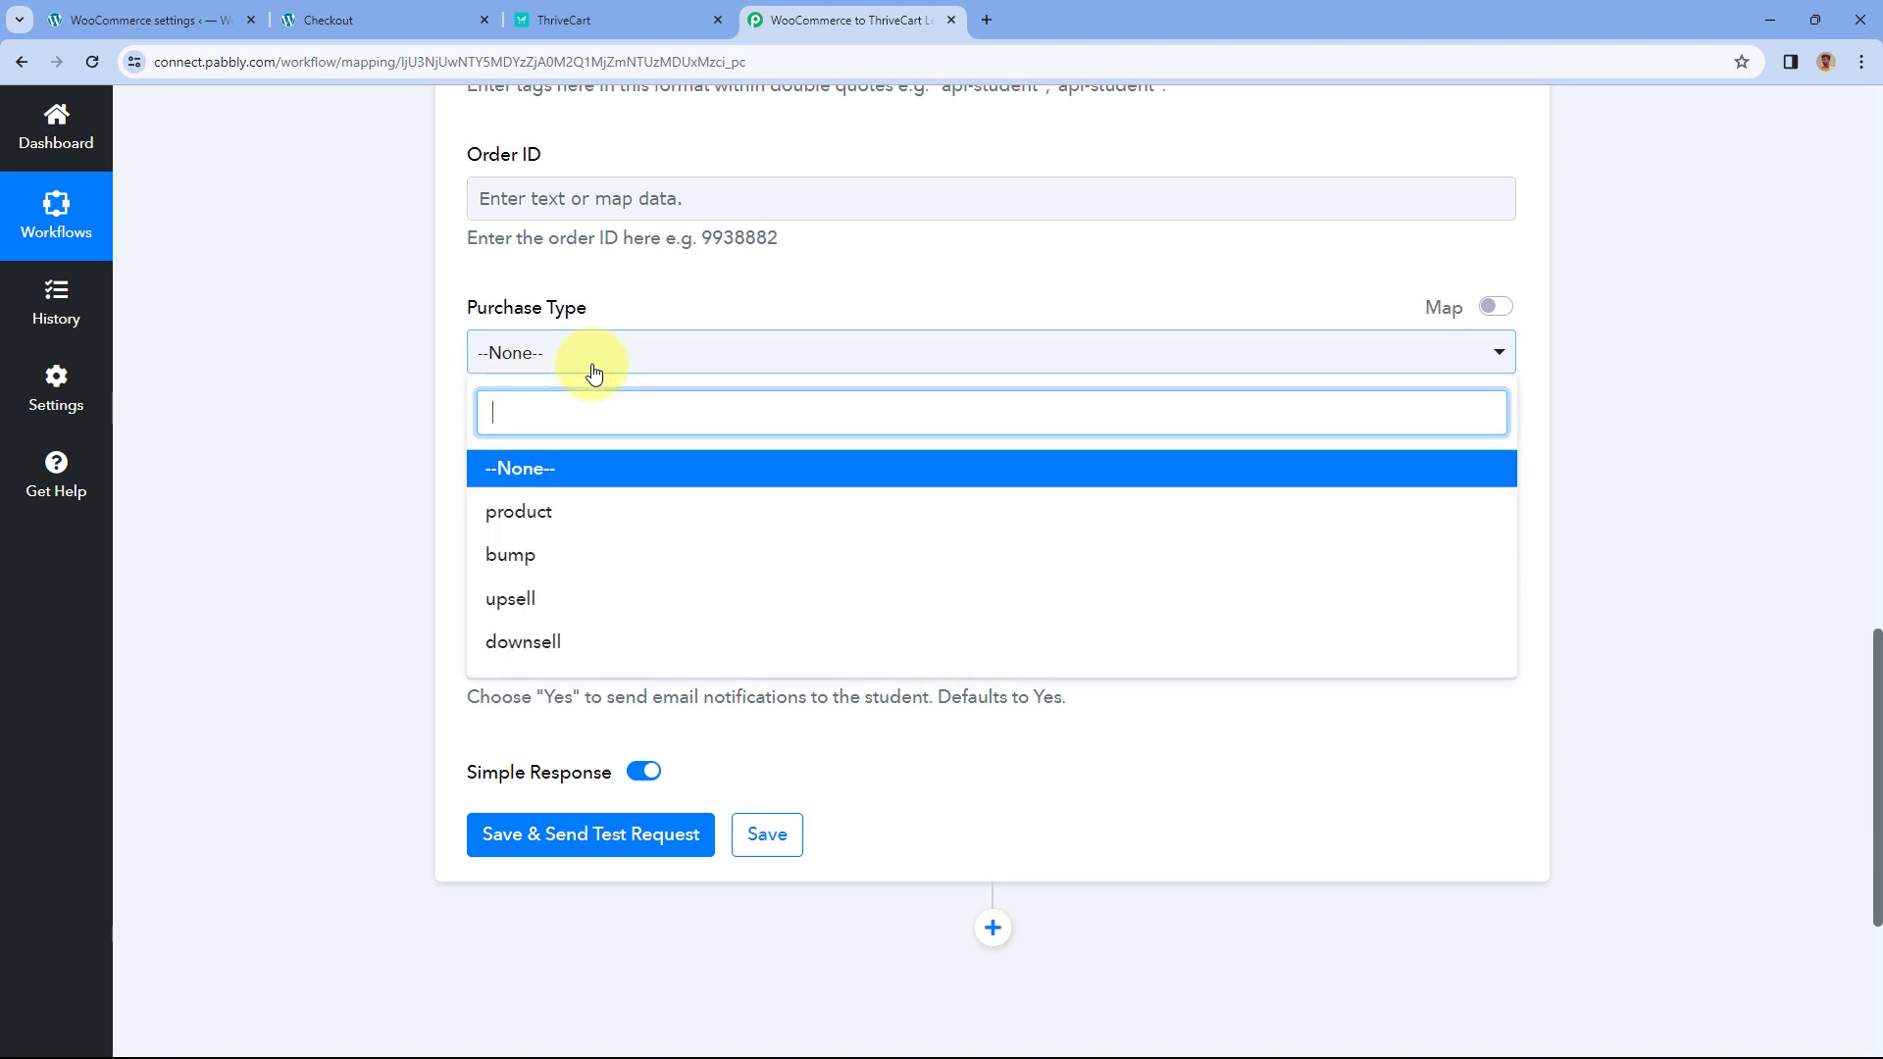
pyautogui.click(521, 469)
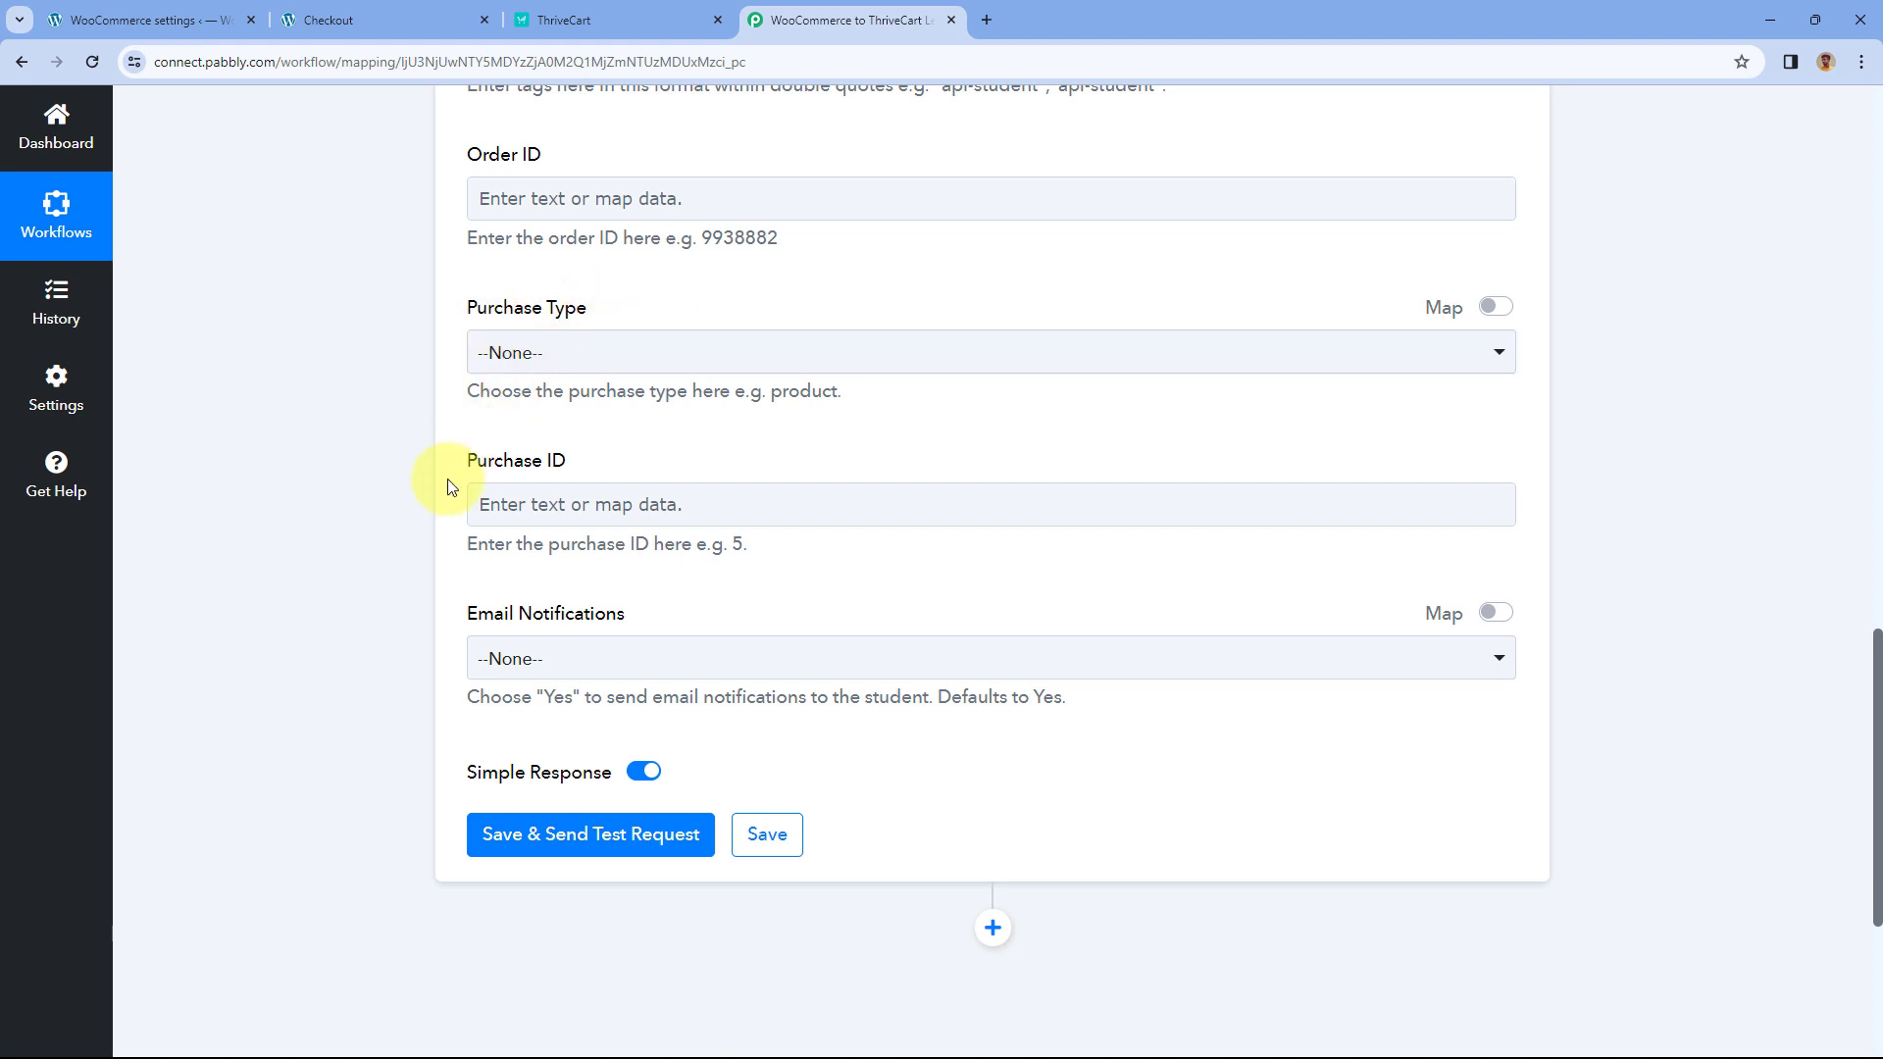
pyautogui.click(564, 515)
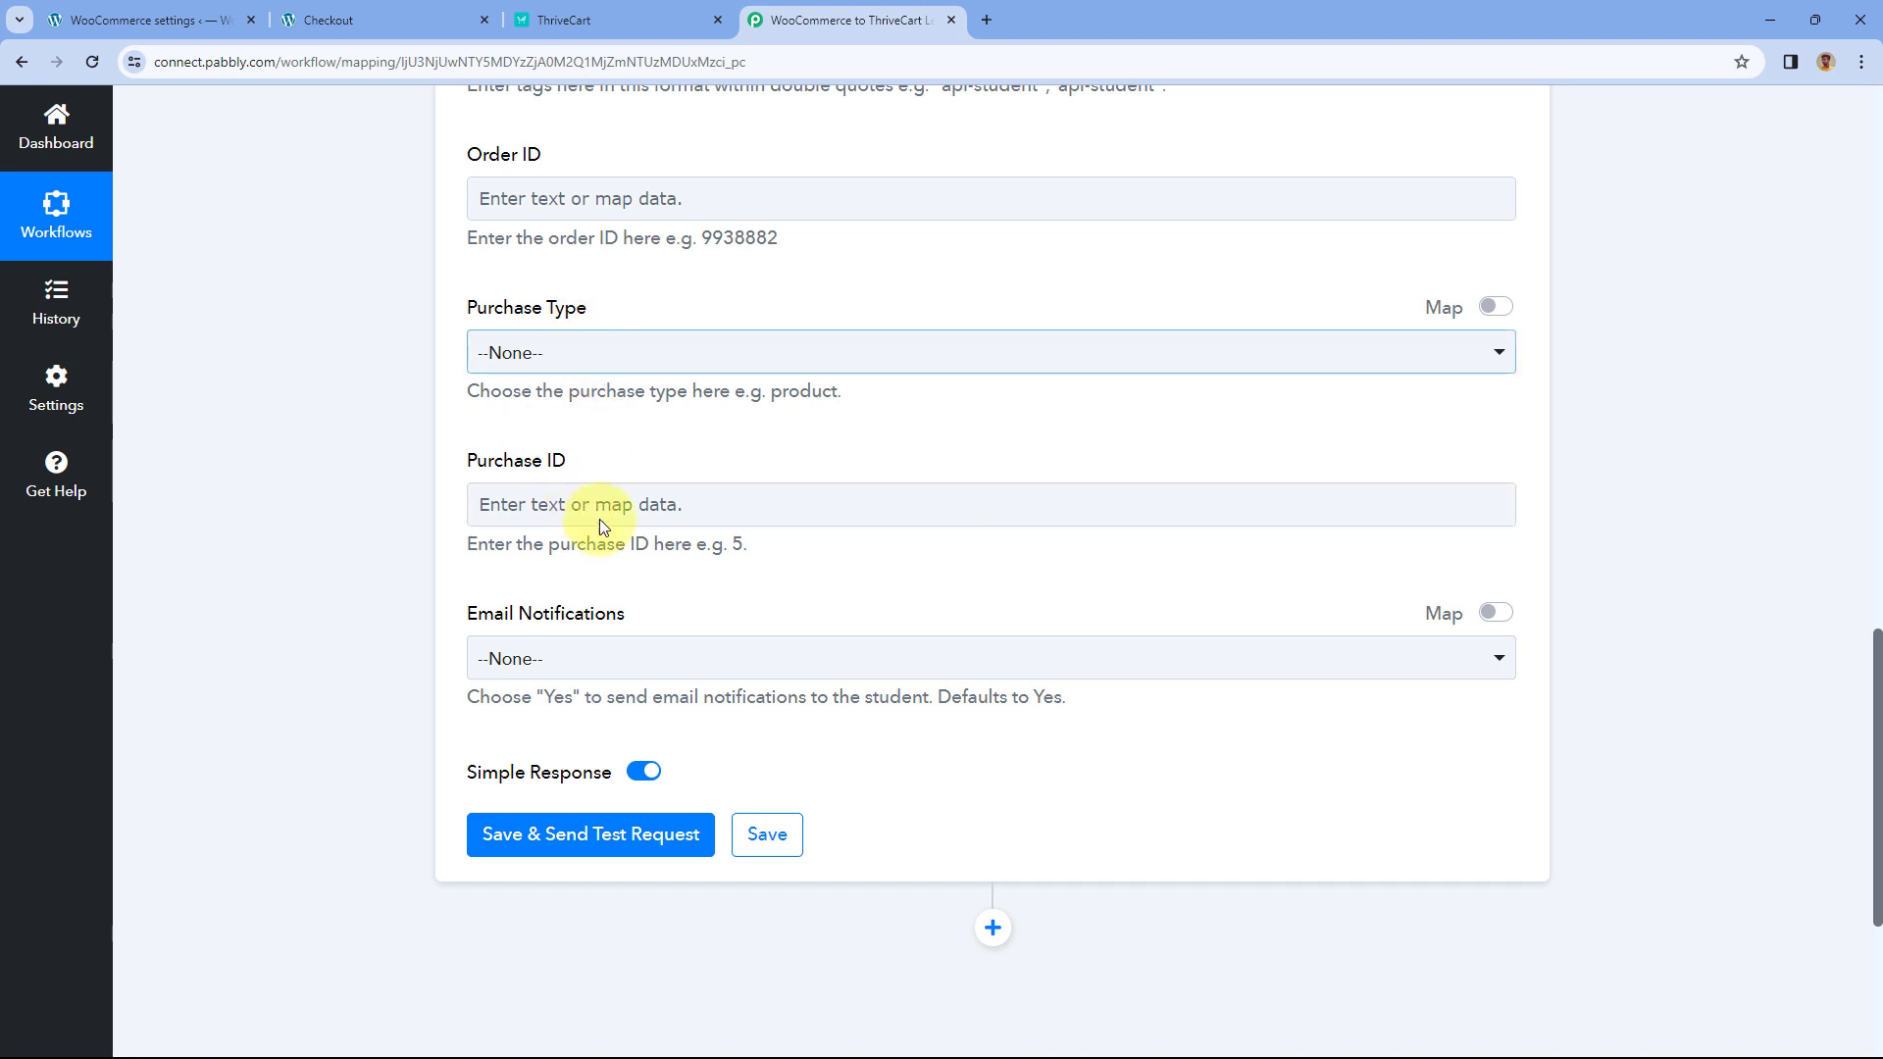
pyautogui.scroll(3, 608, 323)
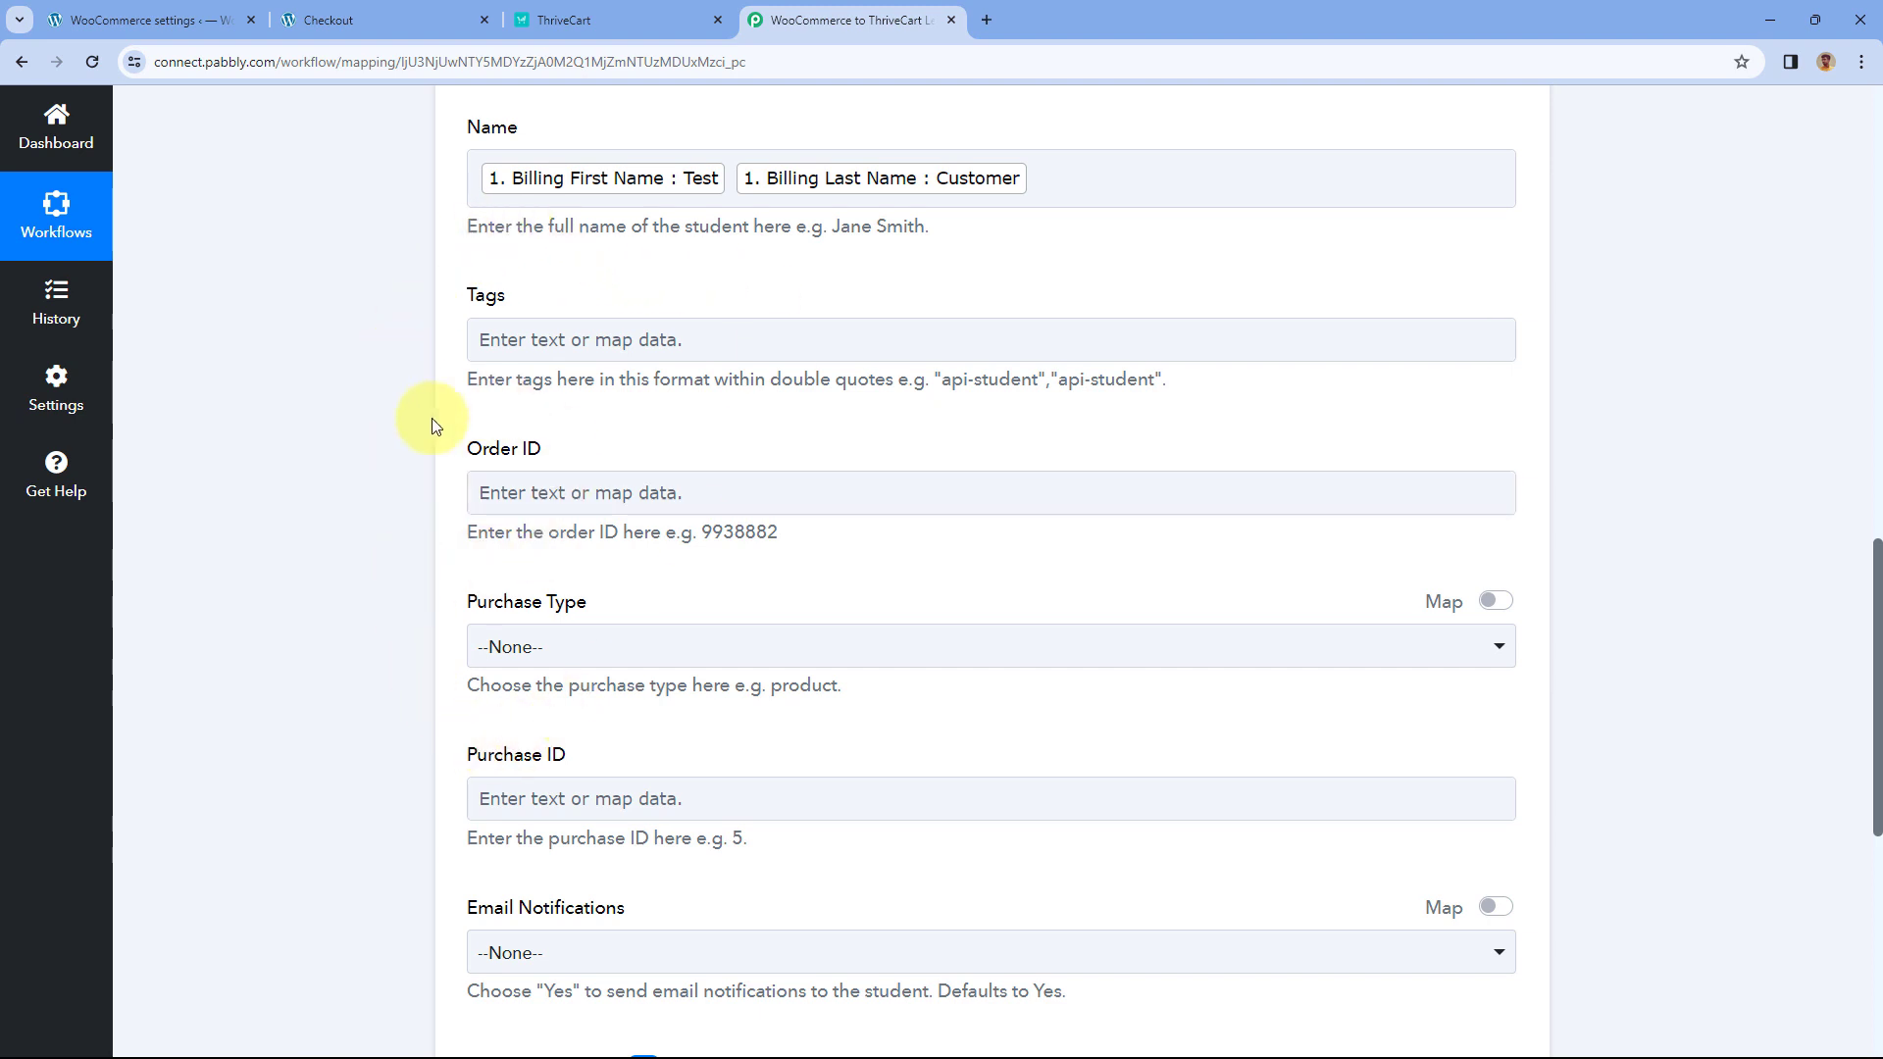
pyautogui.scroll(-1, 414, 632)
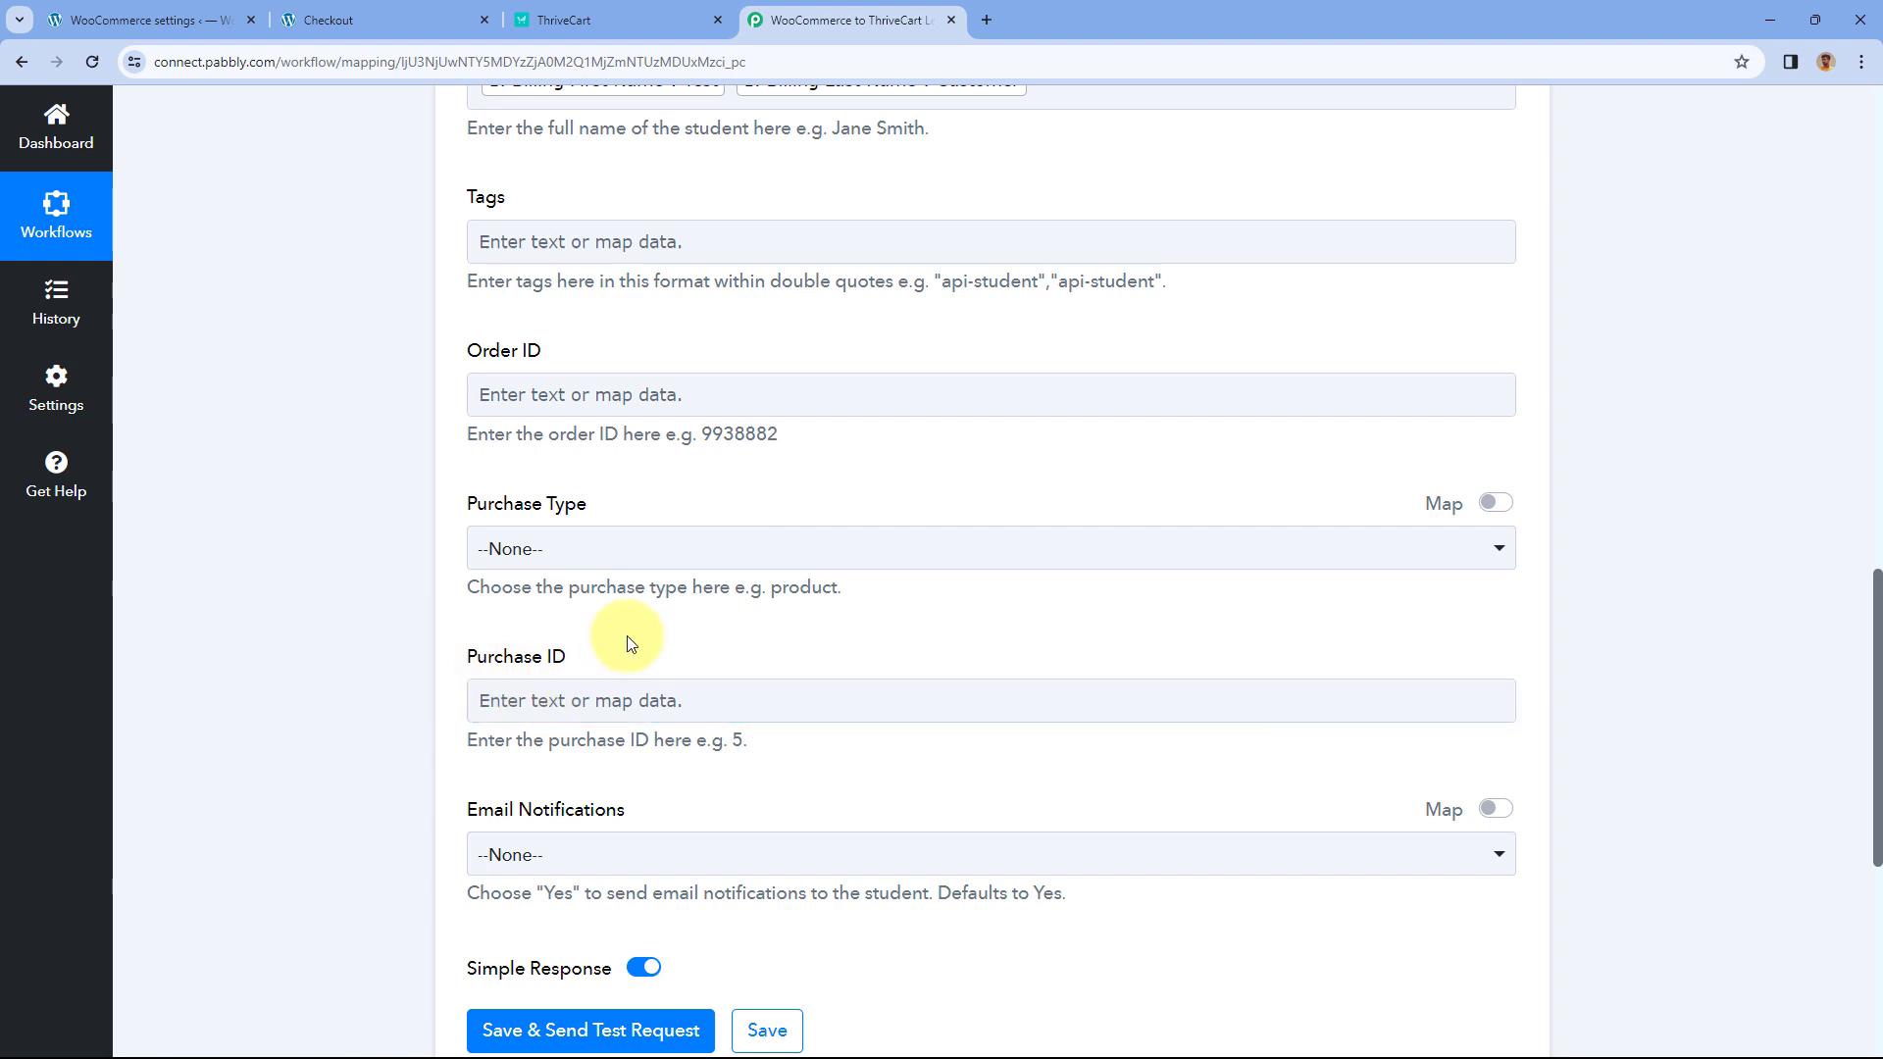
pyautogui.scroll(-3, 633, 648)
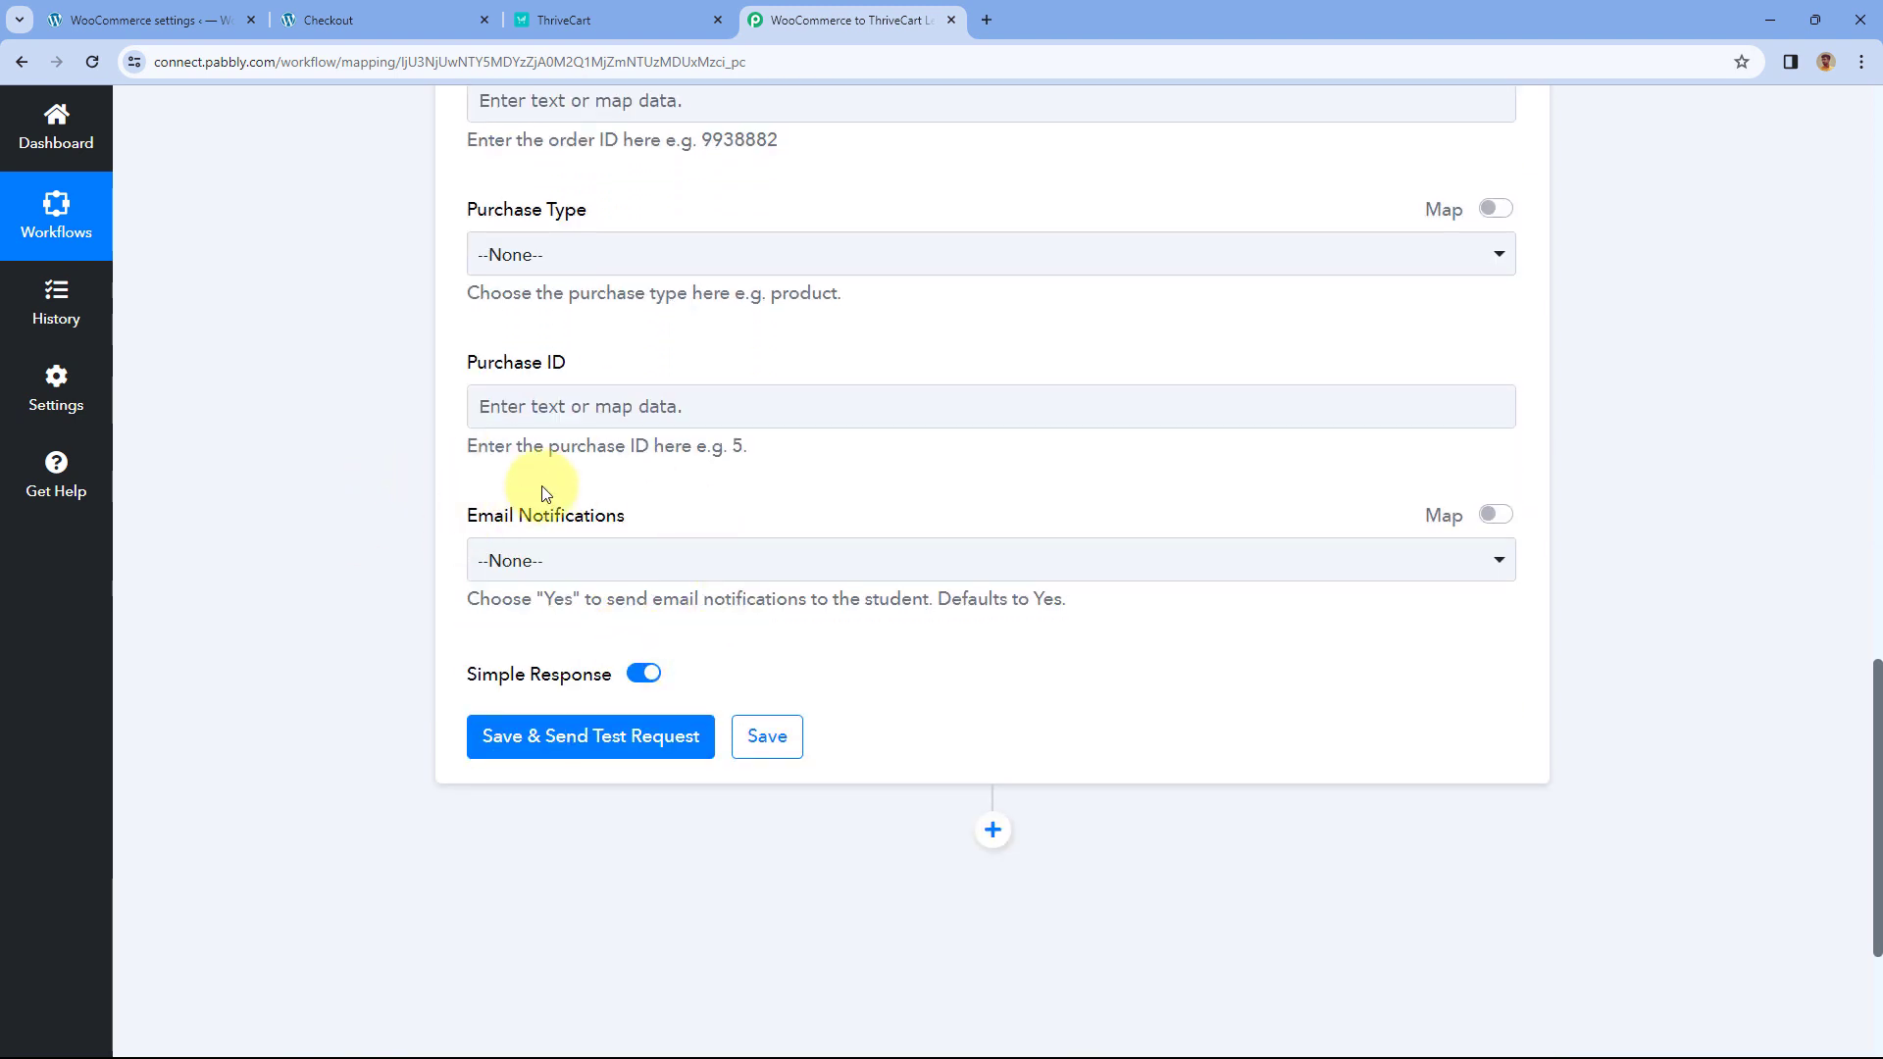
pyautogui.scroll(-1, 422, 505)
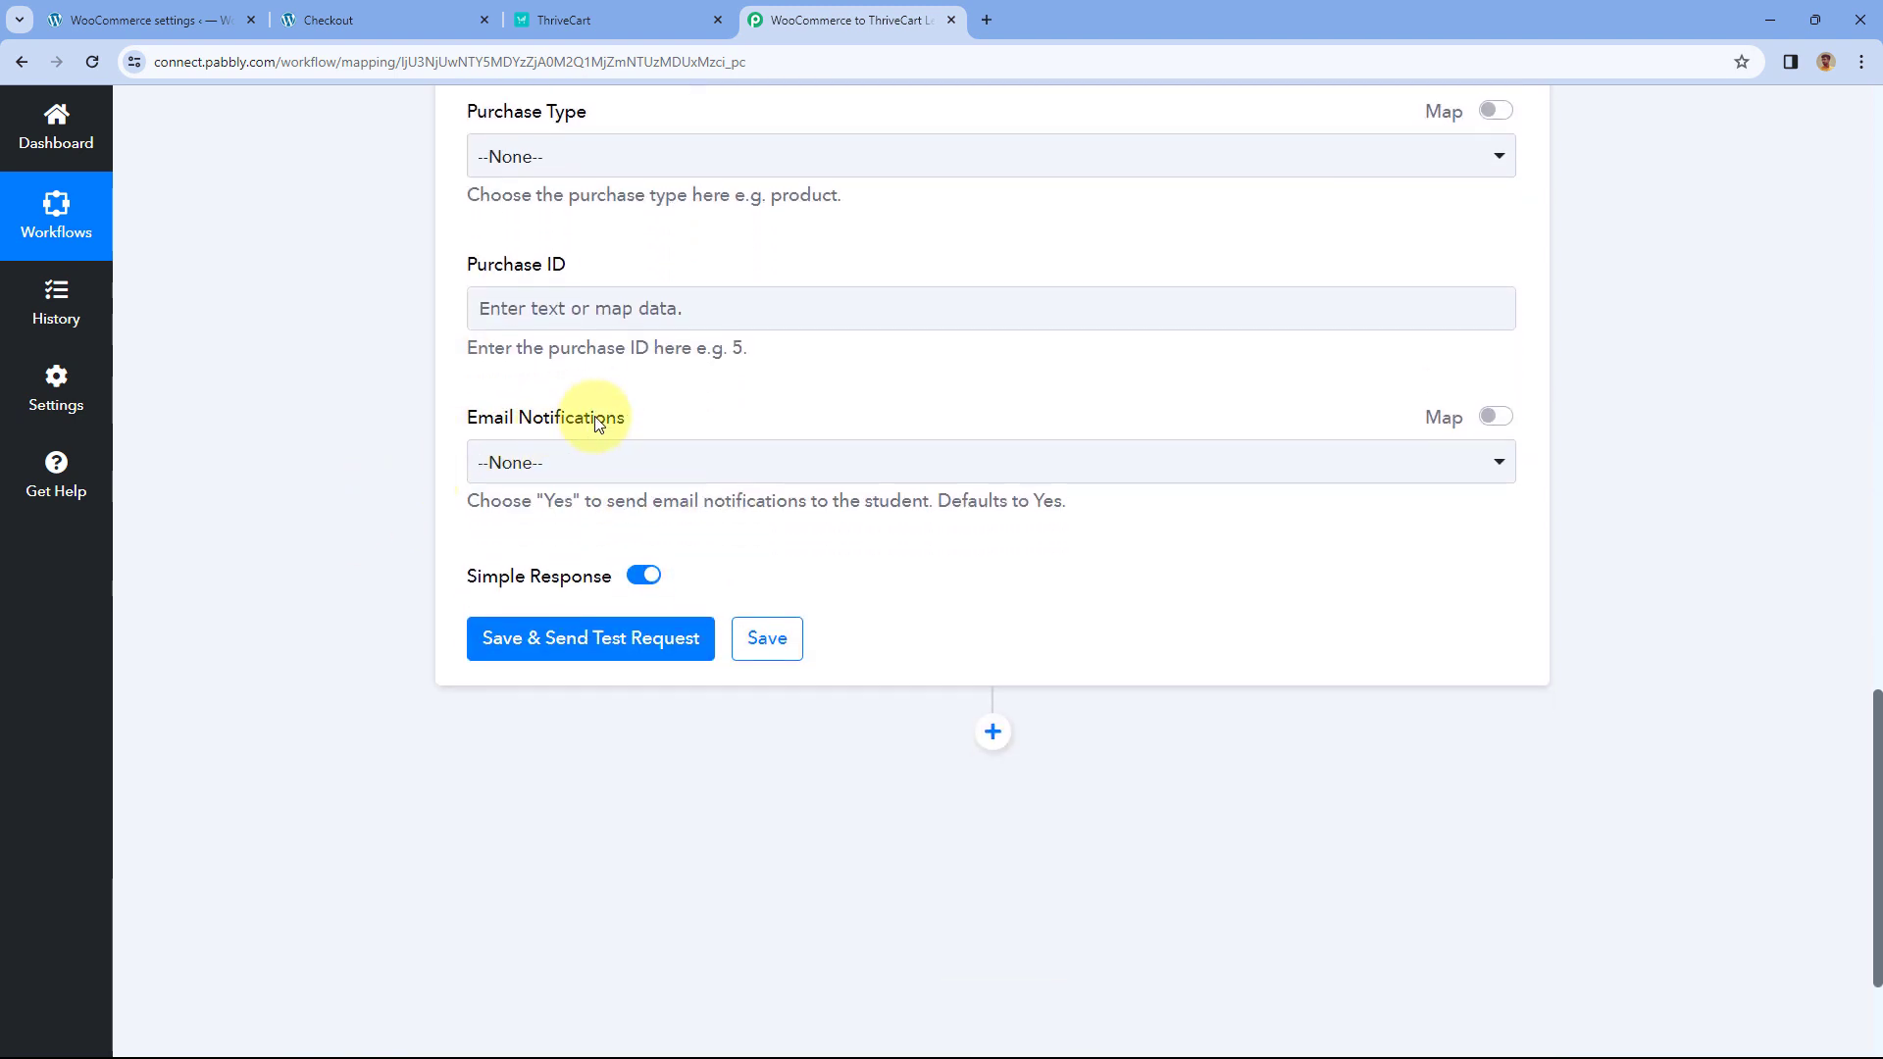
# - Set Email Notifications to Yes on the Create New Student step
pyautogui.click(684, 464)
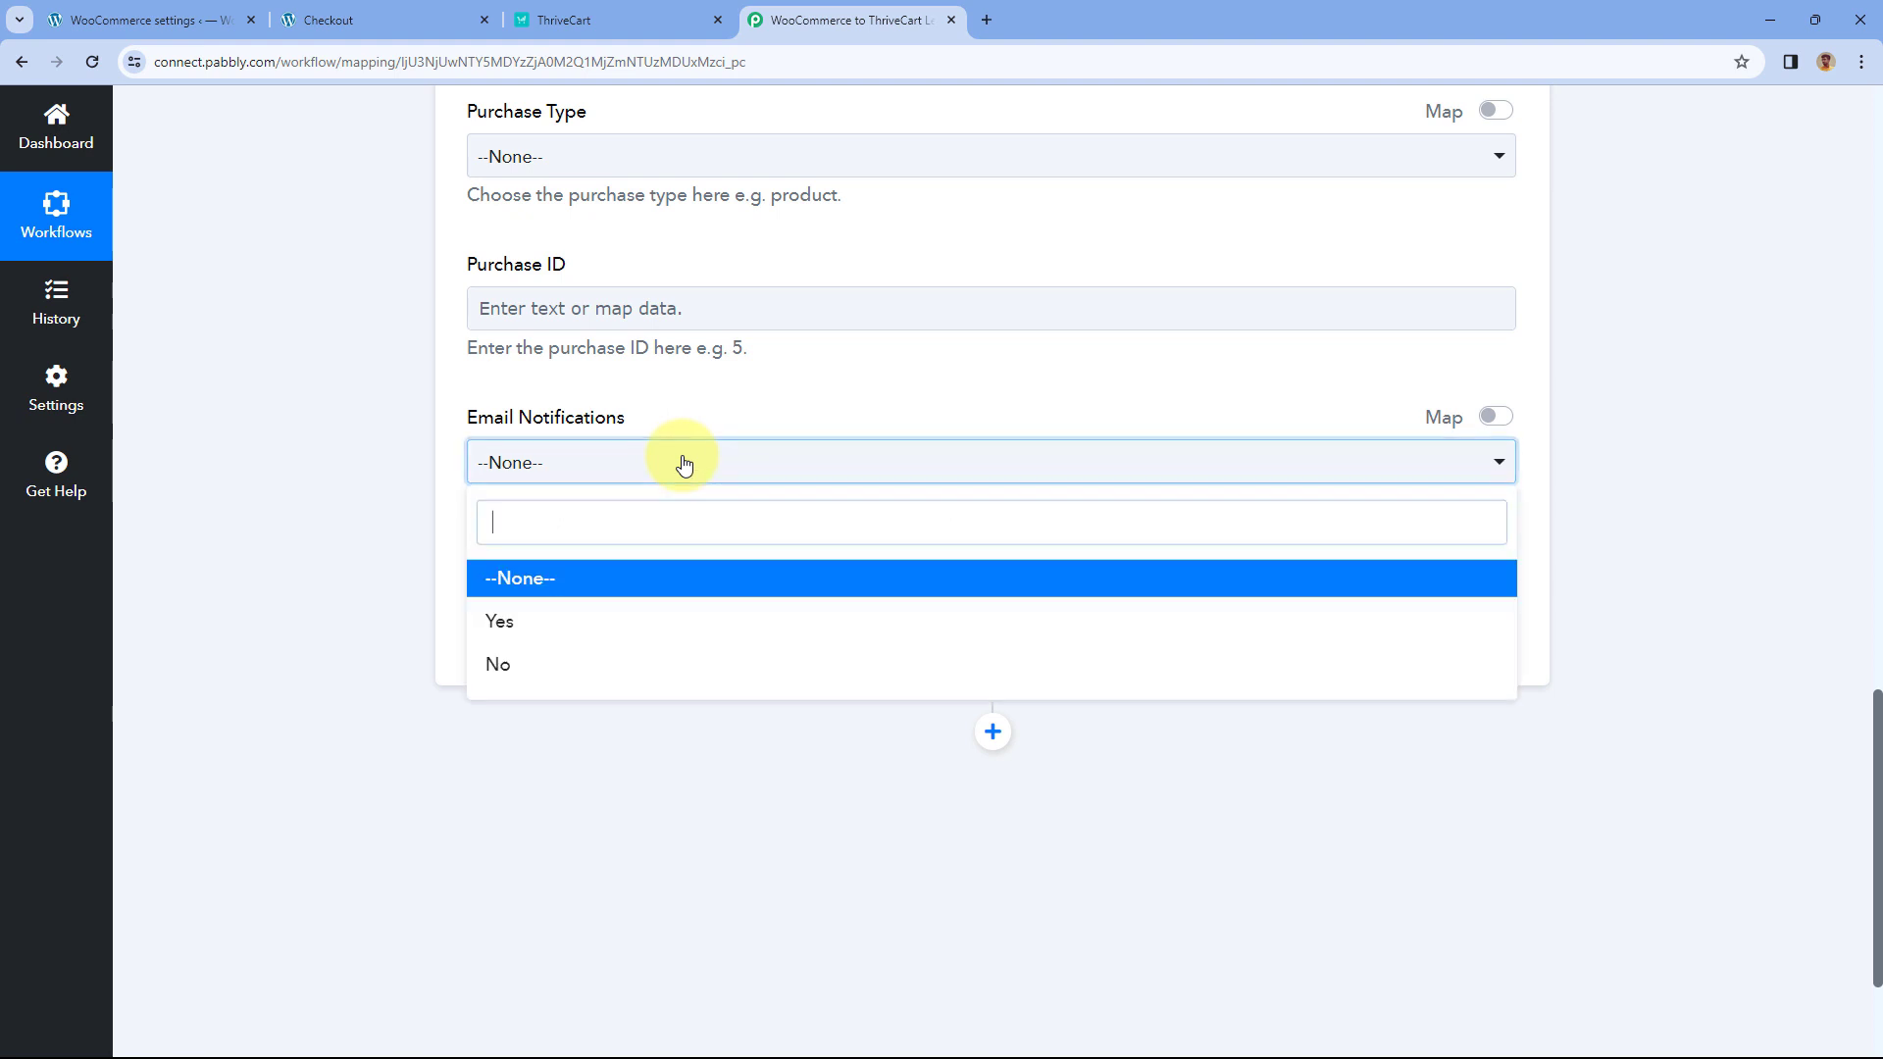
pyautogui.click(499, 622)
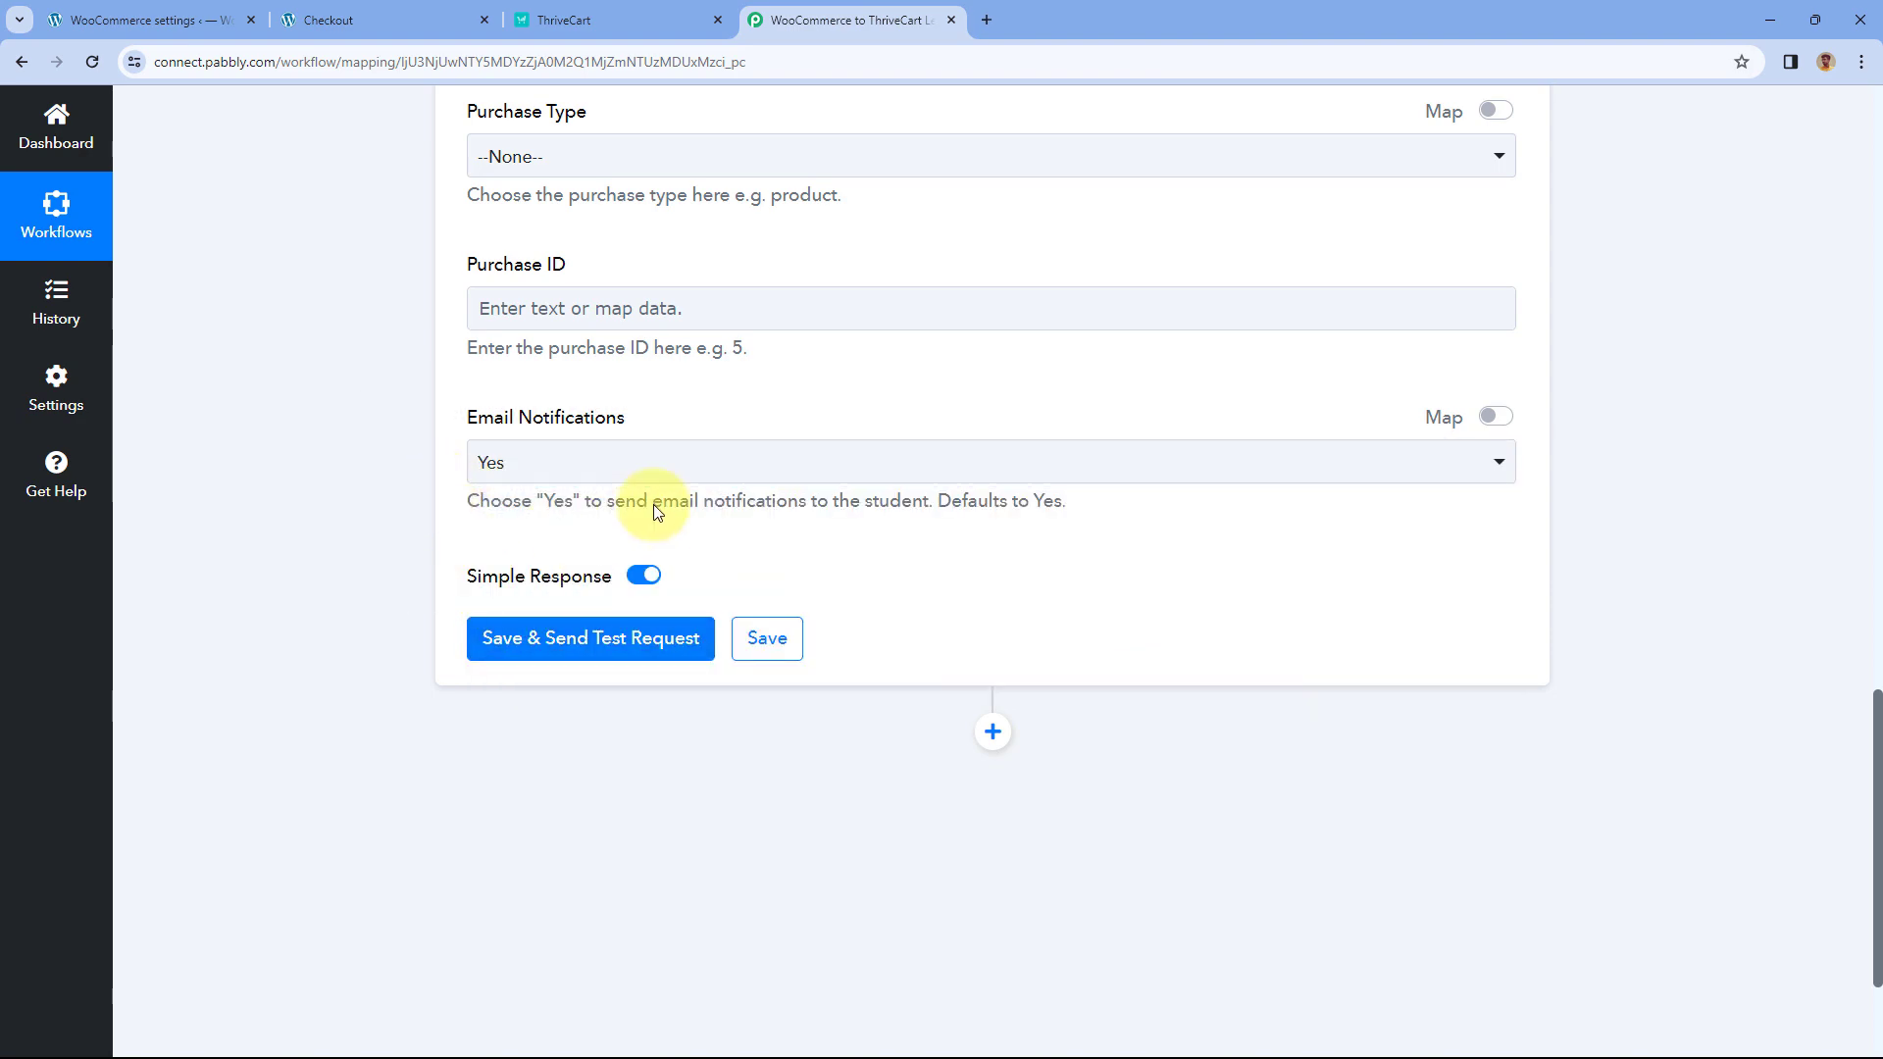
pyautogui.scroll(8, 500, 432)
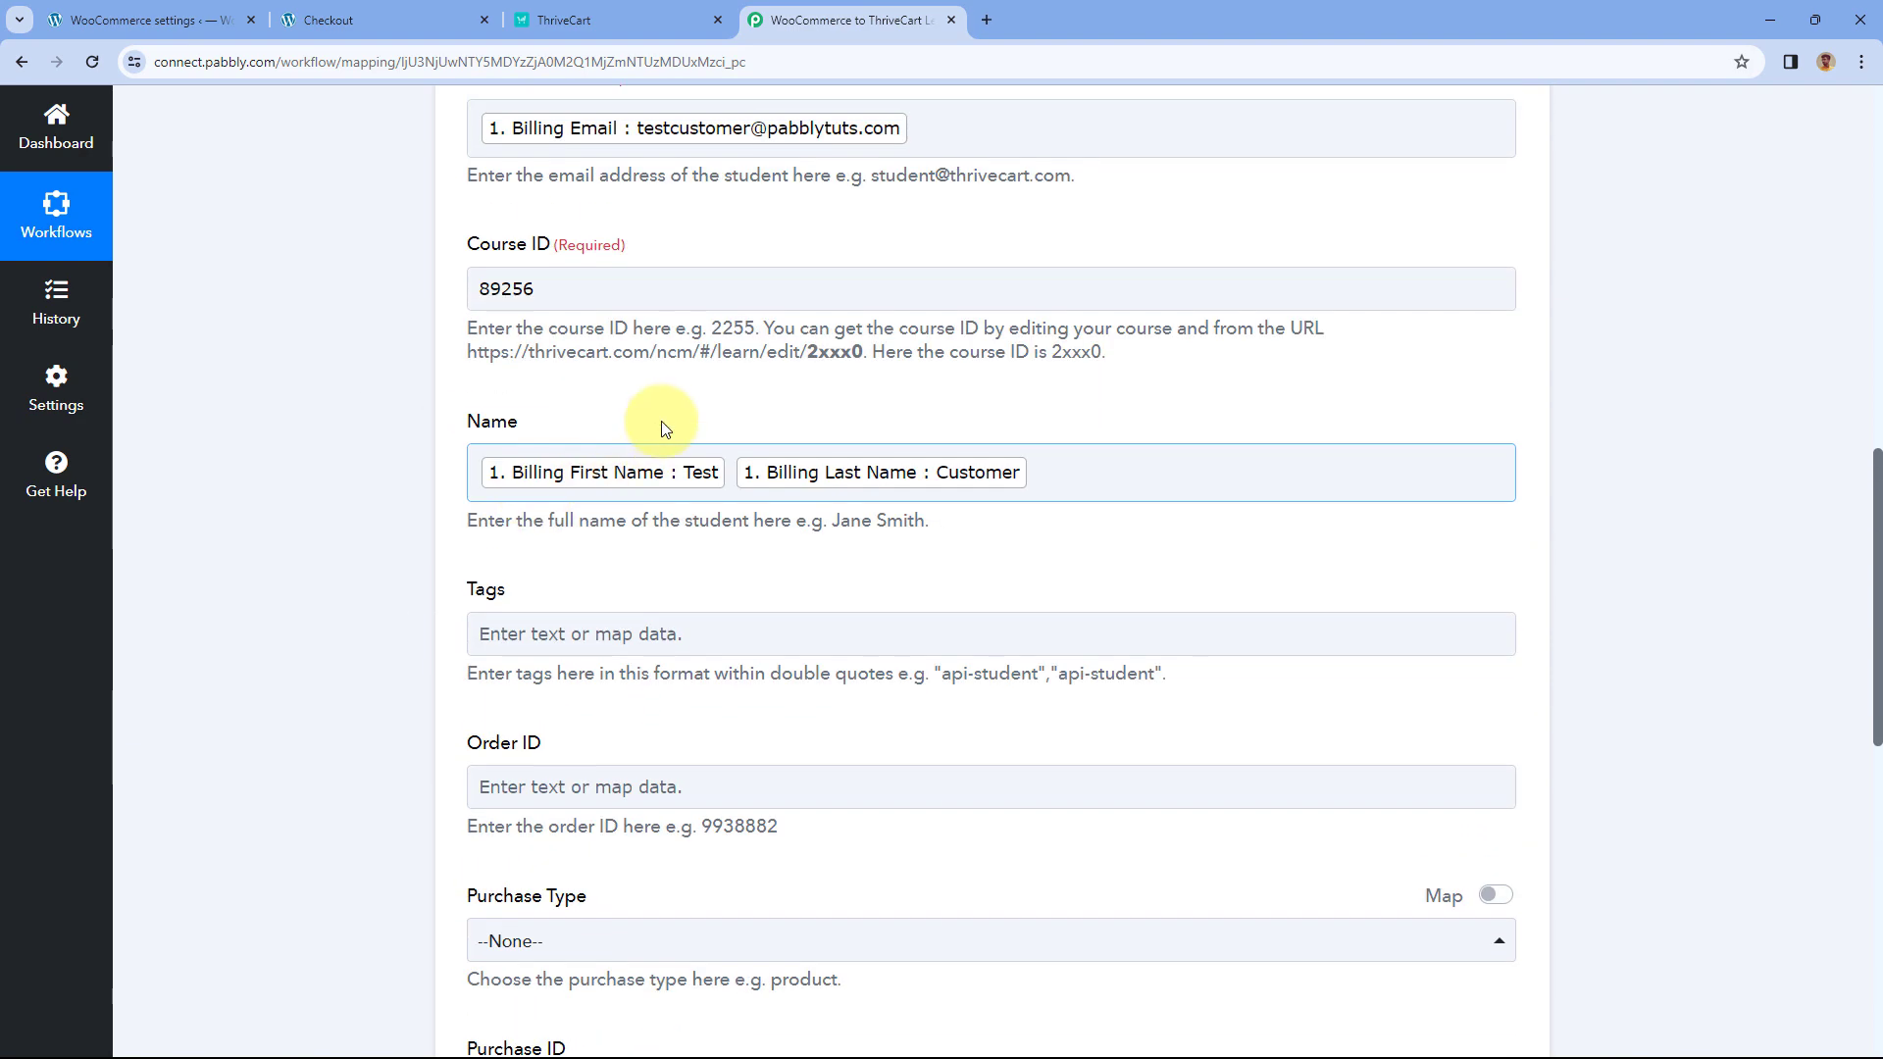
pyautogui.scroll(-10, 380, 245)
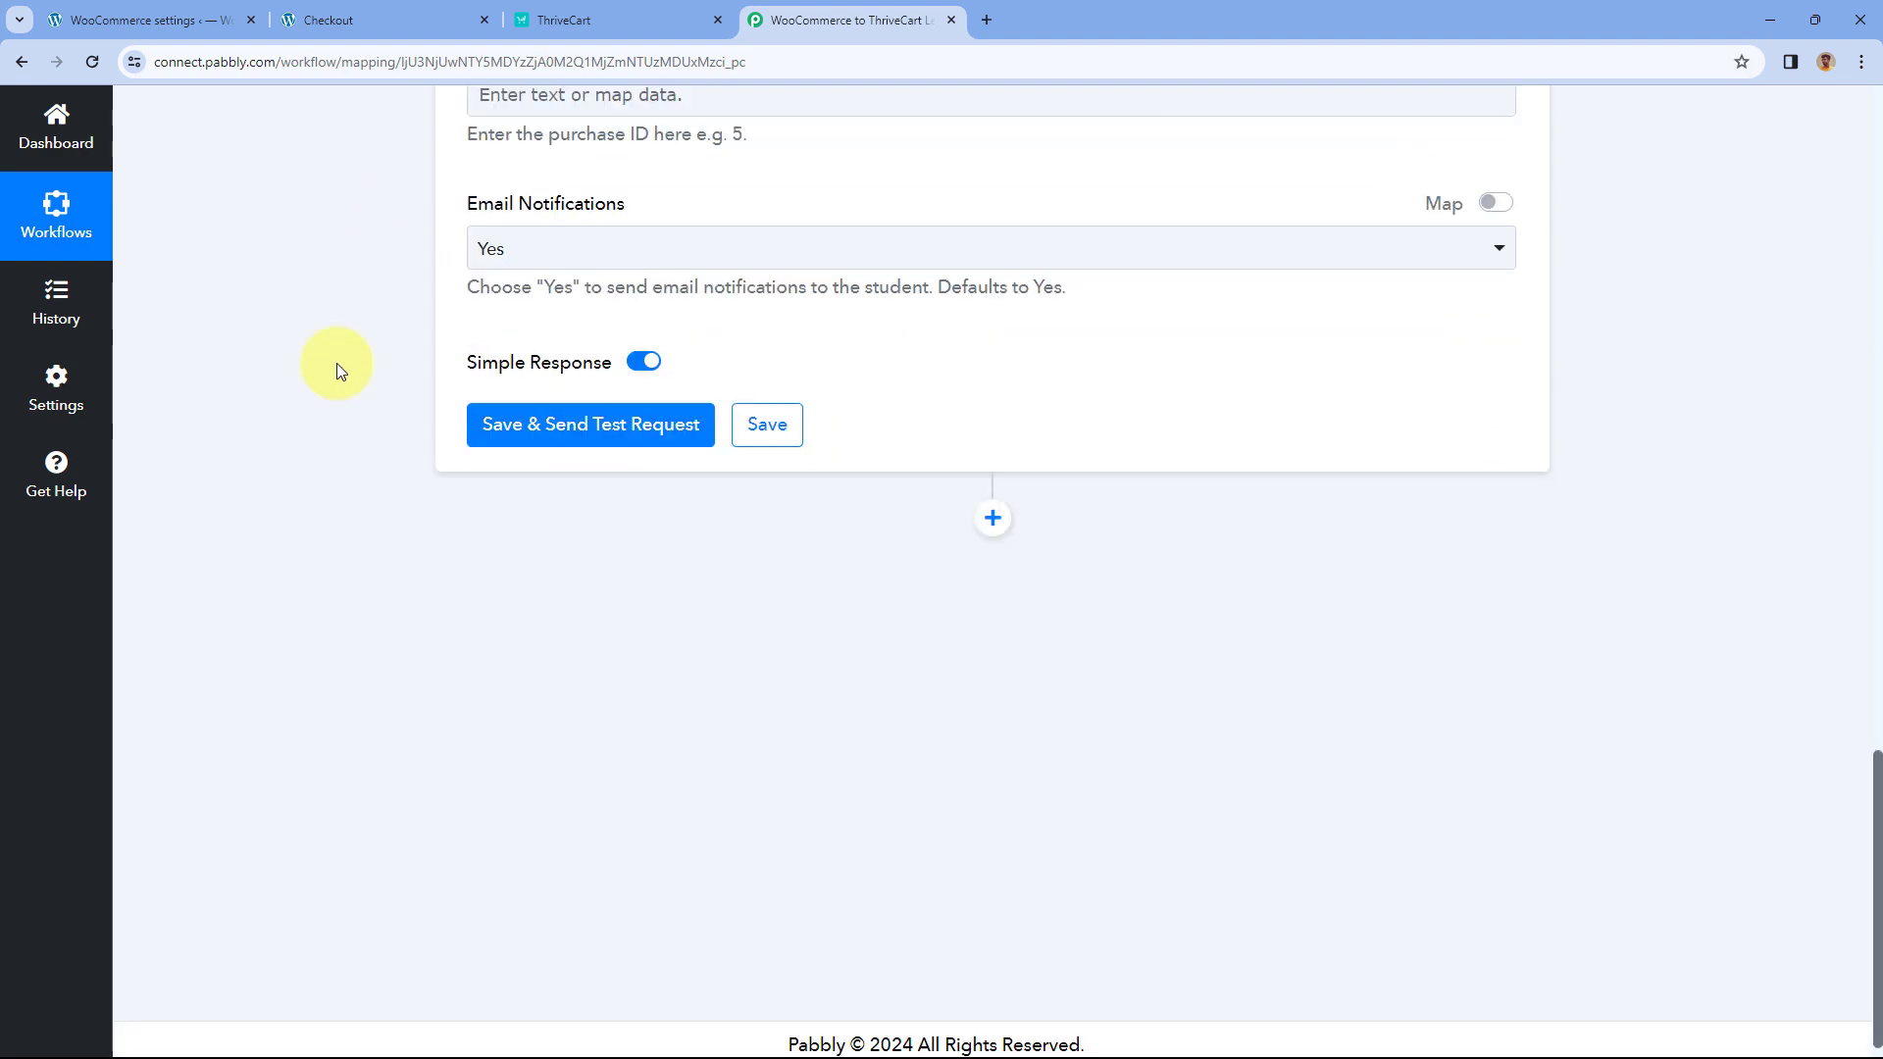
# - Save and send a test request, checking the response shows status 1 and a sign-in URL
pyautogui.click(630, 419)
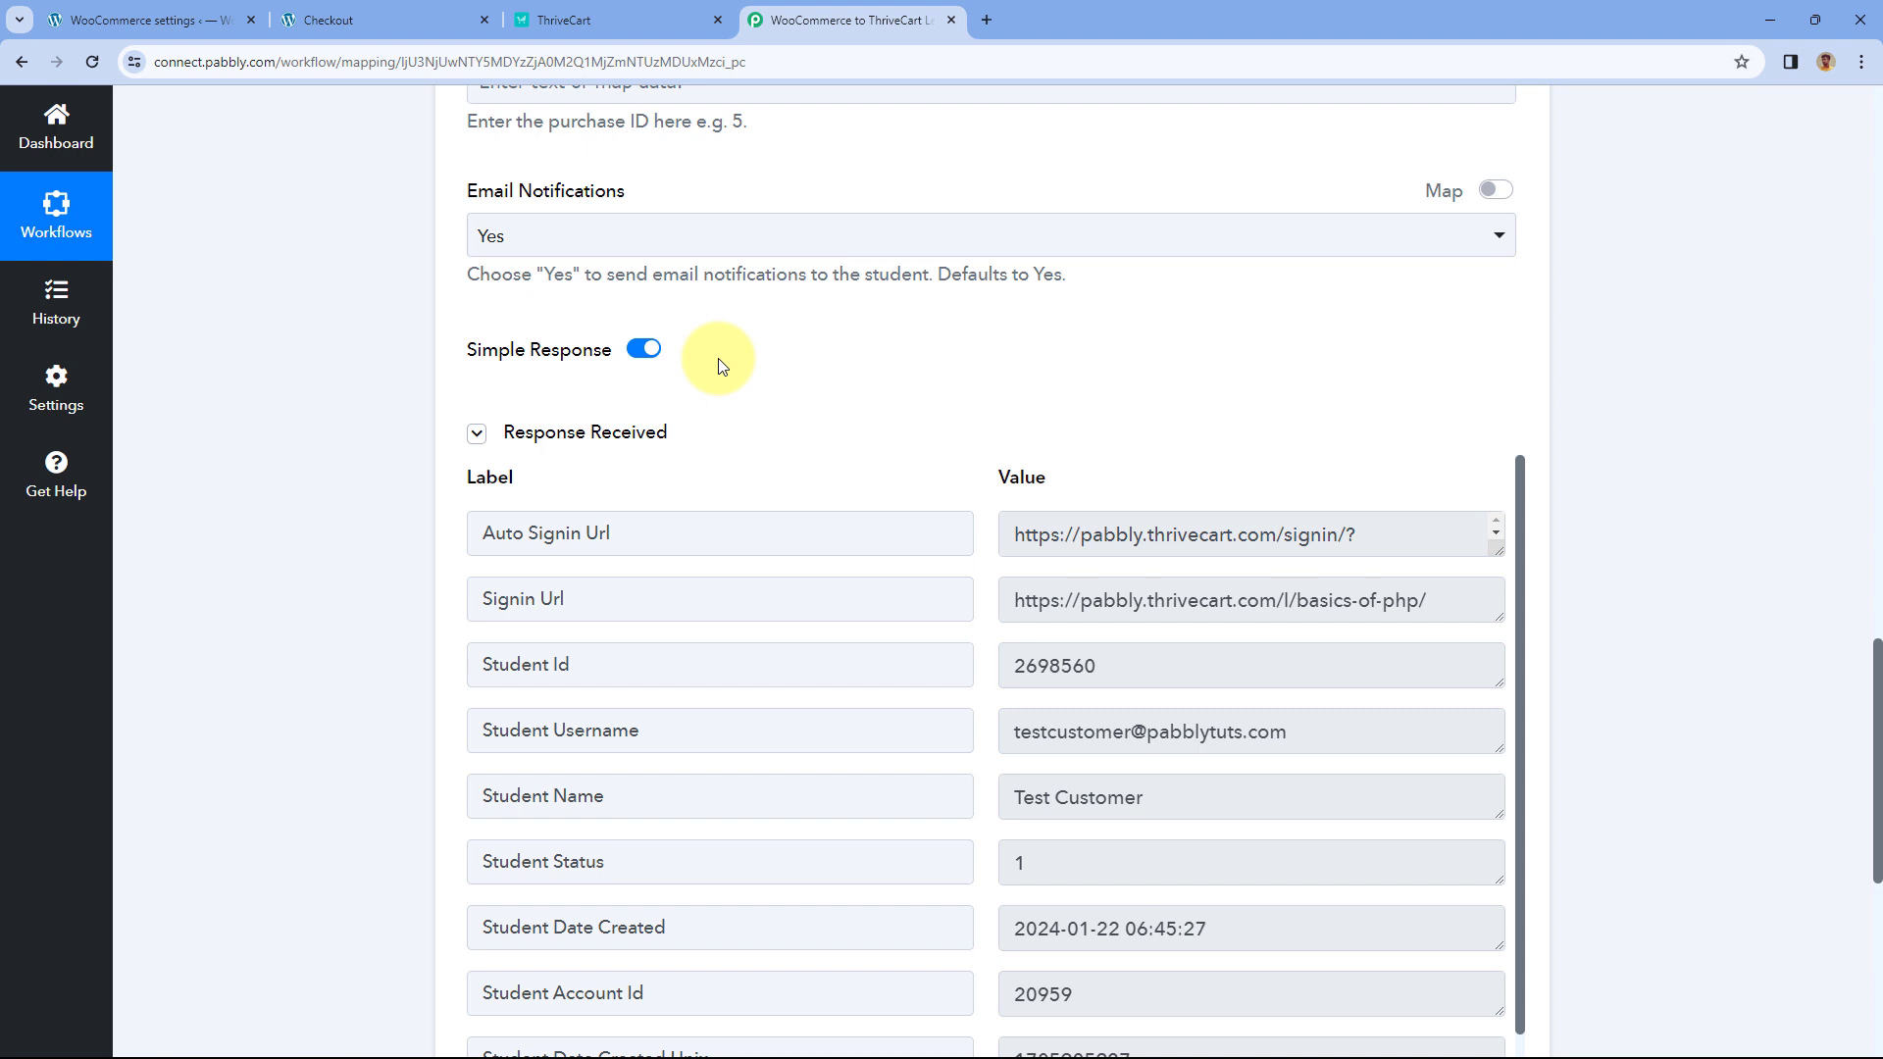
pyautogui.scroll(-1, 721, 366)
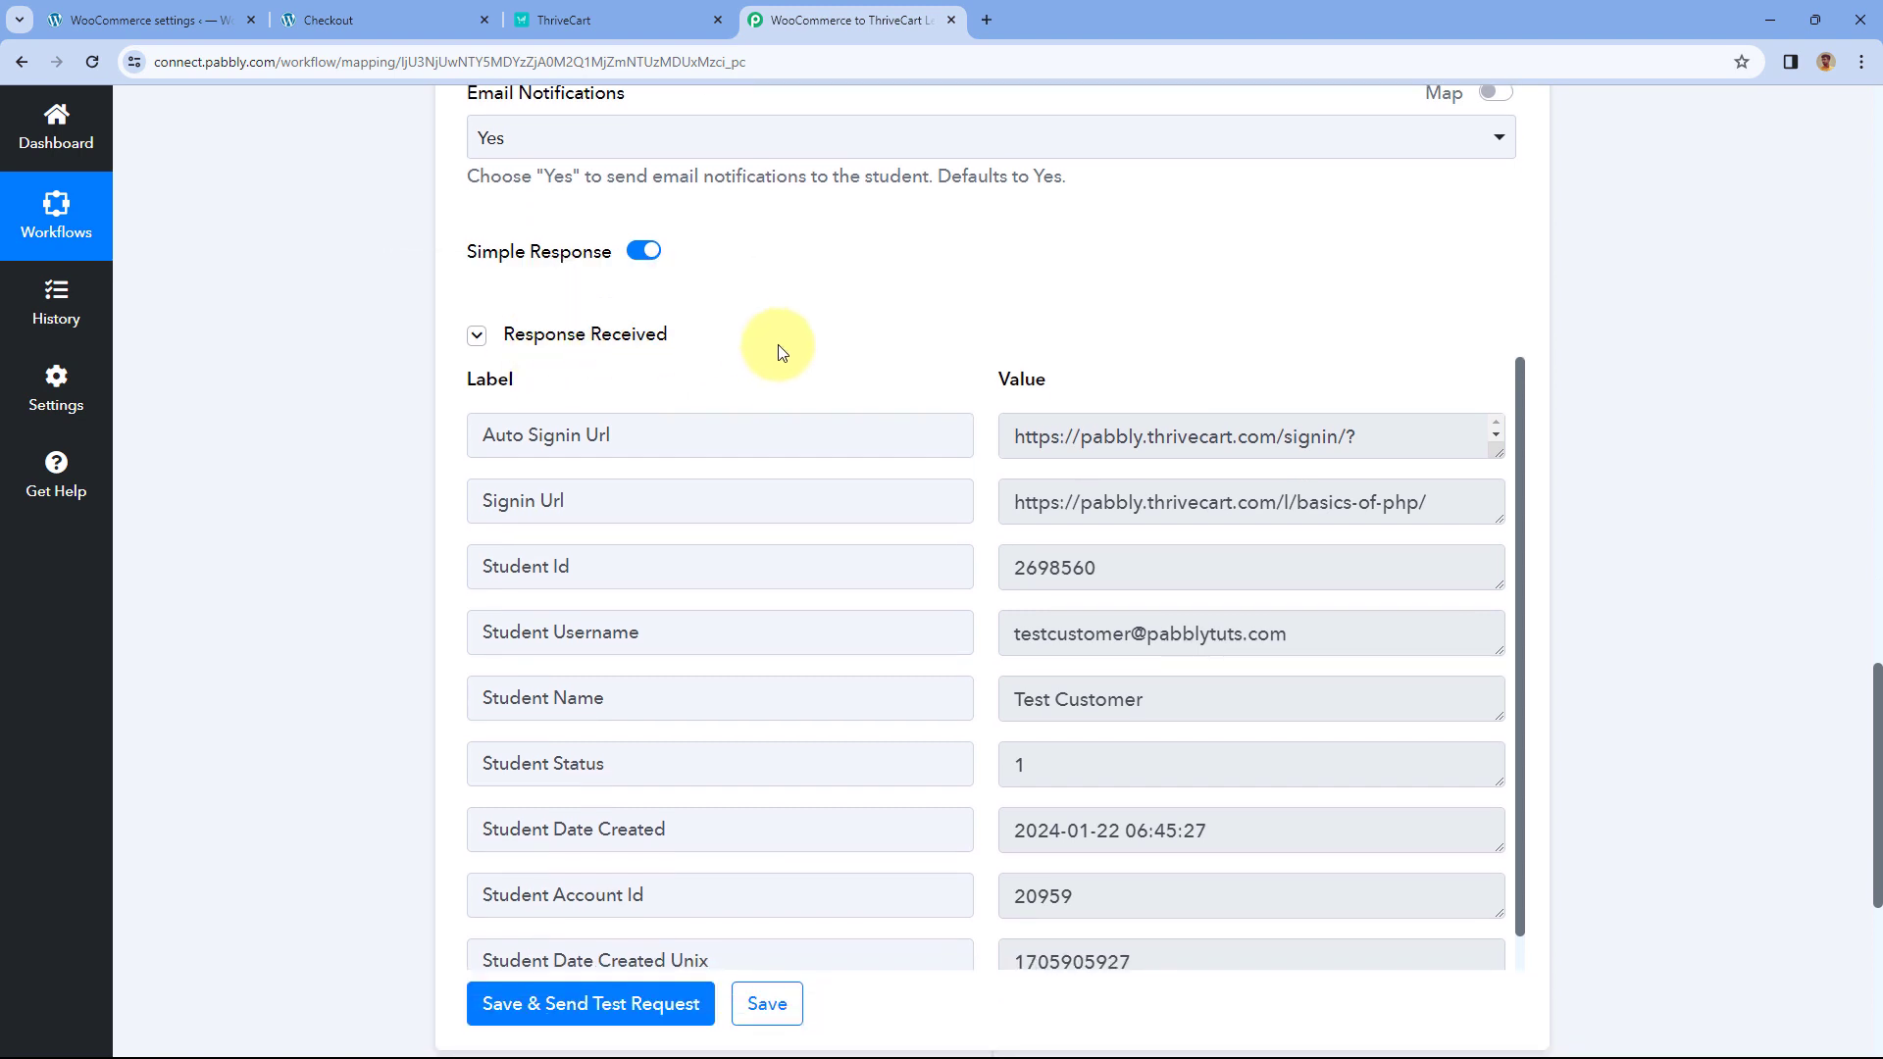
pyautogui.scroll(-5, 916, 441)
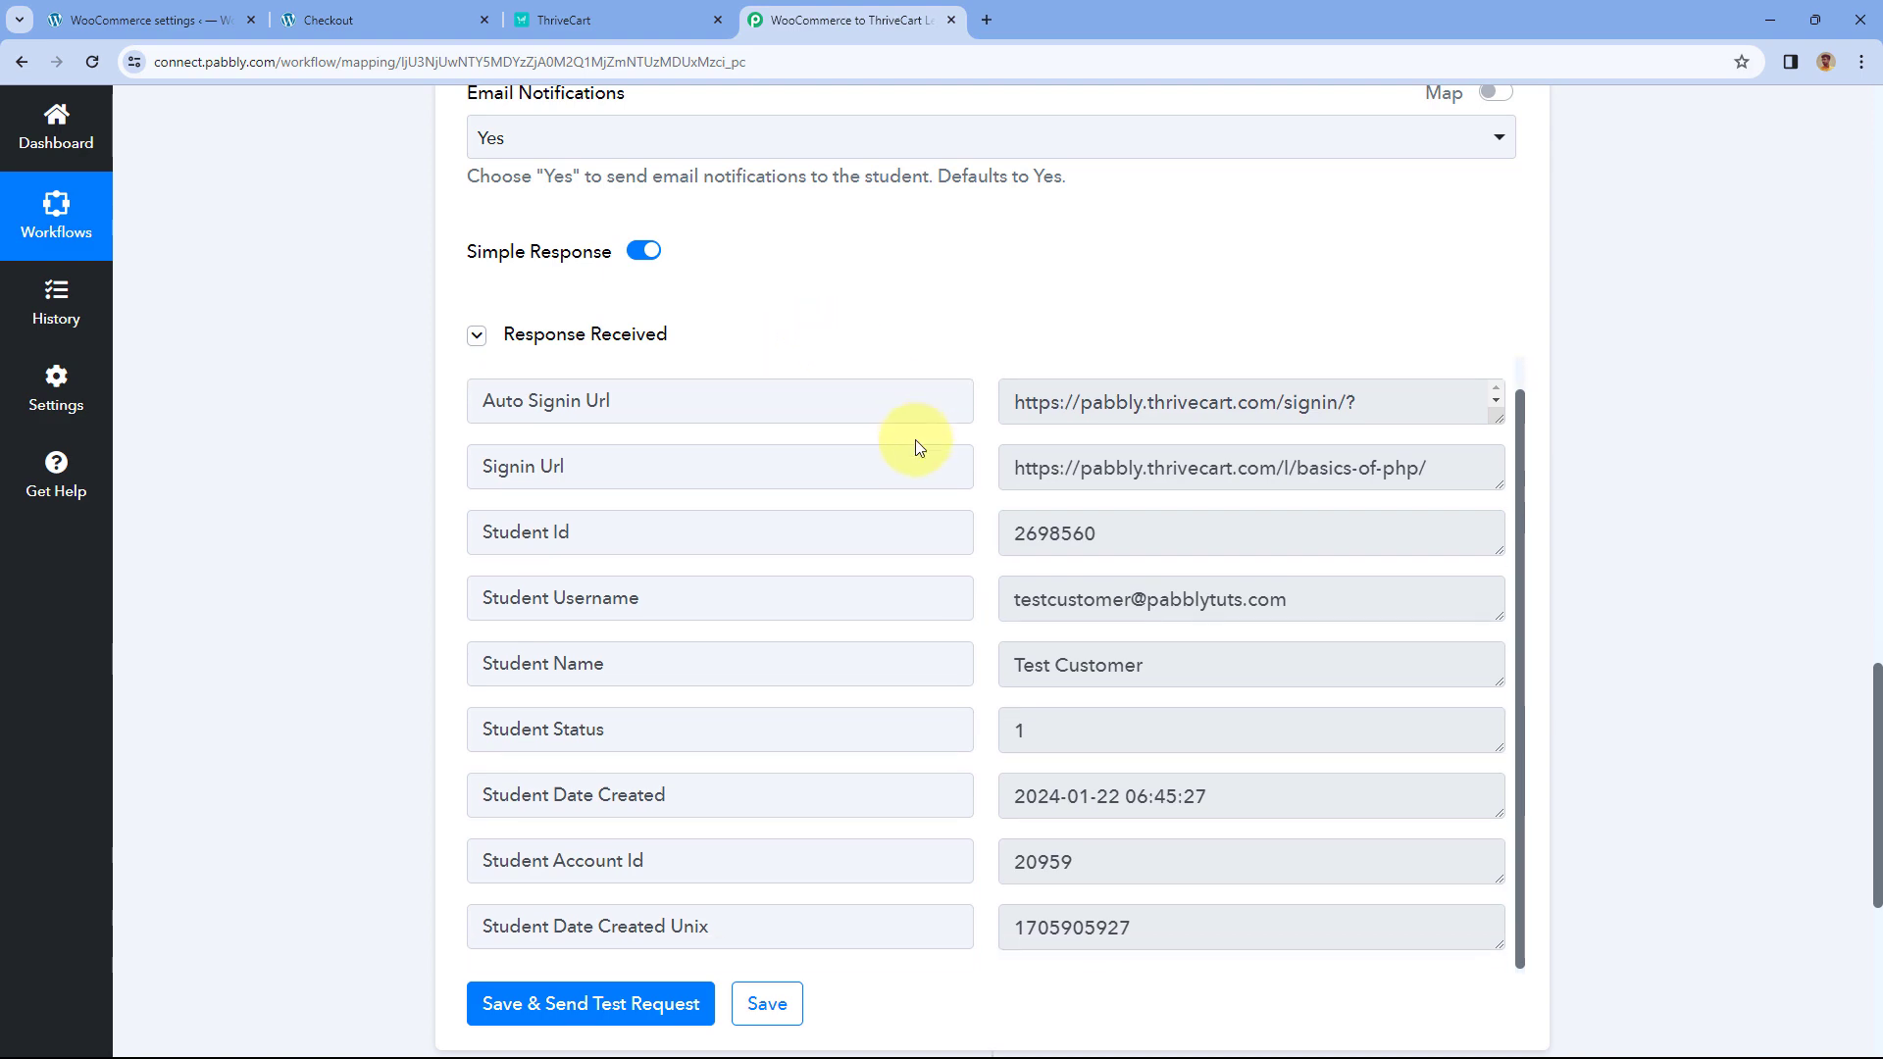
pyautogui.scroll(15, 944, 557)
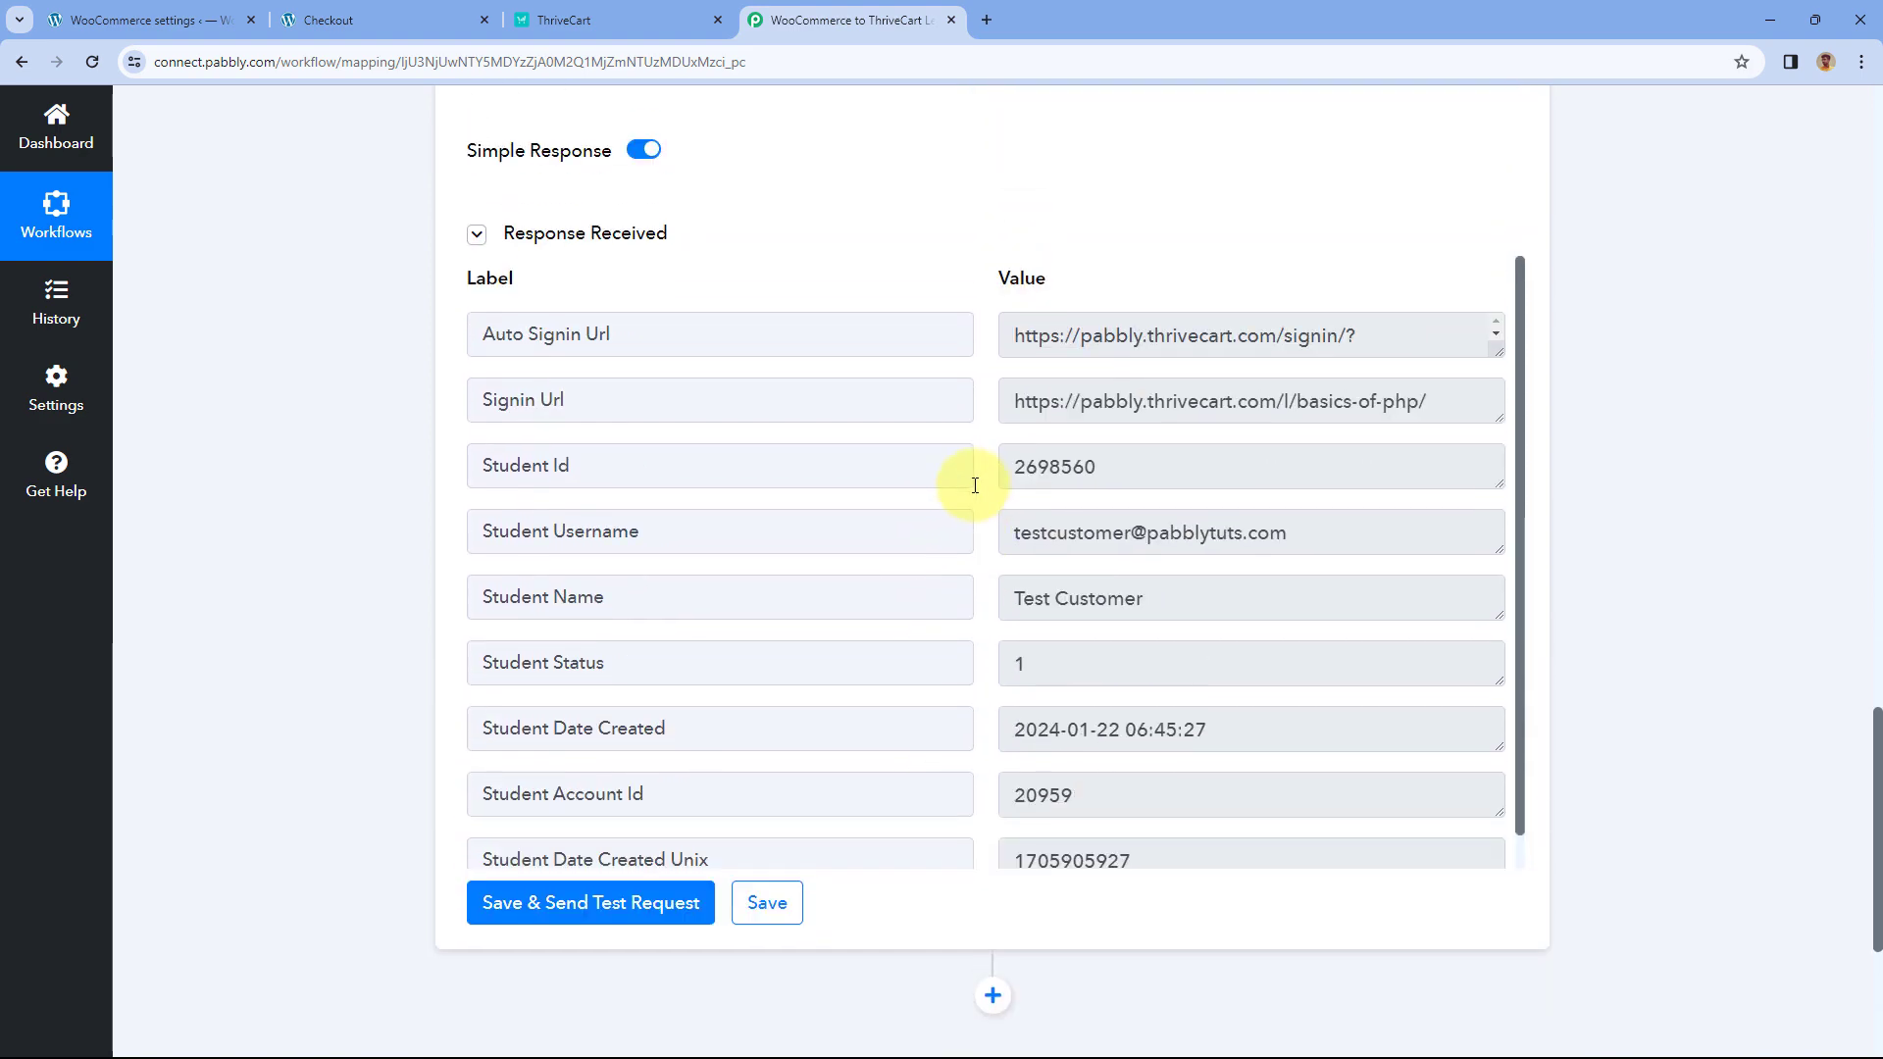
pyautogui.scroll(3, 819, 446)
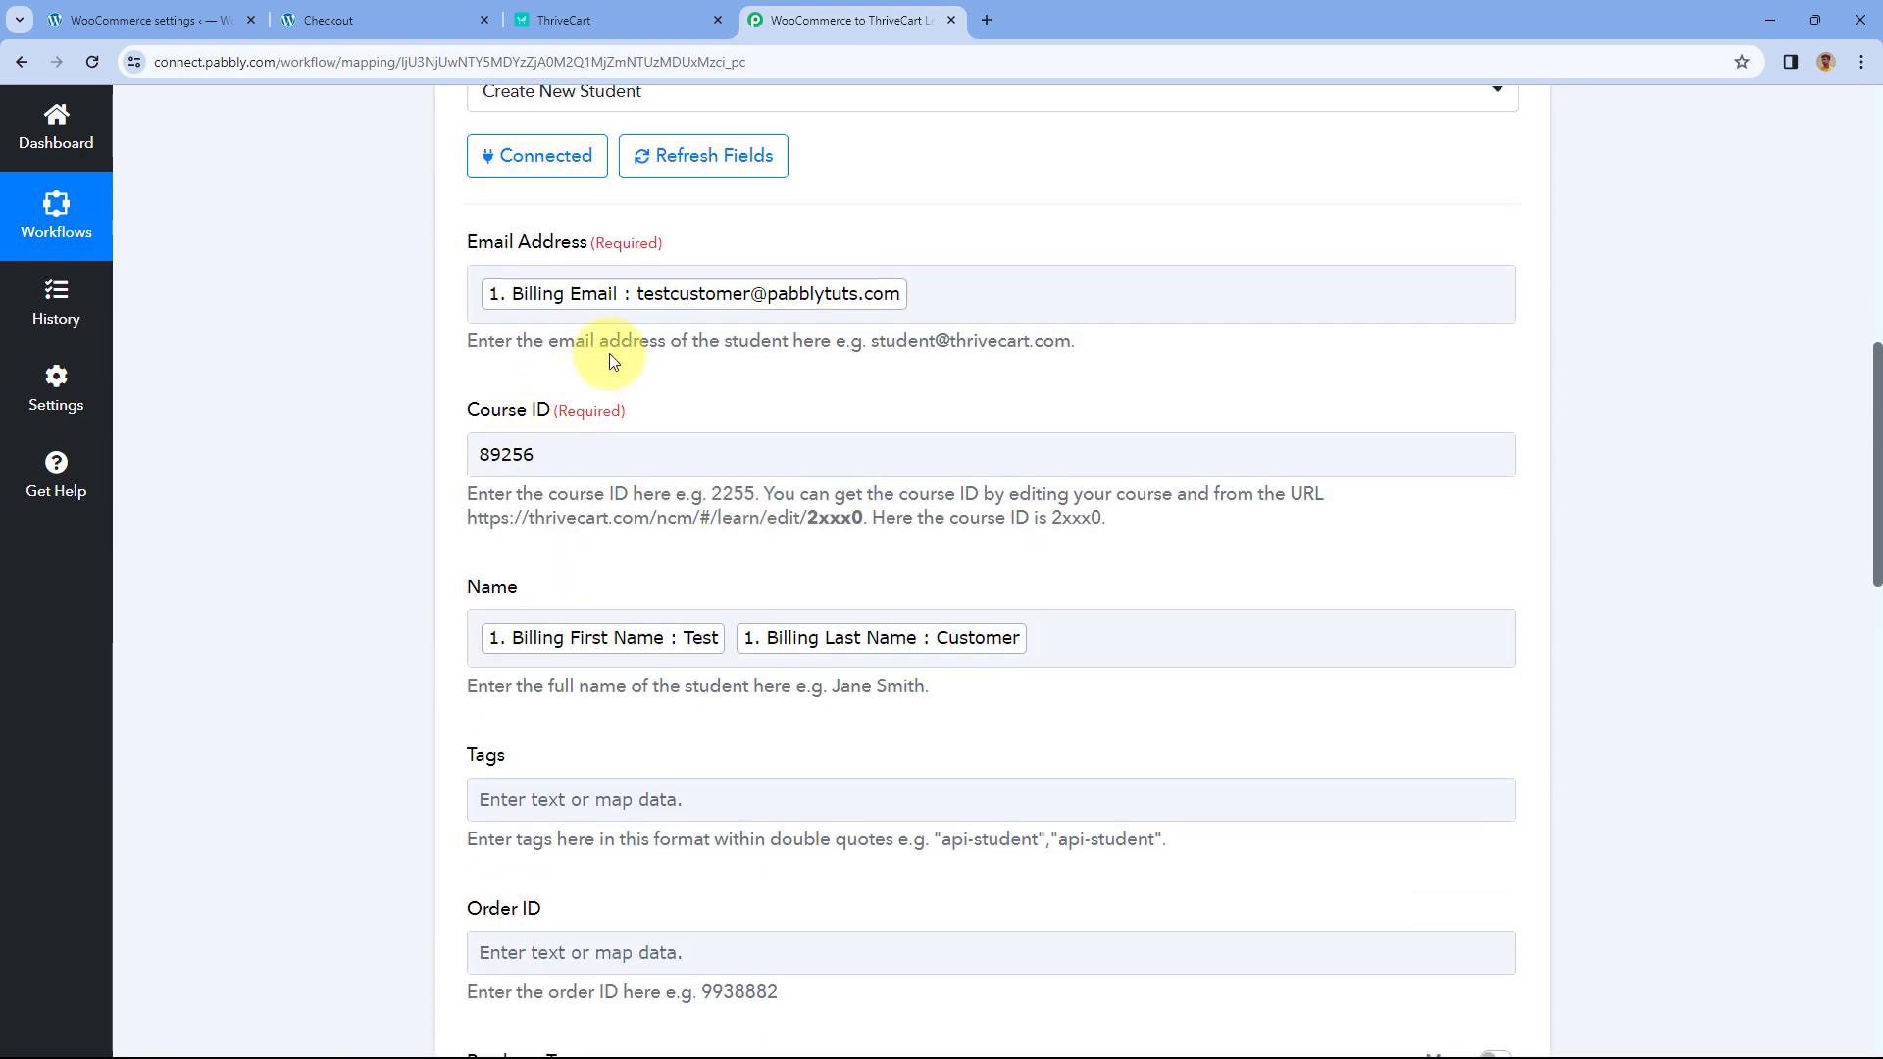
pyautogui.click(422, 20)
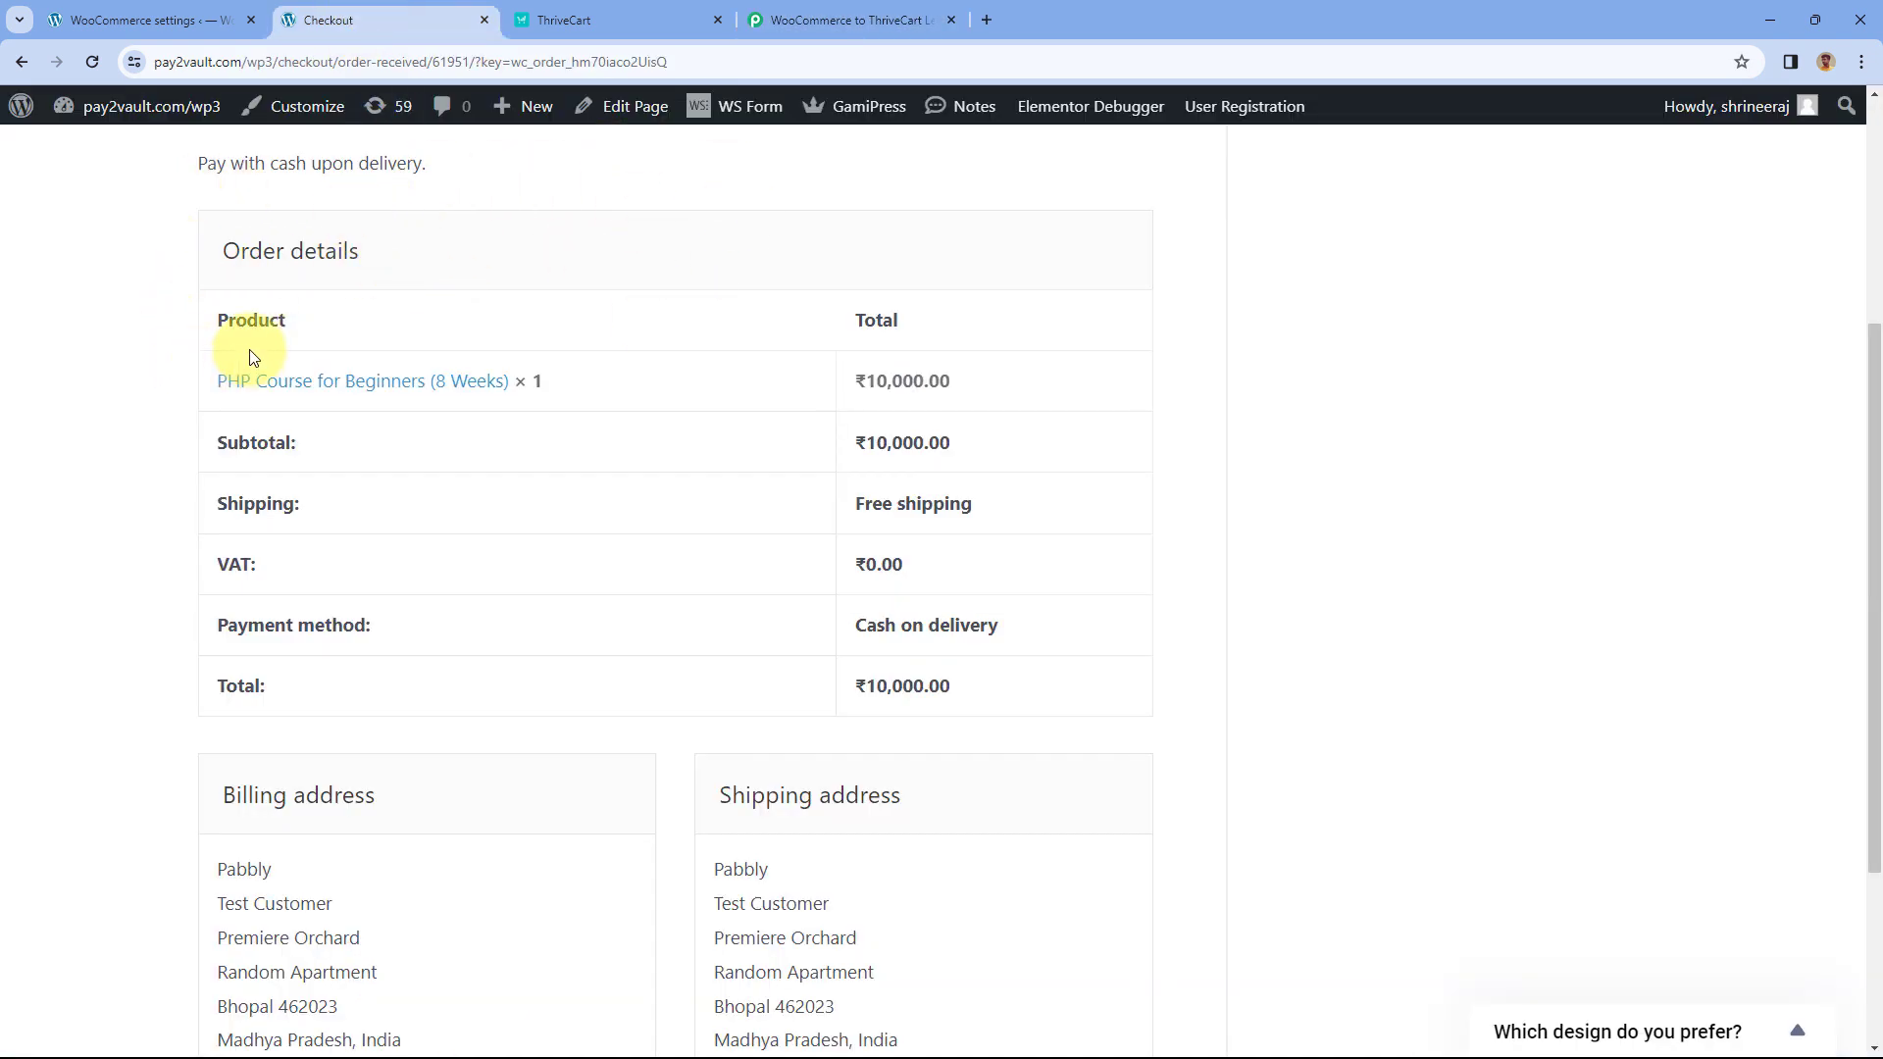
# - Scroll through the order-received page for PHP Course for Beginners (8 Weeks)
pyautogui.scroll(-3, 171, 481)
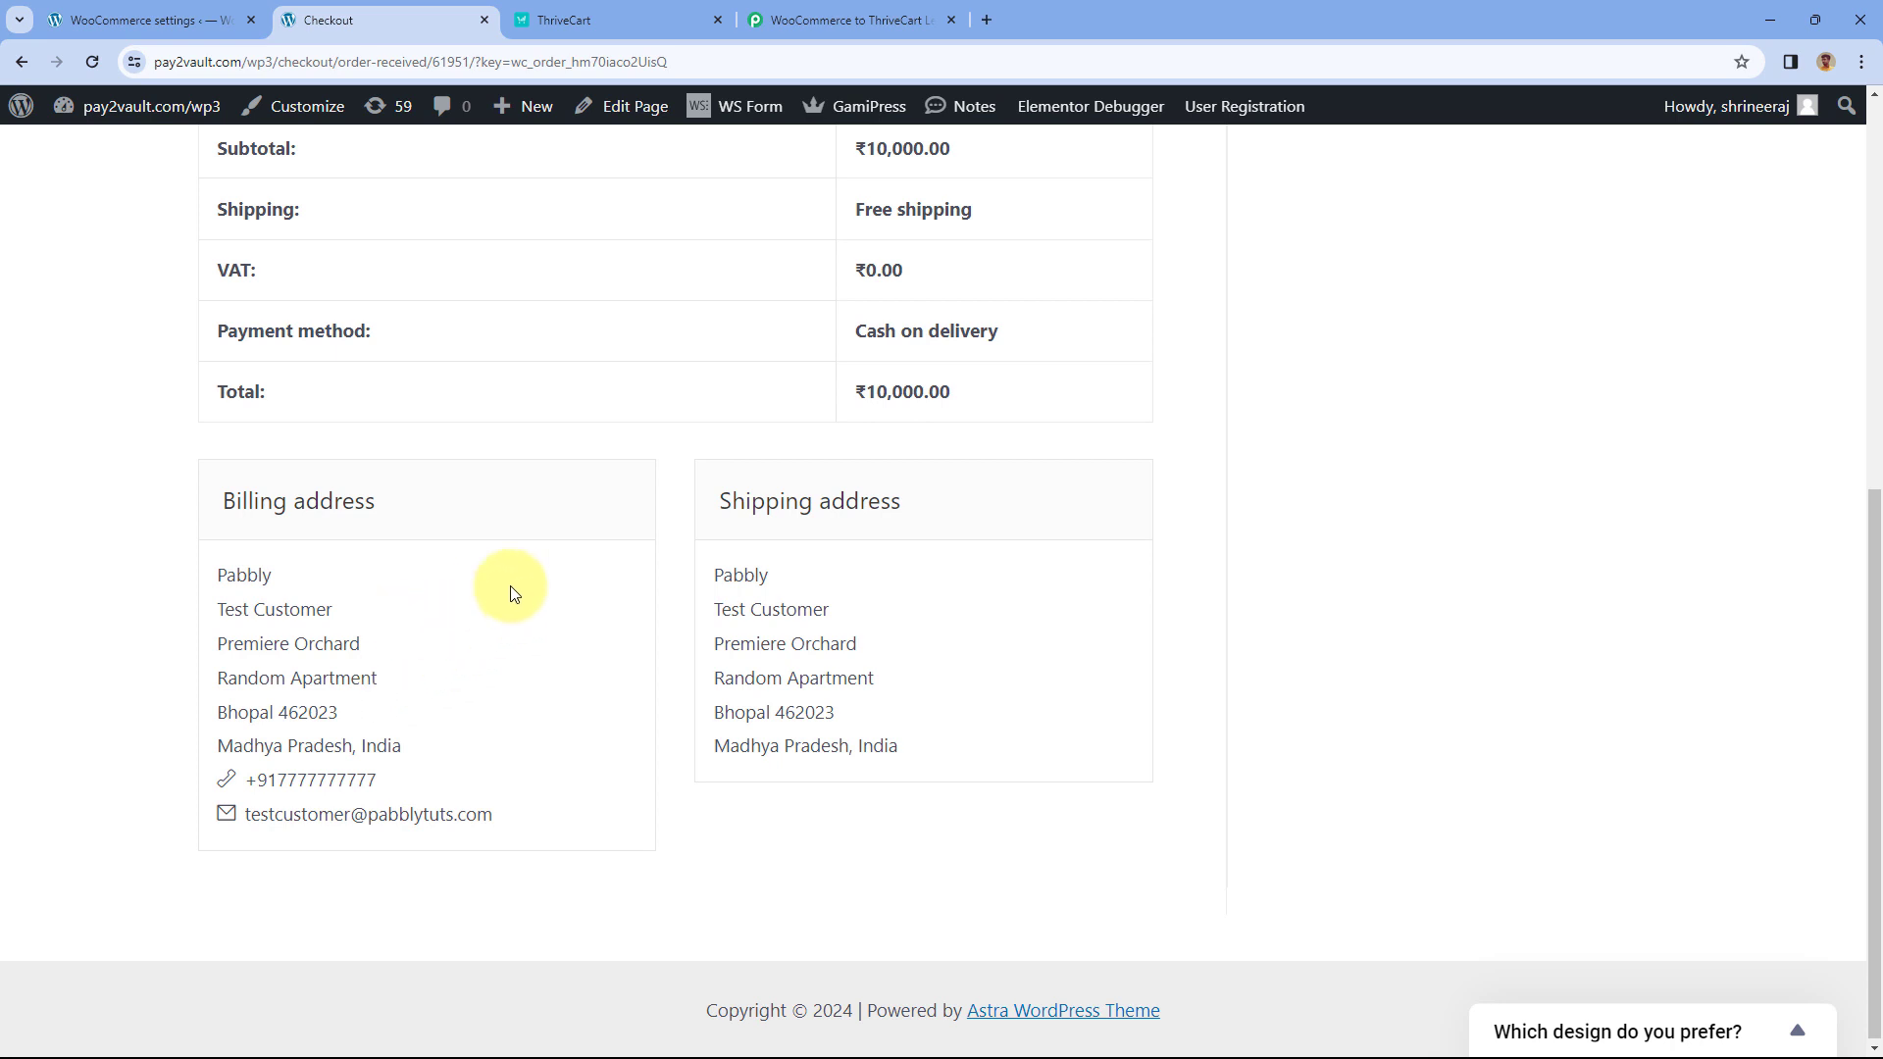
pyautogui.scroll(4, 530, 476)
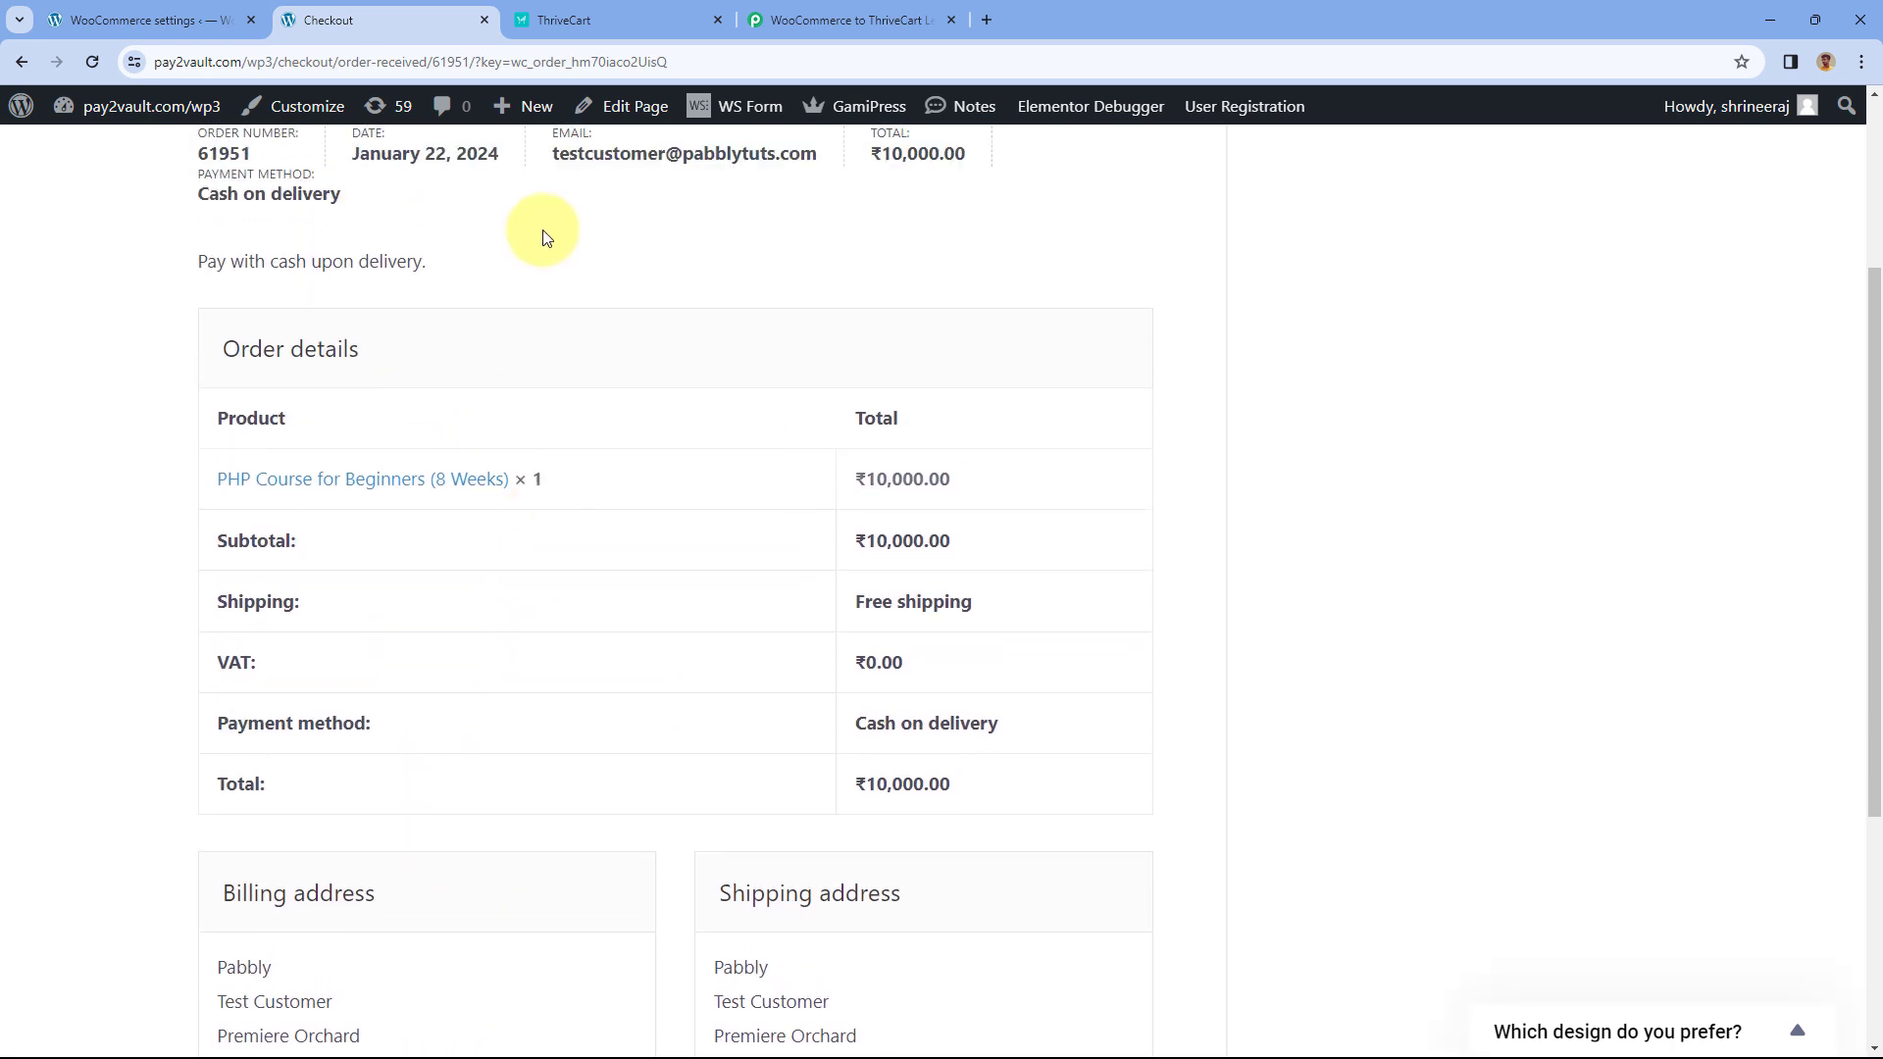
pyautogui.scroll(1, 552, 304)
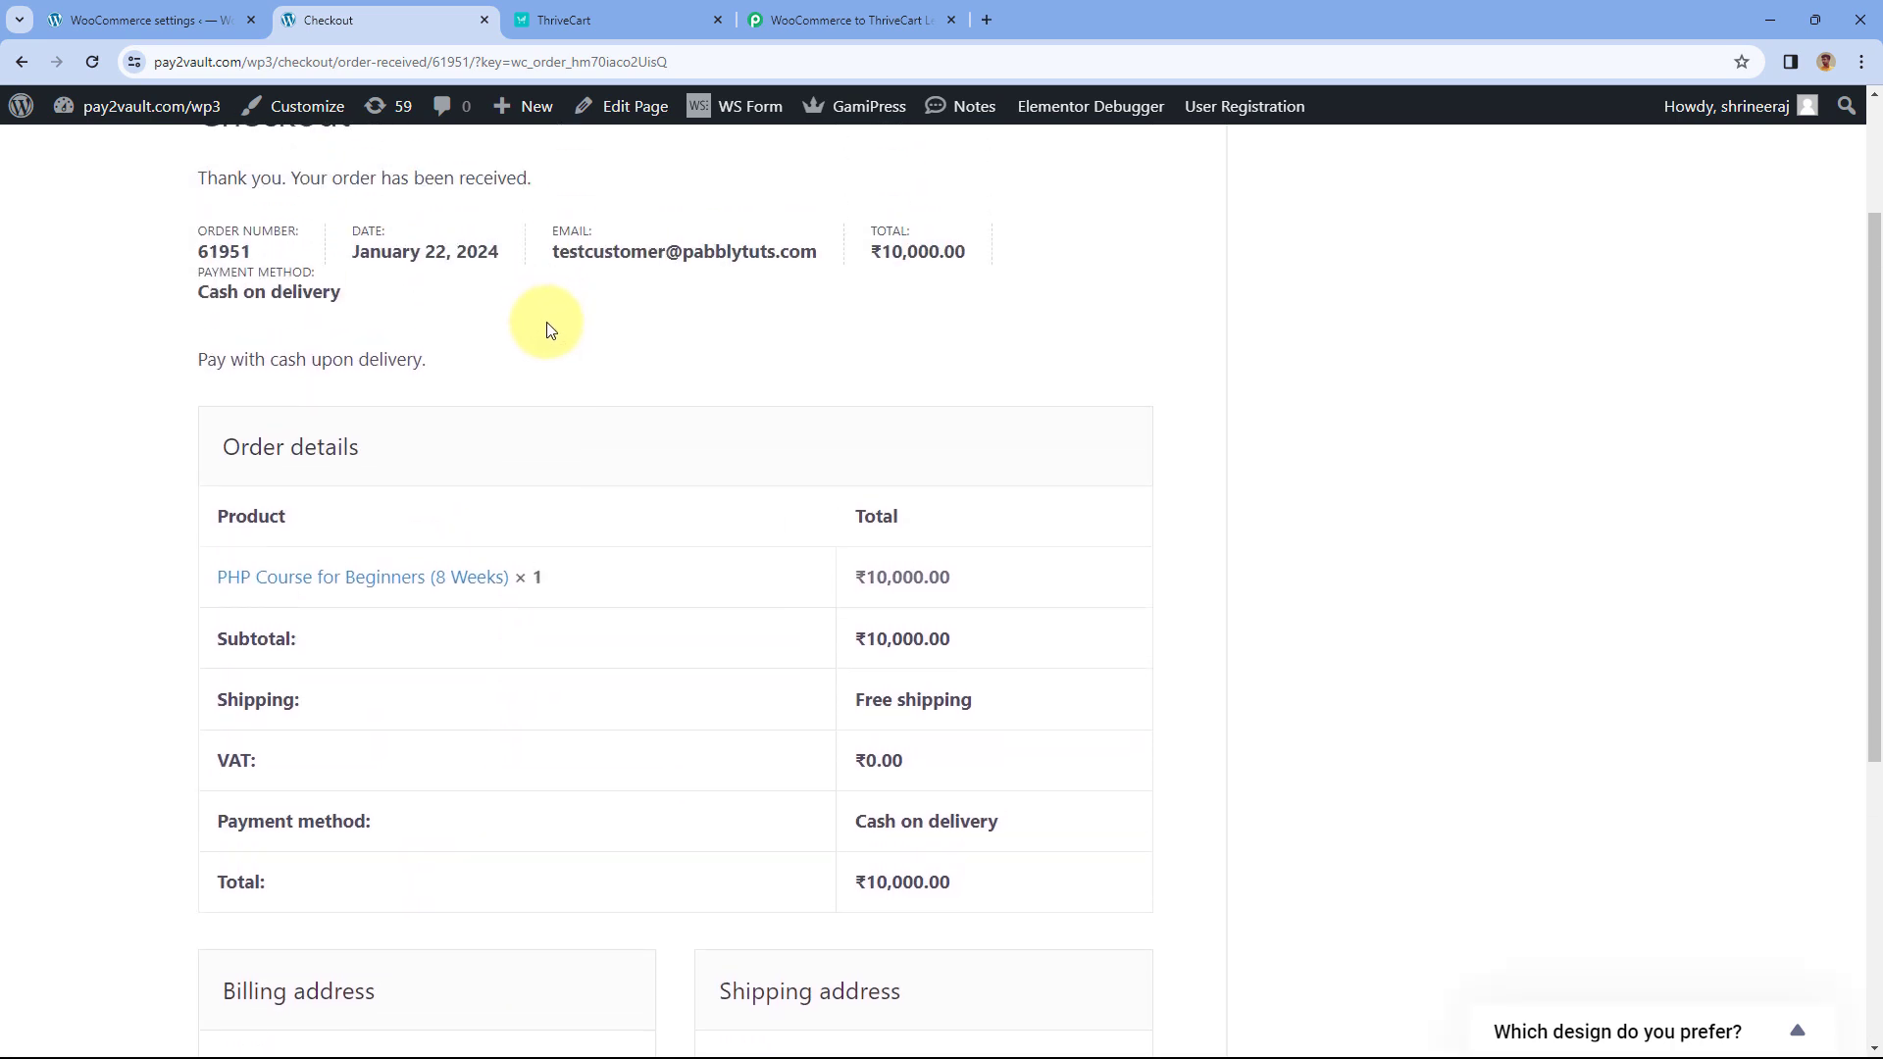
pyautogui.click(608, 17)
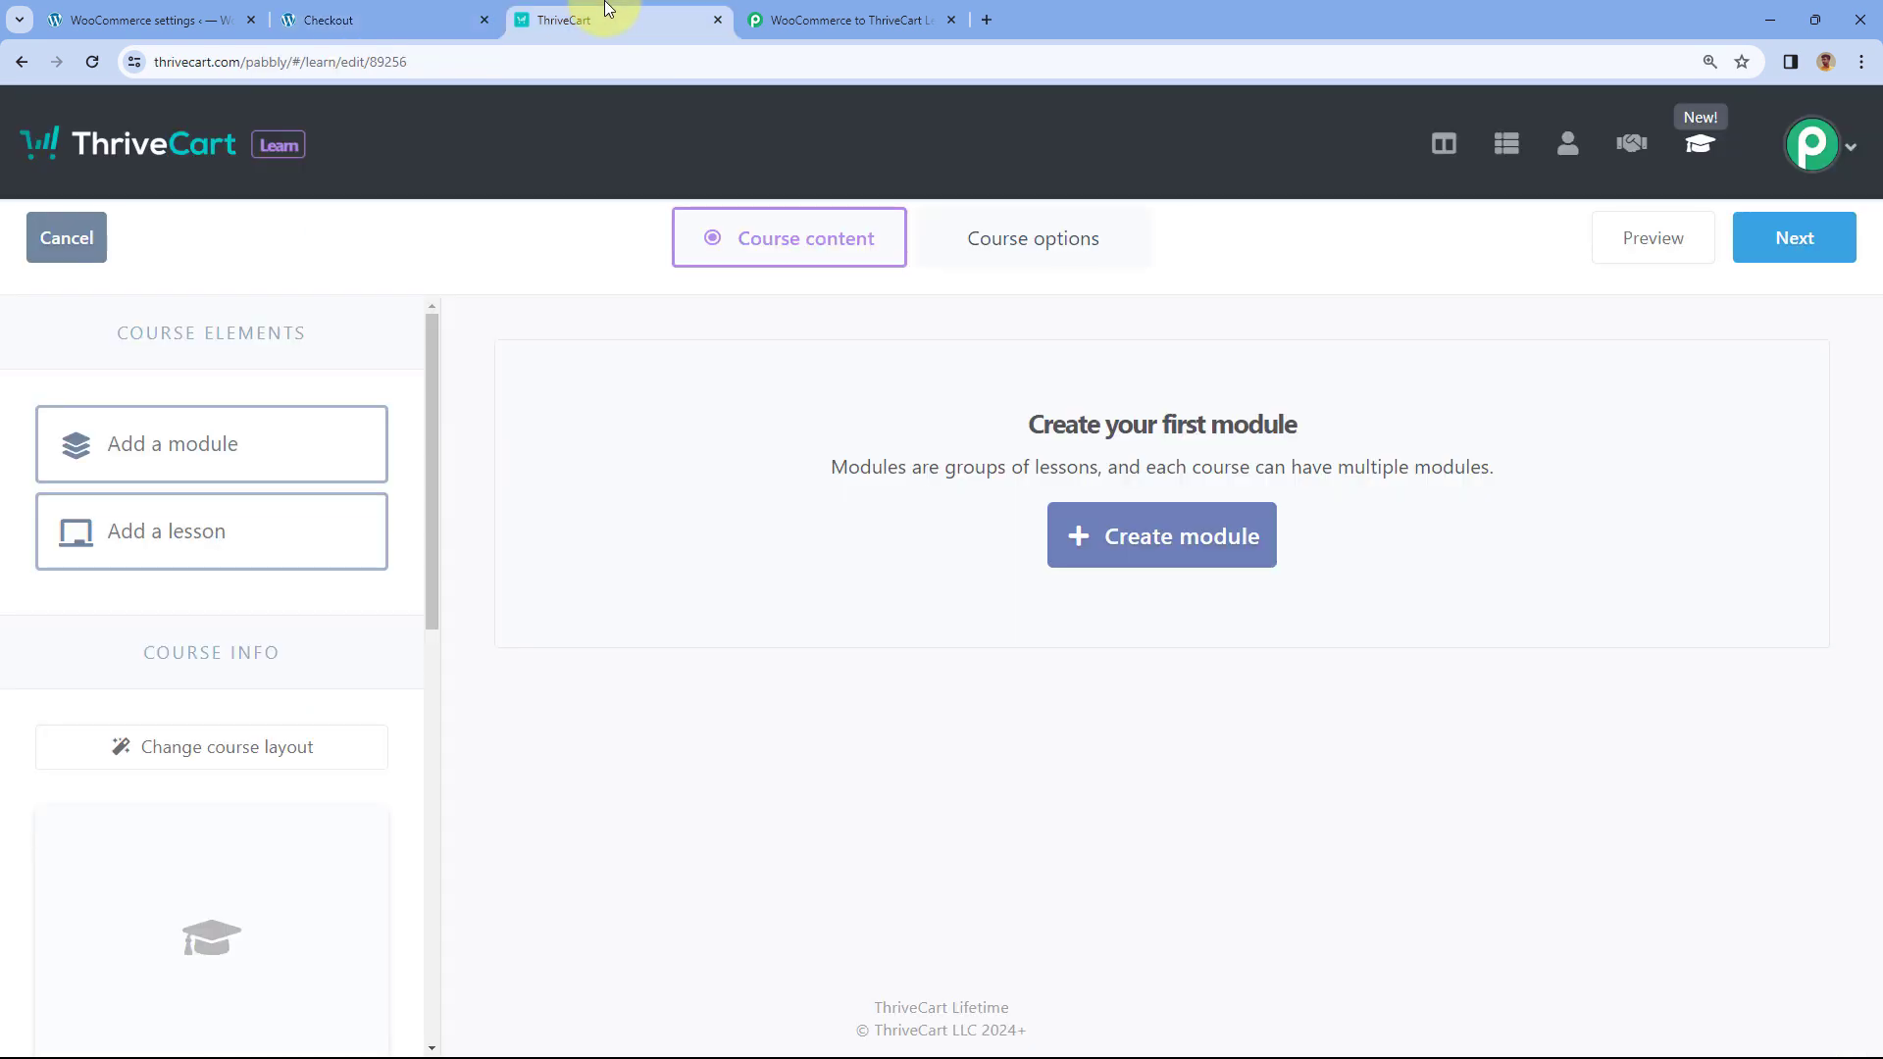
# - Find the test customer in My students and open their profile showing Basics of PHP enrollment
pyautogui.click(61, 238)
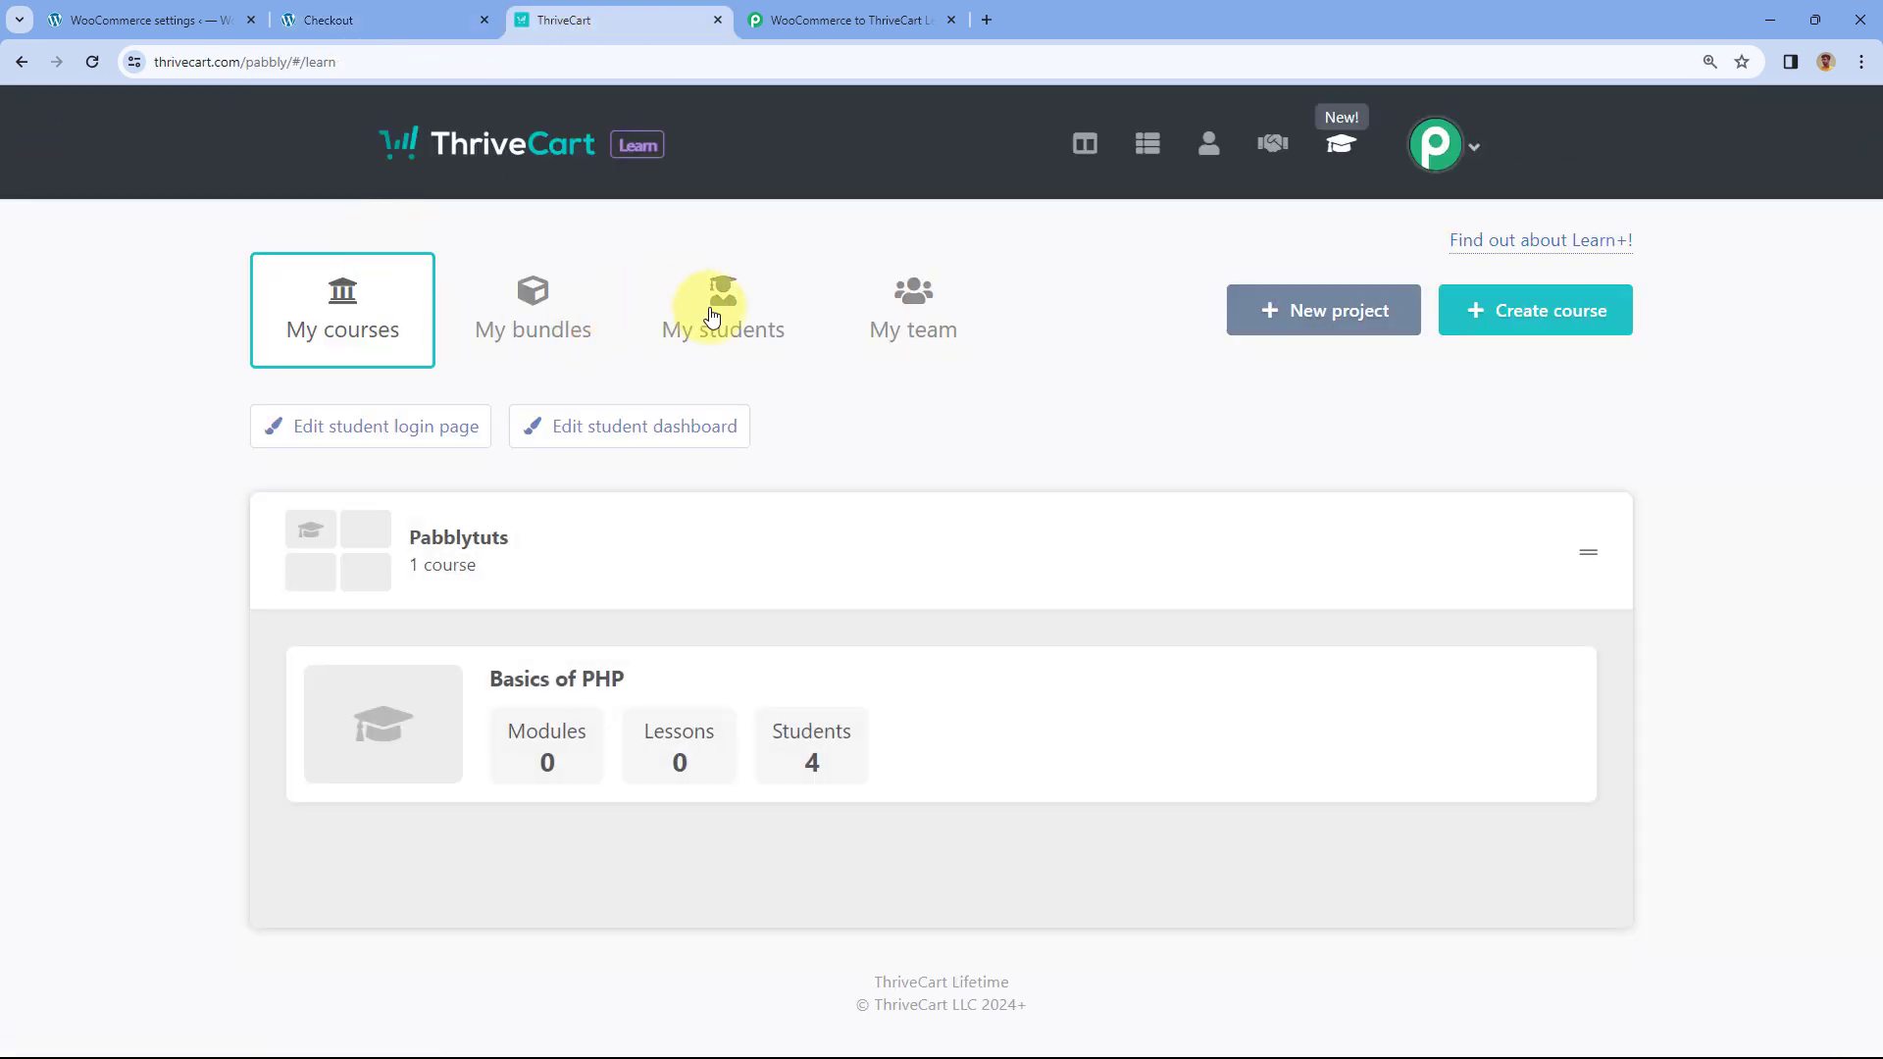
pyautogui.click(713, 316)
pyautogui.scroll(-2, 153, 472)
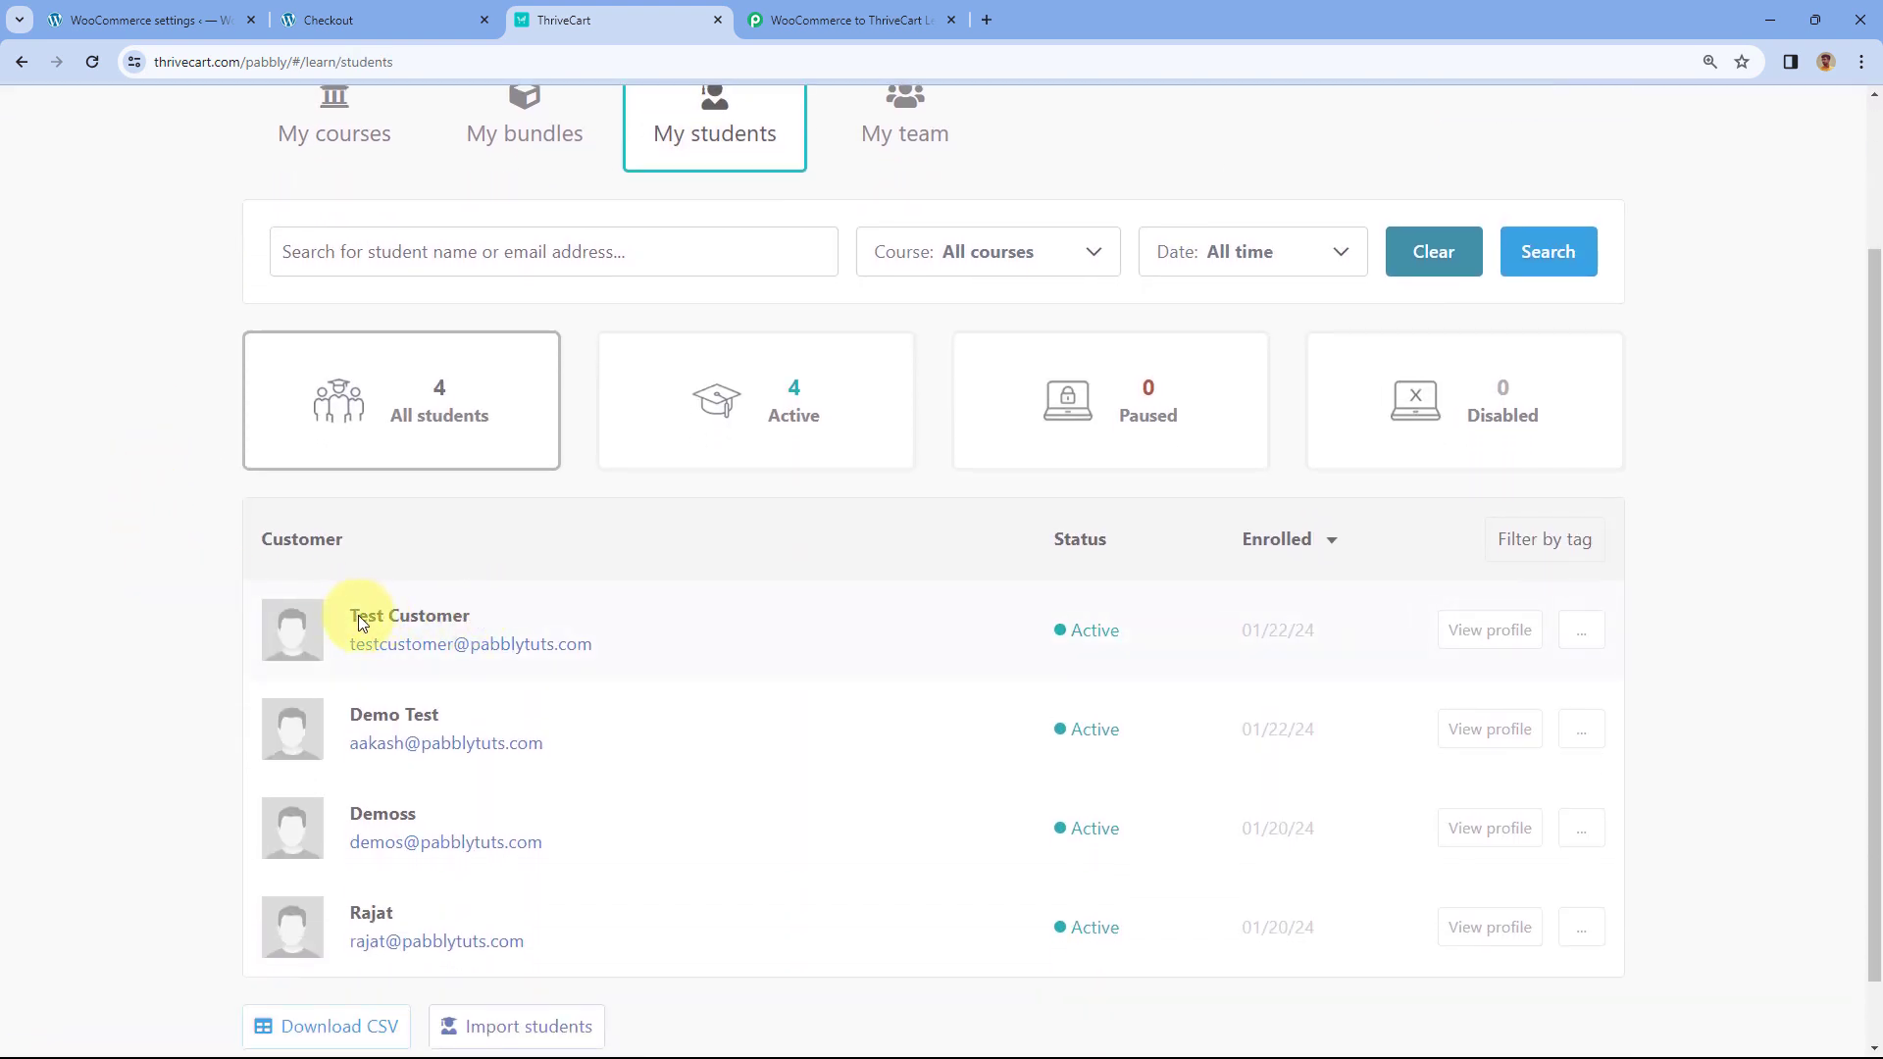
pyautogui.click(380, 12)
pyautogui.scroll(-5, 134, 319)
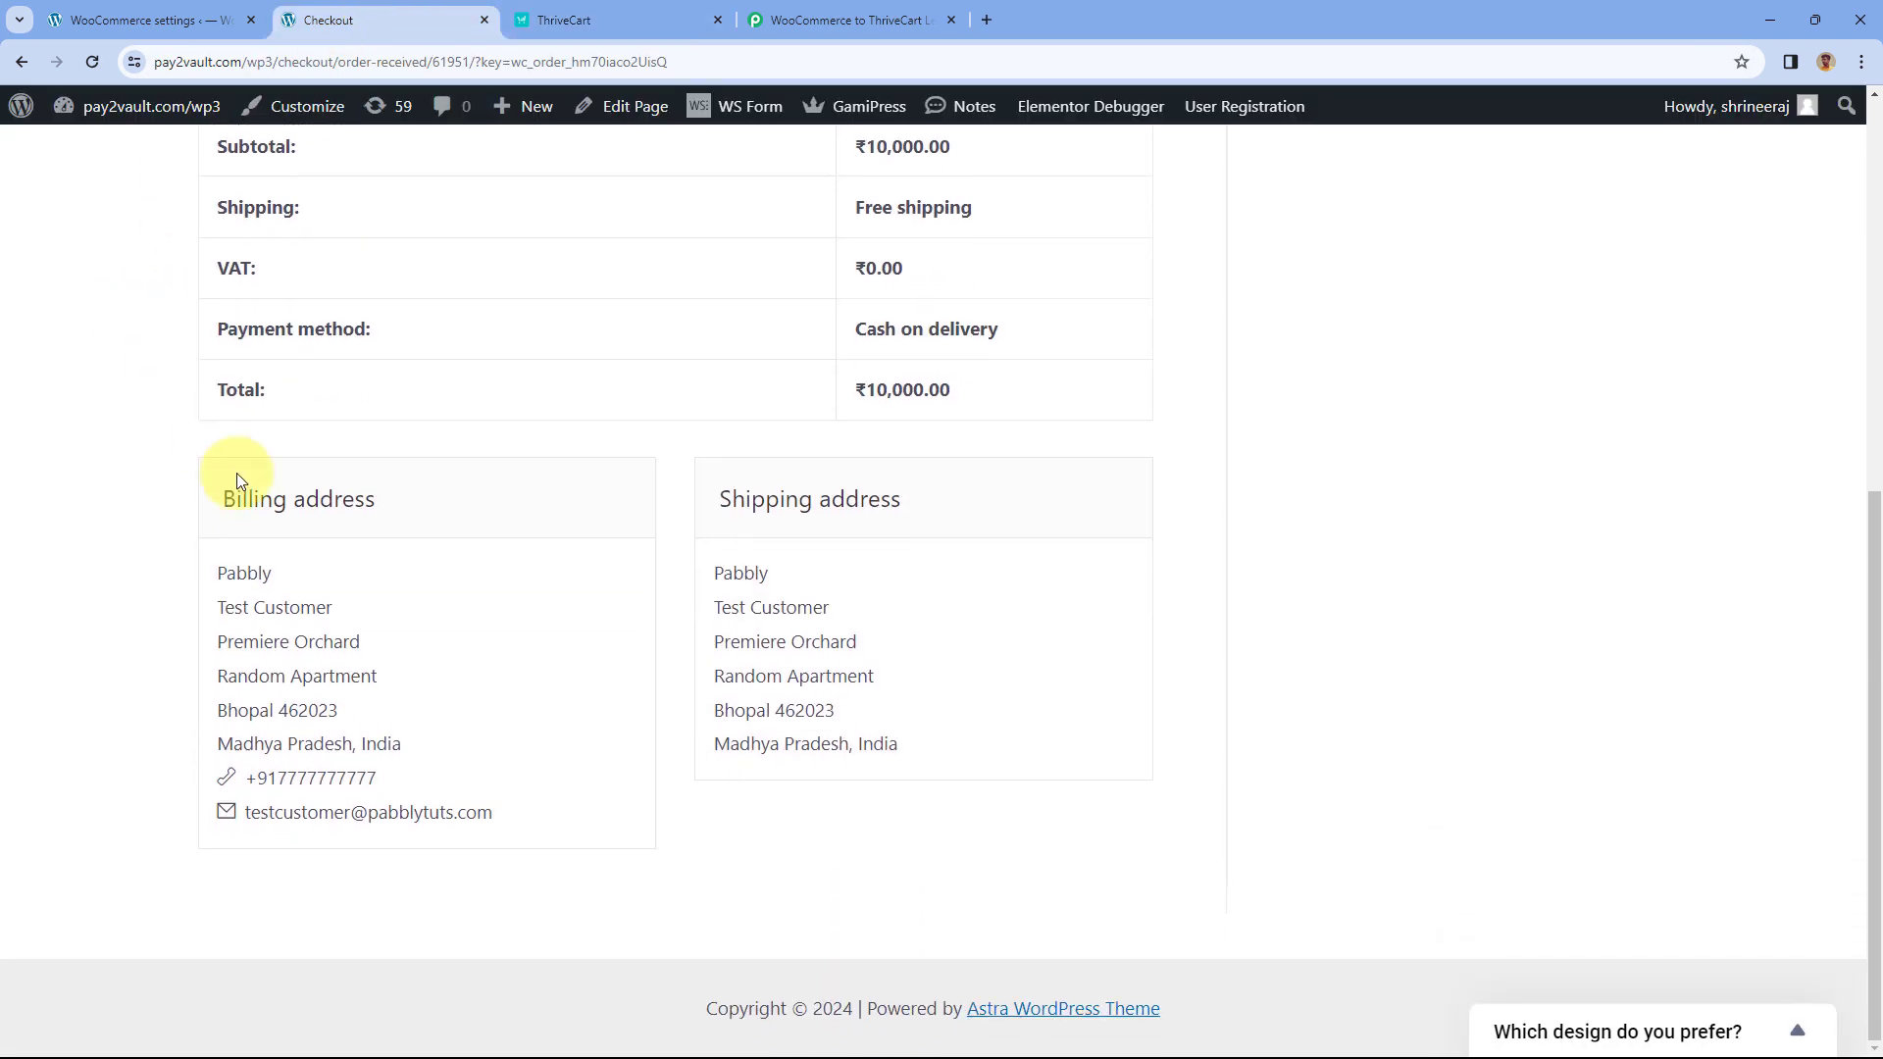
pyautogui.moveTo(346, 613); pyautogui.dragTo(215, 620)
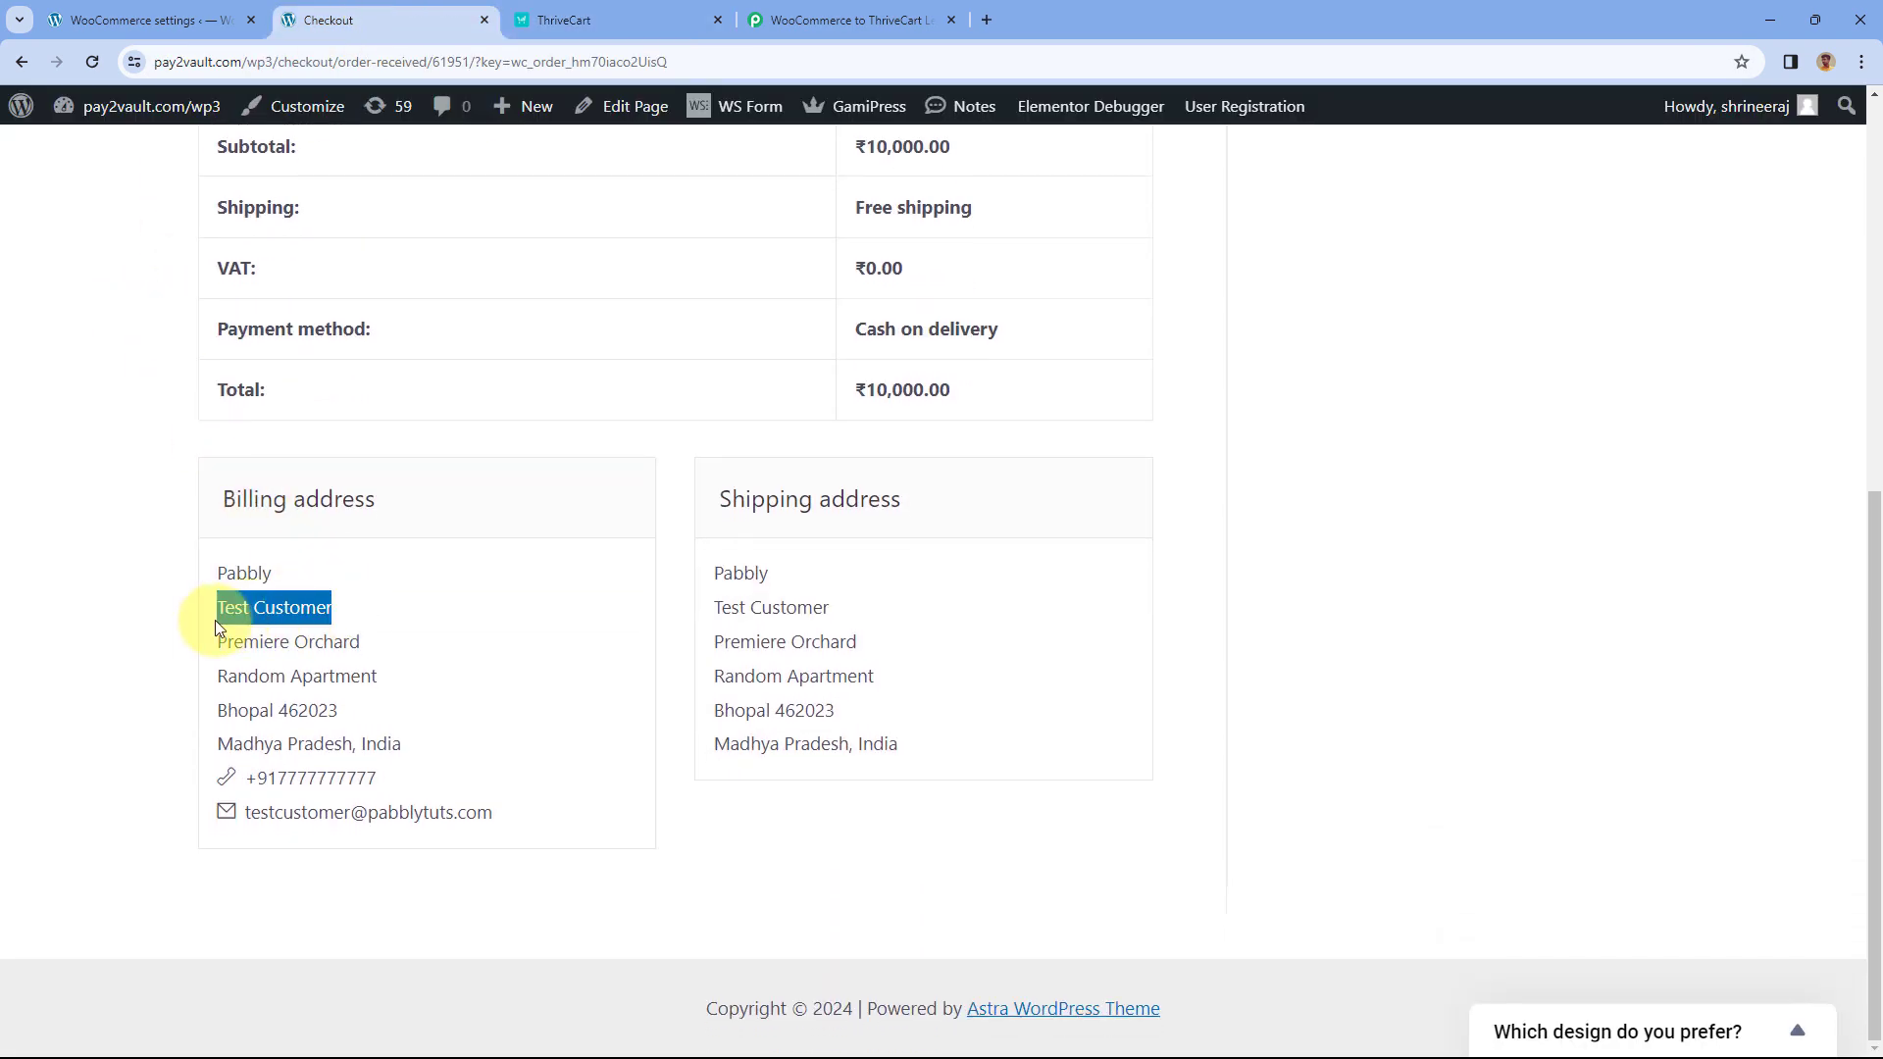
pyautogui.click(573, 12)
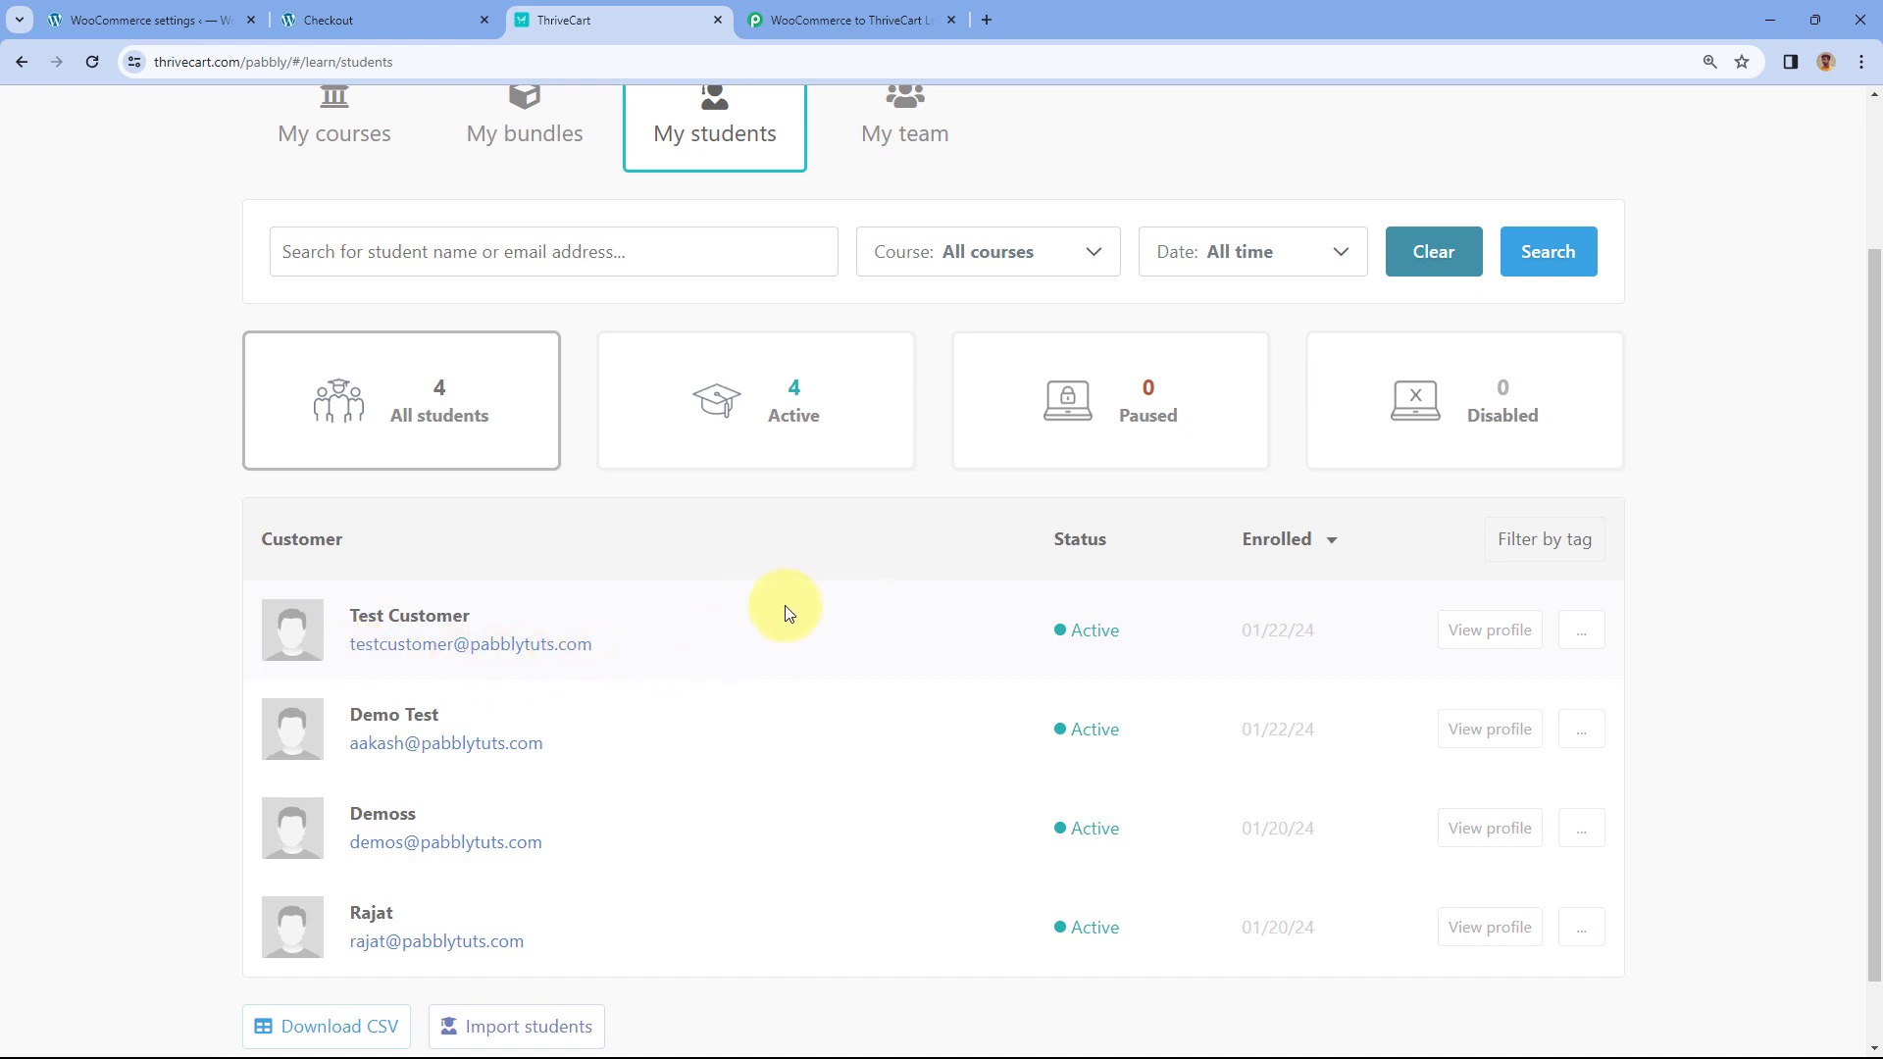
pyautogui.click(1476, 631)
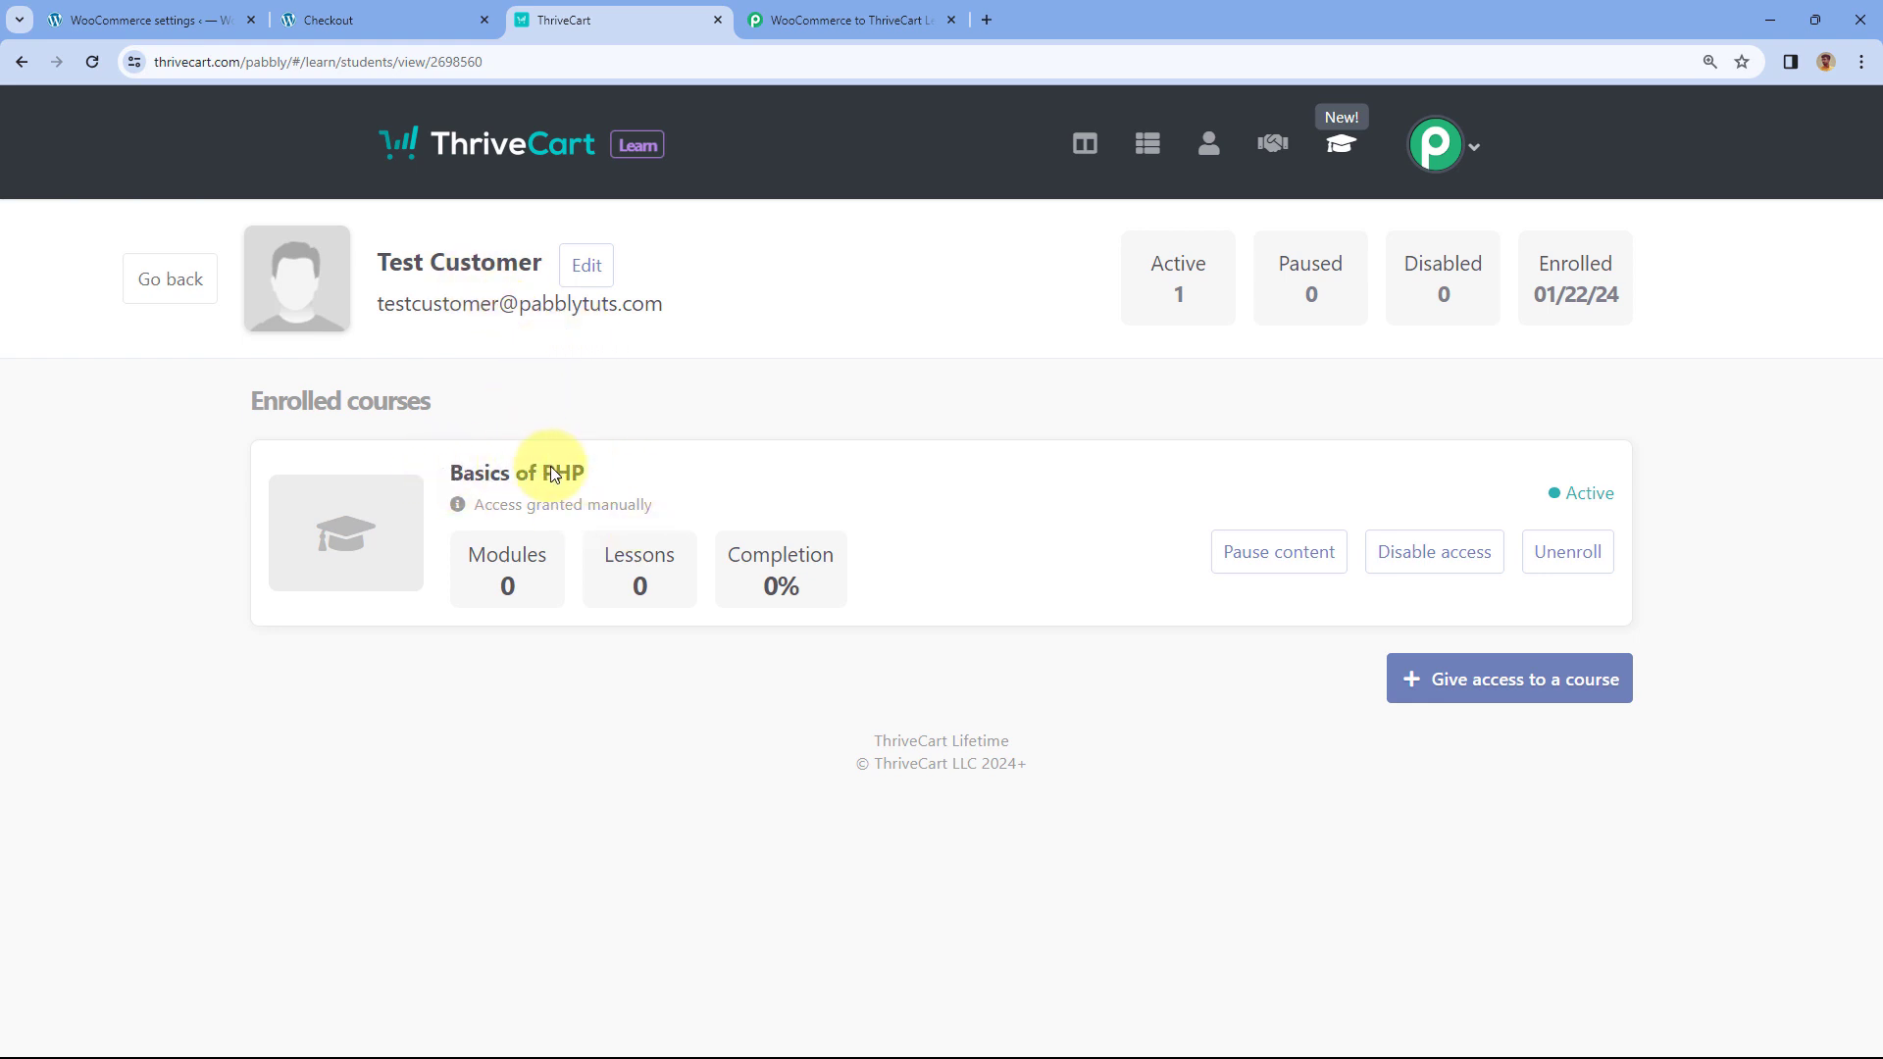
pyautogui.click(833, 18)
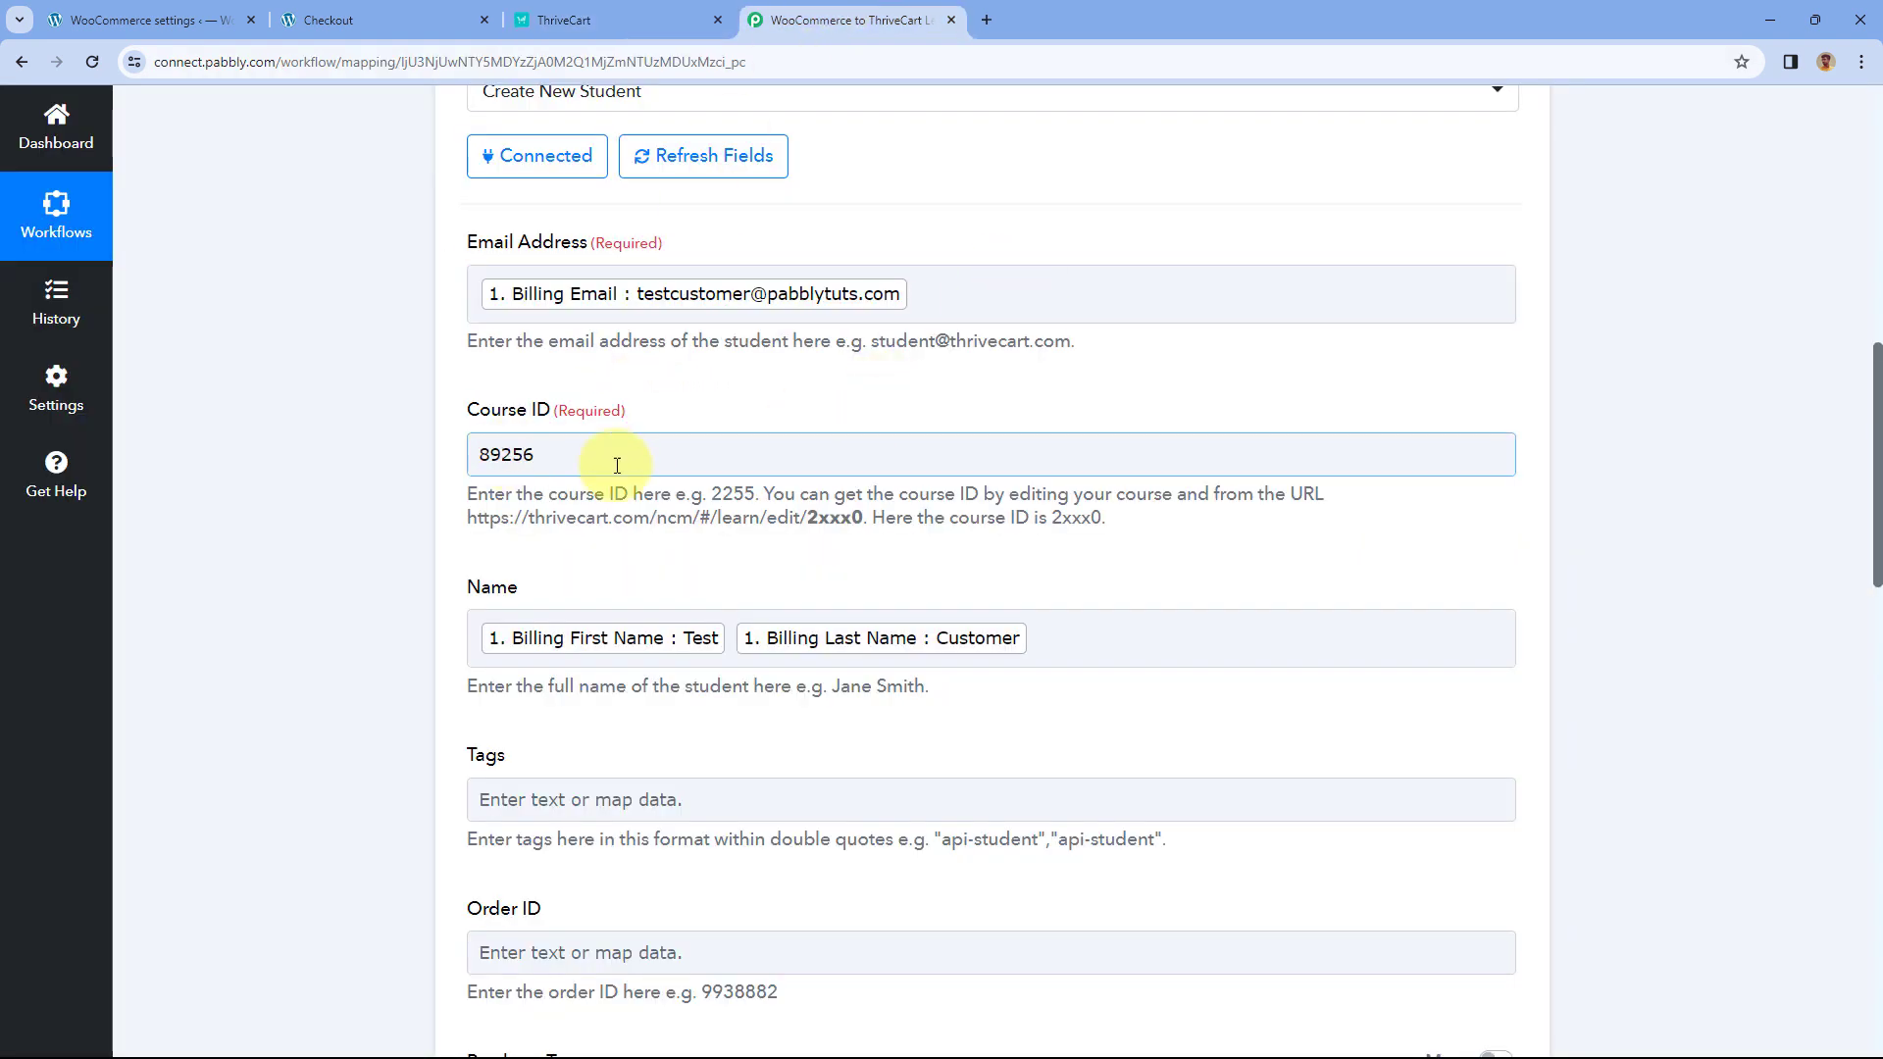
# - Collapse the ThriveCart Learn+ Create New Student step and scroll to the workflow top
pyautogui.scroll(4, 1104, 357)
pyautogui.scroll(1, 1104, 355)
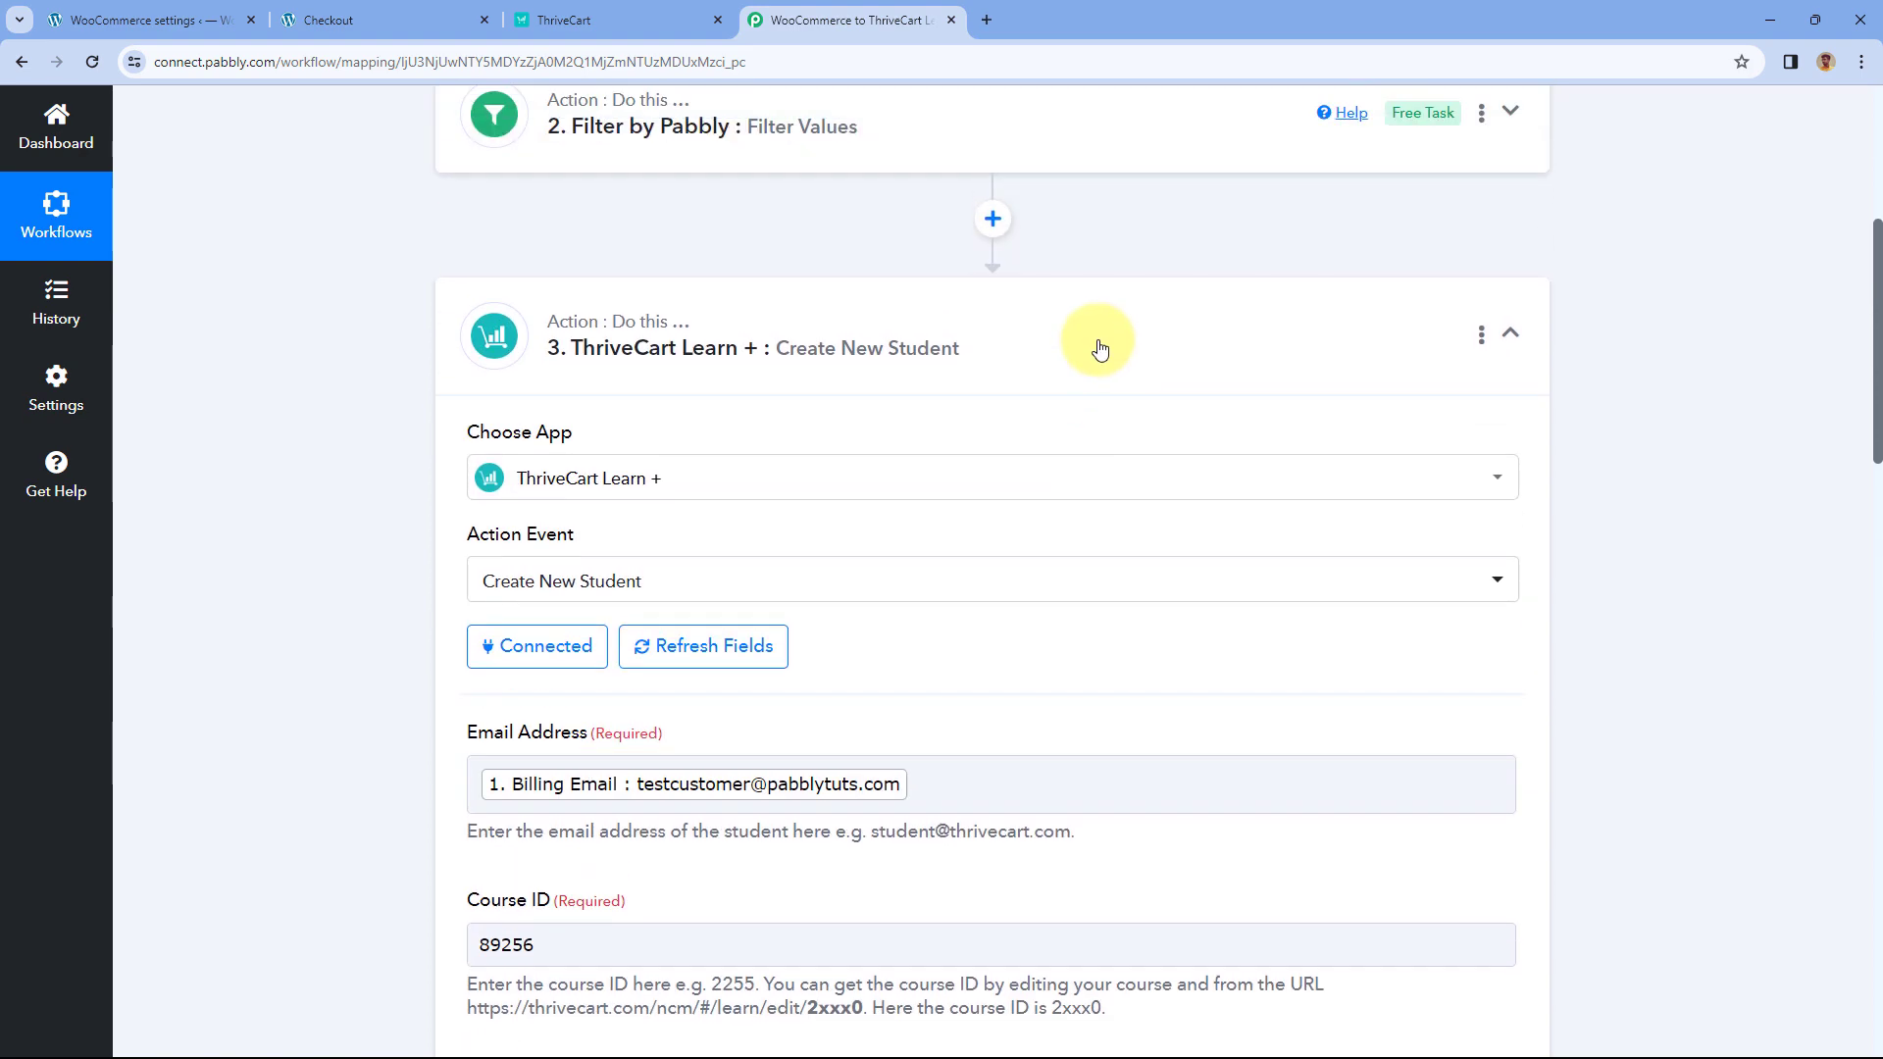
pyautogui.click(1109, 333)
pyautogui.scroll(3, 1118, 257)
pyautogui.scroll(2, 1024, 251)
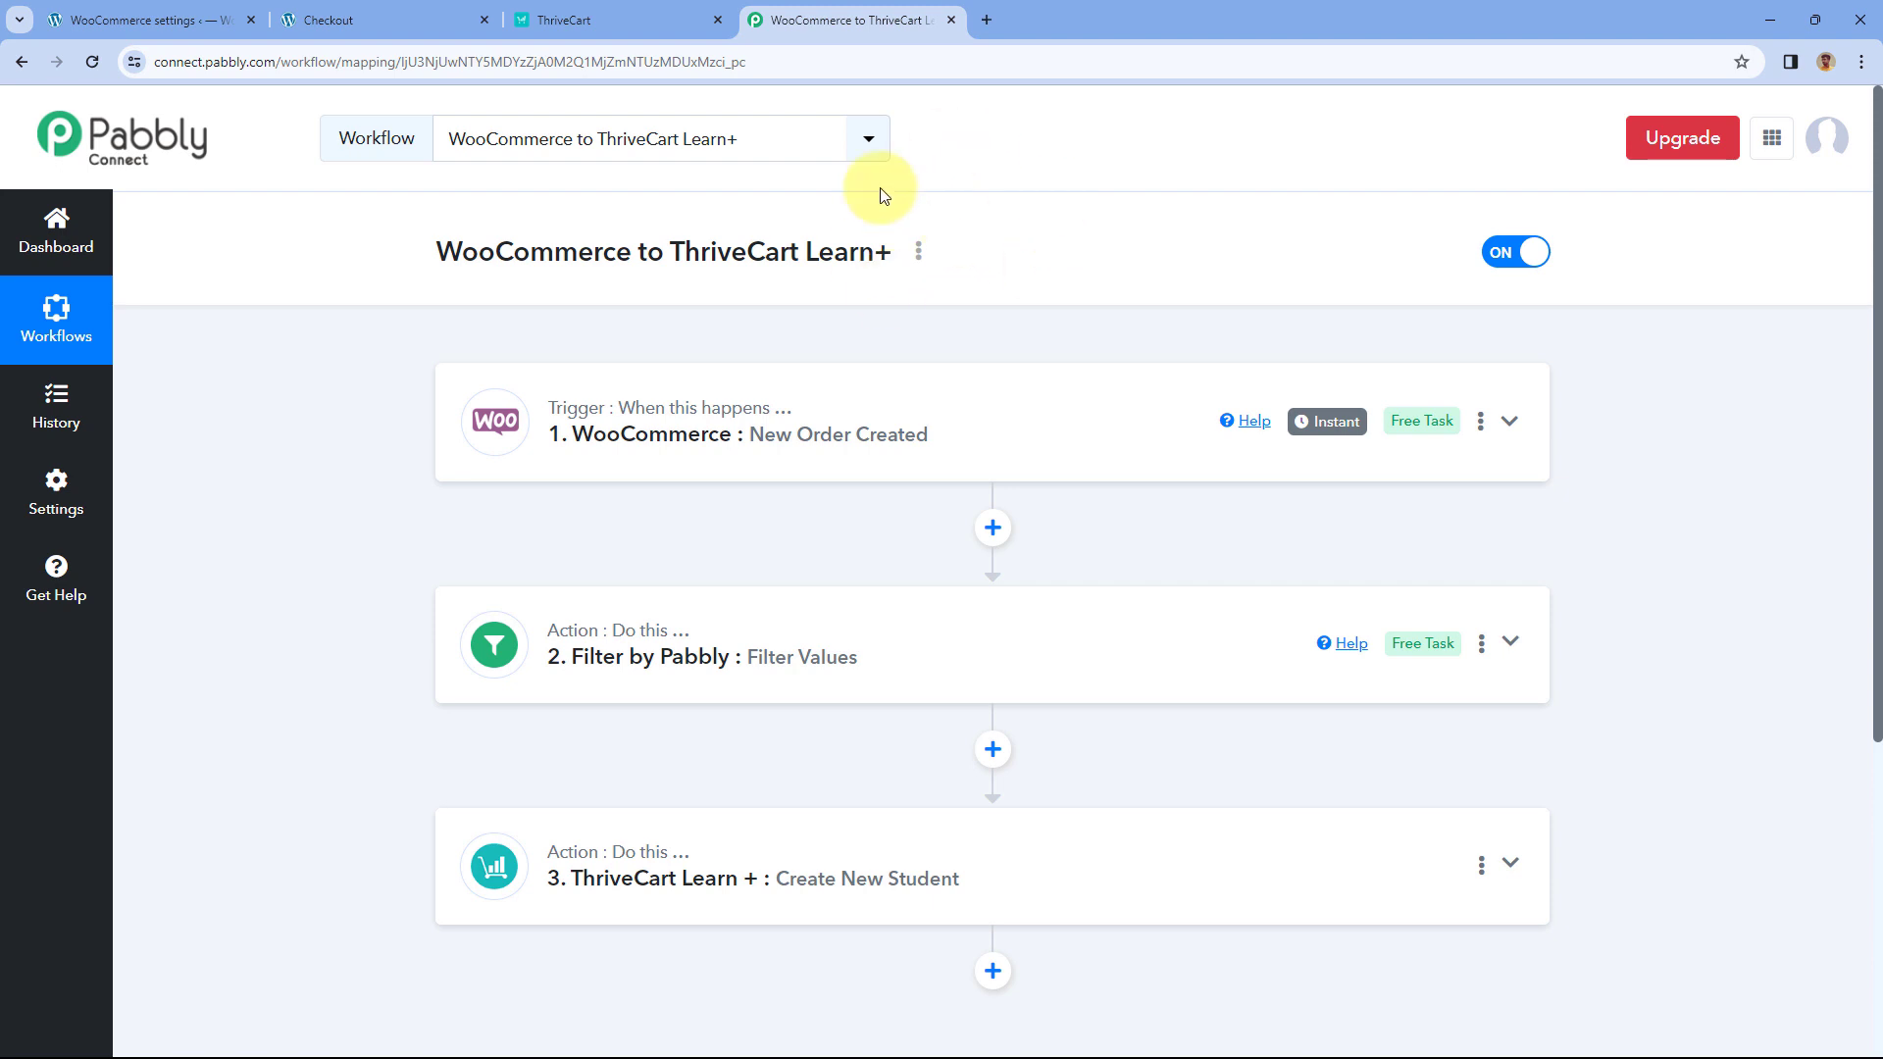
pyautogui.click(379, 8)
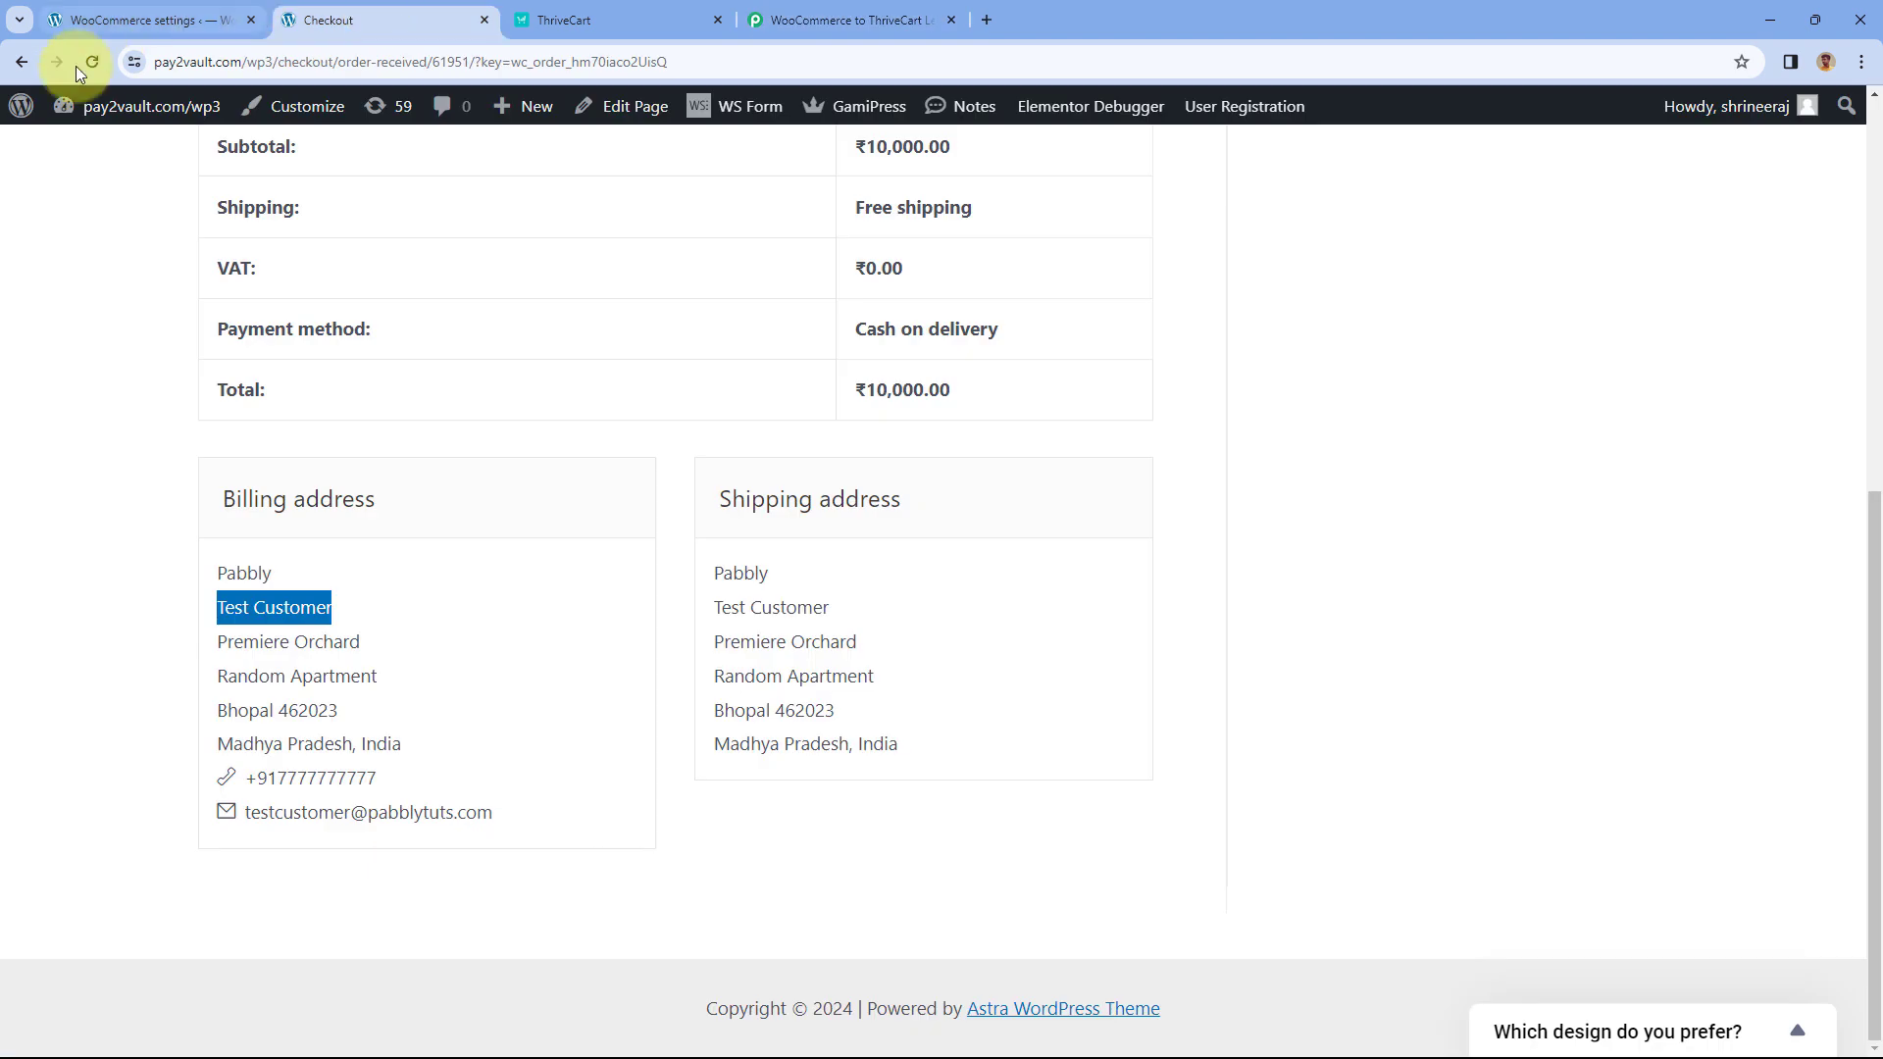
# - Add PHP Course for Beginners (8 Weeks) to the cart from the Shop and proceed to checkout
pyautogui.click(21, 63)
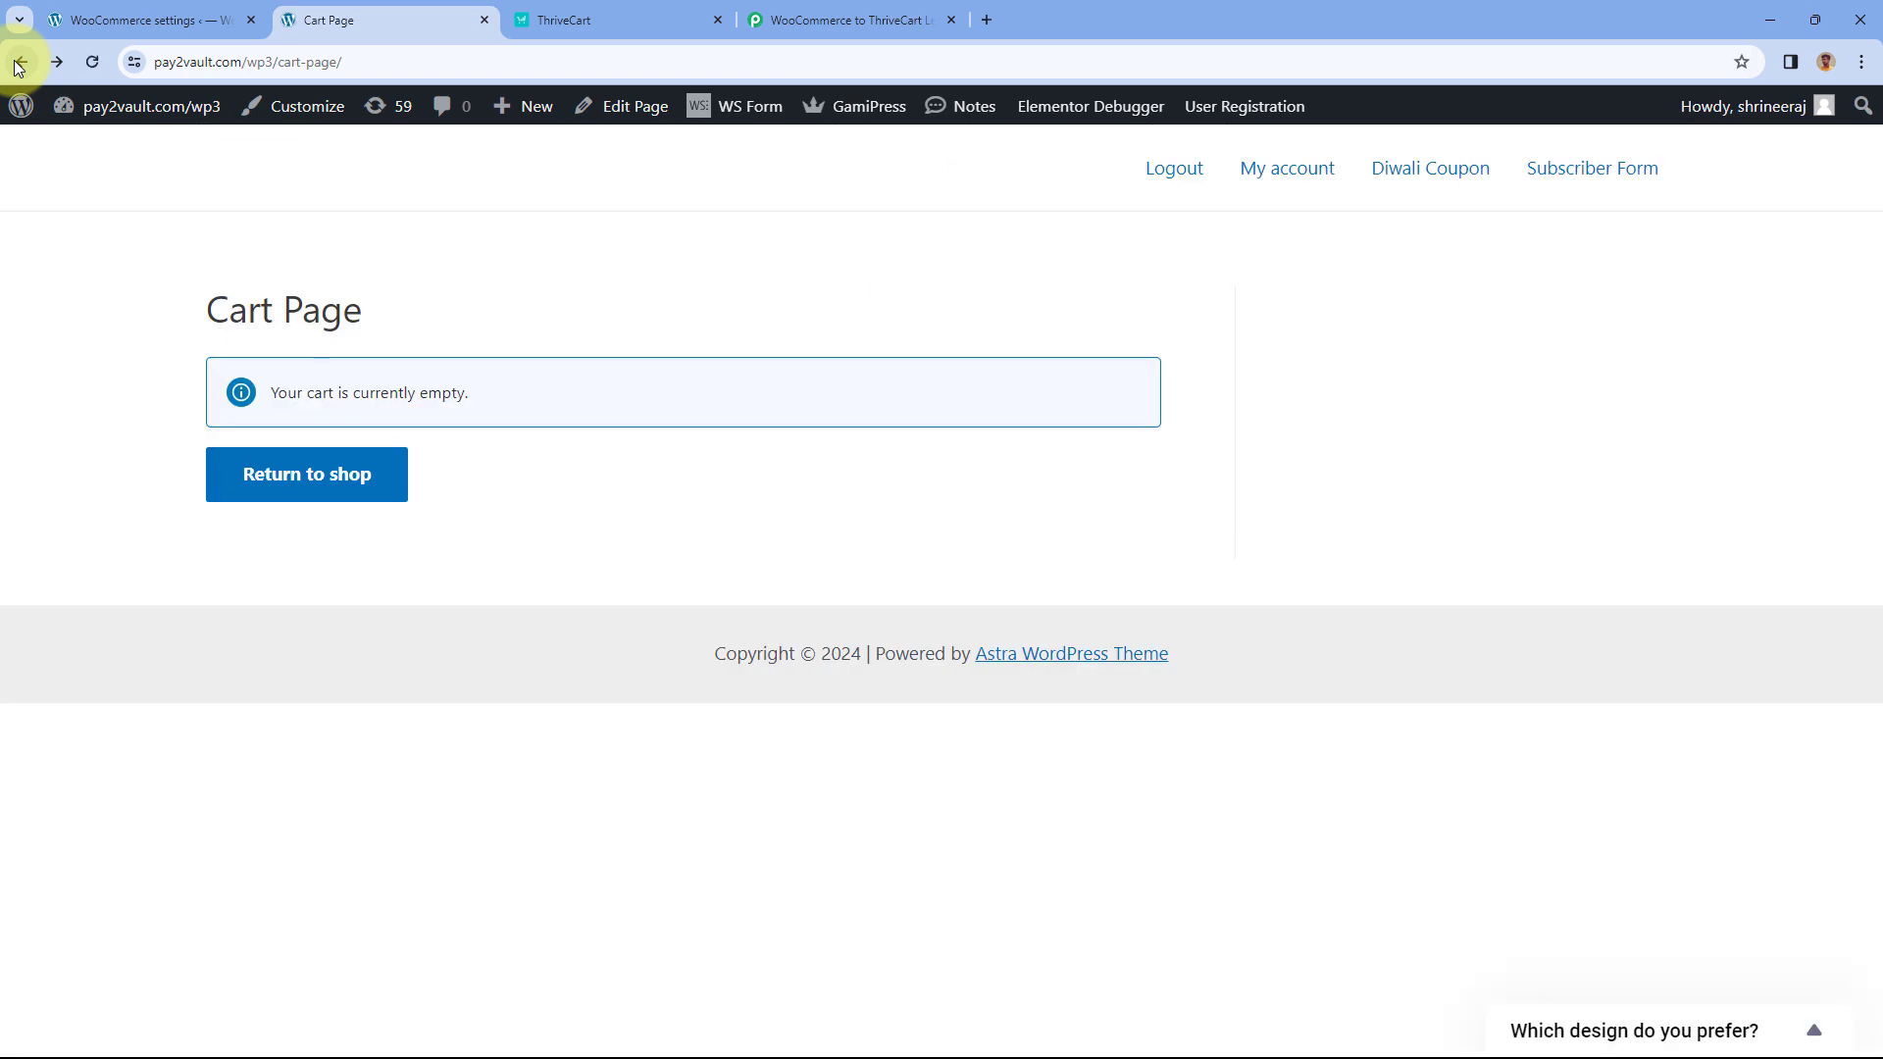
pyautogui.click(18, 65)
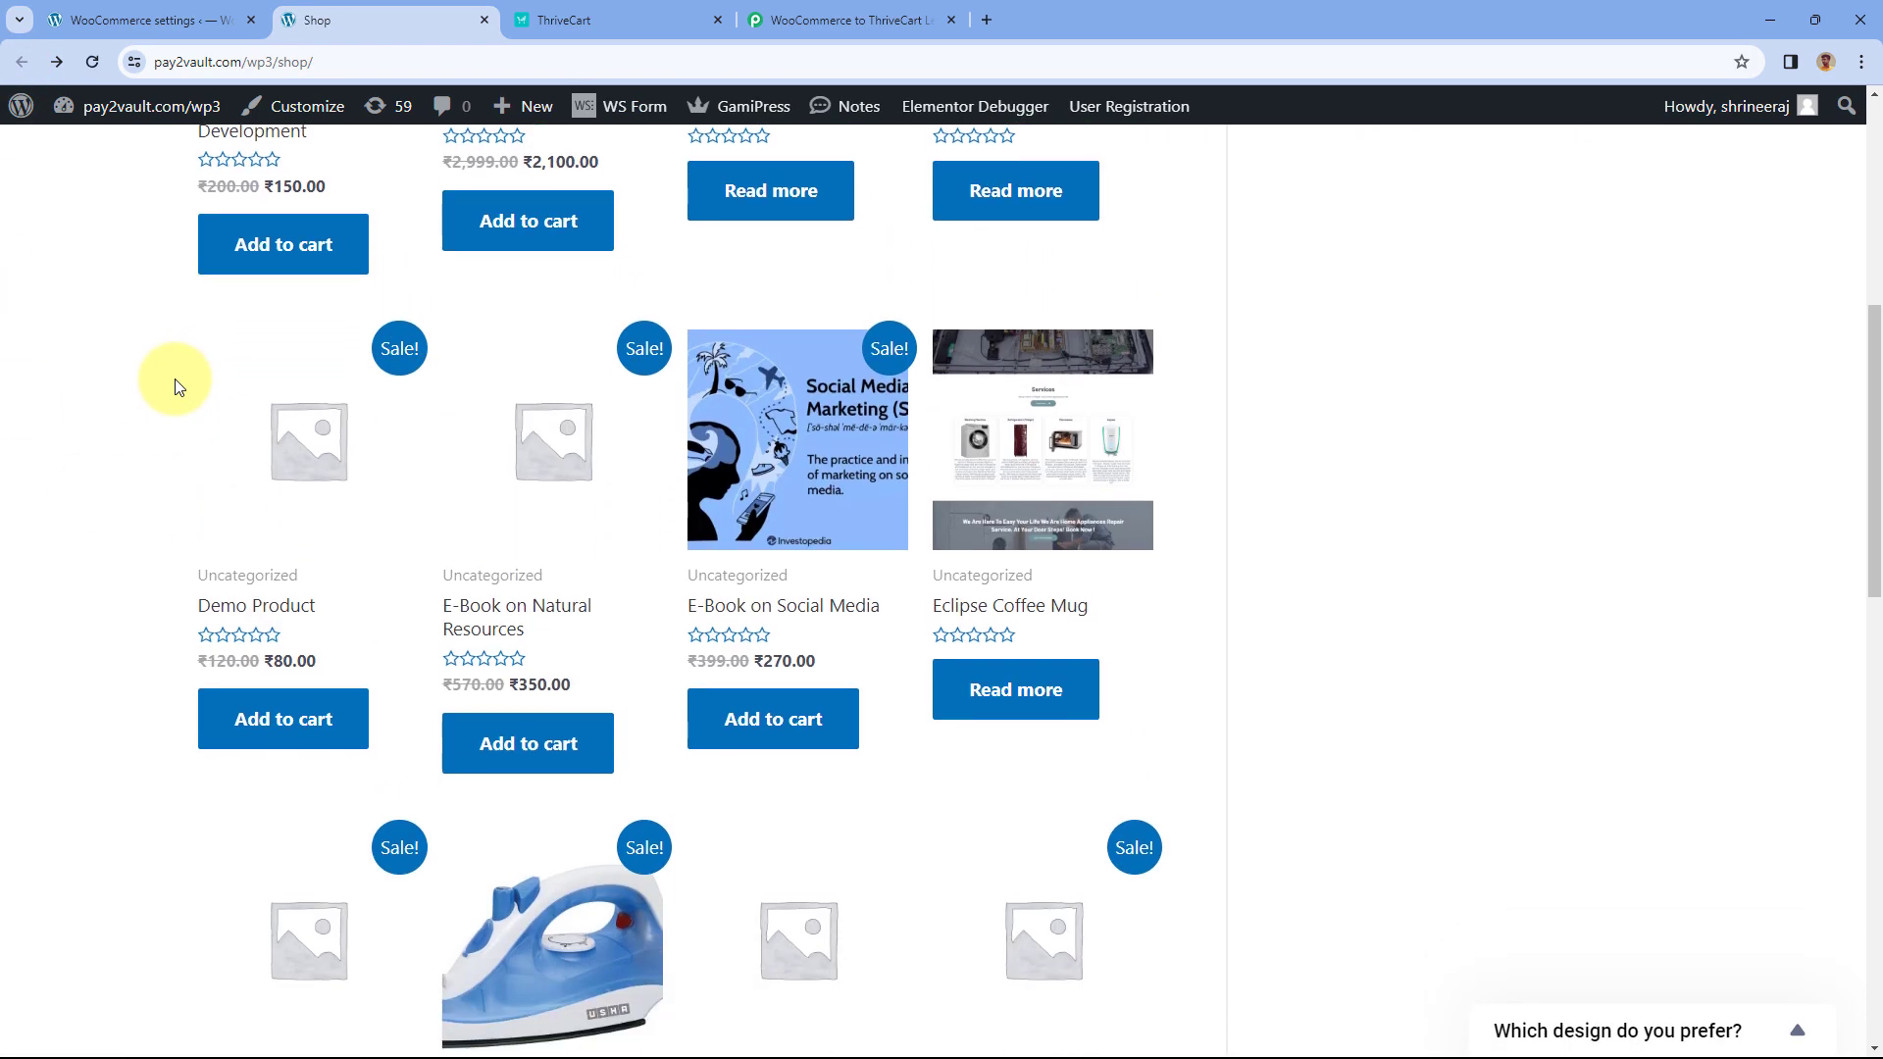
pyautogui.scroll(1, 172, 383)
pyautogui.scroll(-2, 118, 399)
pyautogui.scroll(-7, 117, 397)
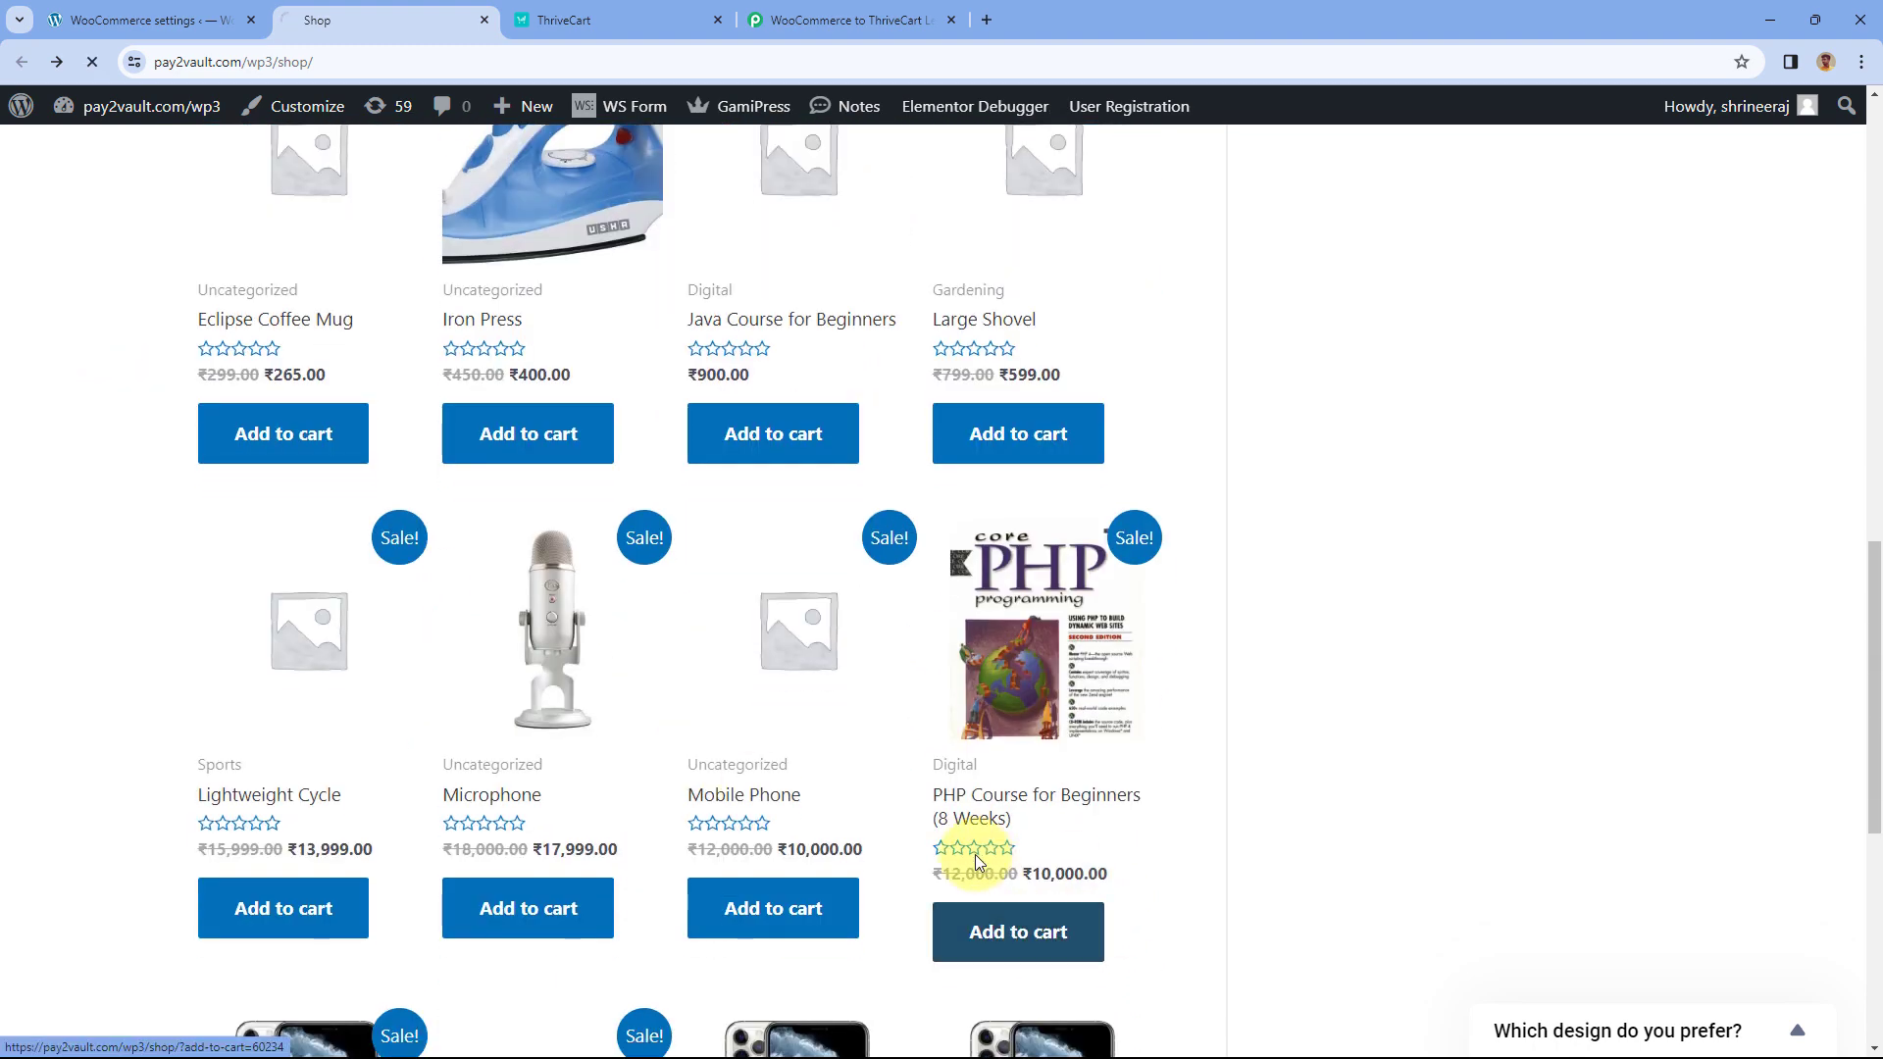
pyautogui.click(1040, 942)
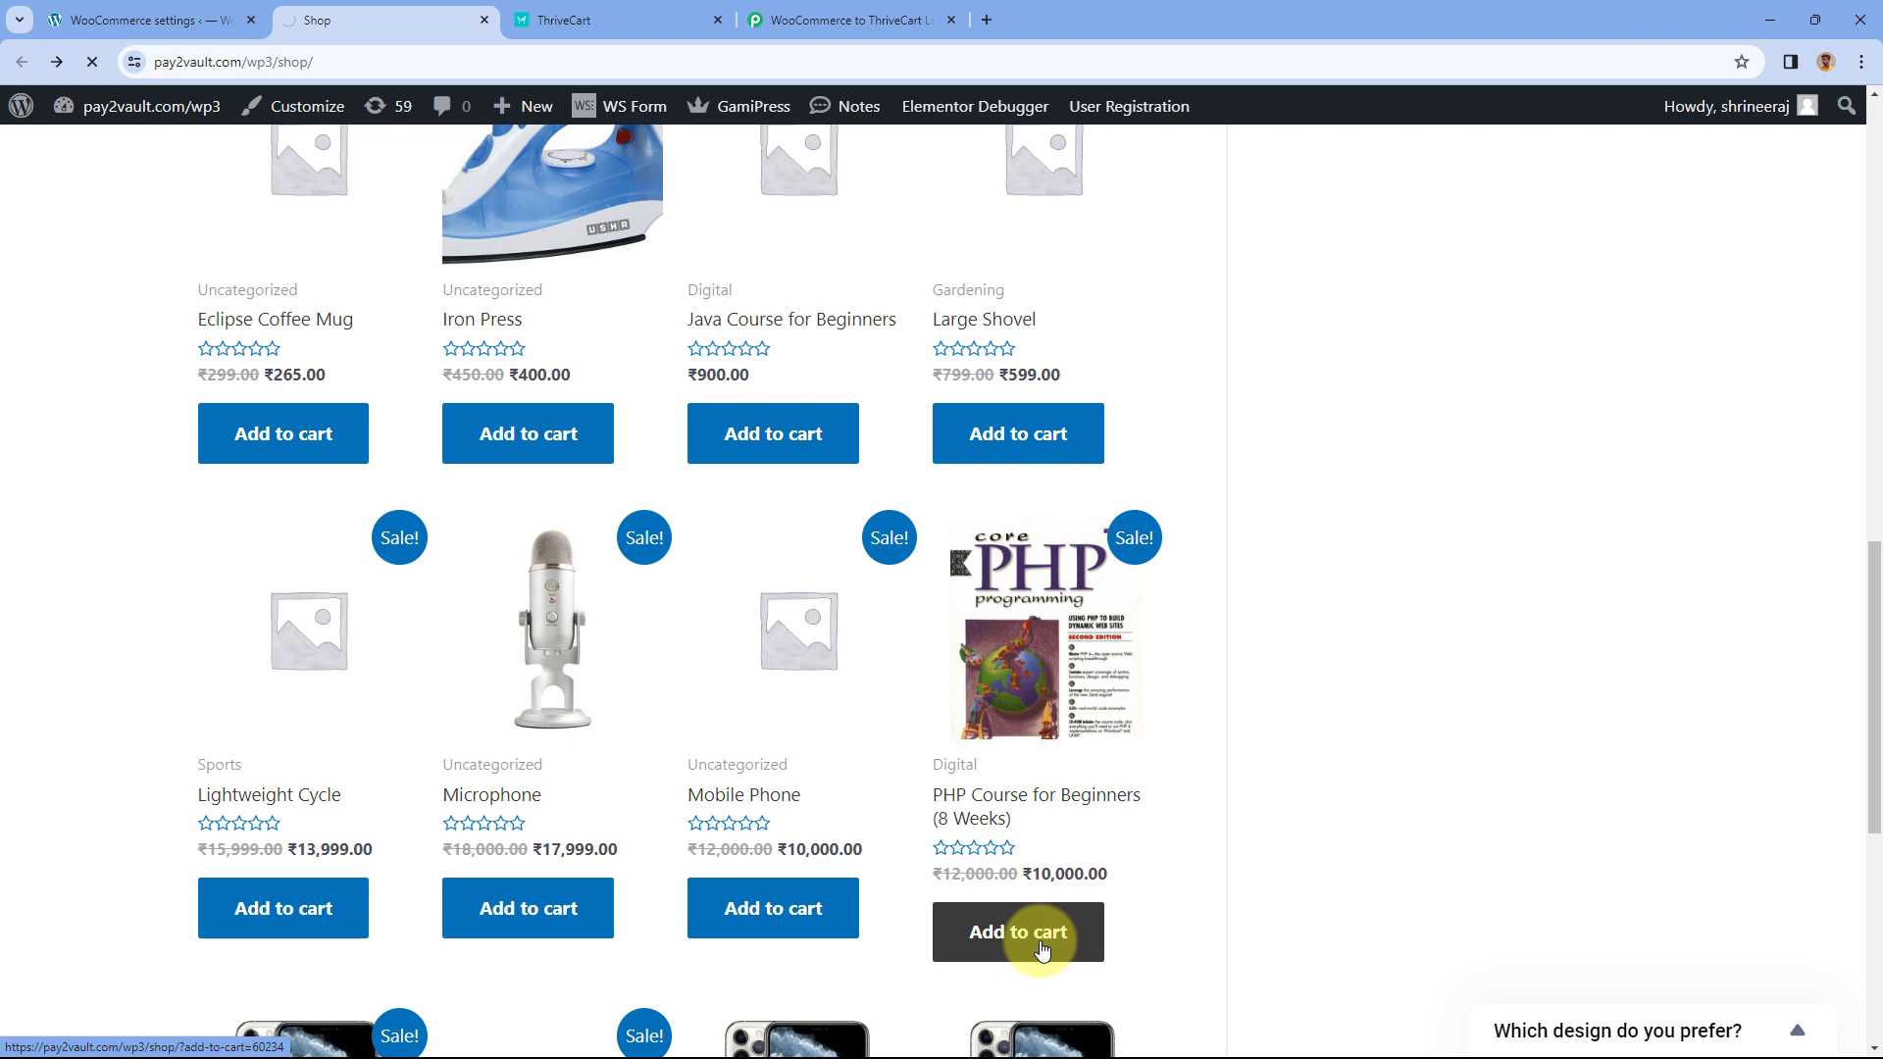
pyautogui.scroll(-5, 967, 756)
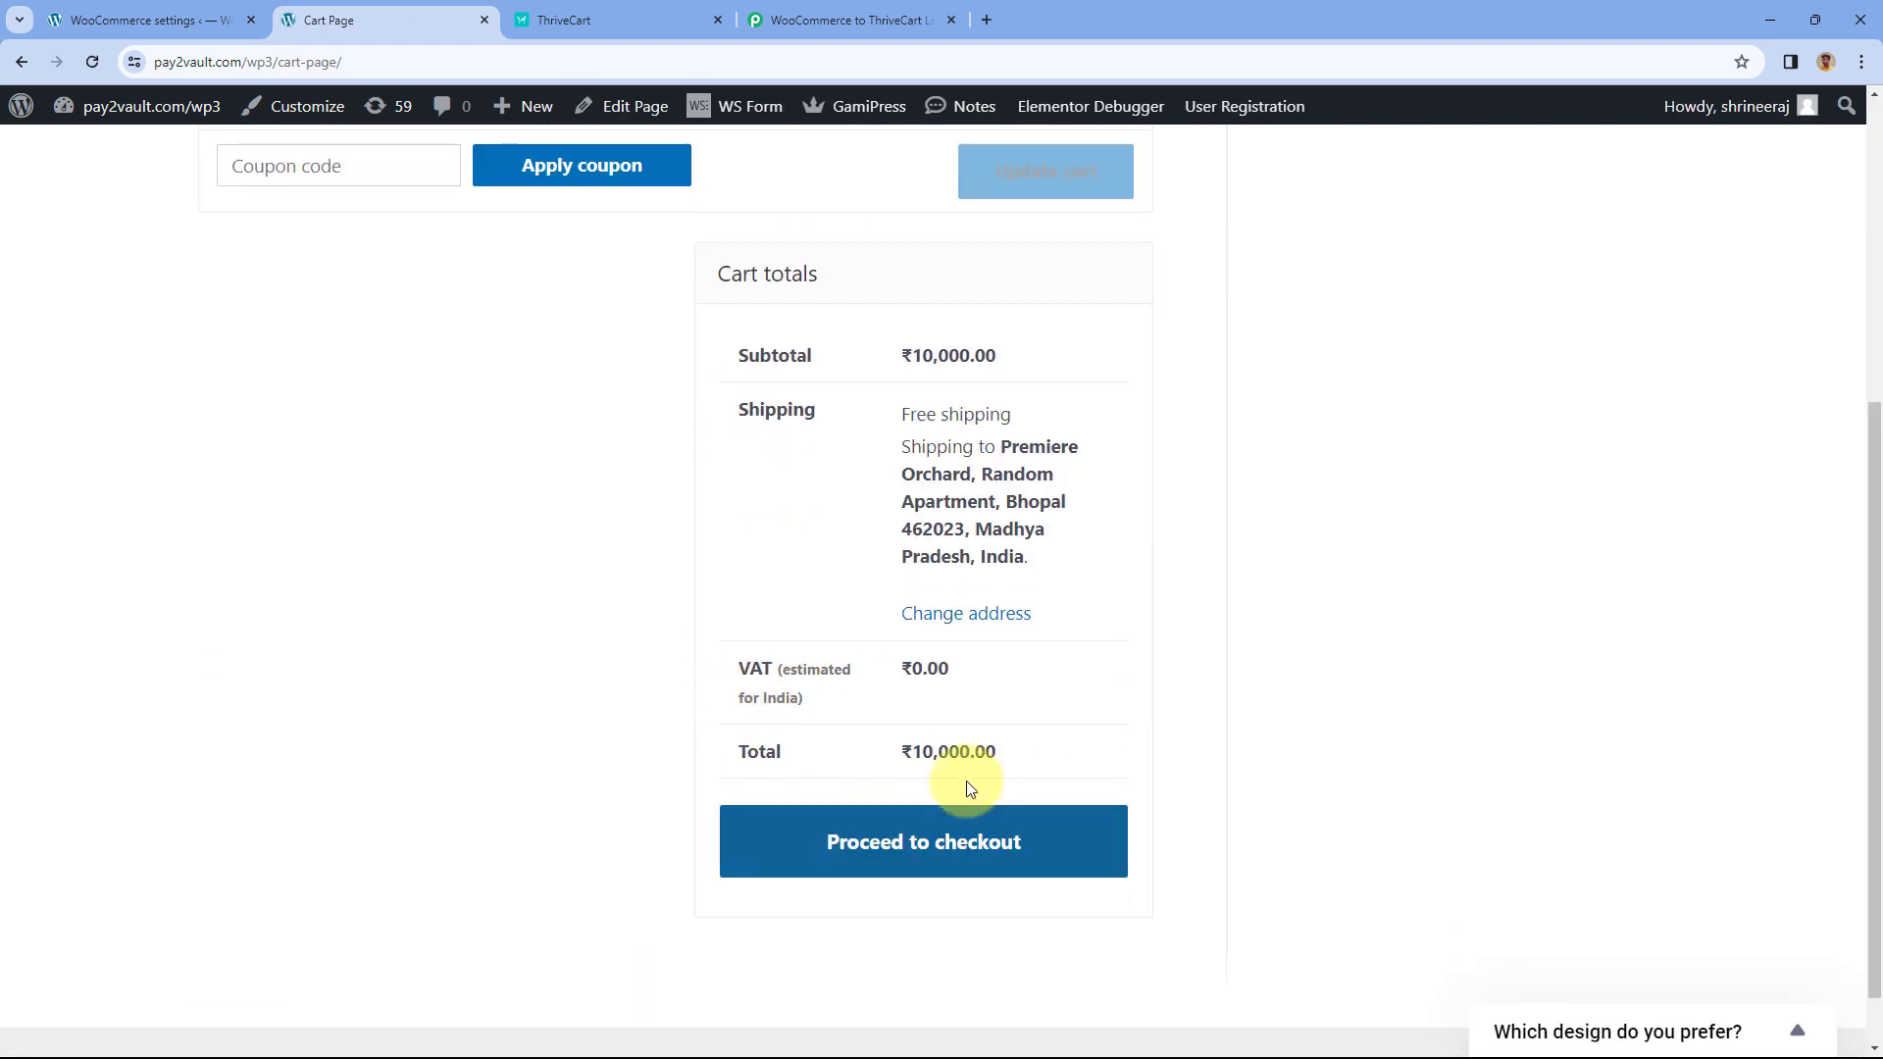
pyautogui.click(961, 869)
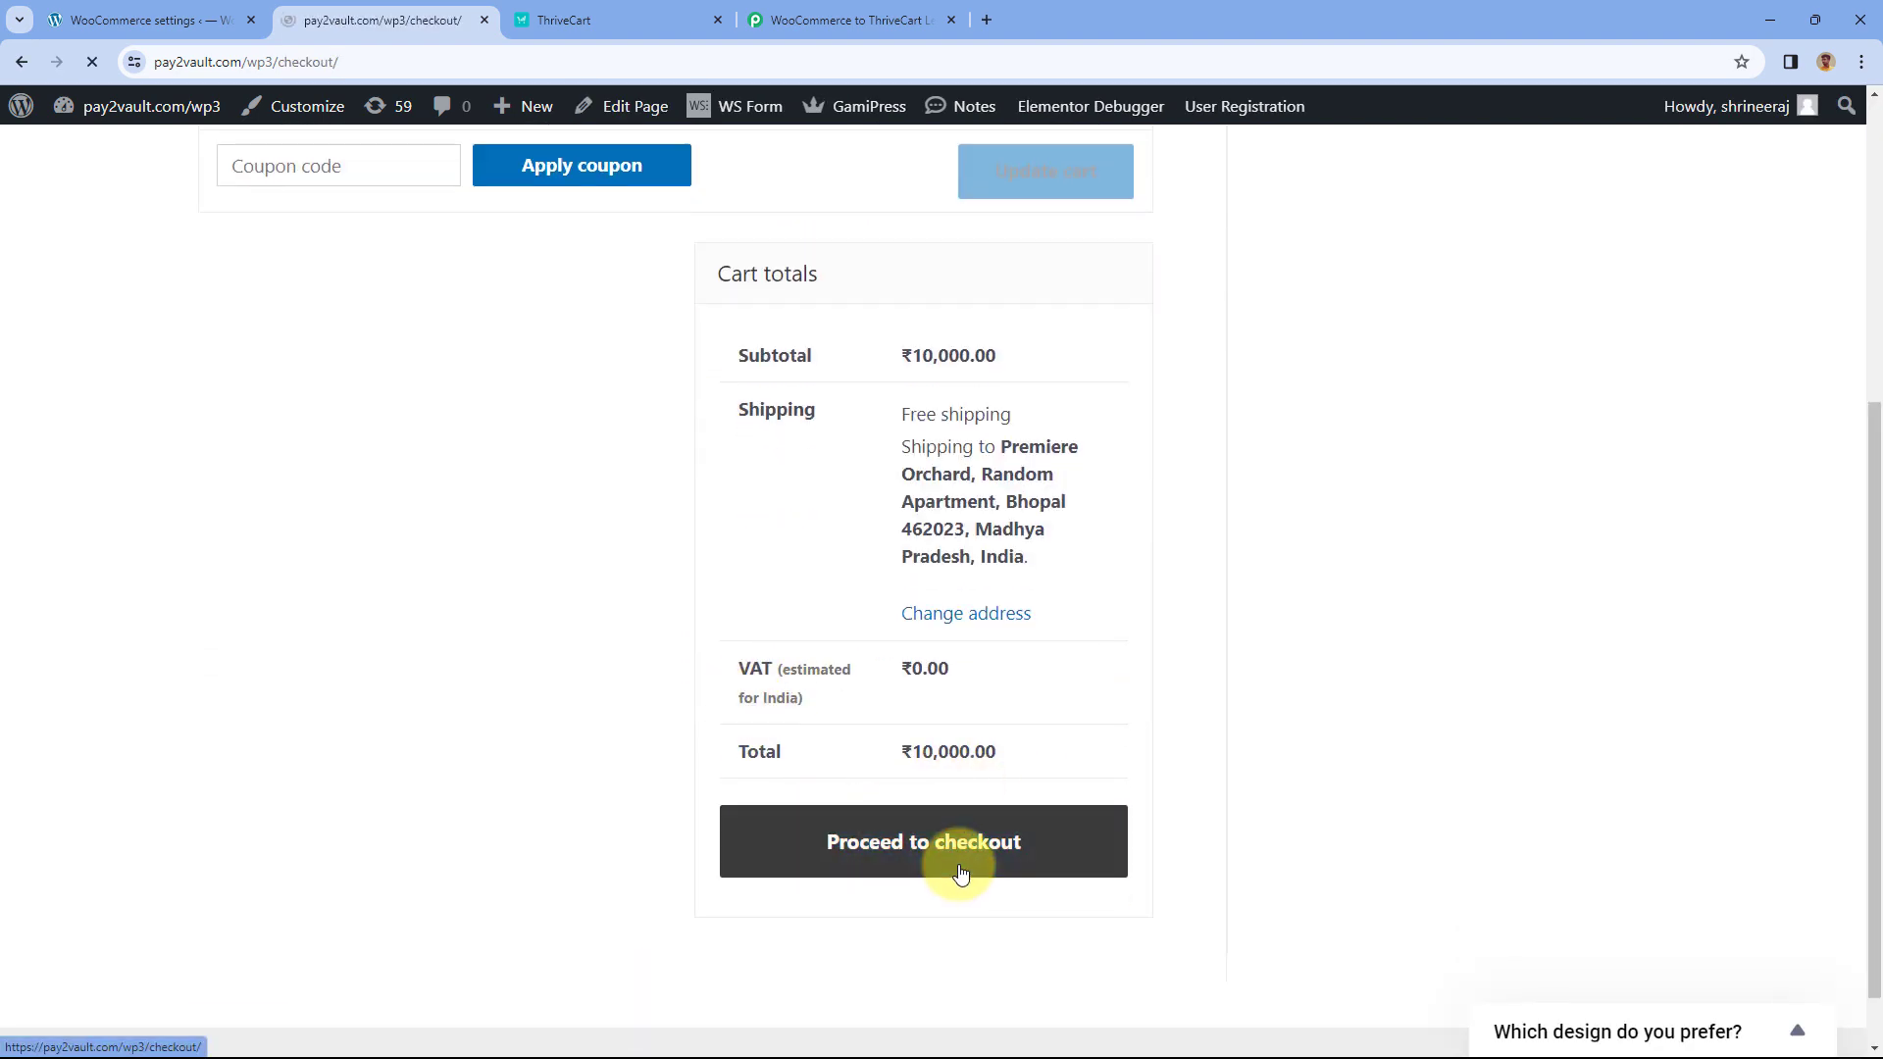
pyautogui.click(351, 601)
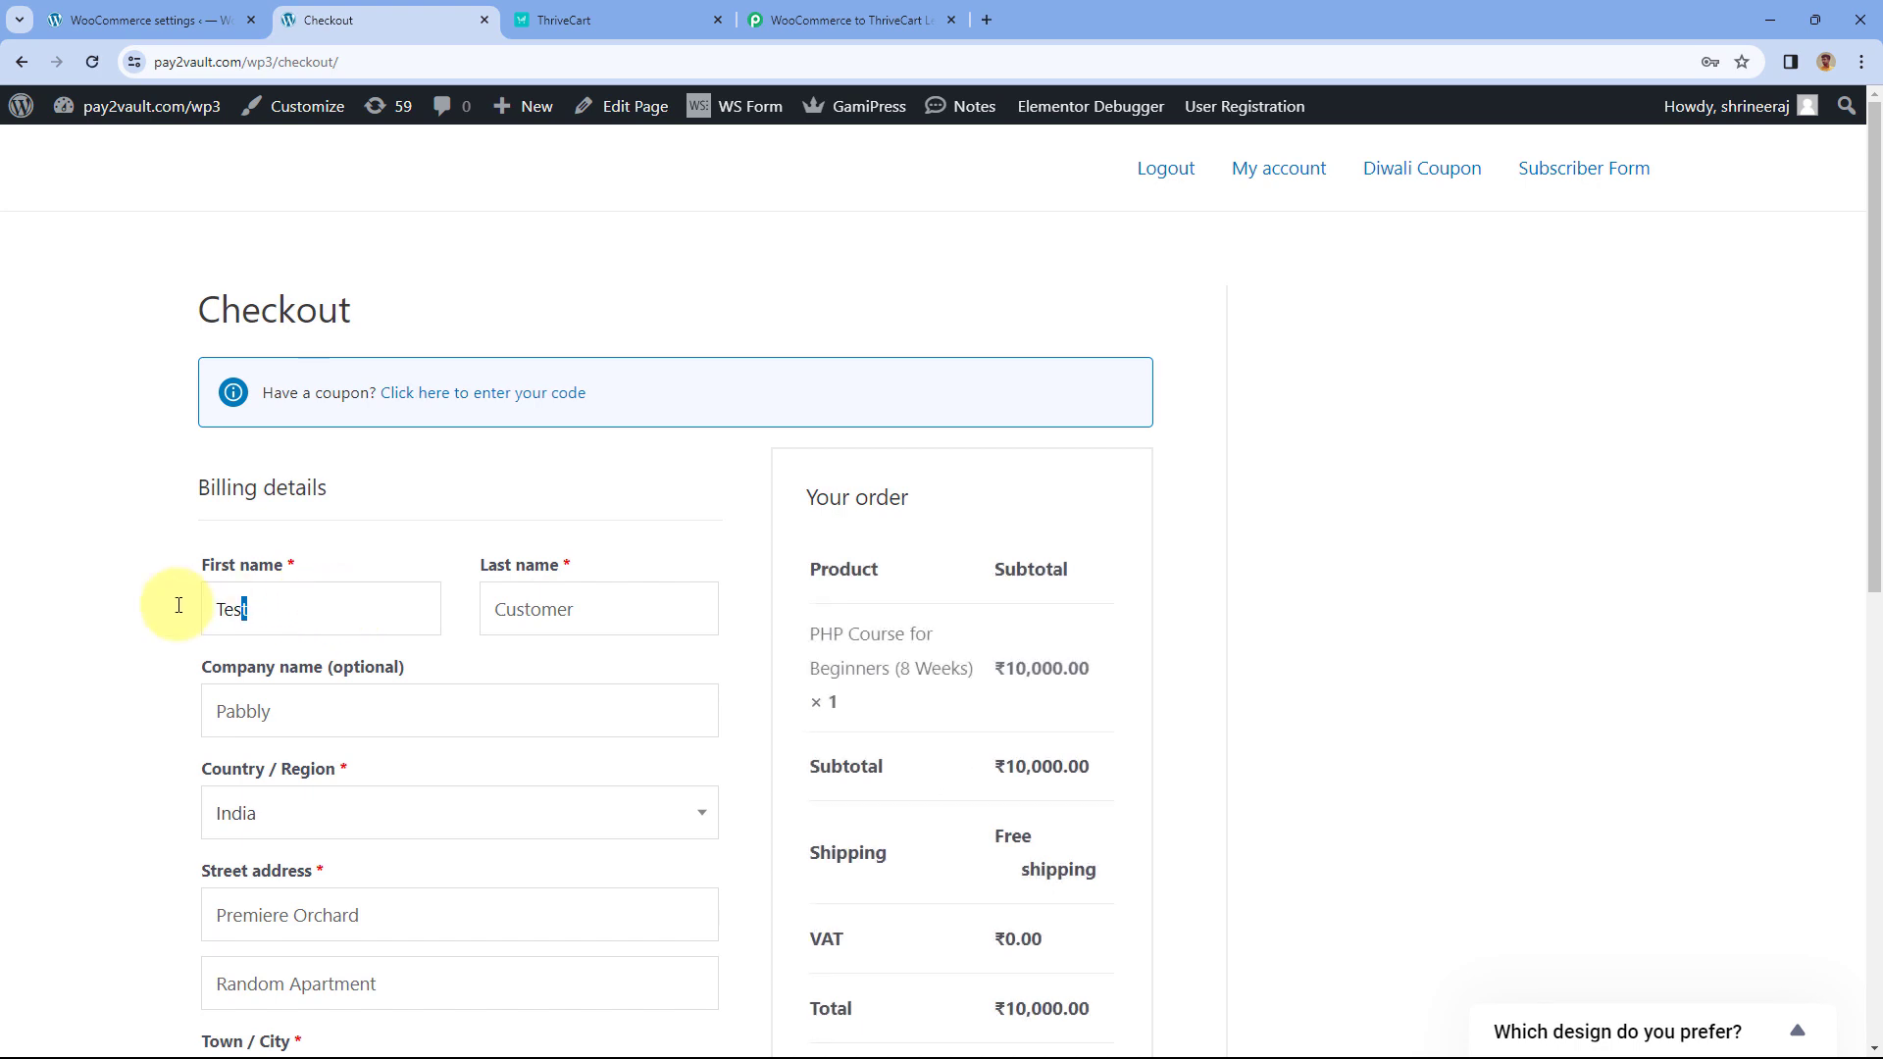
# - Replace the billing first name, phone number and e-mail with a second test customer's details
pyautogui.hotkey('ctrl', 'a')
pyautogui.write('Dummy')
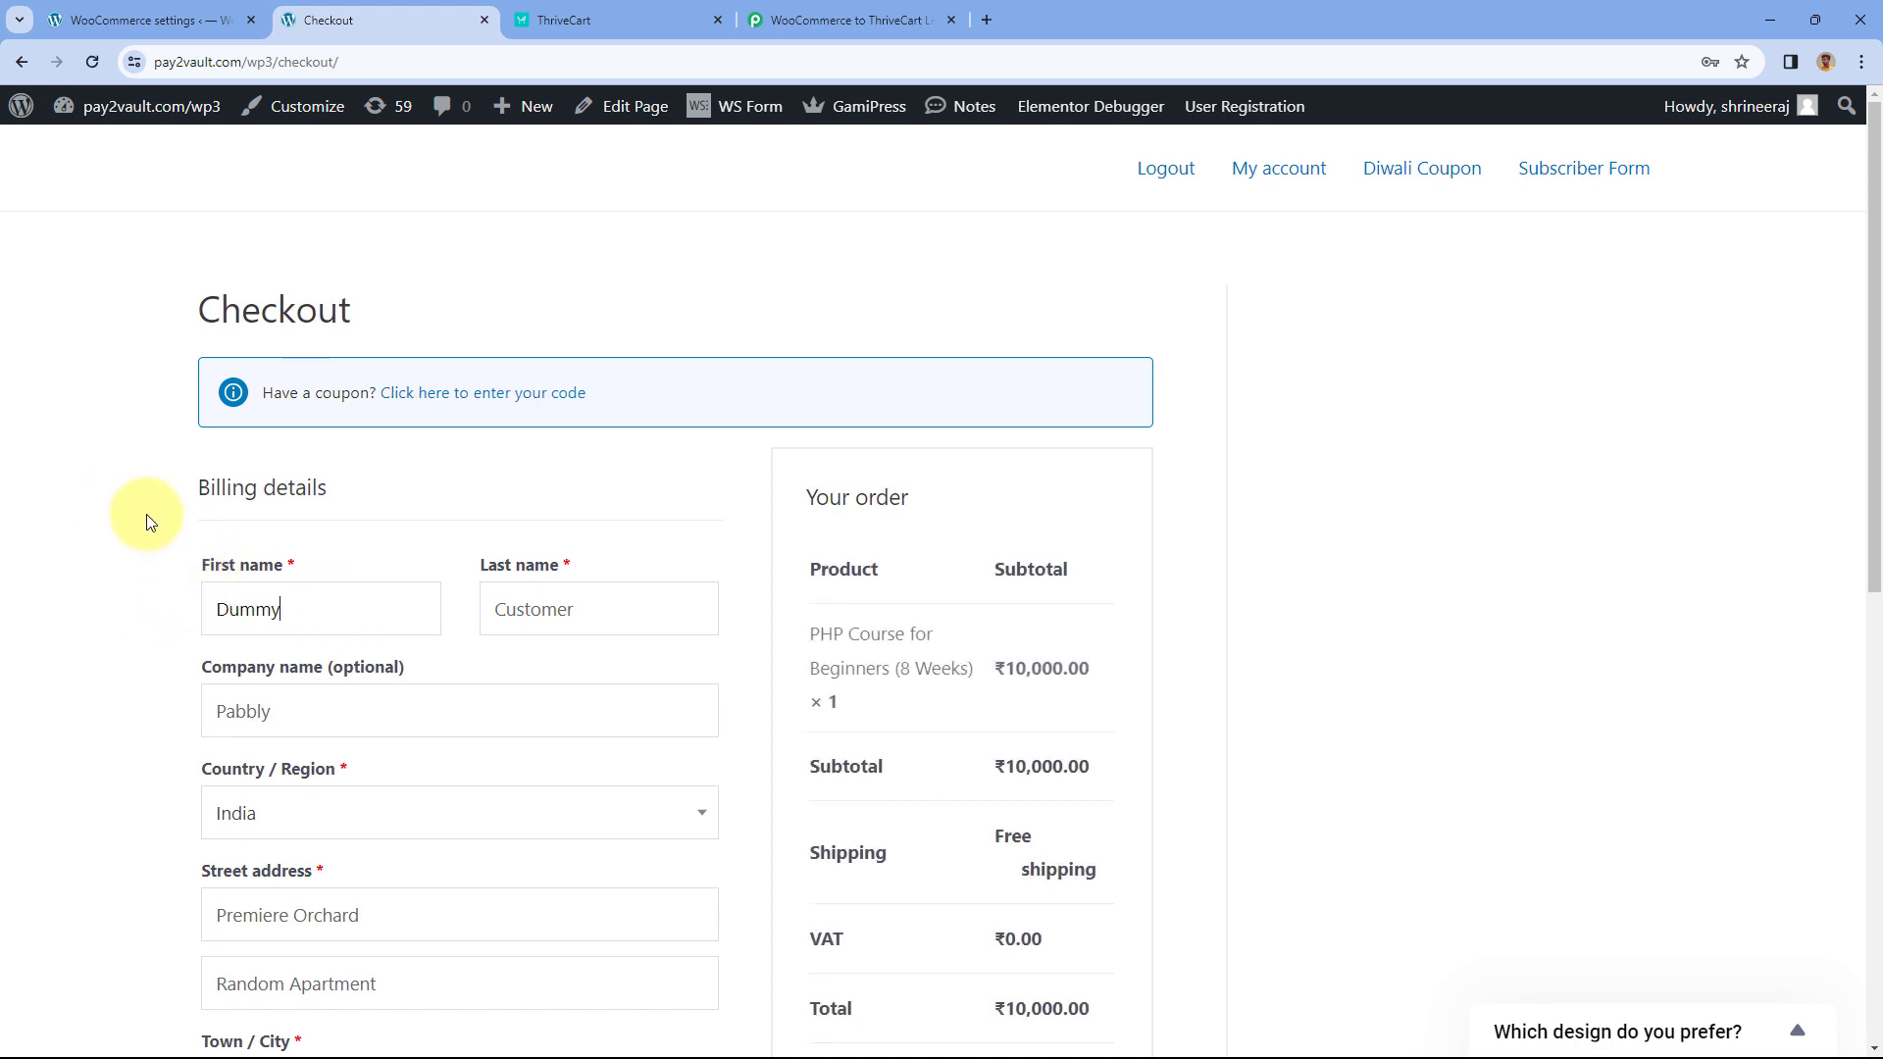
pyautogui.scroll(-5, 167, 559)
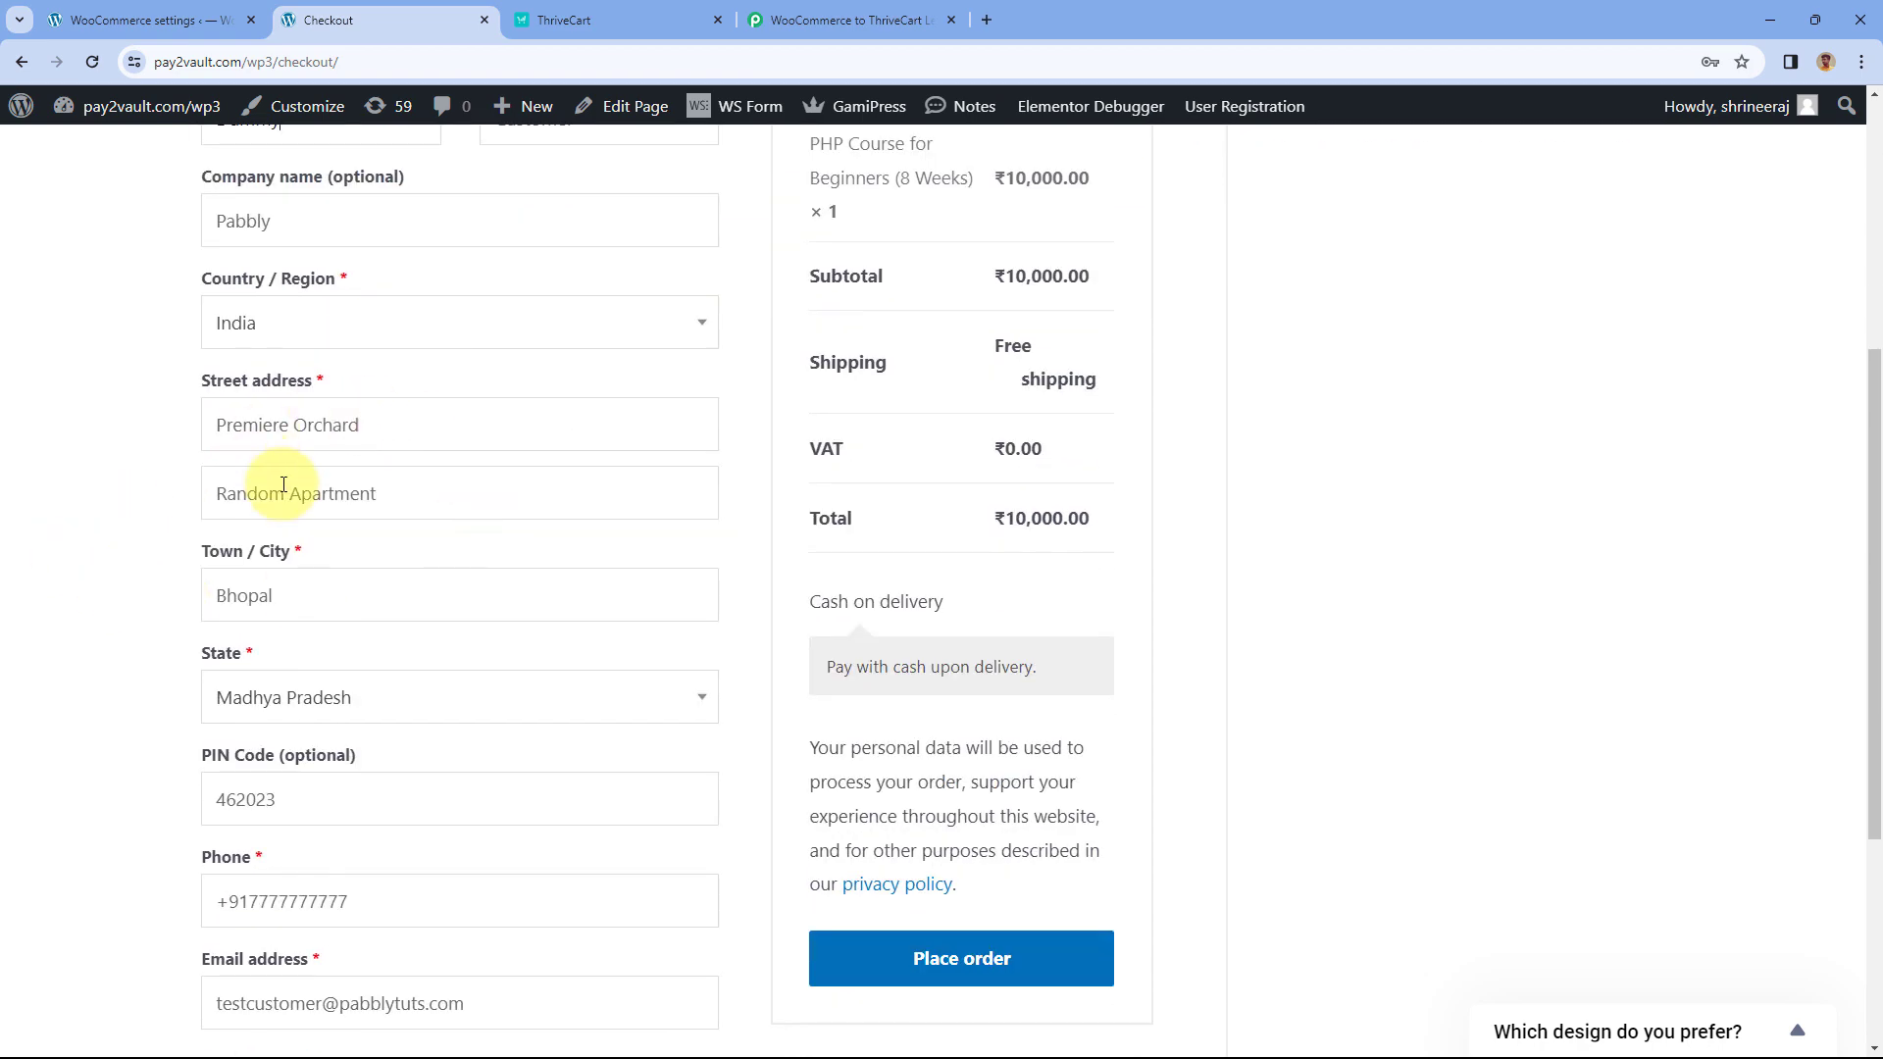
pyautogui.scroll(-3, 283, 485)
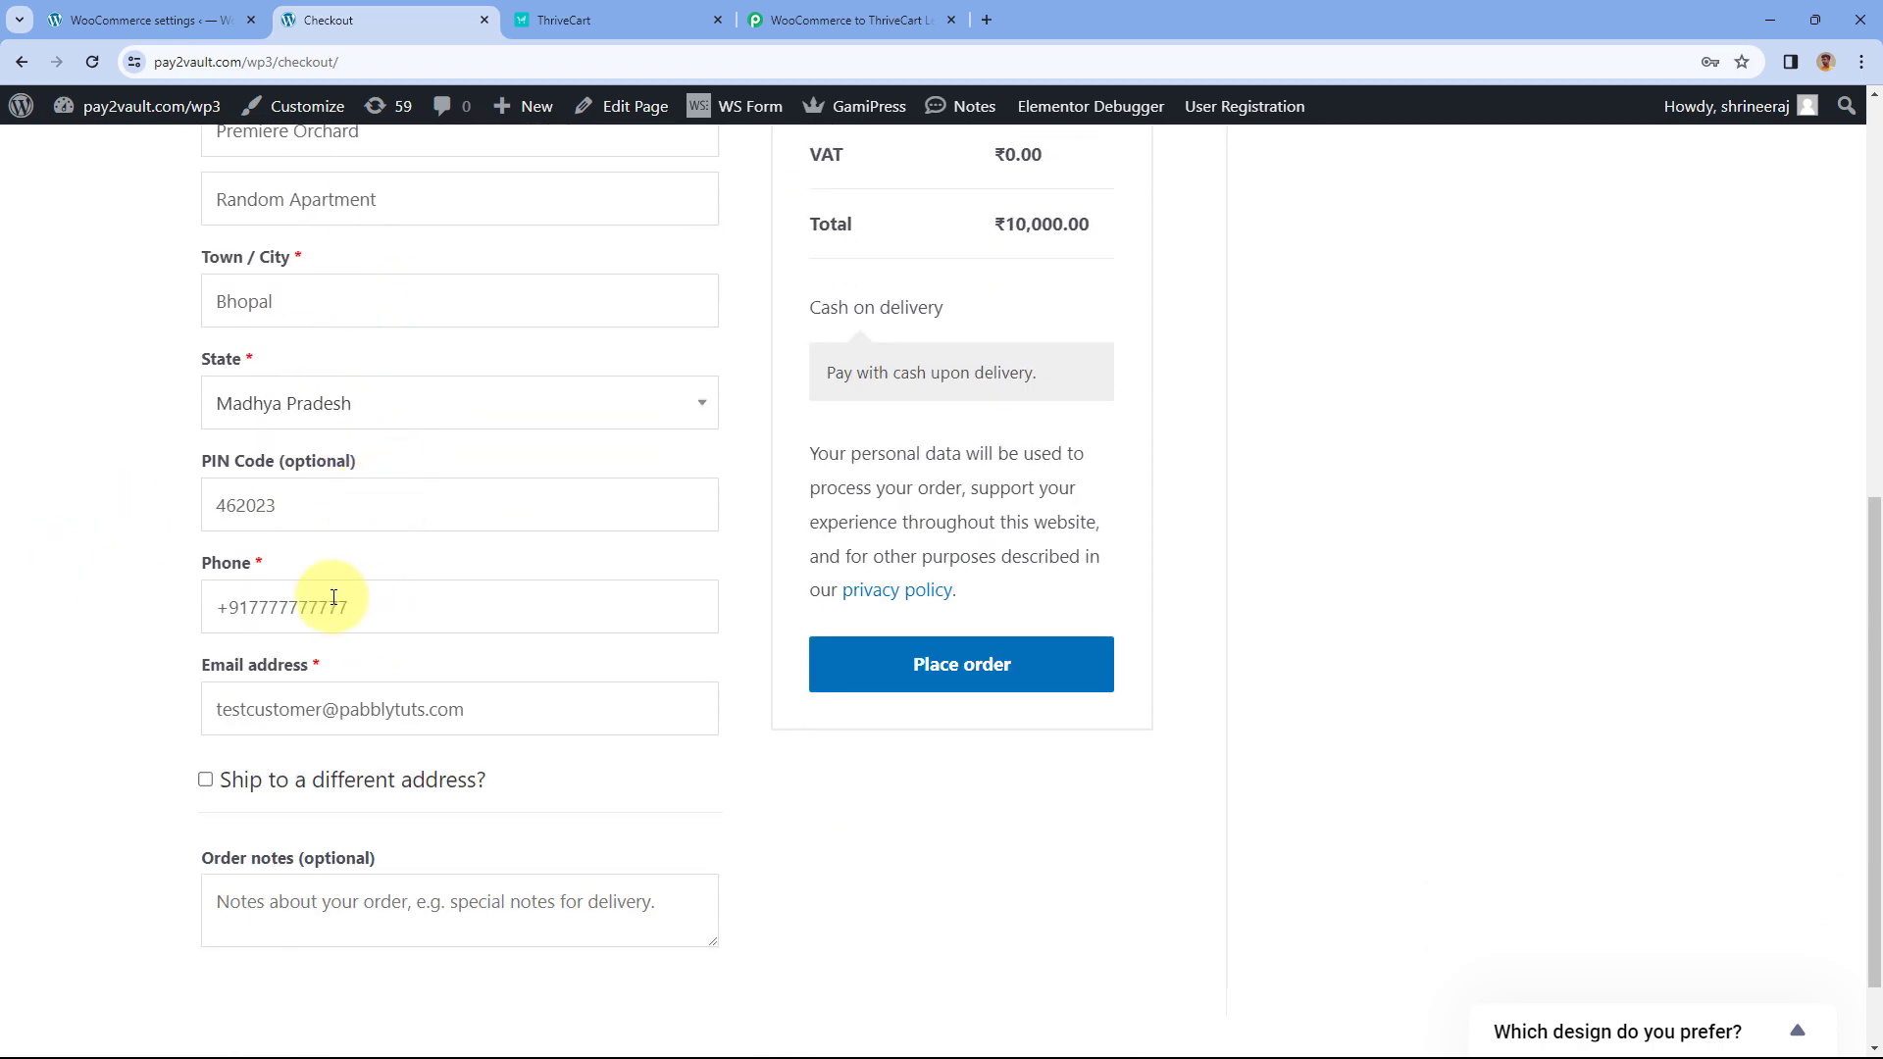
pyautogui.moveTo(345, 599); pyautogui.dragTo(249, 595)
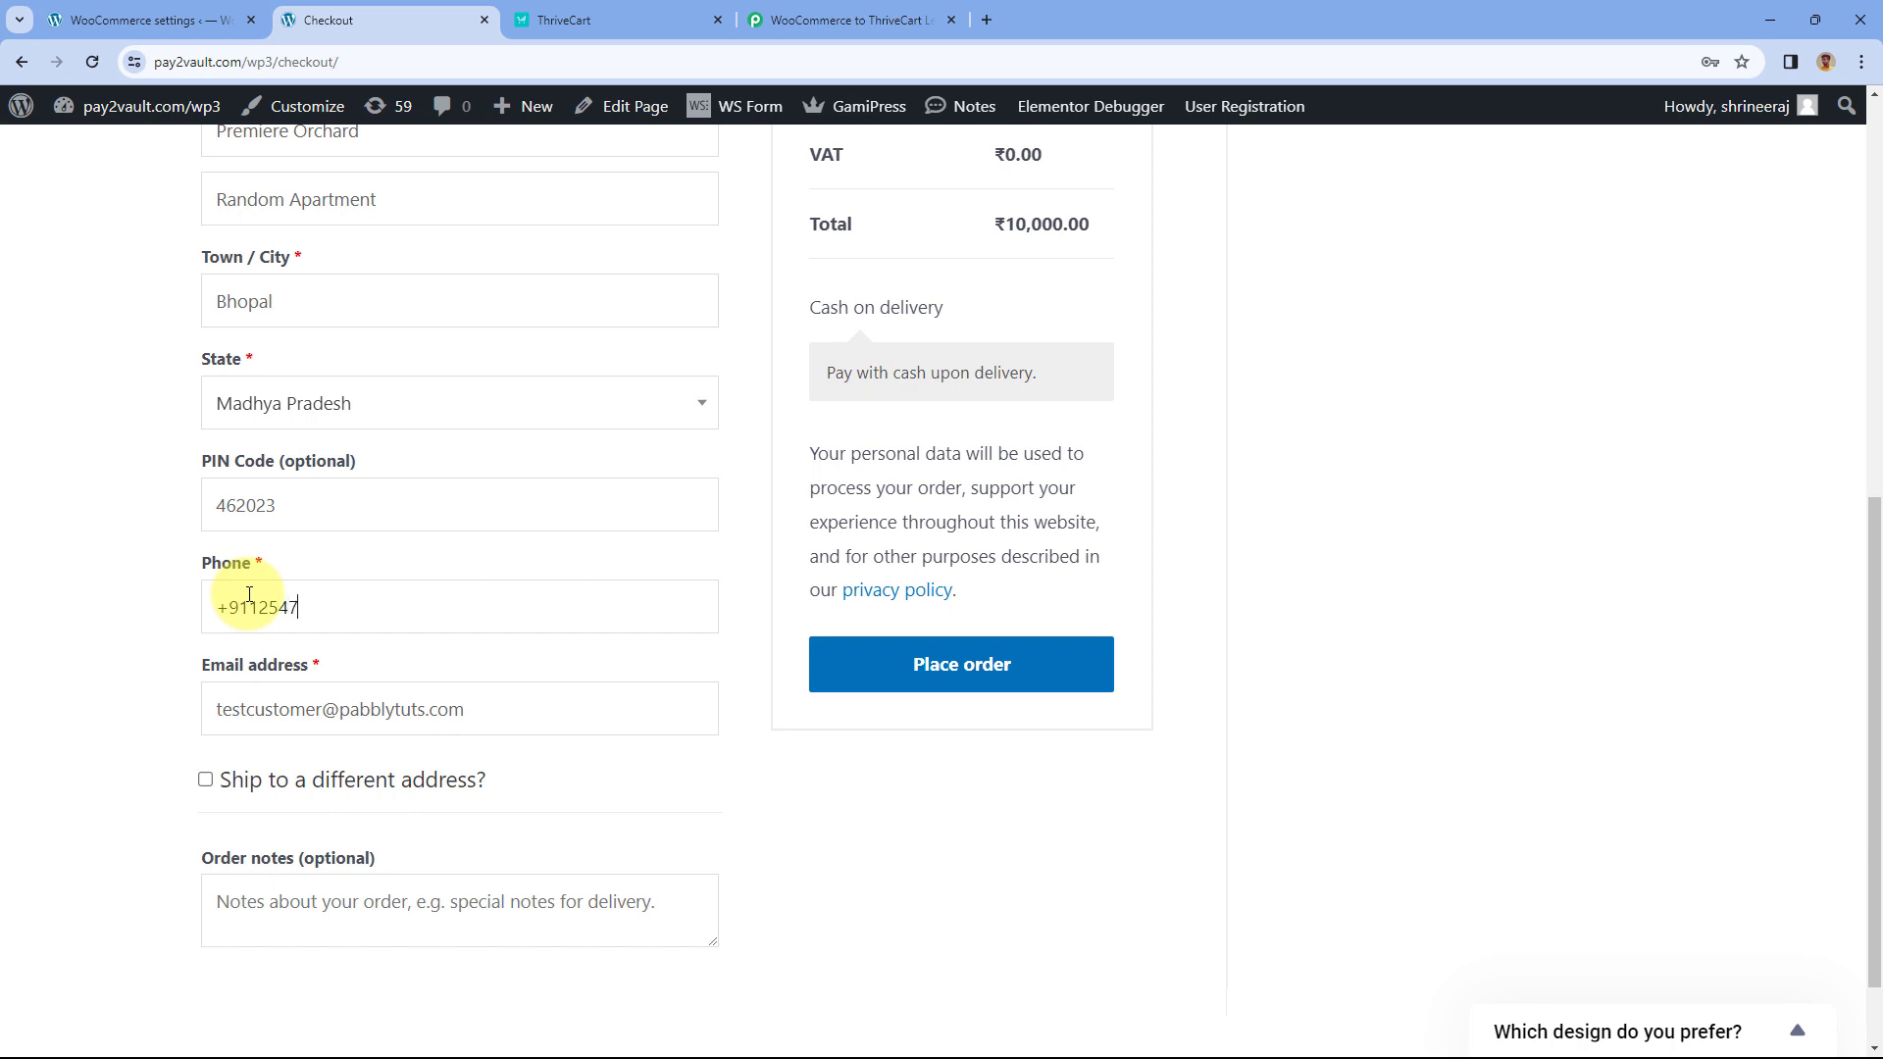
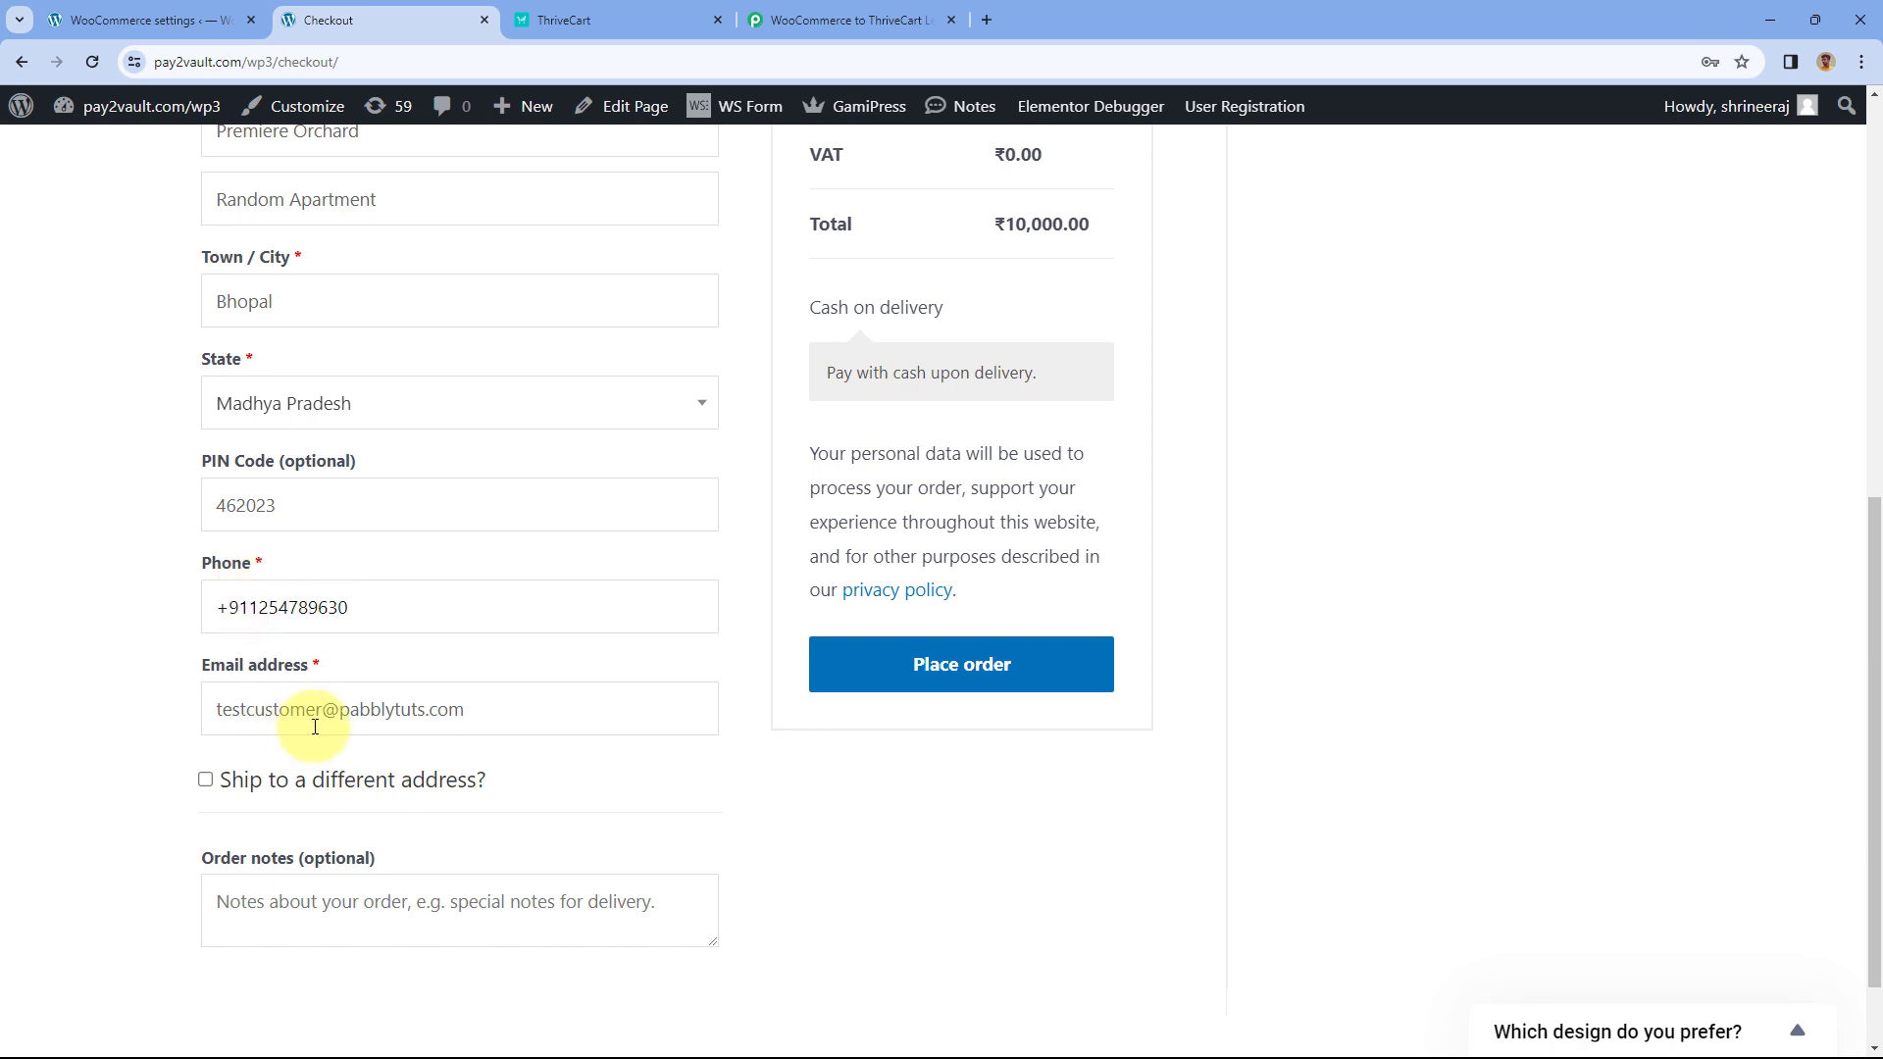
pyautogui.moveTo(315, 708); pyautogui.dragTo(236, 714)
pyautogui.write('d')
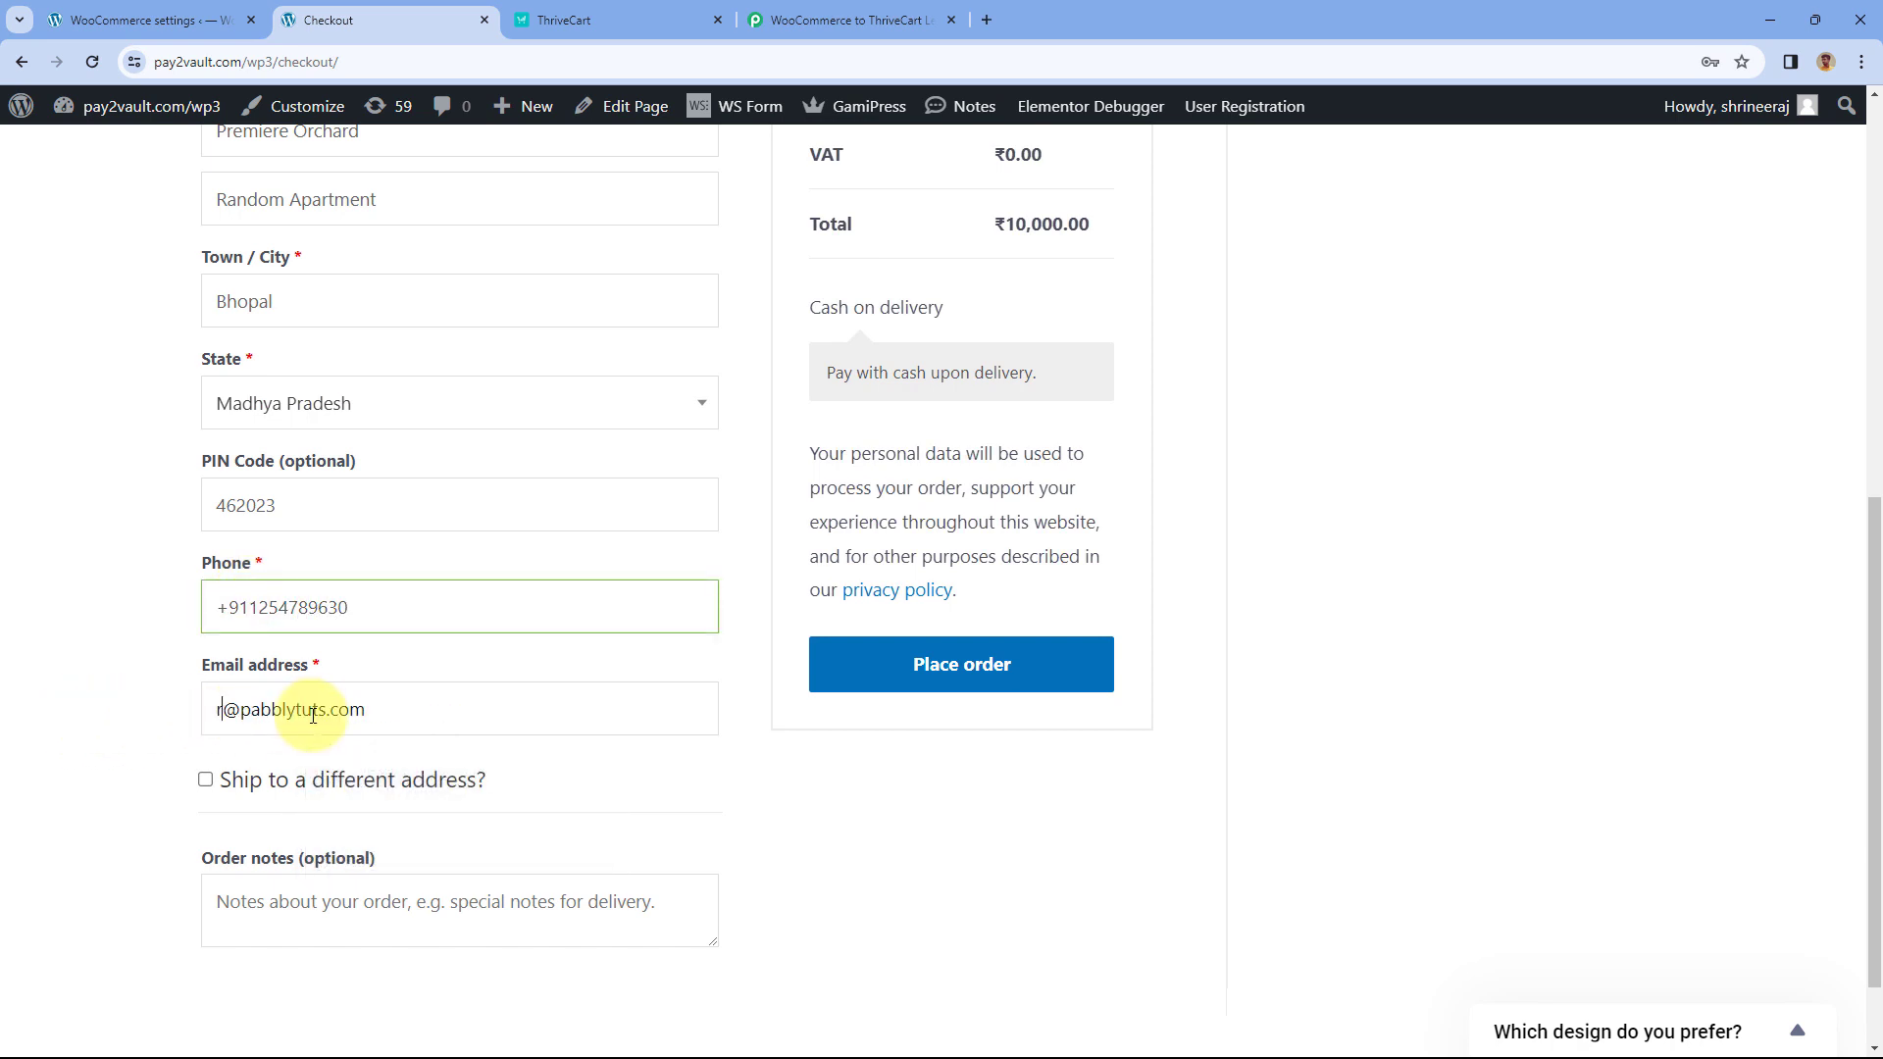
pyautogui.press('Delete')
pyautogui.write('ummycustome')
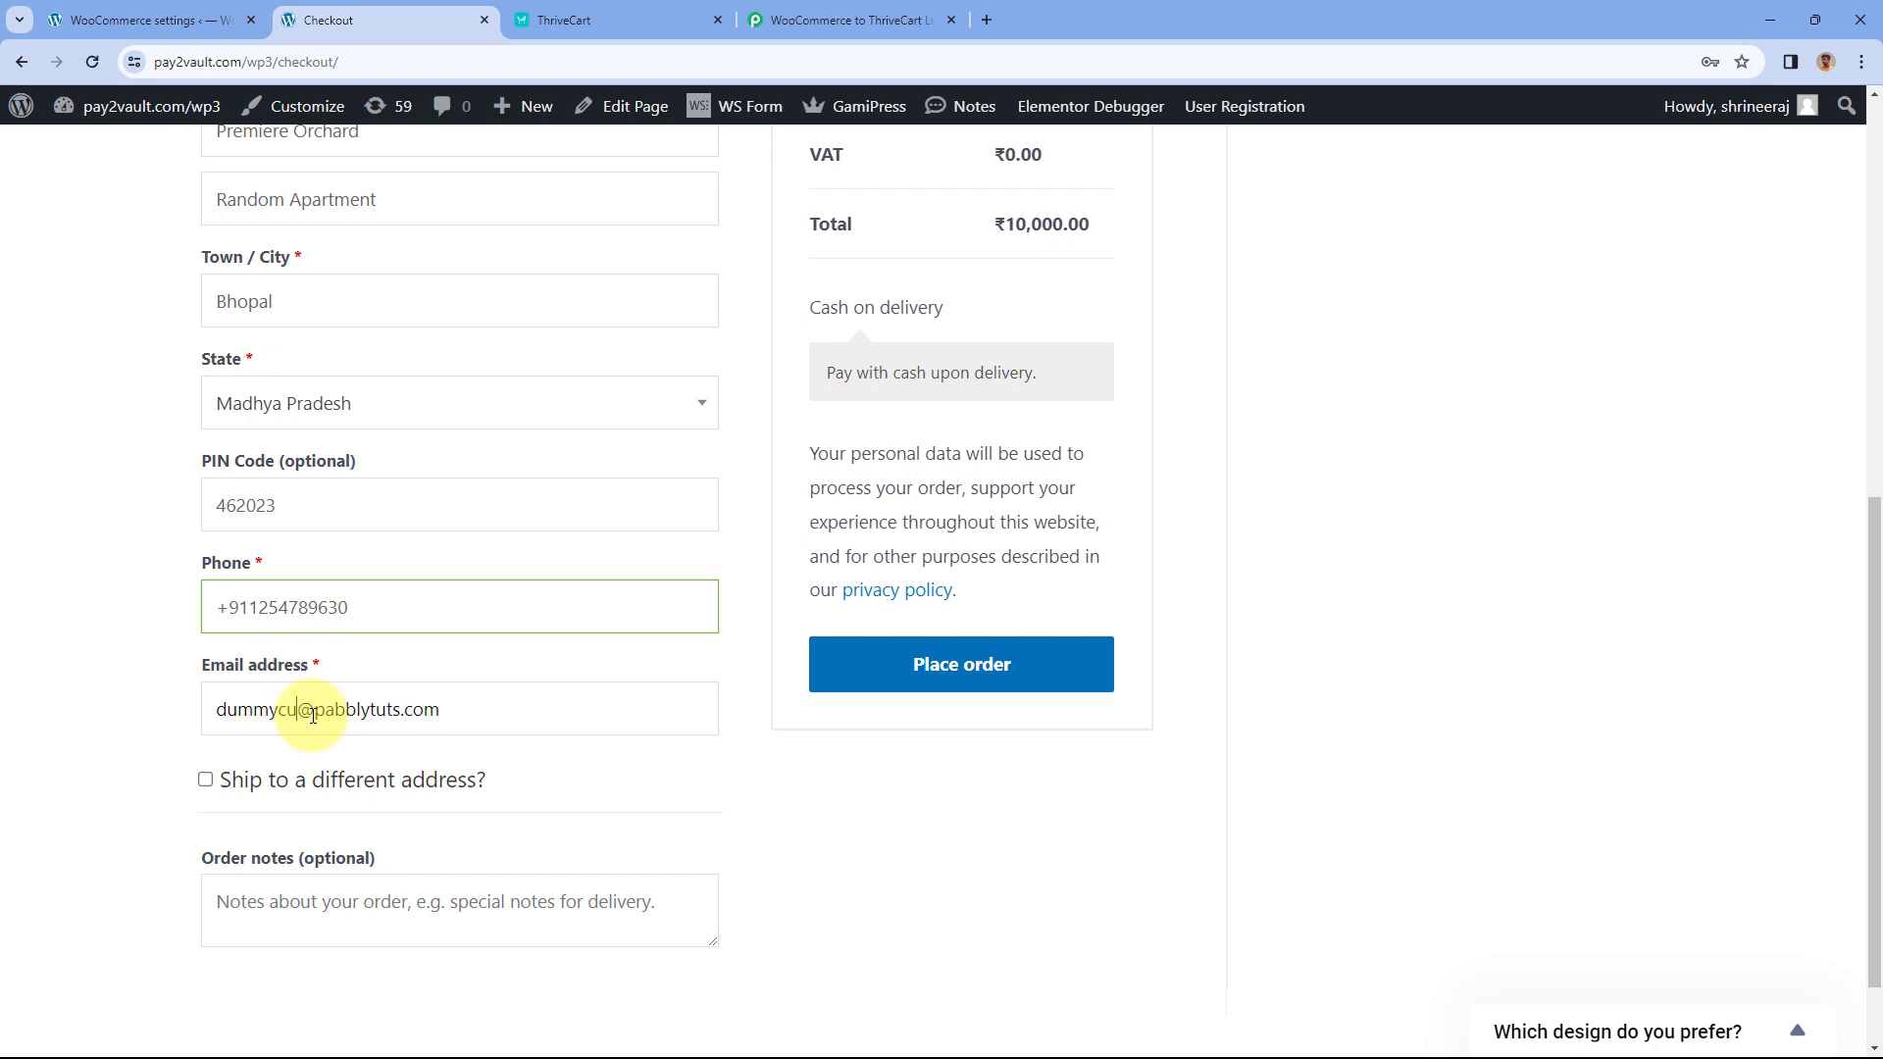
pyautogui.write('r')
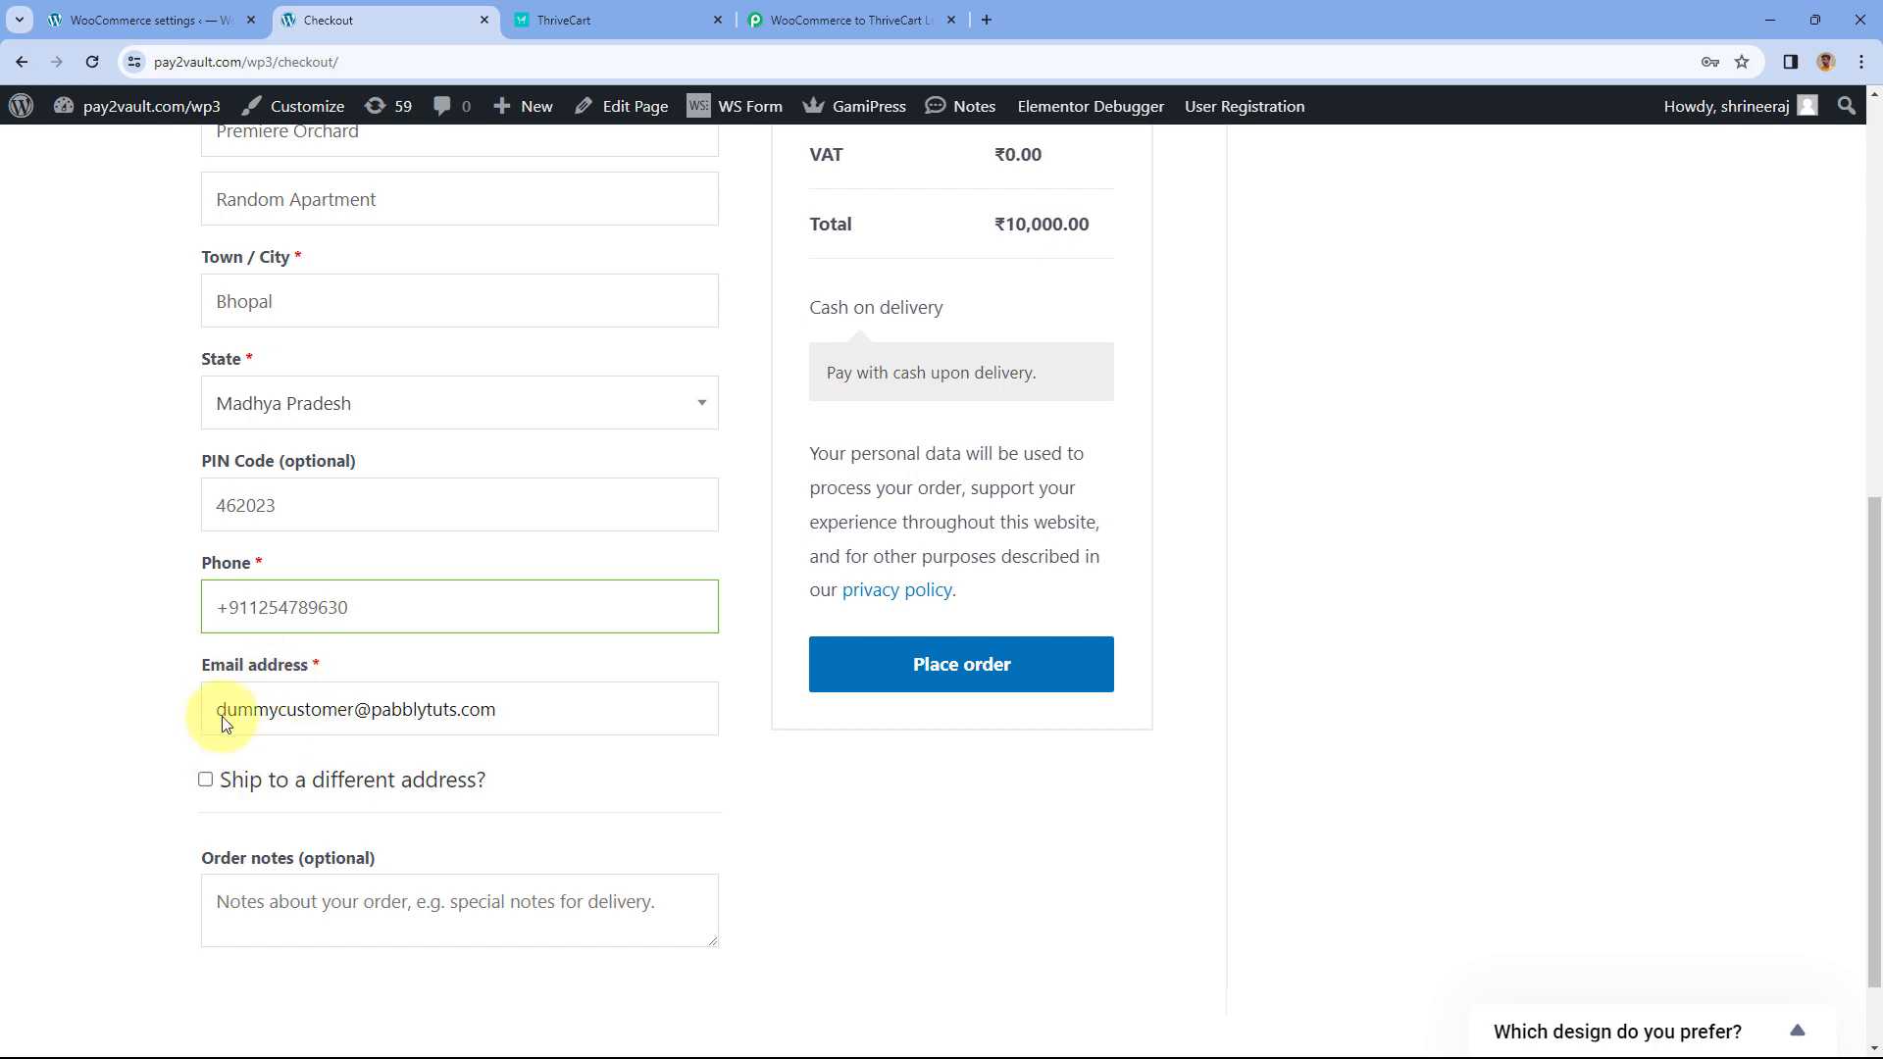
# - Place the ₹10,000.00 cash-on-delivery order for the PHP course
pyautogui.scroll(6, 433, 673)
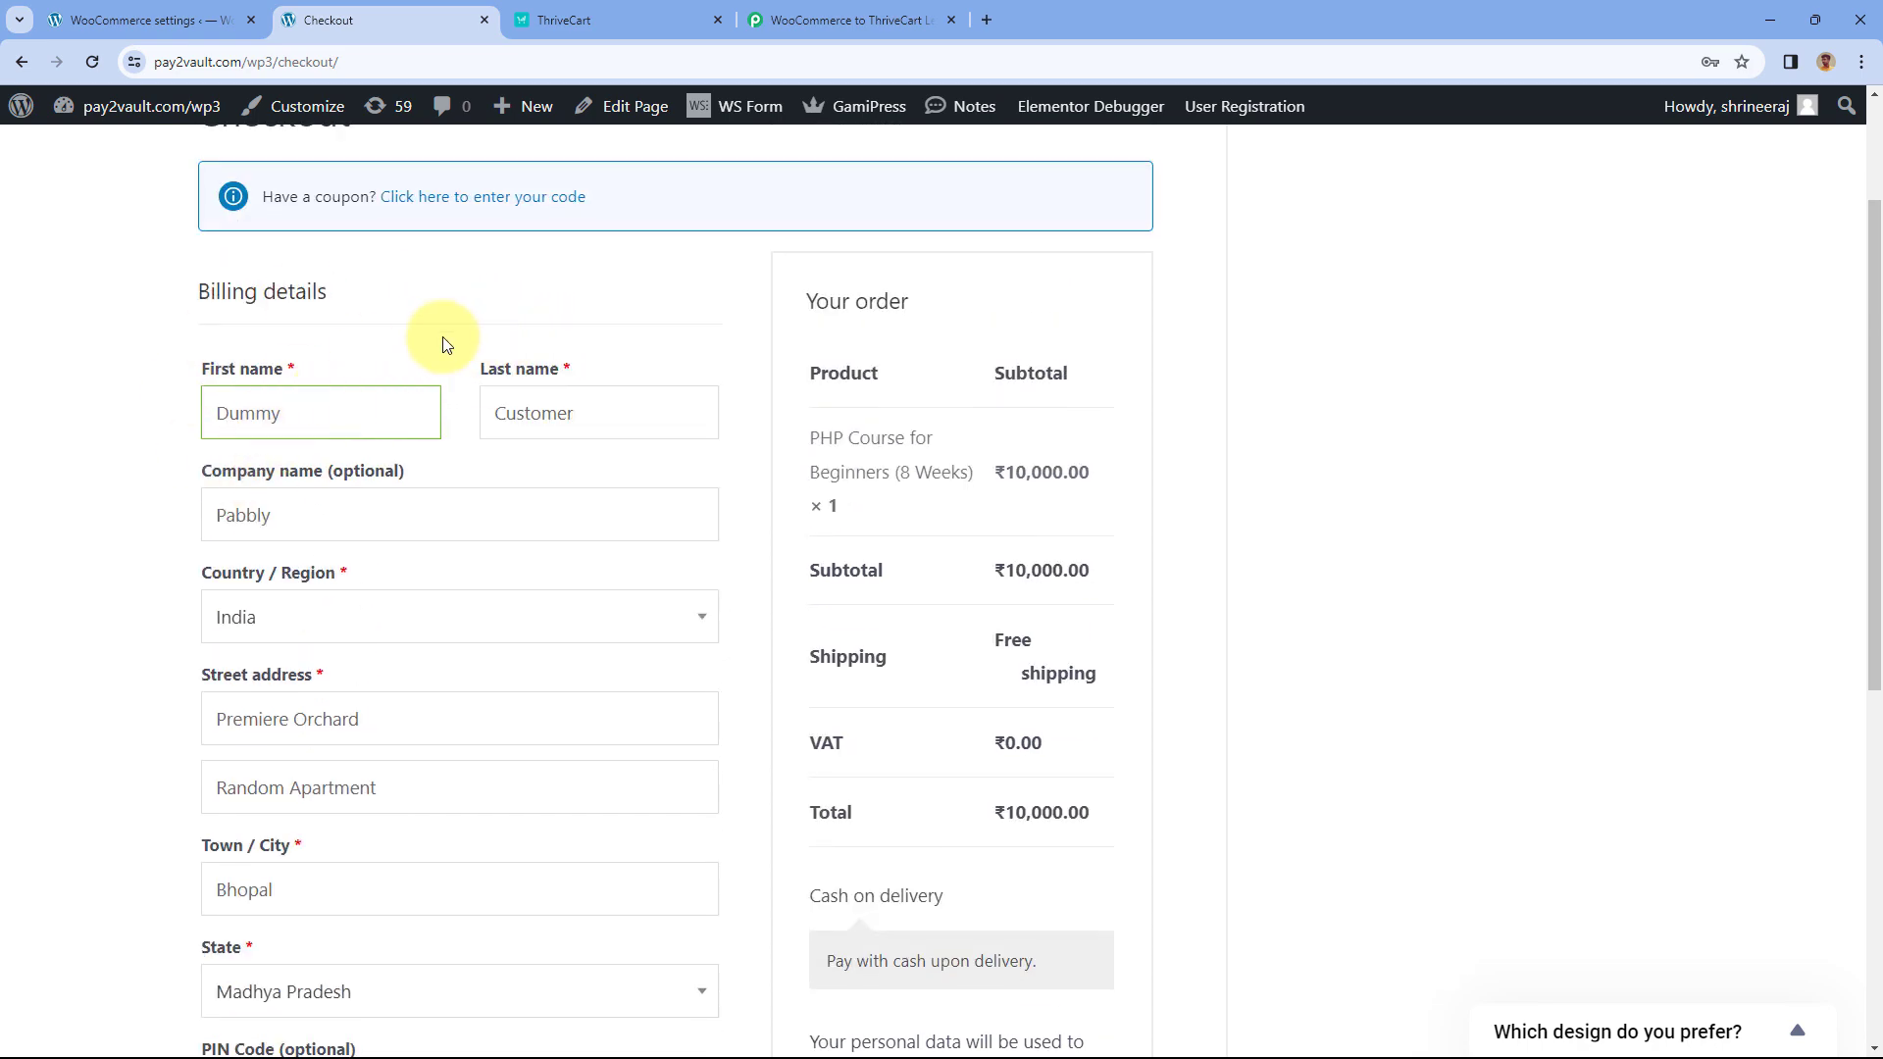
pyautogui.scroll(-4, 443, 344)
pyautogui.scroll(-2, 445, 343)
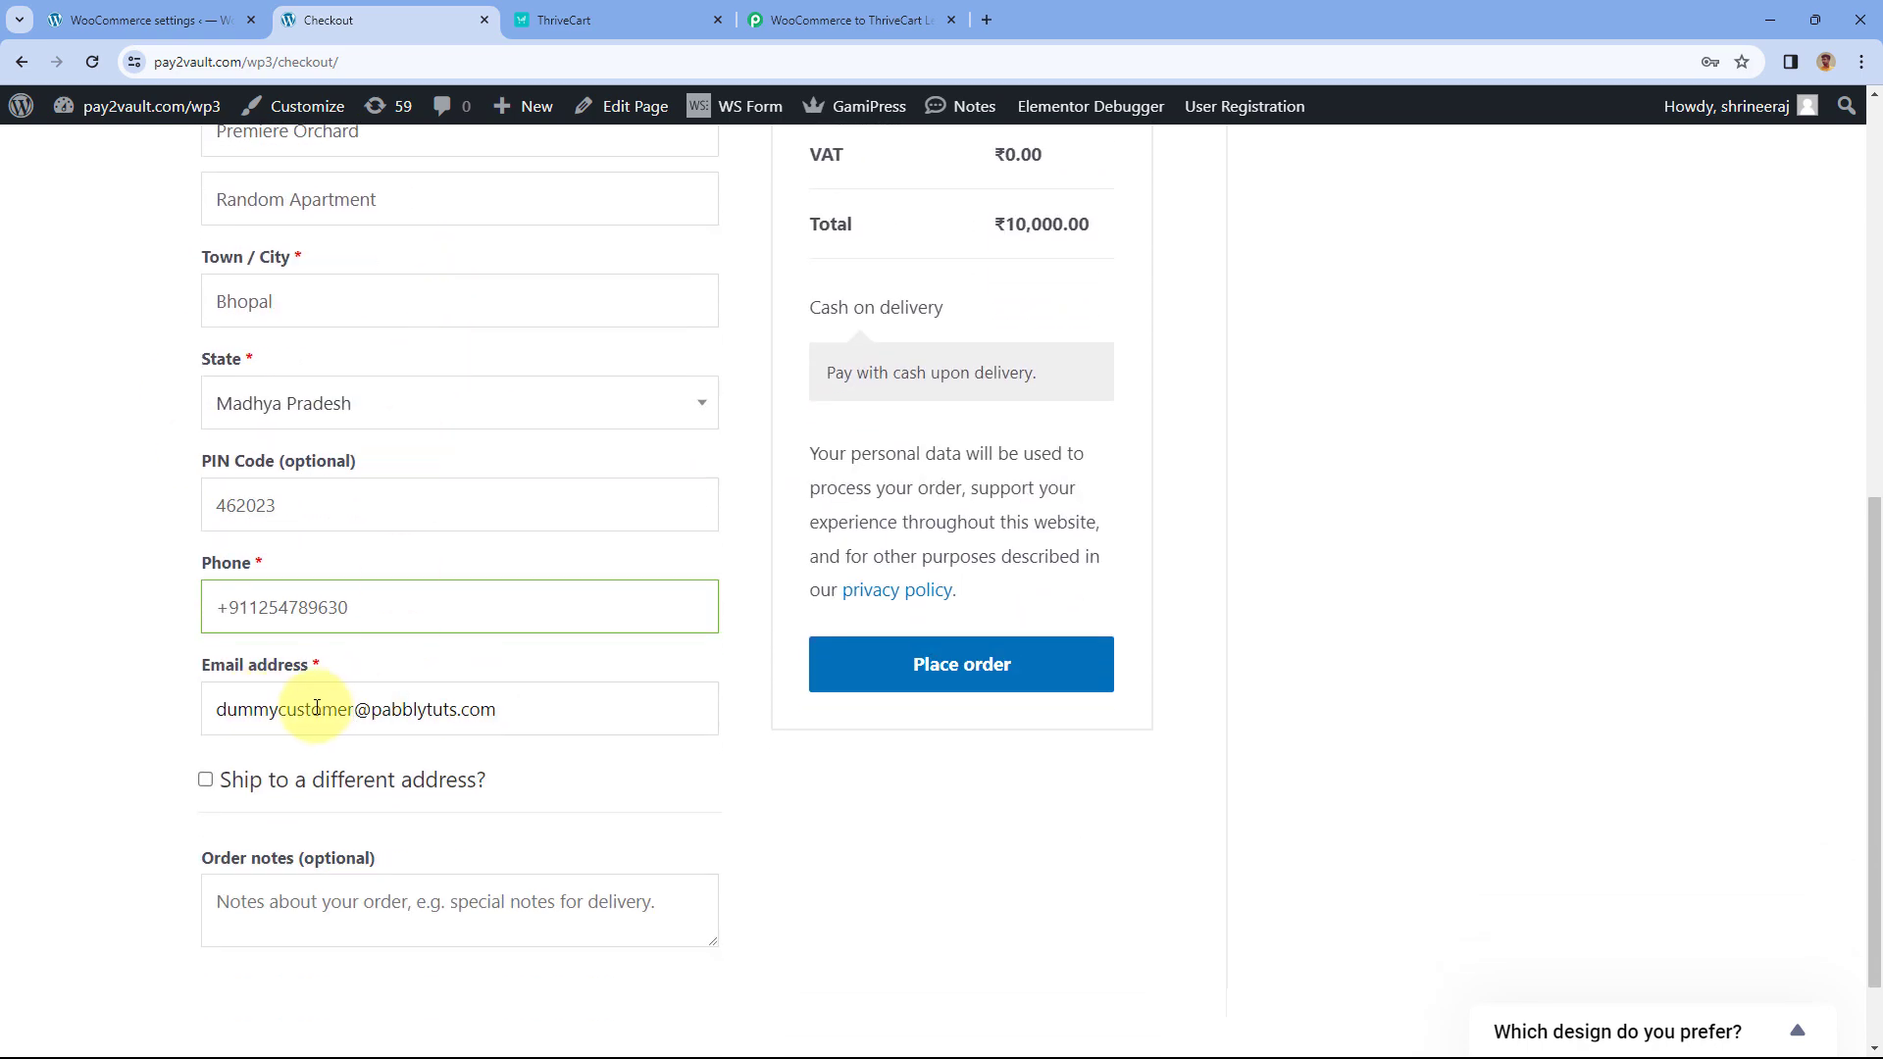
pyautogui.click(885, 665)
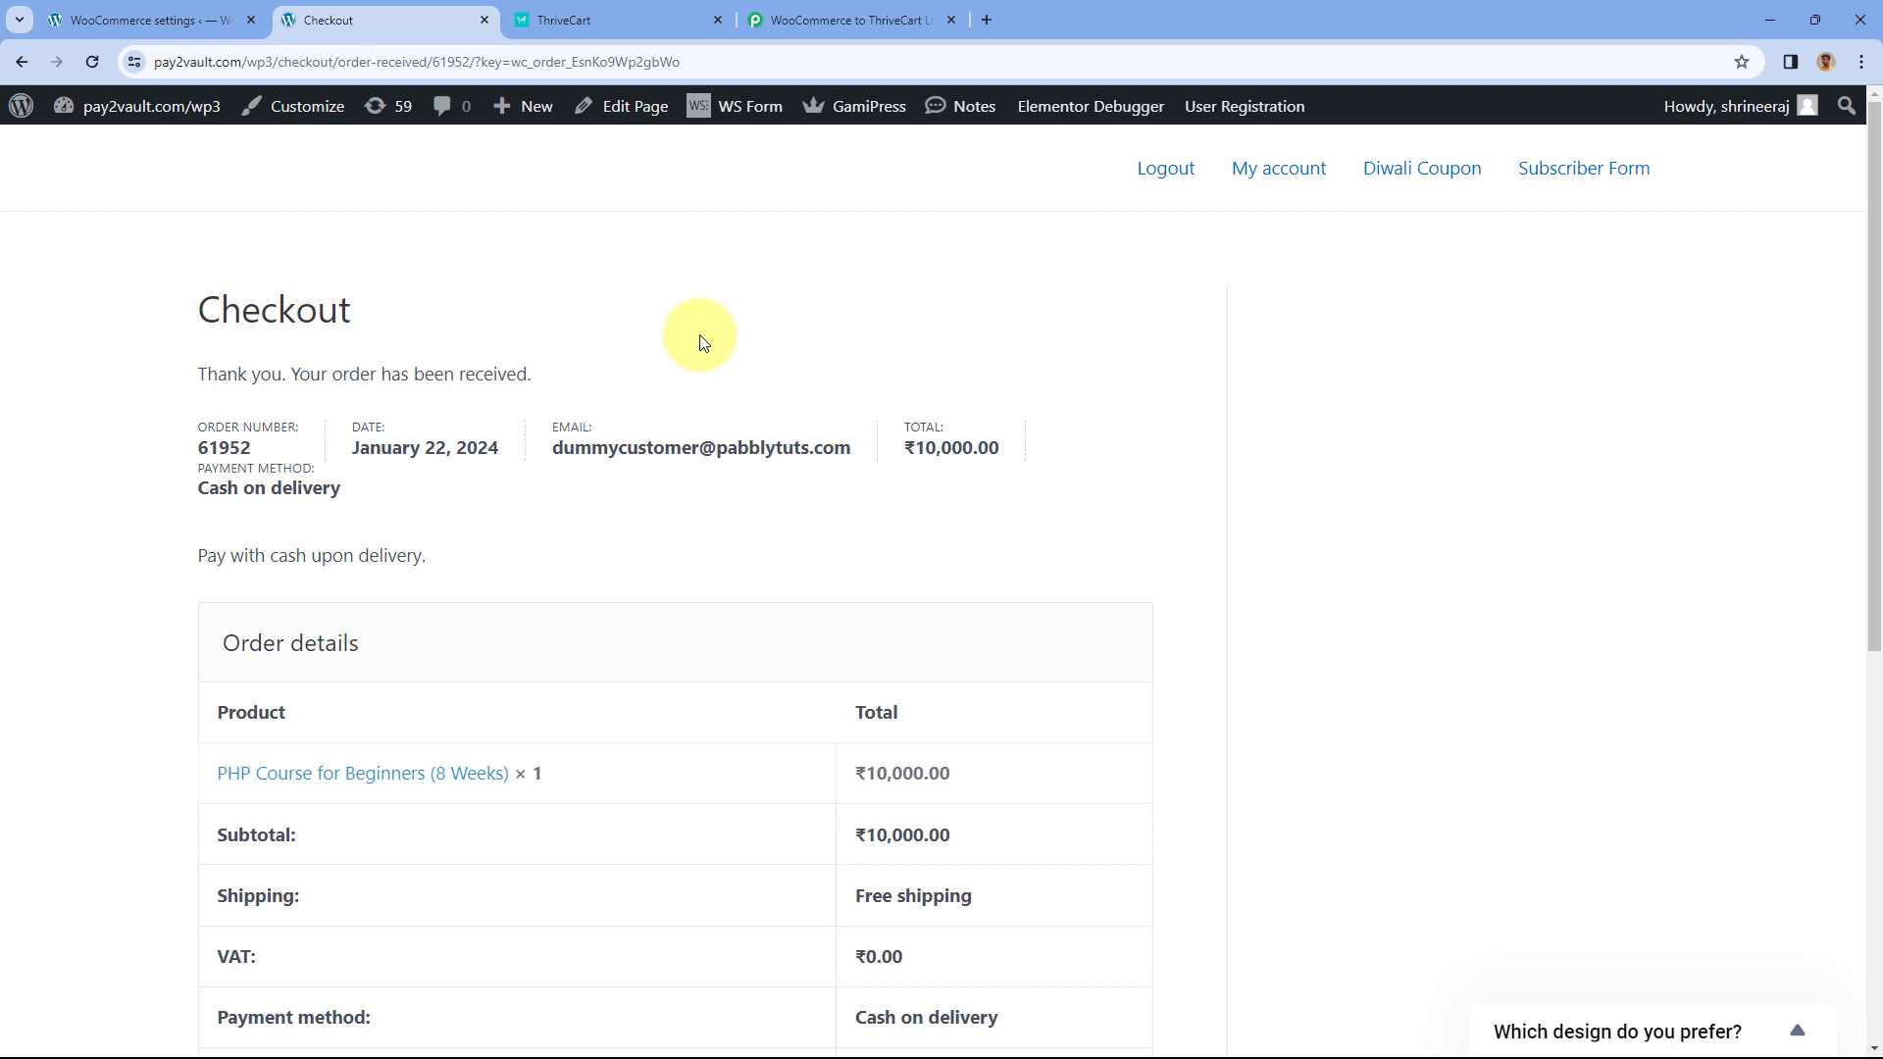
# - Reload My students and open the newest (fifth) student's profile showing Basics of PHP enrollment
pyautogui.click(628, 17)
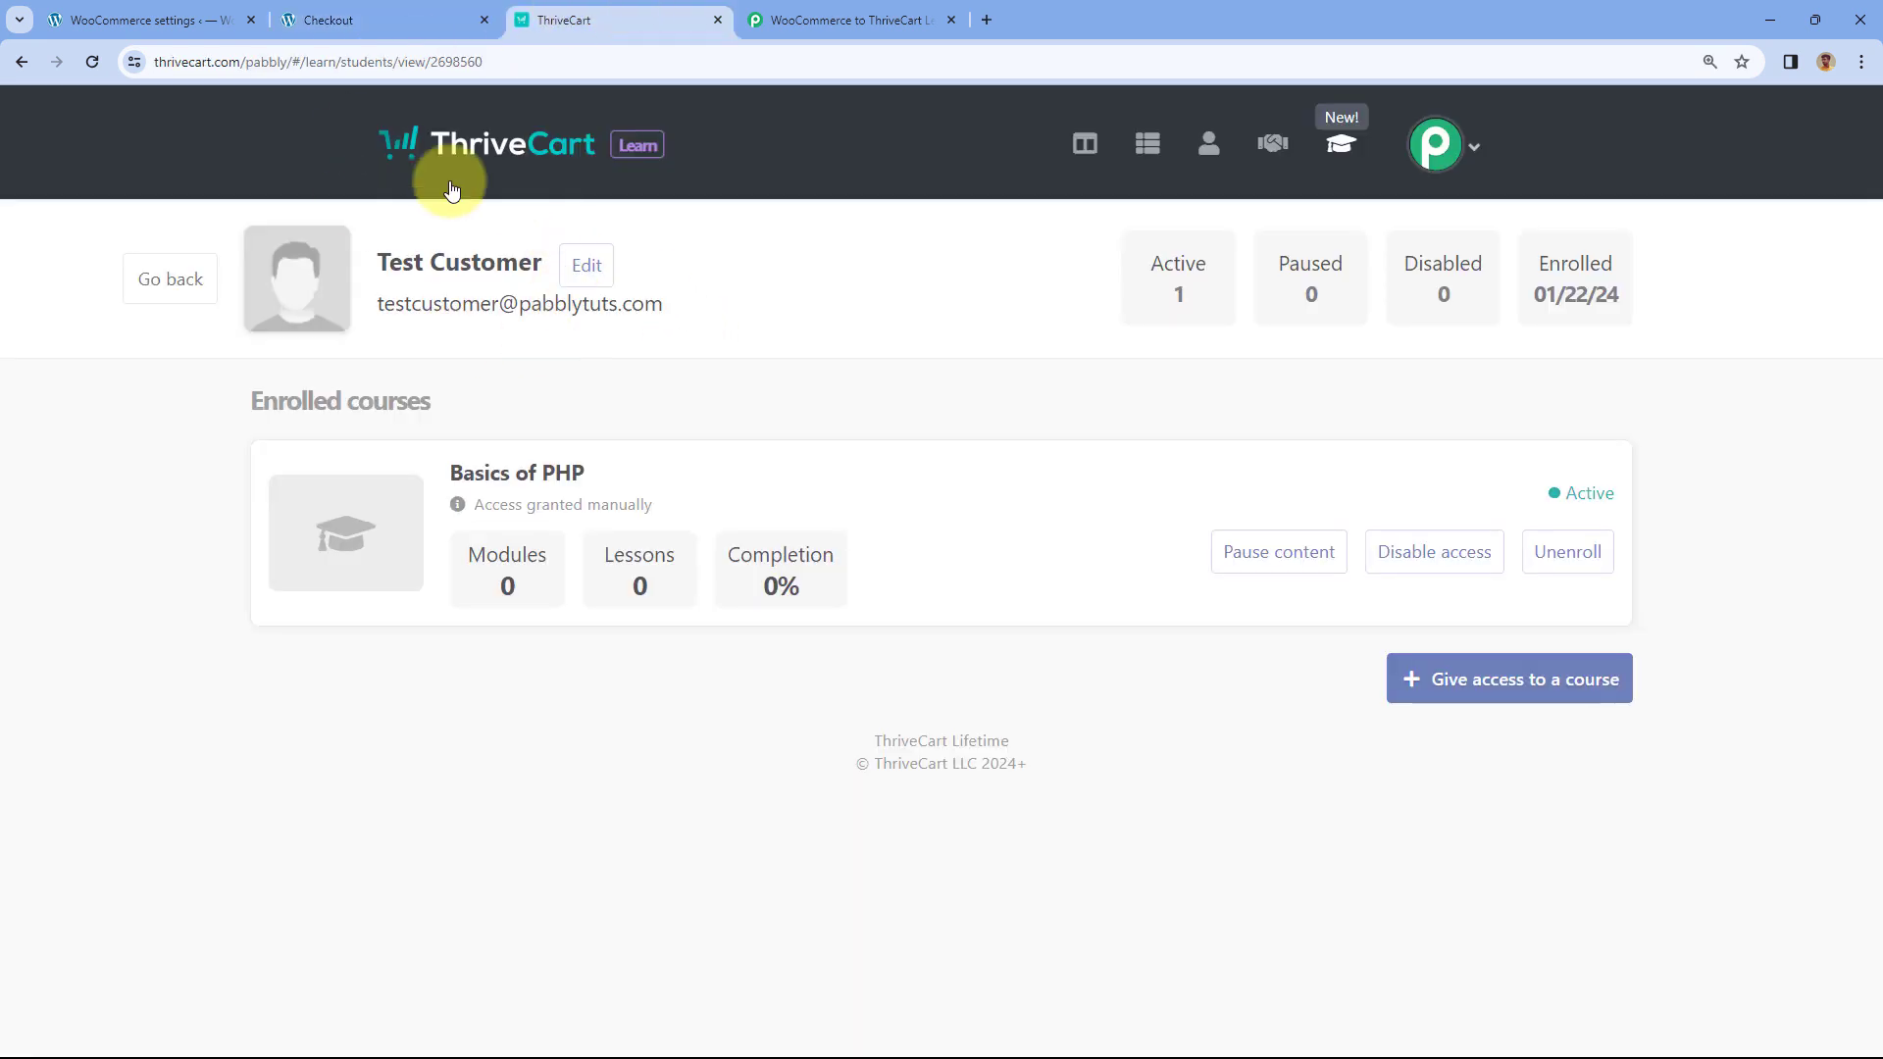
pyautogui.click(178, 285)
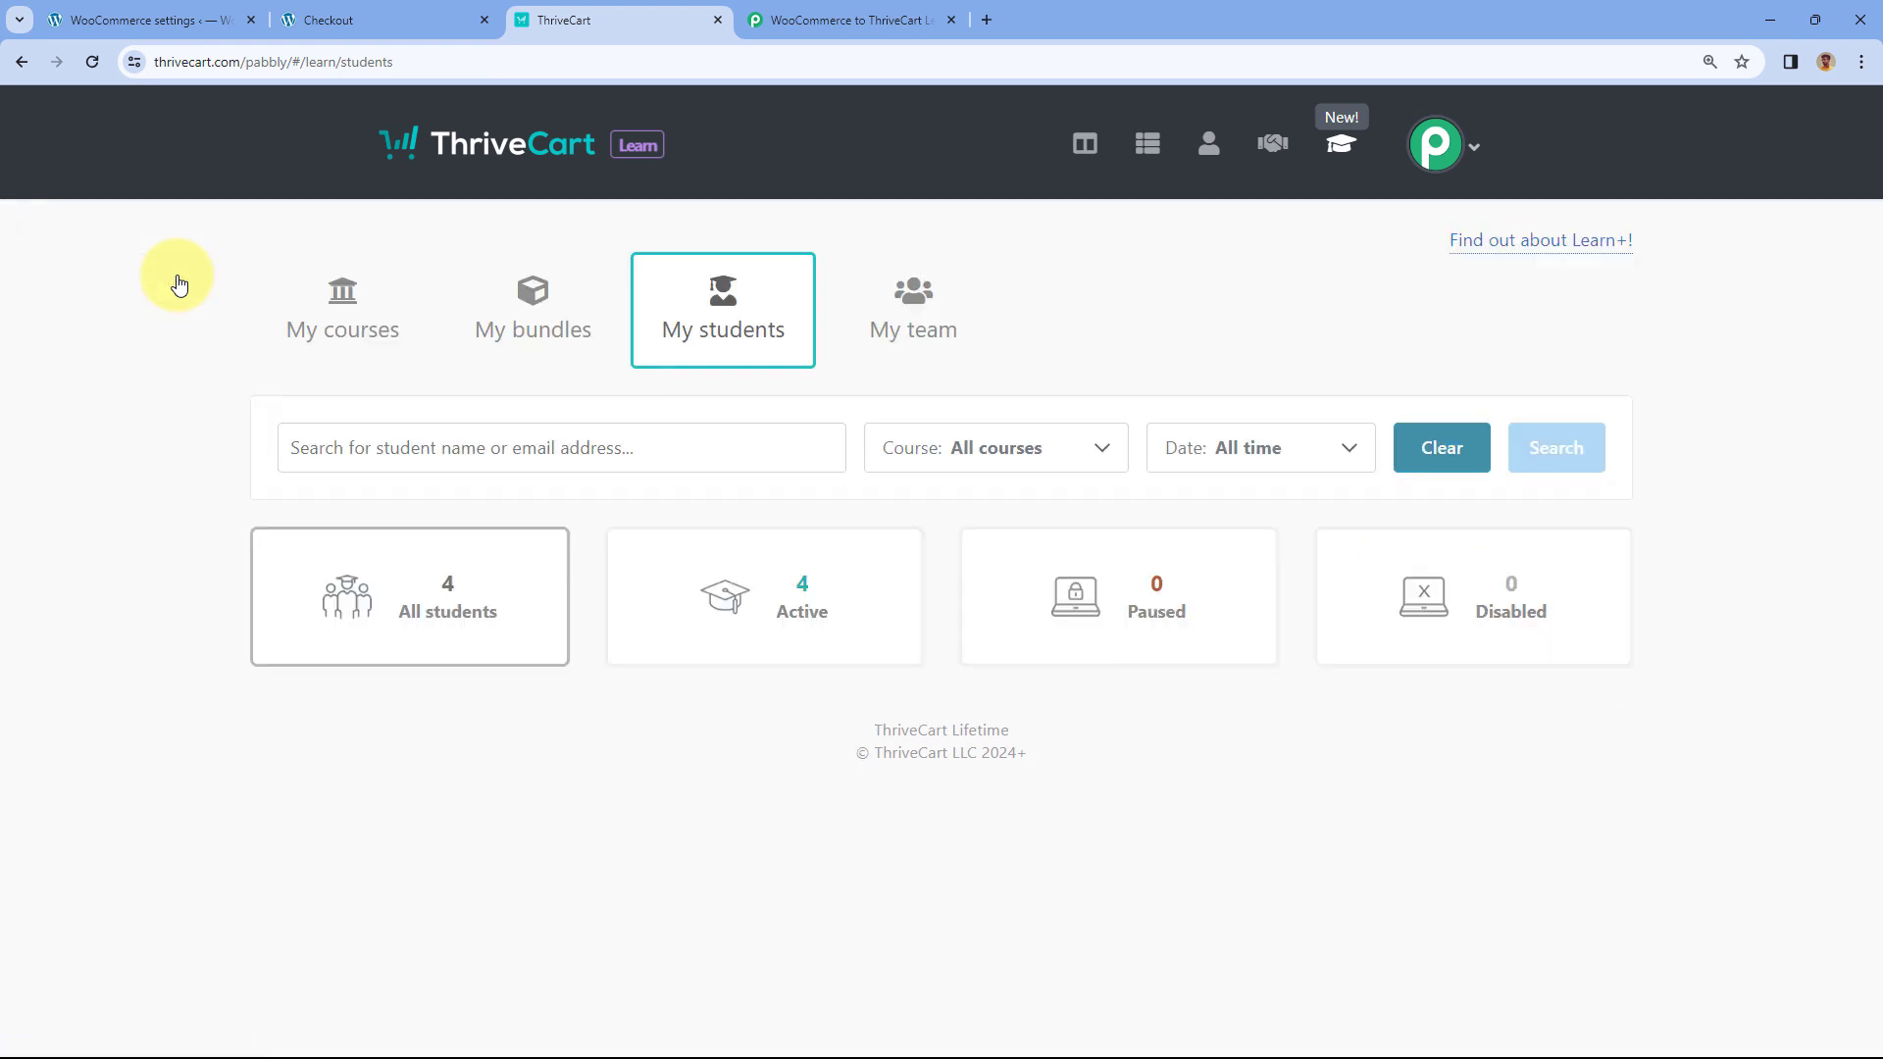
pyautogui.click(92, 63)
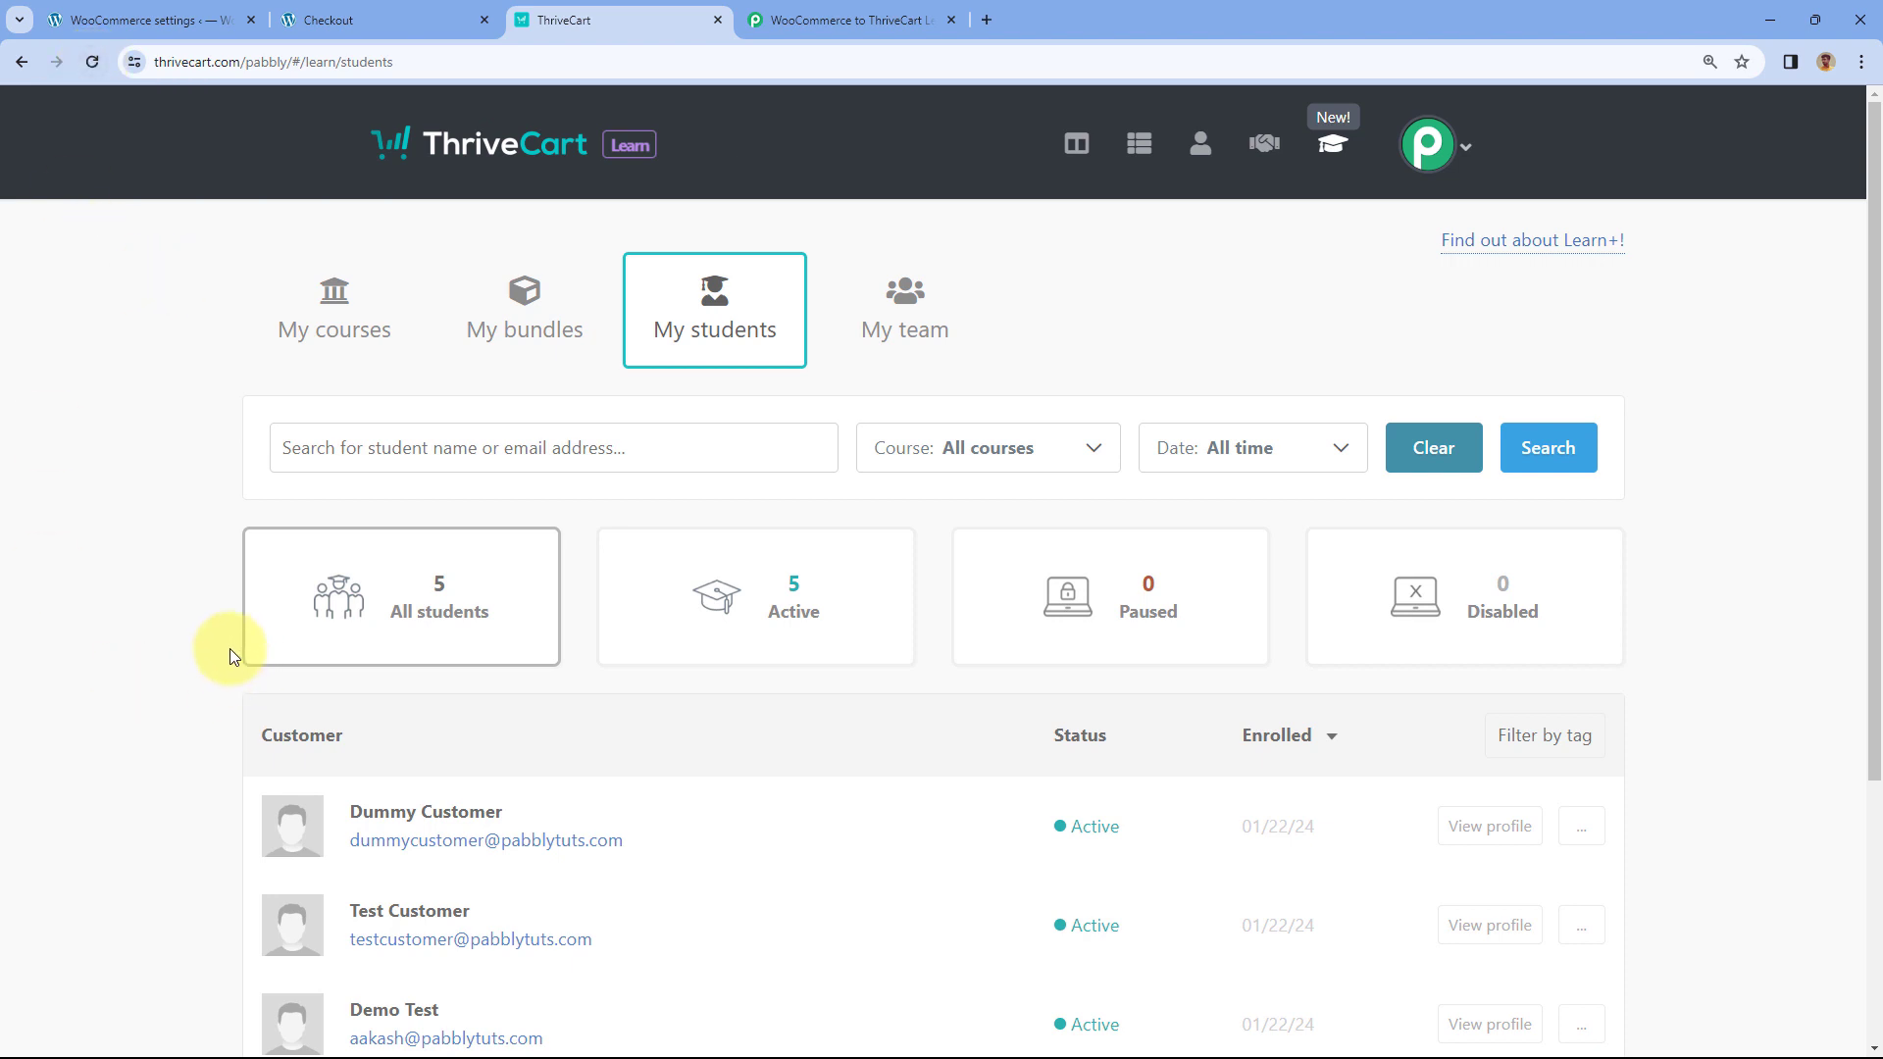
pyautogui.scroll(-1, 294, 667)
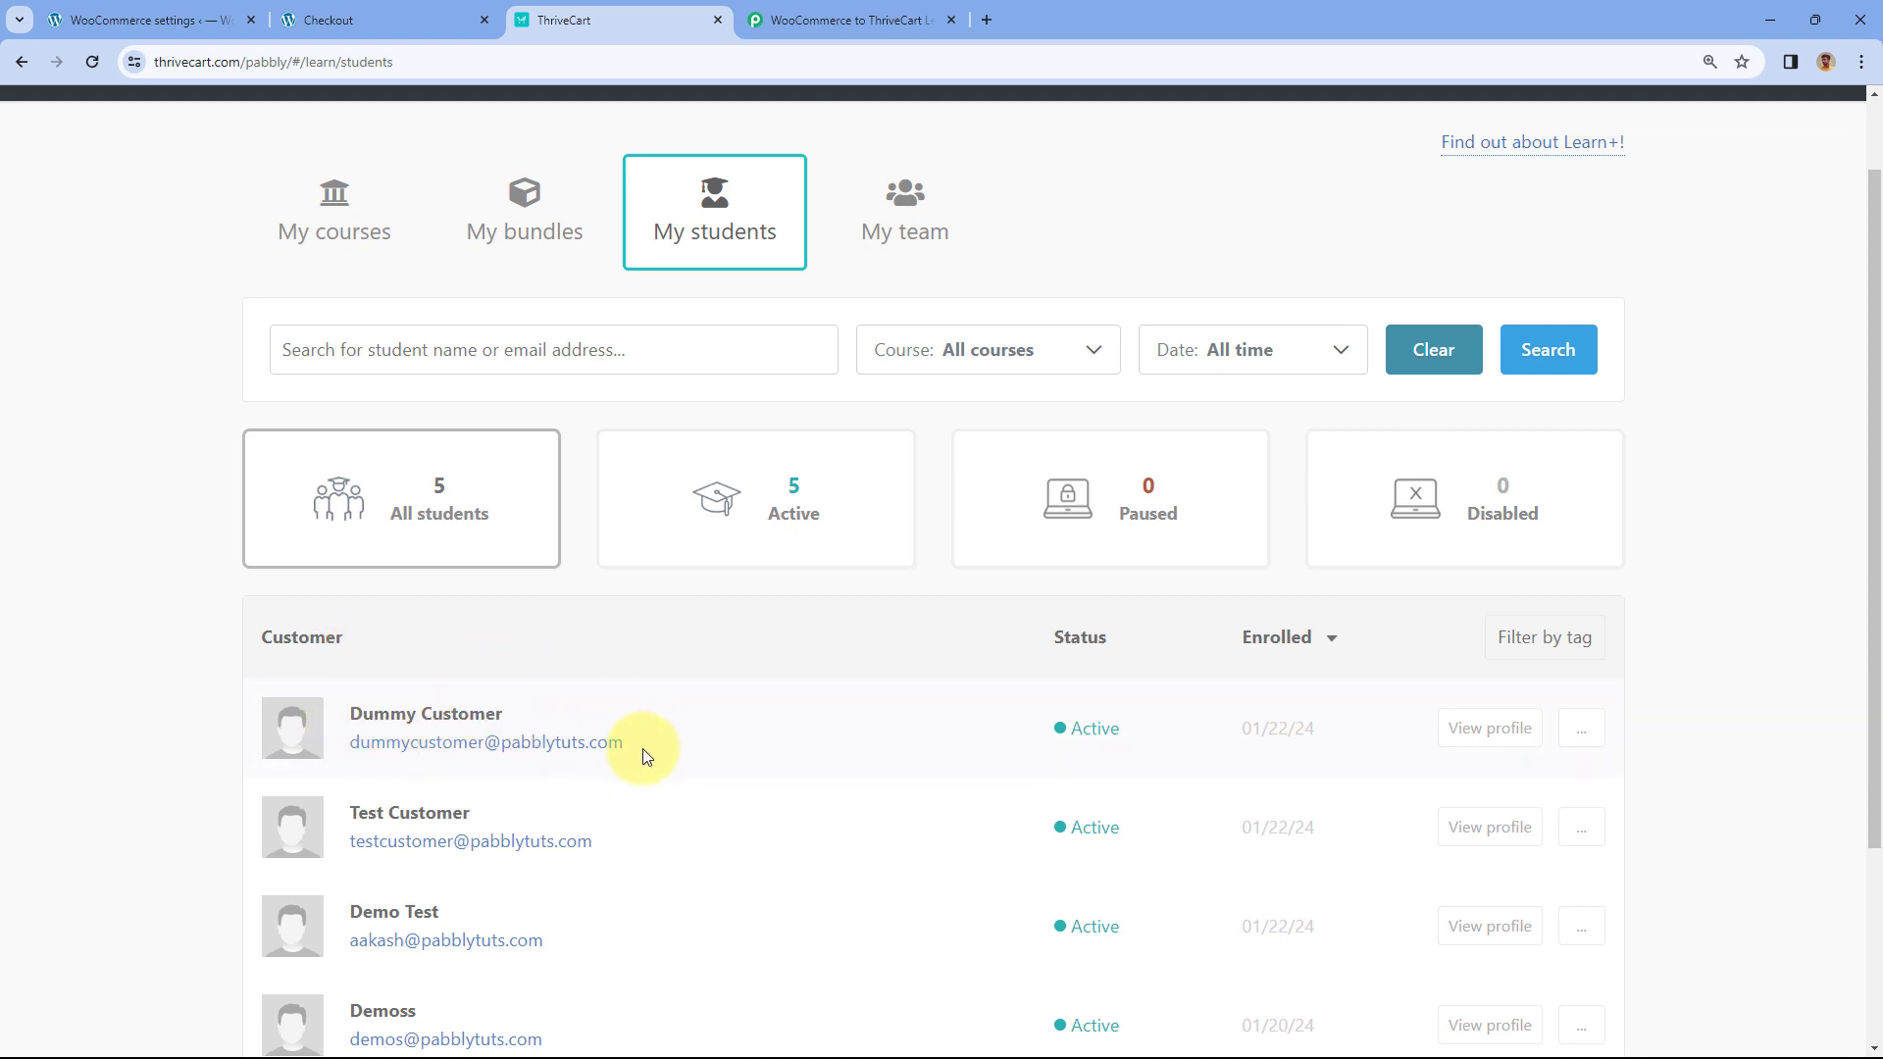
pyautogui.click(1484, 731)
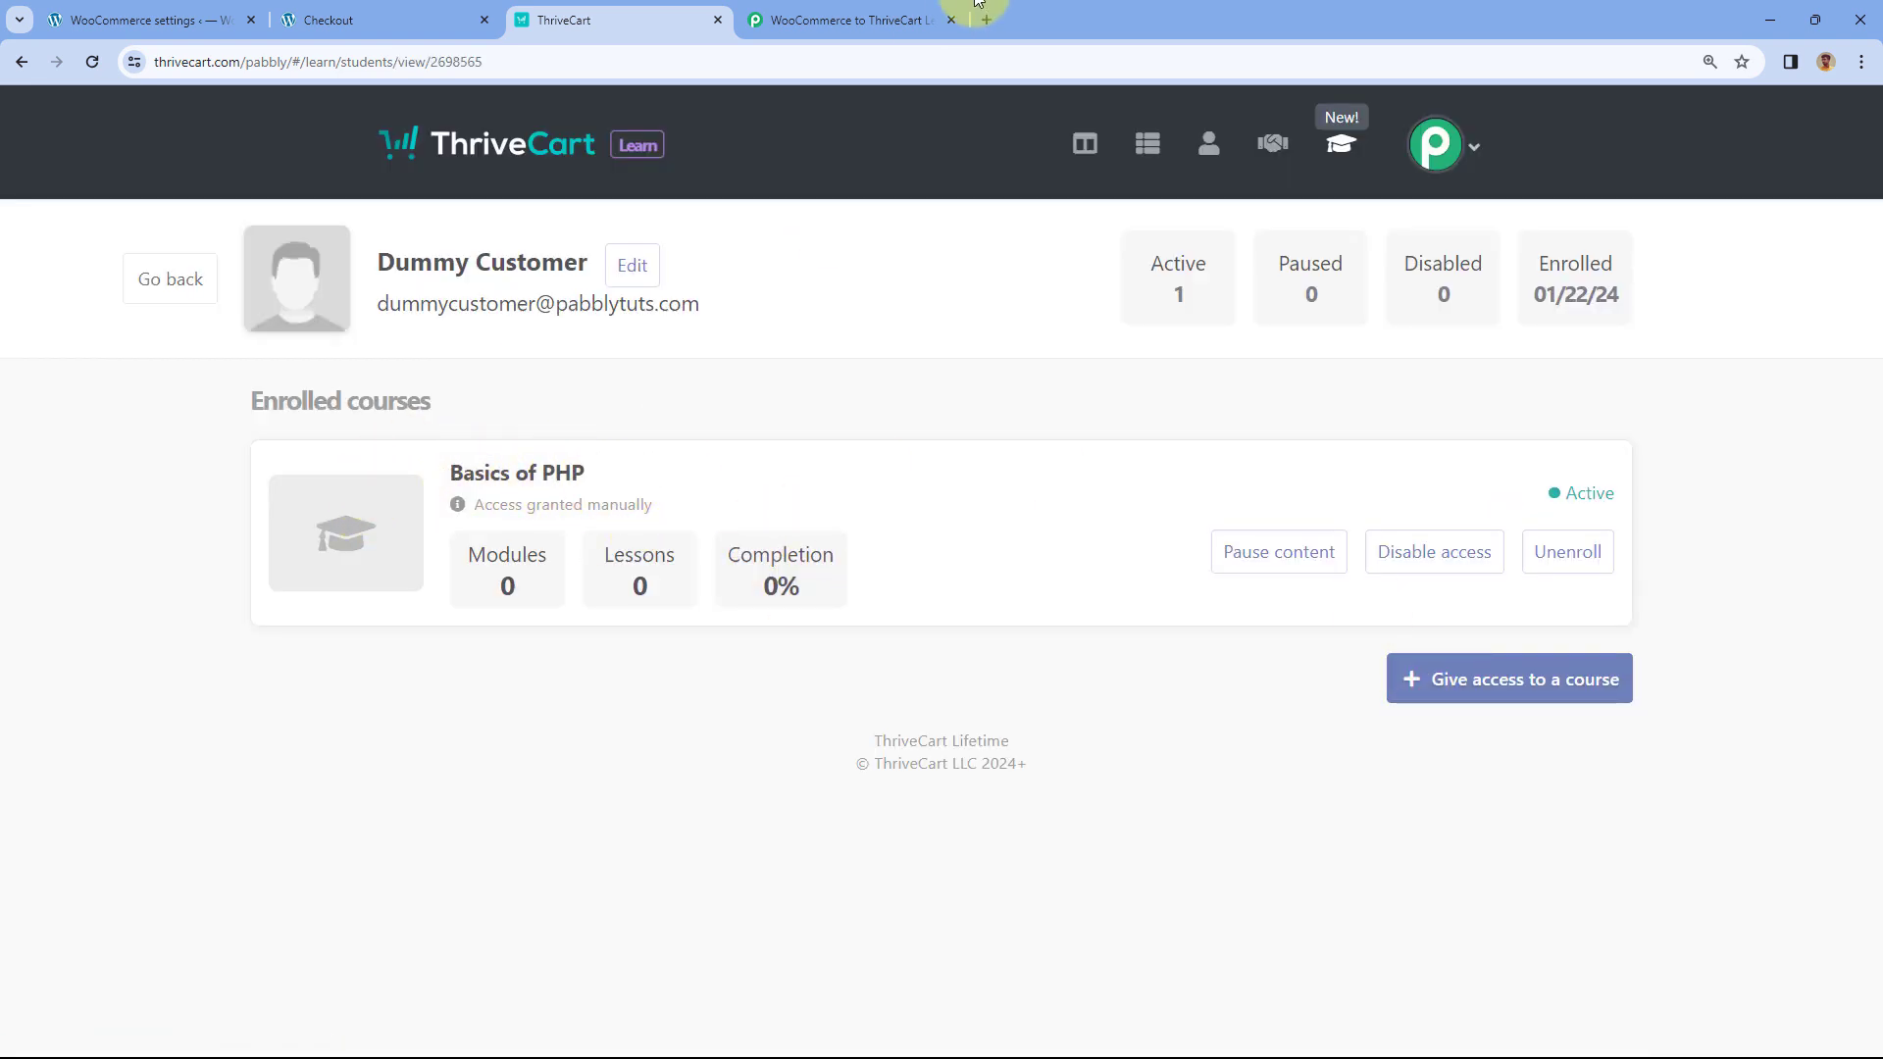
pyautogui.click(861, 18)
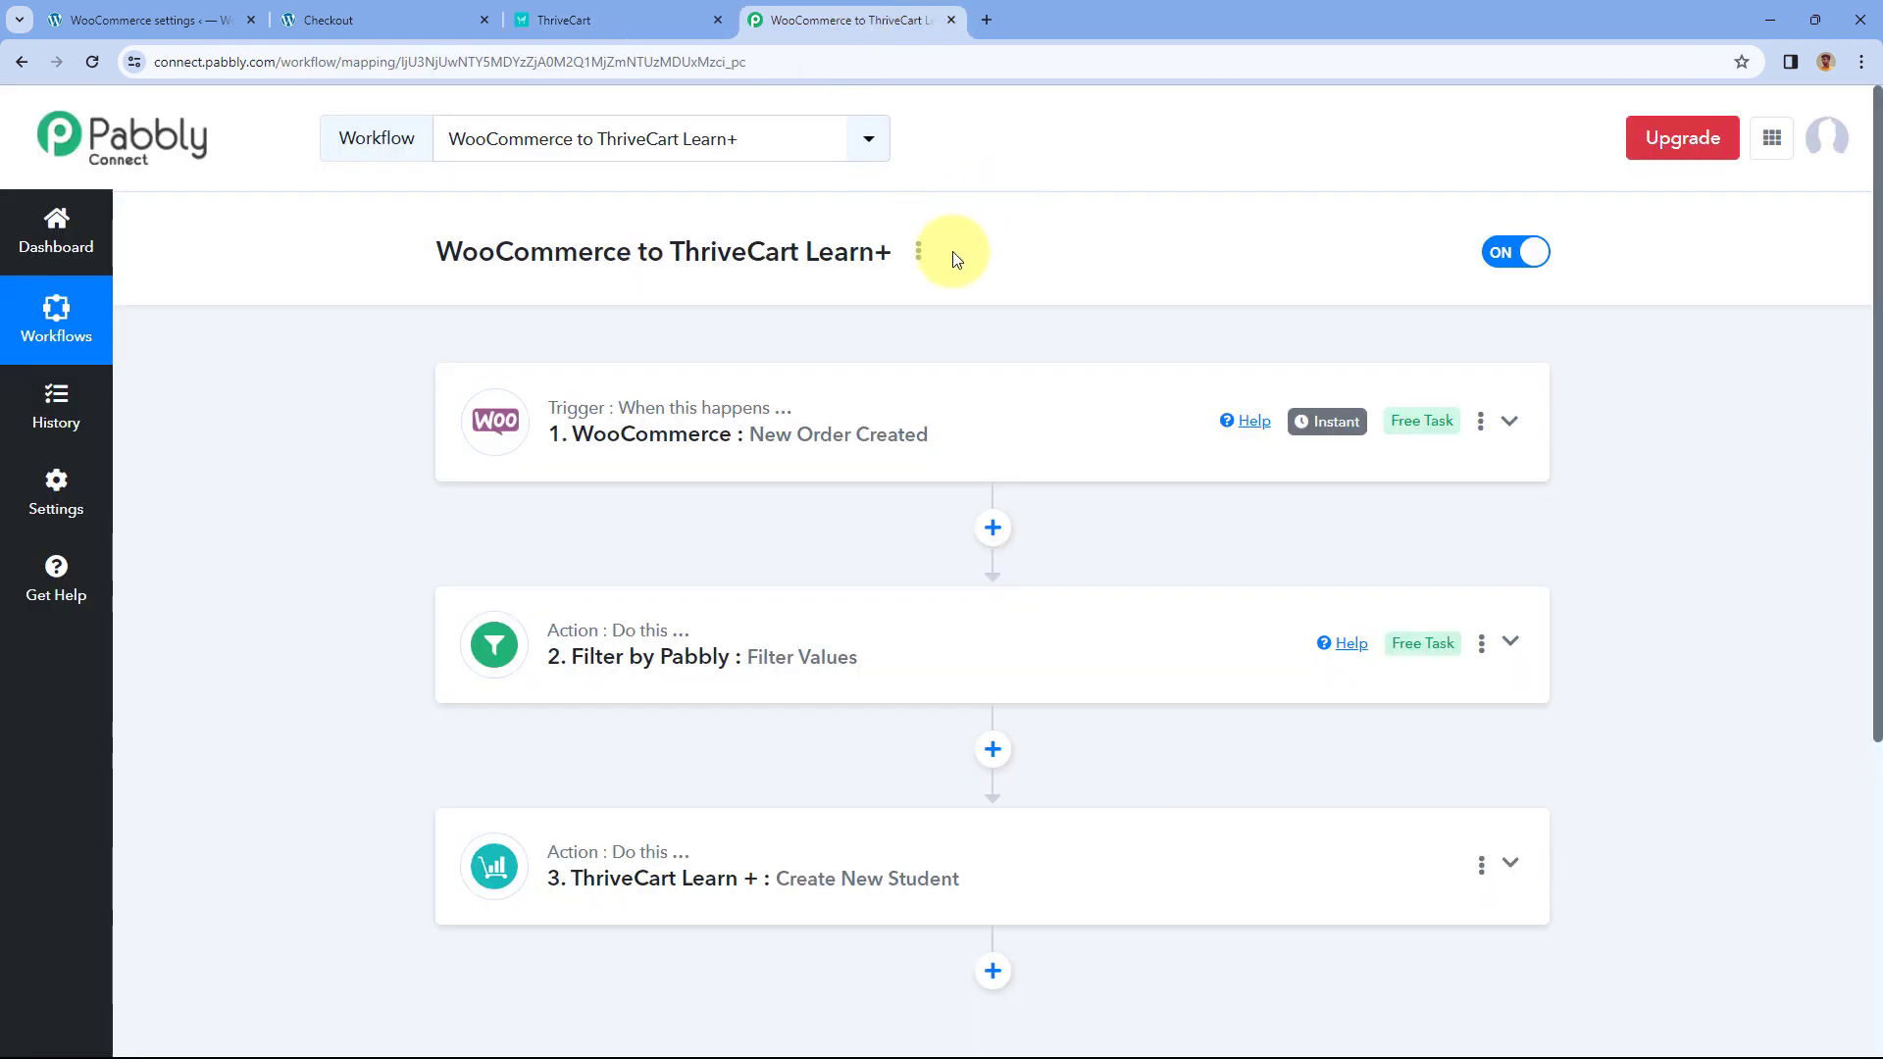